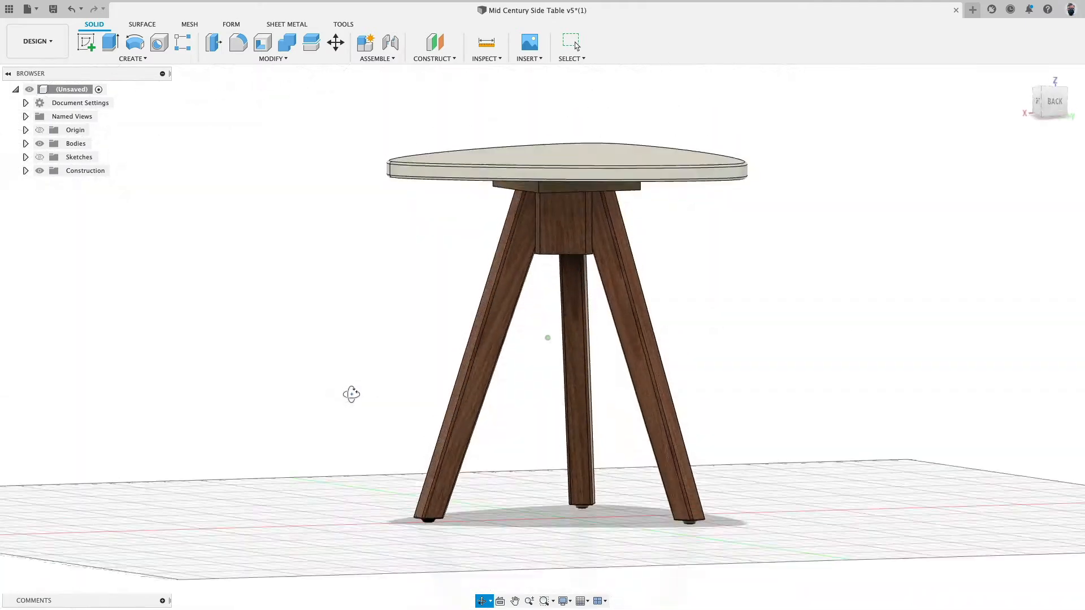
Examine the finished side table model from above and from underneath.
key("Escape")
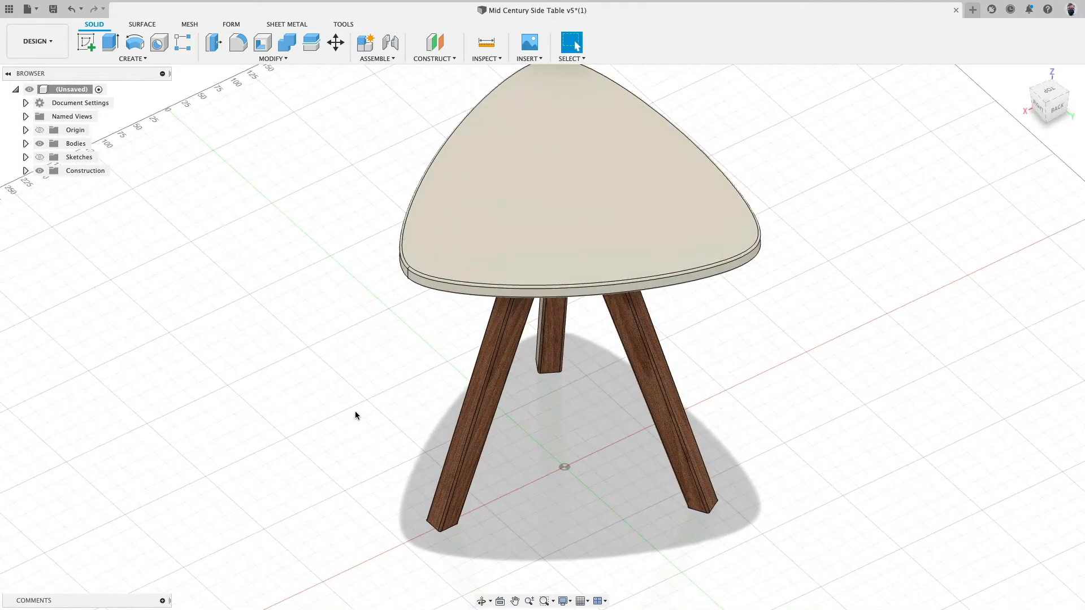
middle_click_drag(354, 411, 343, 439)
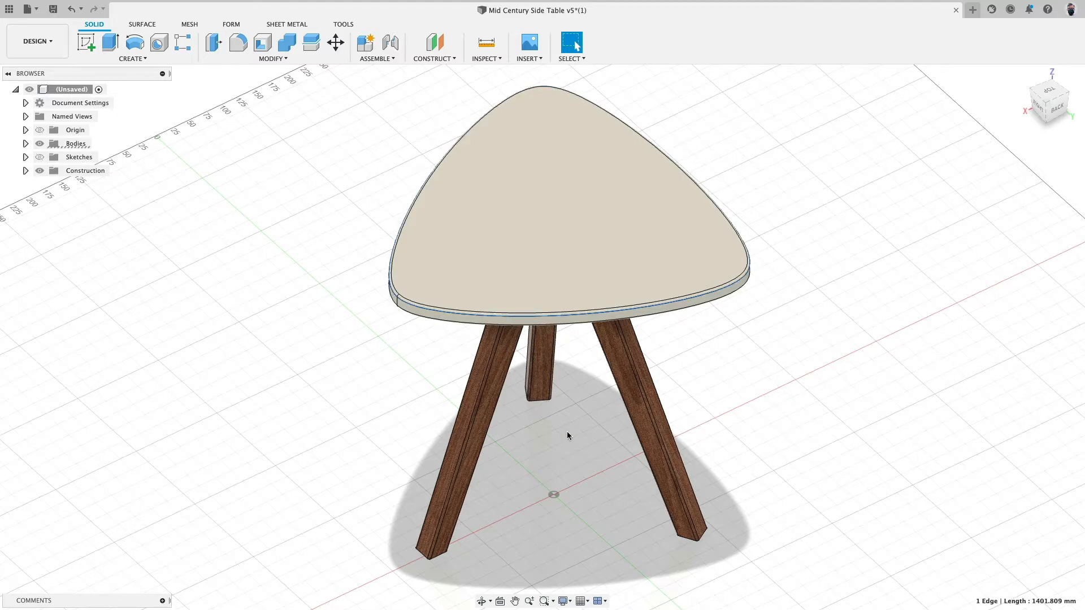
middle_click_drag(562, 463, 516, 209, "shift")
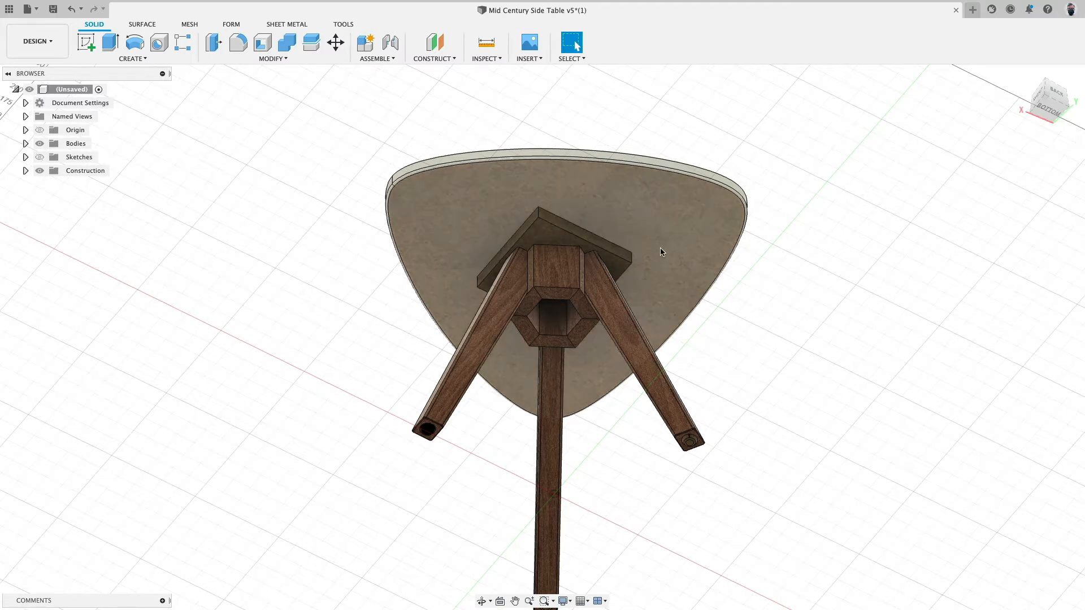
middle_click_drag(650, 101, 615, 191, "shift")
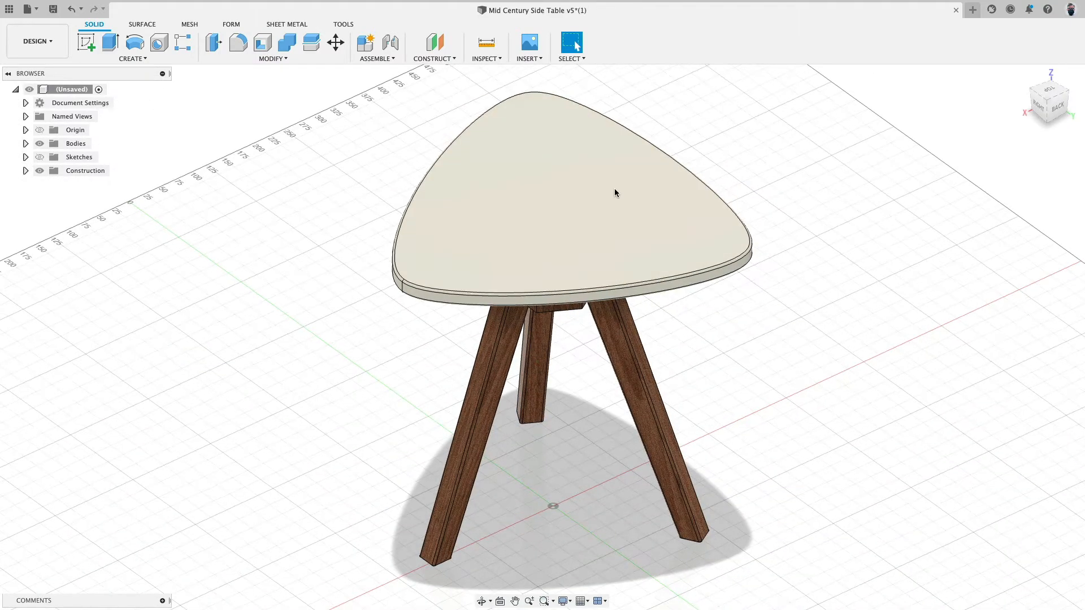
Switch to Google Chrome and view the MDF wood texture image results.
key("super+Tab")
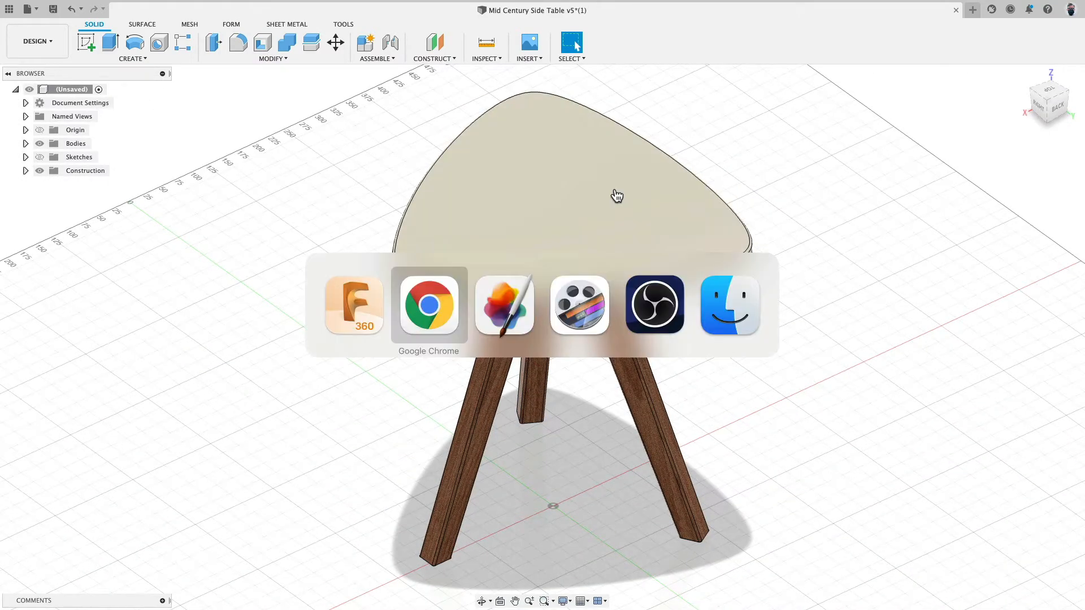
key("super+Tab")
key("super+shift+Tab")
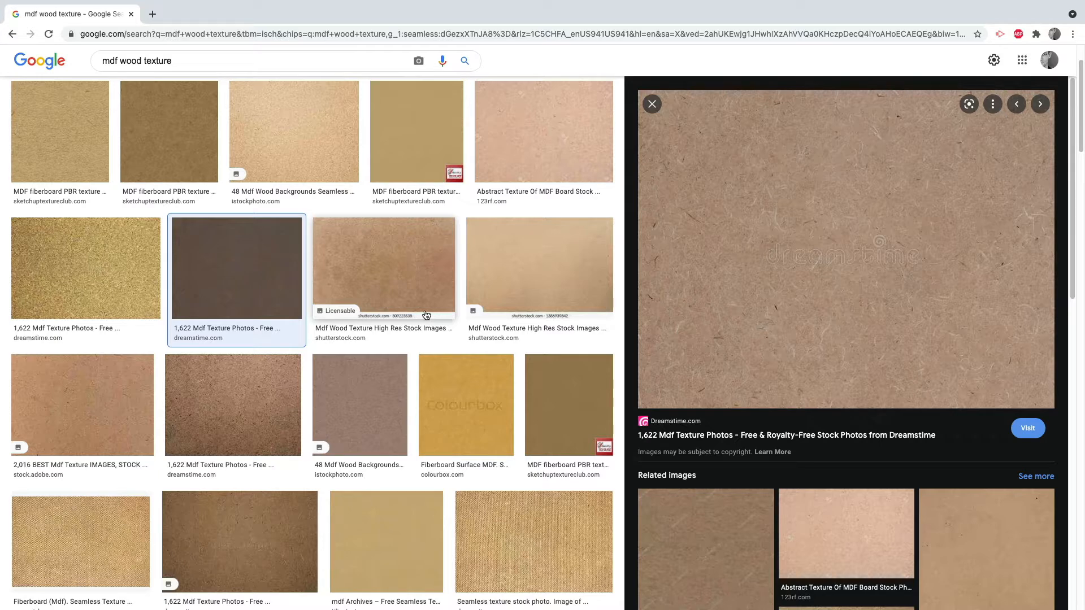
Switch to Pixelmator Pro and remove the watermark across the middle of the MDF Wood Texture image with the Repair tool.
key("super+Tab")
key("super+Tab")
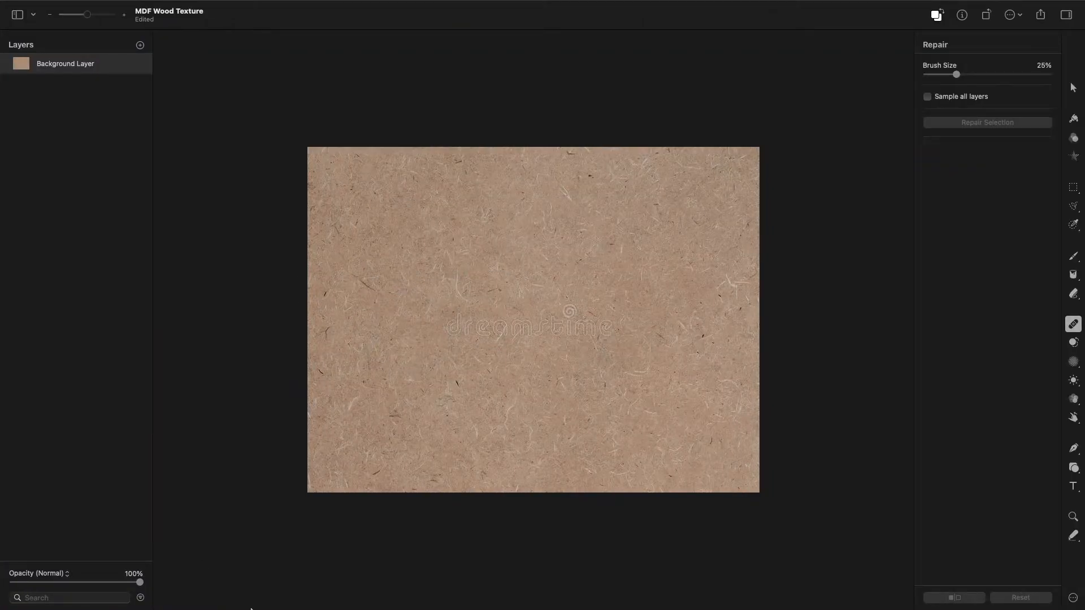
mouse_move(250, 608)
scroll(456, 324, "down", 1)
scroll(456, 325, "up", 5)
mouse_move(367, 327)
left_mouse_down()
mouse_move(721, 337)
mouse_move(633, 310)
mouse_move(634, 290)
left_mouse_up()
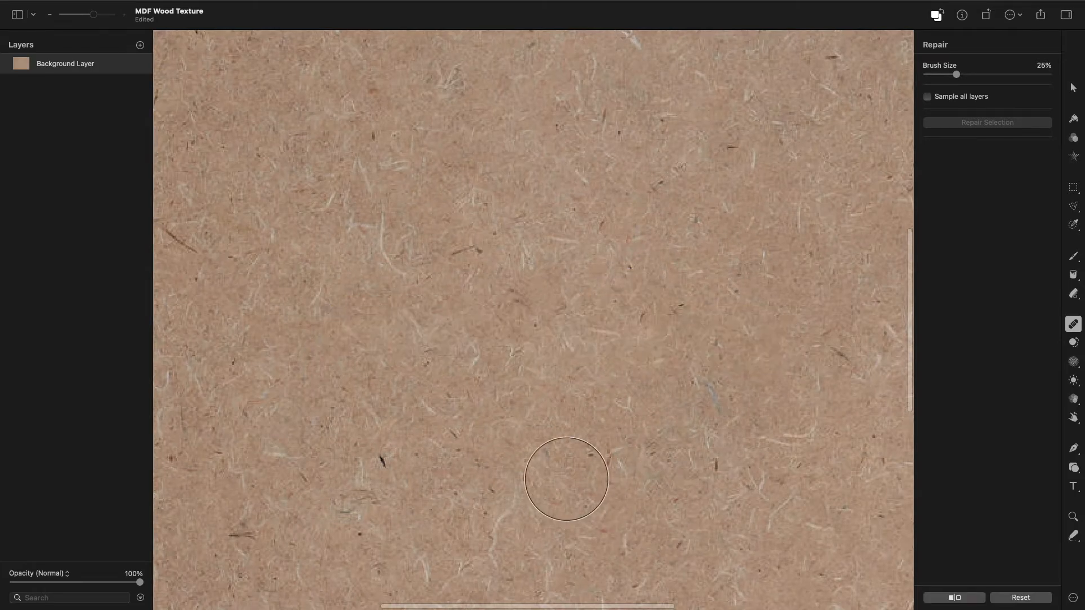
key("super+0")
Switch to Fusion 360 and turn off design history capture for the new untitled design.
key("super+Tab")
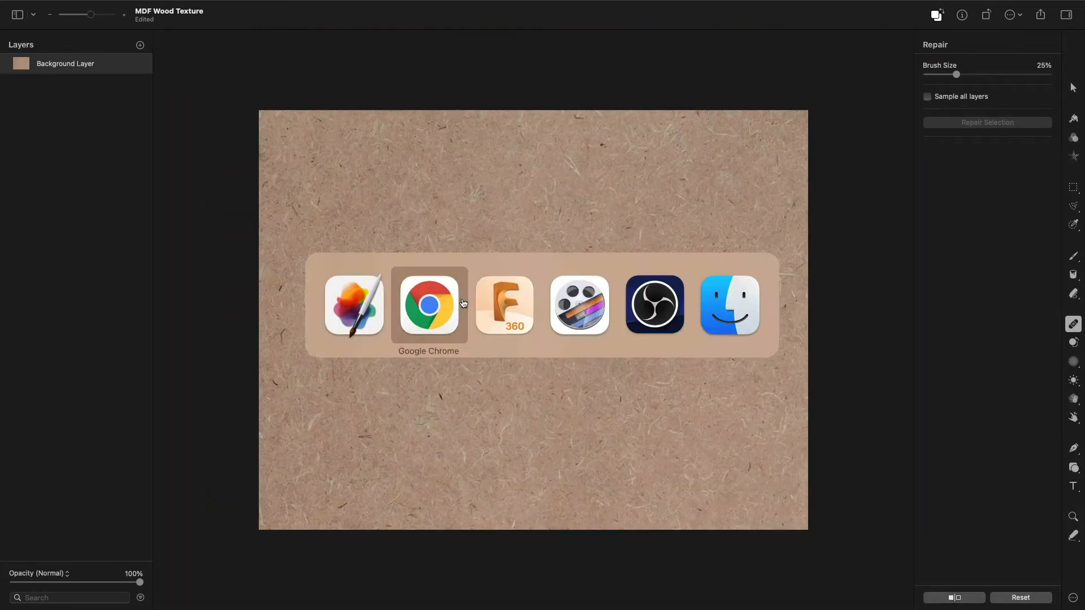
left_click(511, 305)
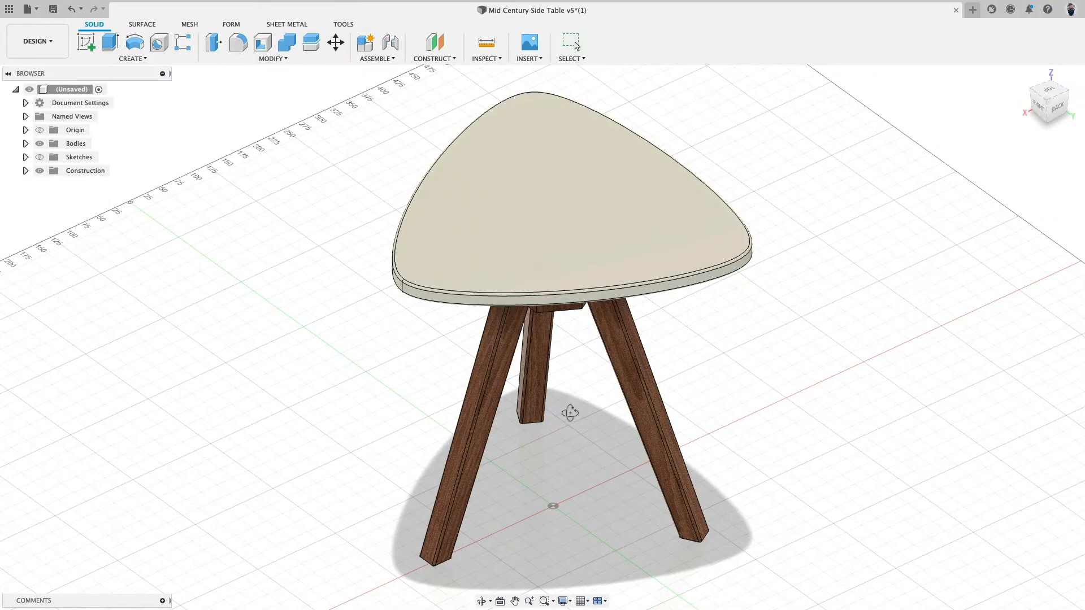
middle_click_drag(572, 415, 576, 47, "shift")
left_click(572, 43)
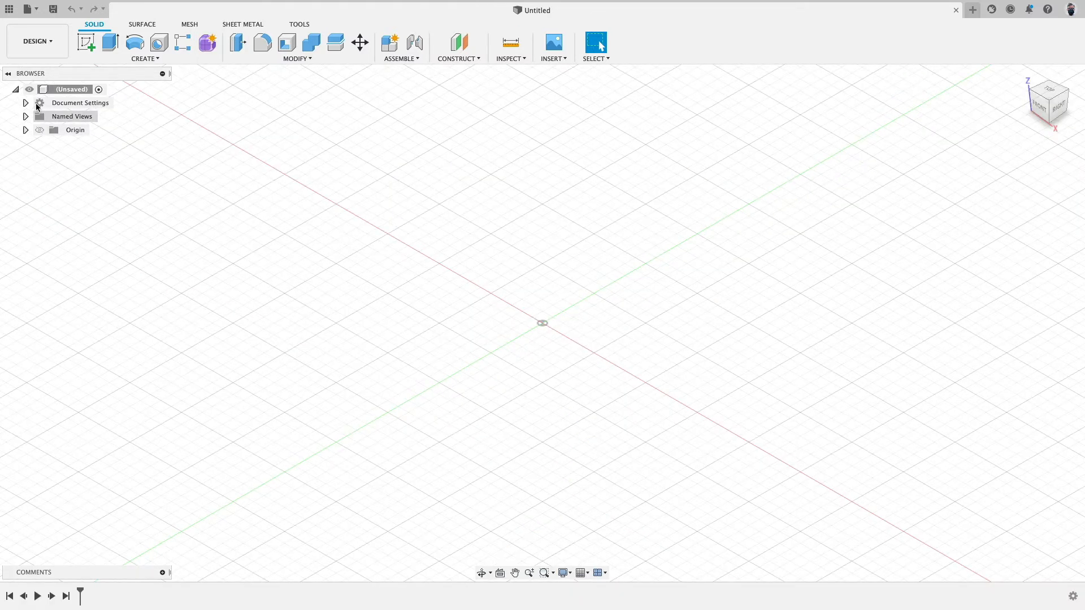
right_click(58, 91)
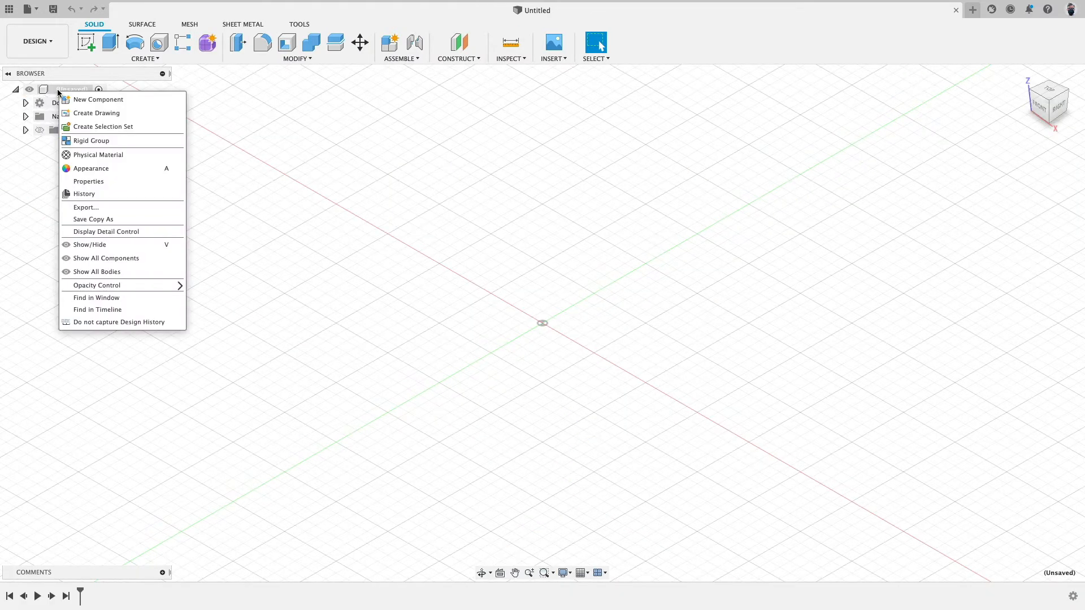
left_click(97, 324)
left_click(545, 314)
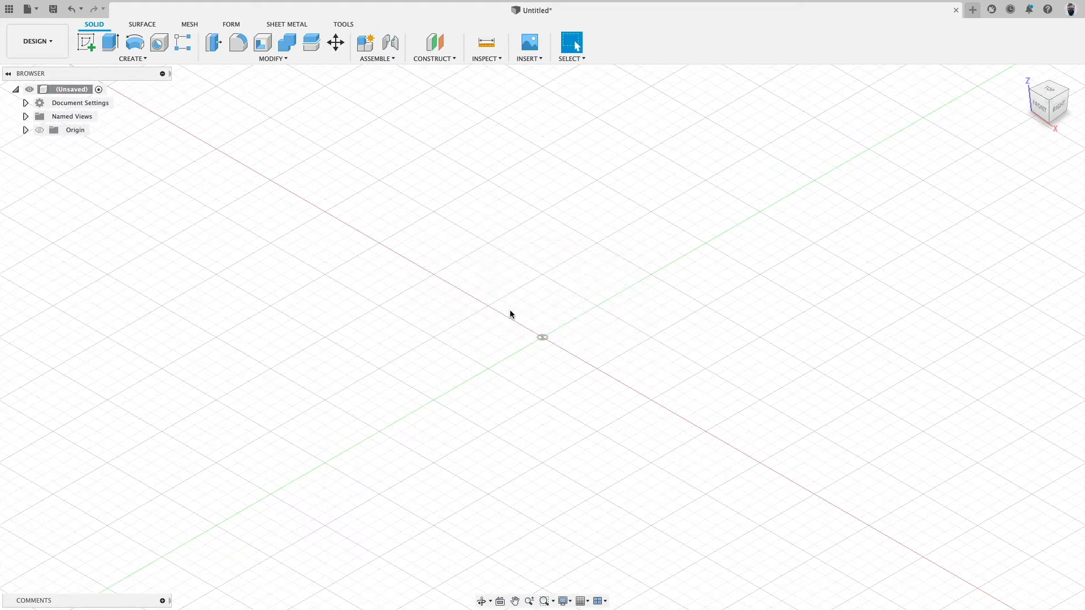
Check the units of the new design in its document settings.
left_click(26, 103)
mouse_move(92, 117)
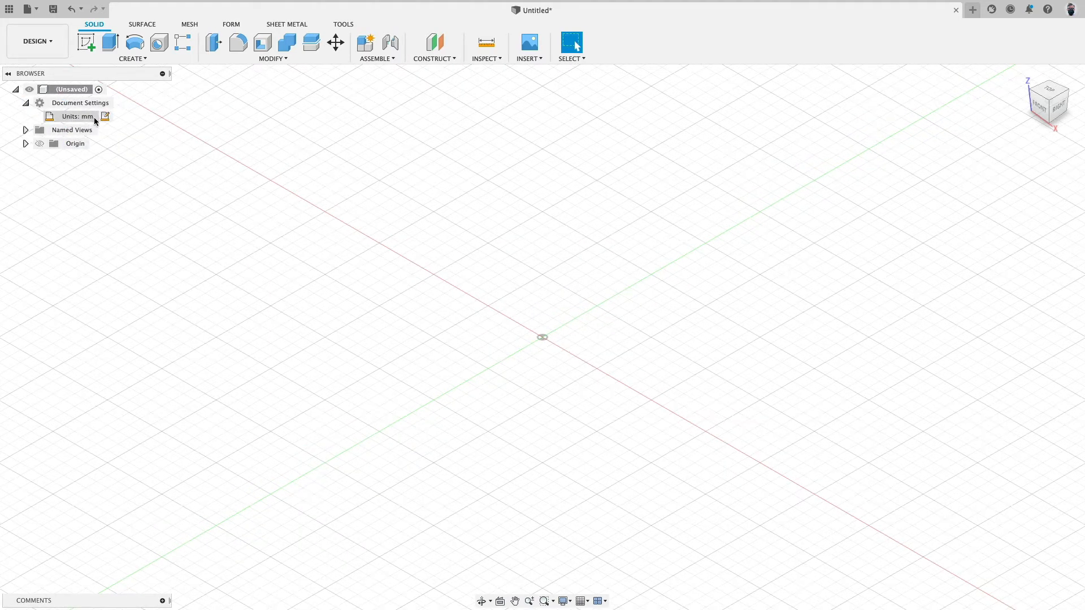
left_click(26, 102)
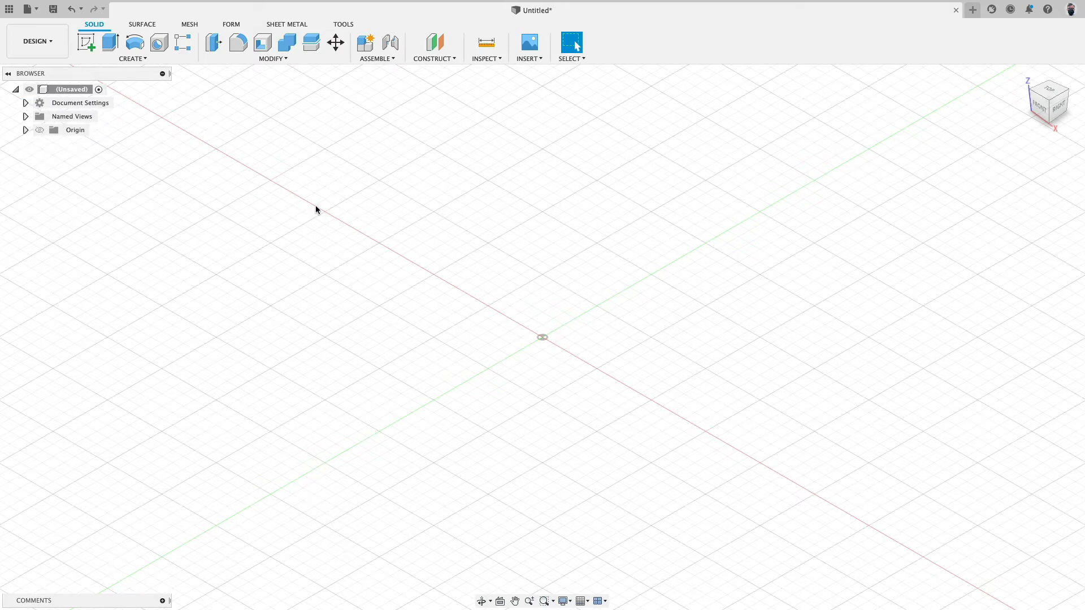
left_click(530, 58)
left_click(486, 59)
left_click(529, 58)
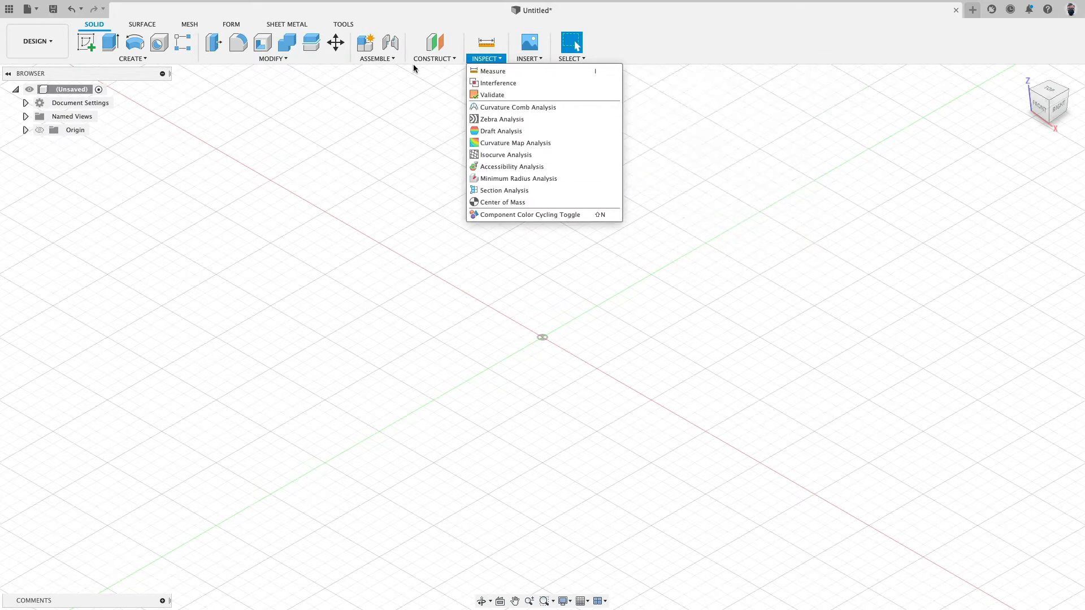
Switch to Finder and preview the Back and Bottom reference images on the desktop for their marked dimensions.
key("super+Tab")
key("super+Tab")
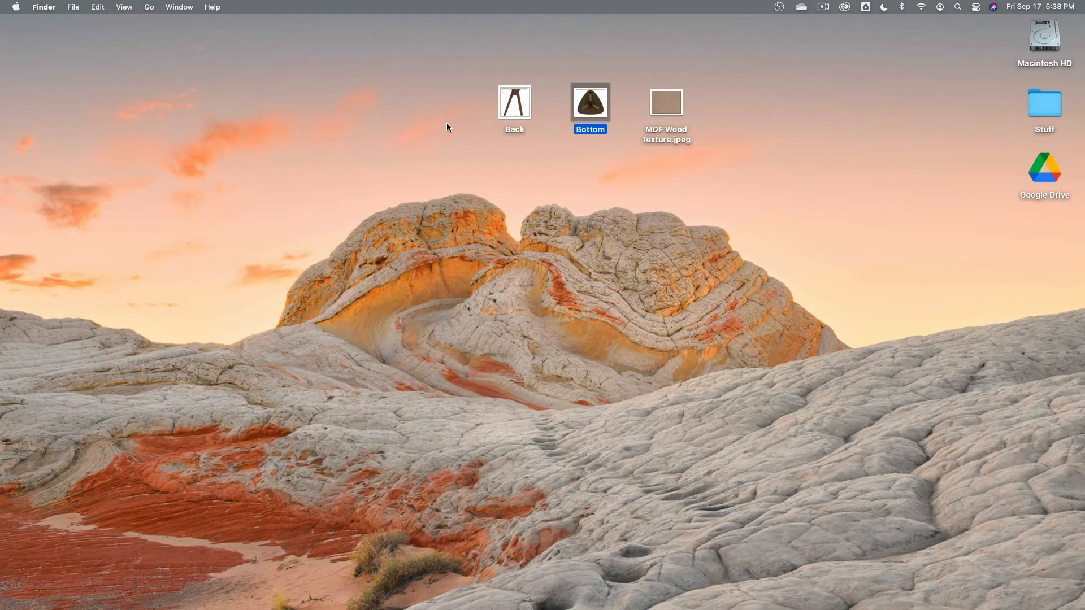
left_click(513, 102)
key("space")
key("Right")
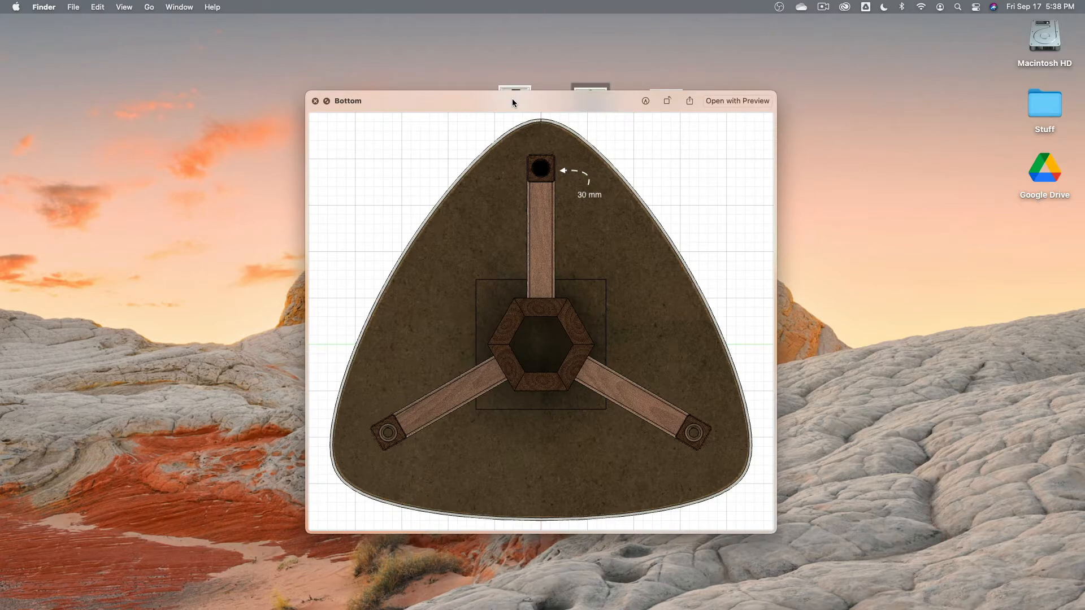
key("Left")
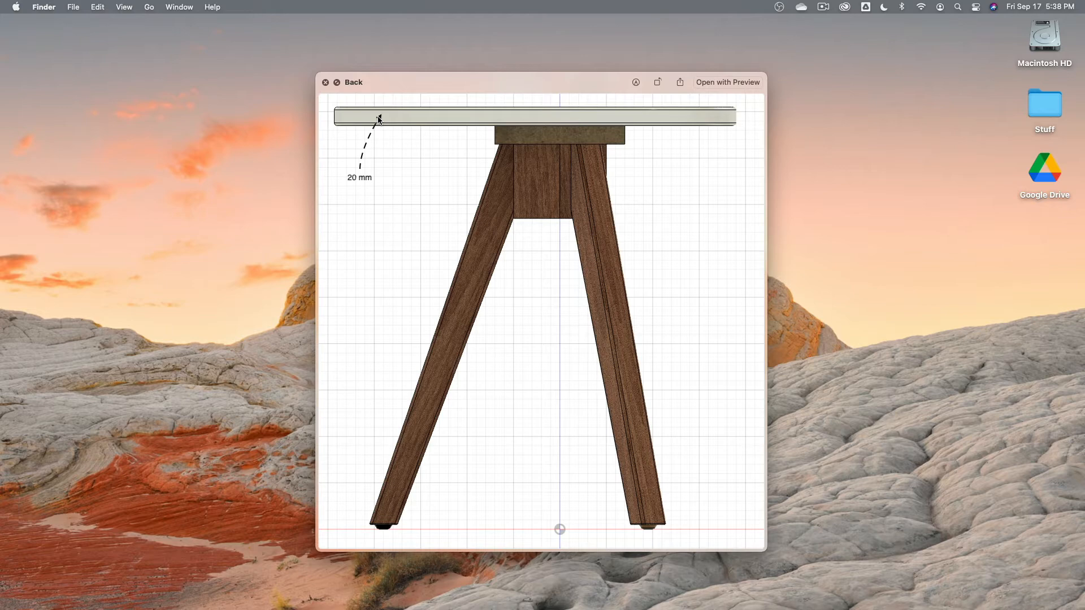
key("space")
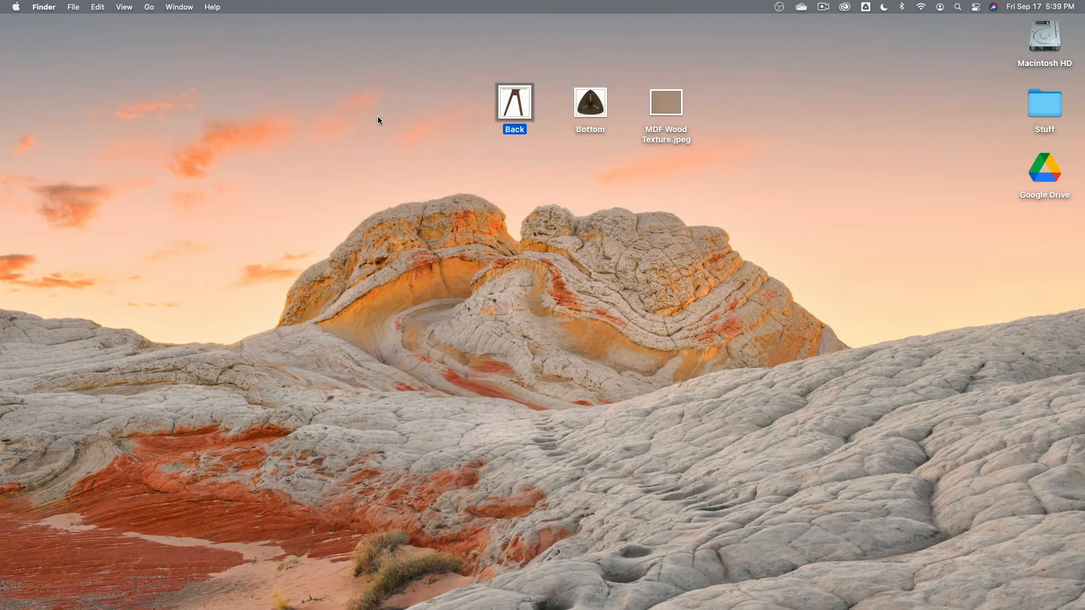
Switch to Fusion 360 and insert the Back image from the computer's desktop as a canvas on the XZ plane.
key("super+Tab")
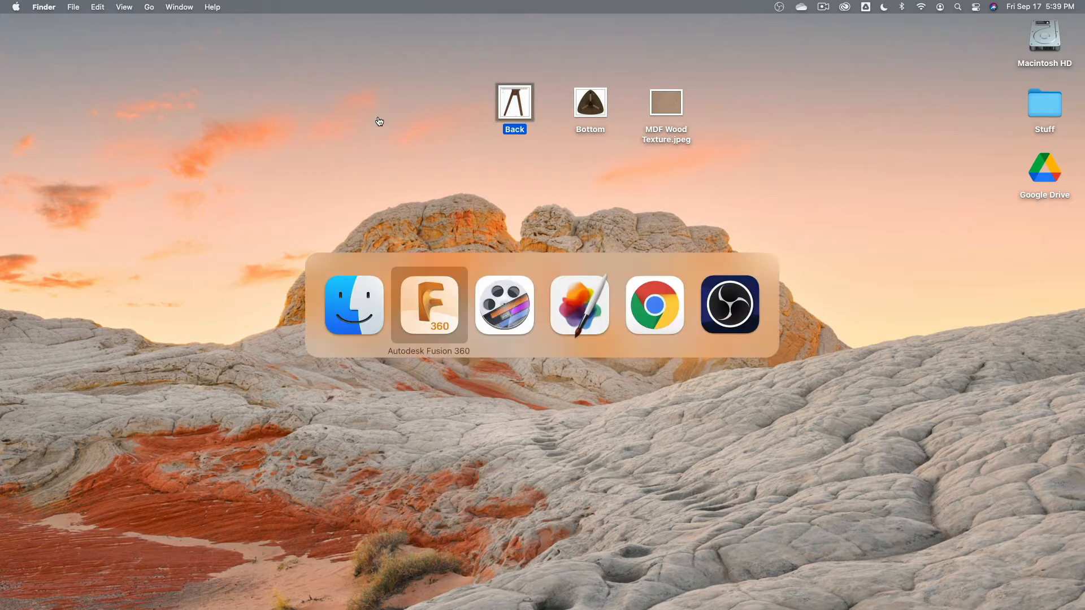
left_click(426, 311)
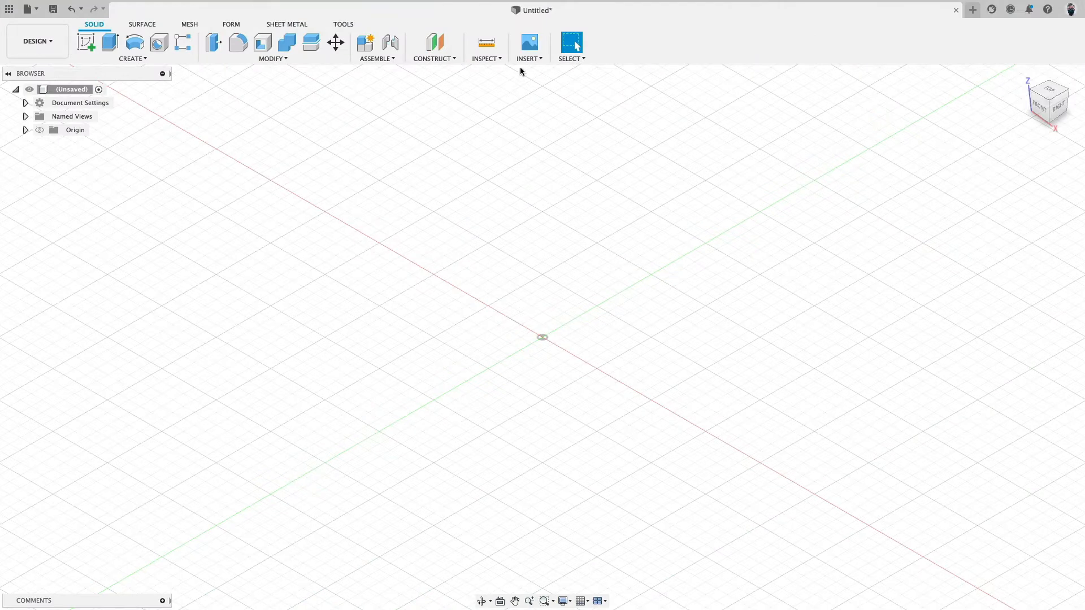
middle_click_drag(998, 198, 846, 198, "shift")
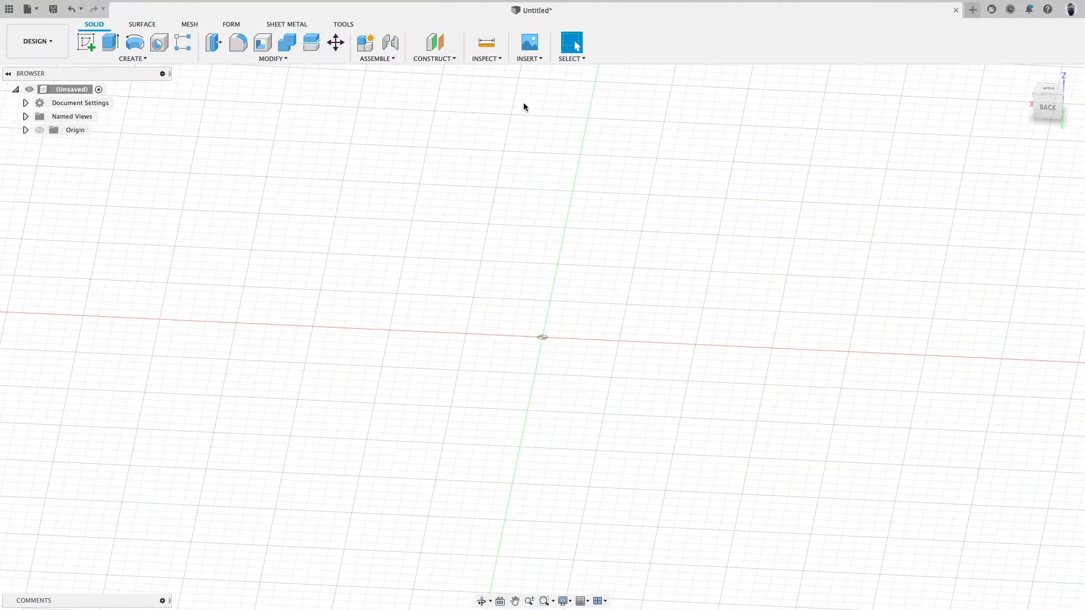
left_click(527, 59)
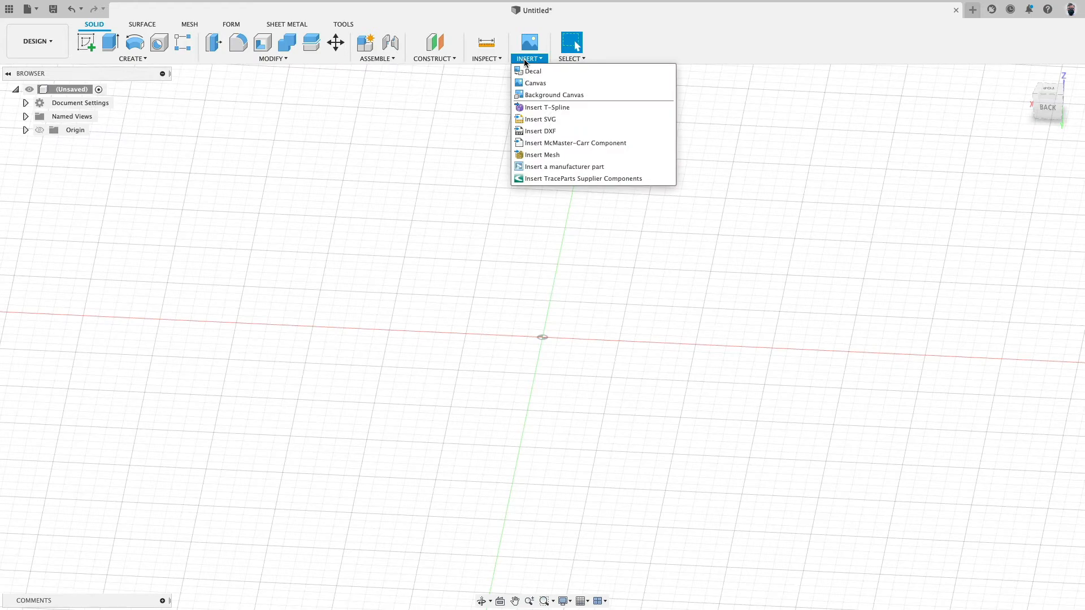
left_click(534, 83)
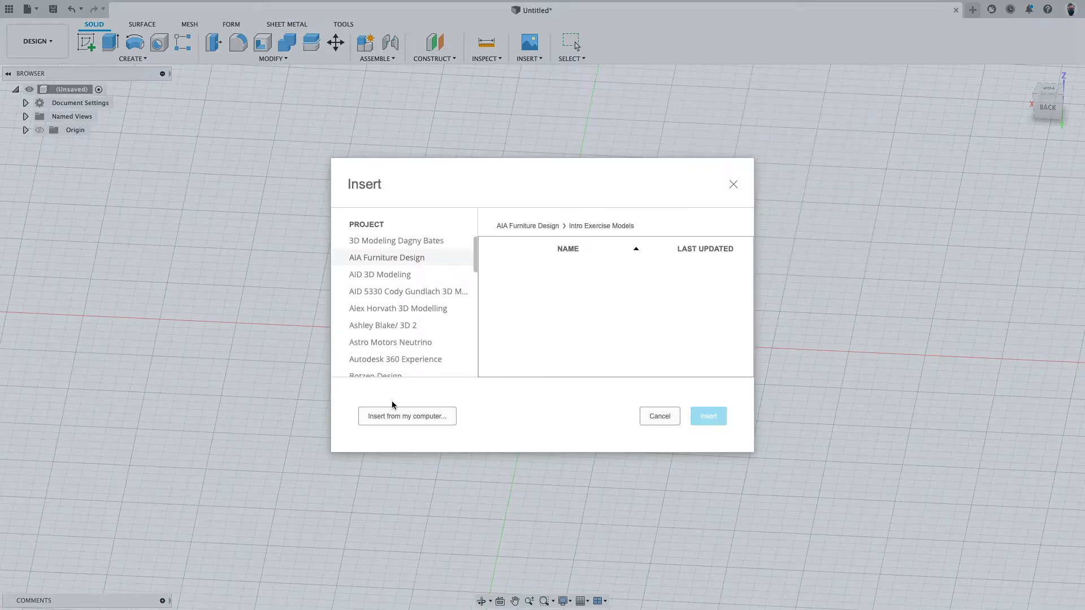
left_click(397, 418)
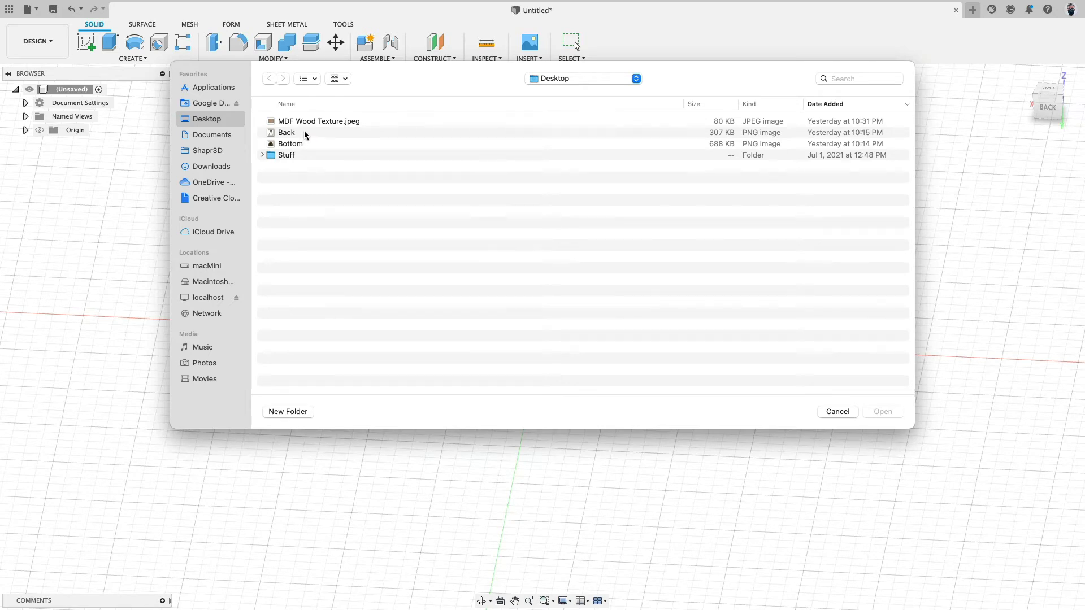
left_click(304, 131)
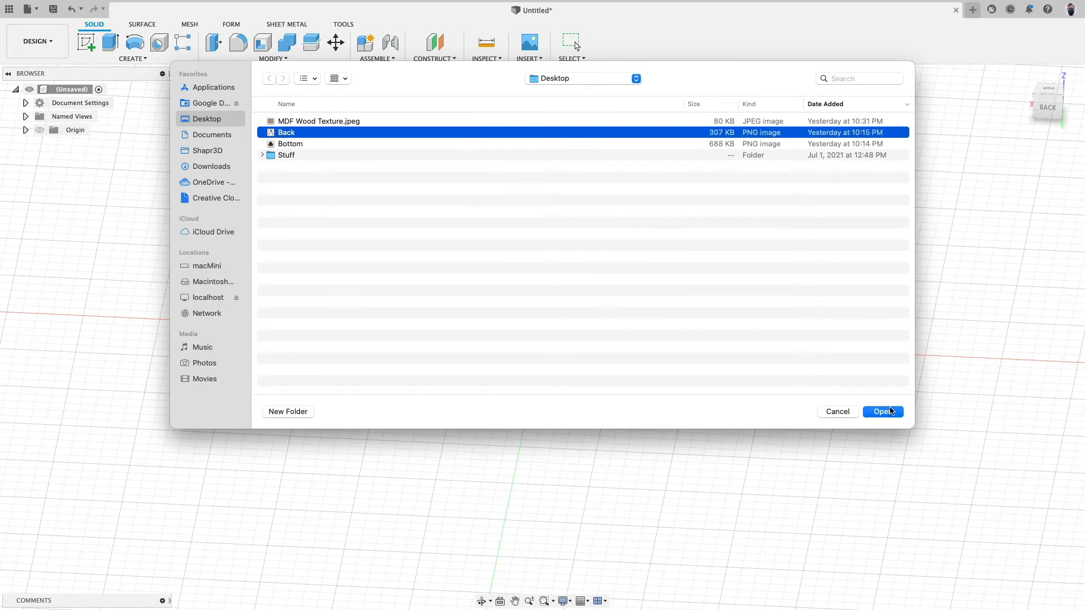
left_click(883, 412)
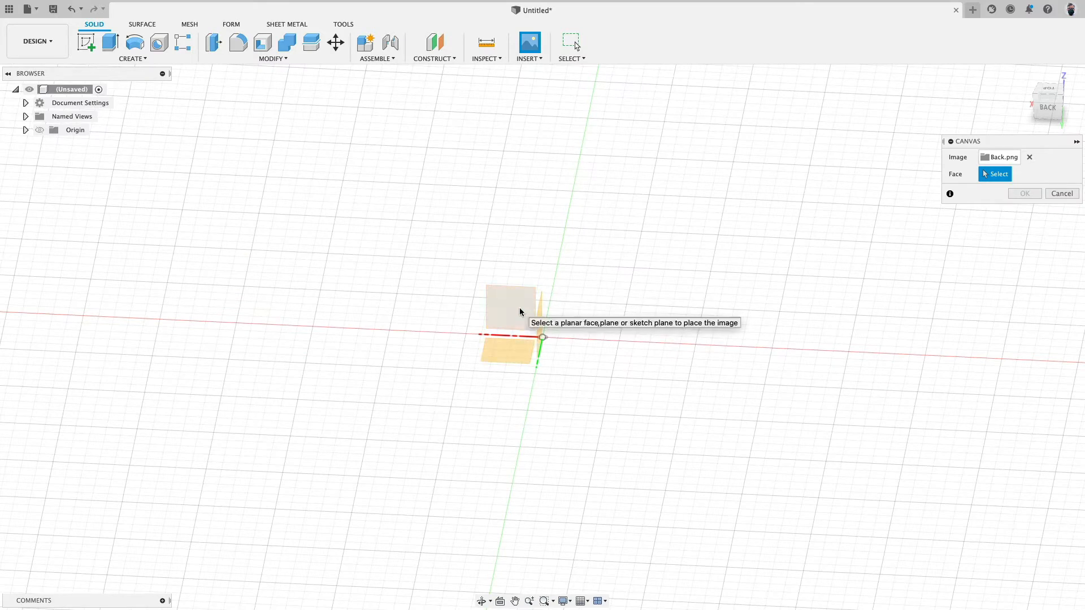
left_click(501, 304)
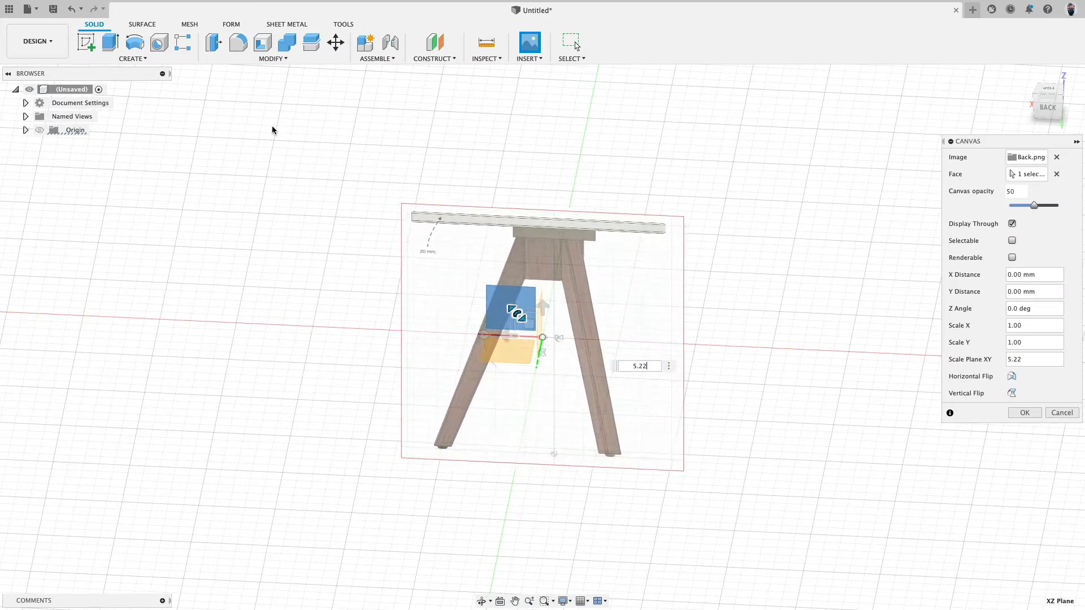
left_click(1024, 413)
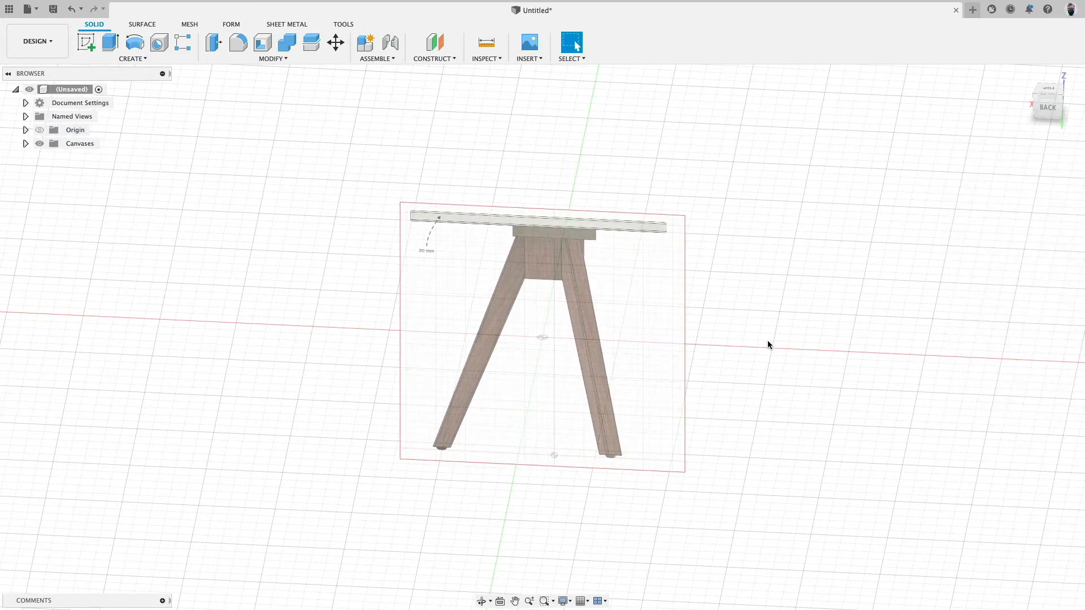
Calibrate the Back canvas by picking the tabletop's upper and lower edges and setting that distance to 20 mm.
left_click(1049, 111)
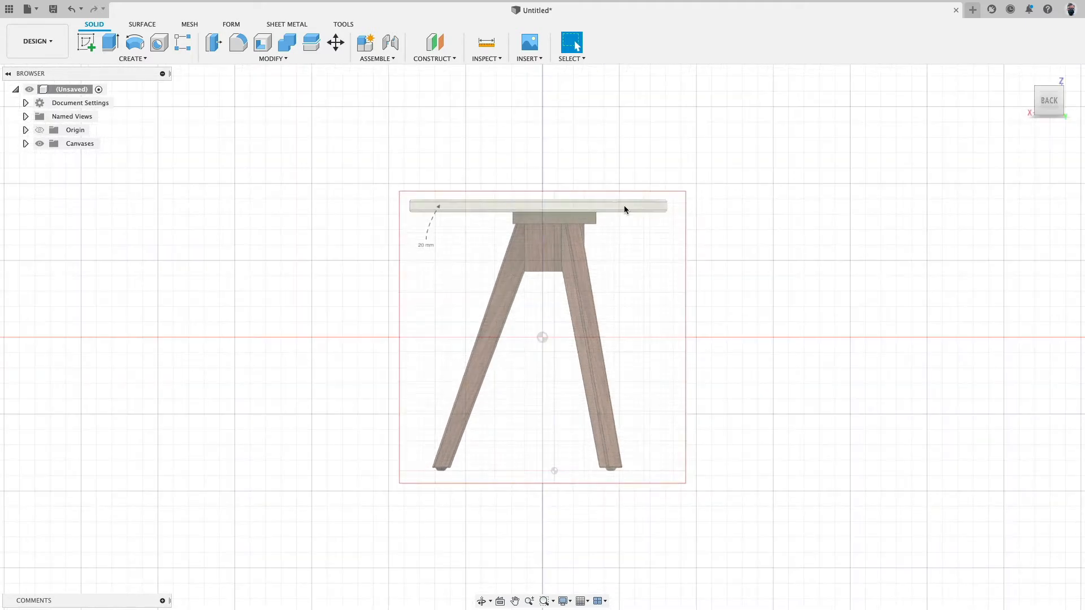
left_click(26, 144)
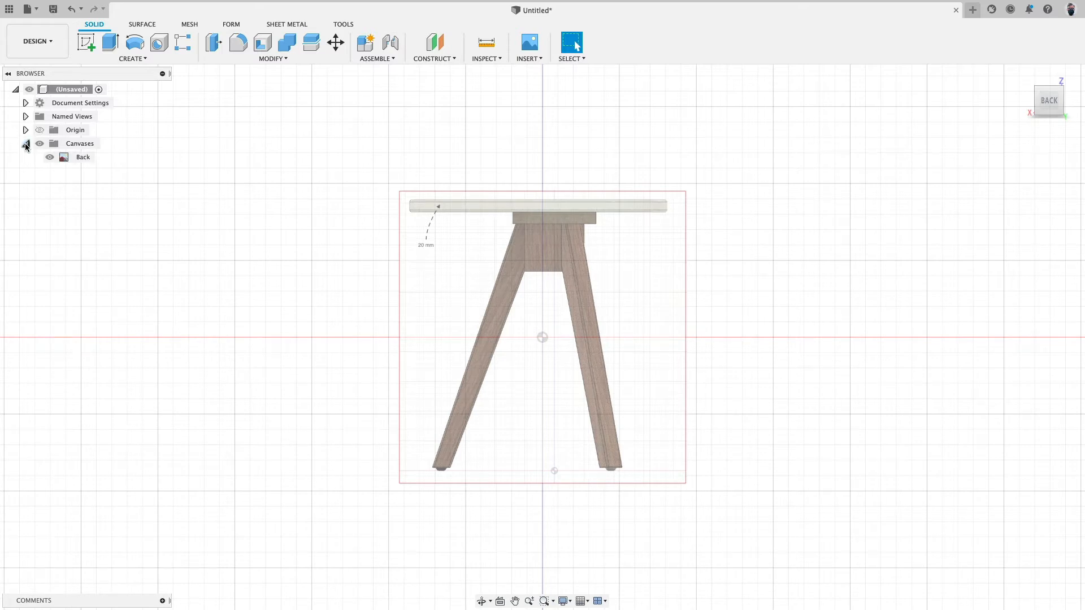
left_click(82, 158)
right_click(81, 162)
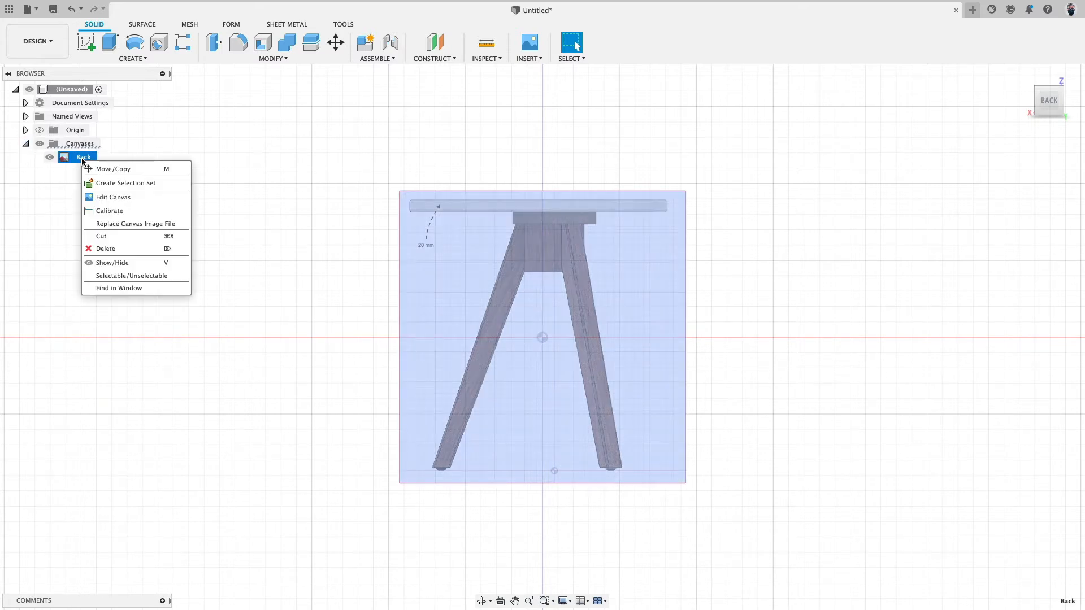
left_click(106, 213)
scroll(429, 196, "up", 5)
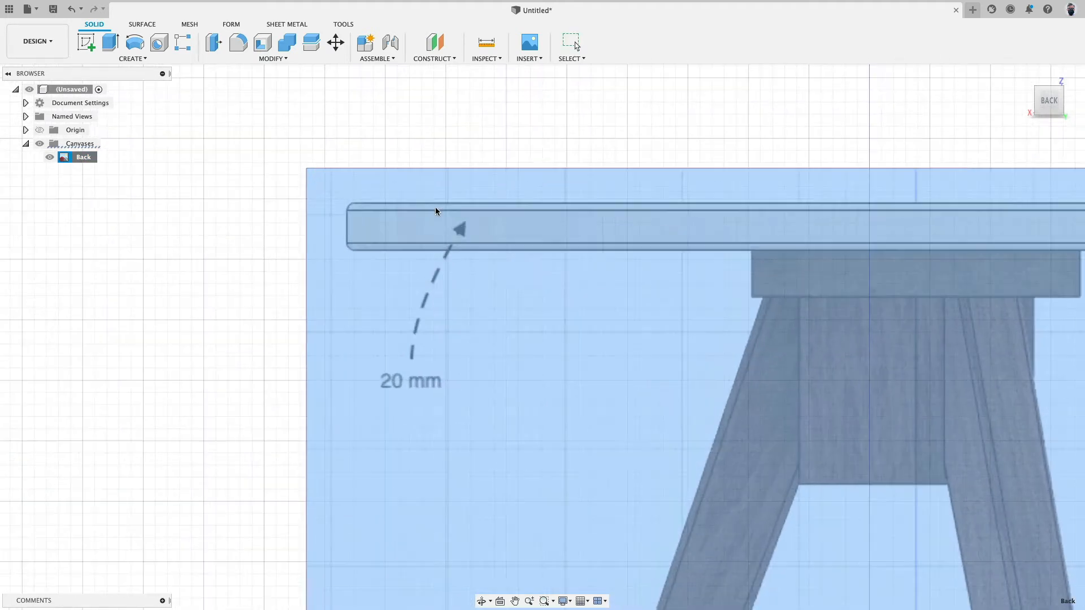
scroll(435, 208, "up", 6)
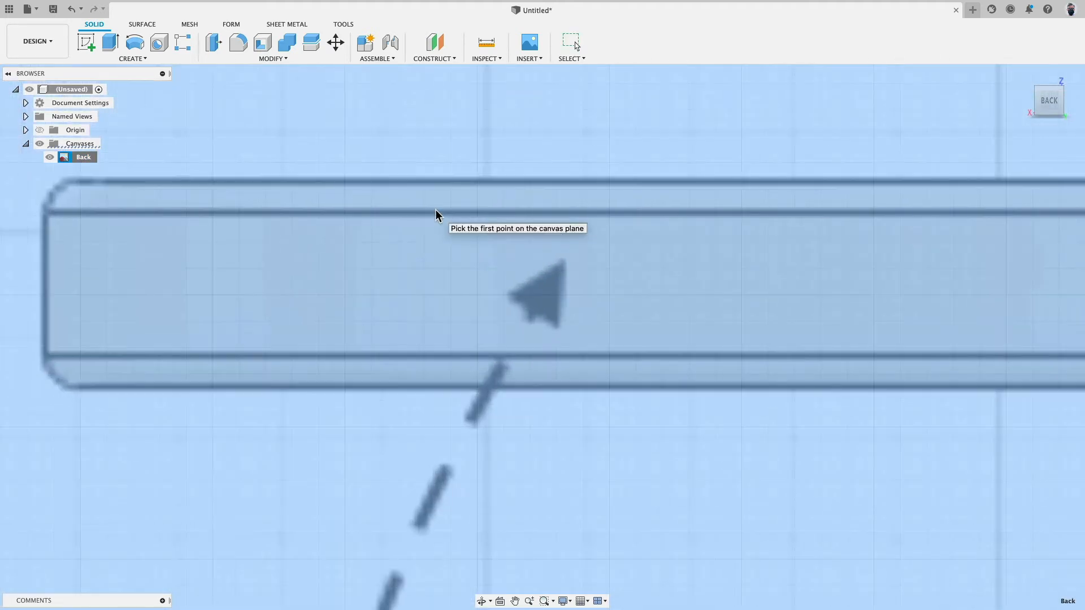
scroll(434, 208, "up", 1)
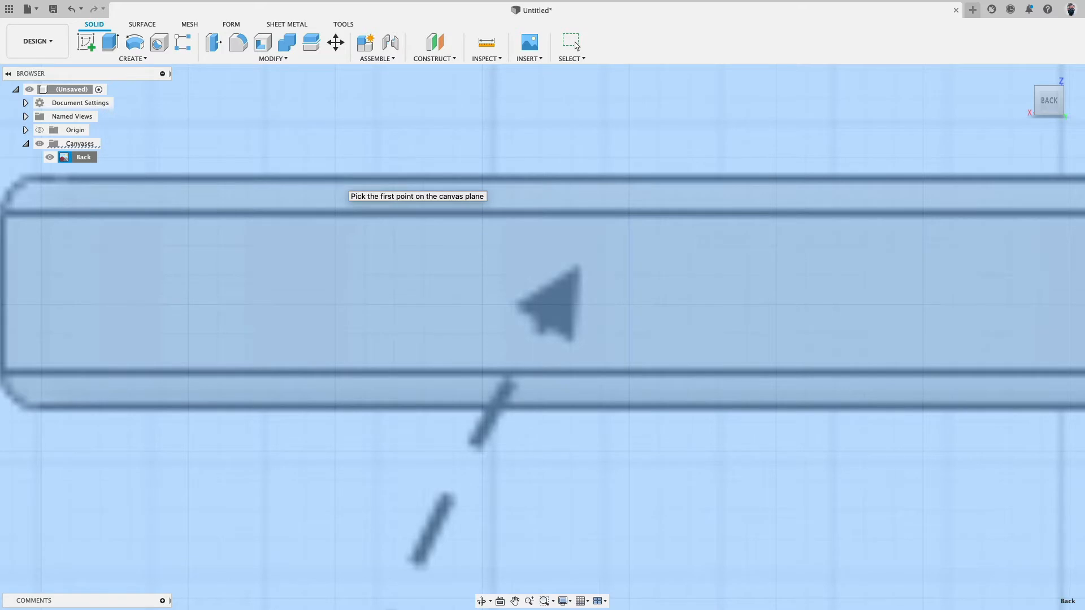
left_click(336, 178)
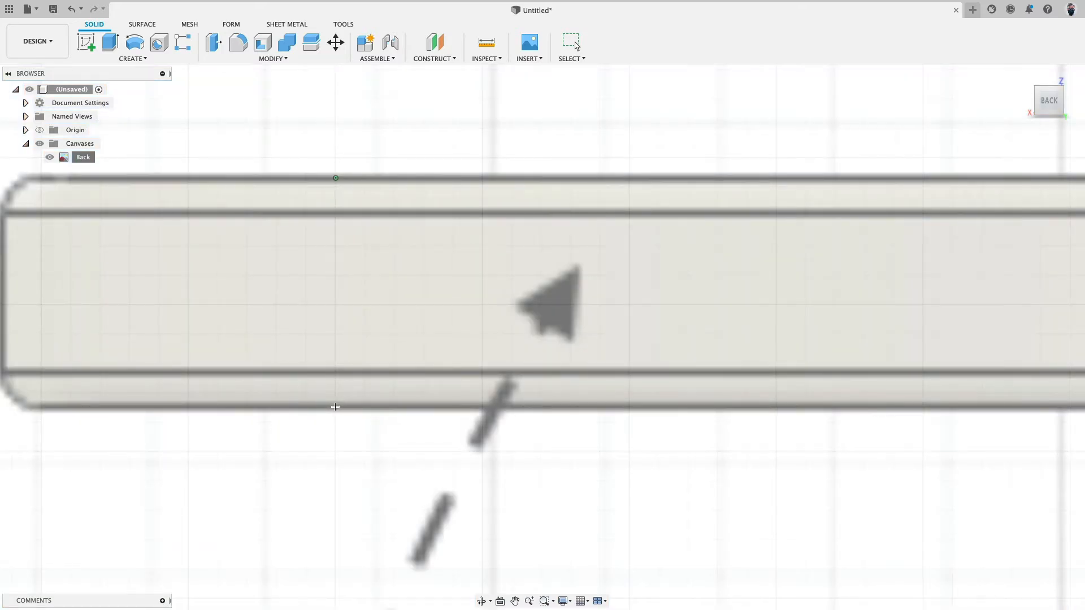
left_click(335, 407)
scroll(426, 374, "down", 6)
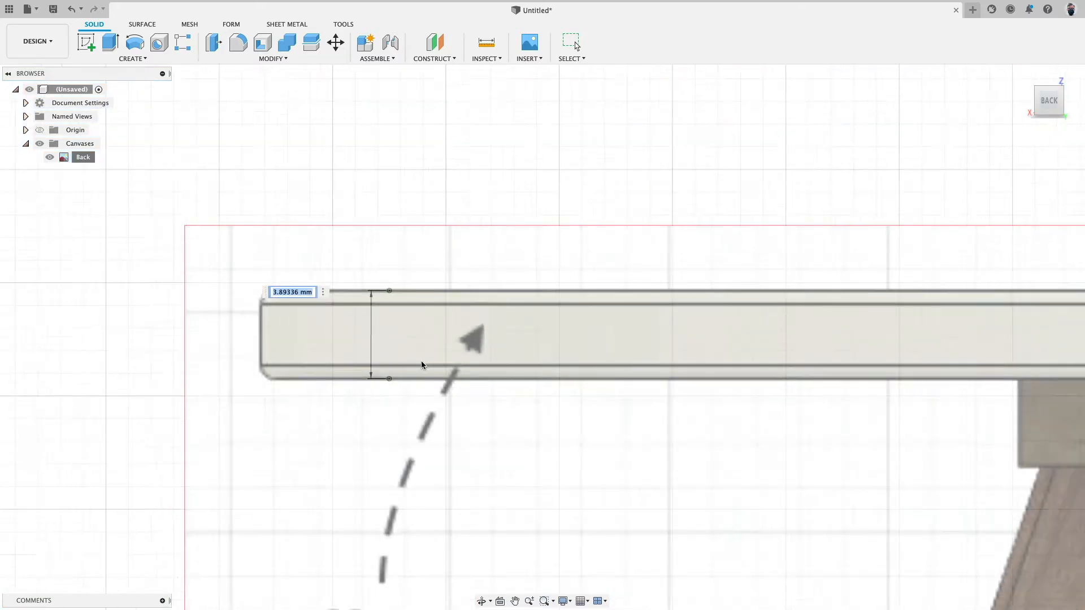
scroll(422, 361, "down", 2)
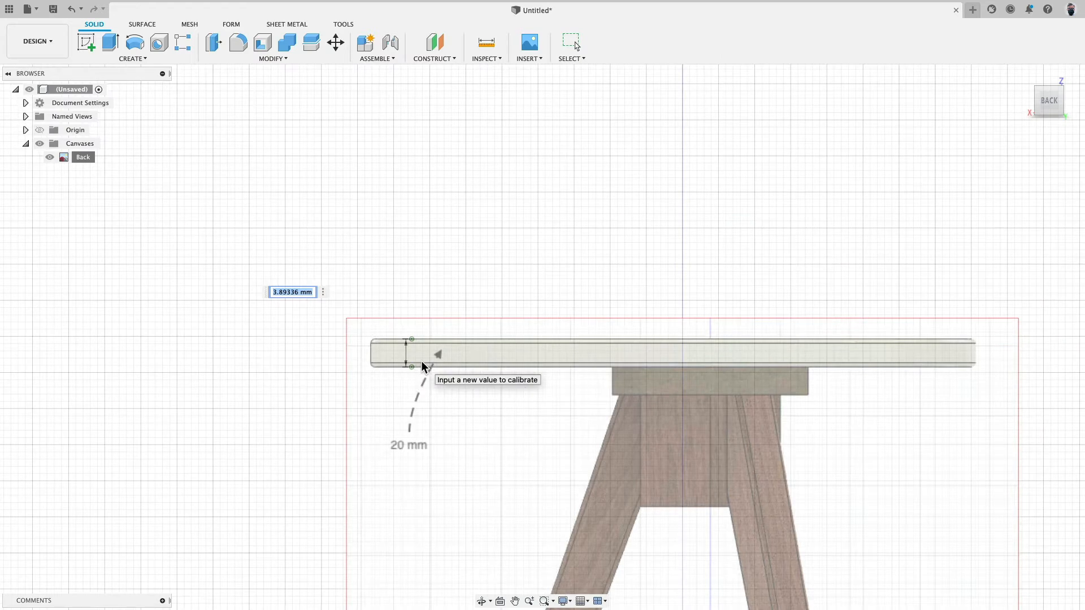
type("20")
key("Return")
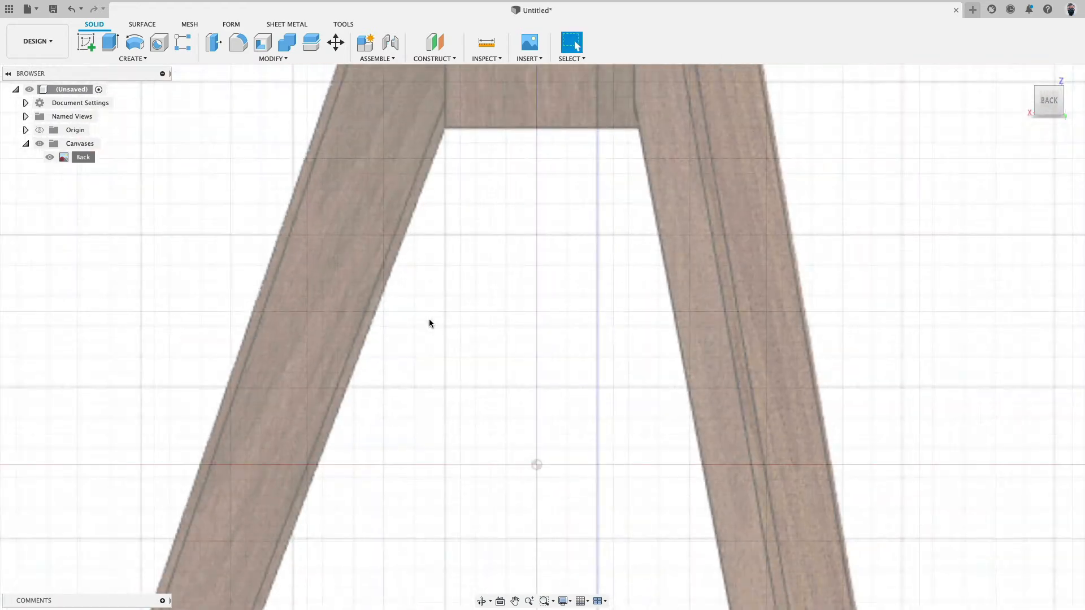
Move the Back canvas about 222.9 mm up and 19.6 mm sideways to align the table's base centre with the origin.
scroll(429, 323, "down", 6)
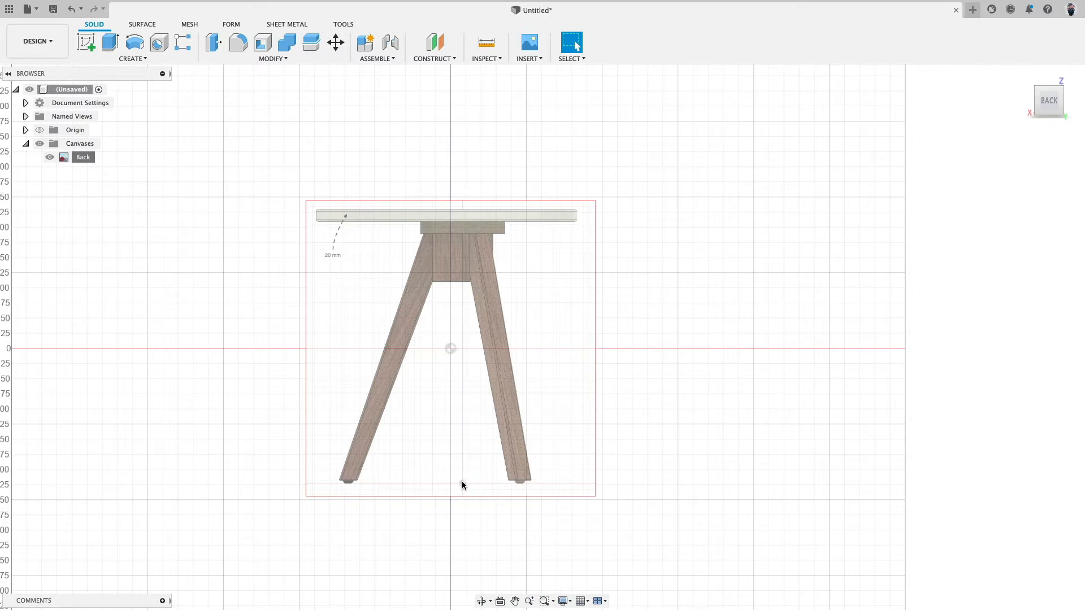
right_click(84, 157)
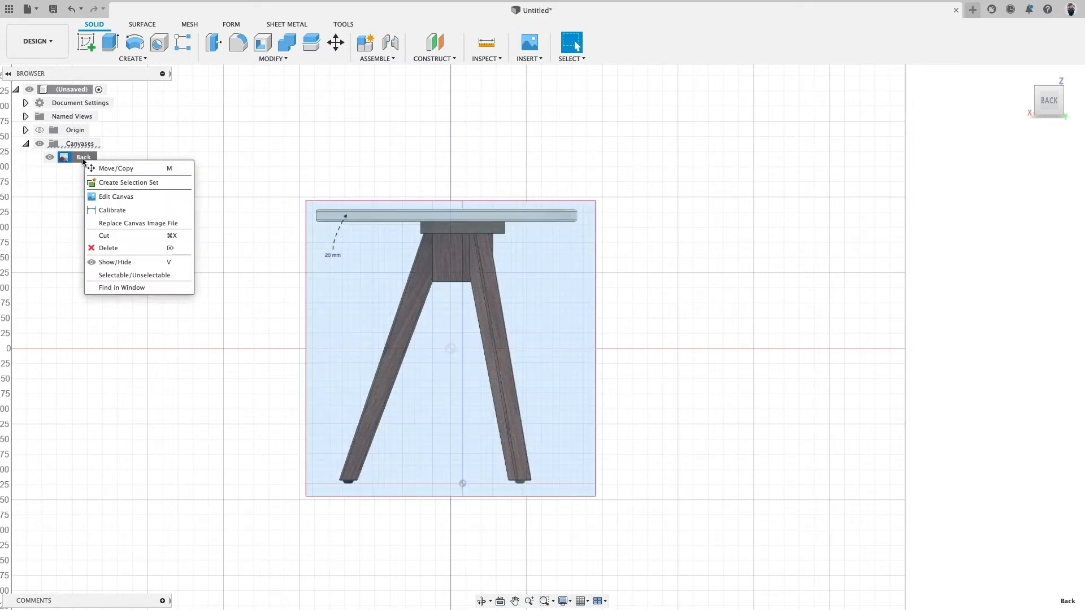
left_click(106, 198)
left_click_drag(456, 326, 468, 185)
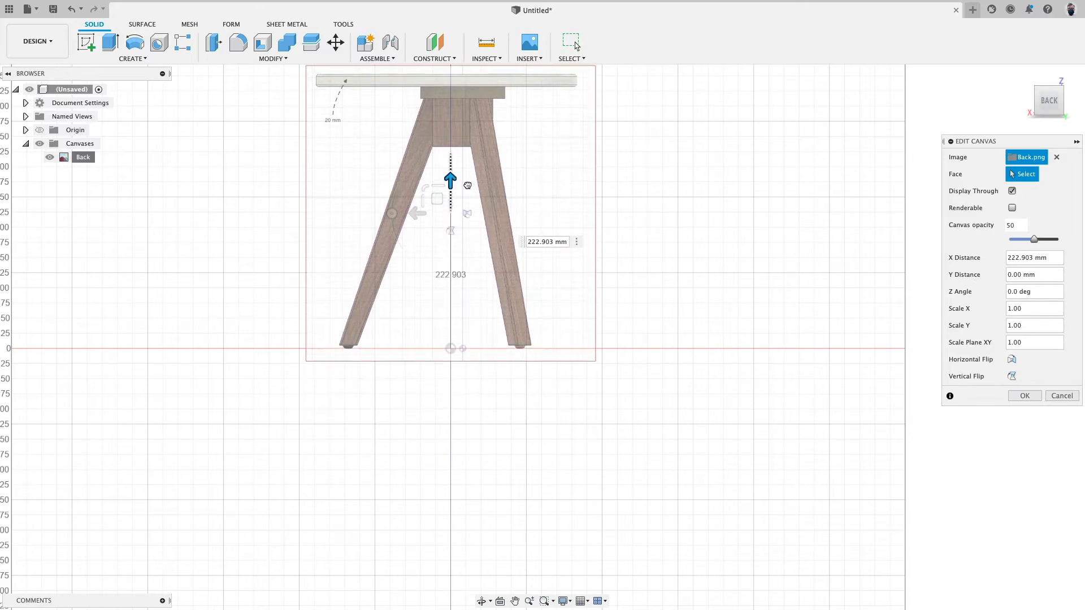
left_click_drag(417, 211, 408, 216)
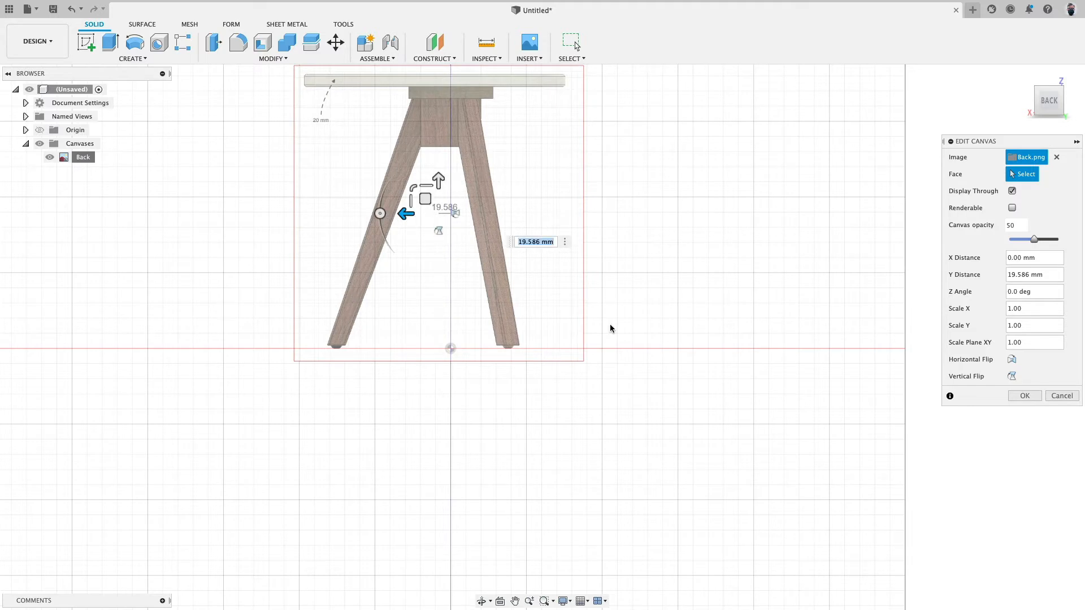
left_click(1024, 396)
Insert the Bottom image from the computer's desktop as a canvas on the XY plane.
middle_click_drag(529, 189, 554, 308)
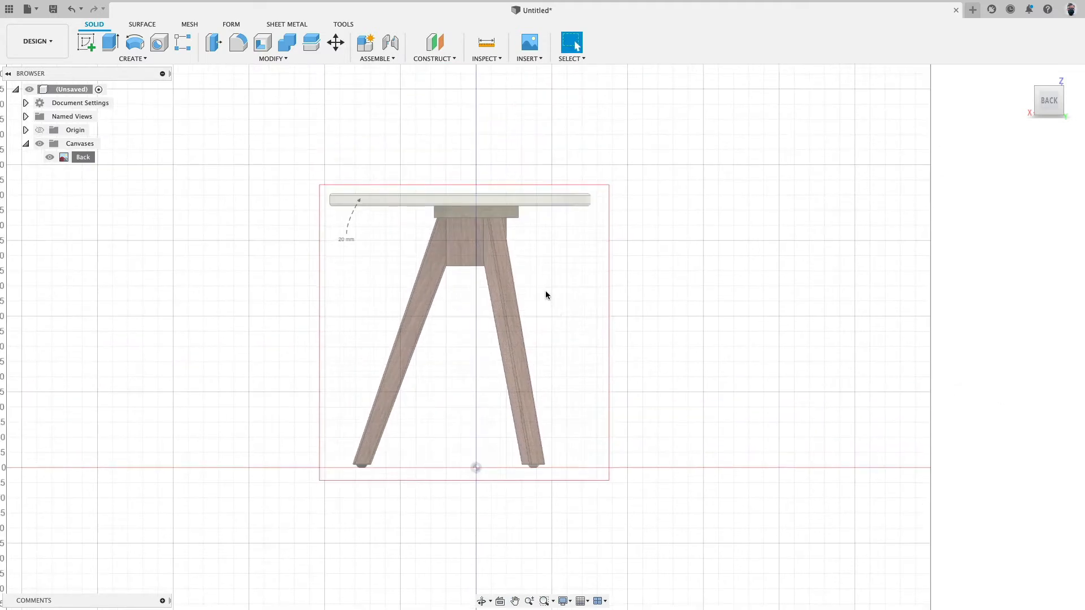
left_click(531, 59)
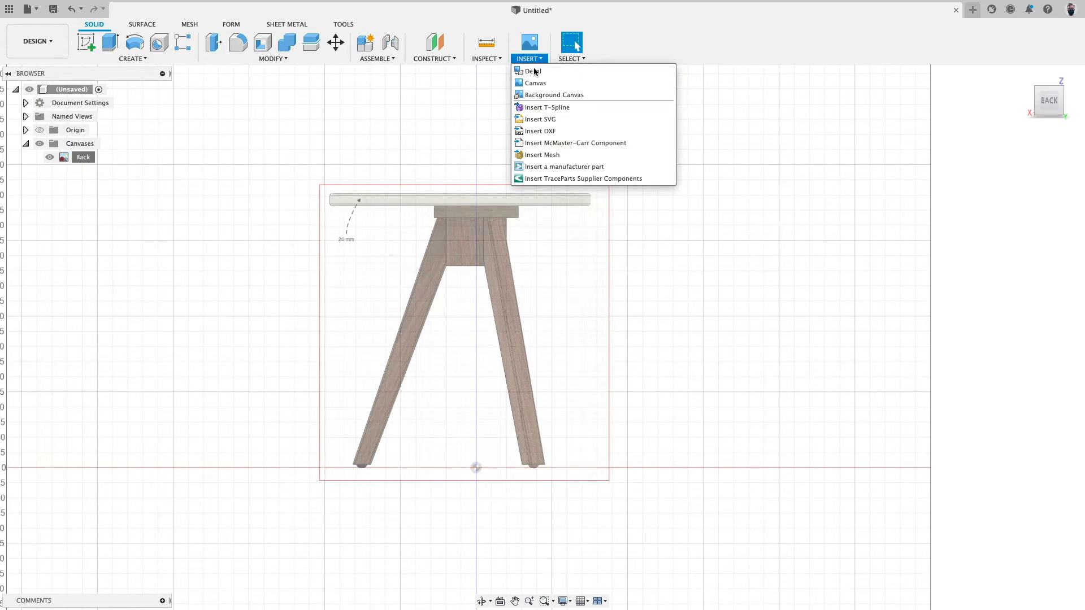
left_click(574, 83)
left_click(405, 419)
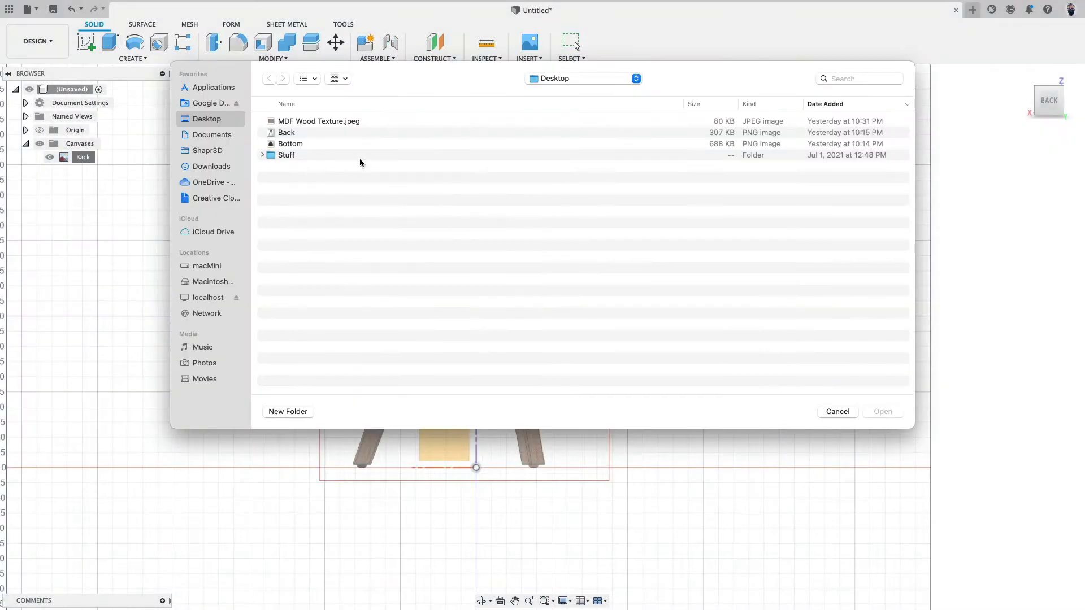
left_click(294, 145)
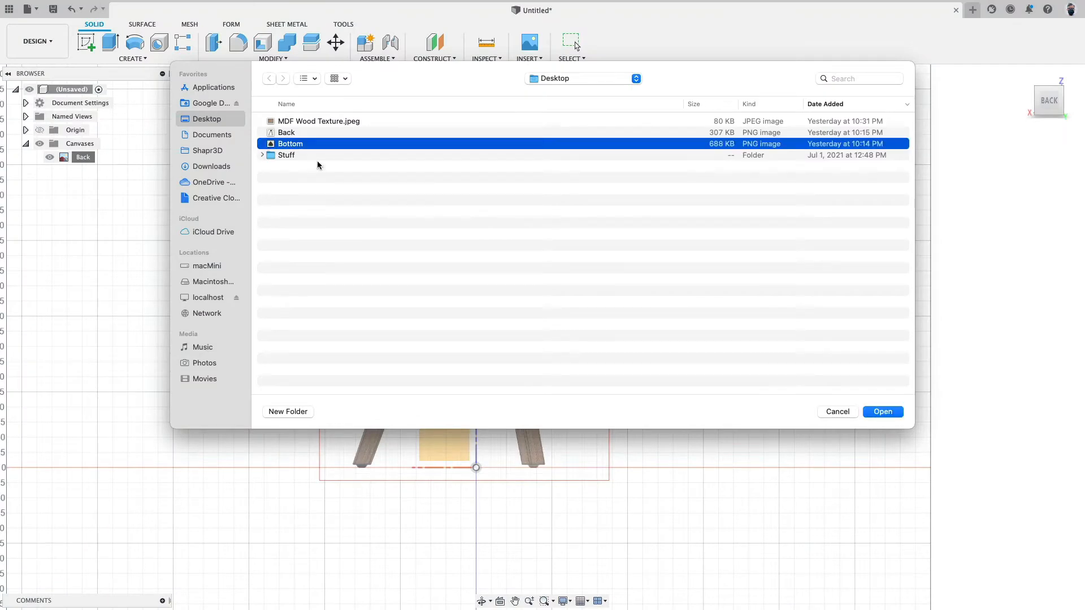
left_click(872, 411)
middle_click_drag(623, 447, 587, 365, "shift")
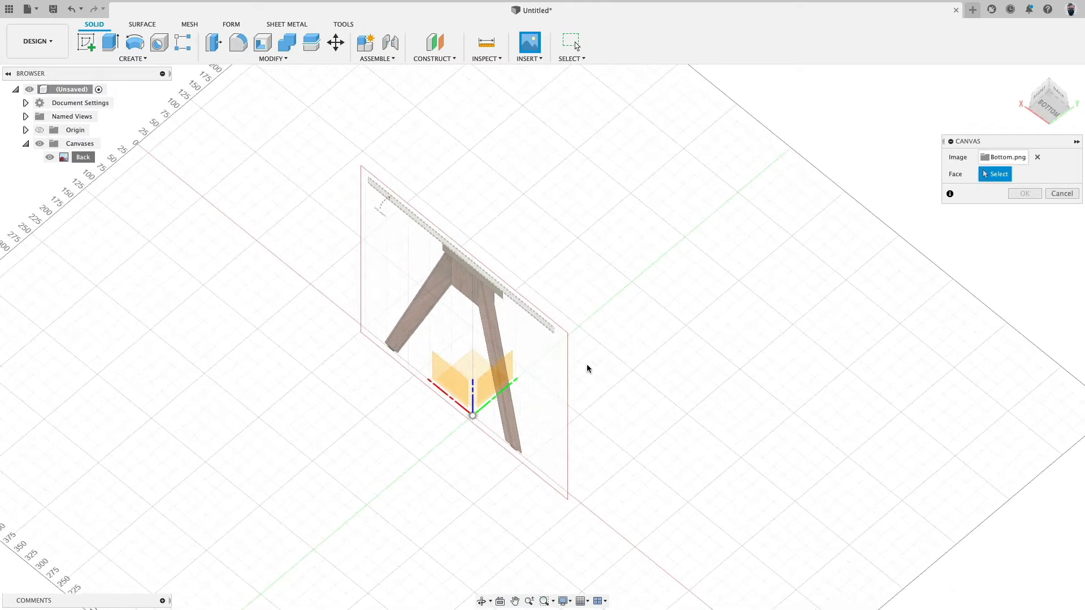
left_click(475, 368)
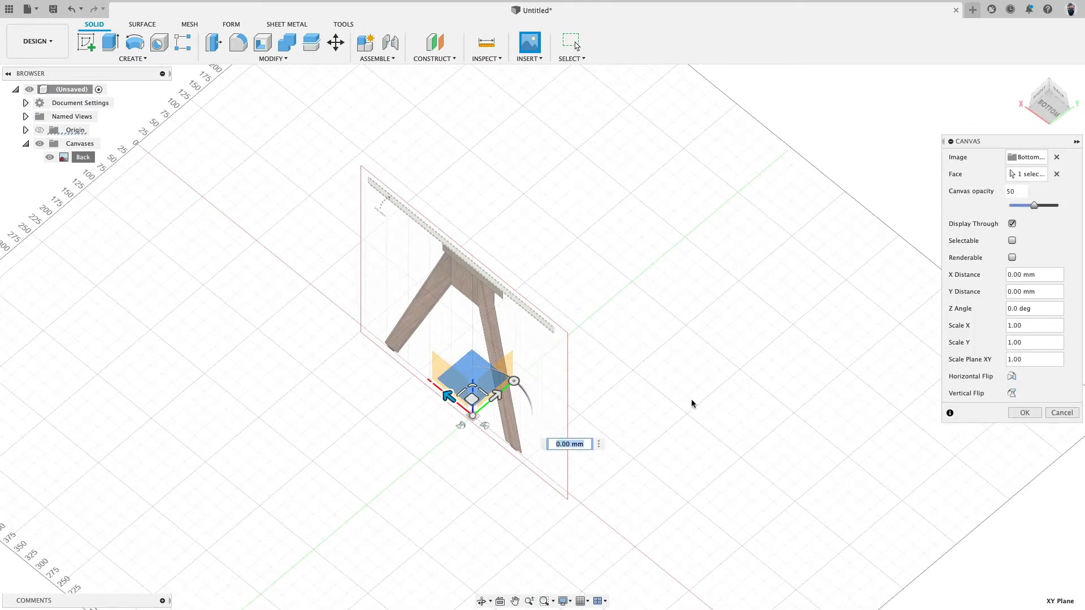
Scale the Bottom canvas uniformly by about 25.18 and rotate it -90 degrees to match the Back canvas.
middle_click_drag(692, 403, 653, 367, "shift")
left_click_drag(455, 320, 327, 141)
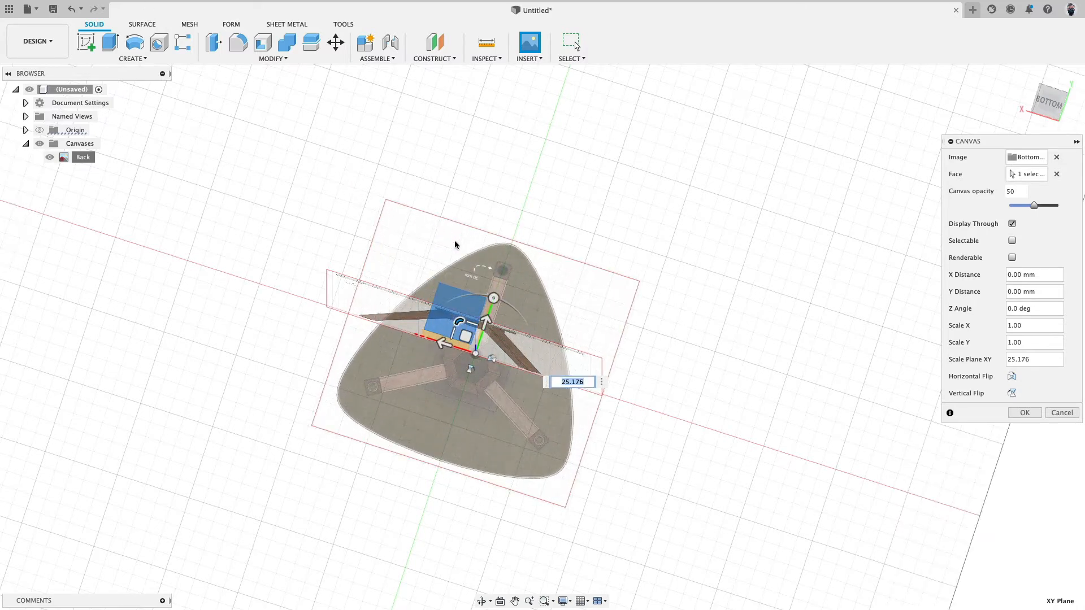
scroll(467, 272, "down", 2)
scroll(478, 281, "up", 4)
left_click_drag(486, 306, 346, 336)
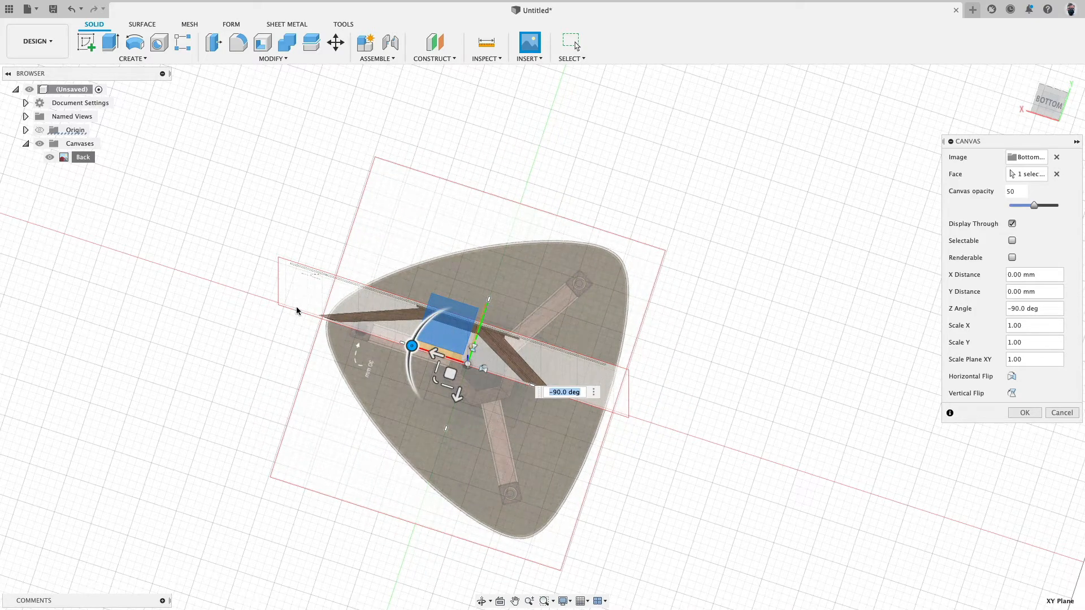
middle_click_drag(364, 240, 414, 307, "shift")
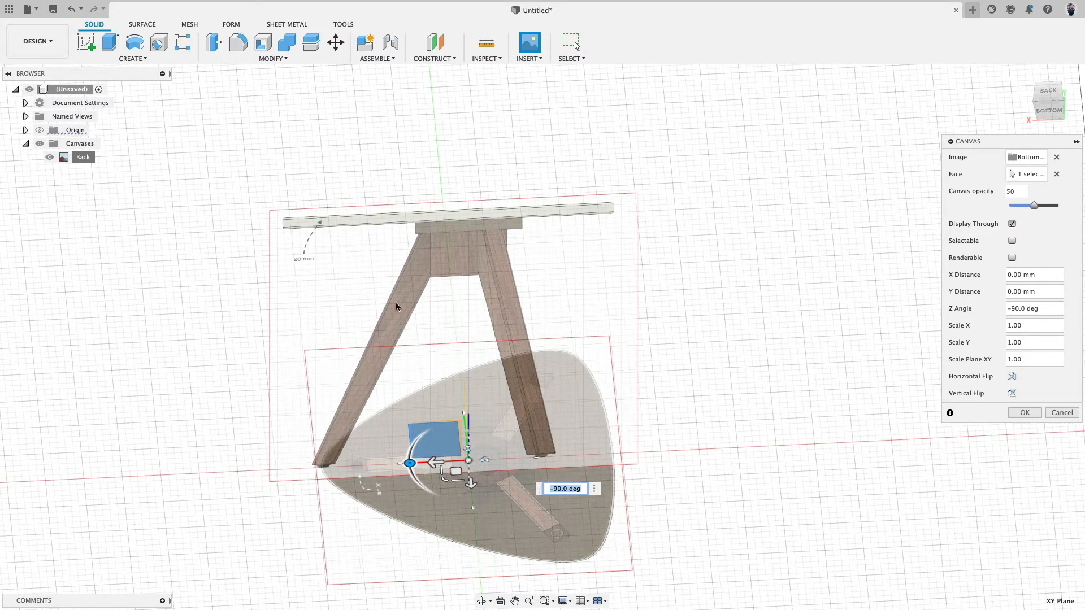
left_click(1024, 414)
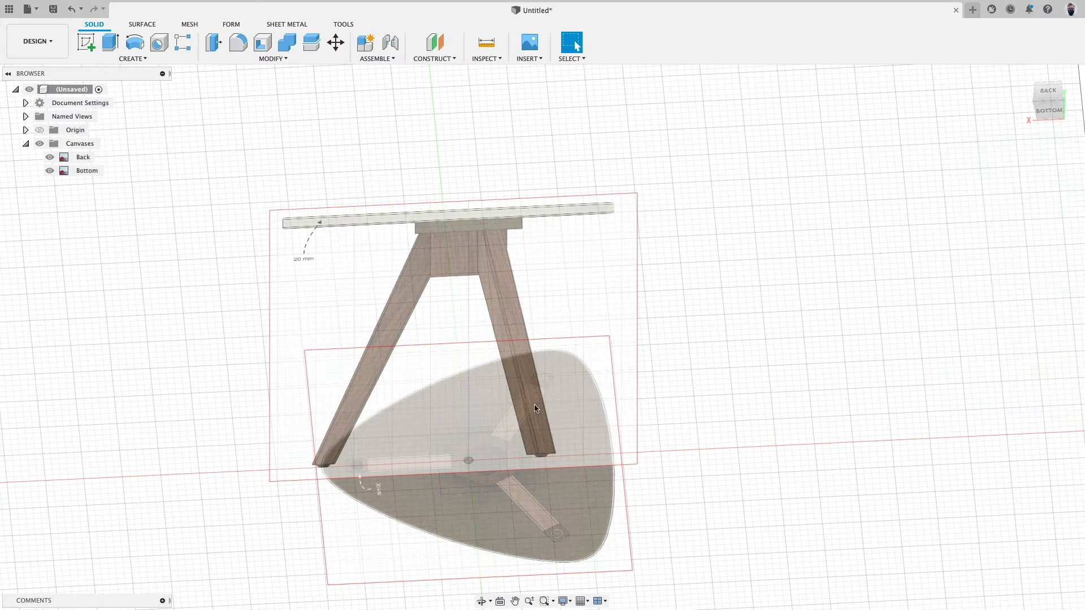
Calibrate the Bottom canvas by picking opposite edges of the marked leg's square foot and setting that distance to 30 mm.
left_click(1051, 113)
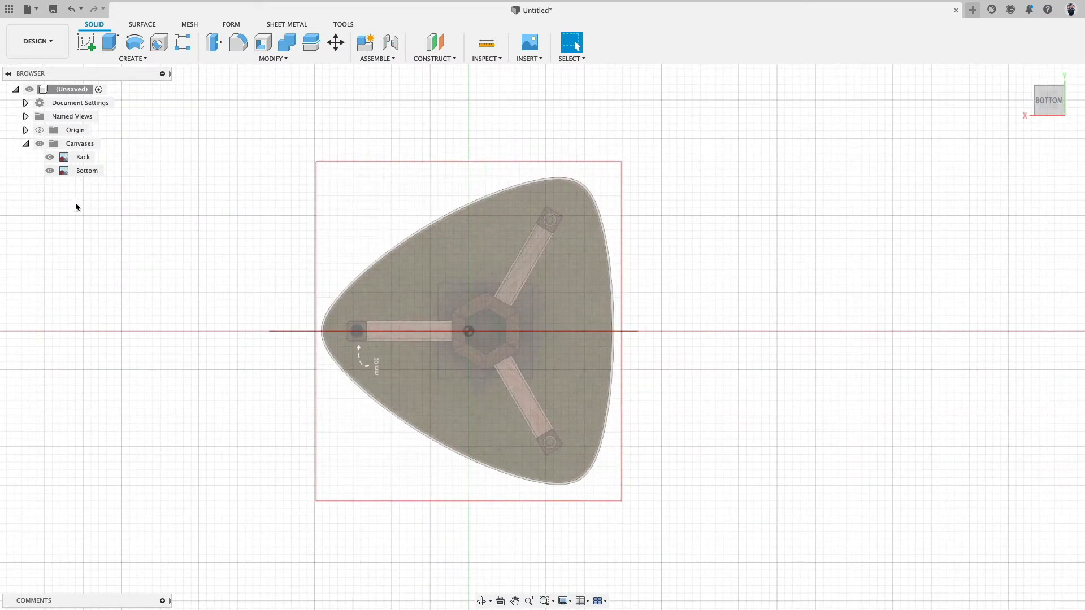
right_click(81, 171)
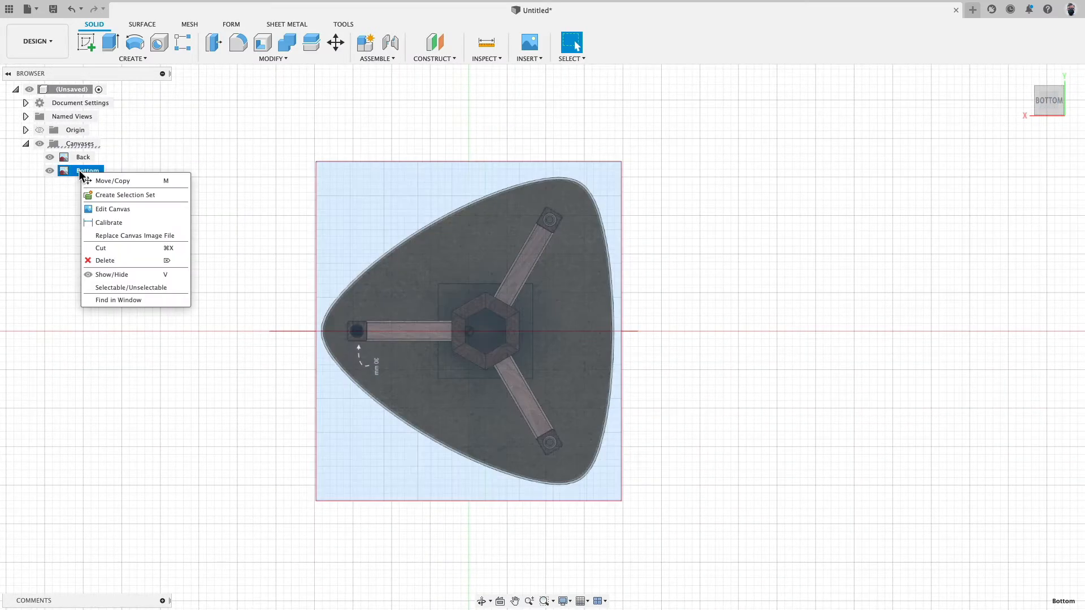
left_click(102, 222)
scroll(352, 330, "up", 15)
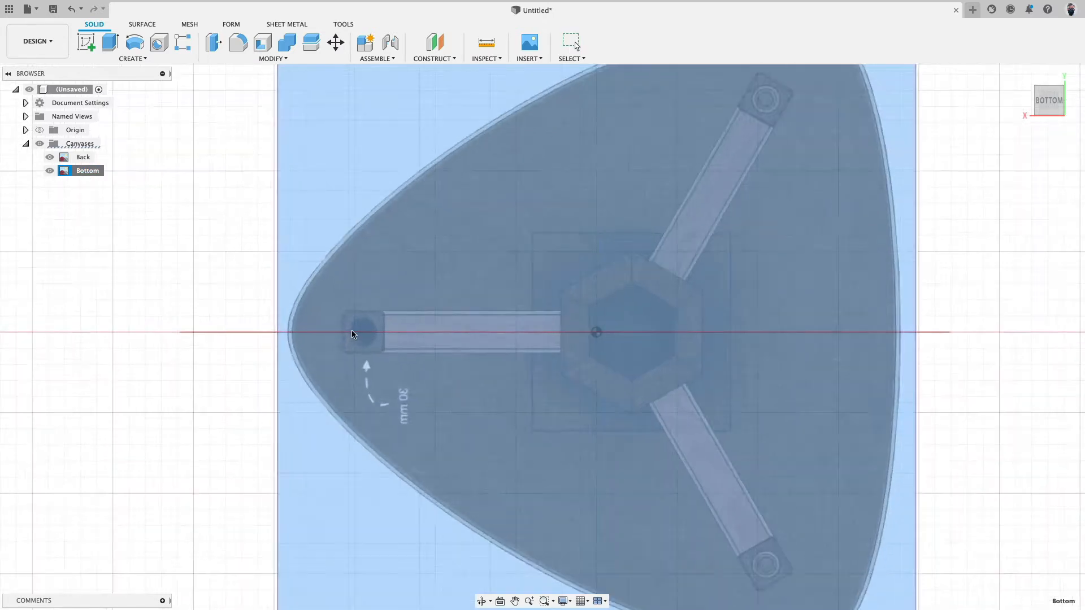
scroll(366, 340, "up", 2)
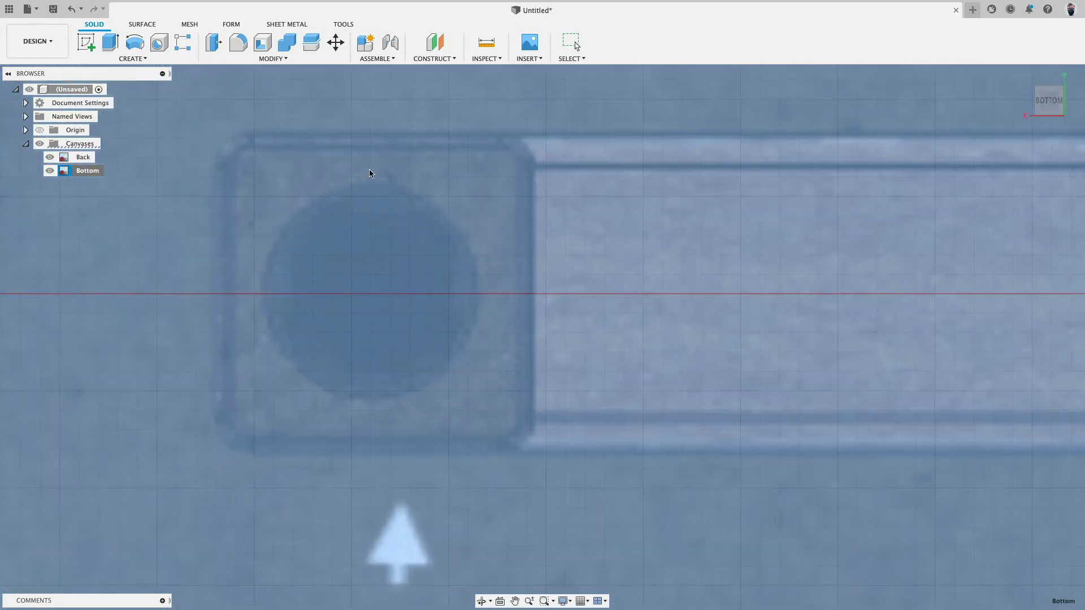
scroll(369, 168, "up", 3)
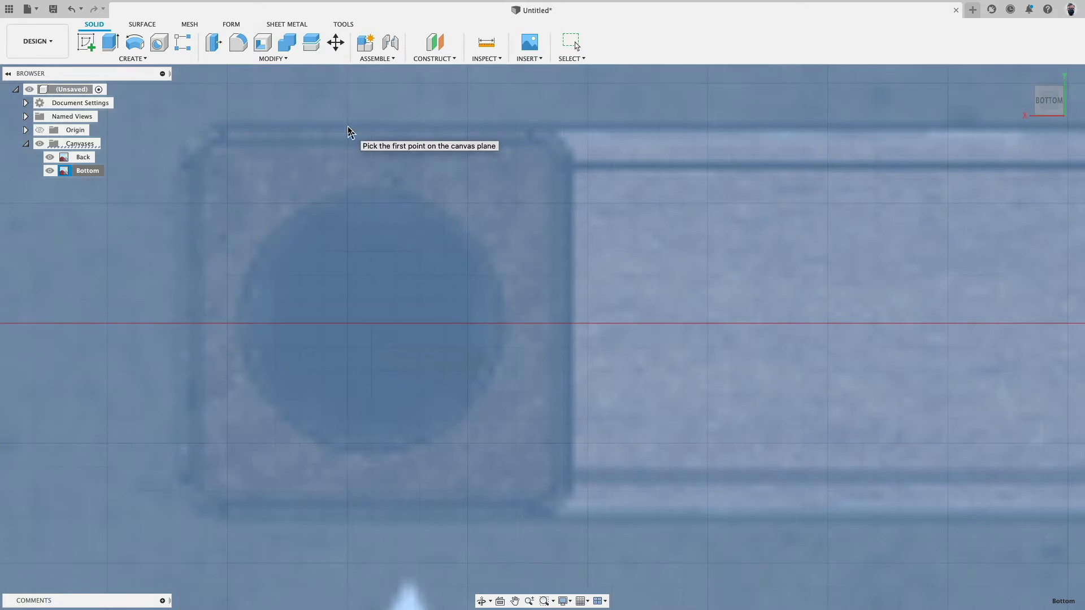
left_click(349, 127)
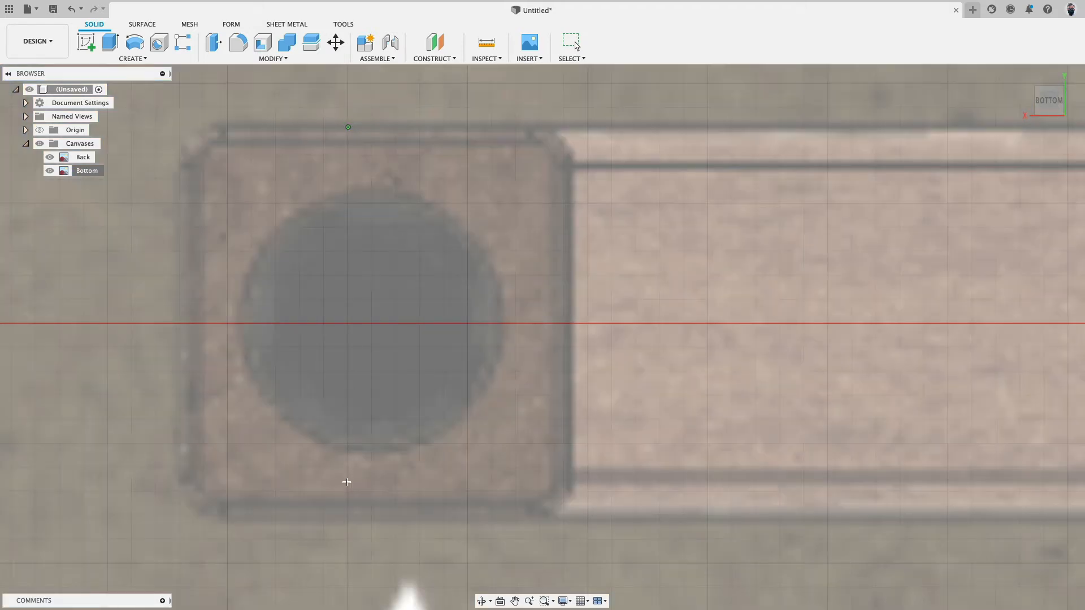
left_click(348, 519)
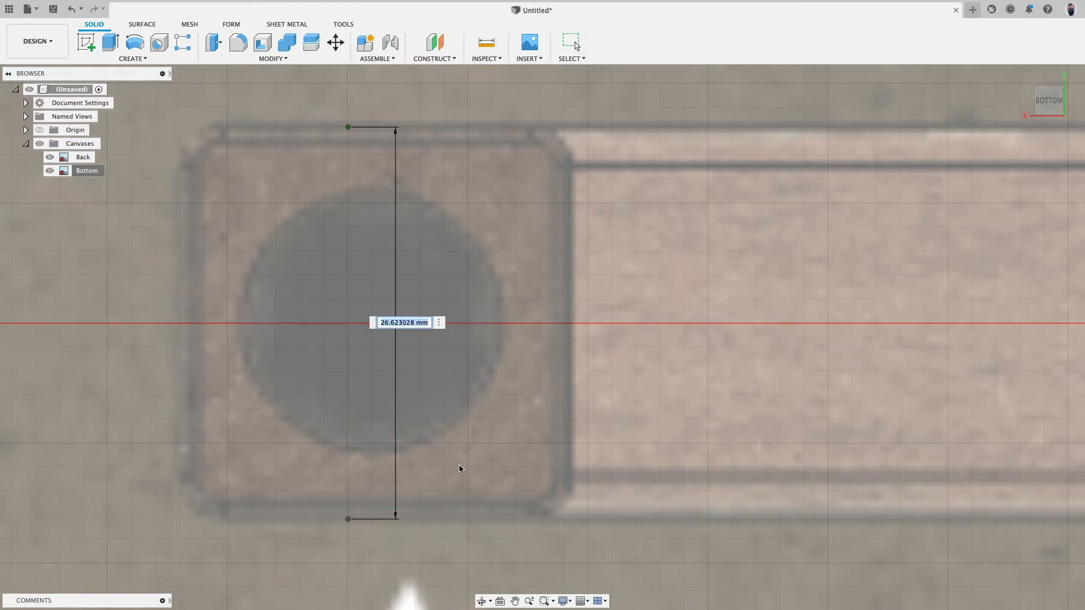
scroll(459, 433, "down", 10)
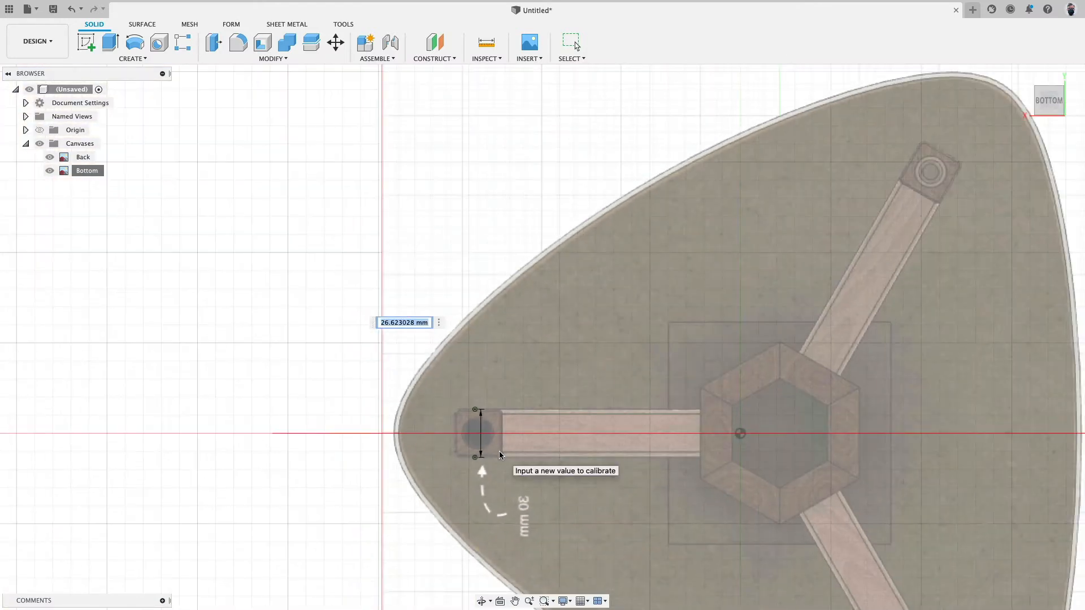
type("30")
key("Return")
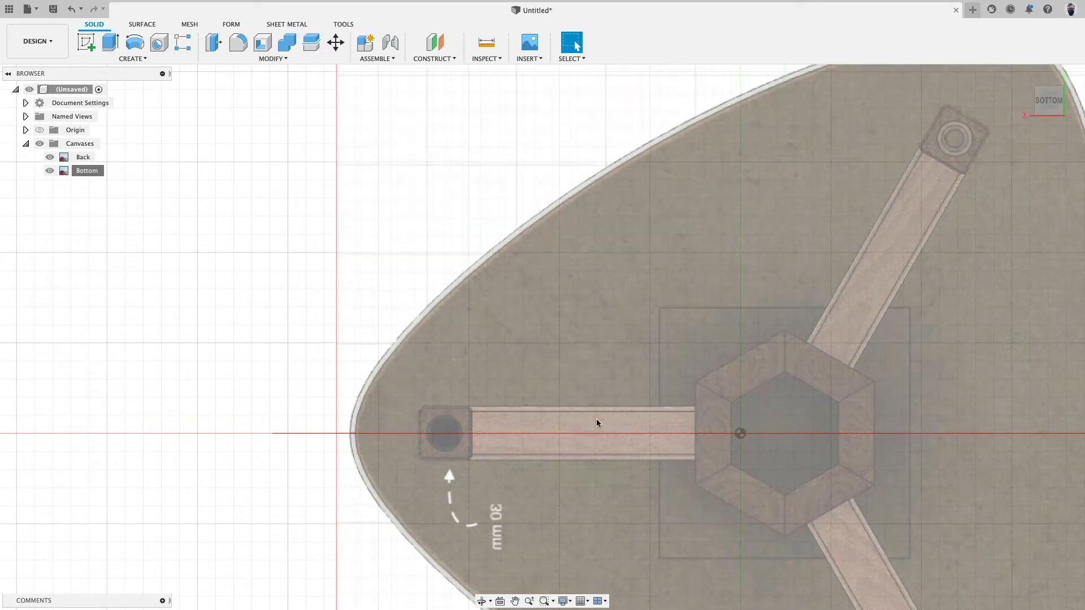
Move the Bottom canvas about 25.3 mm along X so its marked leg's foot lines up with the Back canvas.
scroll(673, 286, "down", 3)
scroll(674, 286, "down", 2)
middle_click_drag(670, 247, 663, 265, "shift")
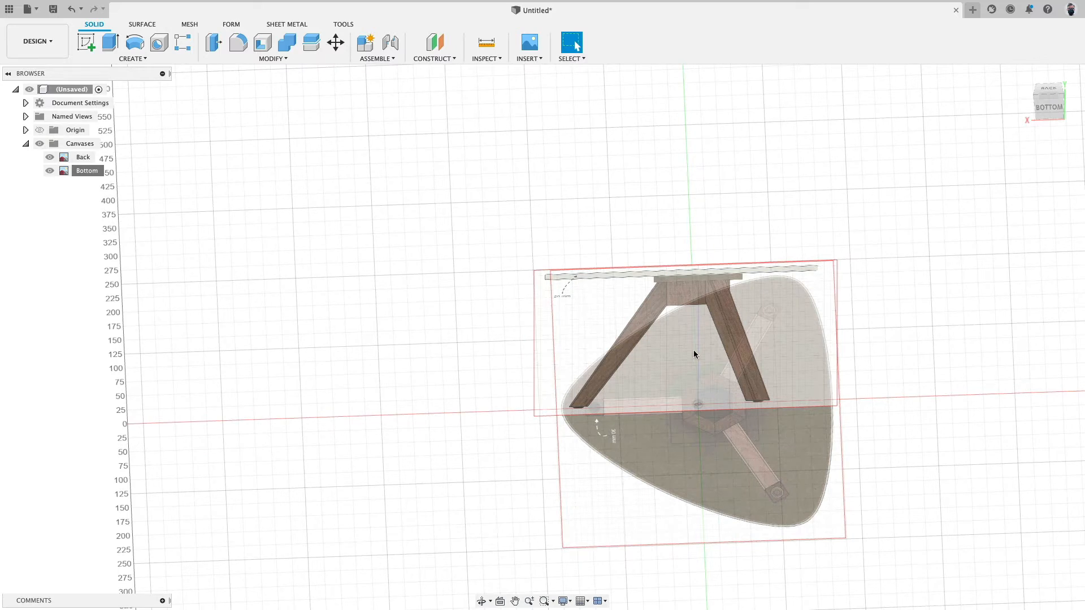
right_click(85, 170)
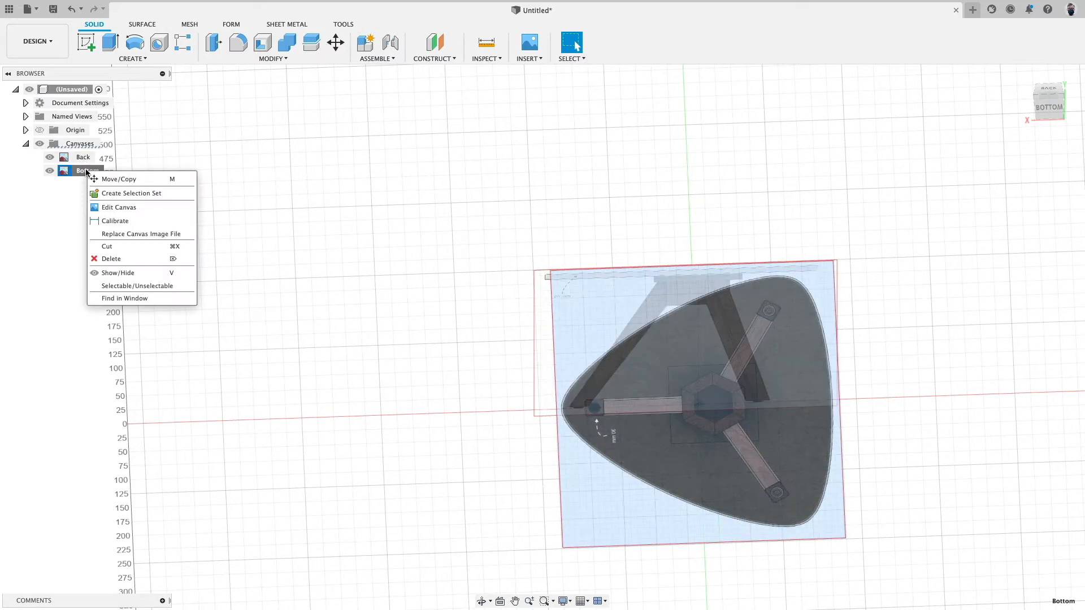
left_click(118, 208)
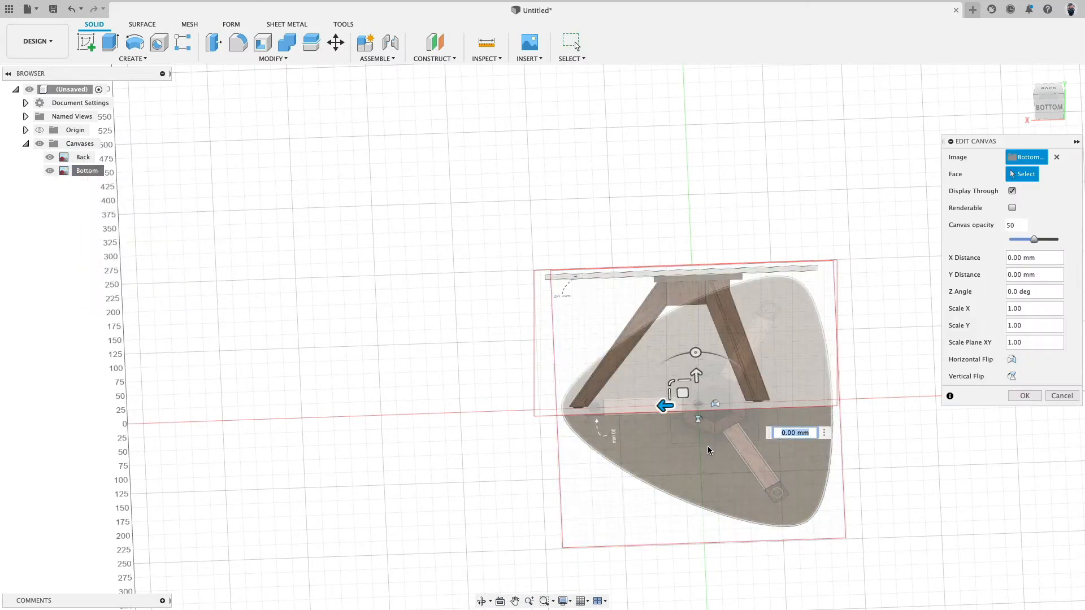
scroll(705, 444, "up", 10)
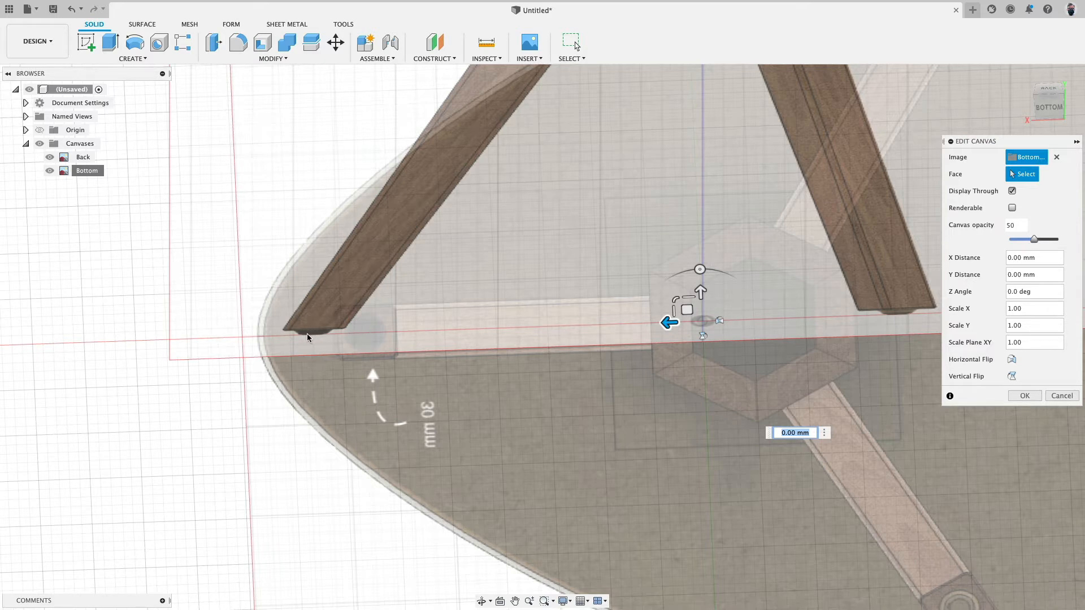
left_click_drag(666, 322, 613, 331)
scroll(491, 295, "down", 5)
middle_click_drag(498, 232, 499, 356, "shift")
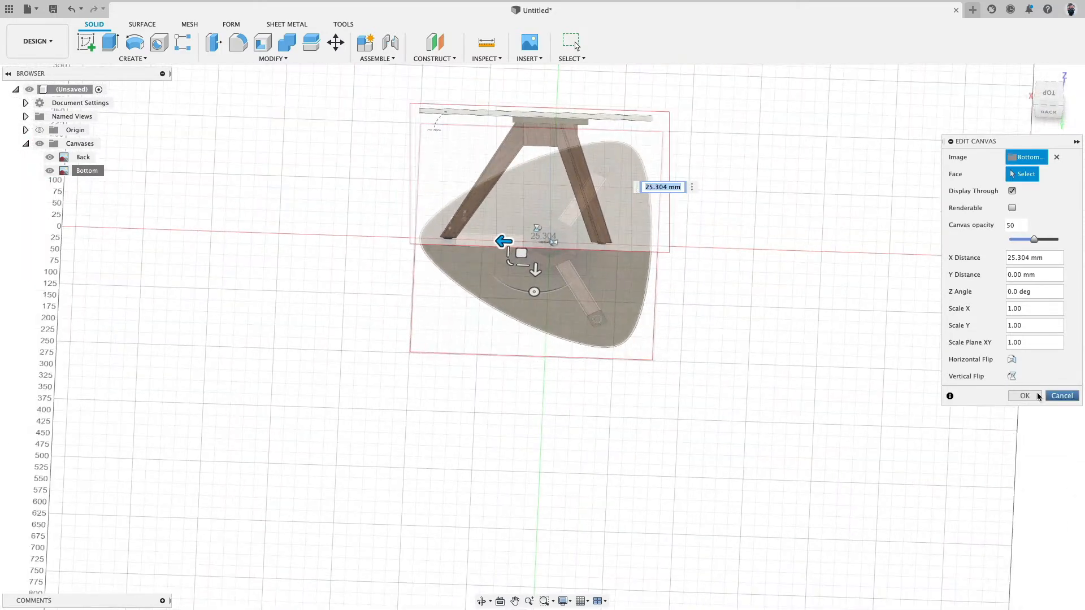
left_click(1025, 395)
left_click(1048, 111)
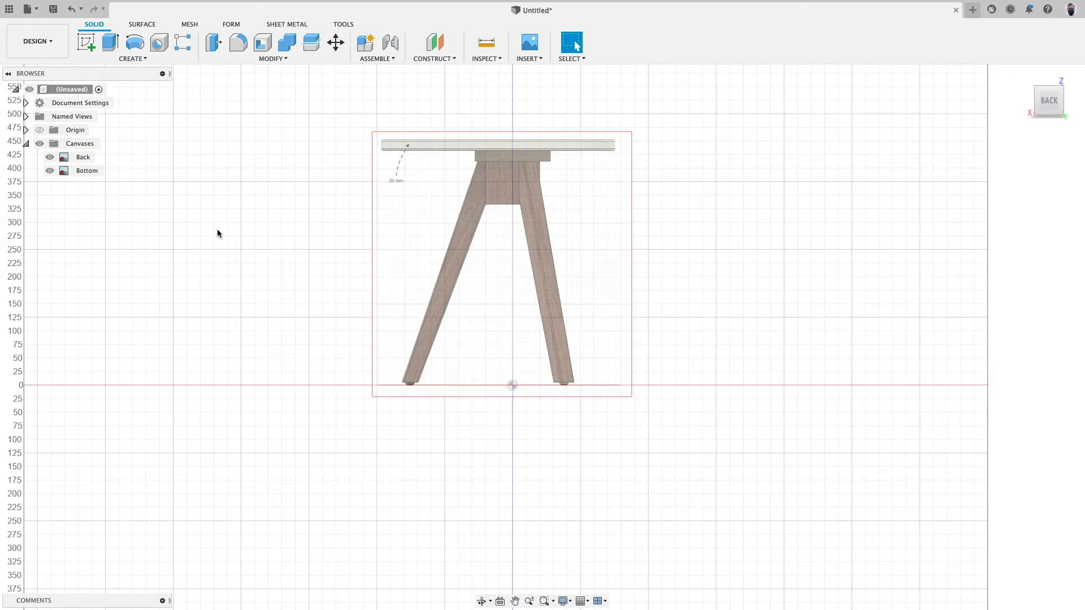
middle_click_drag(217, 229, 285, 275, "shift")
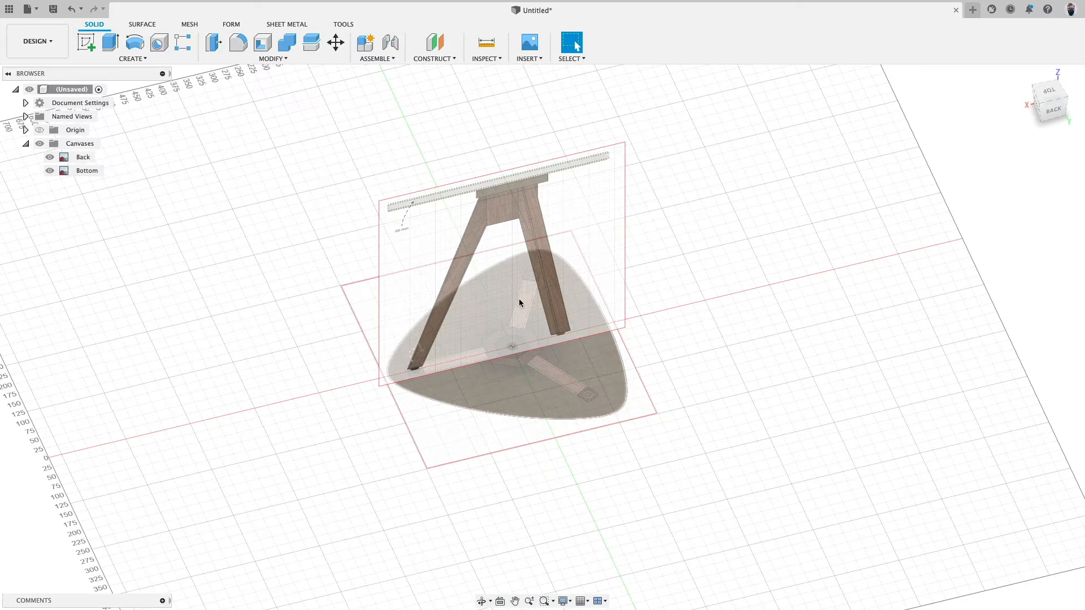
Start an offset plane from the XY plane and raise it about 432.4 mm to the tabletop's underside on the Back canvas.
middle_click_drag(534, 313, 437, 185, "shift")
scroll(437, 185, "down", 2)
scroll(437, 185, "up", 5)
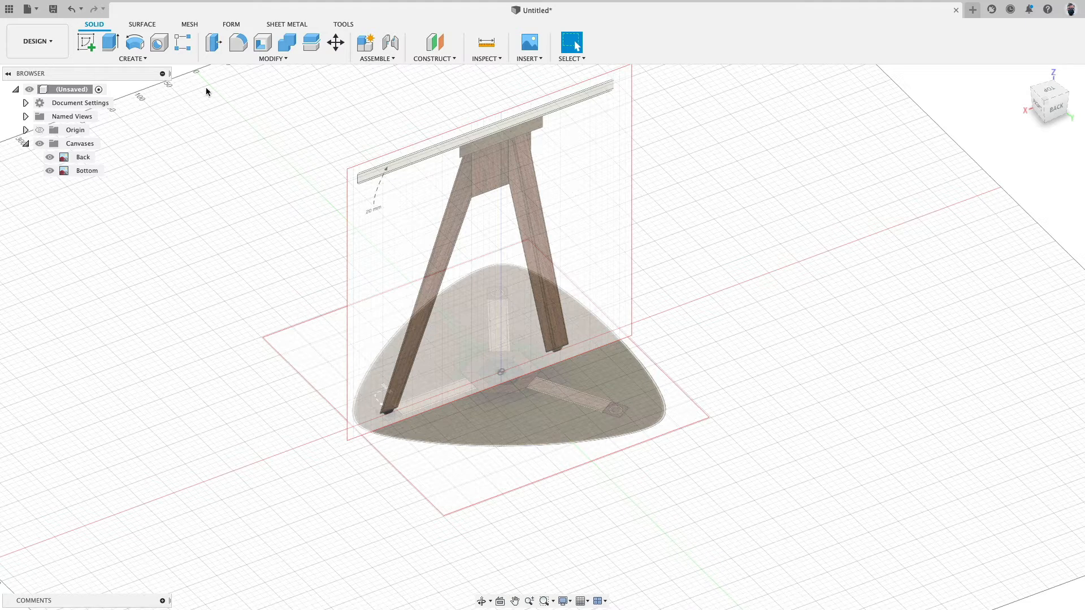
left_click(91, 46)
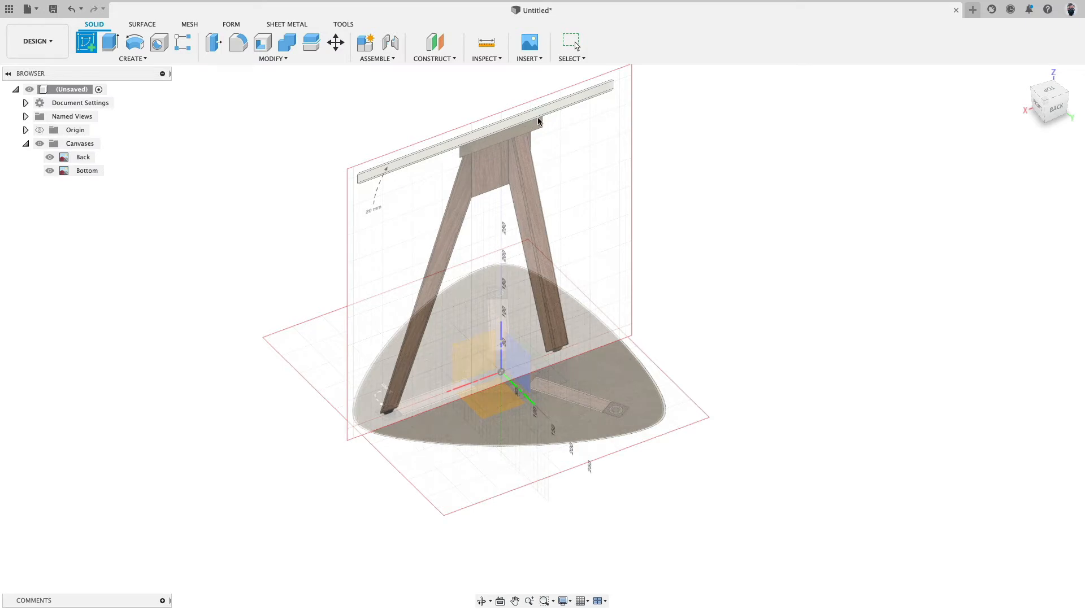
left_click(440, 59)
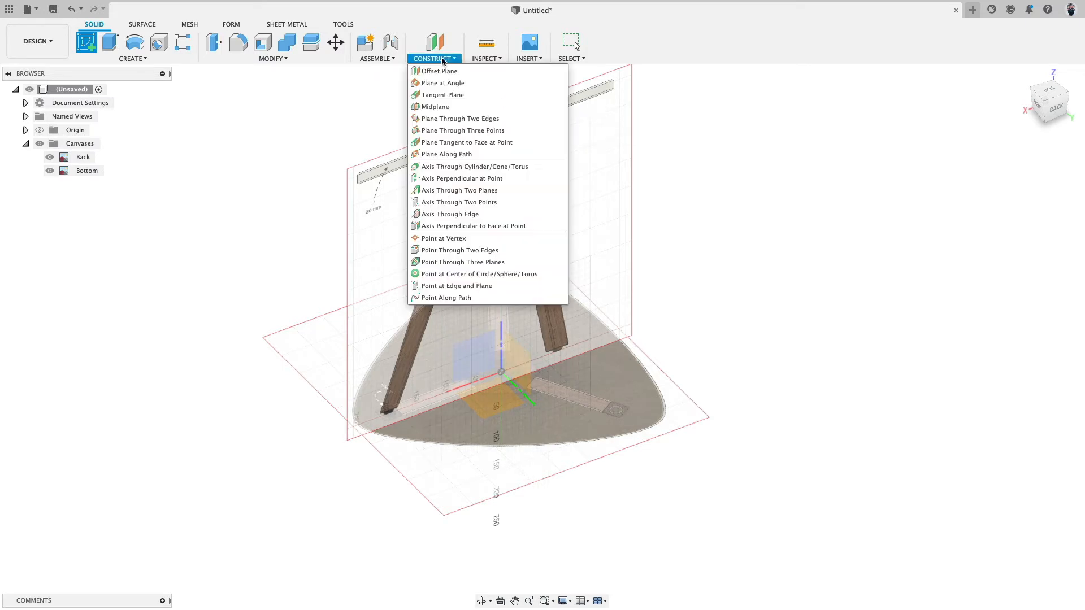
left_click(468, 71)
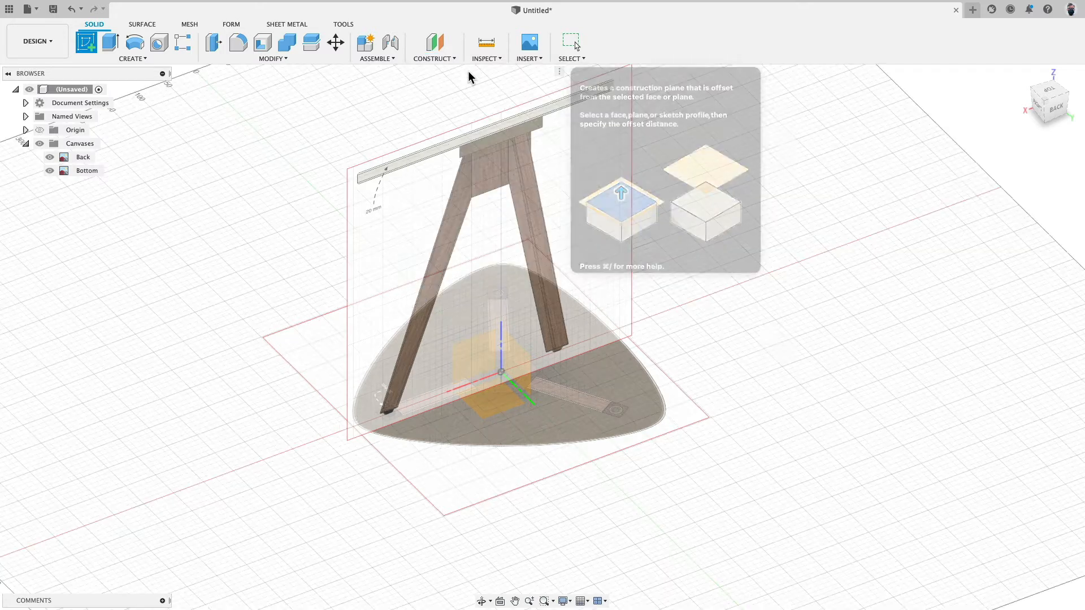
left_click(499, 405)
left_click_drag(501, 371, 503, 118)
scroll(513, 119, "down", 2)
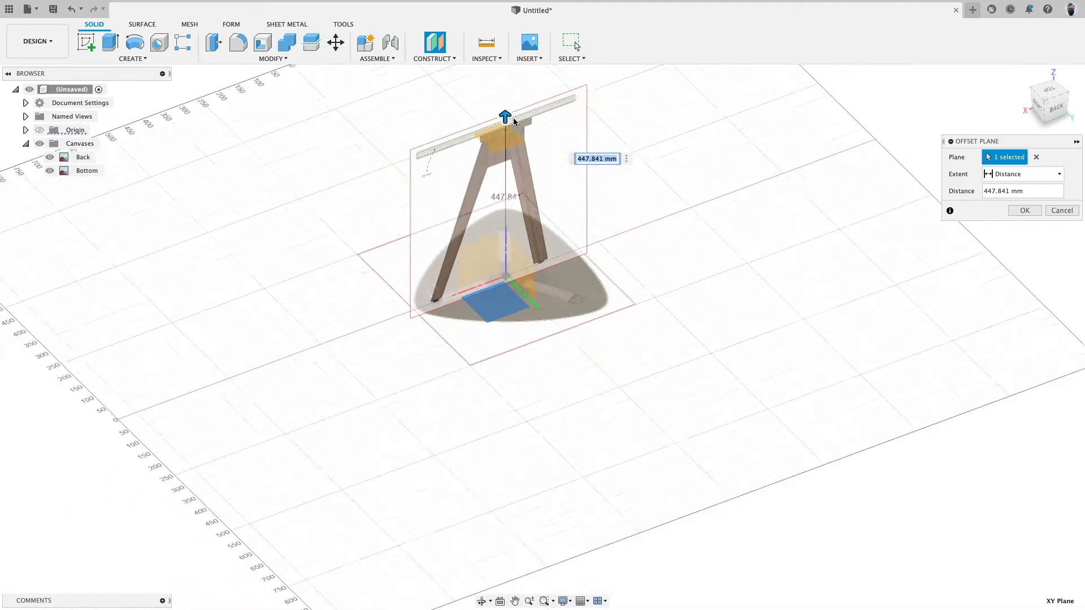
scroll(513, 118, "up", 10)
middle_click_drag(482, 255, 507, 219, "shift")
left_click_drag(456, 230, 467, 264)
scroll(446, 266, "down", 3)
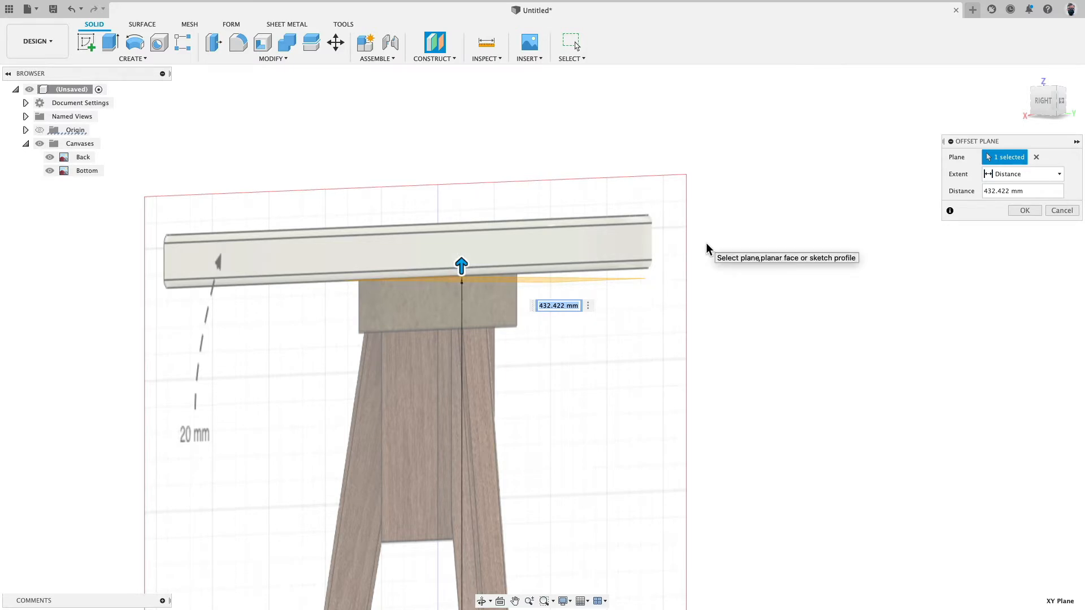
Set the offset plane's distance to exactly 432 mm and create the plane.
type("43")
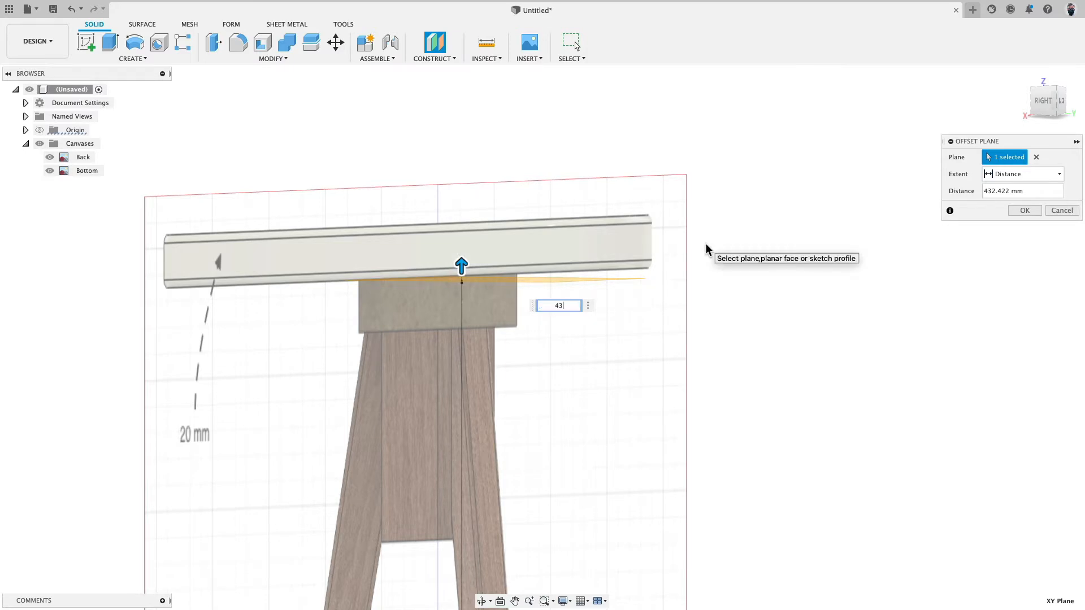
type("2")
key("Return")
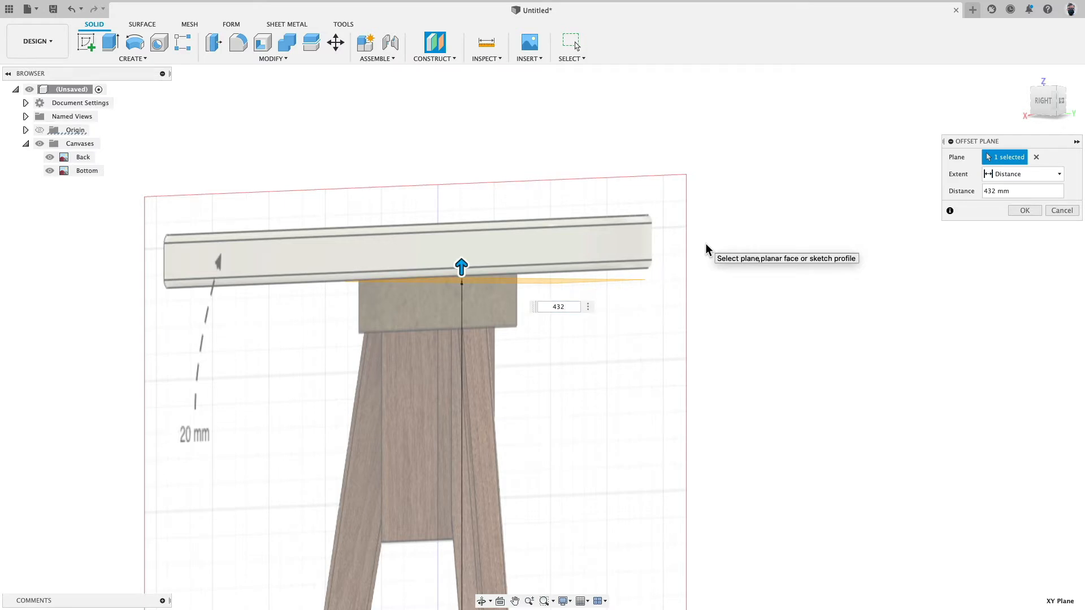
key("Return")
Examine the offset plane's height and the tabletop's edges against the Back canvas from the back view.
middle_click_drag(751, 215, 691, 255, "shift")
scroll(496, 393, "down", 3)
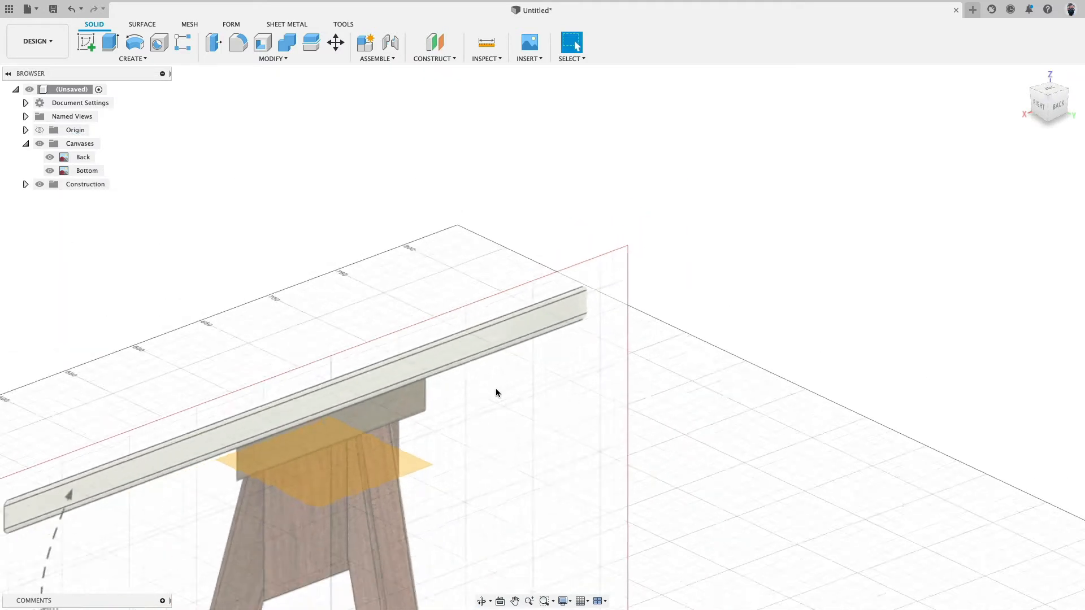
scroll(496, 393, "down", 3)
middle_click_drag(476, 384, 547, 313)
middle_click_drag(403, 368, 761, 252, "shift")
left_click(1047, 106)
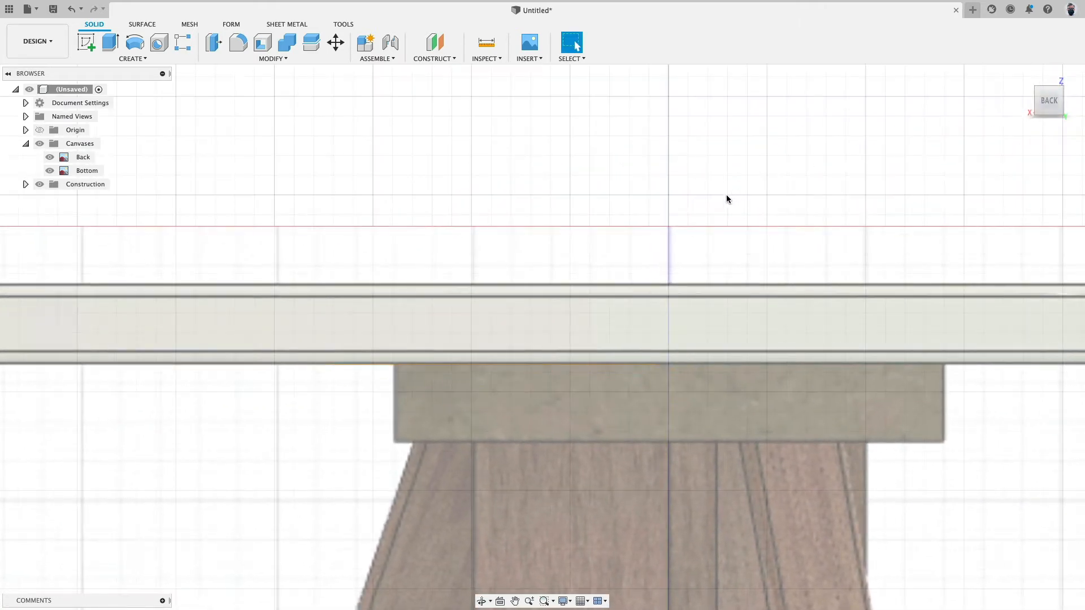
scroll(391, 287, "up", 8)
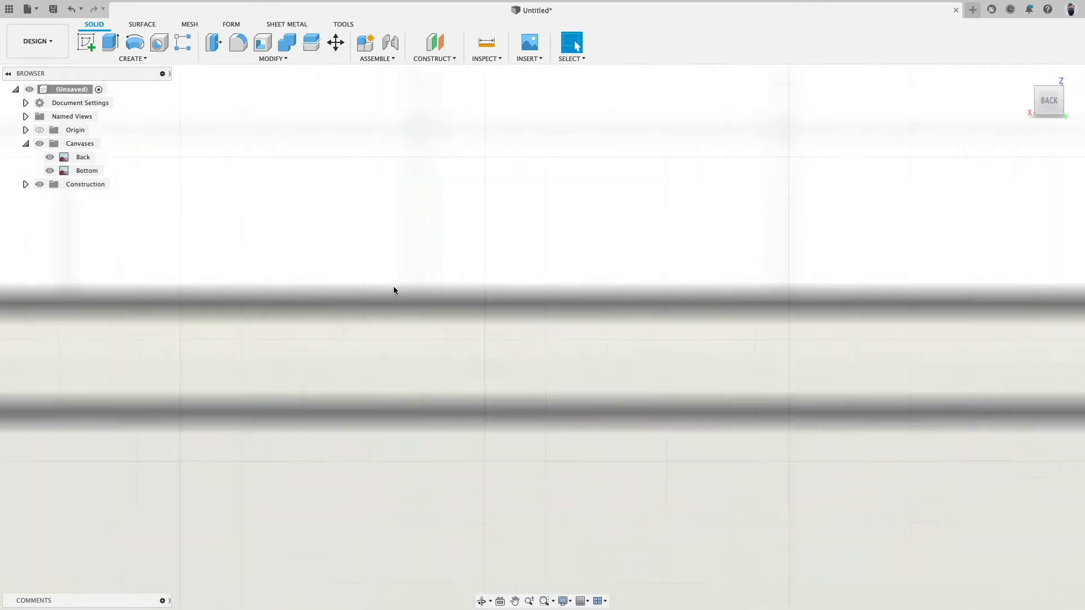
scroll(383, 379, "down", 6)
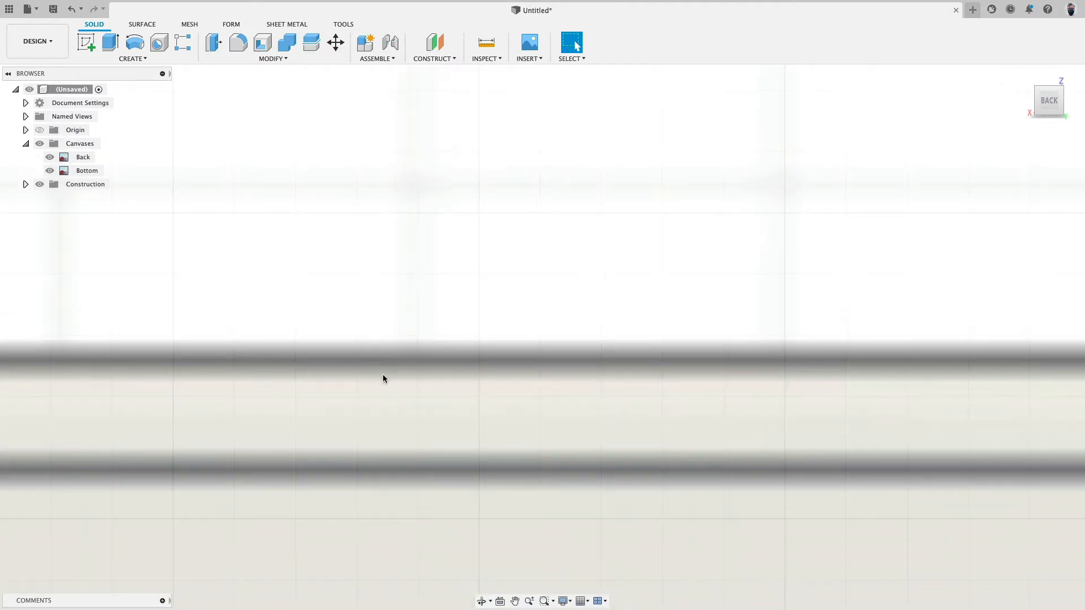
scroll(383, 379, "down", 3)
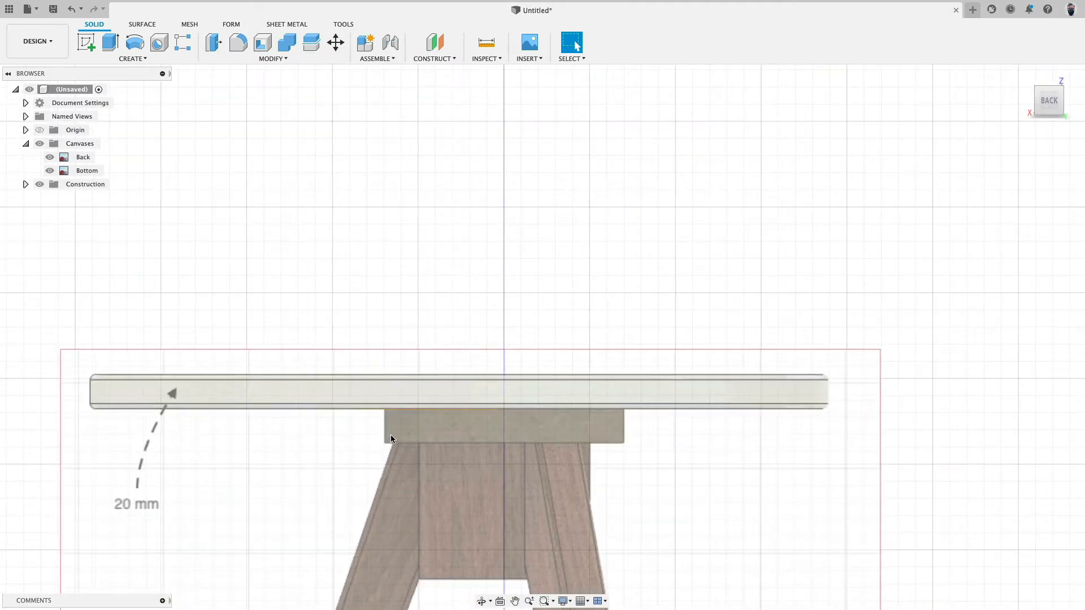
middle_click_drag(391, 435, 534, 239)
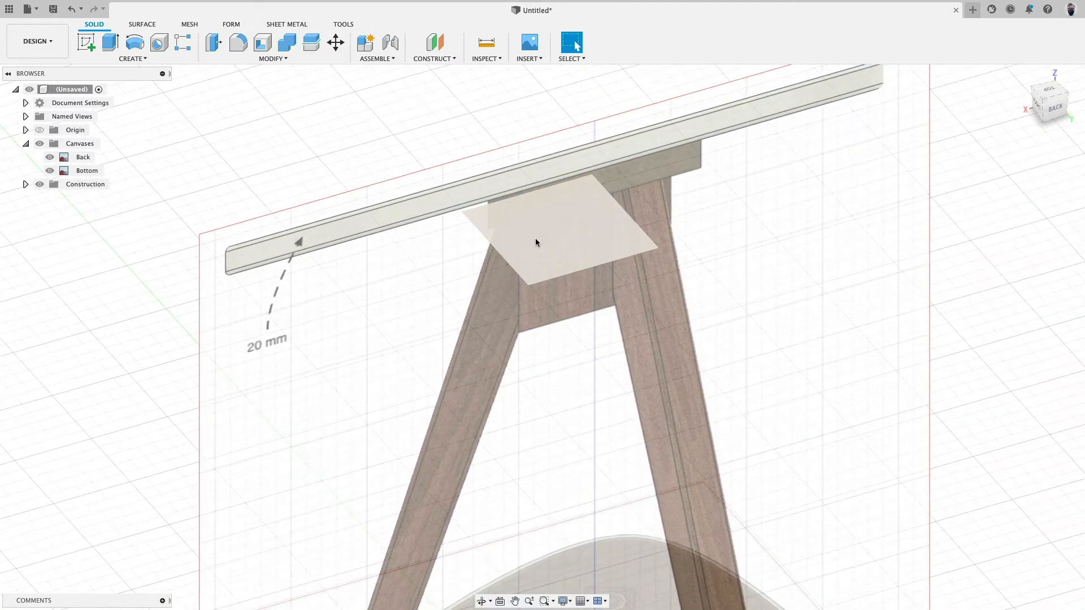
Start a sketch on the offset plane under the tabletop and view it straight from the top.
mouse_move(428, 297)
middle_mouse_down("shift")
mouse_move(516, 303)
mouse_move(447, 304)
middle_mouse_up("shift")
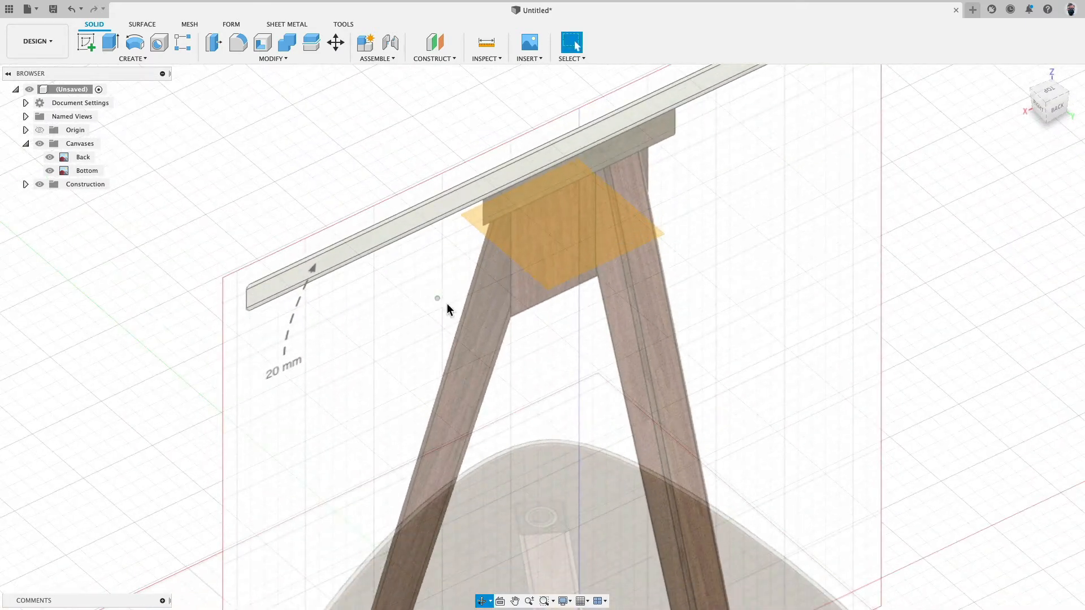
left_click(586, 236)
left_click(87, 44)
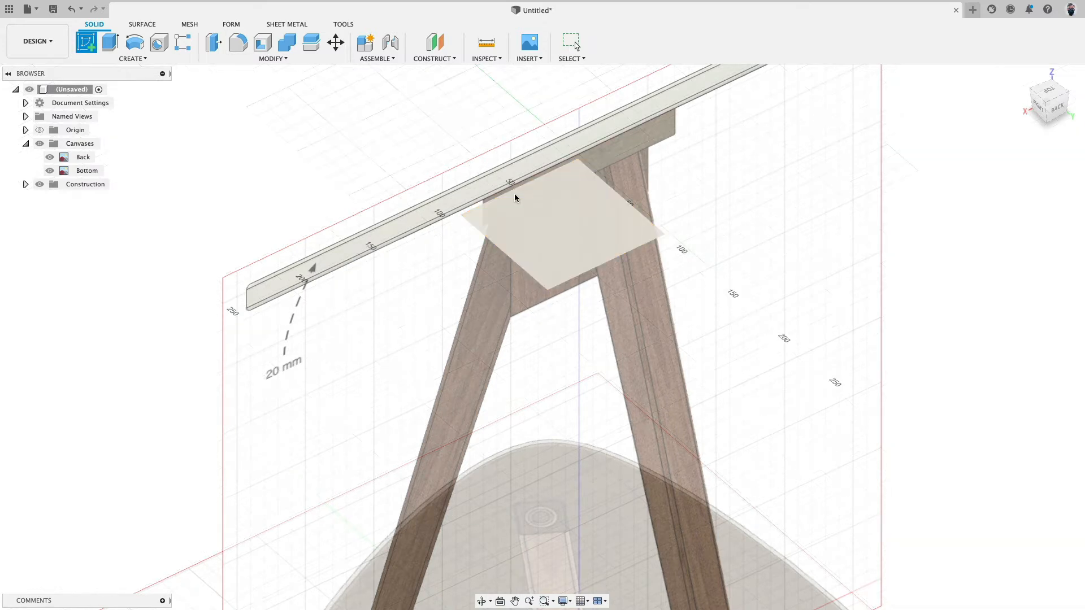
left_click(531, 227)
middle_click_drag(676, 220, 647, 489, "shift")
left_click(1051, 91)
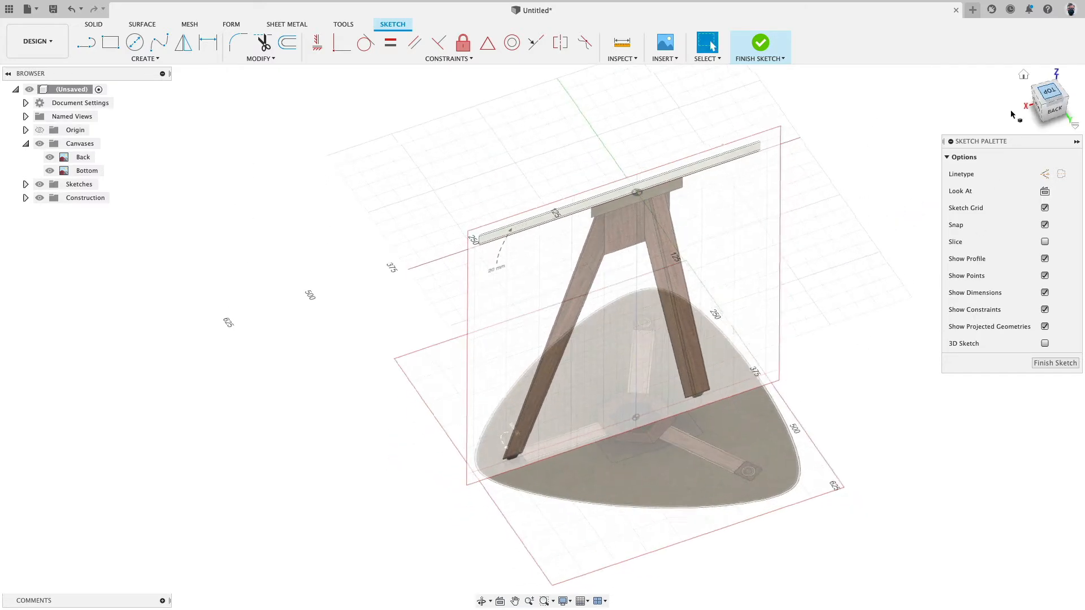
scroll(804, 208, "up", 2)
scroll(803, 208, "down", 2)
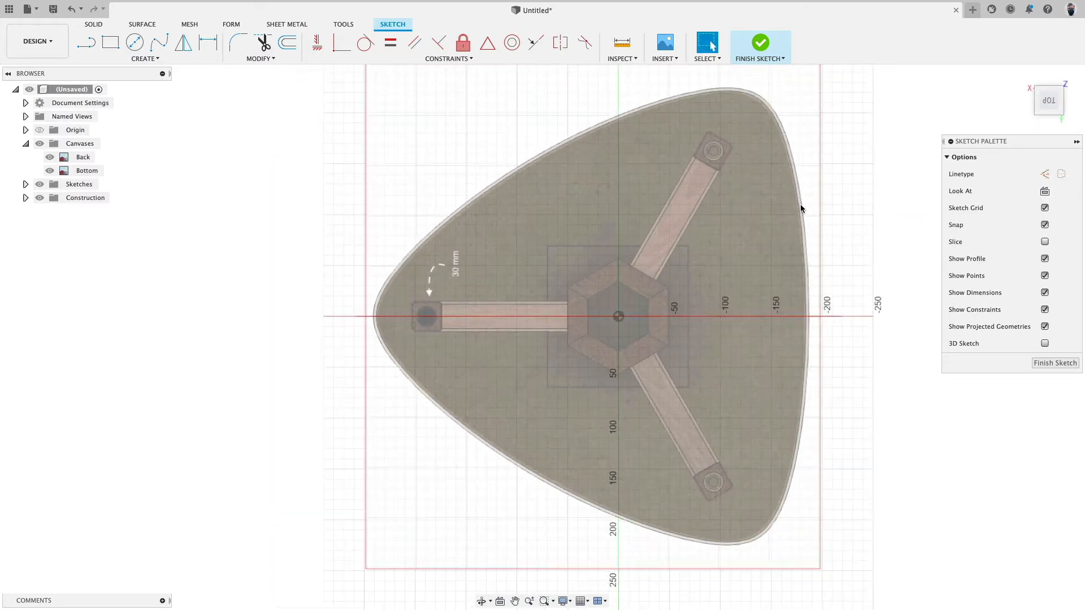
middle_click_drag(802, 208, 732, 215)
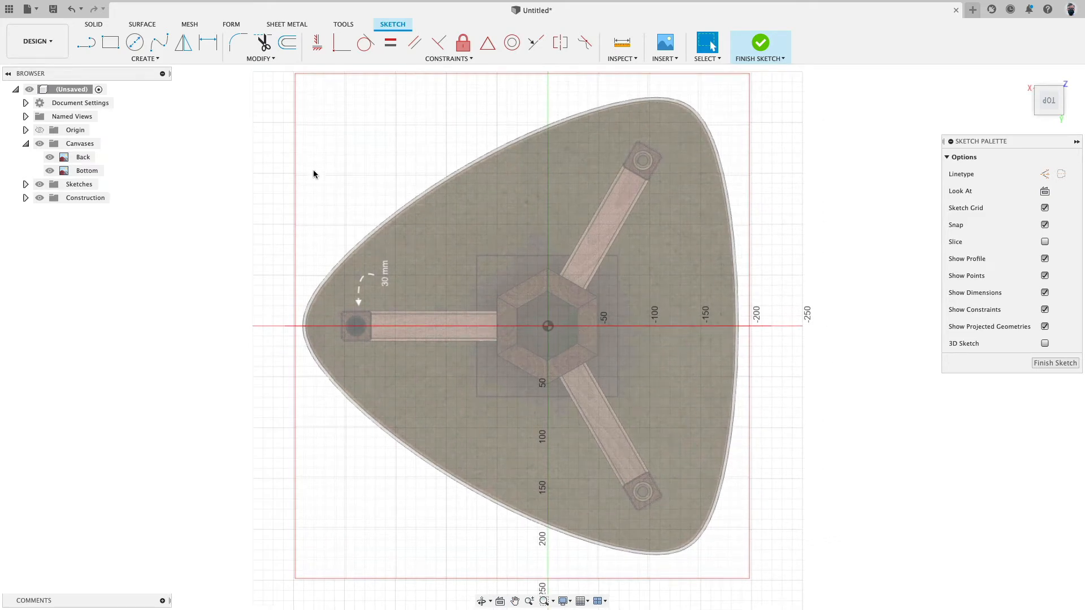
Draw an open, wavy fit point spline through six points, starting outside the tabletop outline and ending inside it.
left_click(154, 57)
mouse_move(142, 152)
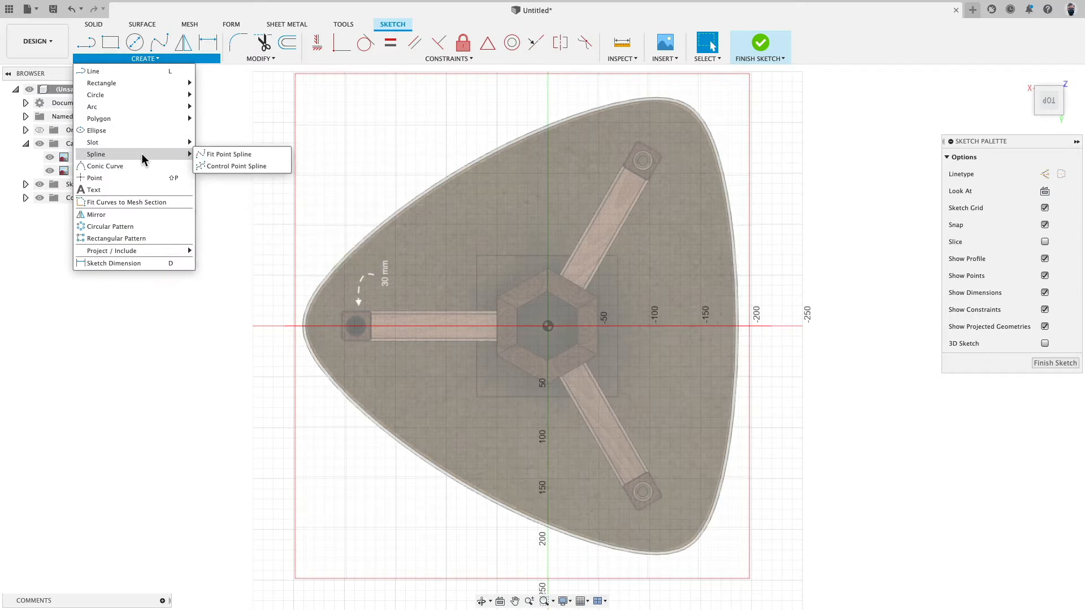
left_click(198, 156)
left_click(171, 265)
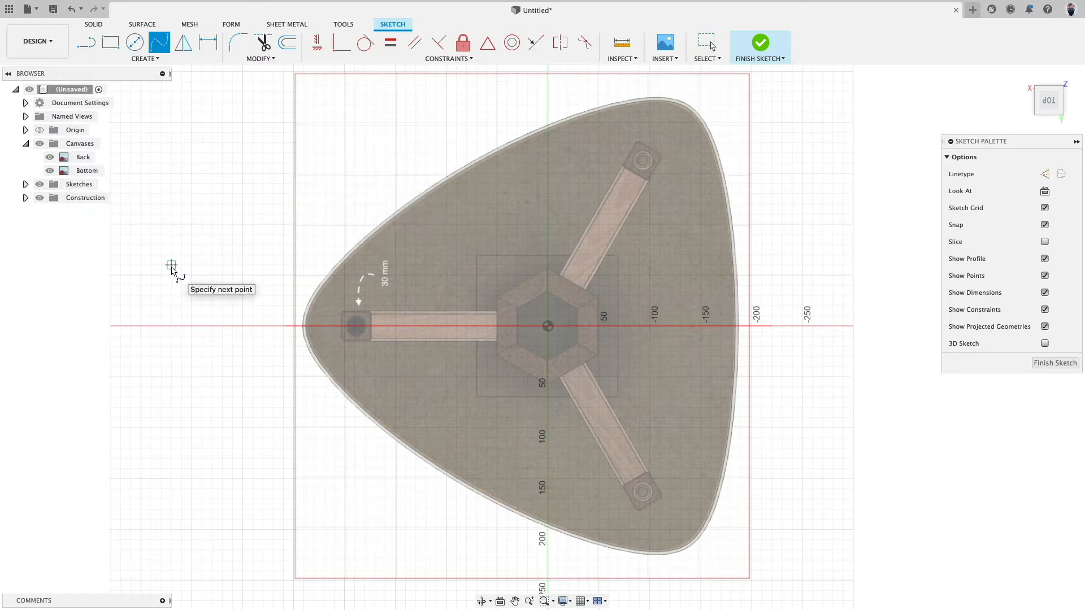
left_click(222, 163)
left_click(313, 203)
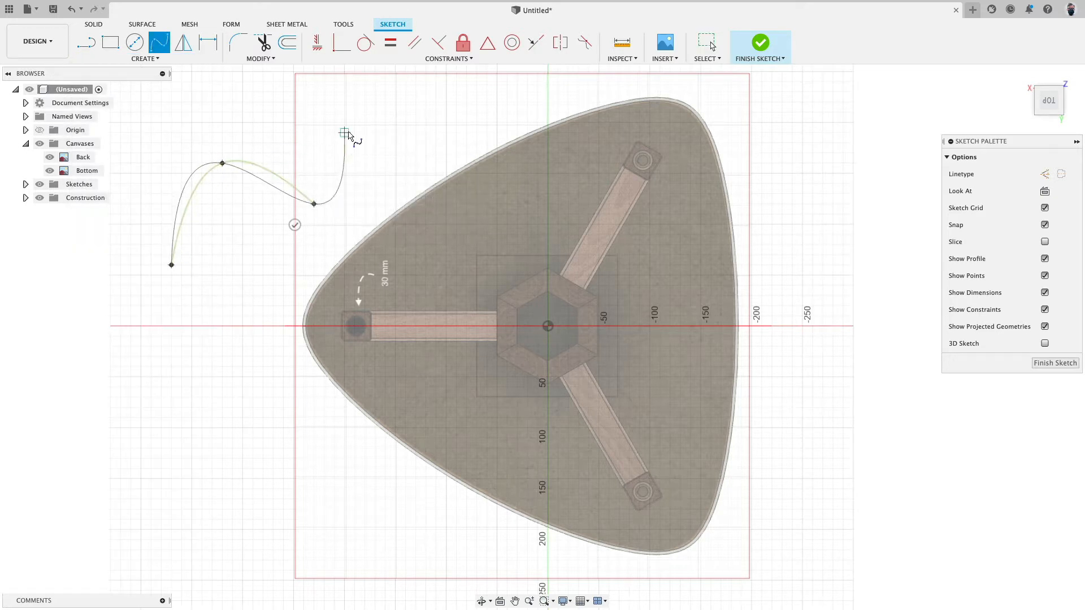
left_click(344, 133)
left_click(431, 134)
left_click(463, 228)
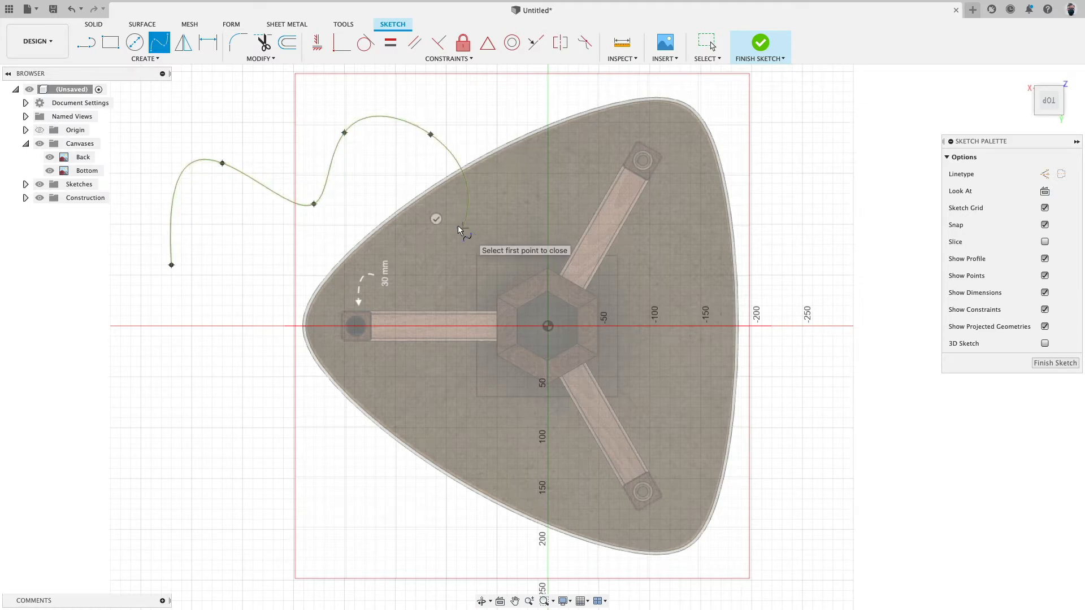
left_click(435, 219)
key("Escape")
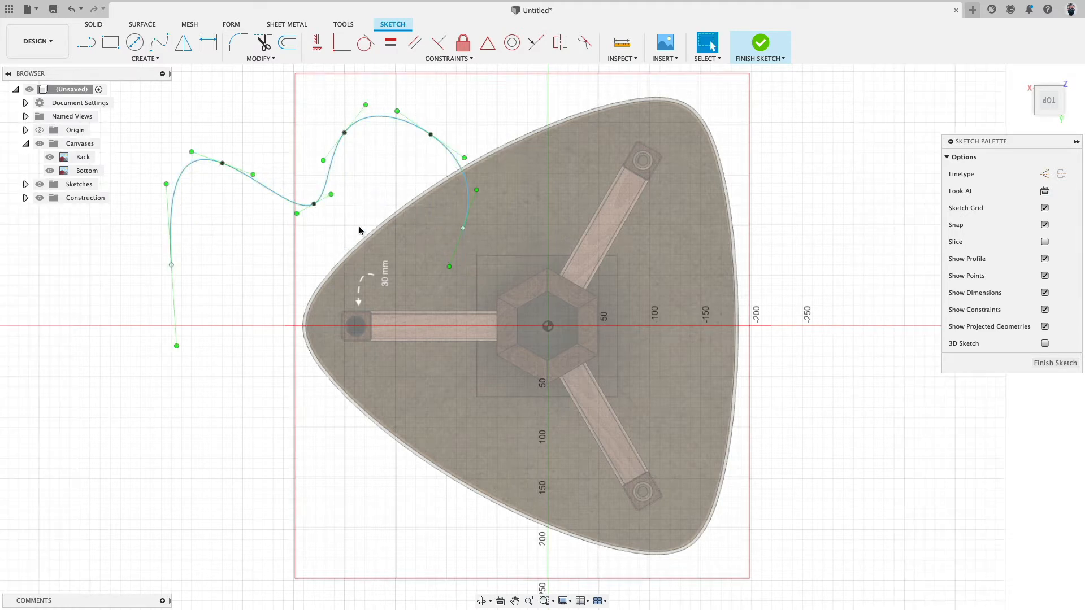
Reposition the spline's third, fourth and fifth fit points and adjust the second point's tangent handle to horizontal.
left_click(315, 207)
left_click_drag(315, 207, 276, 187)
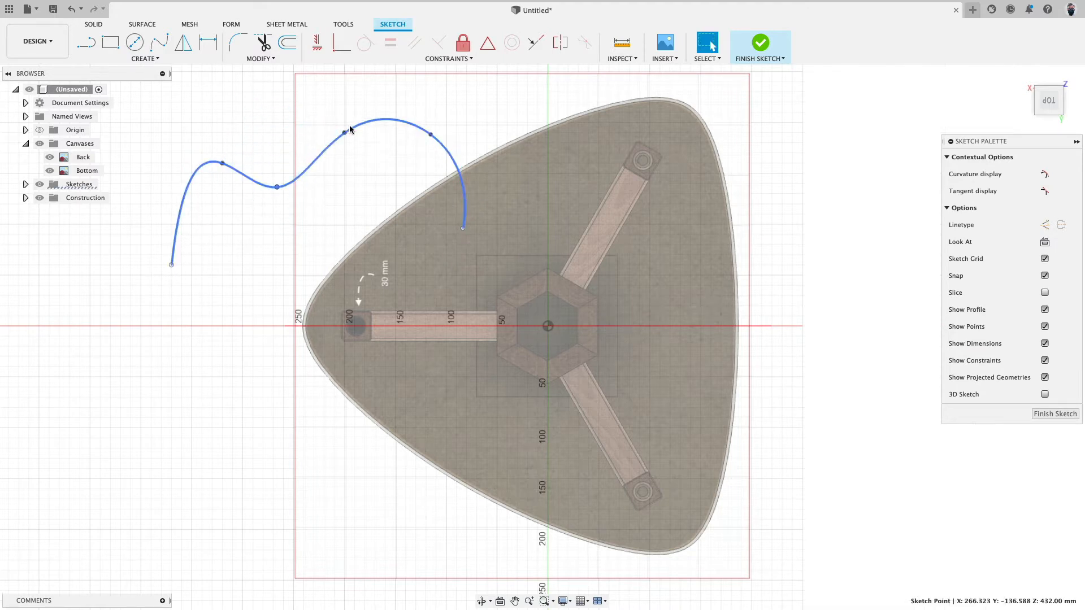
mouse_move(346, 135)
left_mouse_down()
mouse_move(353, 144)
mouse_move(342, 141)
mouse_move(360, 120)
left_mouse_up()
left_click_drag(431, 134, 446, 133)
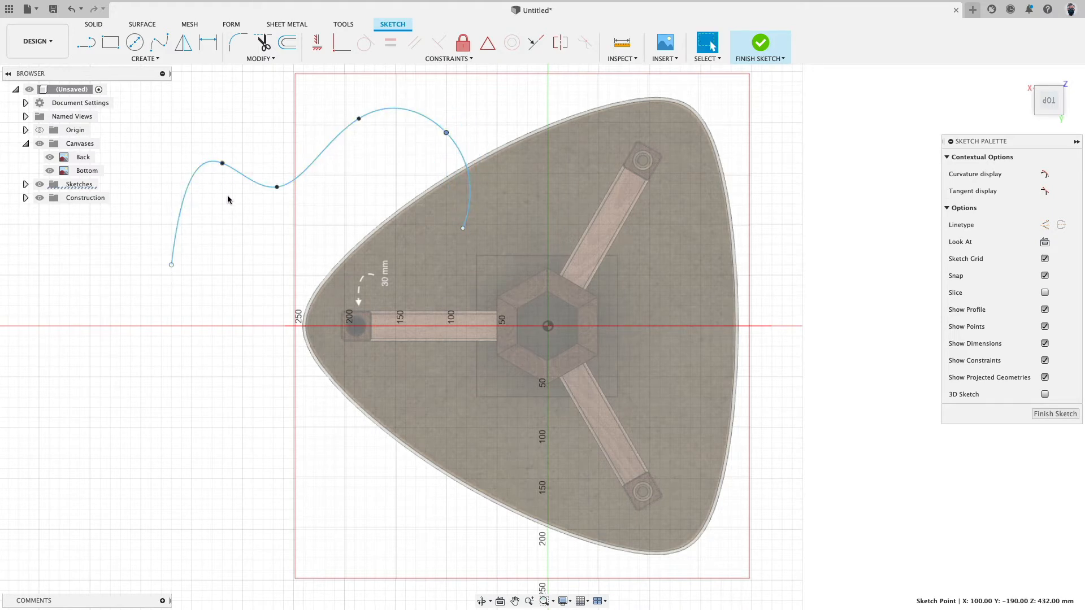
left_click(222, 163)
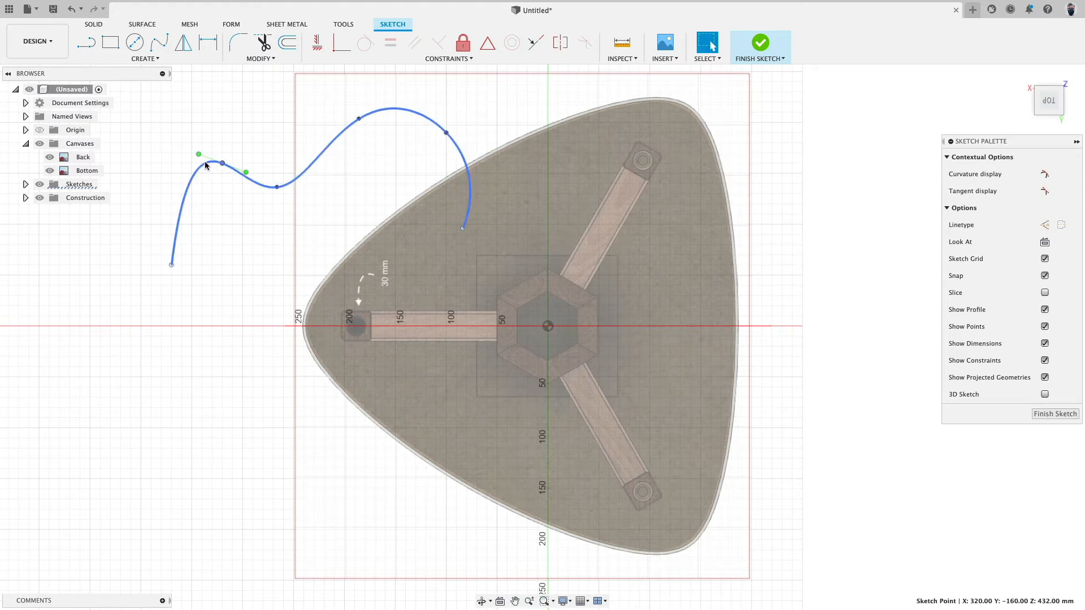
mouse_move(199, 157)
left_mouse_down()
mouse_move(182, 152)
mouse_move(214, 165)
mouse_move(180, 169)
mouse_move(219, 165)
mouse_move(199, 168)
left_mouse_up()
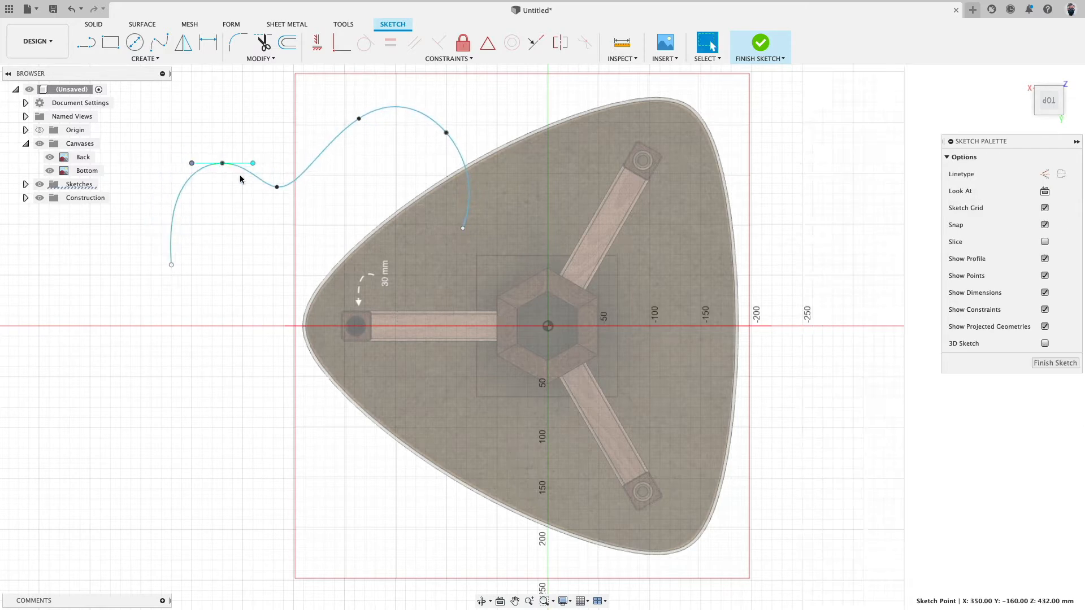
Adjust the tangent handles of the wavy spline's third and fourth fit points, swinging the fourth point's handle to nearly vertical.
left_click(278, 188)
mouse_move(300, 190)
left_mouse_down()
mouse_move(321, 189)
mouse_move(293, 184)
left_mouse_up()
left_click(359, 120)
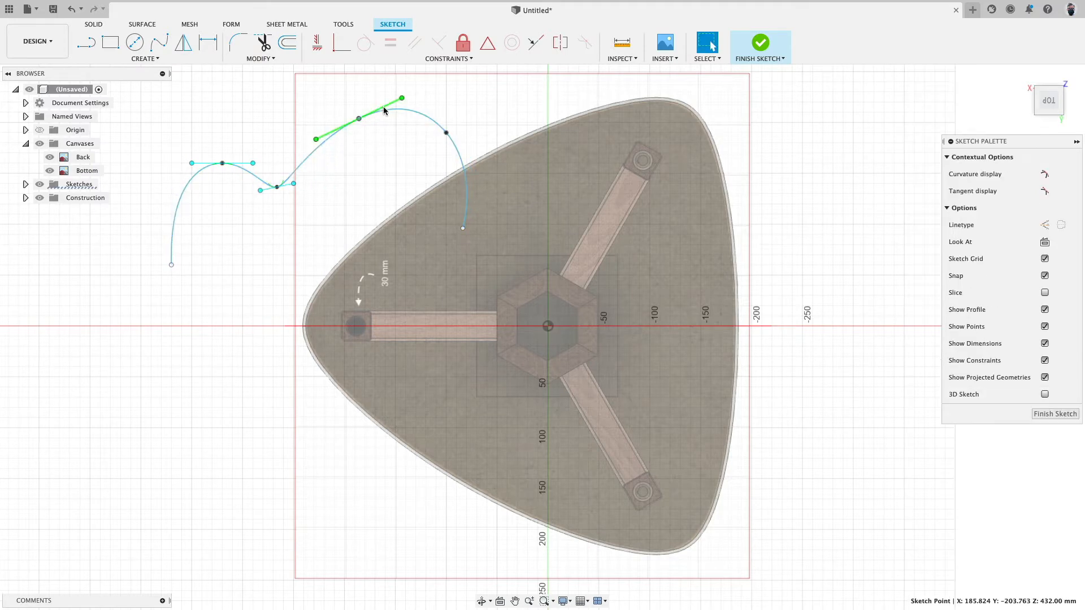
left_click_drag(401, 100, 365, 143)
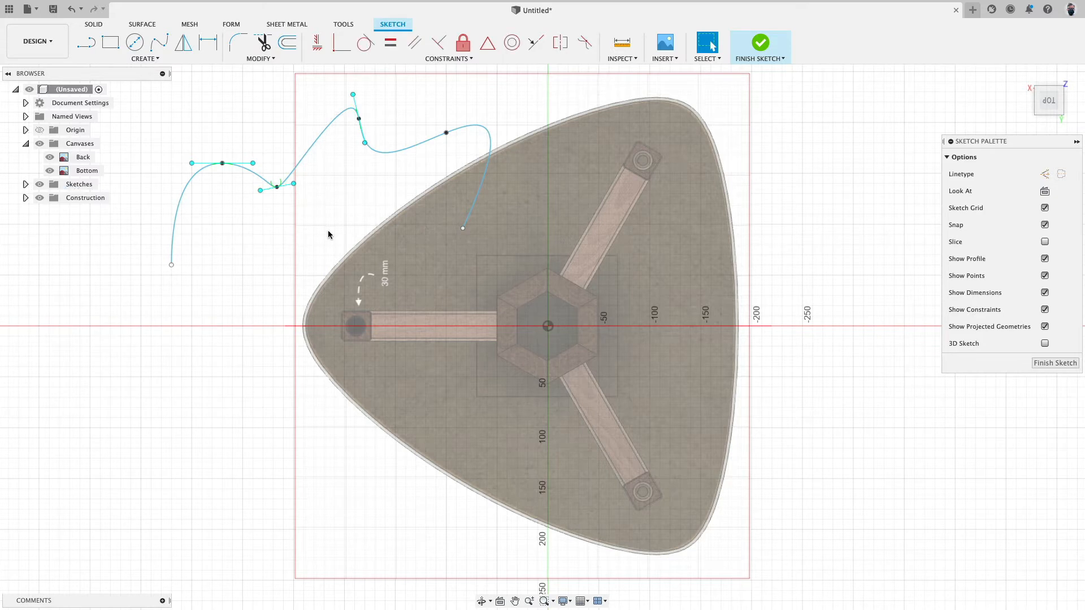
Draw an open degree 5 control point spline with seven control points, and move the sixth control point to X -90, Y 90 mm.
left_click(151, 60)
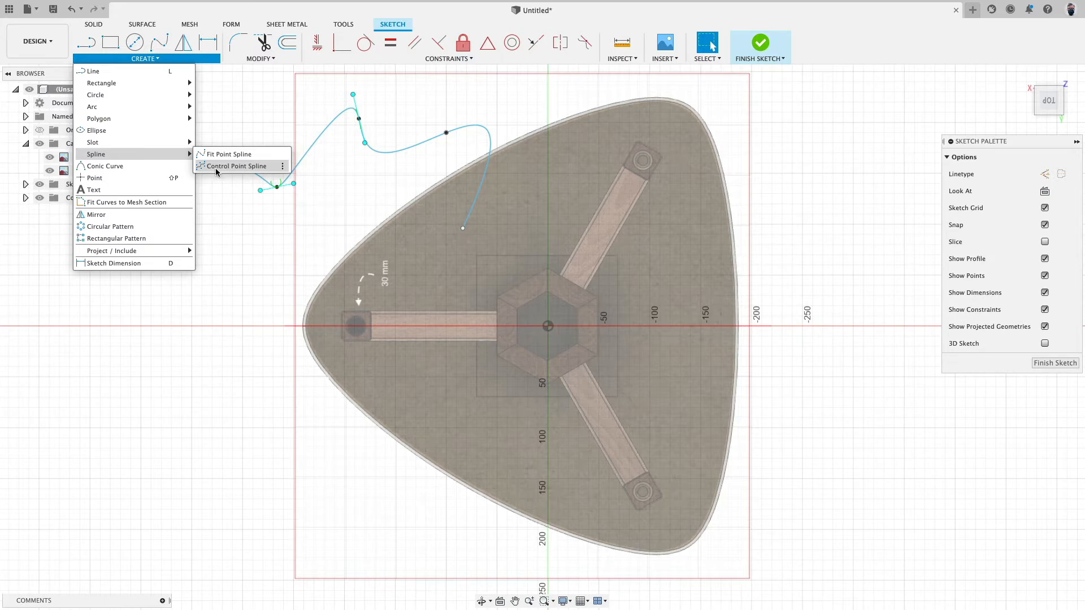
left_click(217, 168)
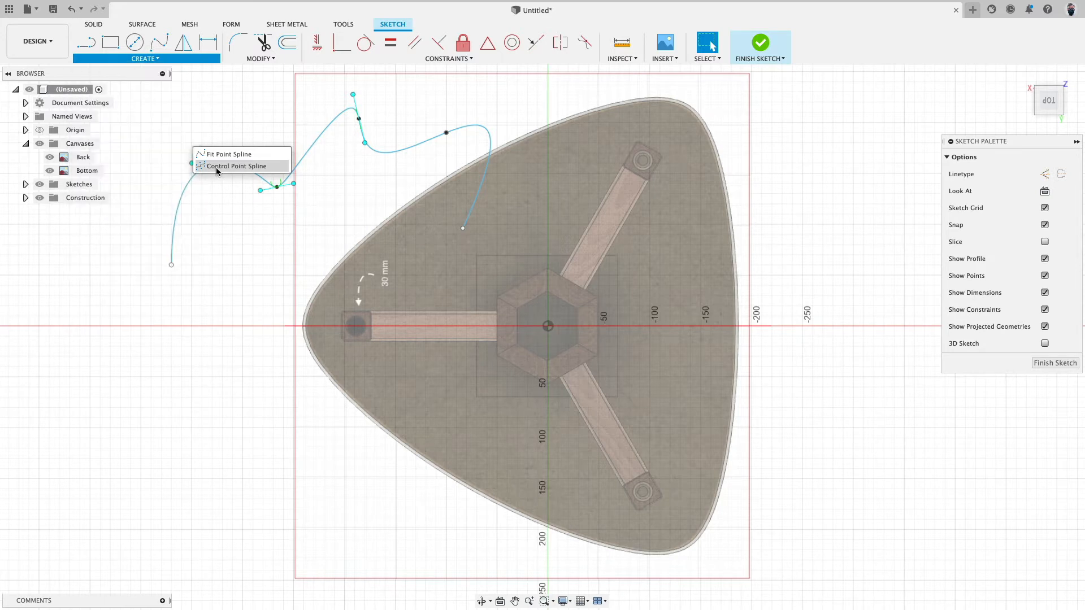
left_click(161, 377)
left_click(232, 245)
left_click(395, 244)
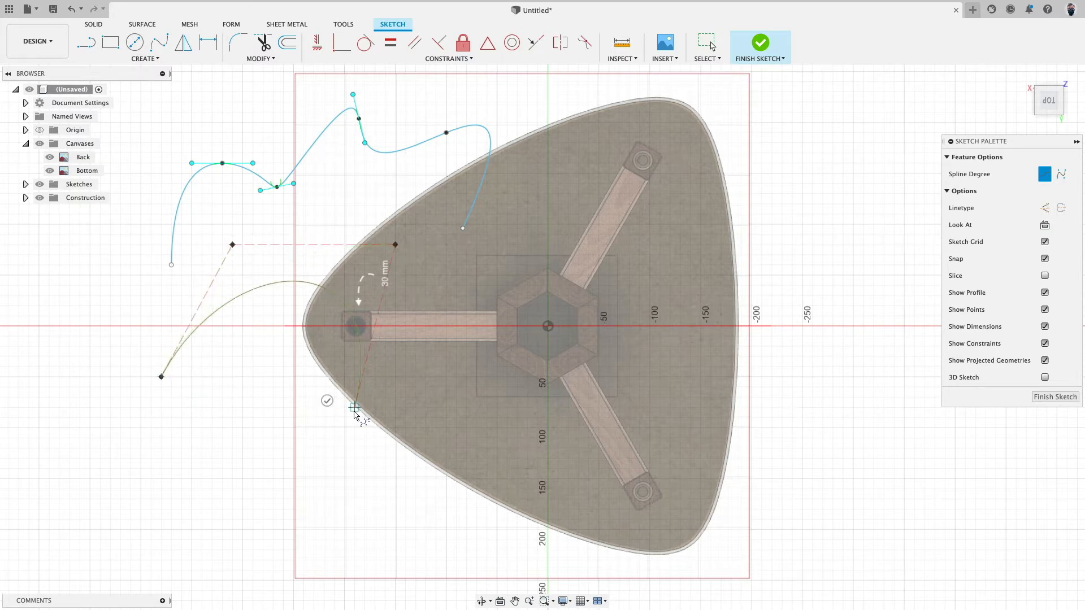
left_click(355, 407)
left_click(457, 397)
left_click(548, 275)
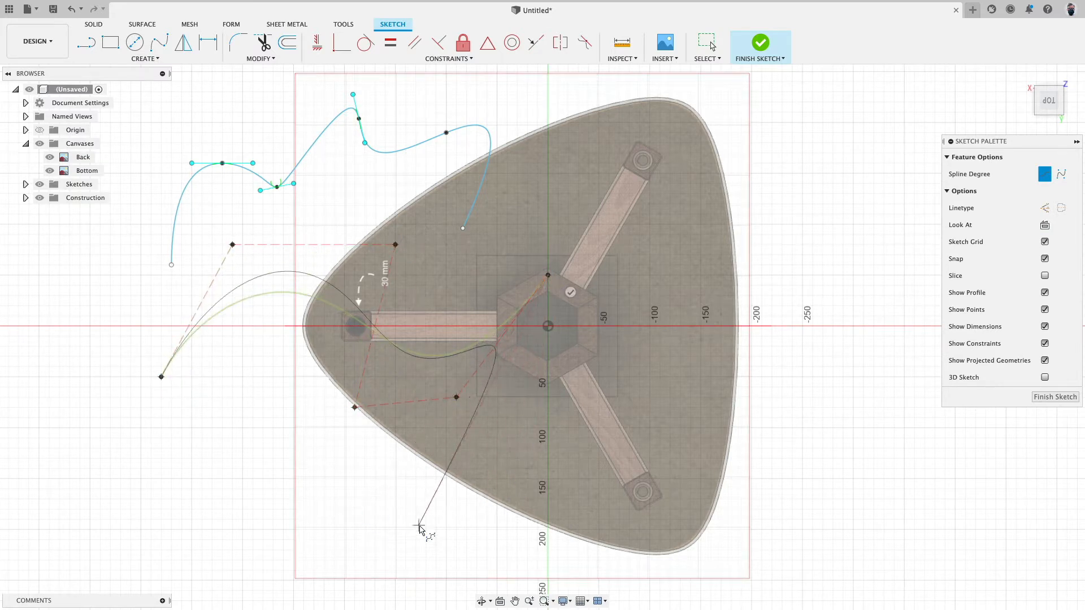
double_click(436, 529)
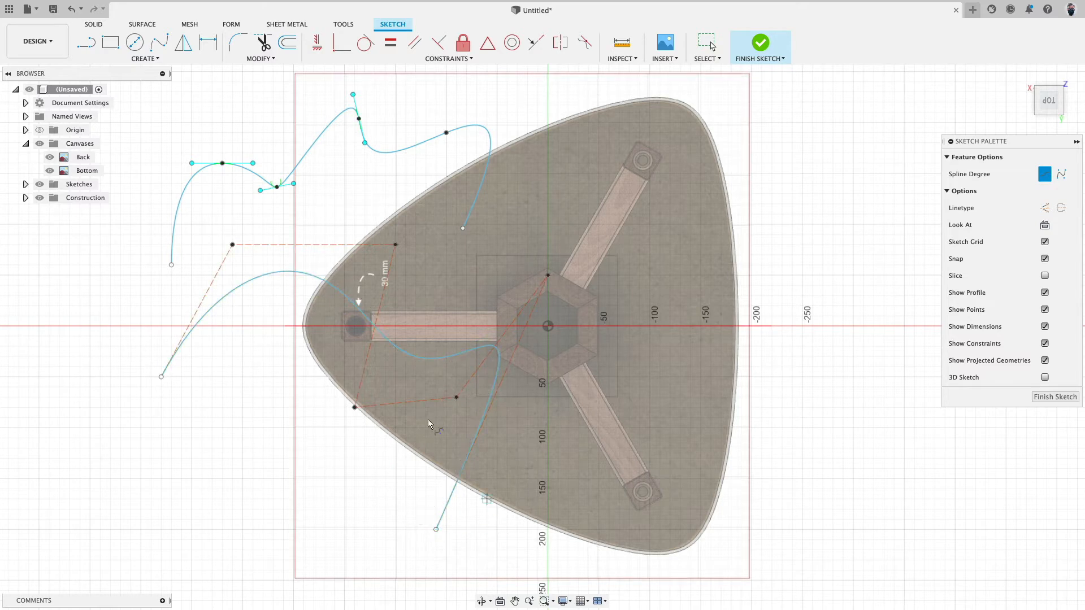
key("Escape")
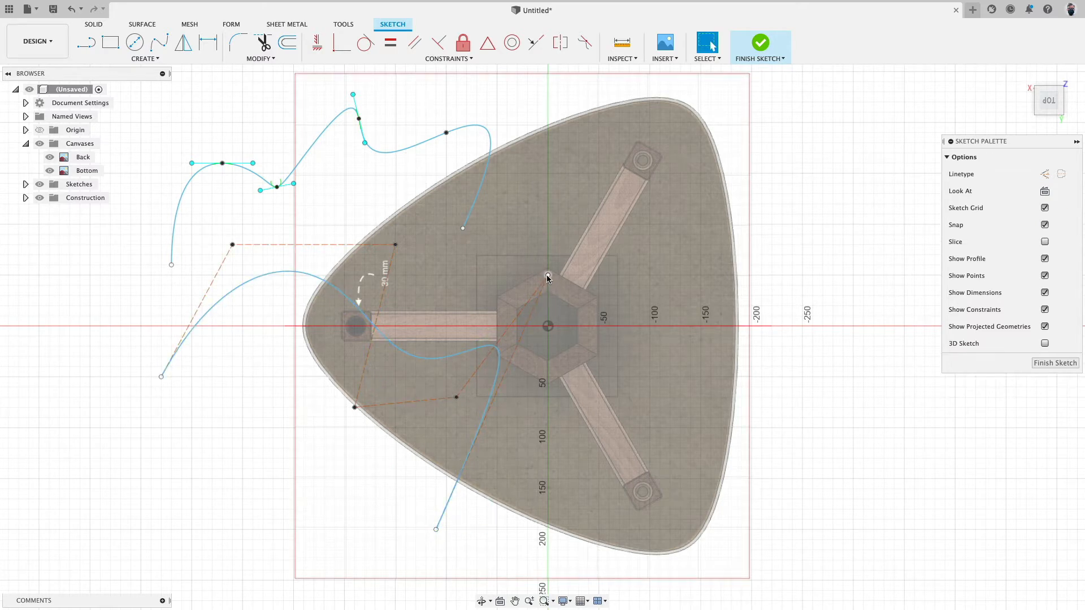
mouse_move(548, 277)
left_mouse_down()
mouse_move(622, 358)
mouse_move(706, 362)
mouse_move(690, 358)
mouse_move(640, 418)
left_mouse_up()
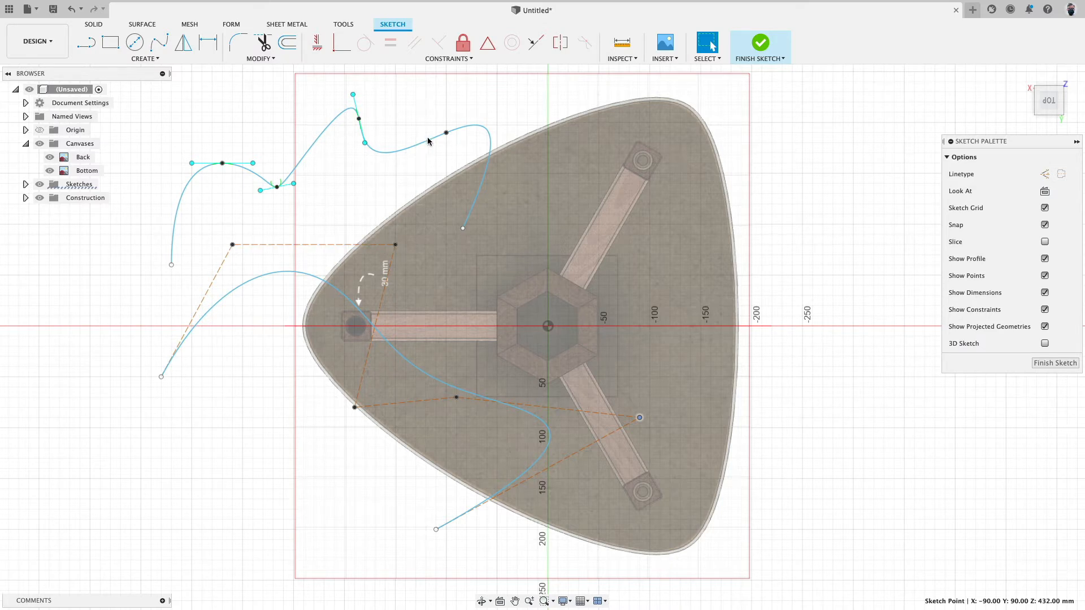
Delete both practice curves, the control point spline and the wavy fit point spline.
left_click(397, 152)
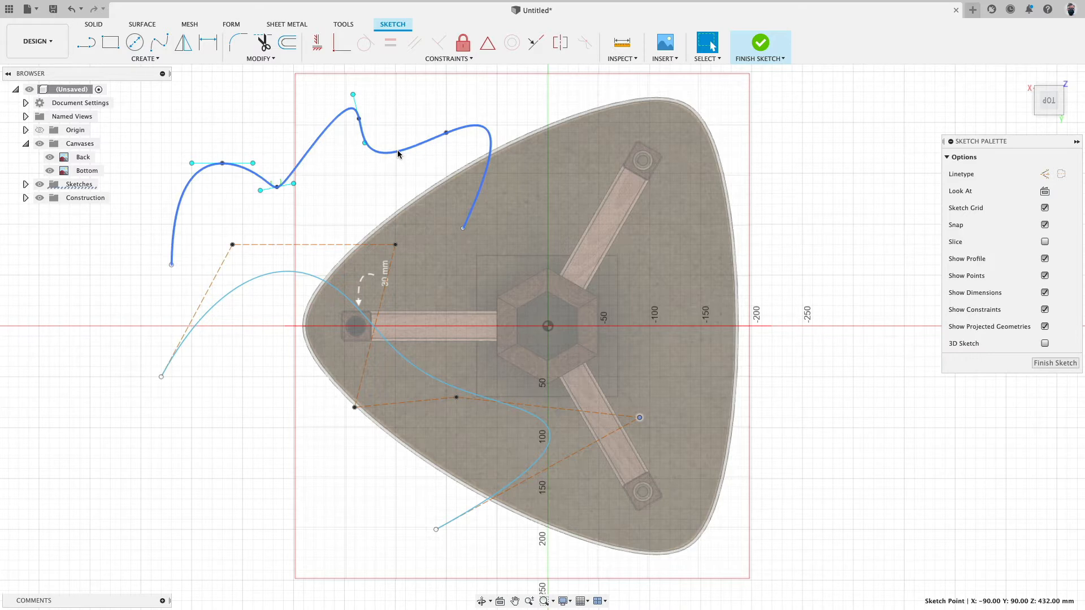
left_click(309, 273)
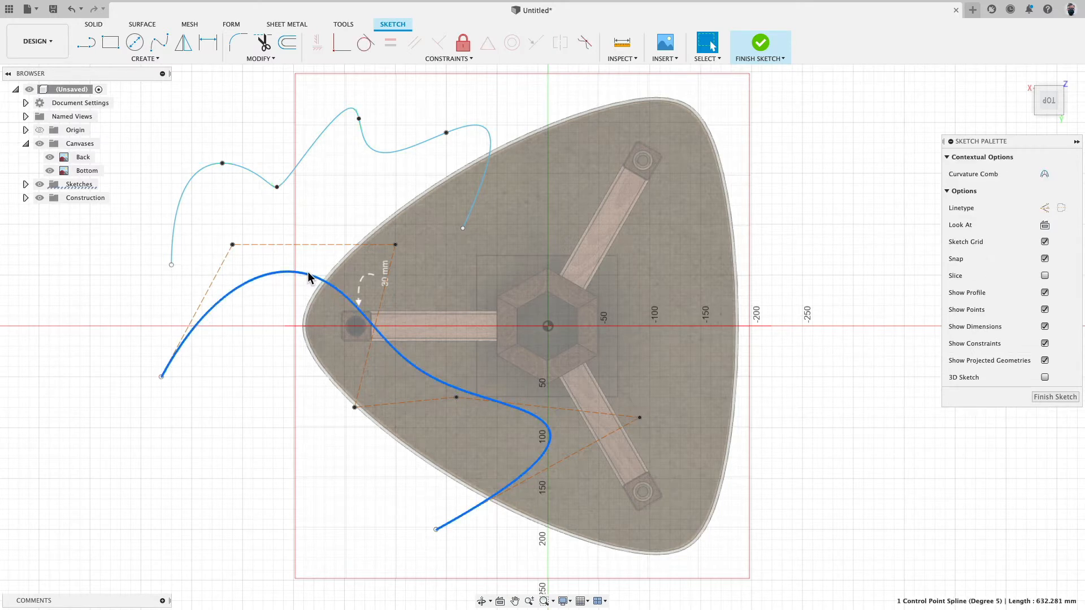
key("Delete")
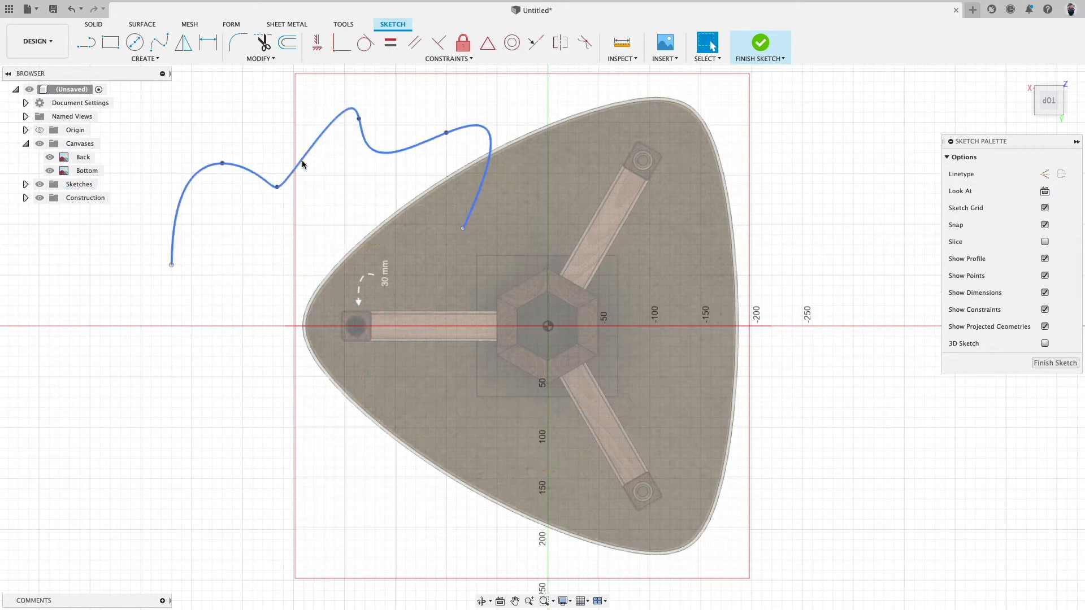
left_click(301, 163)
key("Delete")
Draw a closed fit point spline through three points just outside the tabletop's corners, starting on the X axis at X 250 mm.
left_click(145, 58)
mouse_move(156, 148)
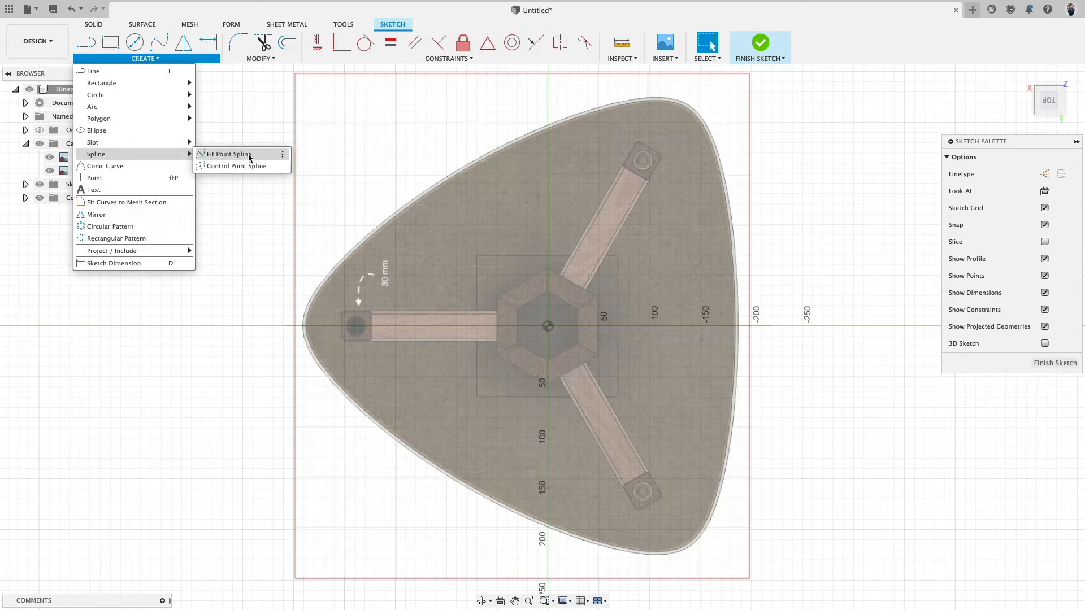
left_click(248, 154)
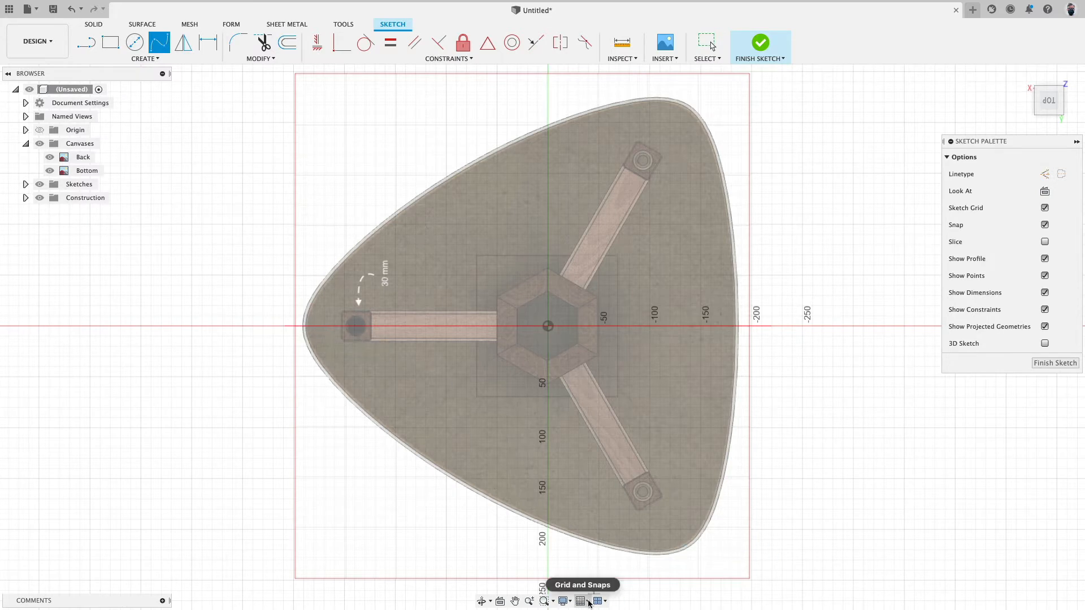
left_click(588, 602)
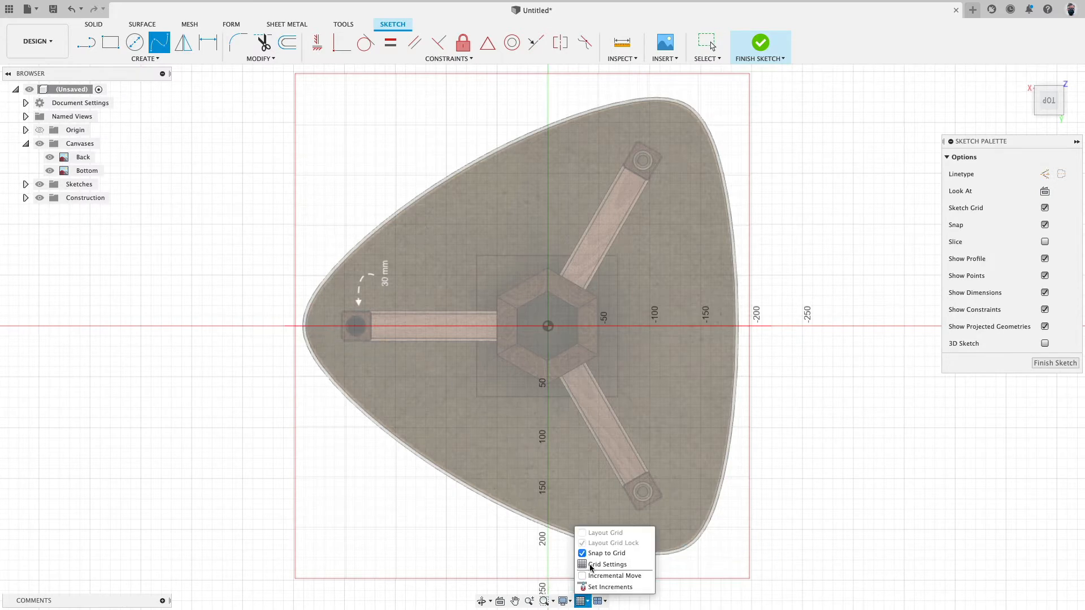
left_click(294, 327)
left_click(681, 82)
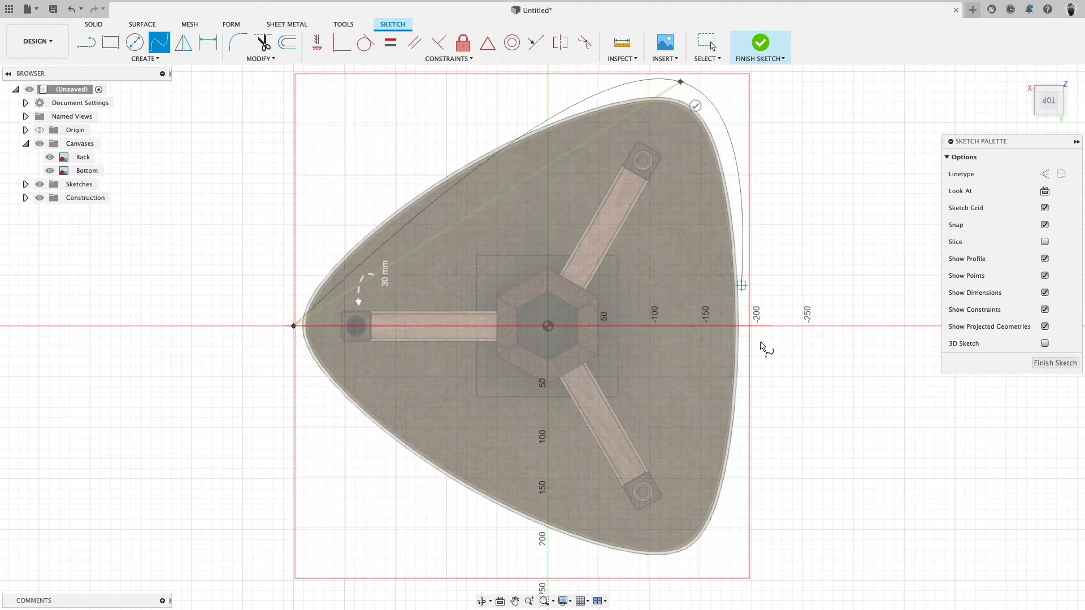
left_click(701, 570)
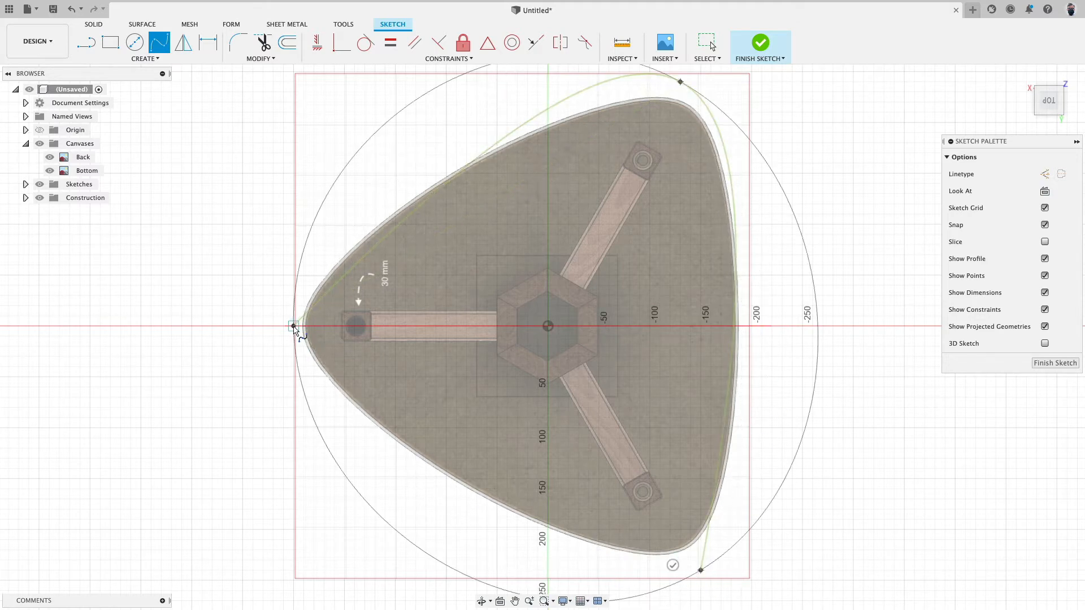
left_click(294, 327)
Constrain the spline's fit point at the tabletop's left tip to be horizontally aligned with the origin.
scroll(530, 391, "down", 3)
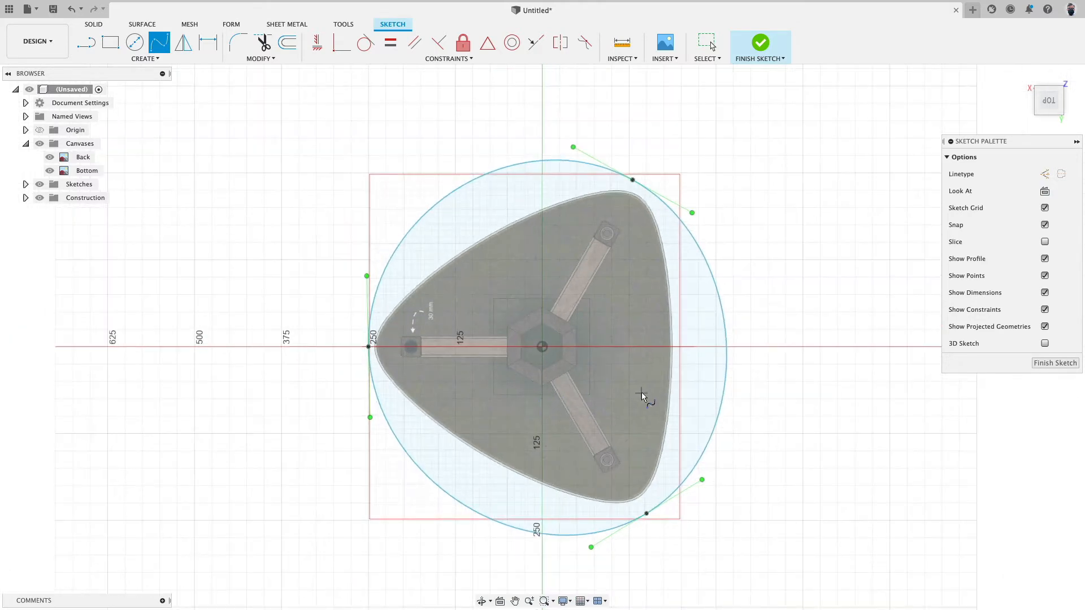
left_click(317, 43)
left_click(368, 347)
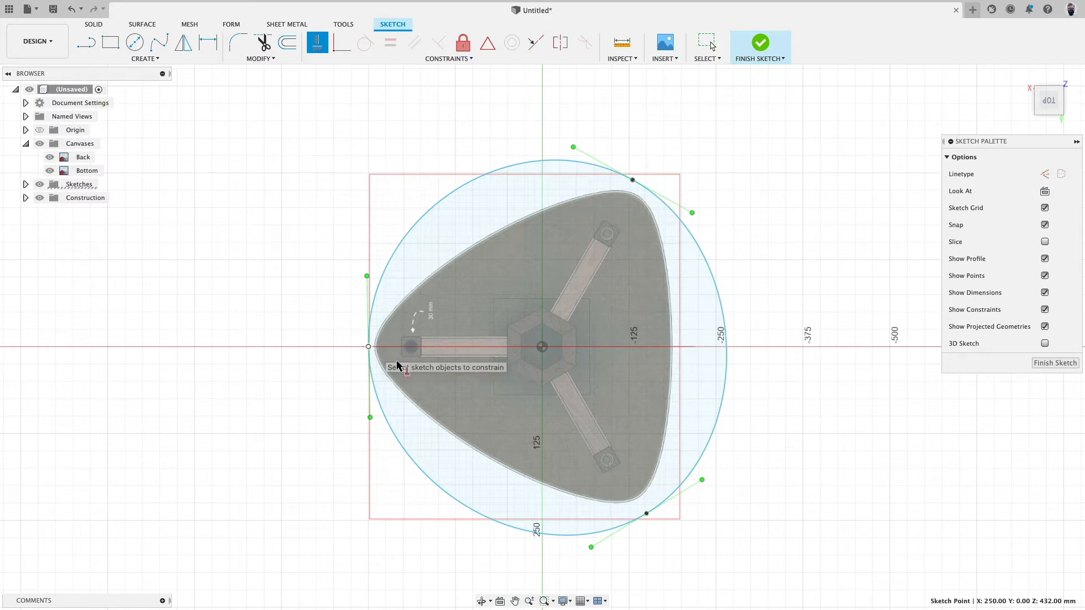
left_click(542, 347)
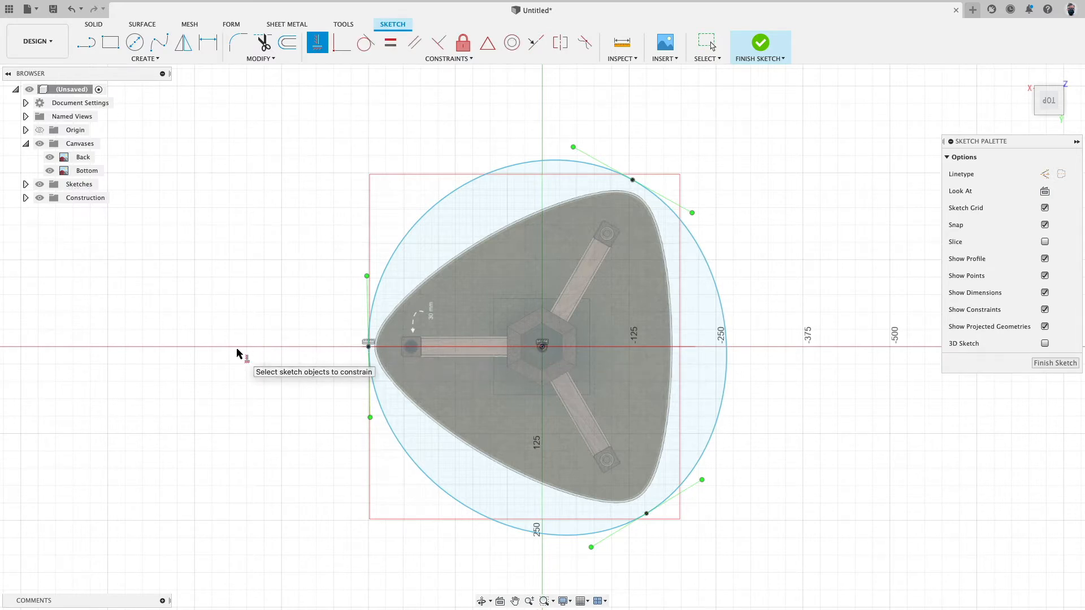
scroll(322, 322, "up", 3)
scroll(339, 255, "down", 2)
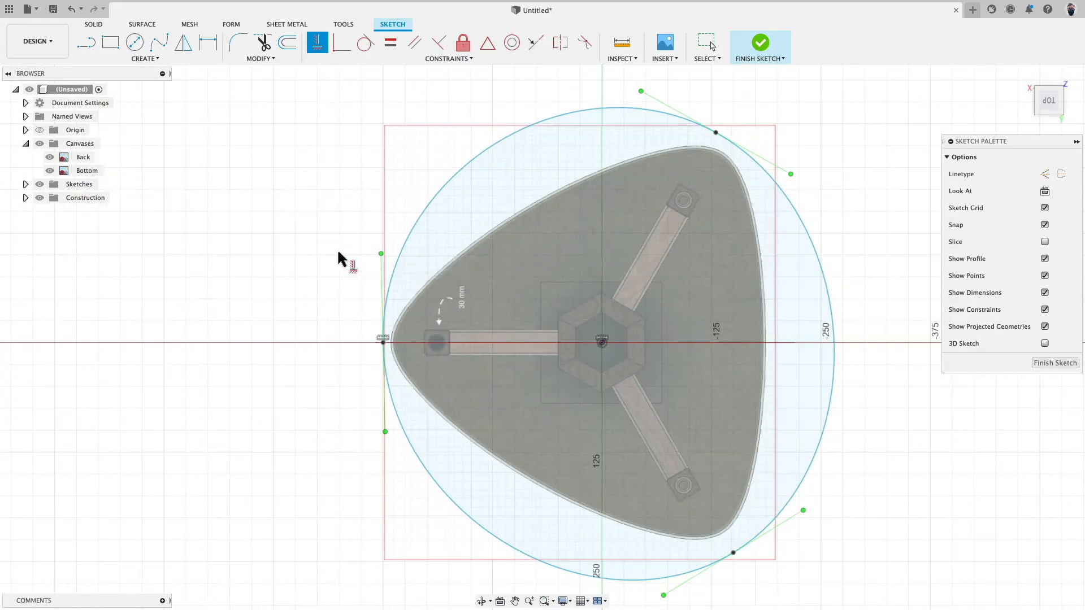
key("Escape")
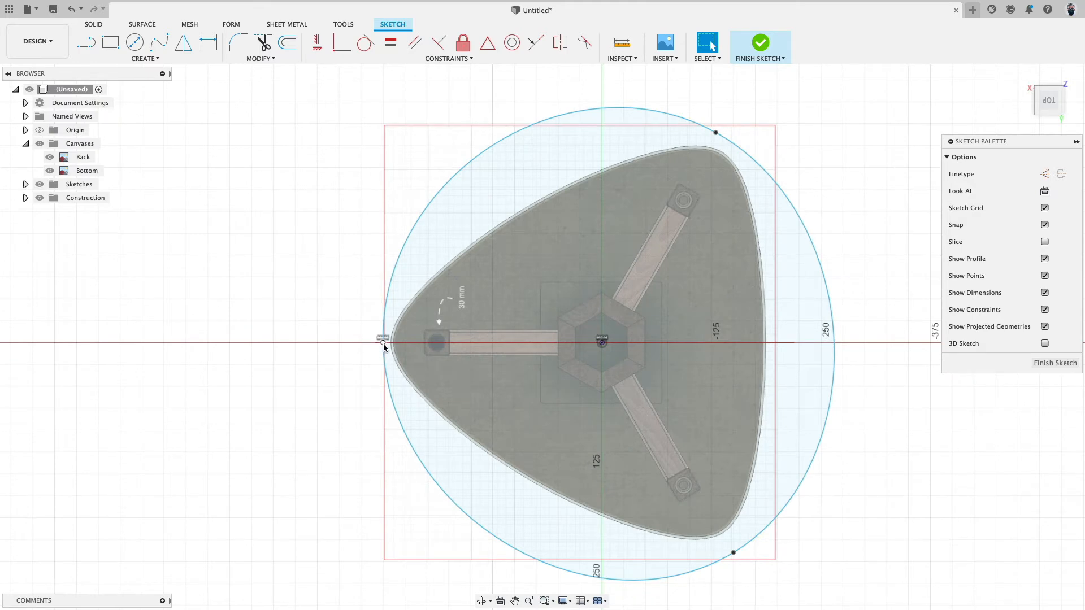
Move the spline's three fit points onto the tabletop's corners, at about (242.5, 0), (-139, -217.3) and (-136.6, 220.7) mm.
scroll(383, 344, "up", 3)
left_click(397, 337)
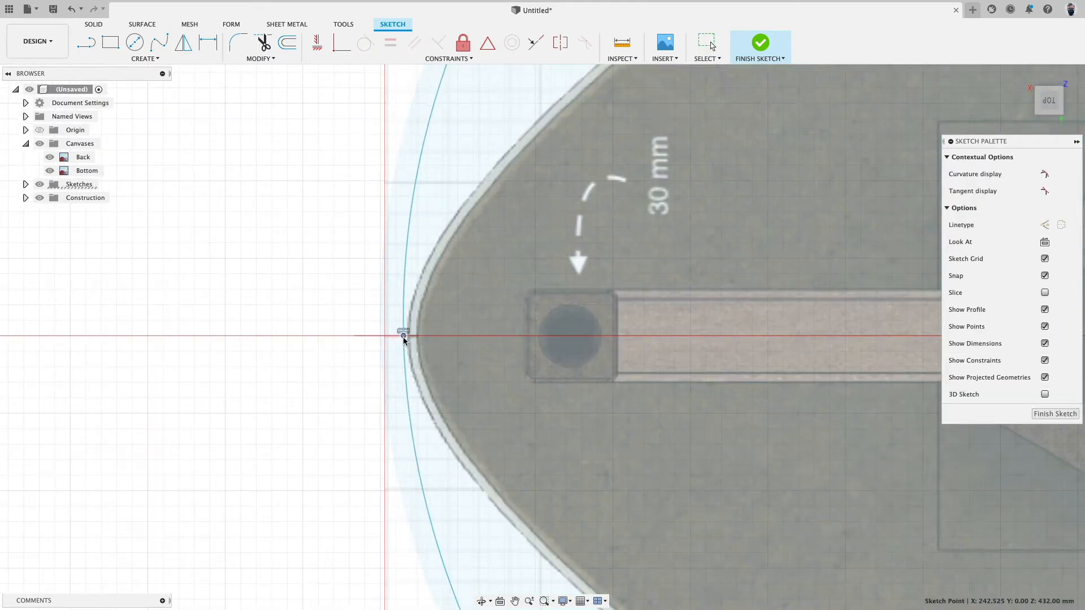
scroll(413, 338, "down", 5)
scroll(632, 238, "up", 2)
scroll(690, 225, "down", 2)
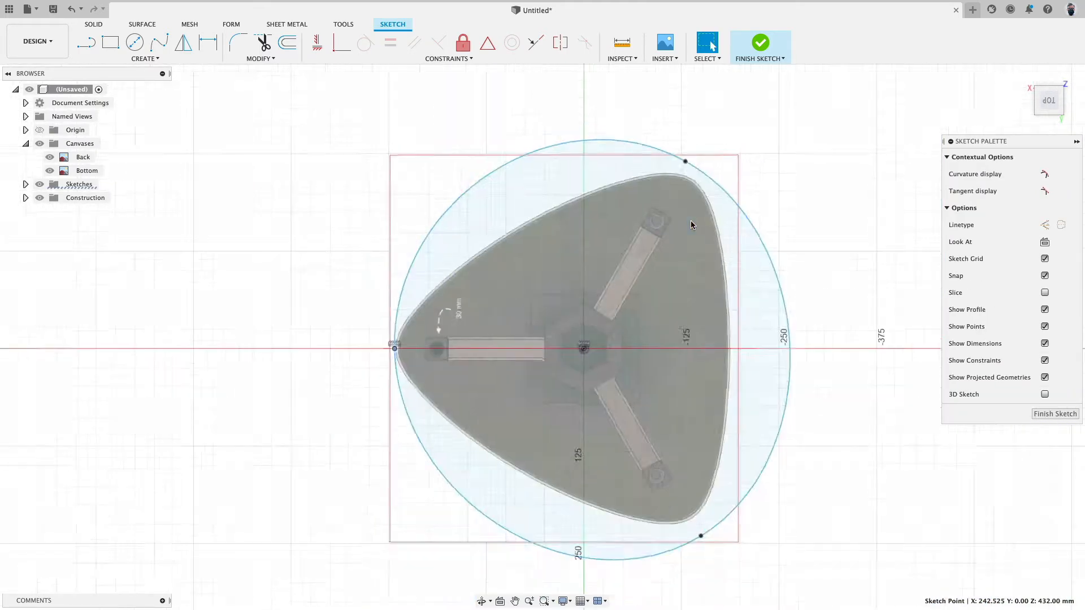
left_click(699, 508)
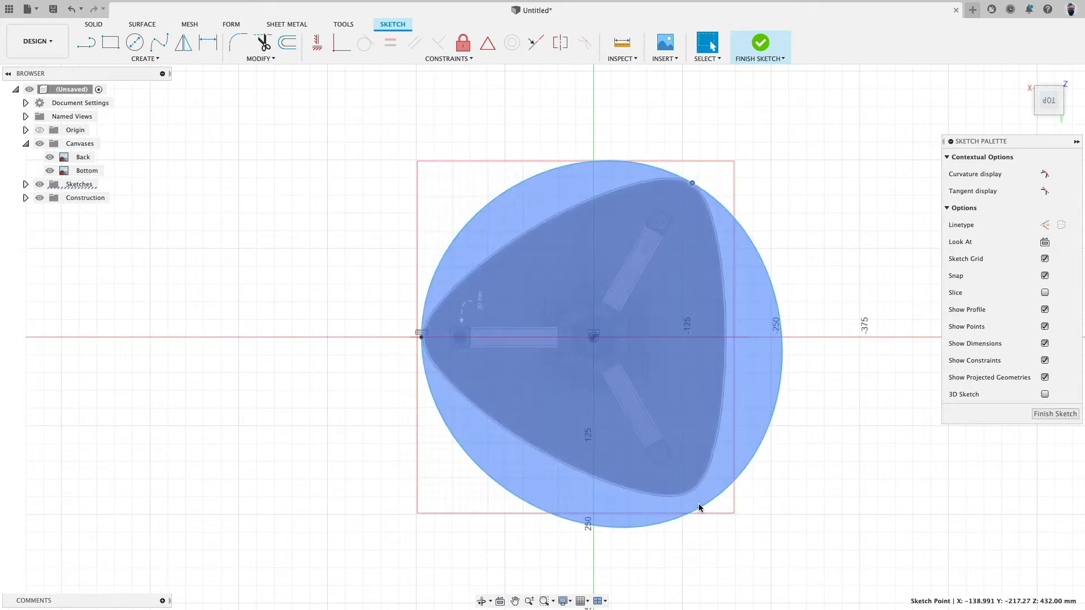
mouse_move(697, 503)
left_mouse_down()
mouse_move(692, 494)
mouse_move(702, 495)
mouse_move(680, 494)
mouse_move(691, 494)
left_mouse_up()
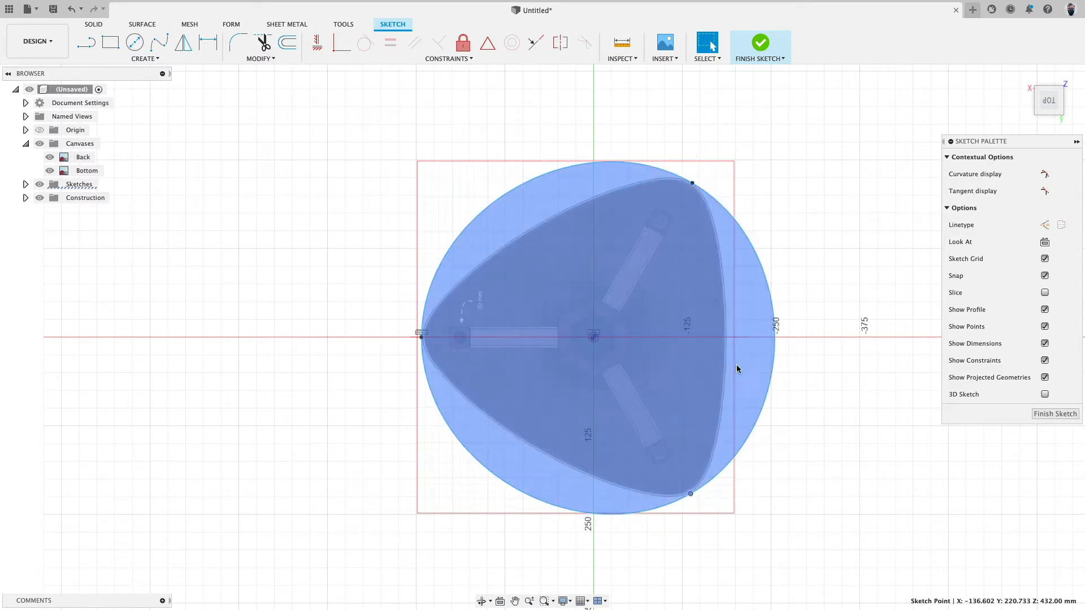
Draw a horizontal line about 82 mm long on the X axis, outside the spline beyond the tabletop's right edge.
left_click(86, 42)
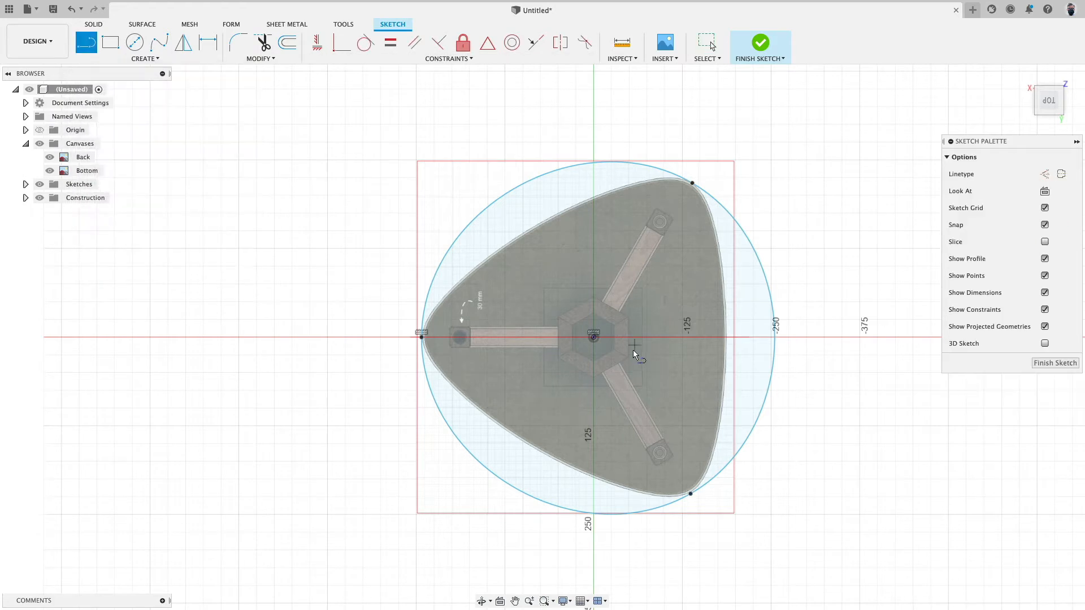
left_click(842, 337)
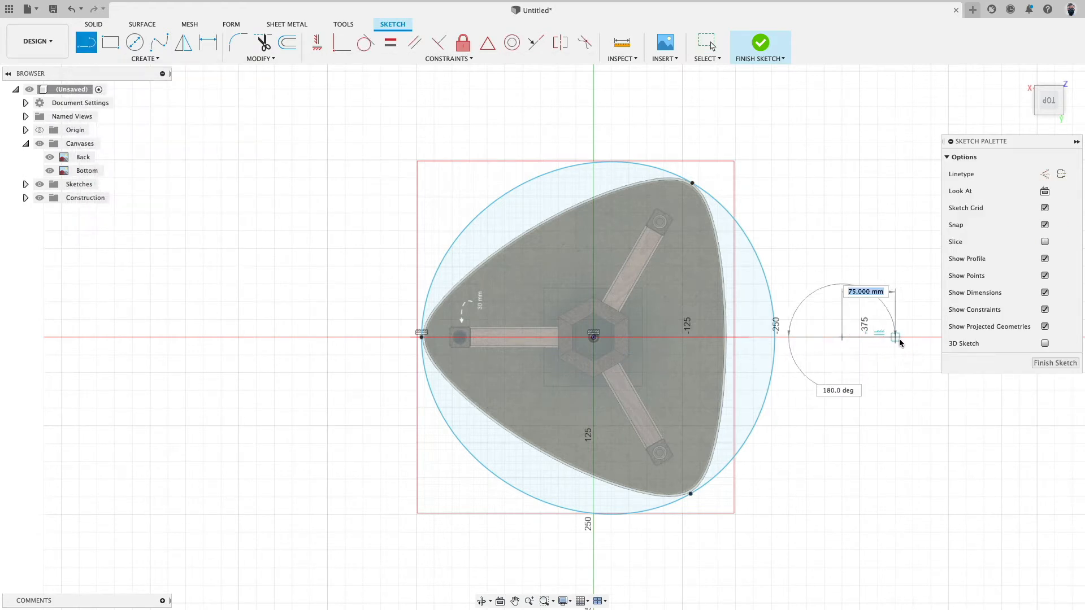
left_click(900, 366)
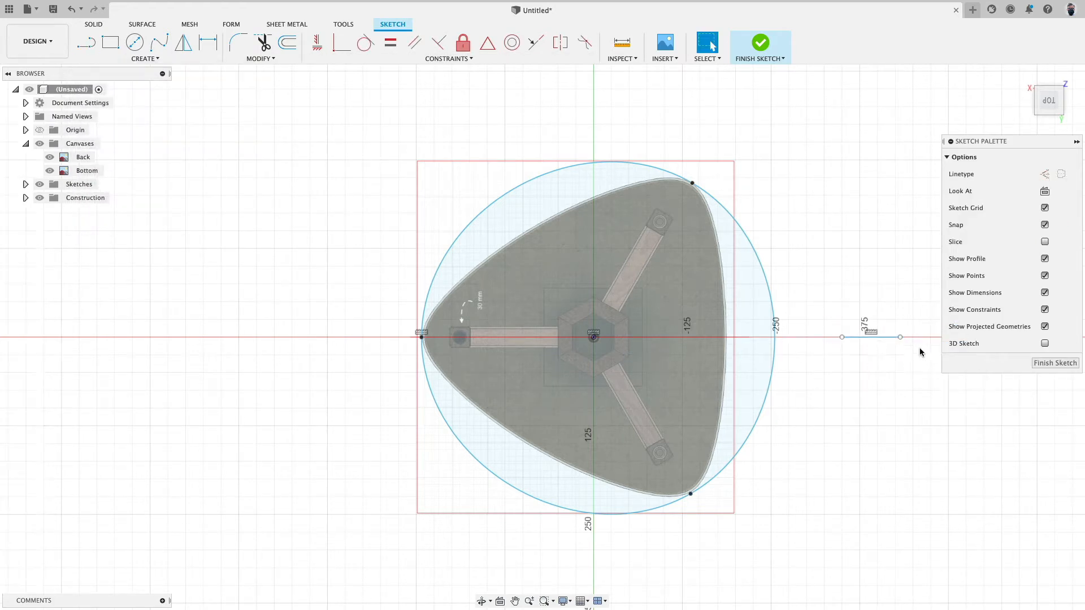
Apply a Fix constraint to the horizontal line, and shorten it by moving its inner endpoint to about X -389 mm.
left_click(886, 339)
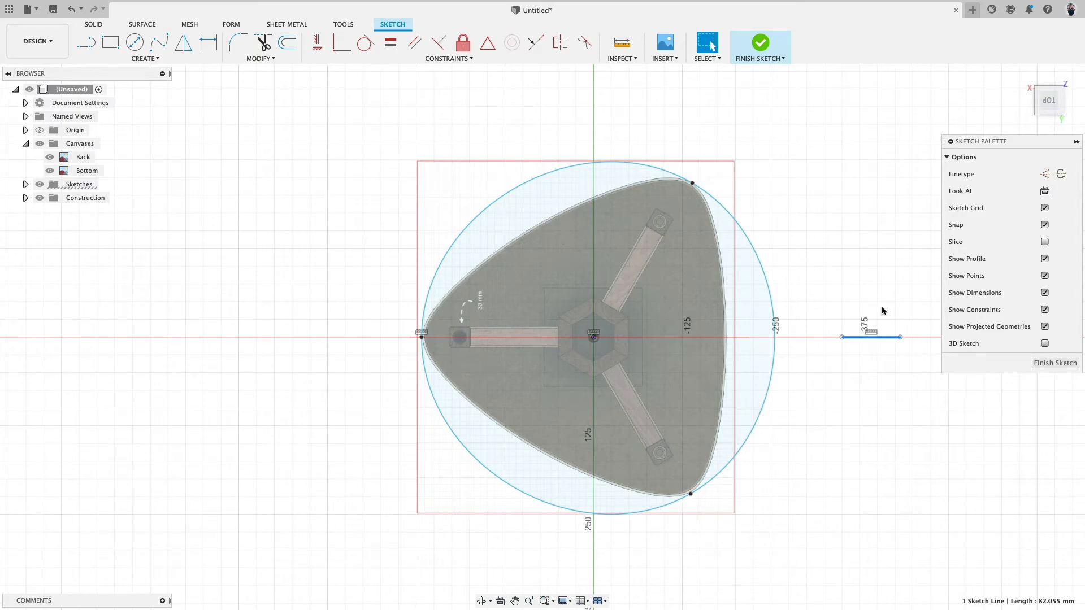
left_click(463, 50)
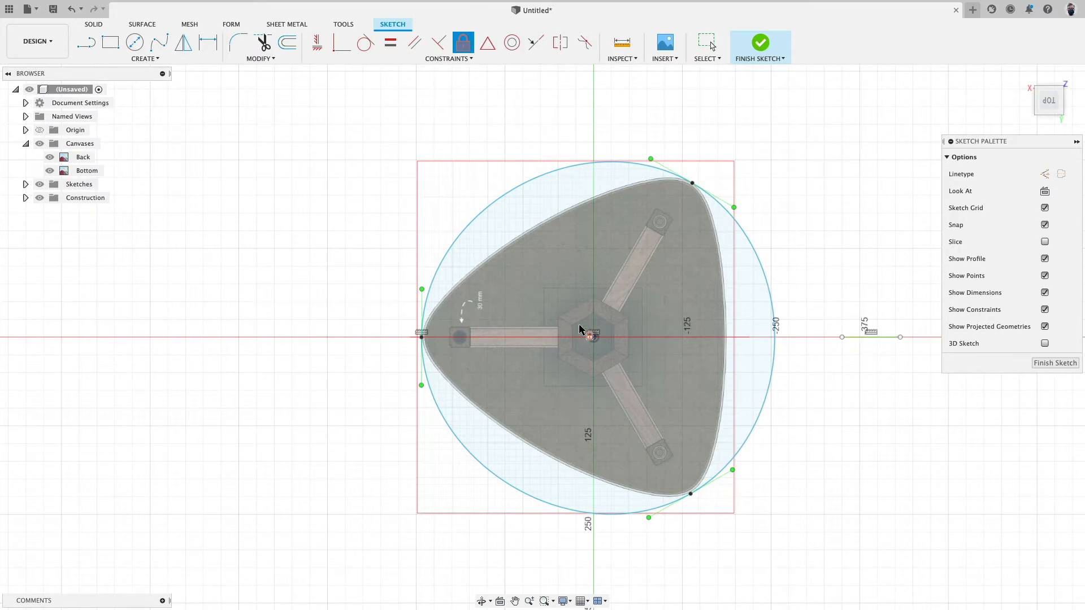
key("Escape")
mouse_move(842, 338)
left_mouse_down()
mouse_move(799, 338)
mouse_move(869, 338)
left_mouse_up()
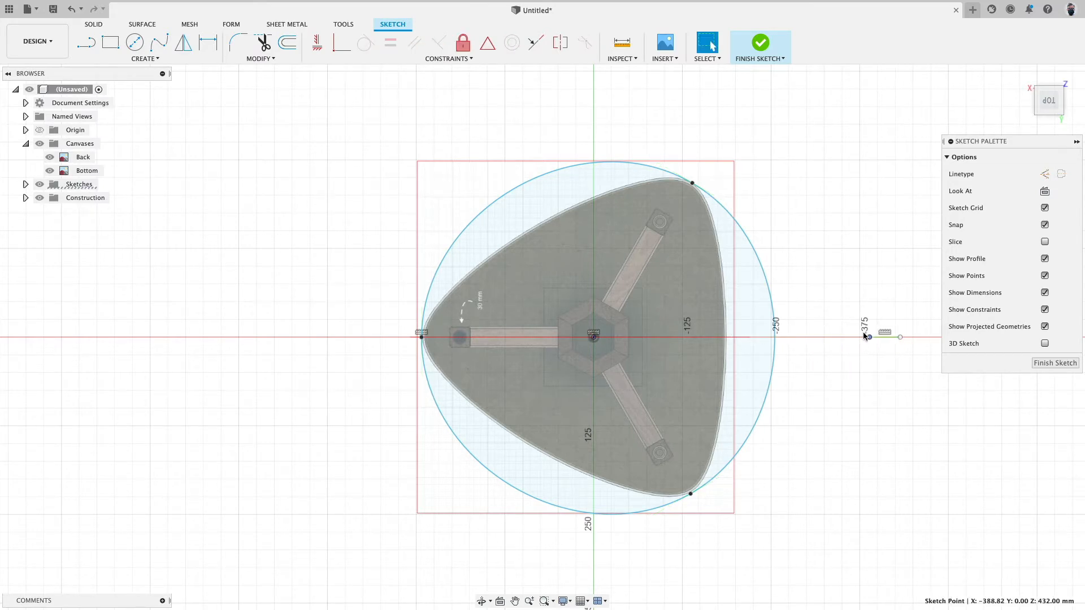
Apply Fix constraints to both endpoints of the short horizontal line and test that they stay in place.
left_click(463, 43)
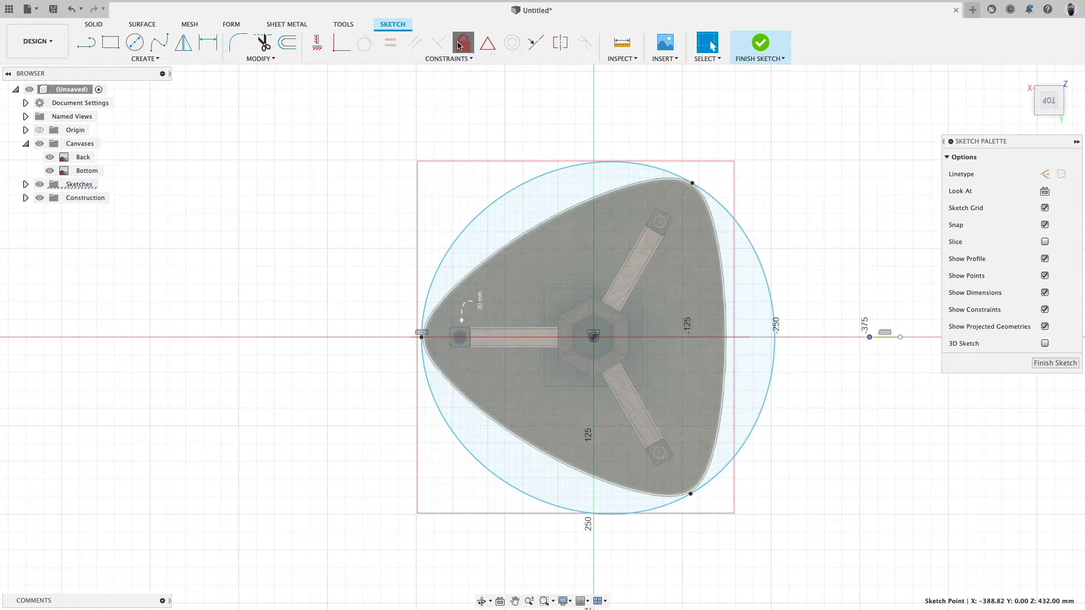
left_click(901, 337)
key("Escape")
left_click(869, 338)
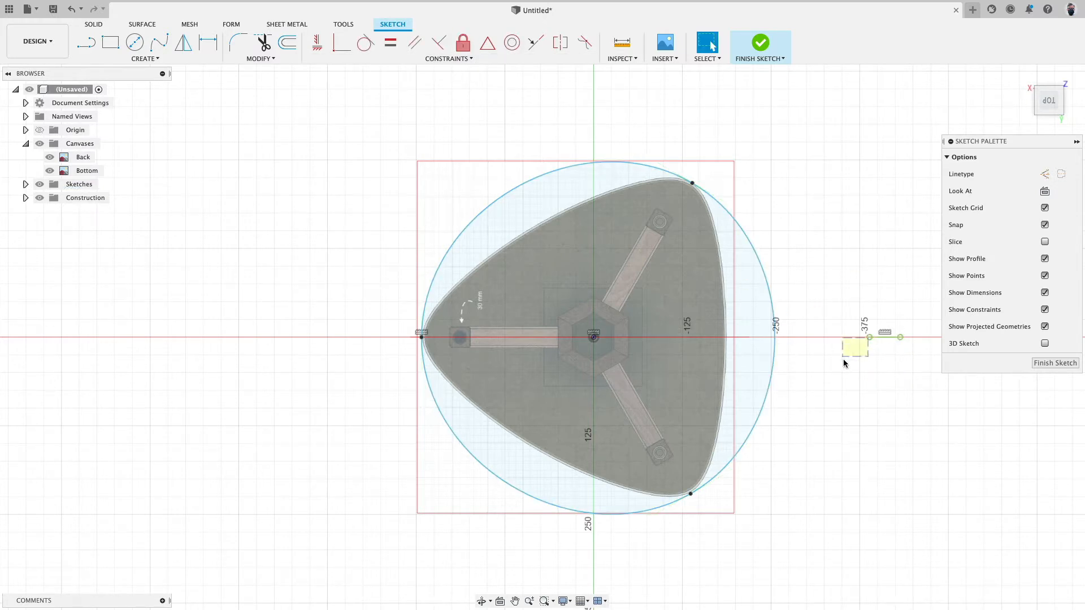
key("Escape")
Make the spline's two right-hand fit points symmetric about the short horizontal line, and move the upper one to about (-135, -218.9) mm.
left_click(560, 42)
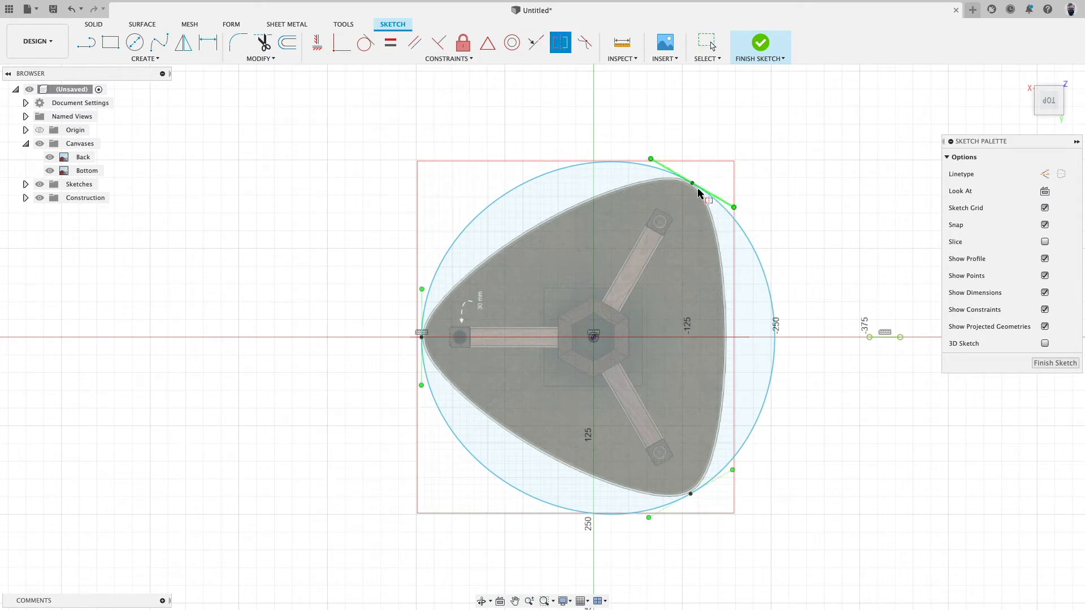
left_click(693, 183)
left_click(691, 495)
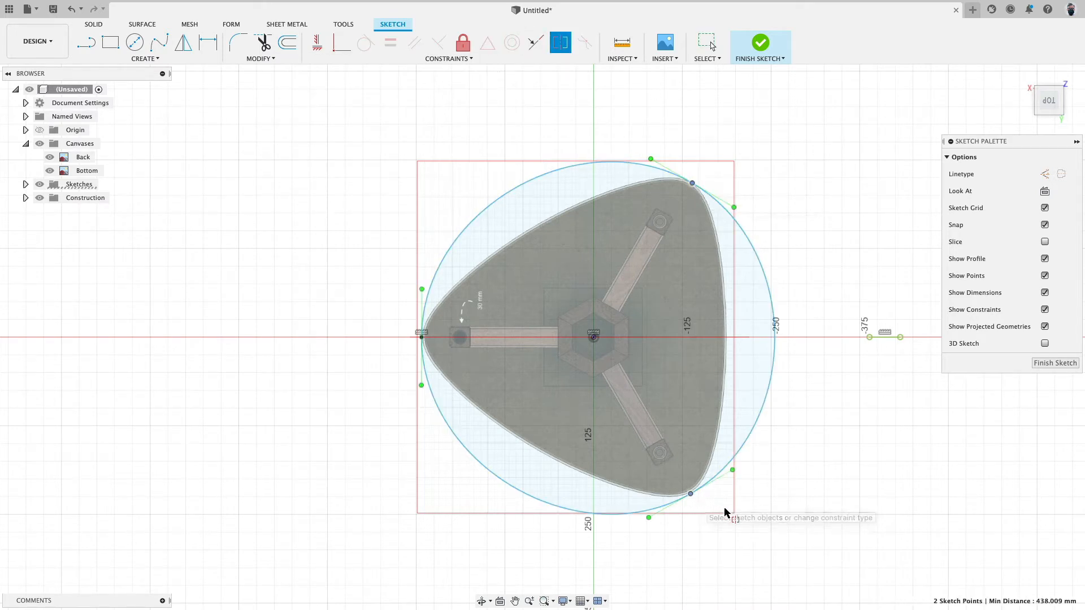
left_click(885, 339)
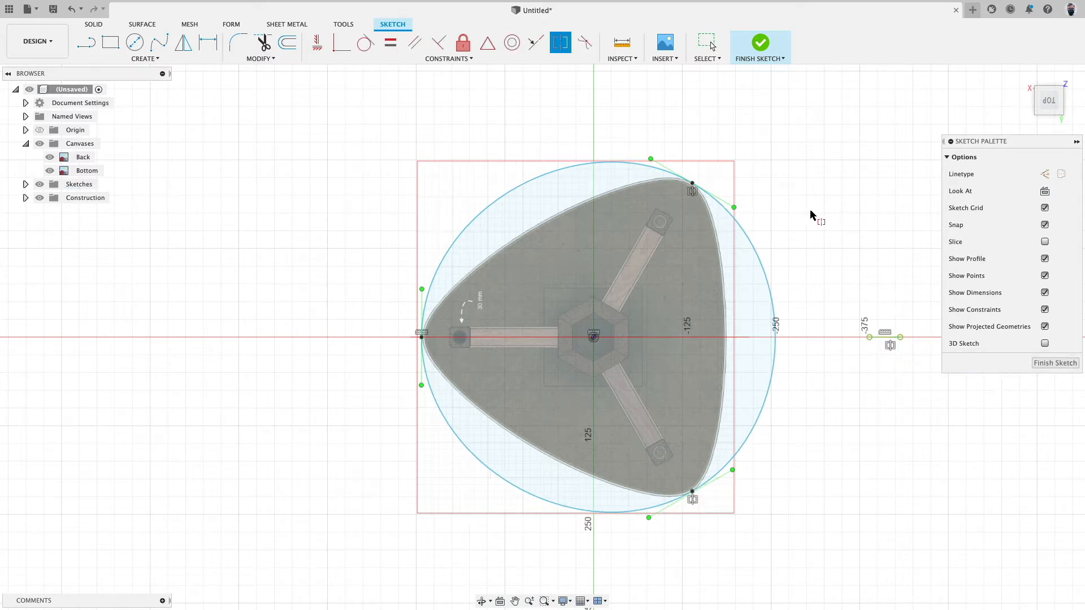
key("Escape")
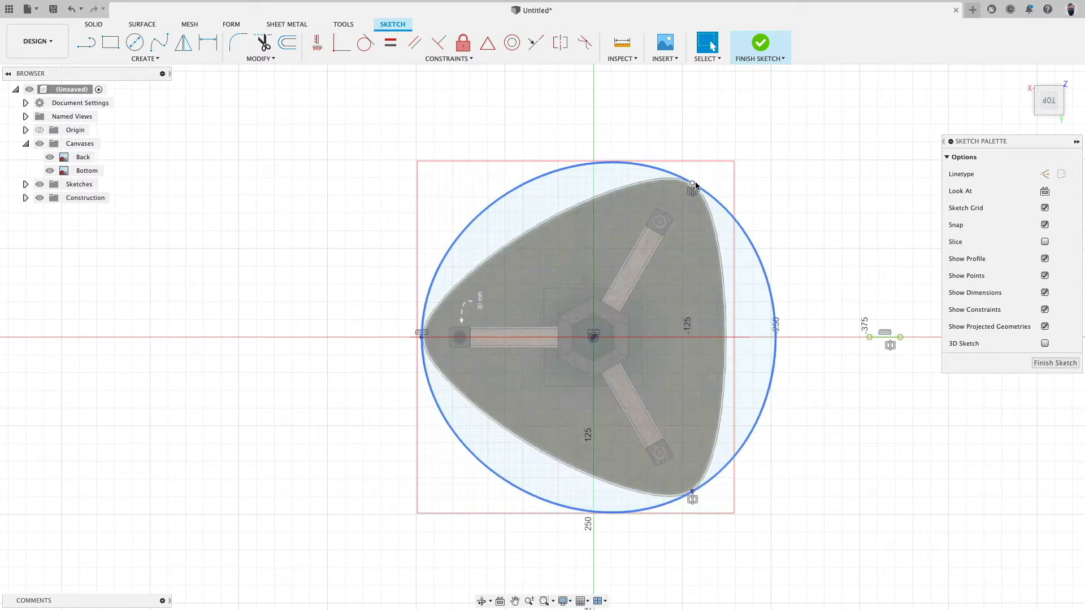
mouse_move(695, 185)
left_mouse_down()
mouse_move(739, 181)
mouse_move(659, 185)
mouse_move(667, 210)
mouse_move(636, 320)
mouse_move(675, 192)
mouse_move(700, 162)
mouse_move(683, 195)
mouse_move(690, 183)
left_mouse_up()
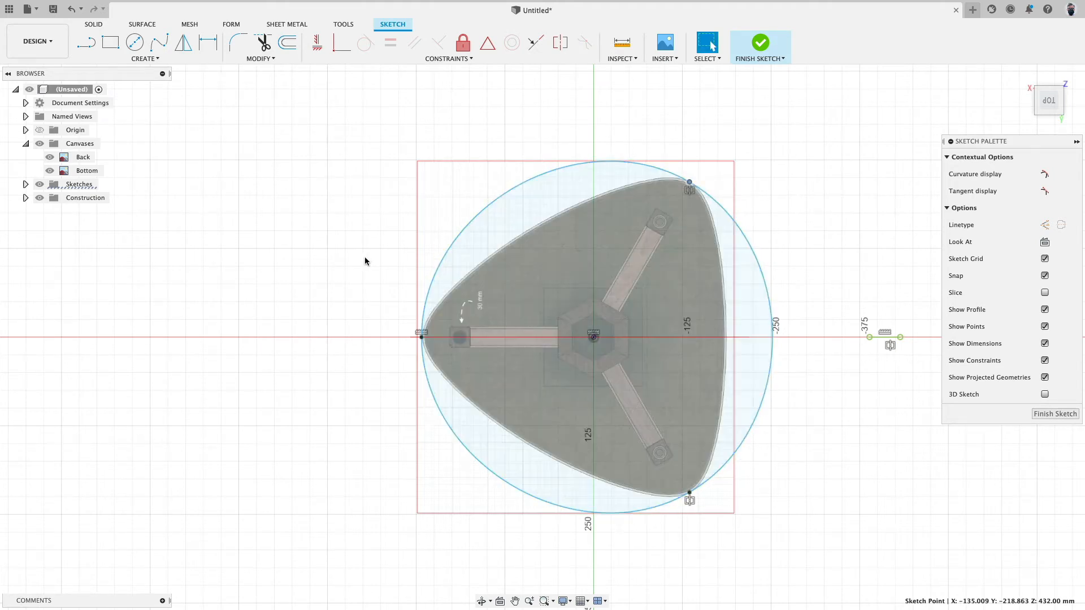
Activate the tangent handle at the spline's lower-right fit point by moving its outer end to about (-180.4, 189.7) mm.
left_click(690, 182)
left_click(690, 494)
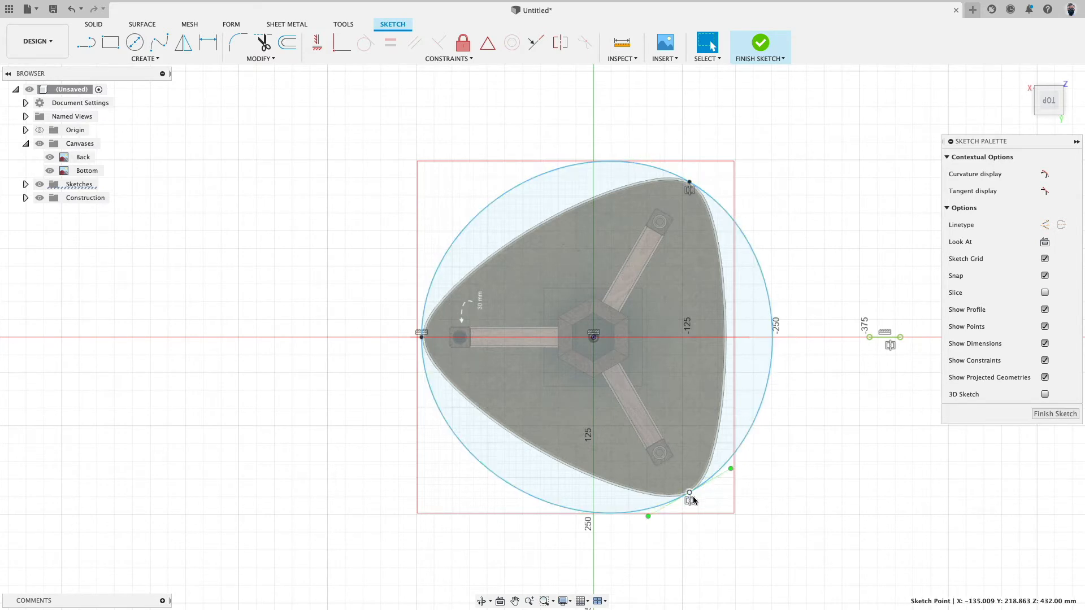
left_click(731, 468)
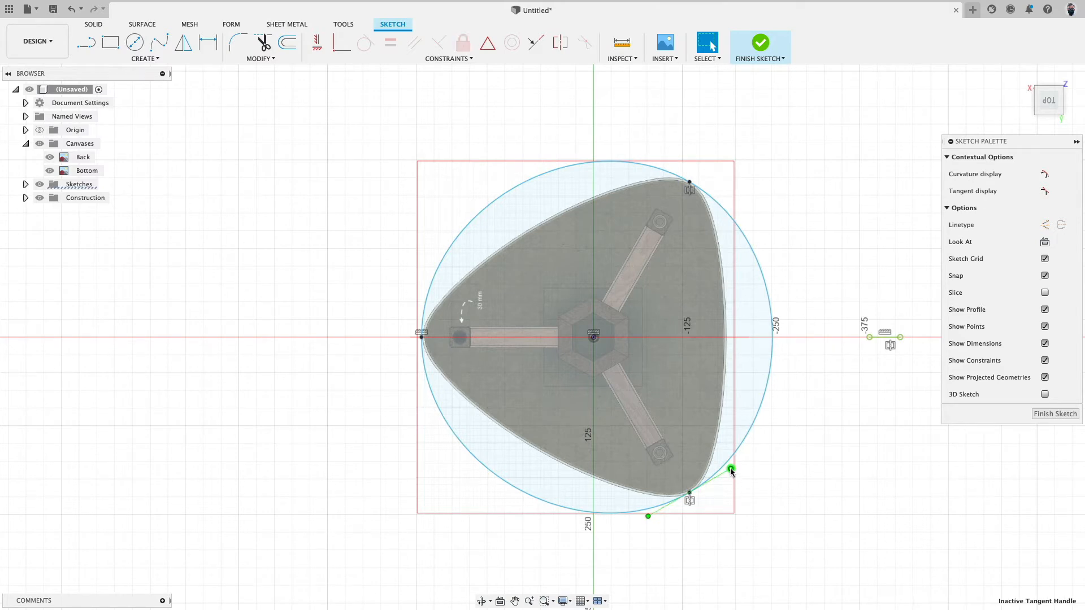
mouse_move(731, 468)
left_mouse_down()
mouse_move(690, 495)
mouse_move(764, 460)
mouse_move(705, 460)
mouse_move(746, 464)
mouse_move(690, 497)
mouse_move(722, 470)
left_mouse_up()
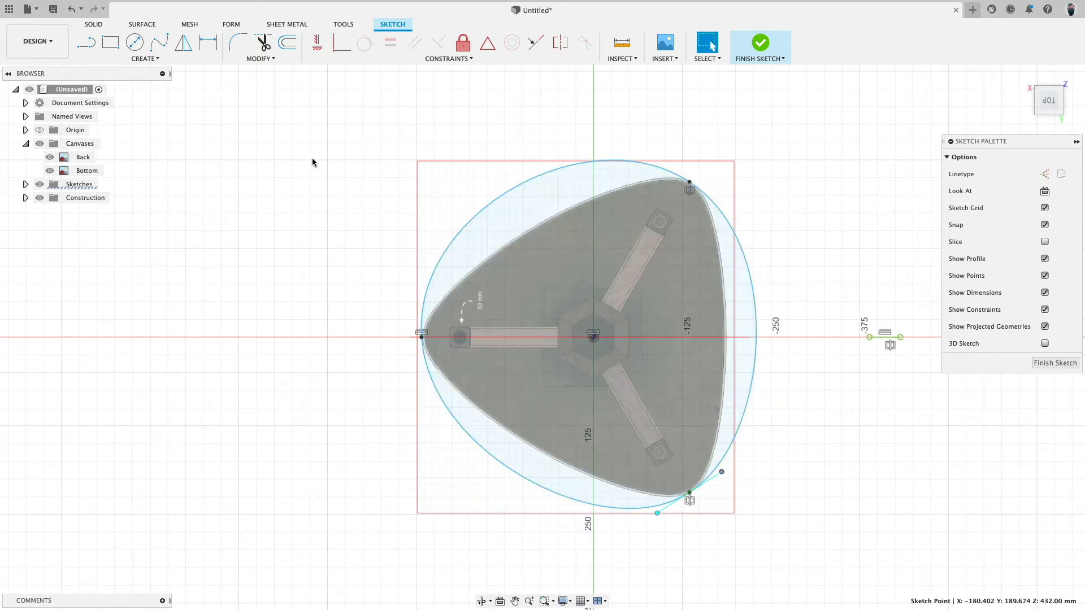
Use Move/Copy to shift the lower-right tangent handle's outer end by 12.742 mm in X and 9.556 mm in Y.
left_click(268, 60)
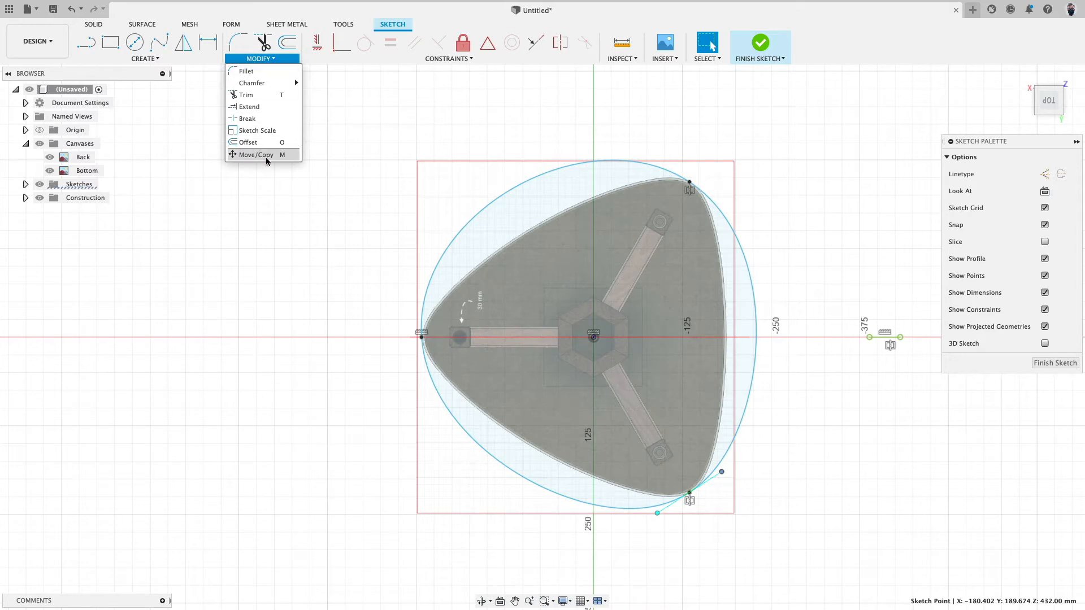
left_click(256, 154)
left_click(689, 492)
mouse_move(689, 492)
left_mouse_down()
mouse_move(715, 490)
mouse_move(698, 493)
left_mouse_up()
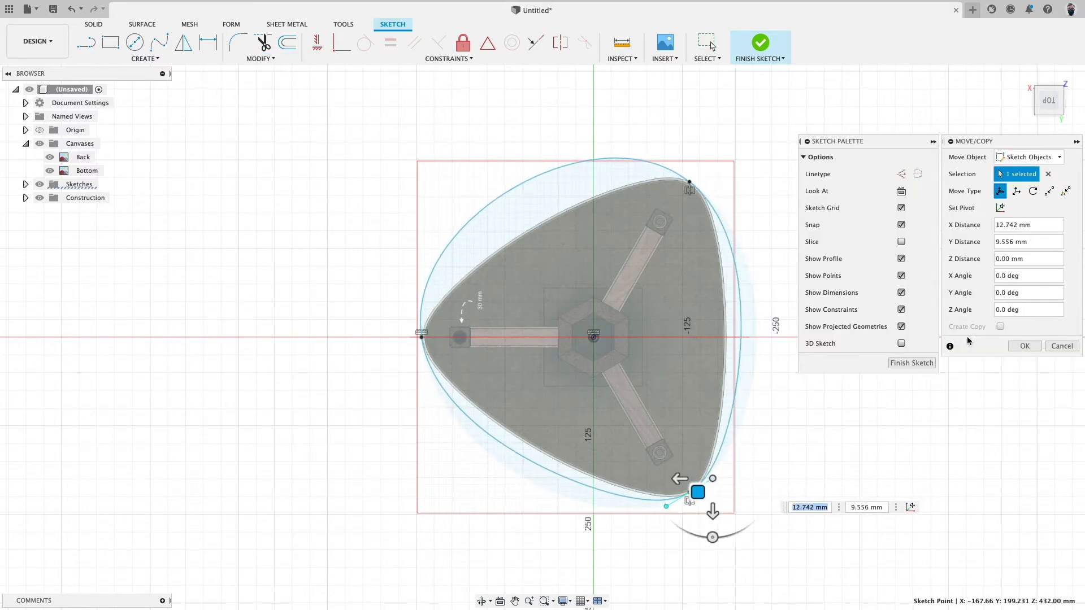
left_click(1024, 346)
left_click(690, 182)
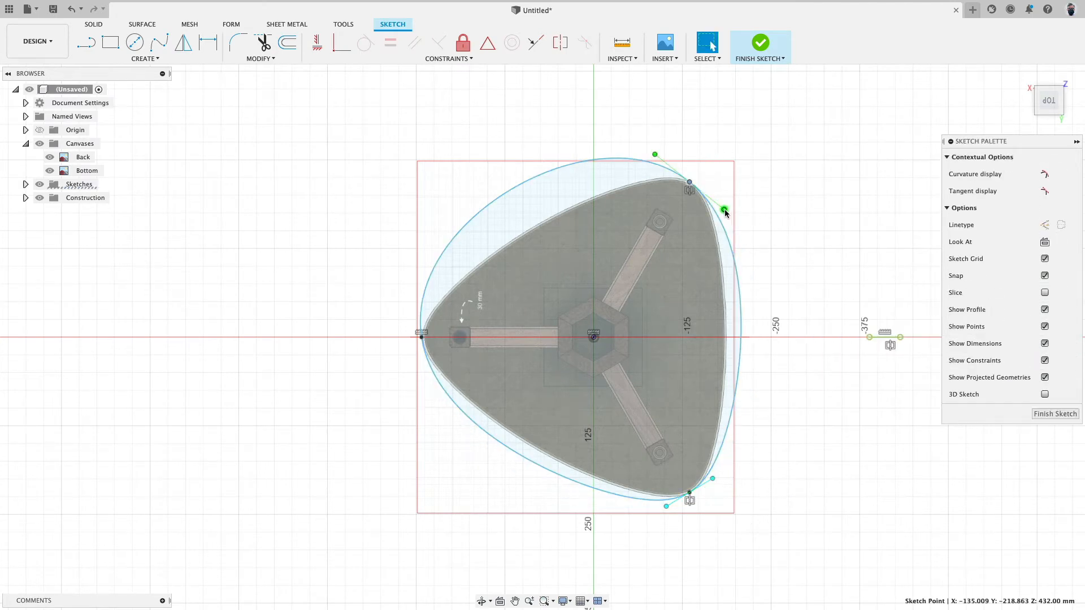
mouse_move(725, 210)
left_mouse_down()
mouse_move(728, 192)
mouse_move(700, 204)
mouse_move(748, 211)
left_mouse_up()
key("m")
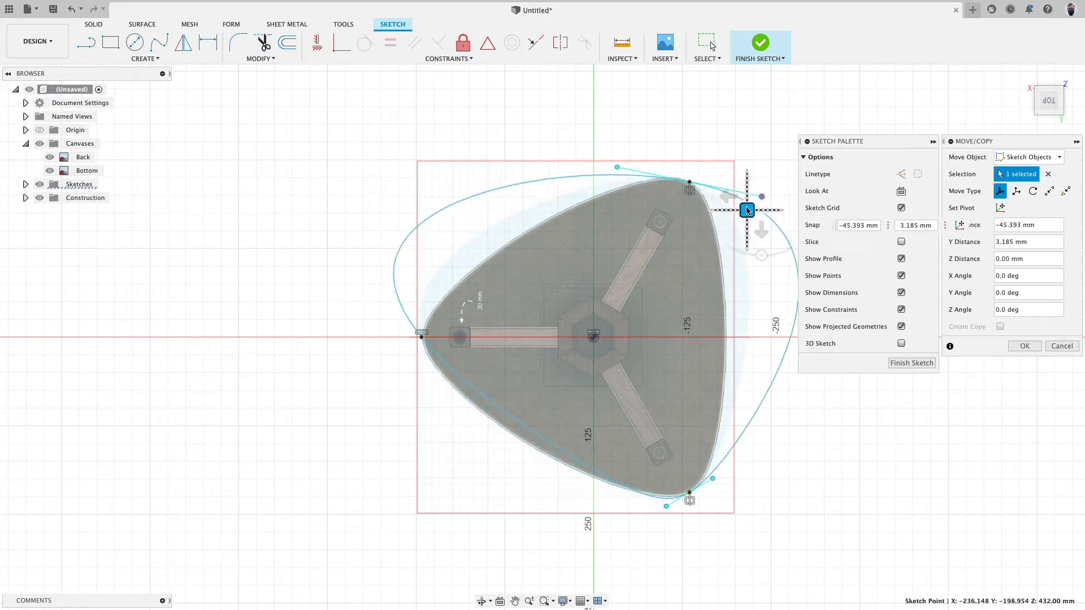
key("Return")
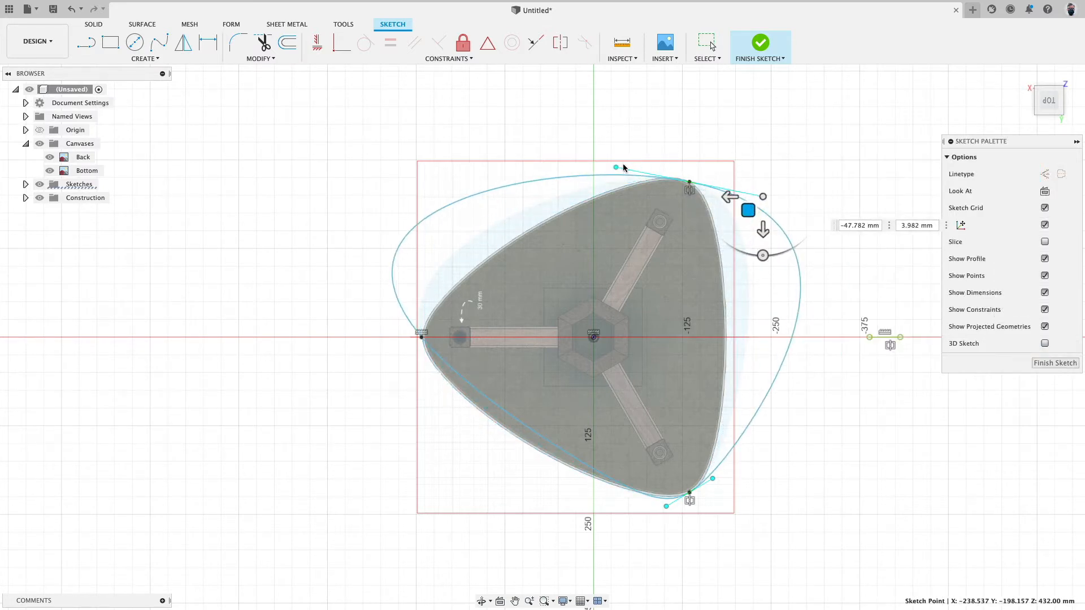
right_click(746, 196)
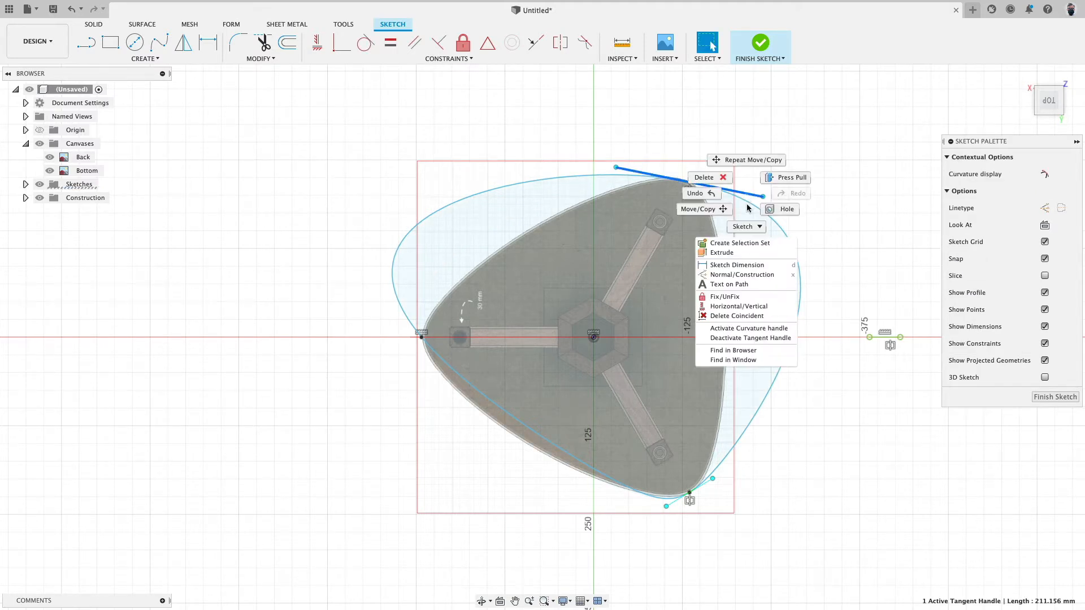
left_click(760, 339)
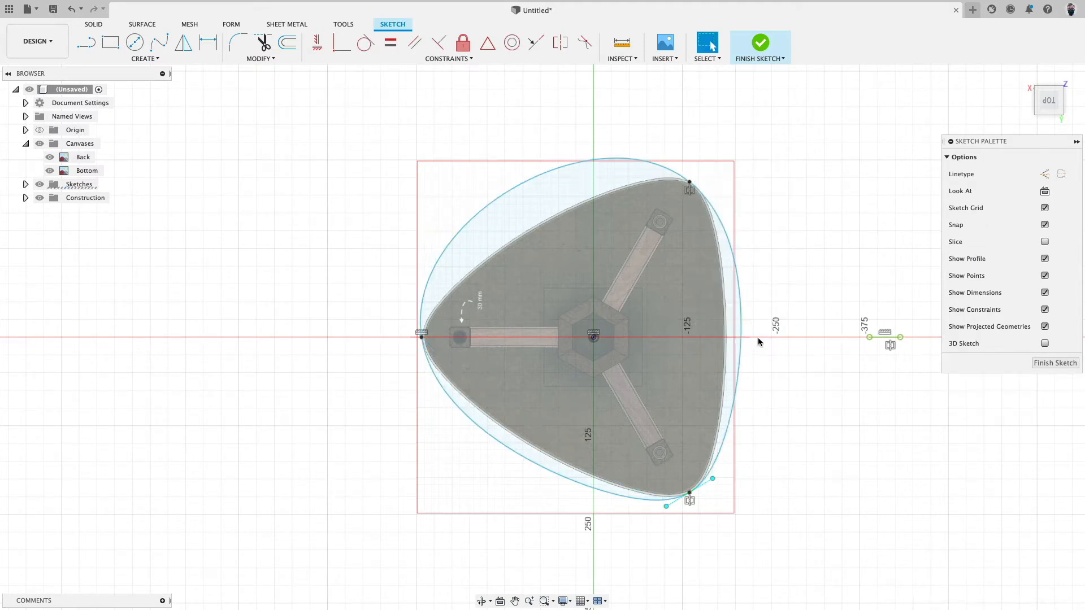
Activate the upper-right fit point's tangent handle with its outer end at (-200, -200) mm, and make it equal to the lower-right handle.
left_click(690, 182)
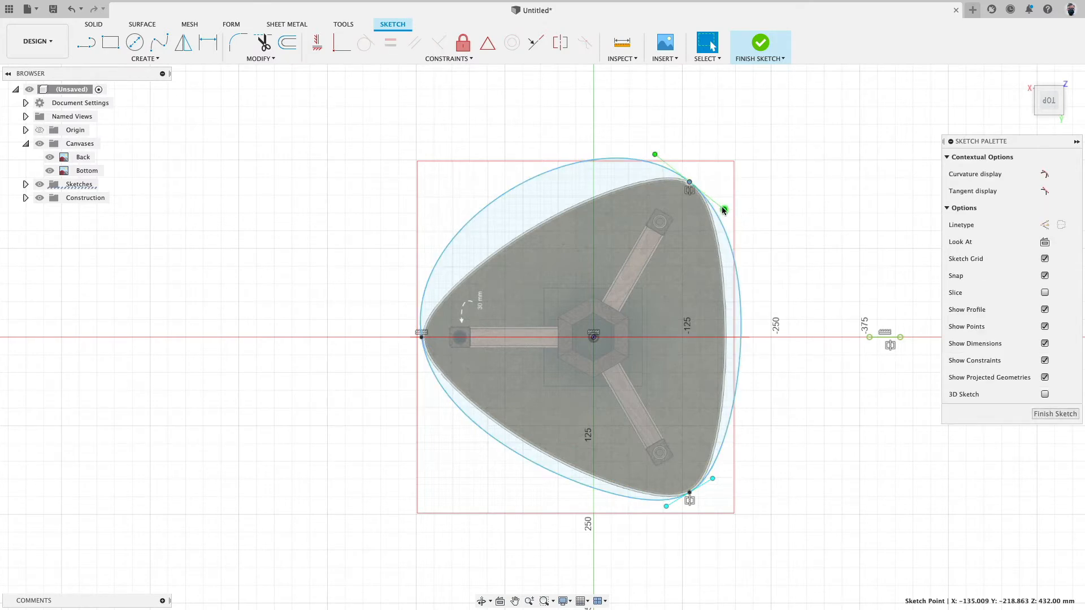
left_click_drag(724, 209, 735, 195)
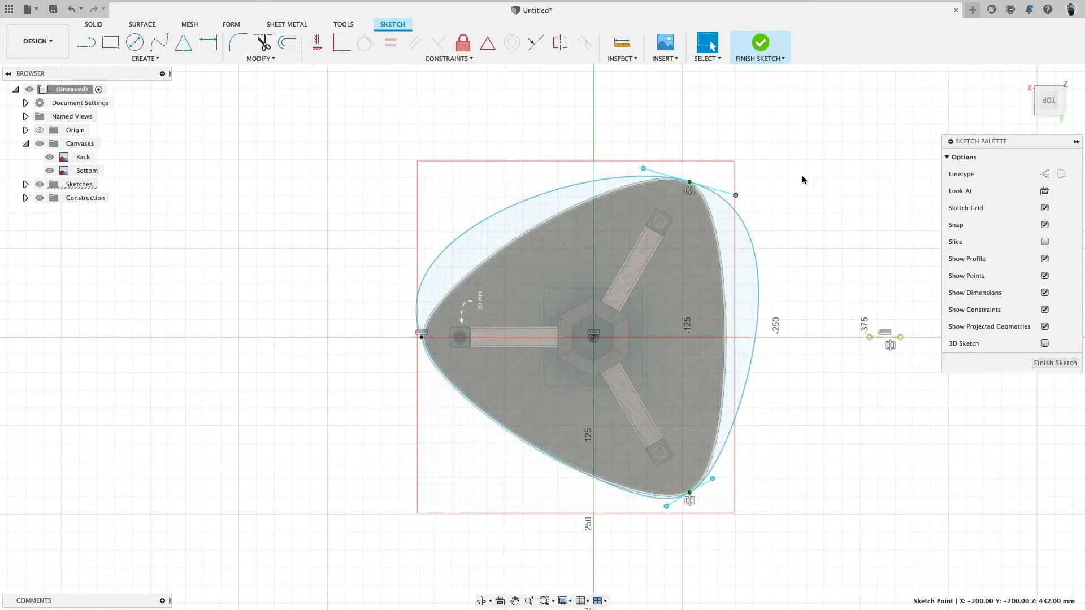
left_click(727, 192)
left_click(703, 484)
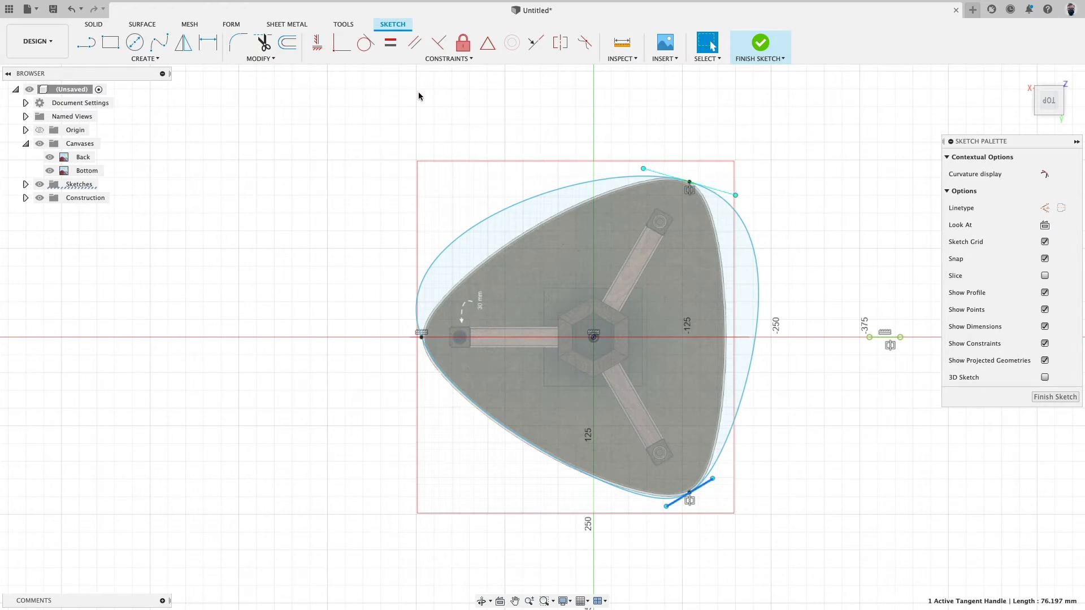
left_click(390, 45)
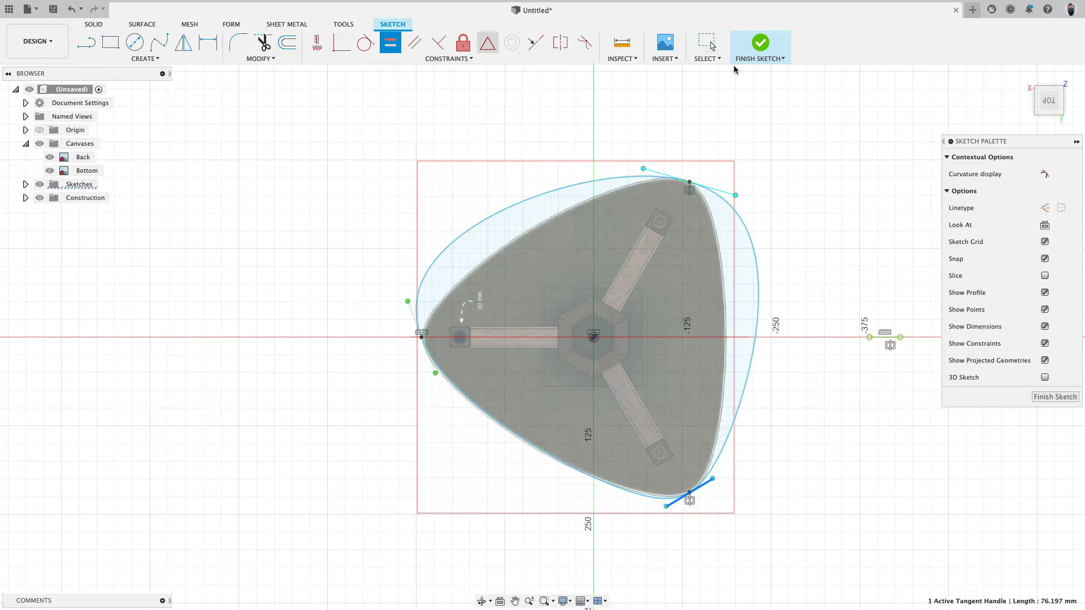
left_click(733, 199)
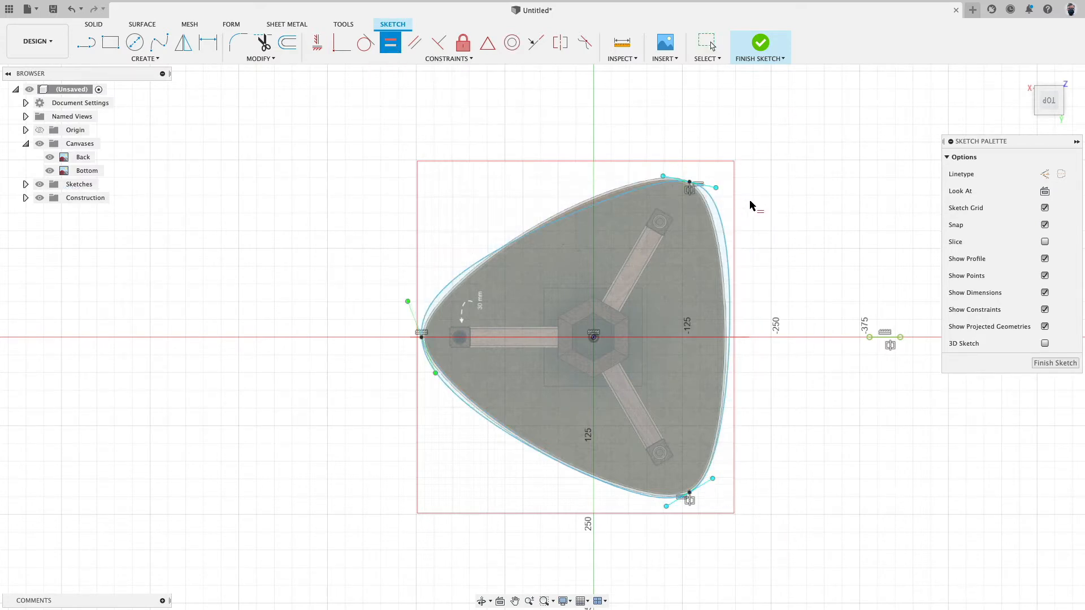
key("Escape")
Move the upper-right handle's outer end to about (-186, -200.5) mm, and make both handles' outer ends symmetric about the short horizontal line.
mouse_move(717, 188)
left_mouse_down()
mouse_move(760, 201)
mouse_move(724, 199)
mouse_move(780, 203)
mouse_move(726, 195)
left_mouse_up()
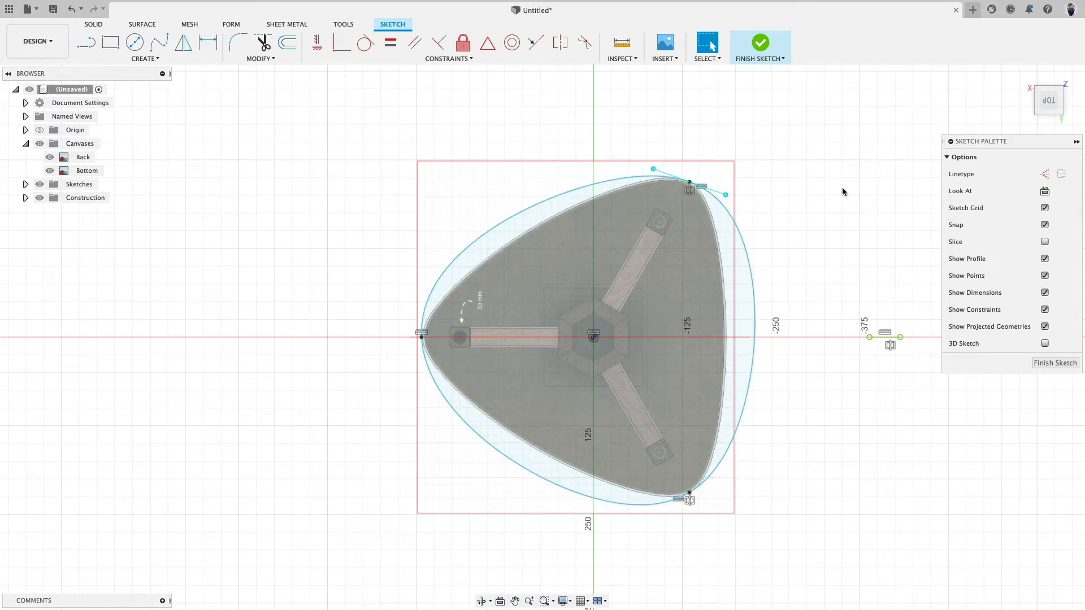
left_click(560, 43)
left_click(725, 196)
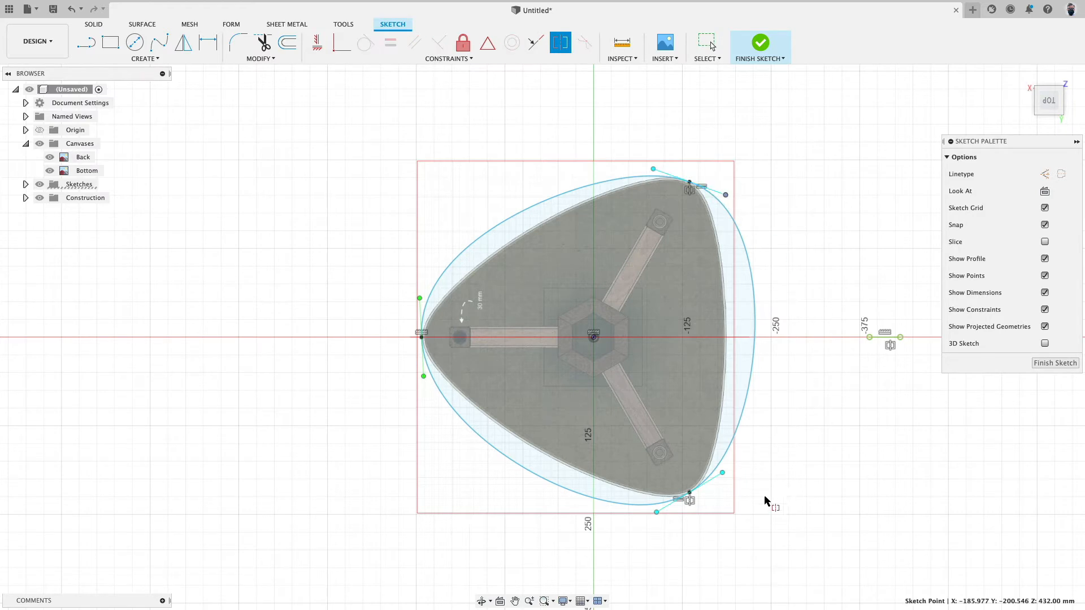
left_click(723, 473)
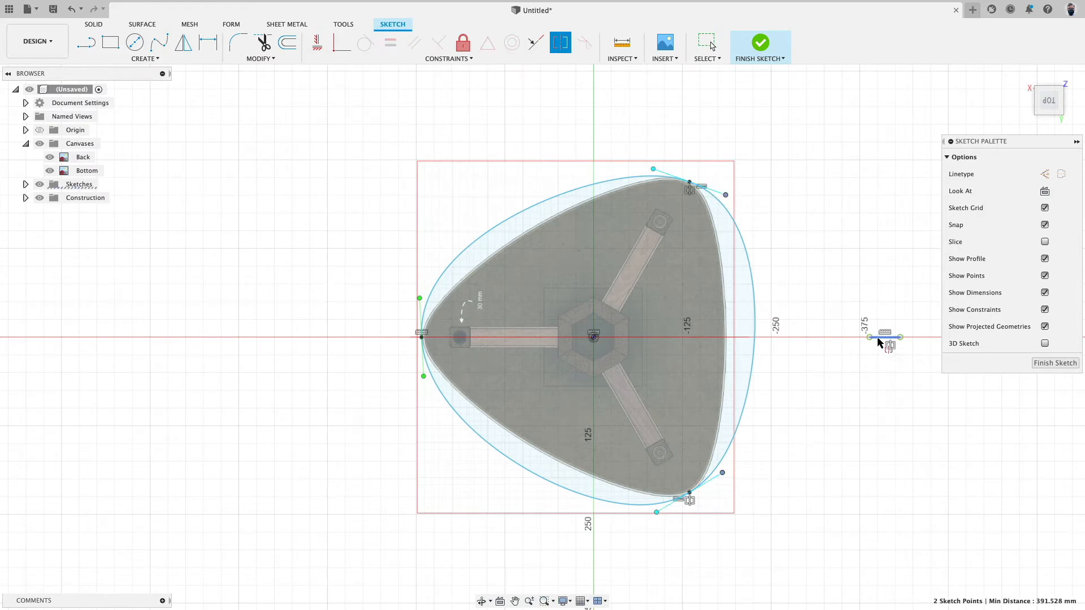
left_click(879, 337)
key("Escape")
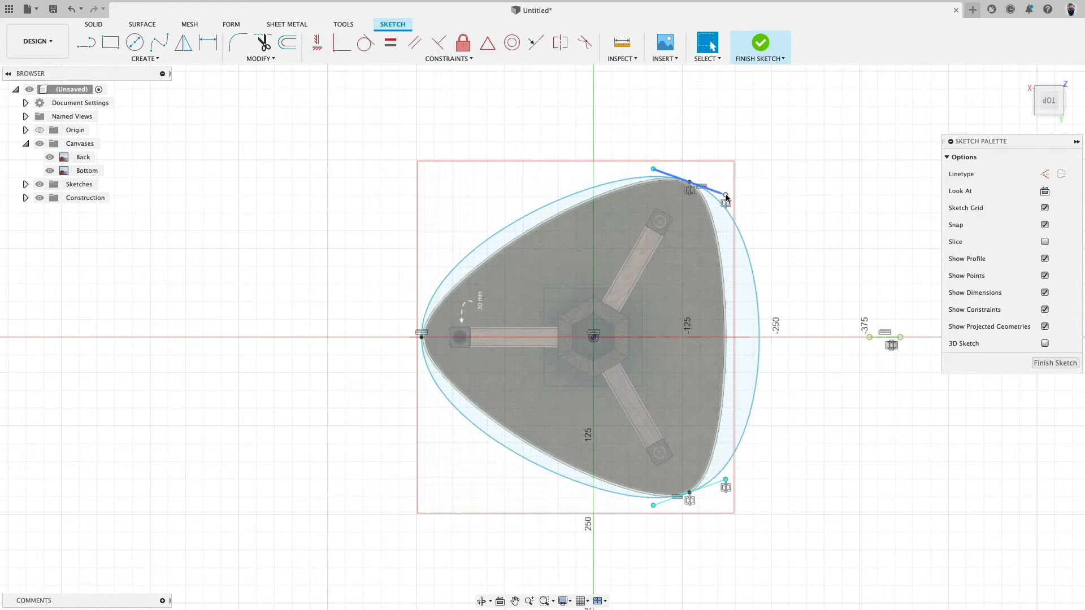
Fit the right-hand corners by adjusting the upper tangent handle's ends, finally using Move/Copy on its outer end by 6.322 mm X and -5.058 mm Y.
mouse_move(726, 195)
left_mouse_down()
mouse_move(735, 192)
mouse_move(715, 197)
left_mouse_up()
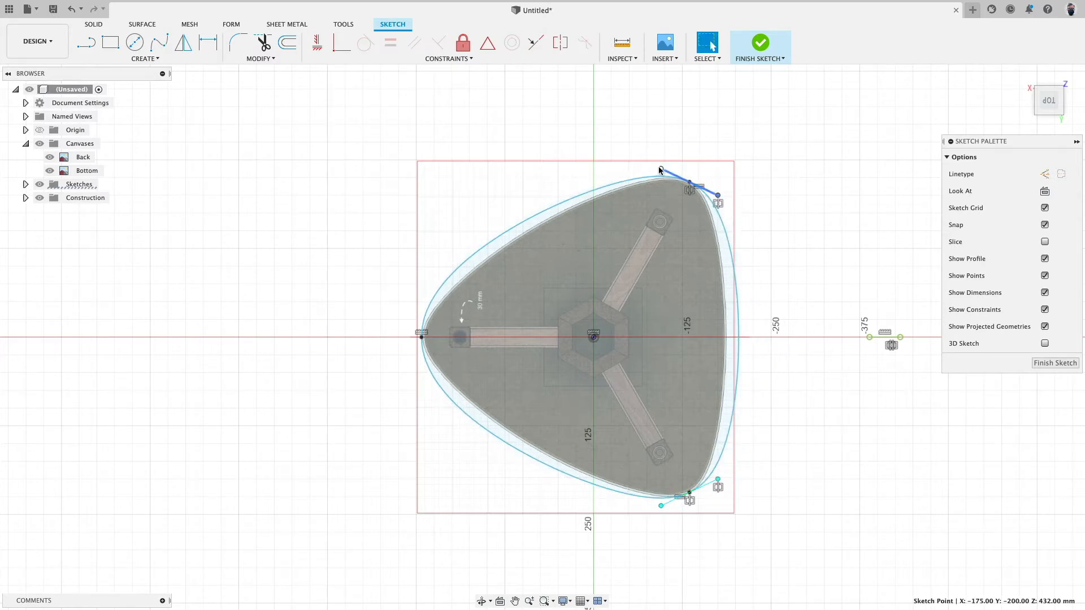
mouse_move(661, 169)
left_mouse_down()
mouse_move(645, 164)
mouse_move(662, 168)
left_mouse_up()
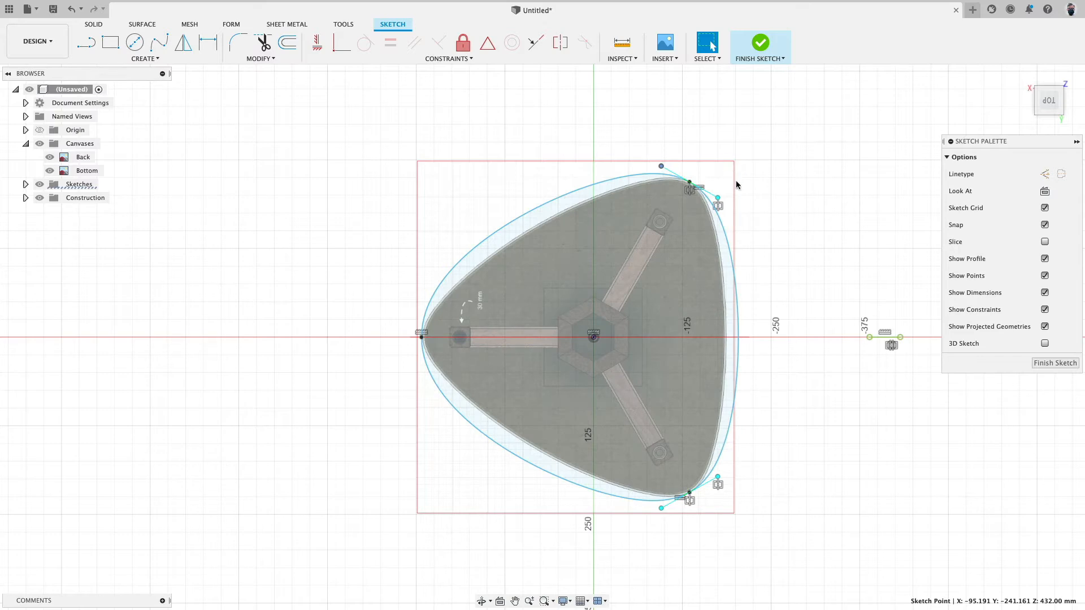
scroll(726, 186, "up", 4)
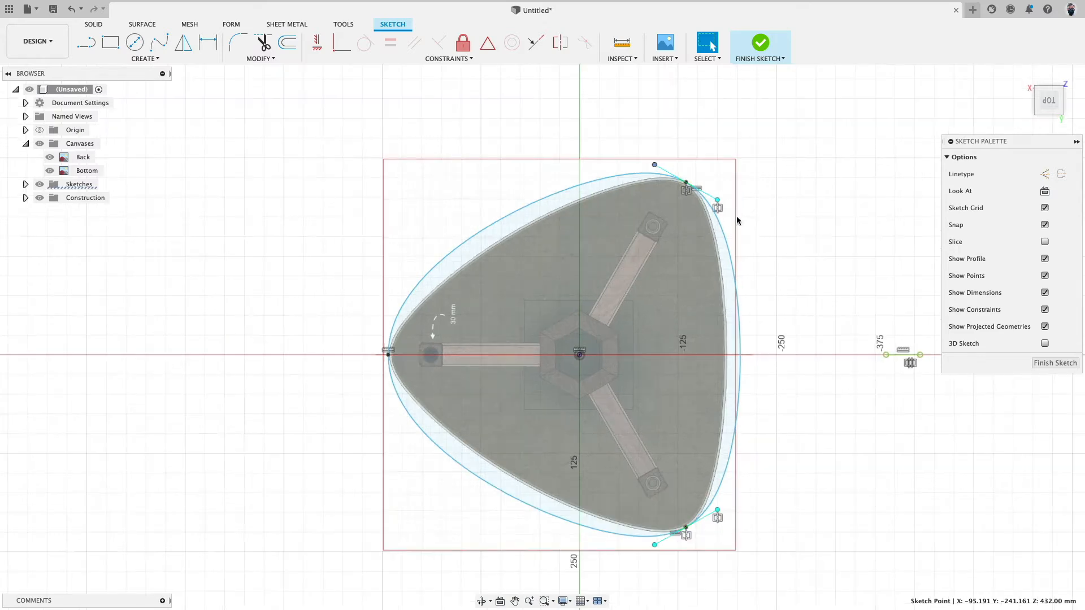
scroll(714, 190, "down", 2)
key("m")
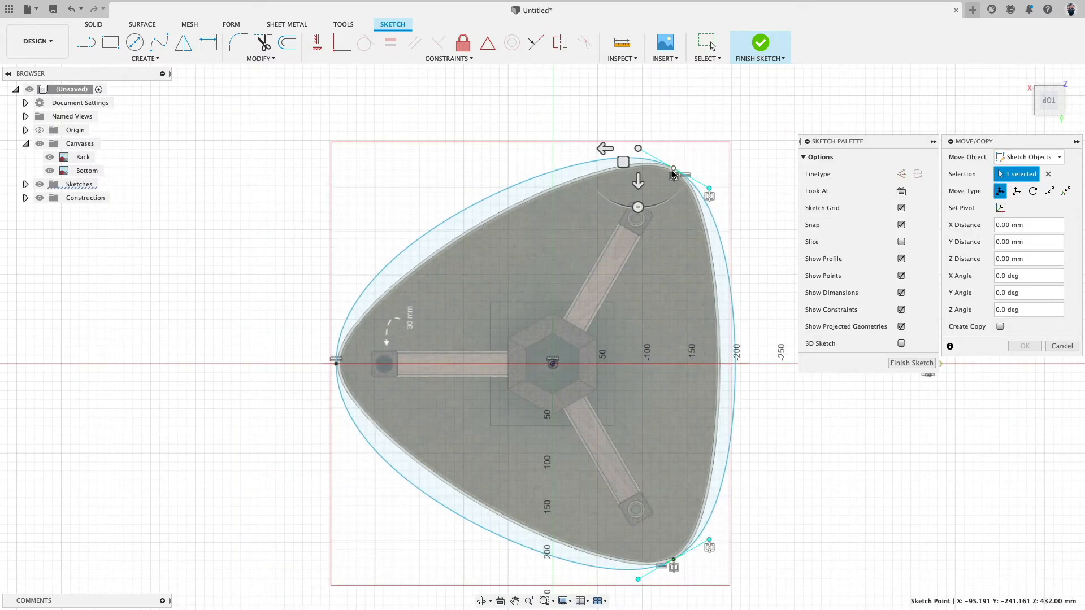
left_click_drag(667, 174, 694, 200)
left_click(711, 189)
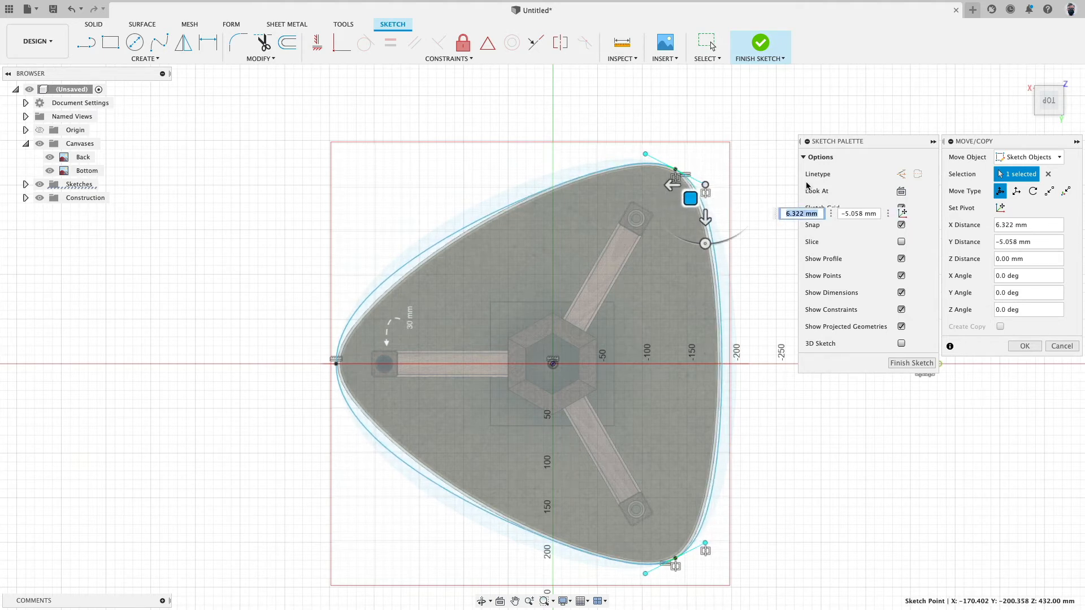
left_click(1025, 346)
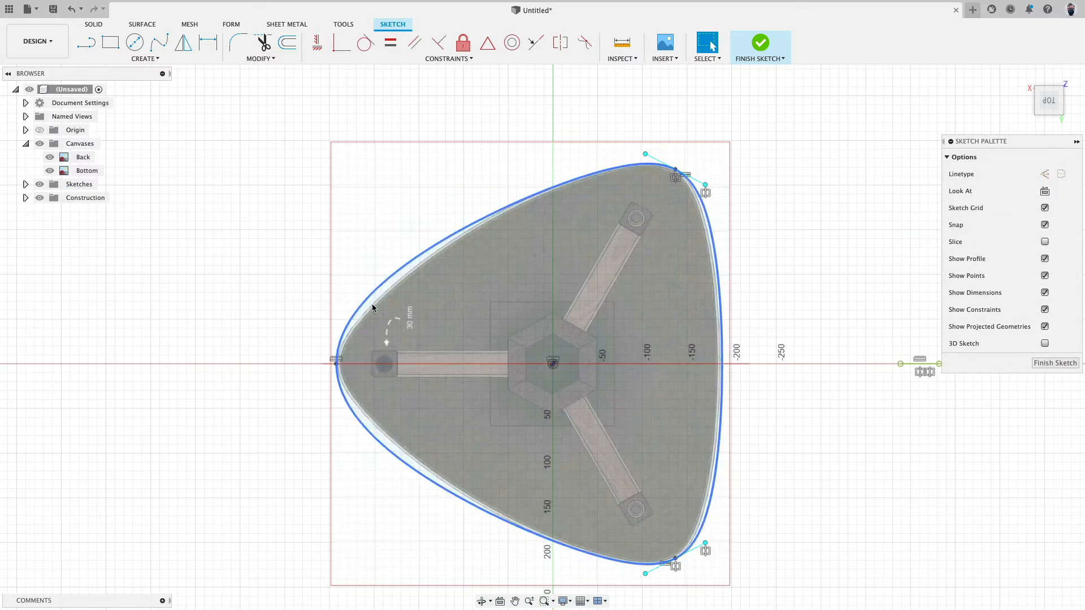
Activate the tangent handle at the tabletop's left corner, stretch it to about 114 mm long, and constrain it vertical with Horizontal/Vertical.
left_click(336, 364)
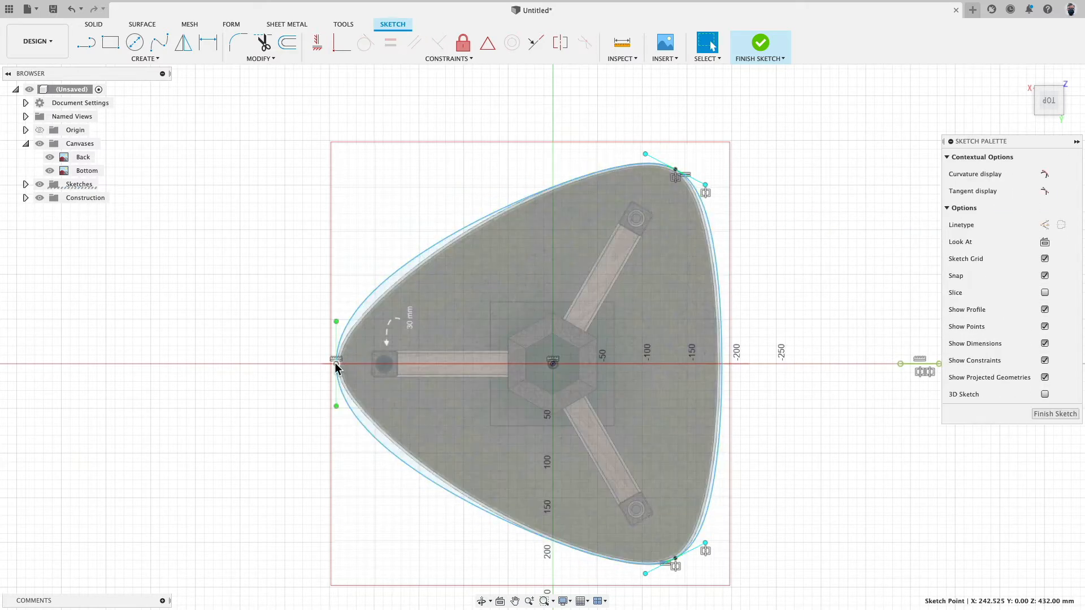
left_click_drag(335, 323, 338, 331)
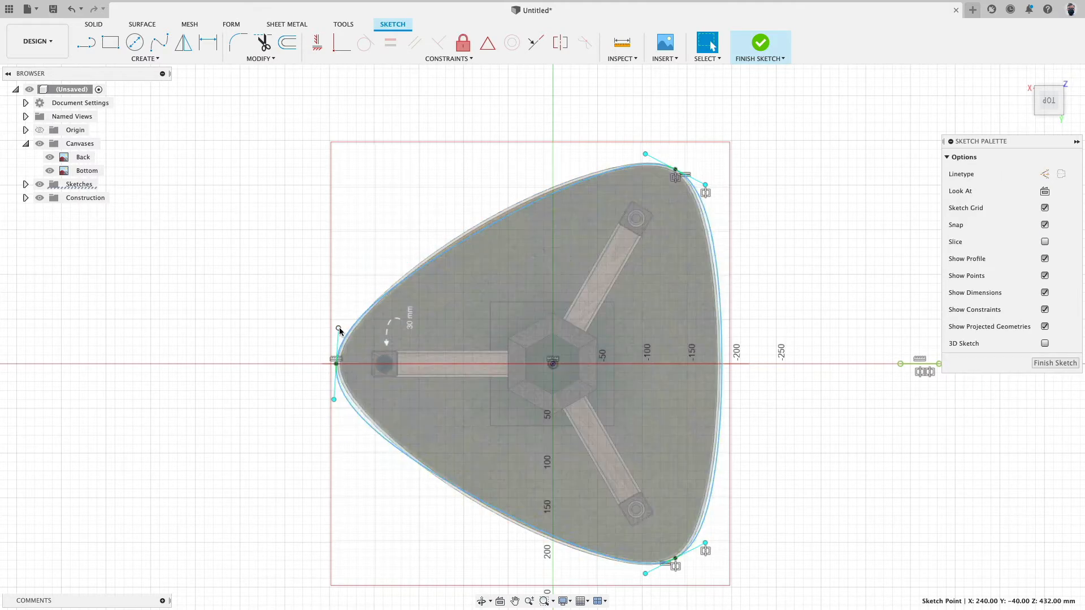
left_click_drag(338, 328, 312, 320)
left_click(320, 327)
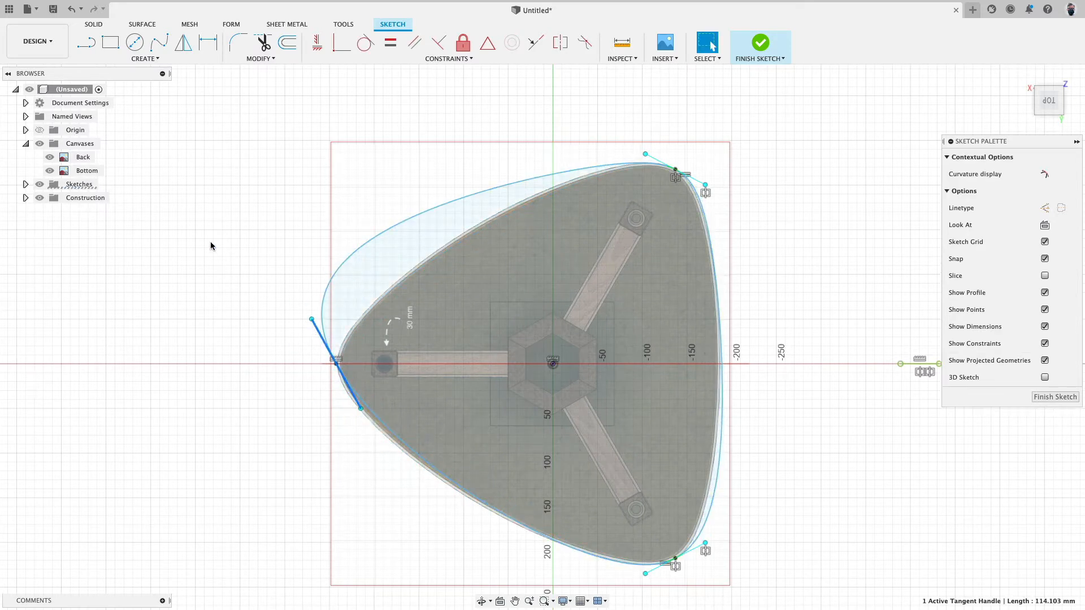
left_click(318, 44)
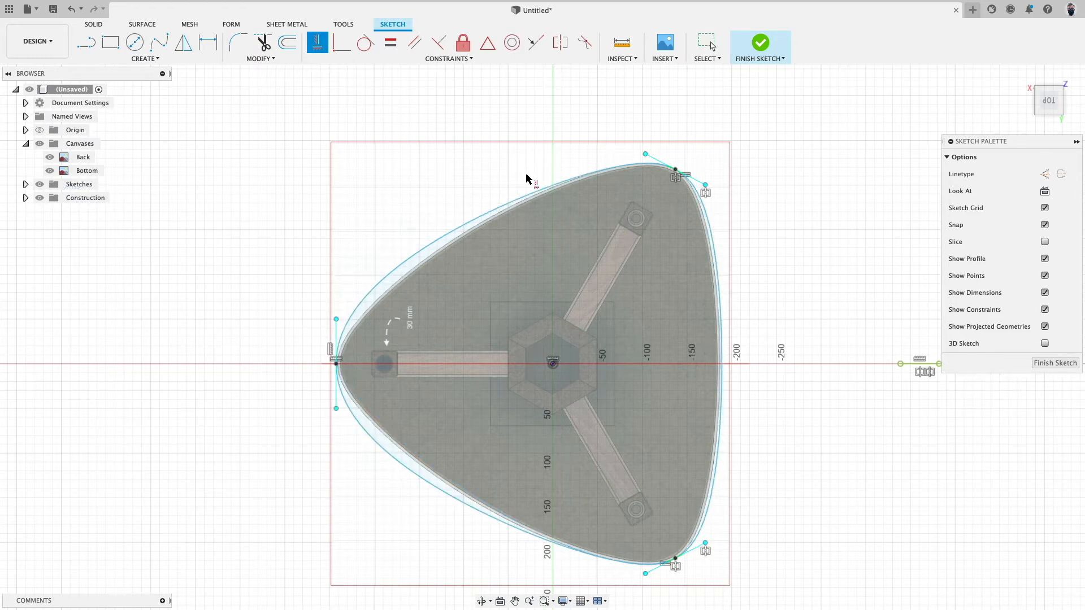
Constrain the left corner's tangent handle to be equal in length to the upper-right corner's handle.
left_click(390, 44)
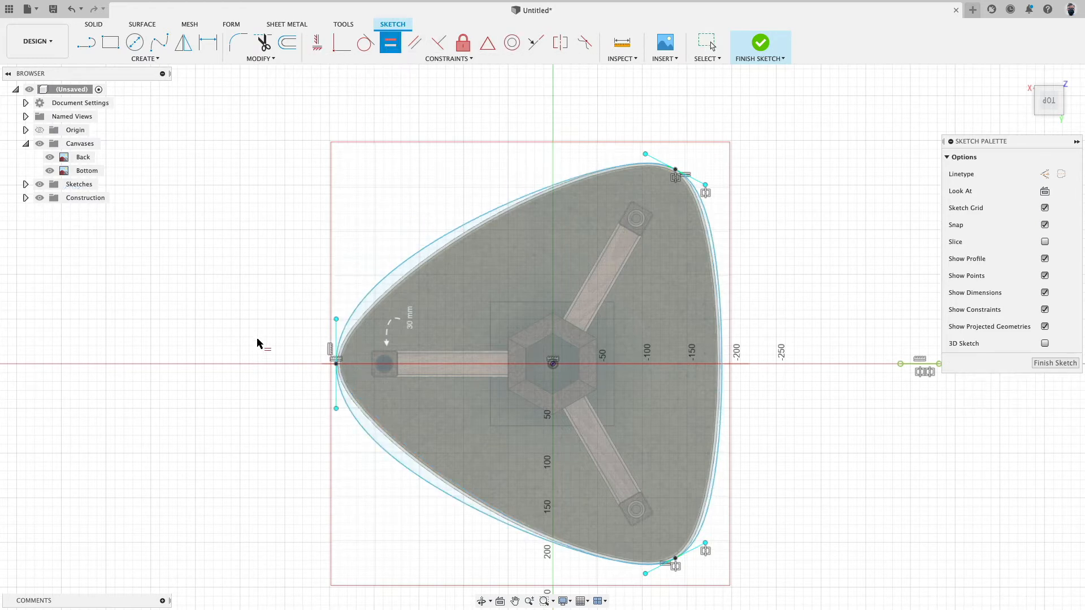
left_click(334, 339)
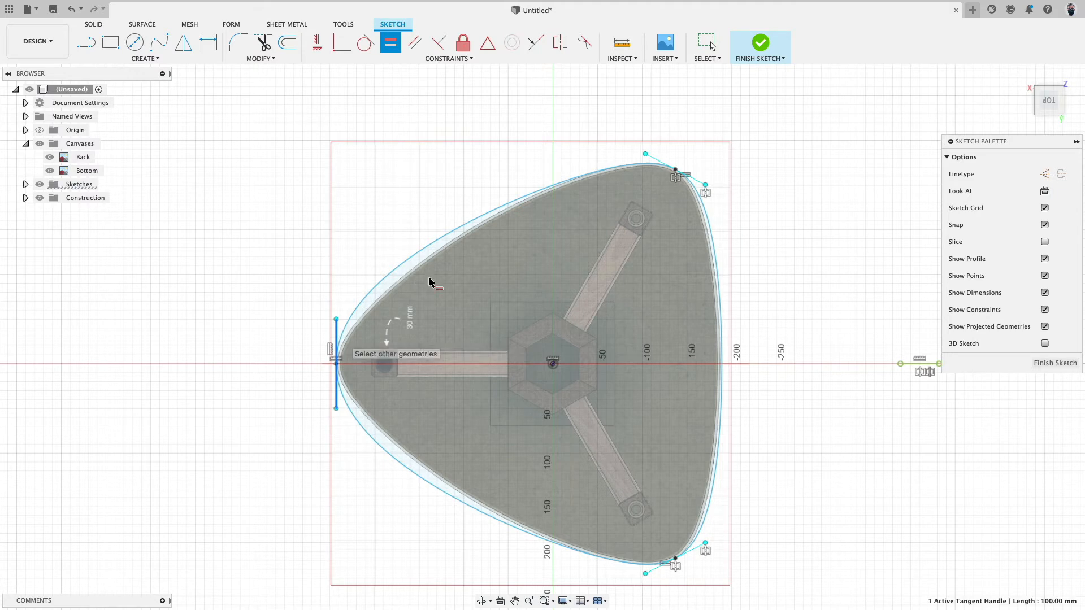
left_click(693, 178)
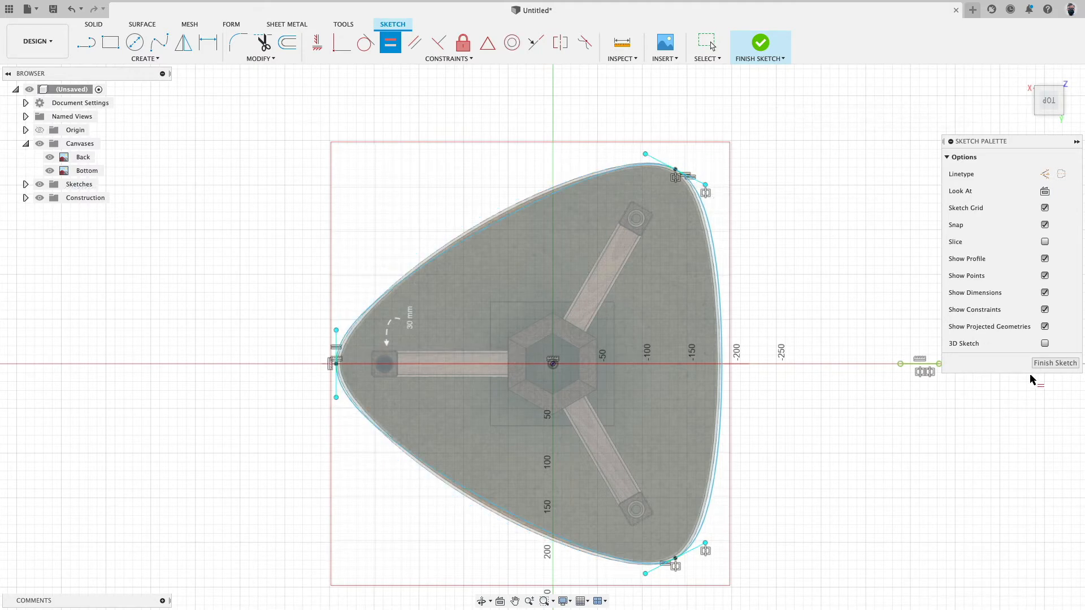
key("Escape")
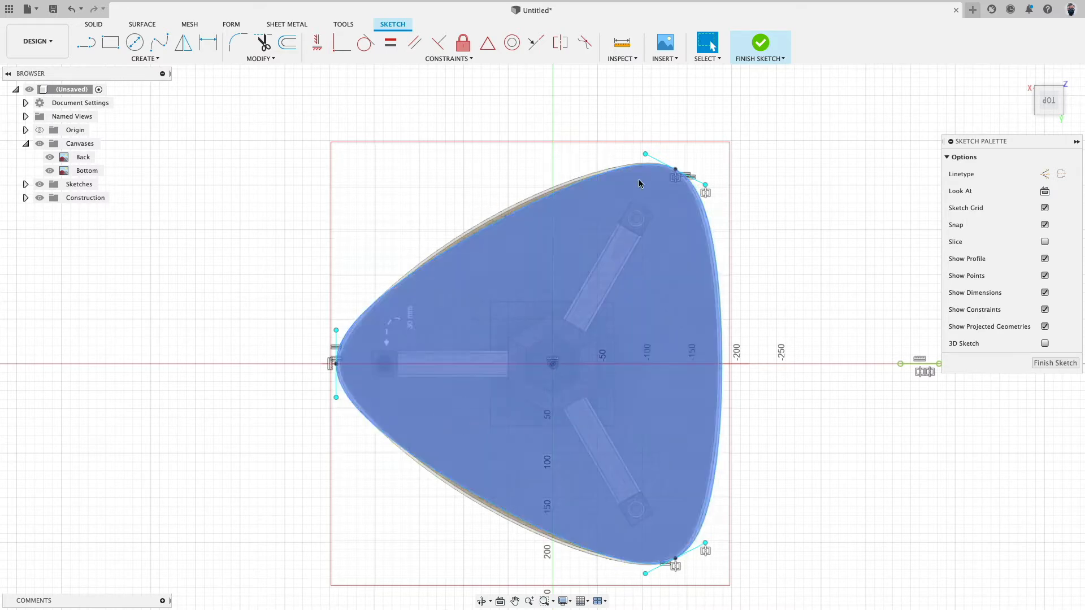
left_click_drag(644, 155, 627, 167)
key("m")
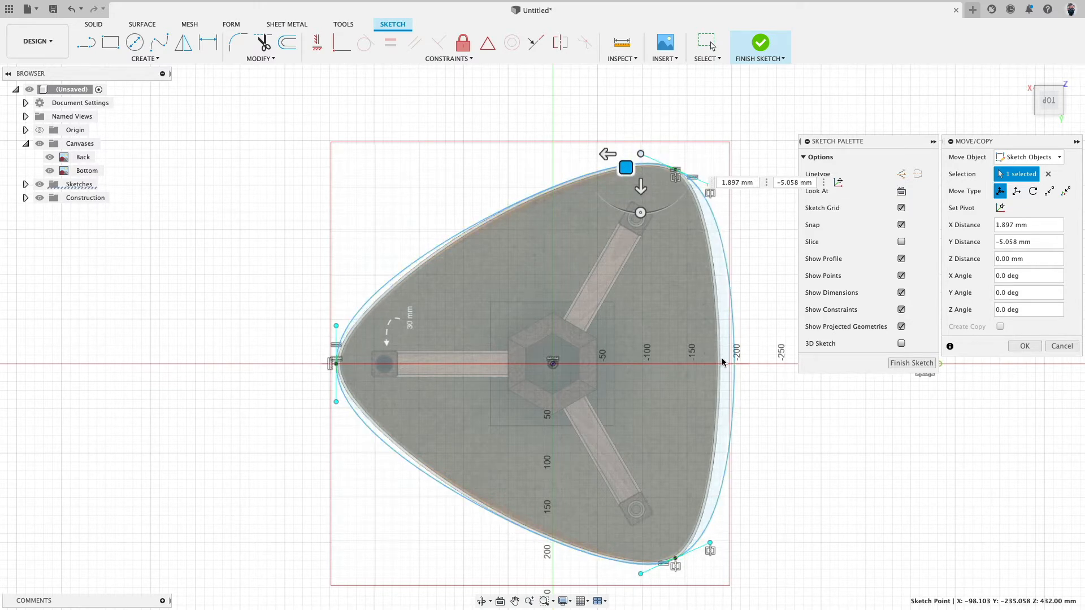
left_click(1062, 346)
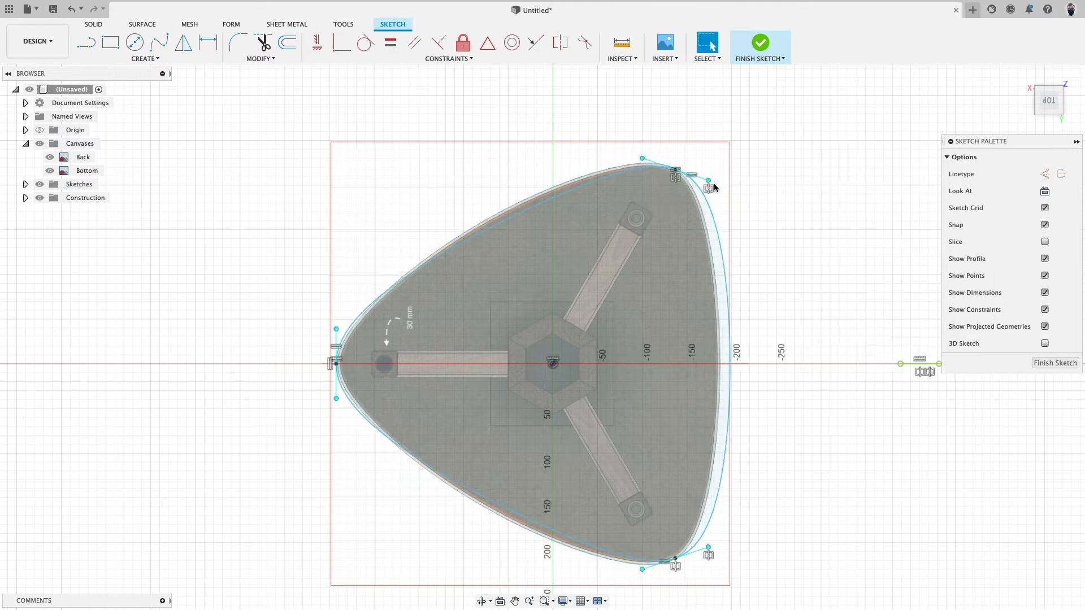
Refit the upper-right corner with Move/Copy: shift the handle's outer end 4.426, 1.897 mm, reposition the fit point, then shift the outer end -2.529, -1.264 mm.
key("m")
left_click_drag(692, 201, 689, 197)
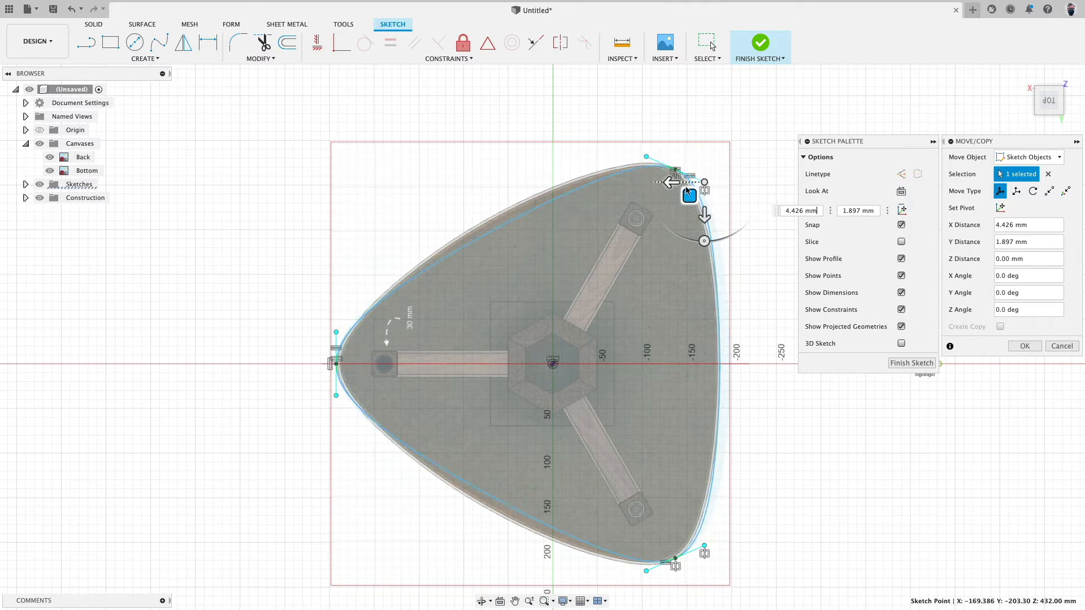
left_click(675, 169)
left_click_drag(661, 184, 685, 194)
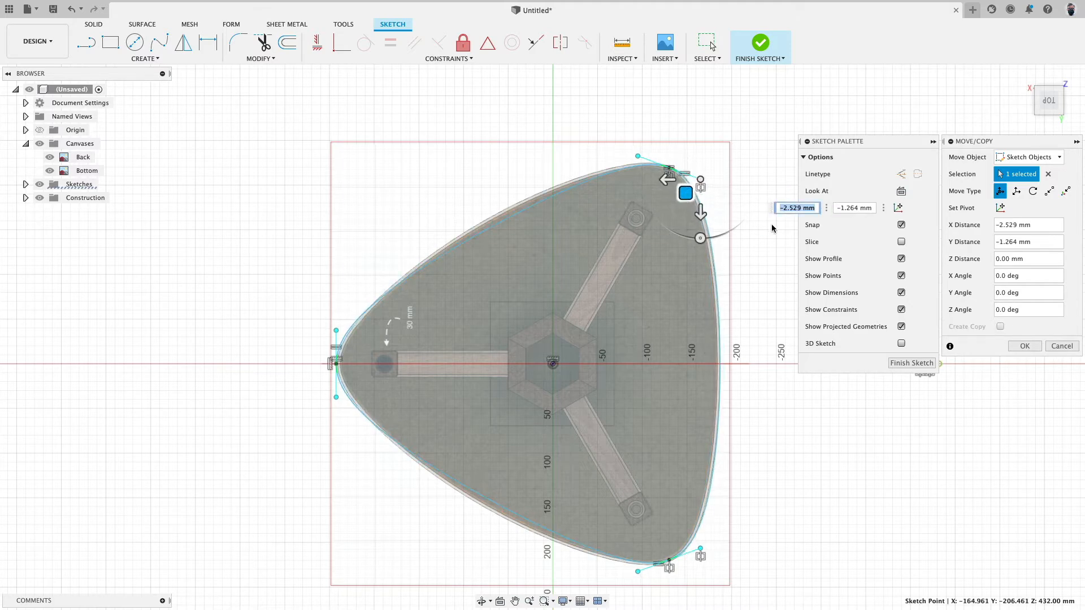
left_click(1020, 347)
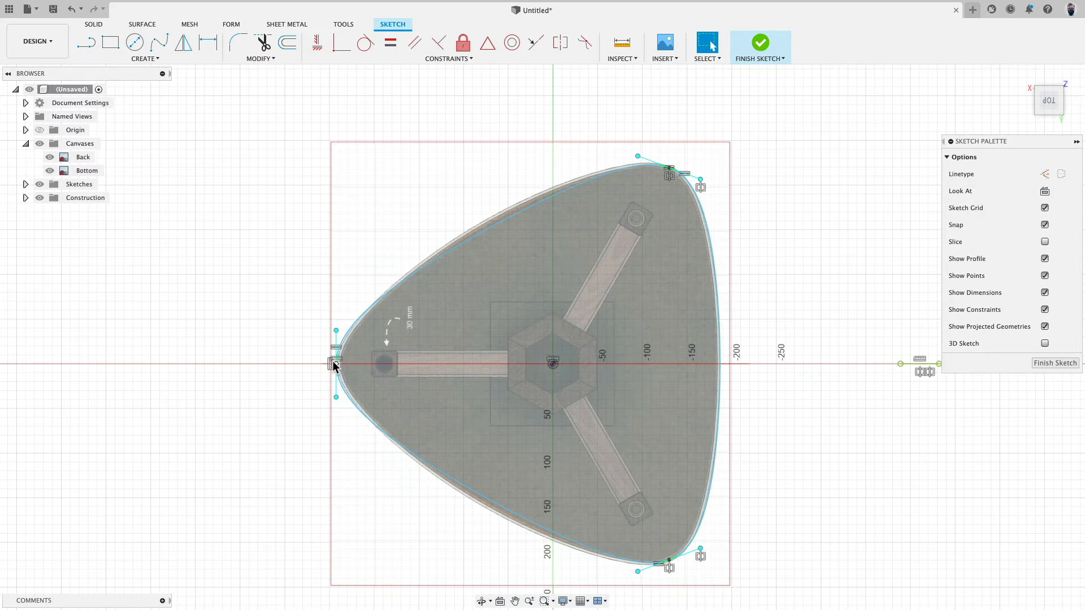
Insert one spline fit point midway along each of the tabletop's two long sloping sides.
left_click(492, 232)
right_click(493, 232)
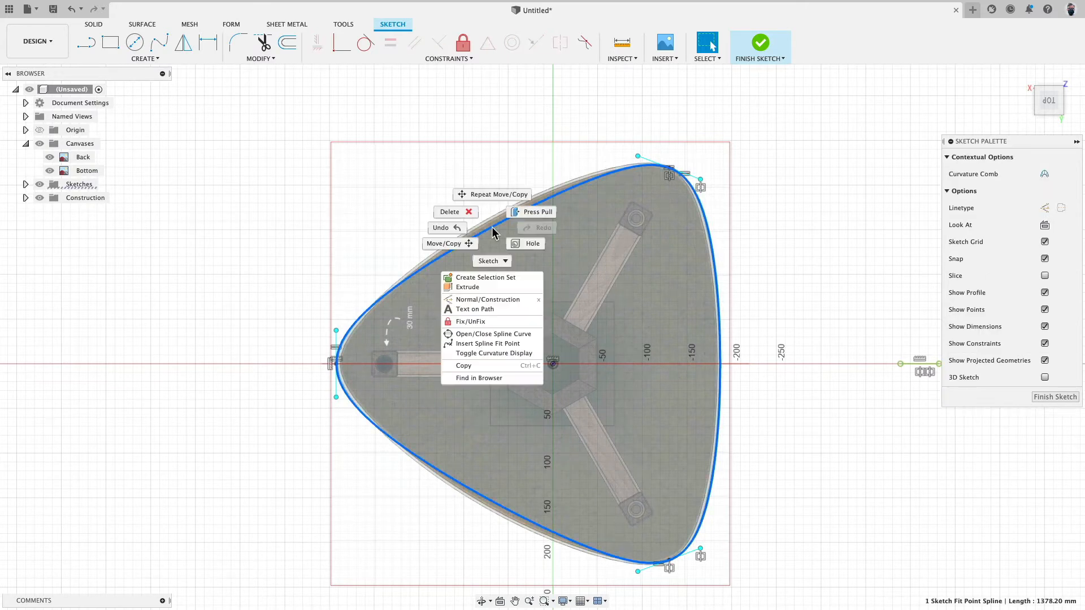
left_click(494, 344)
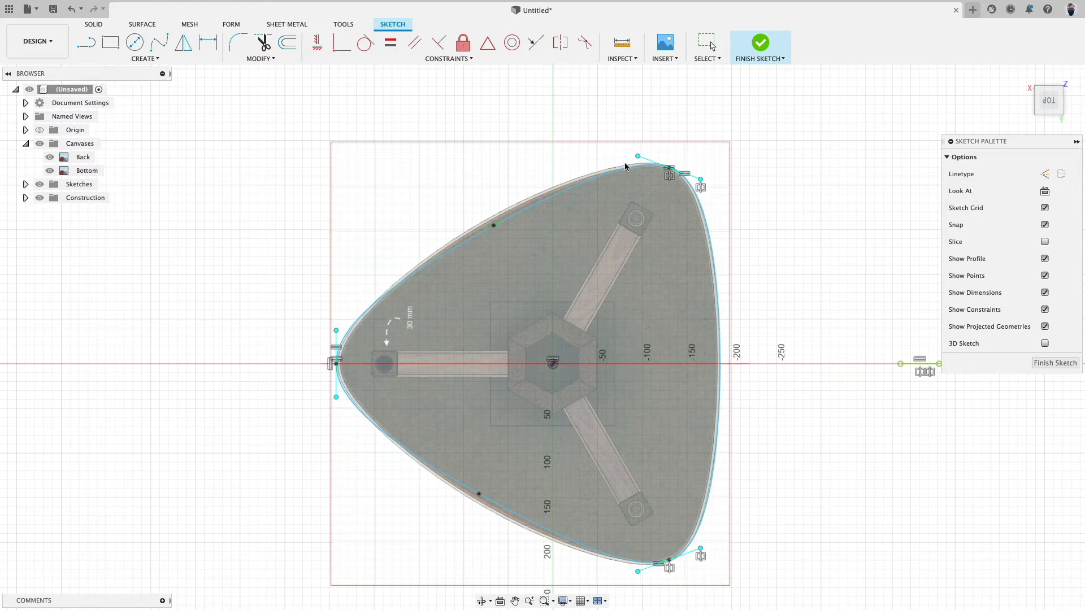
key("Escape")
Constrain the two side fit points to be symmetric about the short horizontal line.
left_click(560, 43)
left_click(493, 225)
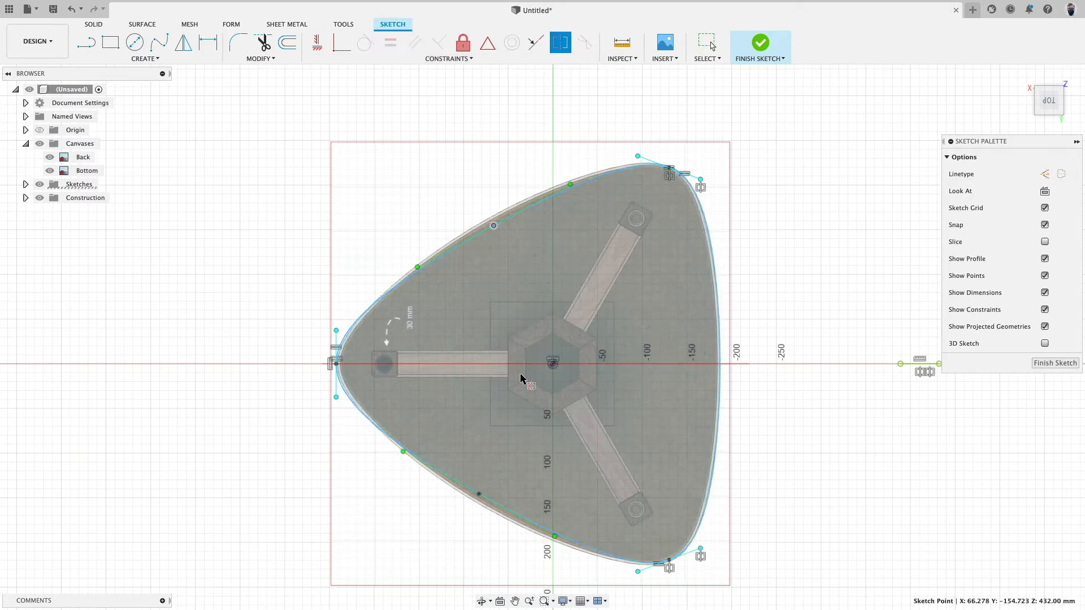
left_click(479, 494)
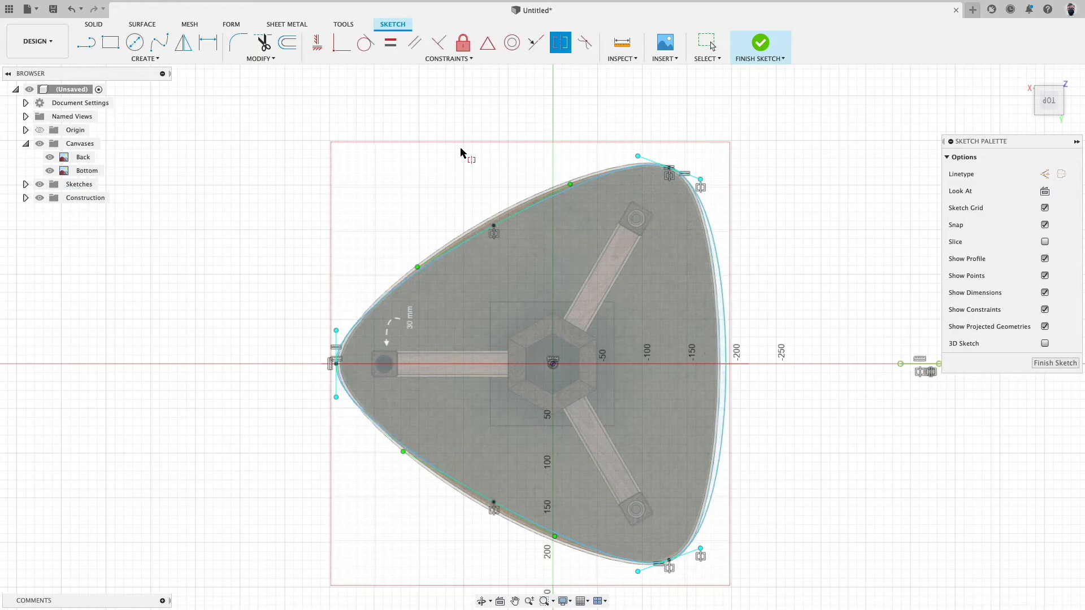
key("Escape")
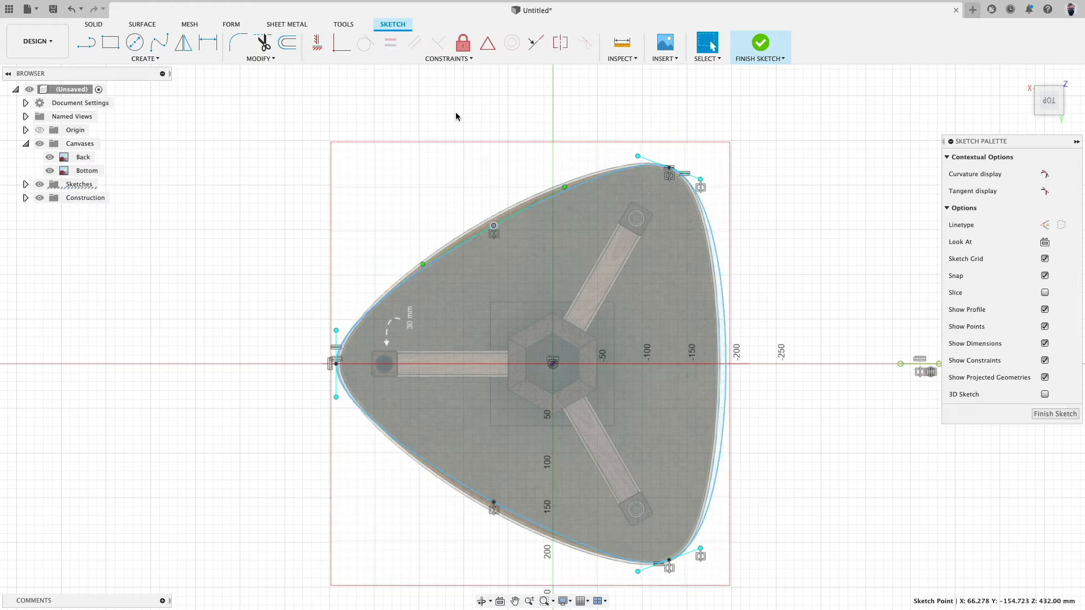
Use Move/Copy to shift the upper side's fit point 7.587 mm X and -6.954 mm Y, and the upper-right handle's outer end 1.897 mm Y.
key("m")
left_click_drag(482, 240, 477, 236)
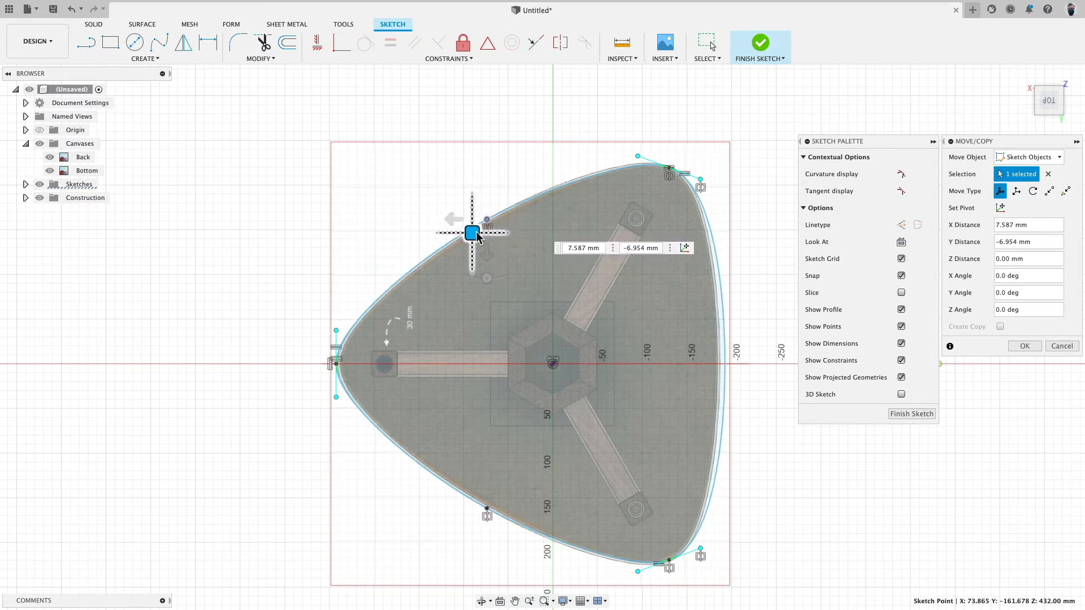
left_click(702, 181)
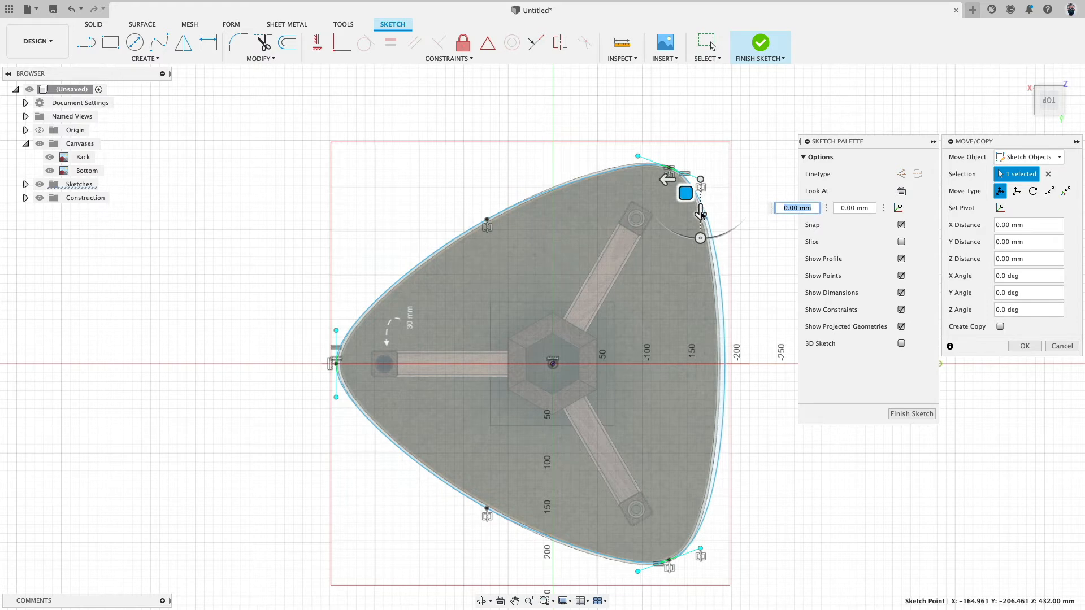
left_click_drag(700, 212, 702, 218)
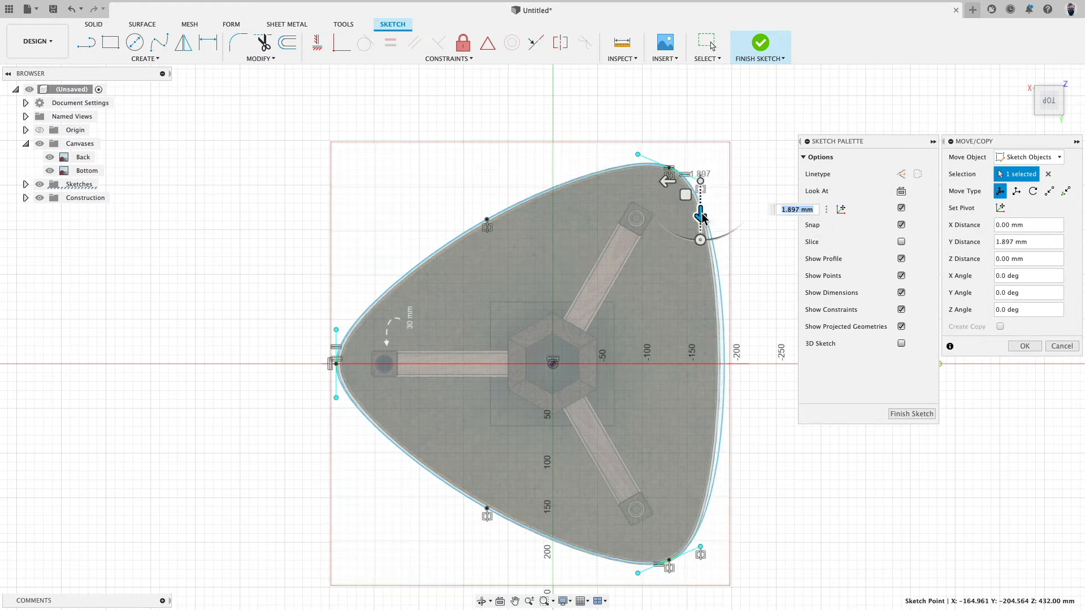
left_click(1025, 346)
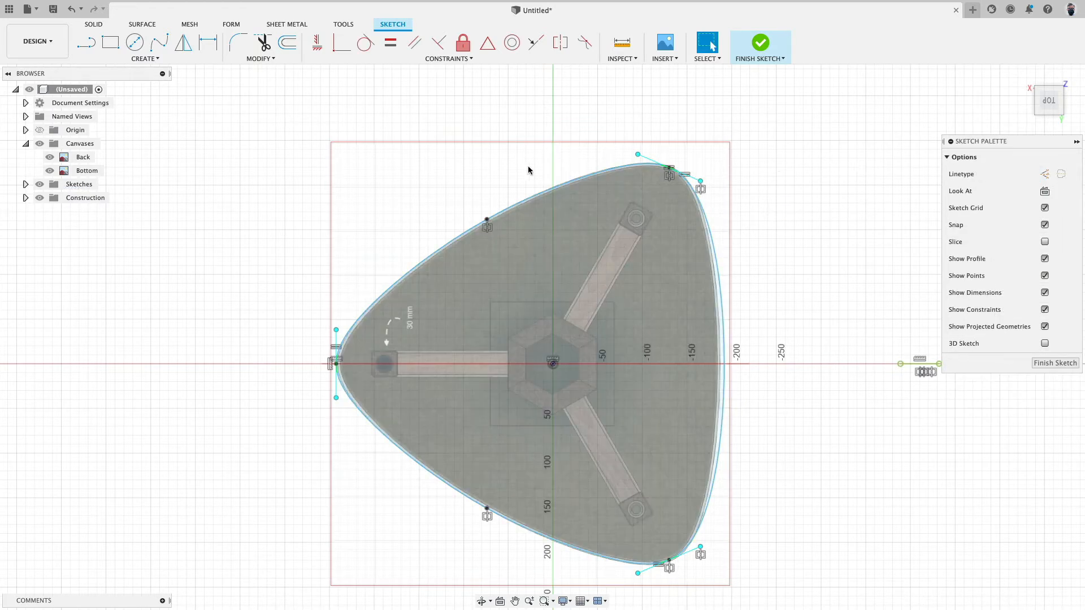
Turn on the curvature display for the tabletop spline with density 20 and scale 1.000.
left_click(537, 196)
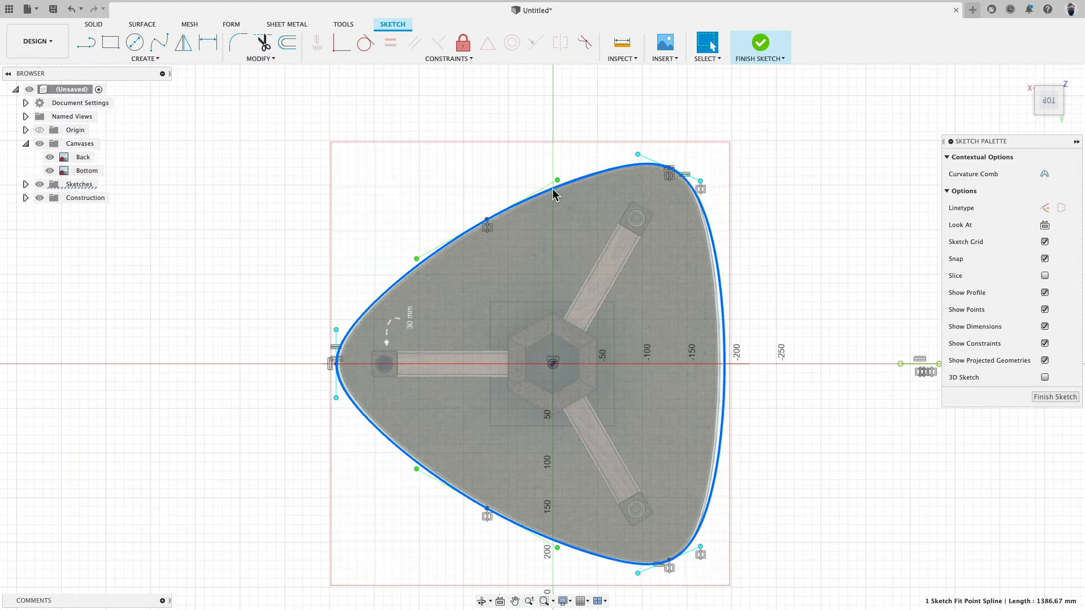
right_click(553, 194)
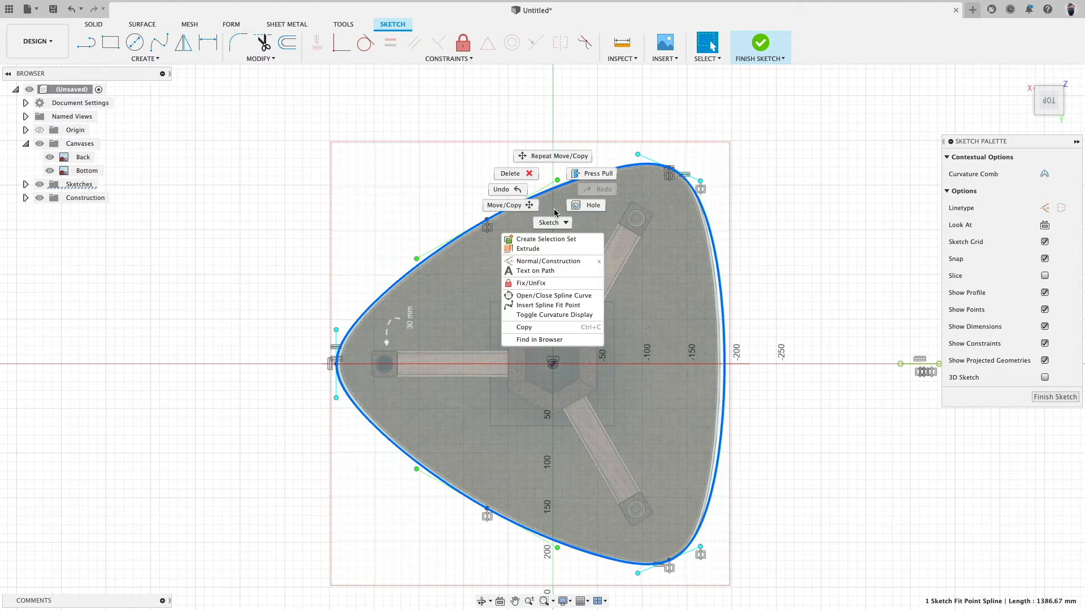
left_click(551, 319)
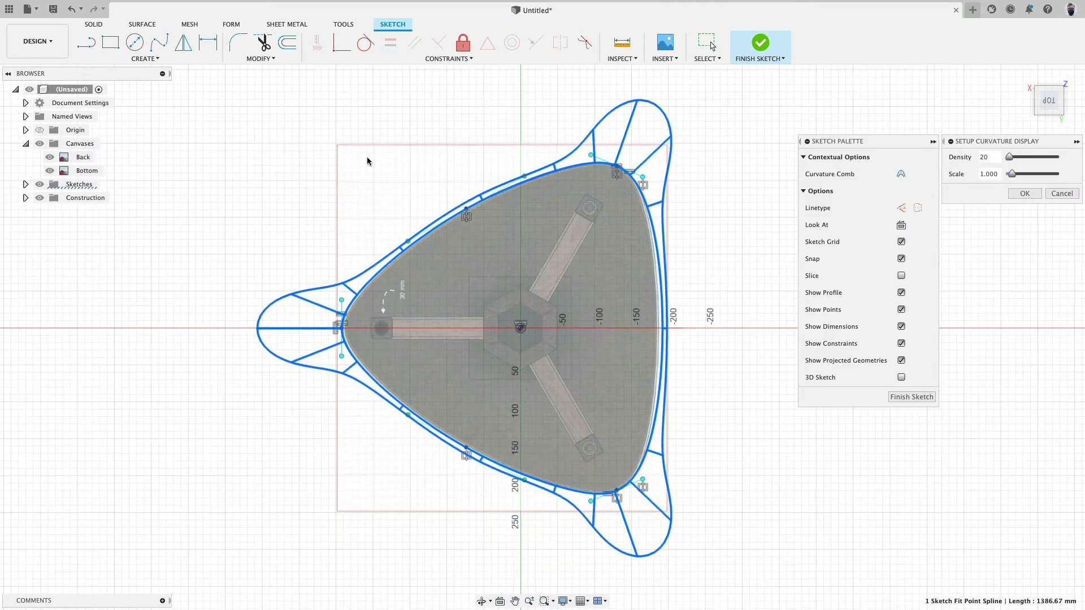
left_click(253, 133)
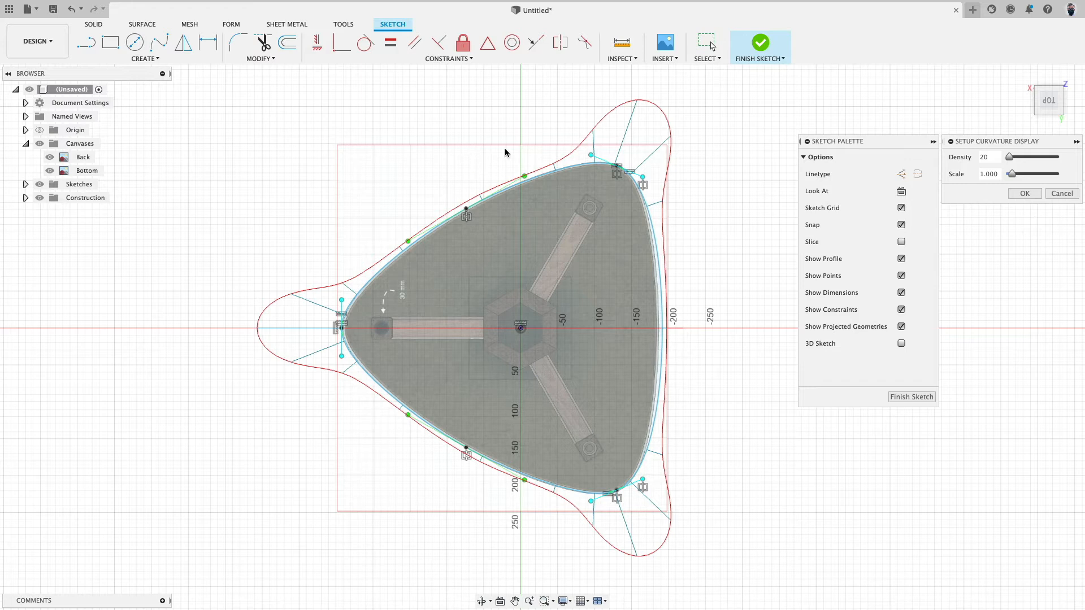
Draw an open, arched three-point Fit Point Spline in the empty area left of the tabletop.
left_click(159, 42)
left_click(144, 292)
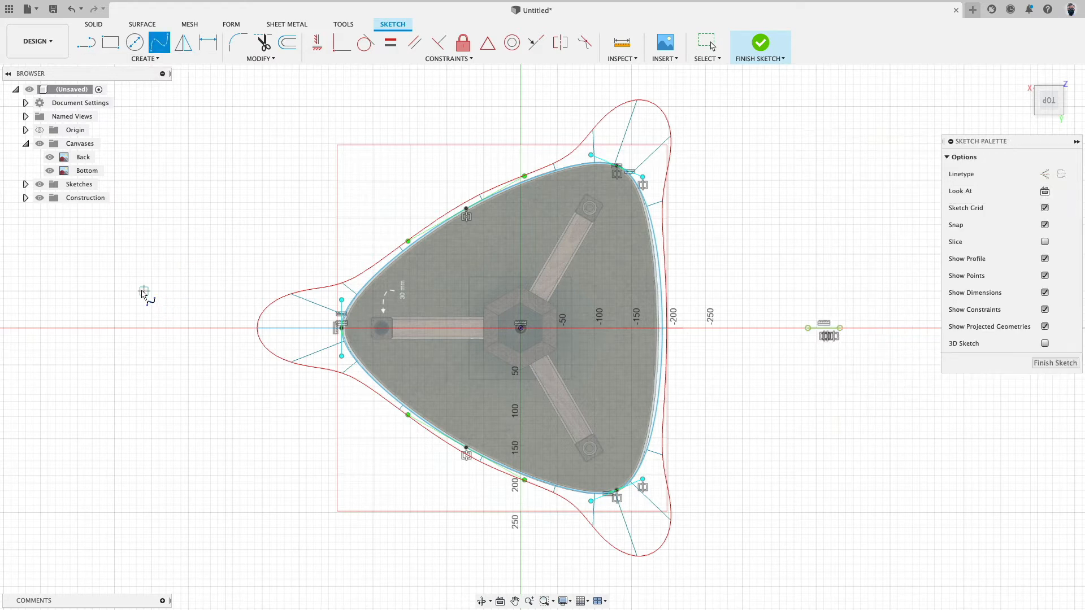
left_click(210, 136)
left_click(306, 224)
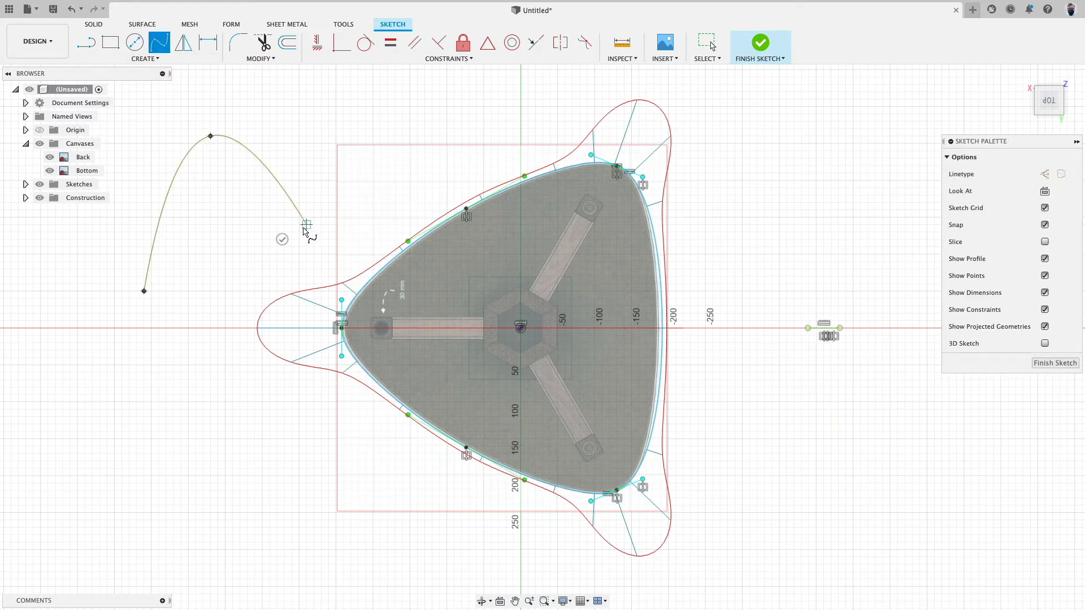
left_click(282, 239)
Draw a hooked eight-point Fit Point Spline below the three-point one, and move its fifth fit point to (320, -90) mm.
left_click(151, 395)
left_click(173, 299)
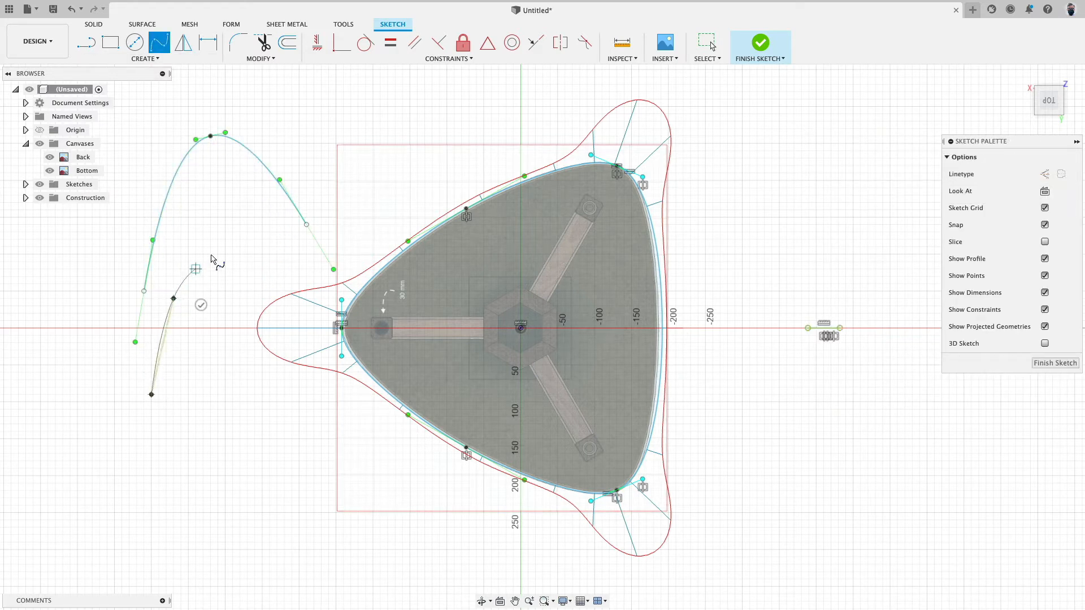
left_click(217, 255)
left_click(262, 246)
left_click(277, 254)
left_click(306, 321)
left_click(306, 416)
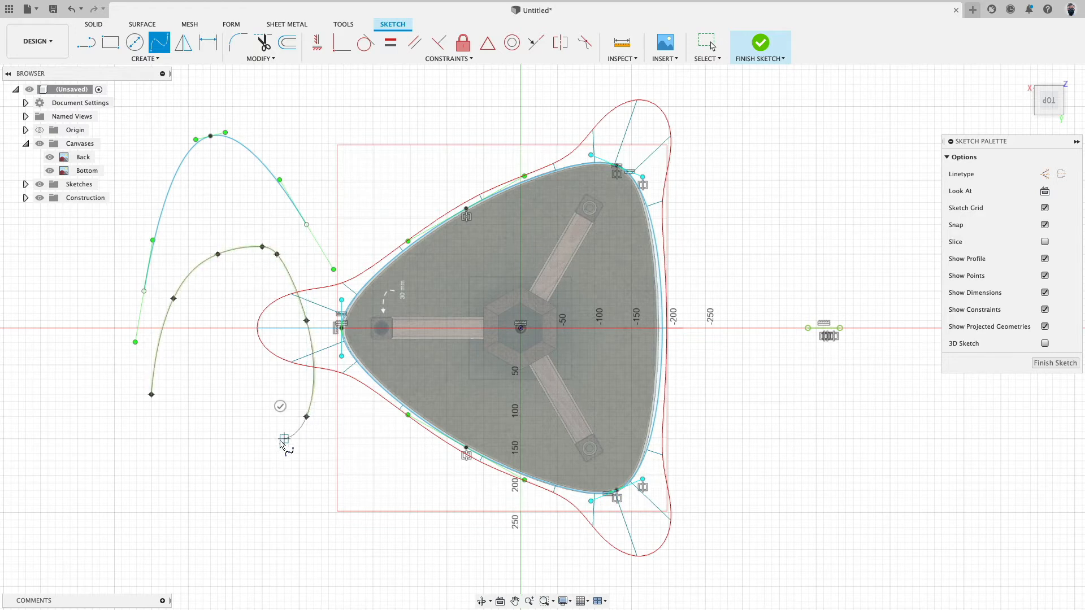
left_click(284, 439)
left_click(278, 412)
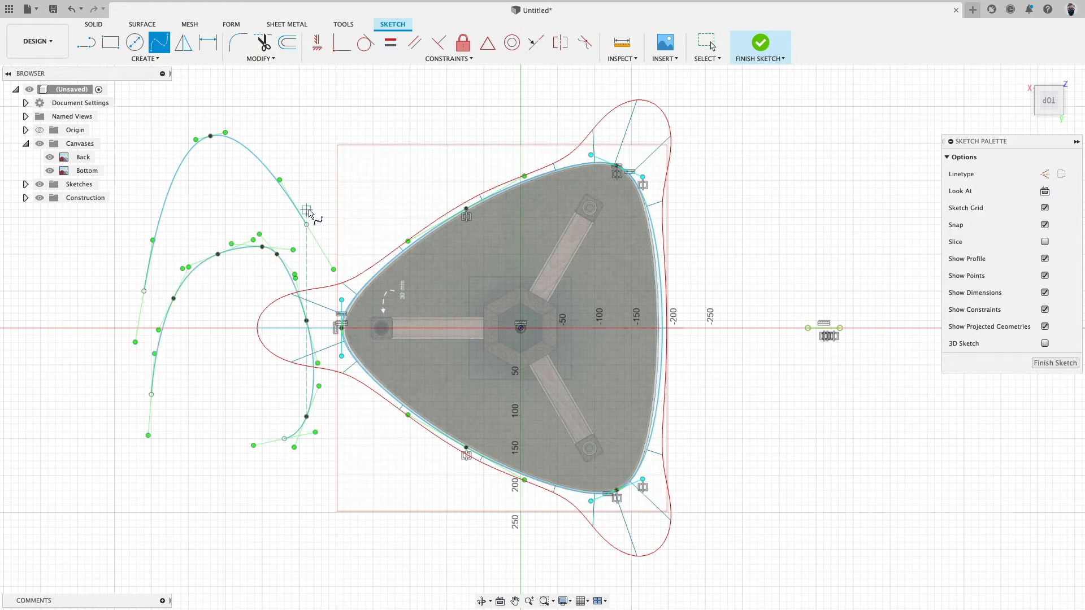
key("Escape")
left_click(282, 253)
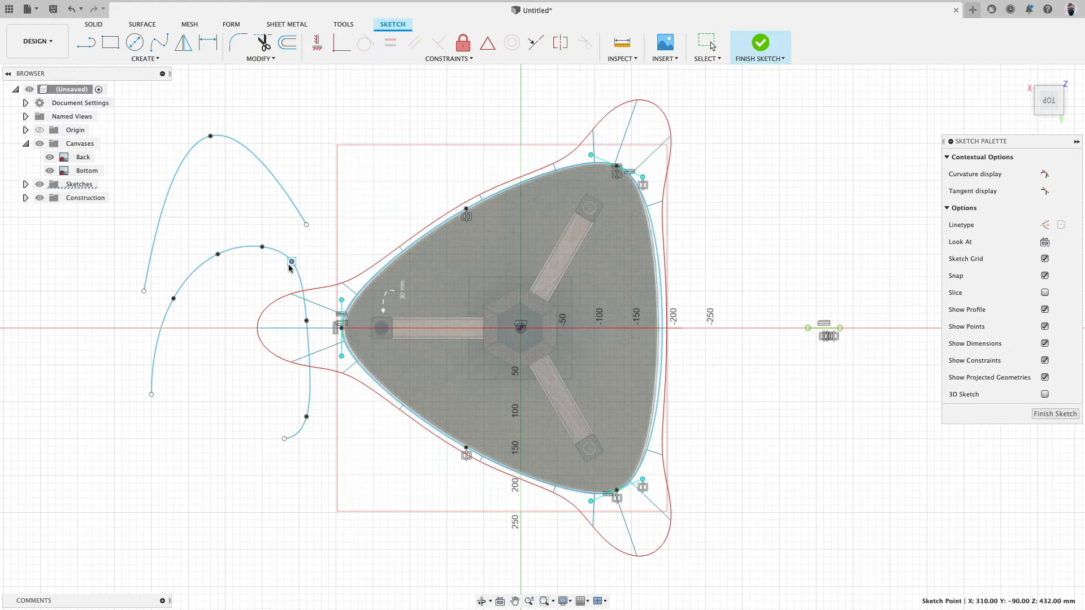
key("Escape")
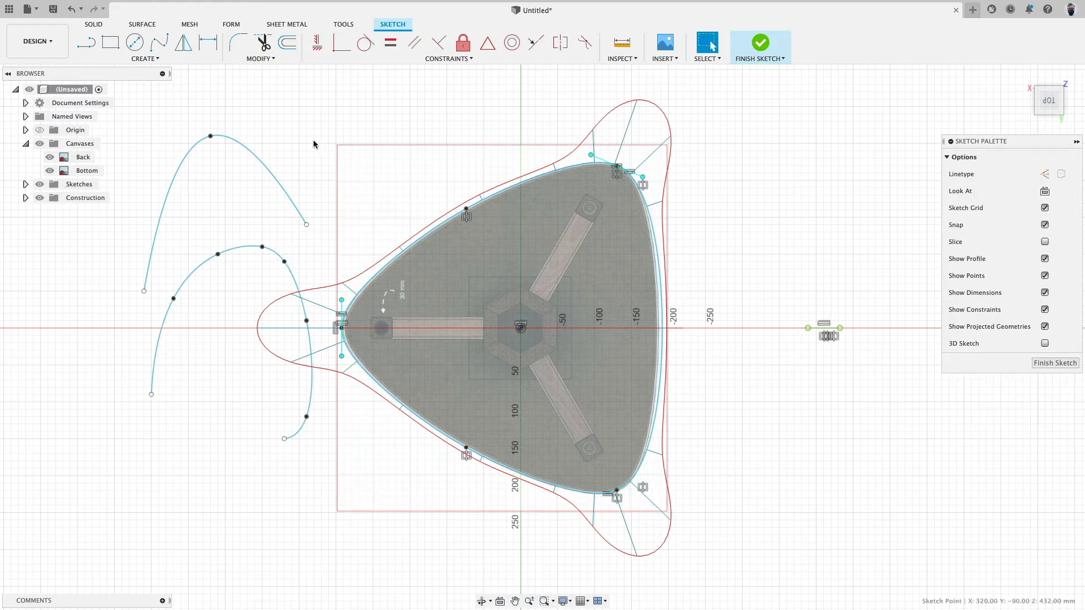
Turn on the curvature display for the three-point spline with density 20 and scale 1.000.
left_click(280, 195)
right_click(281, 191)
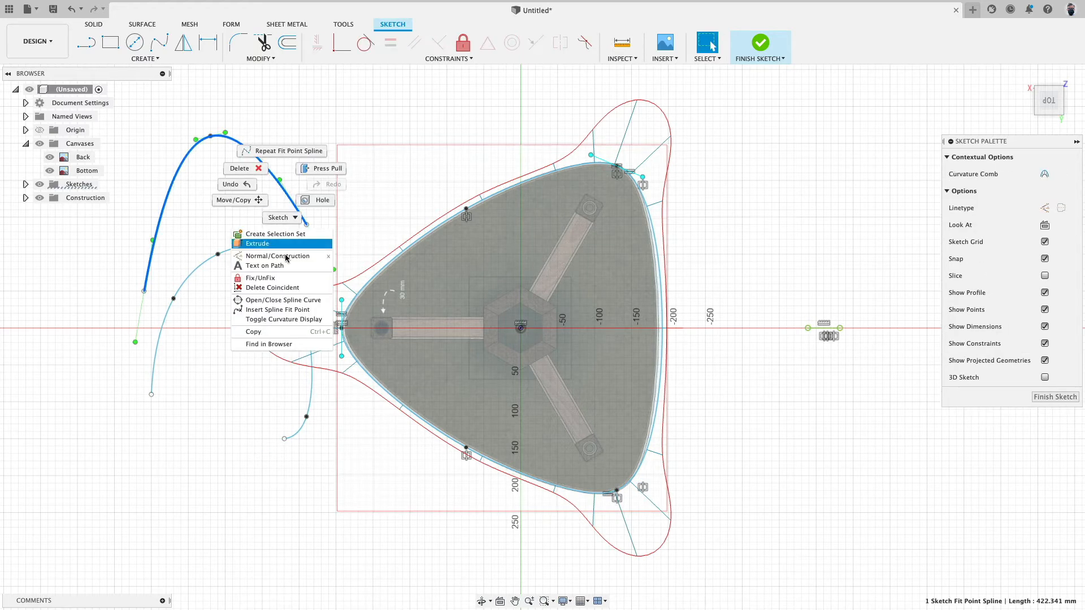
left_click(297, 320)
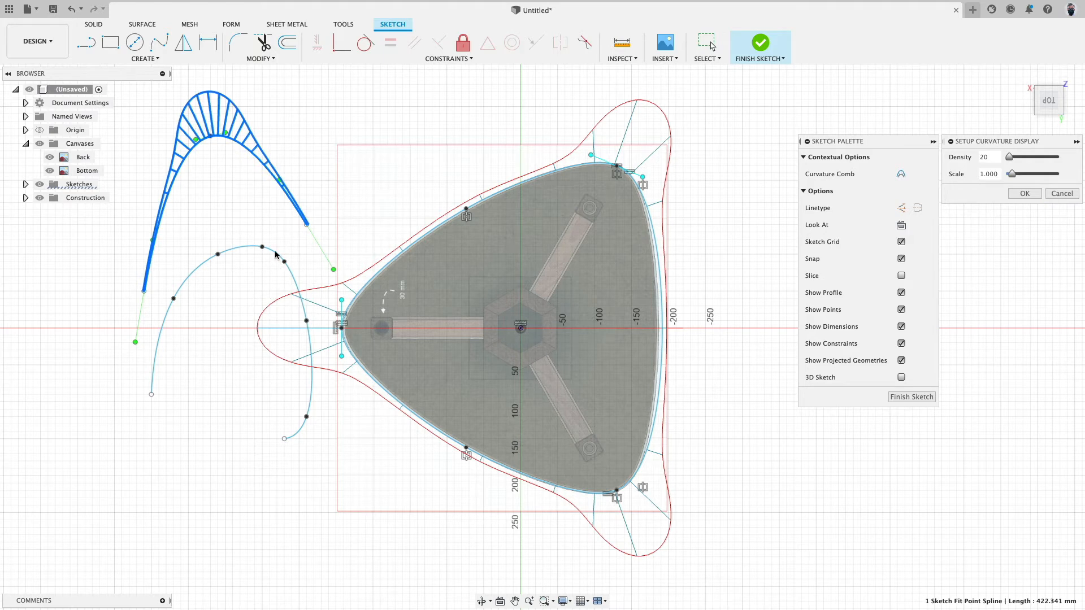
left_click(276, 252)
left_click(1025, 194)
Turn on the curvature display for the eight-point spline with density 20 and scale 1.000.
left_click(277, 252)
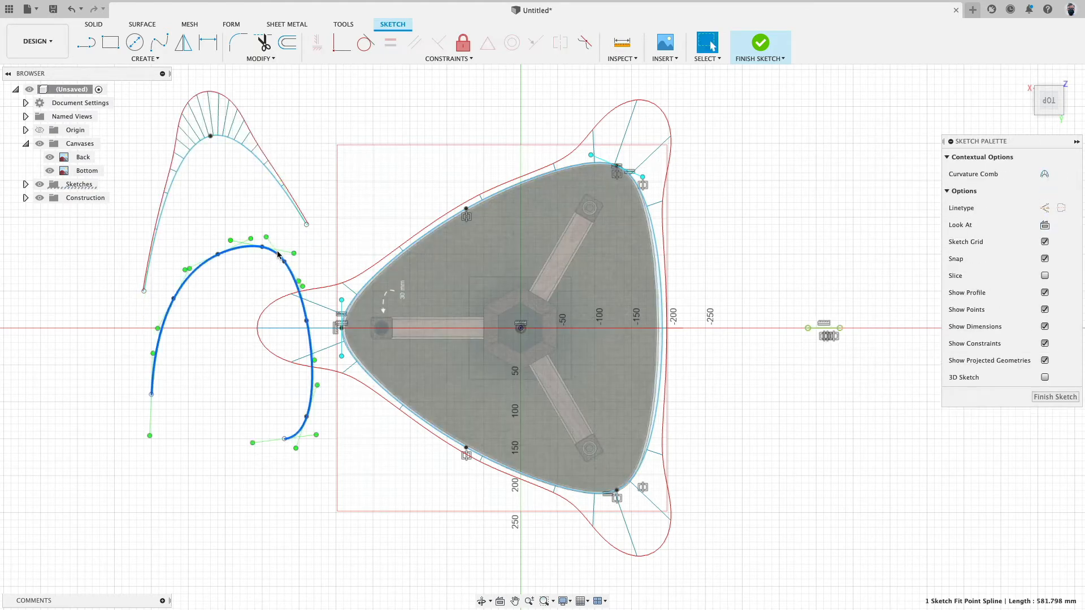
right_click(278, 254)
left_click(300, 381)
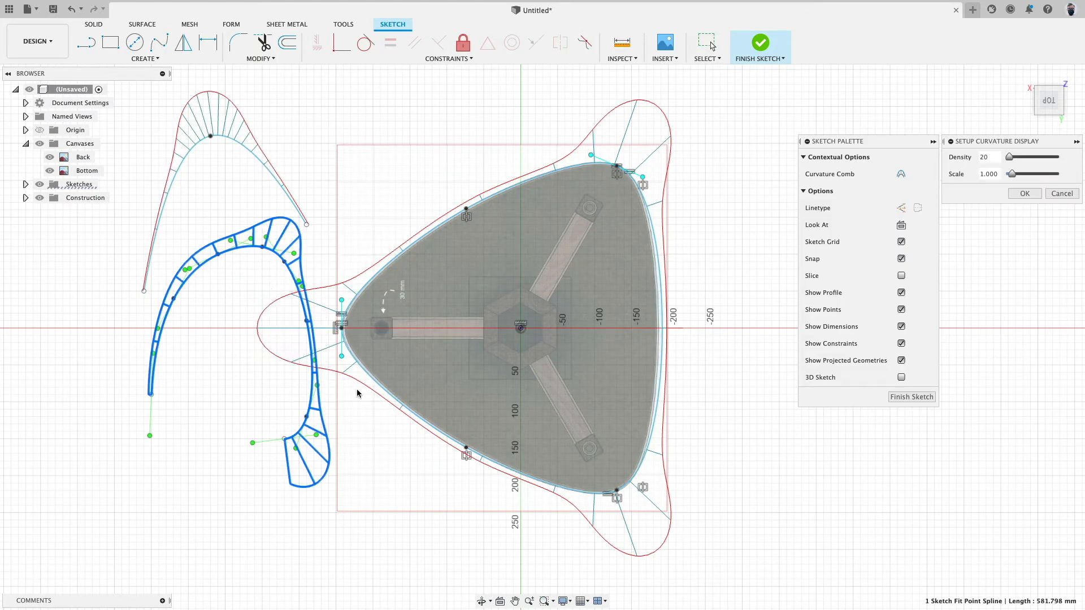
left_click(1026, 193)
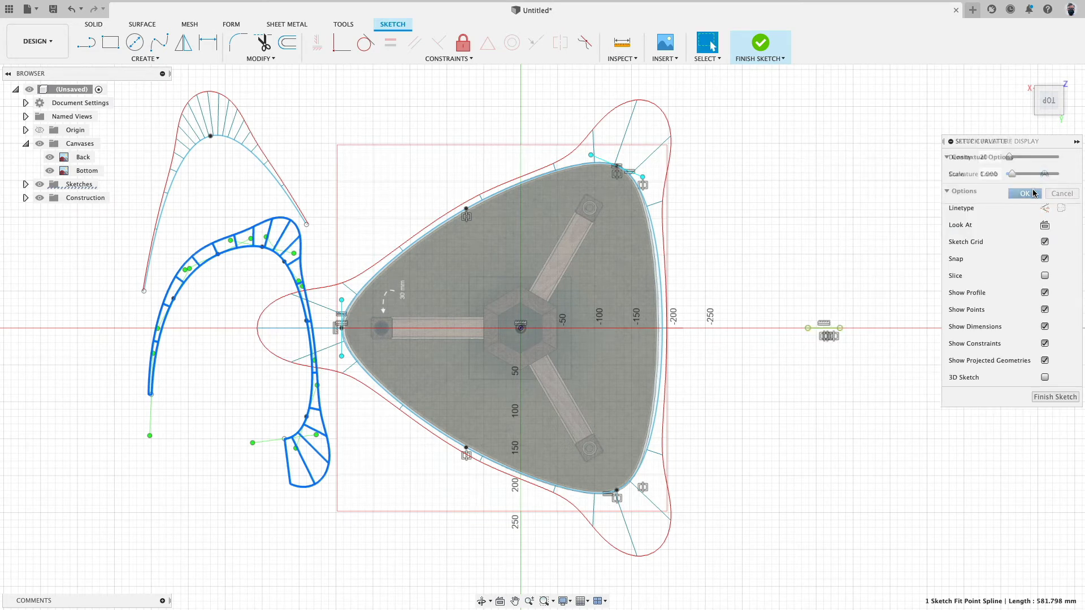
left_click(283, 234)
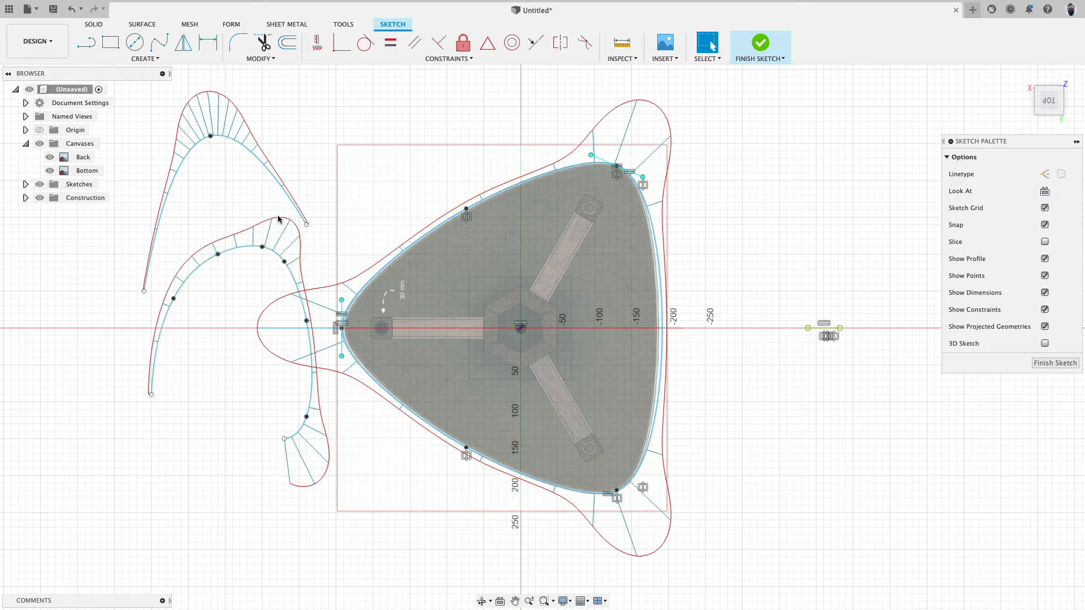
Simplify the eight-point sample spline by deleting surplus fit points, and move one remaining point up to the crown of the arch.
left_click(307, 416)
key("Delete")
left_click(306, 321)
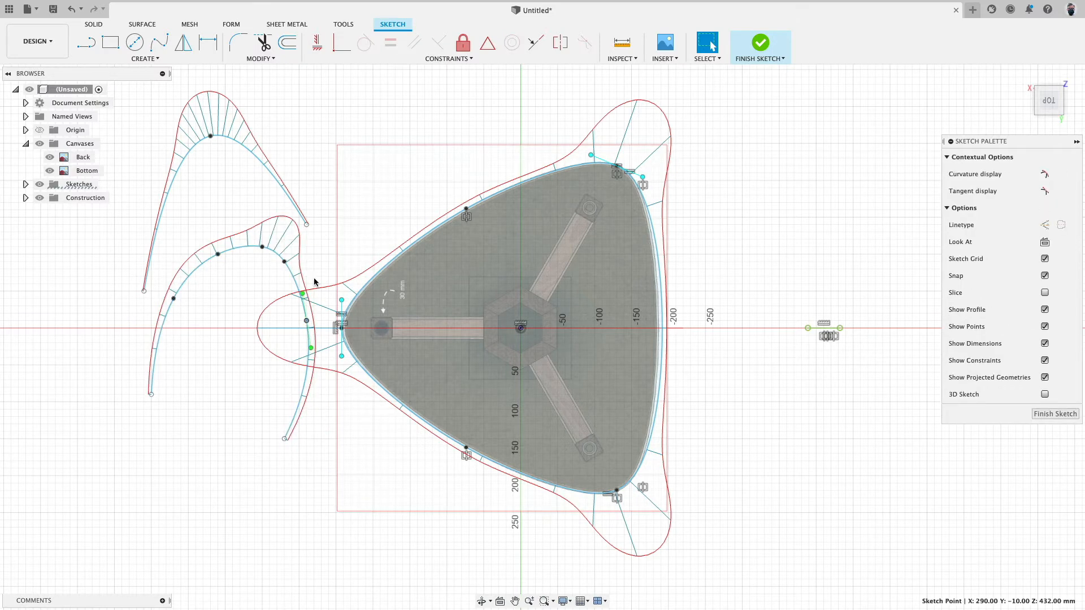
left_click(262, 247)
key("Delete")
left_click_drag(218, 255, 255, 233)
Delete both sample splines beside the tabletop.
left_click(256, 238)
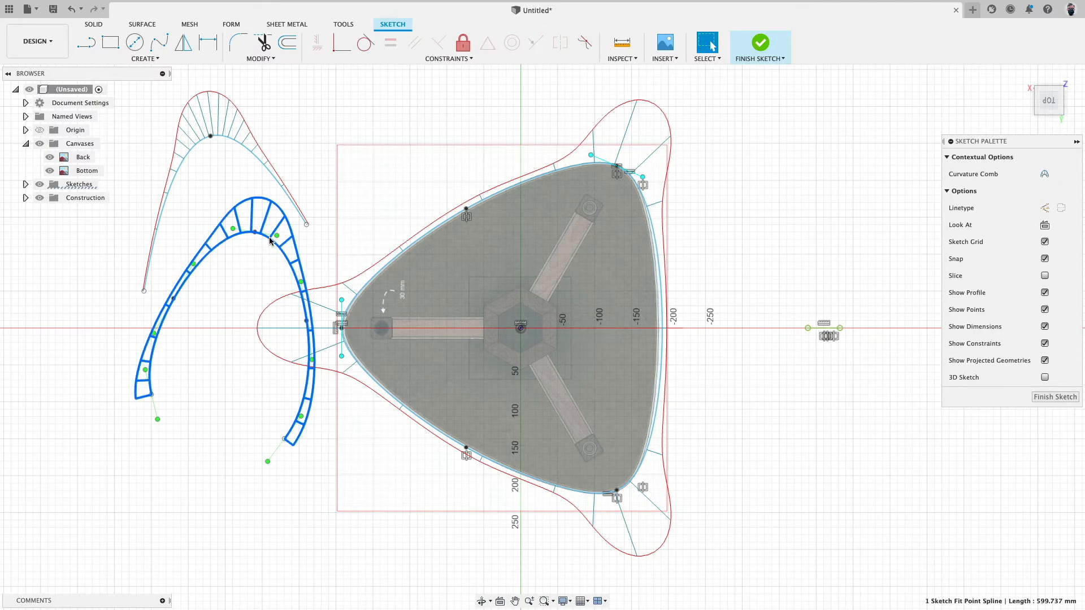
key("Delete")
left_click(250, 154)
key("Delete")
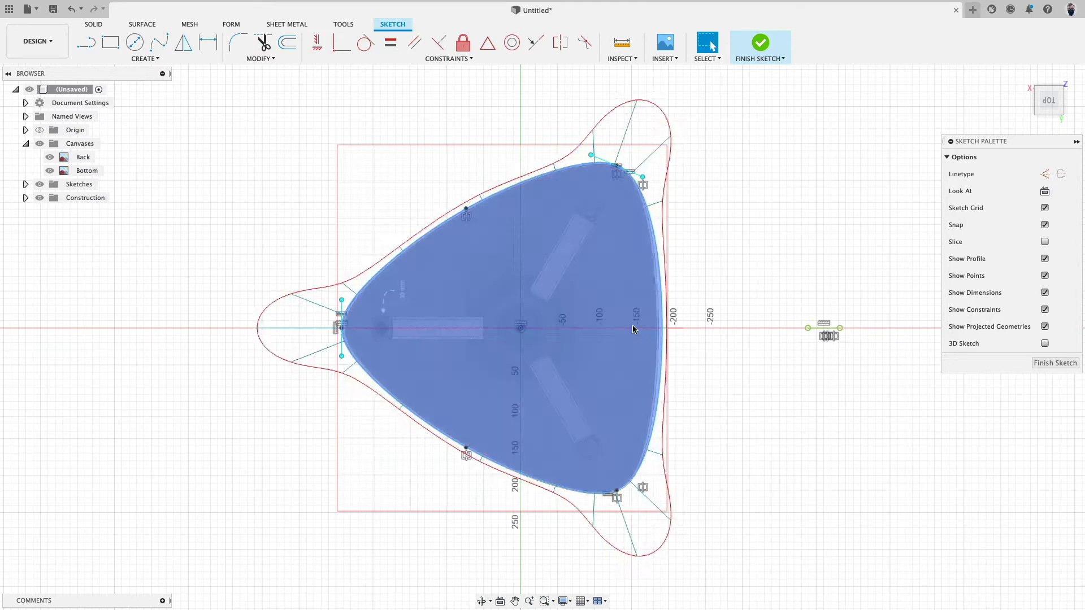
Insert a fit point midway along the tabletop spline's side opposite the tip, and align it horizontally with the origin.
left_click(662, 341)
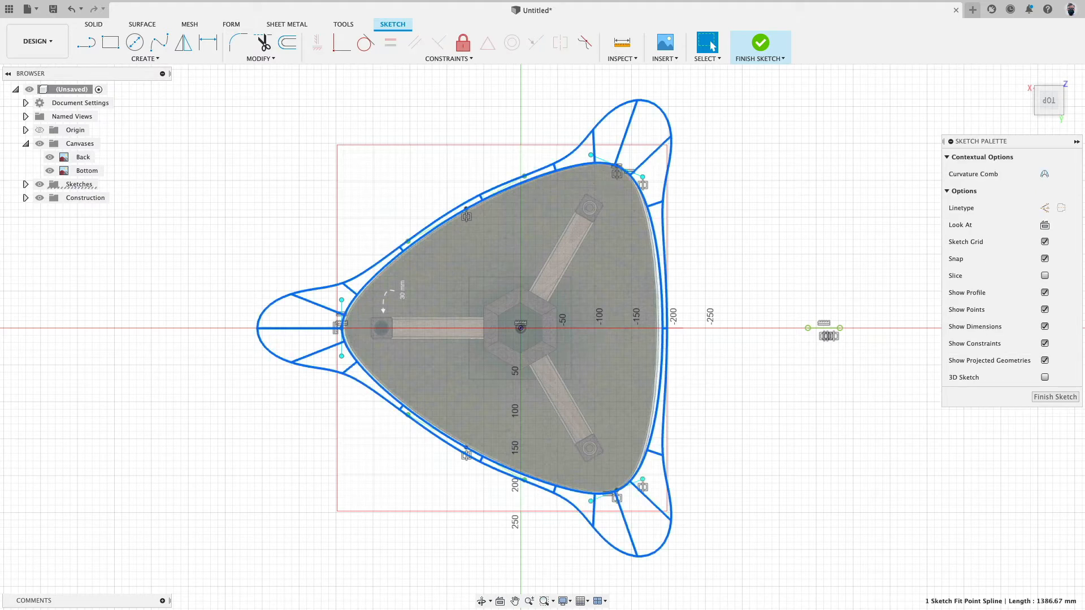
right_click(662, 341)
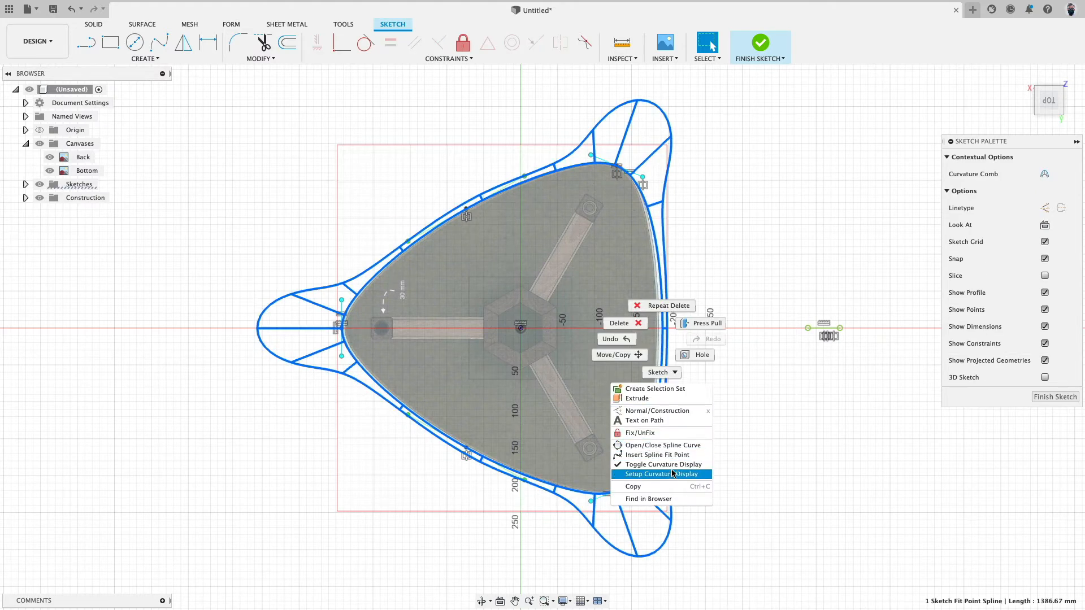
left_click(662, 464)
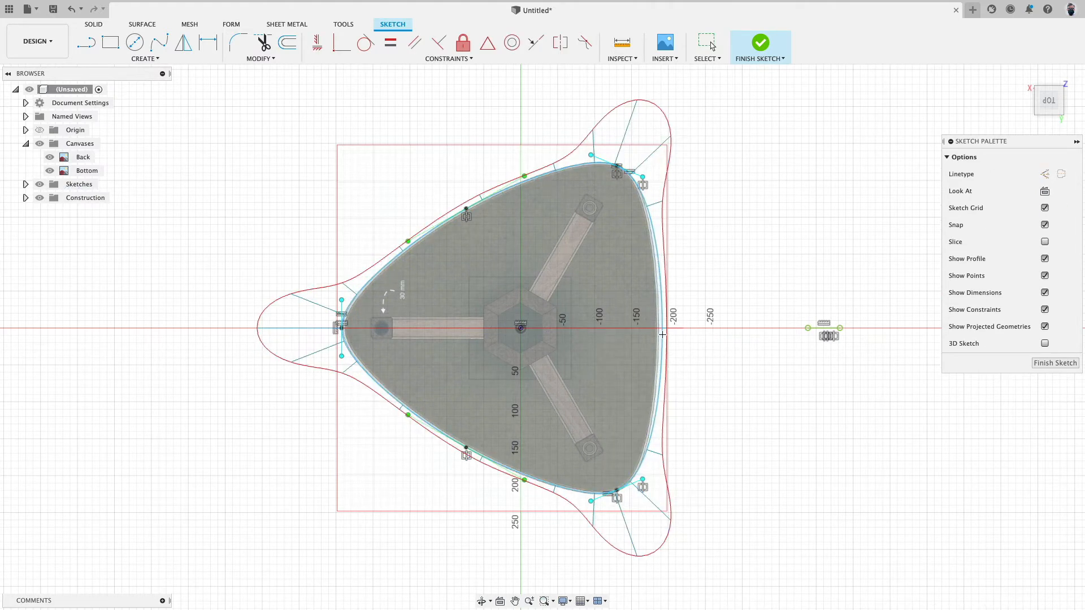
double_click(665, 335)
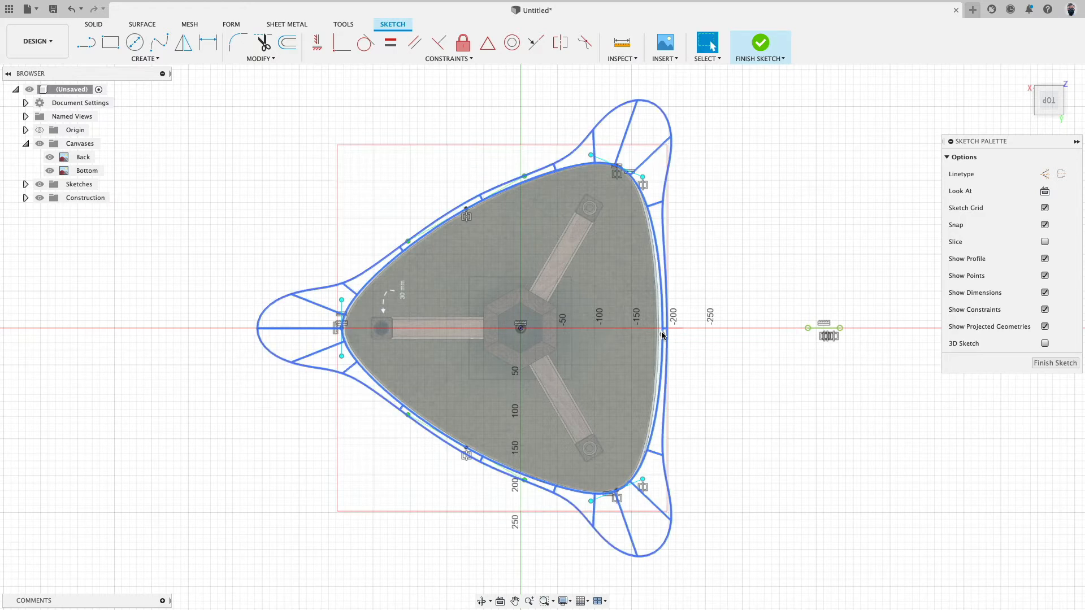
left_click(663, 336)
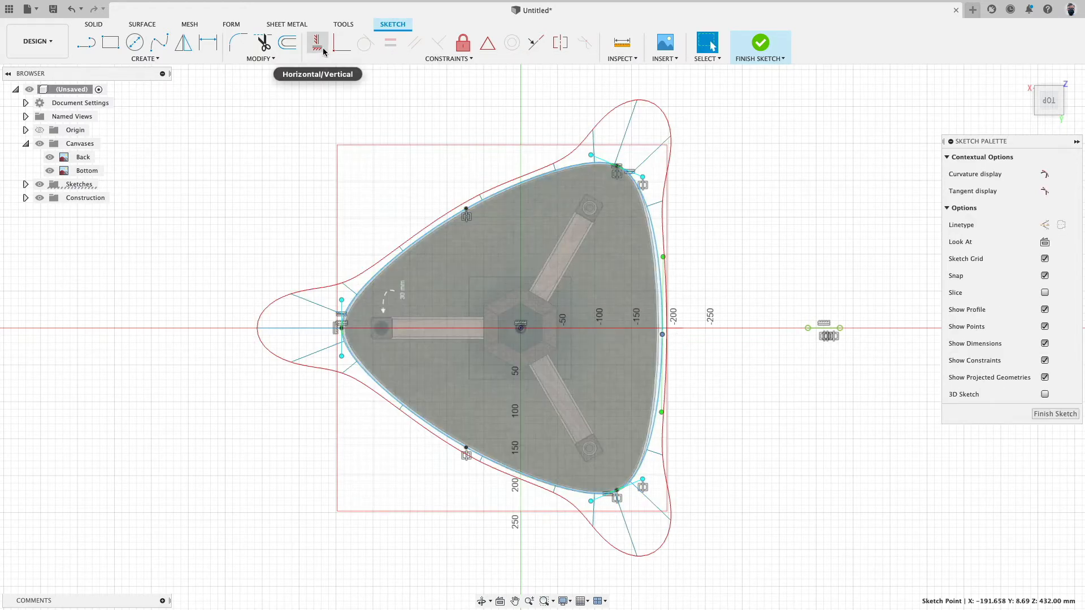
left_click(318, 44)
left_click(521, 328)
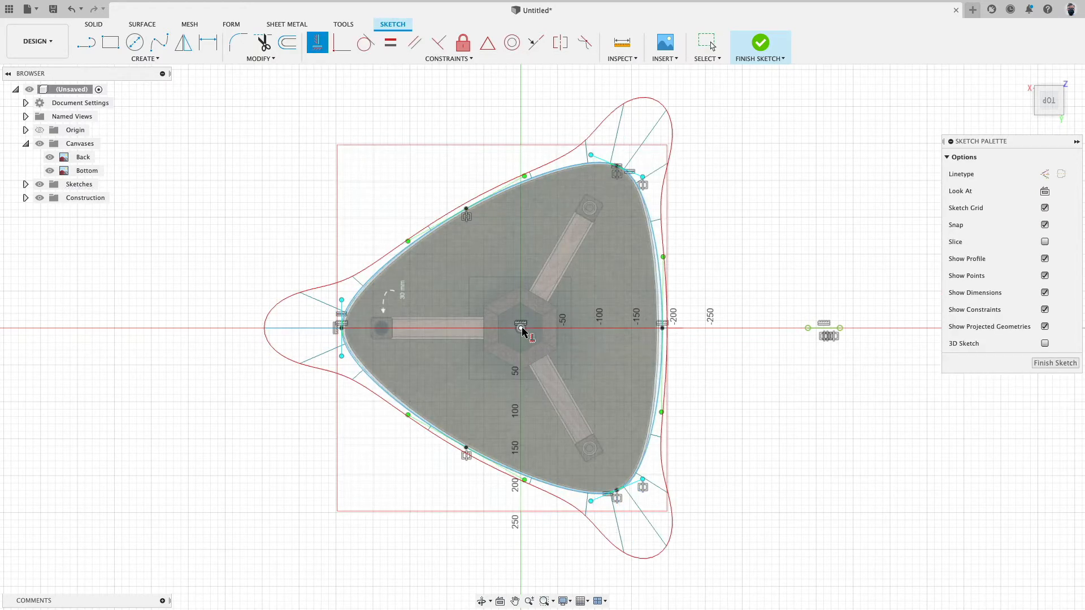
key("Escape")
Move the fit point midway along the side opposite the tip about 3.85 mm in X, onto the canvas edge.
scroll(650, 322, "up", 10)
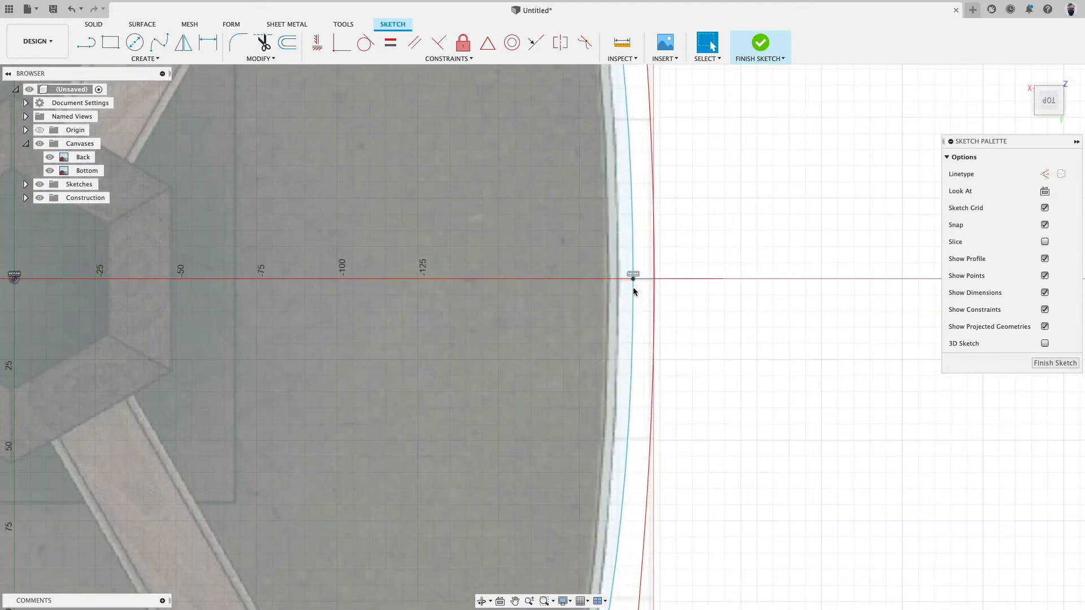
left_click(633, 279)
key("m")
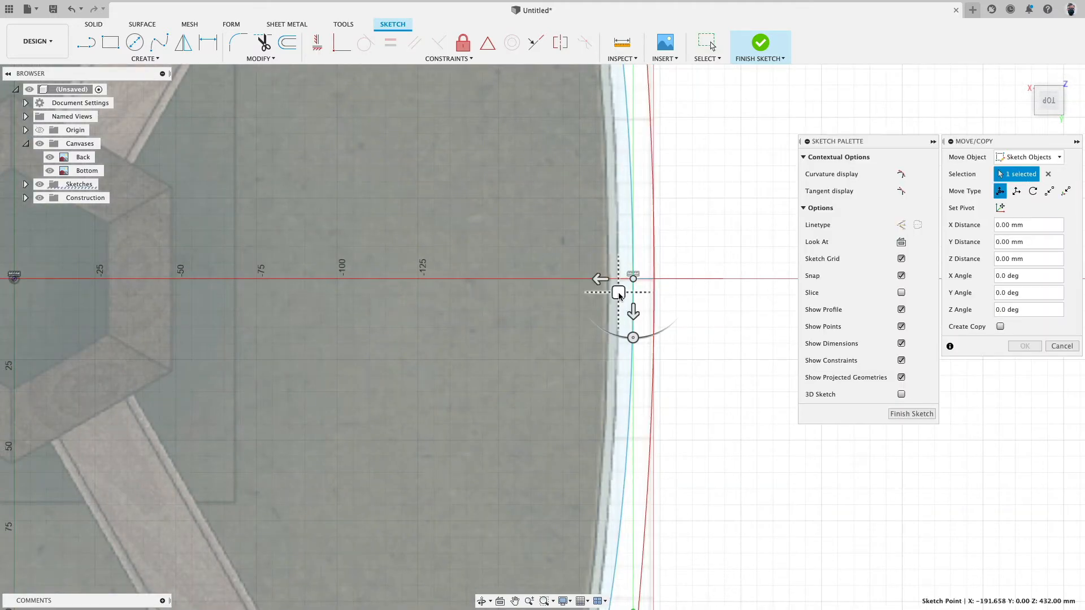
left_click_drag(603, 281, 589, 283)
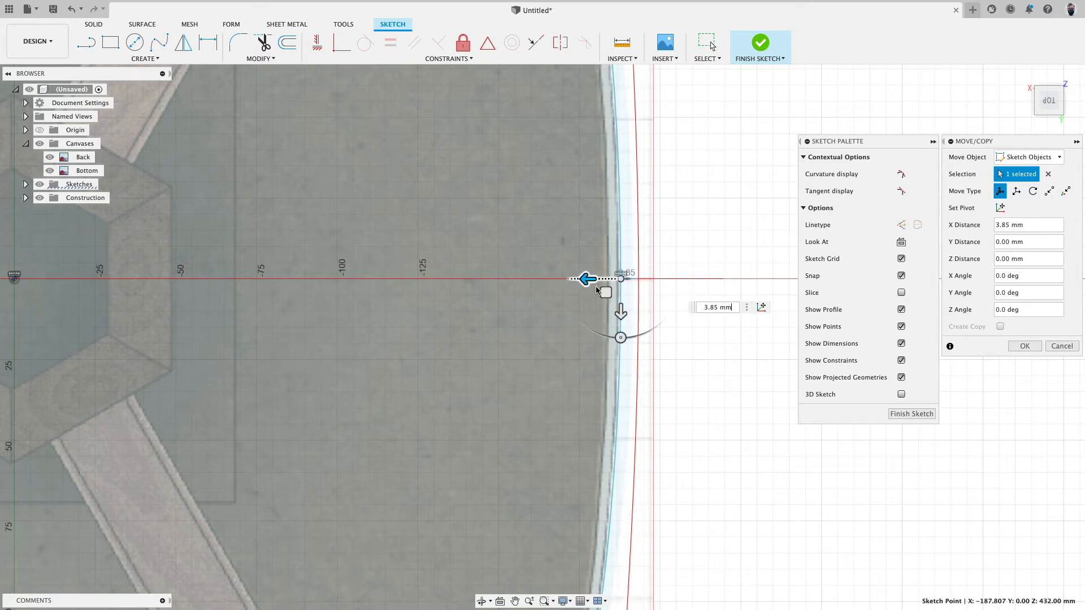
Move the fit point at the tabletop's rounded corner in negative X and Y by about -0.95 mm in X and -1.33 mm in Y.
scroll(596, 286, "down", 5)
scroll(608, 304, "down", 5)
scroll(590, 109, "up", 10)
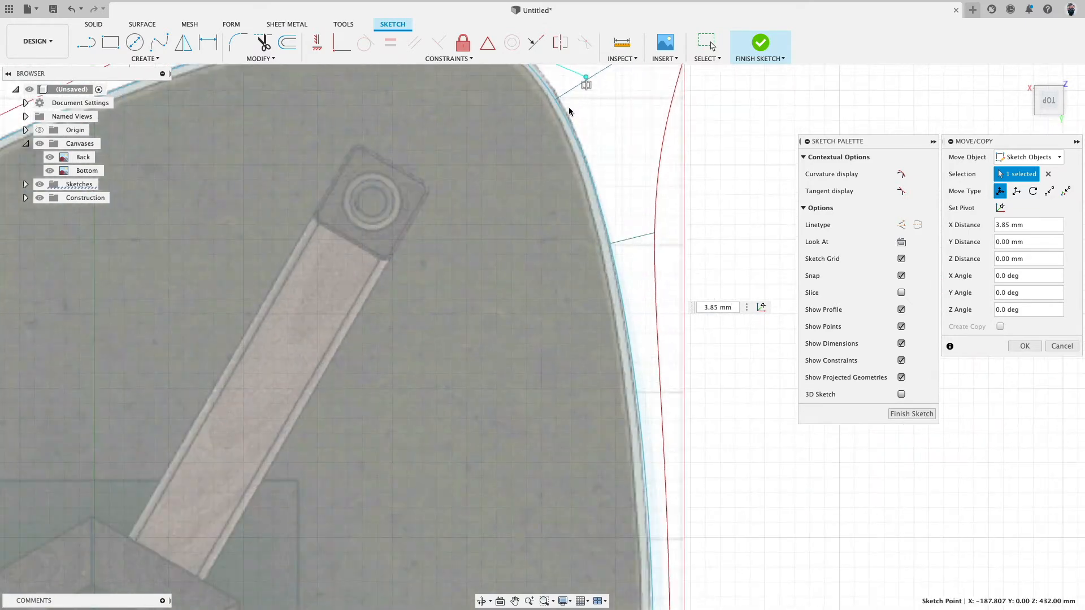
middle_click_drag(573, 156, 660, 343)
left_click(569, 220)
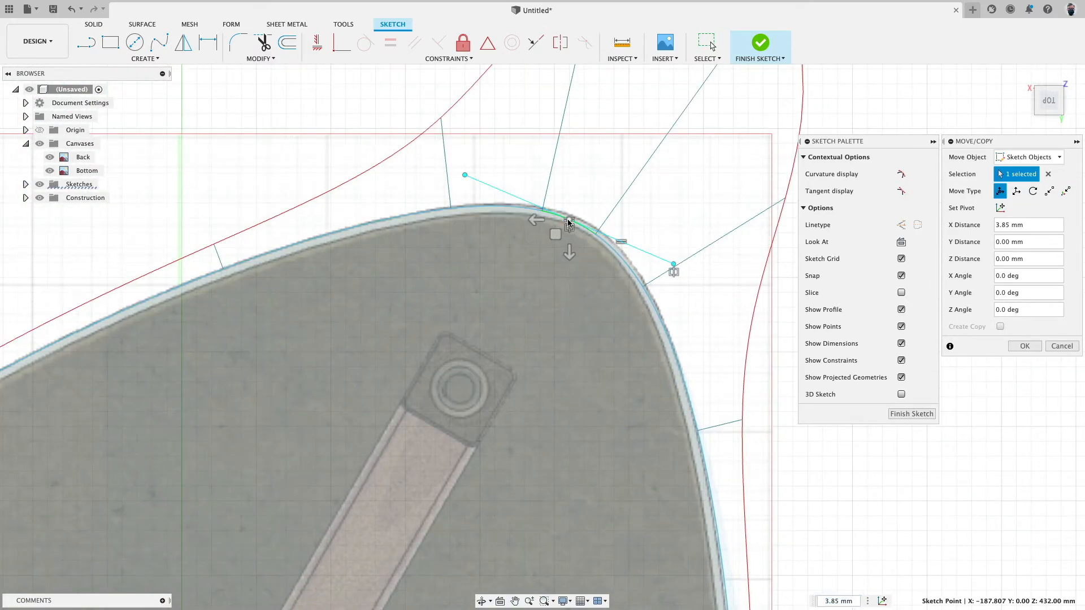
left_click_drag(561, 232, 564, 229)
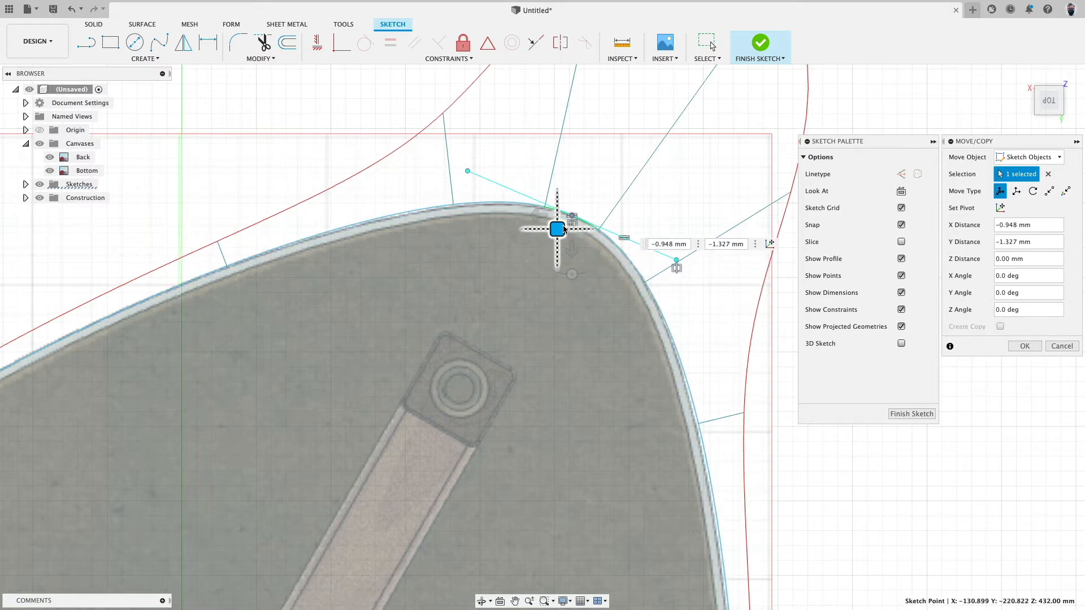
Move the fit point at the tabletop's tip on the X axis by about -1.1 mm in X and accept the moves.
scroll(497, 335, "down", 5)
mouse_move(425, 423)
middle_mouse_down()
mouse_move(508, 334)
mouse_move(767, 158)
middle_mouse_up()
scroll(315, 349, "up", 5)
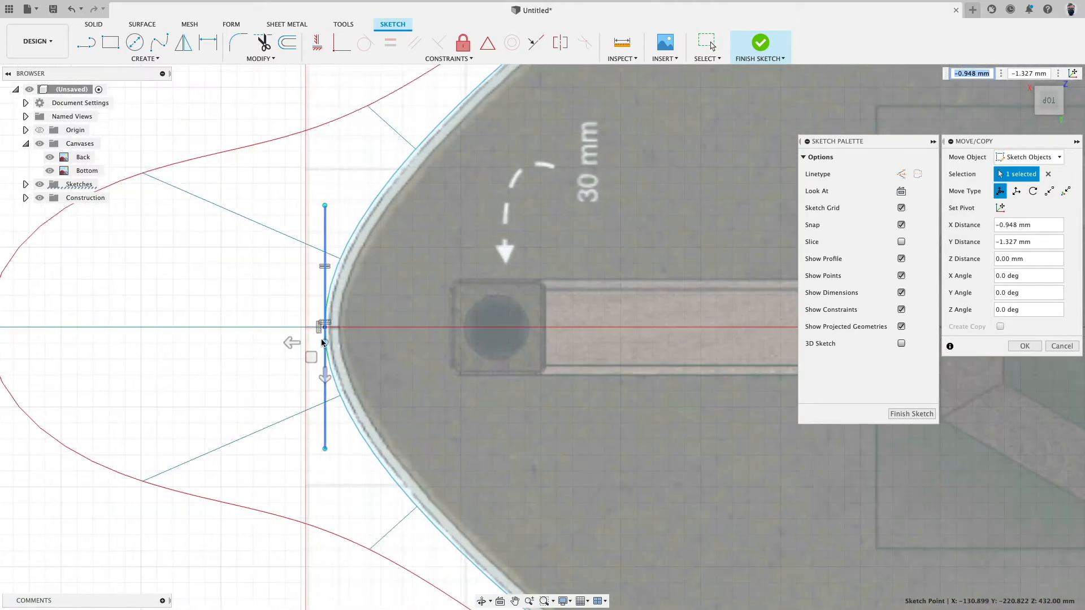
scroll(322, 340, "up", 5)
left_click(329, 316)
left_click_drag(300, 317, 298, 314)
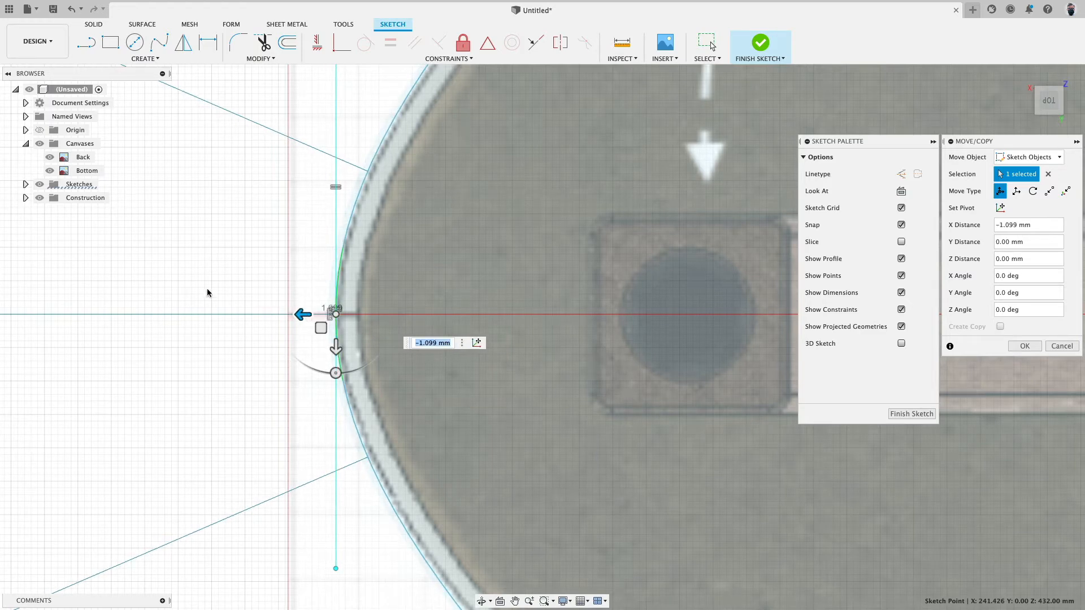
scroll(286, 412, "down", 5)
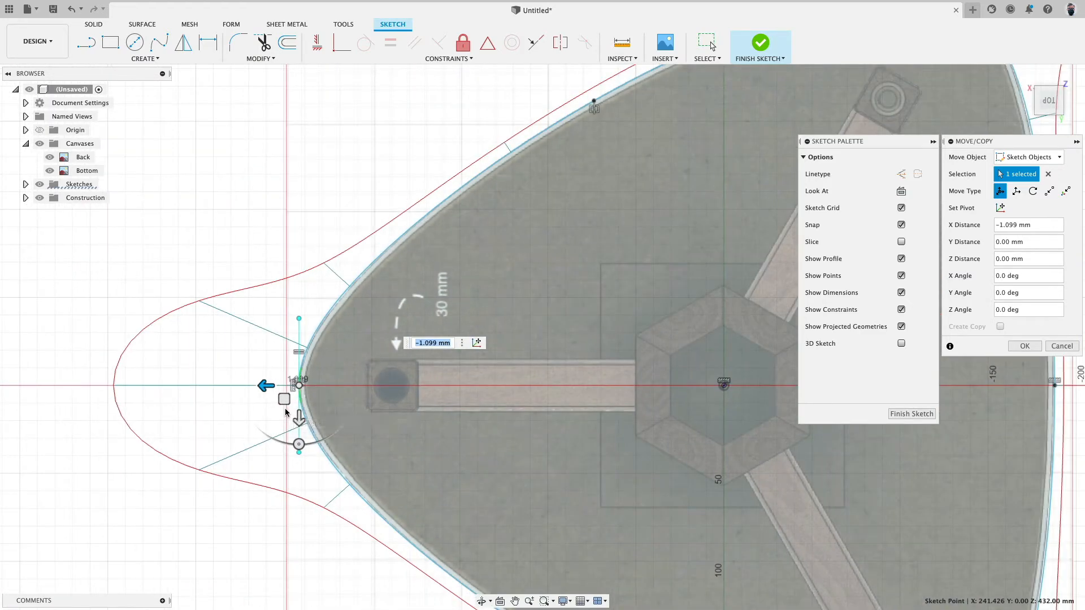
scroll(284, 418, "down", 6)
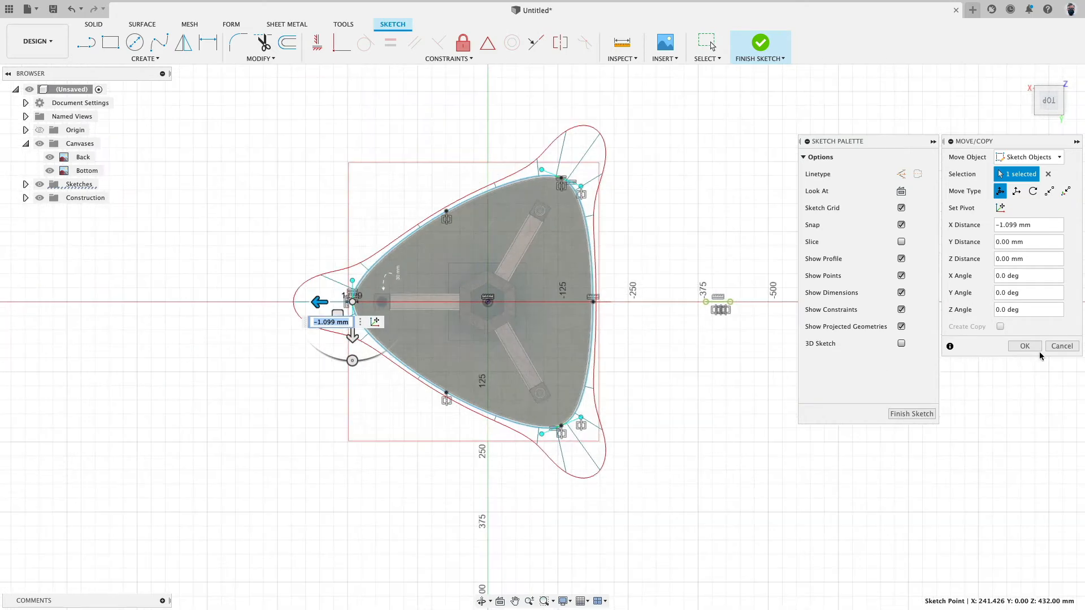
left_click(1039, 349)
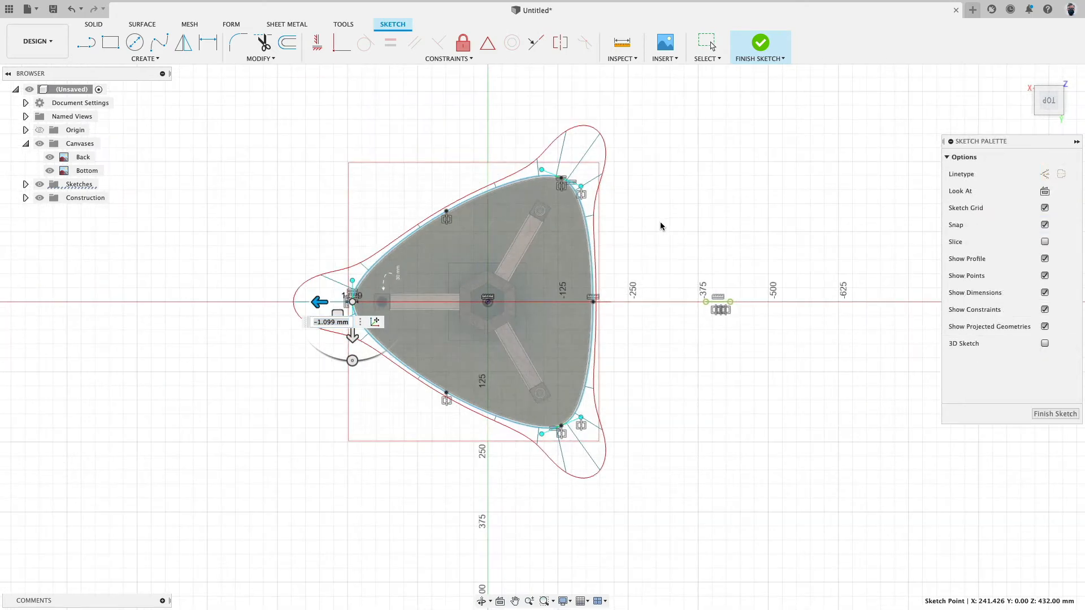
Turn off the curvature display for the tabletop spline.
scroll(691, 139, "up", 1)
left_click(764, 49)
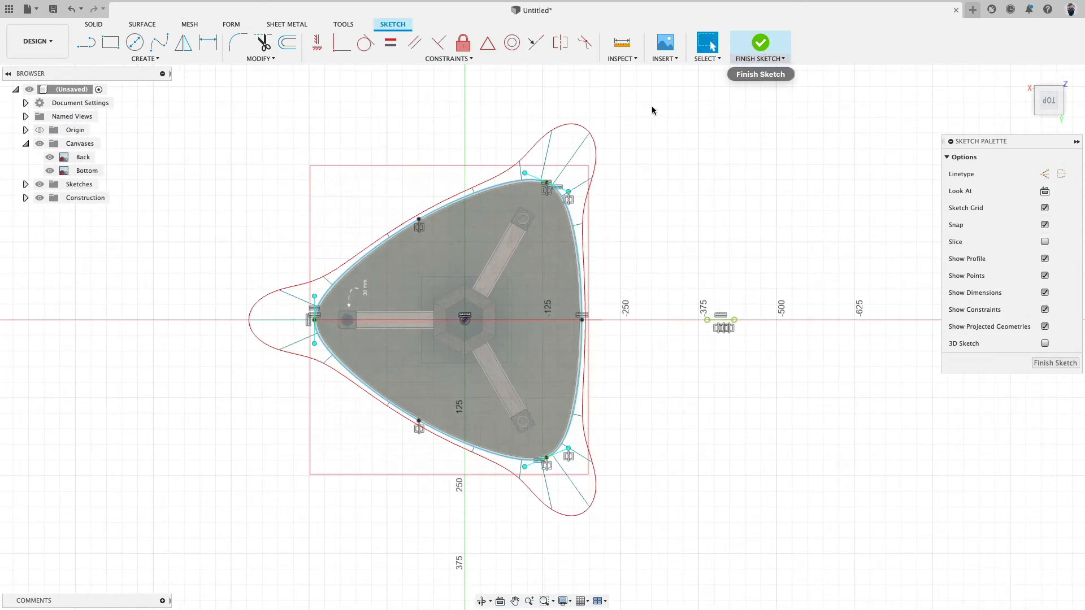
left_click(477, 190)
right_click(476, 190)
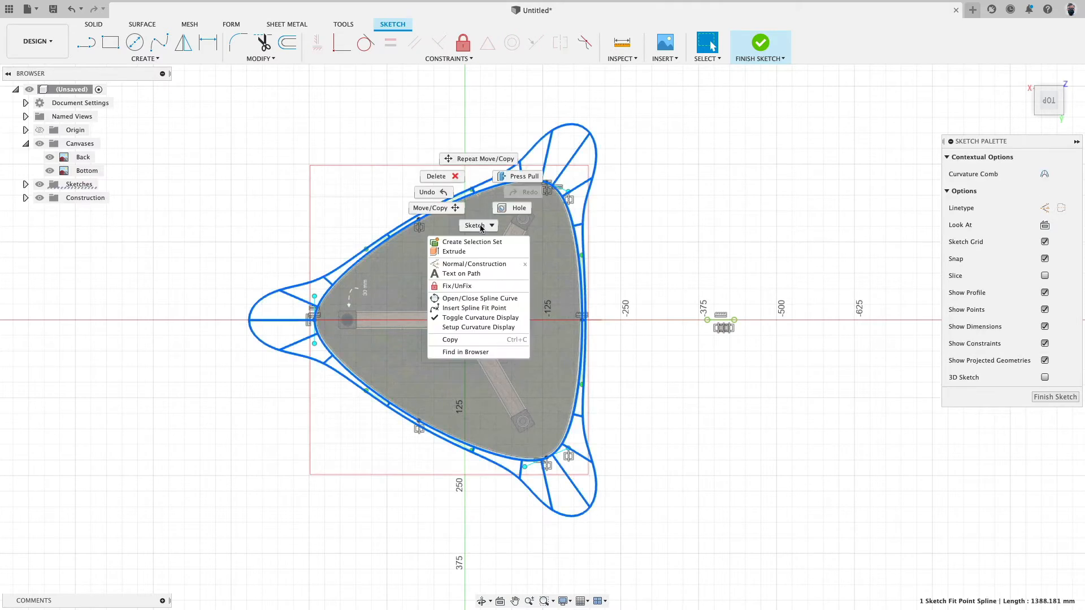
left_click(489, 317)
left_click(632, 258)
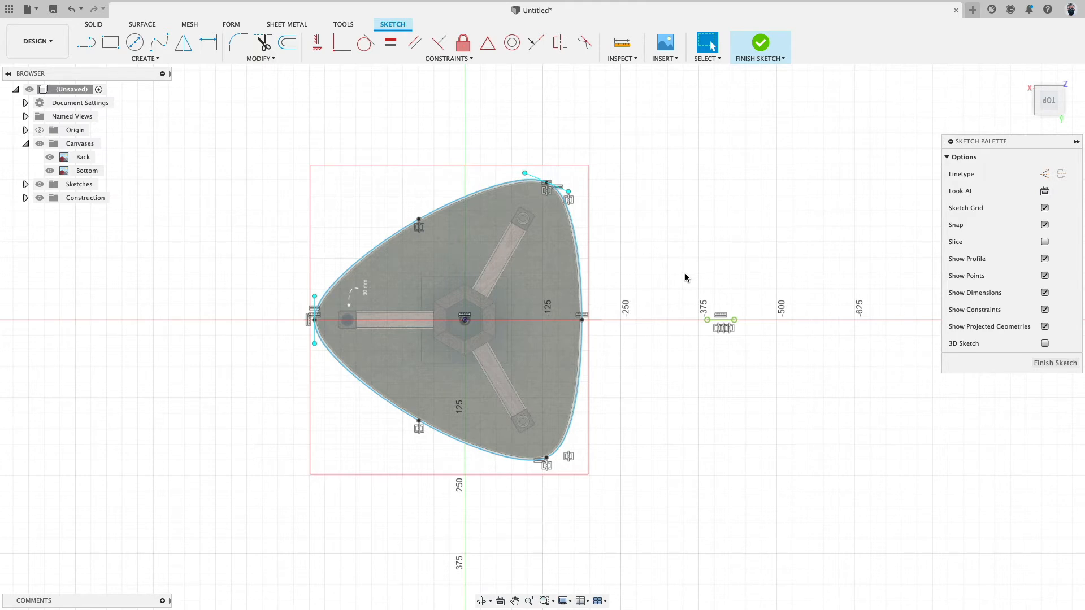
Finish the sketch and extrude the tabletop profile 20 mm upward as a new body.
left_click(760, 41)
mouse_move(666, 116)
middle_mouse_down("shift")
mouse_move(649, 170)
mouse_move(663, 88)
mouse_move(644, 252)
mouse_move(659, 266)
middle_mouse_up("shift")
scroll(274, 181, "up", 5)
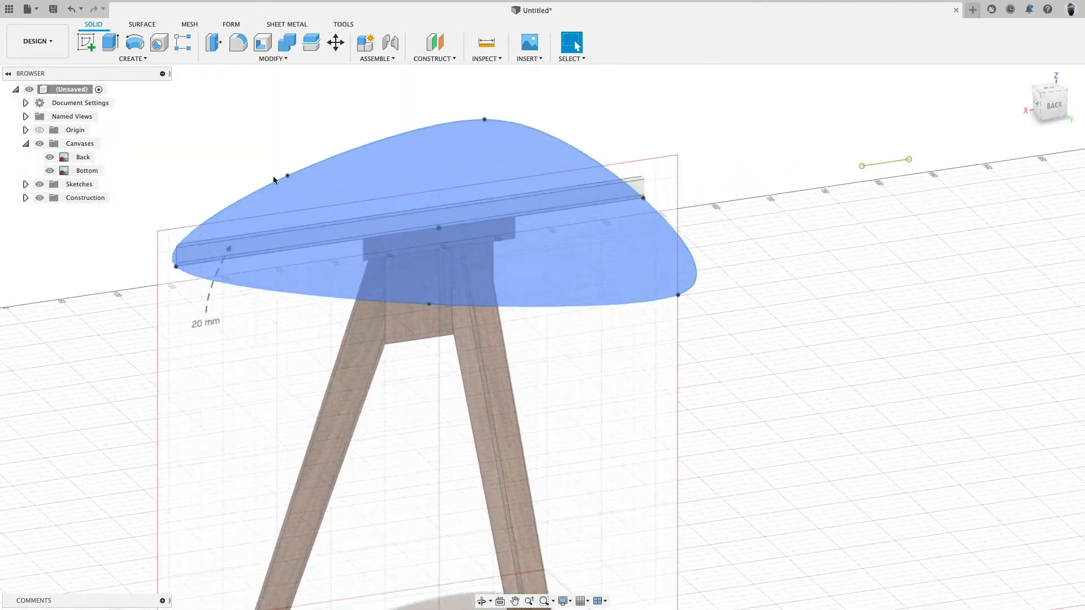
scroll(300, 151, "up", 5)
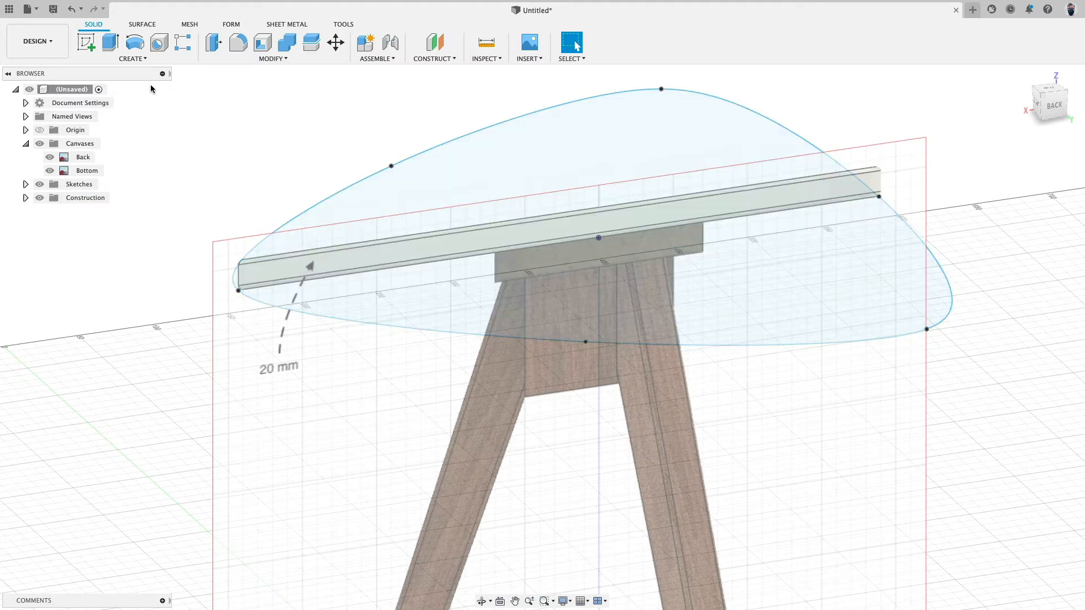
left_click(145, 59)
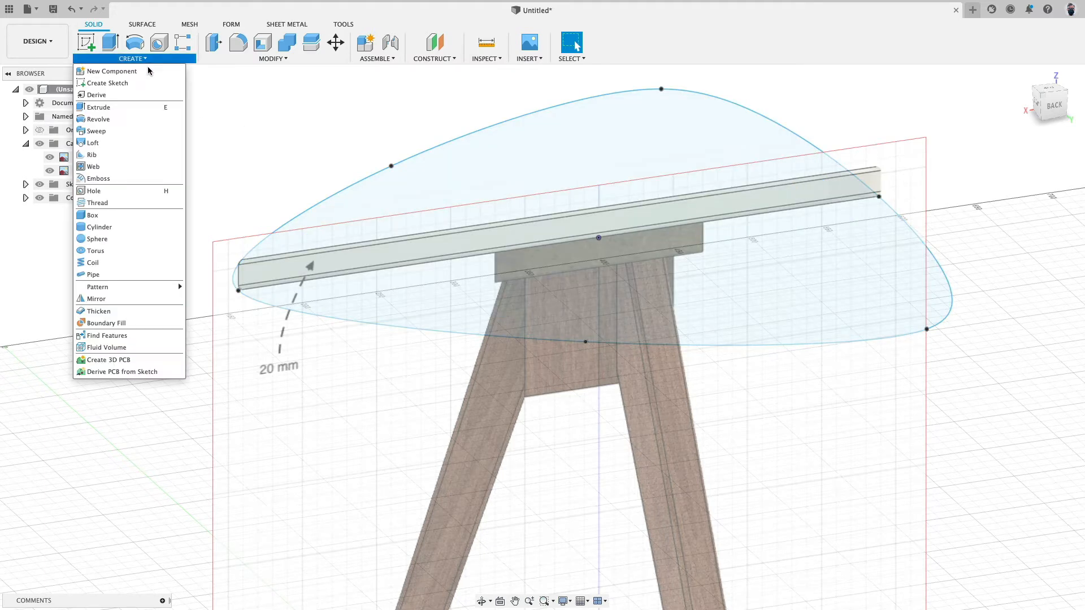
left_click(140, 109)
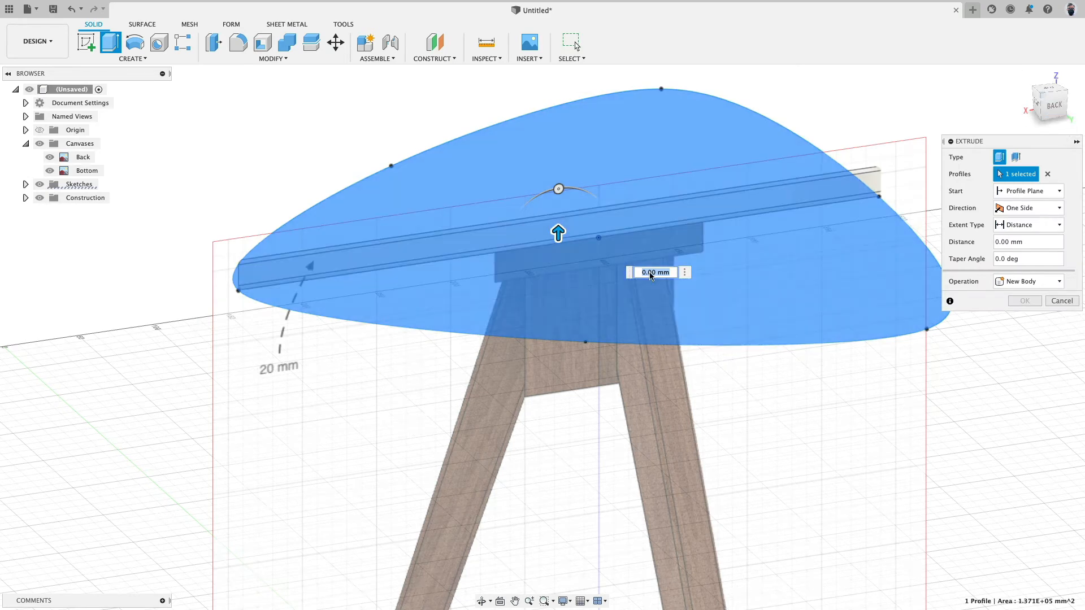
type("20")
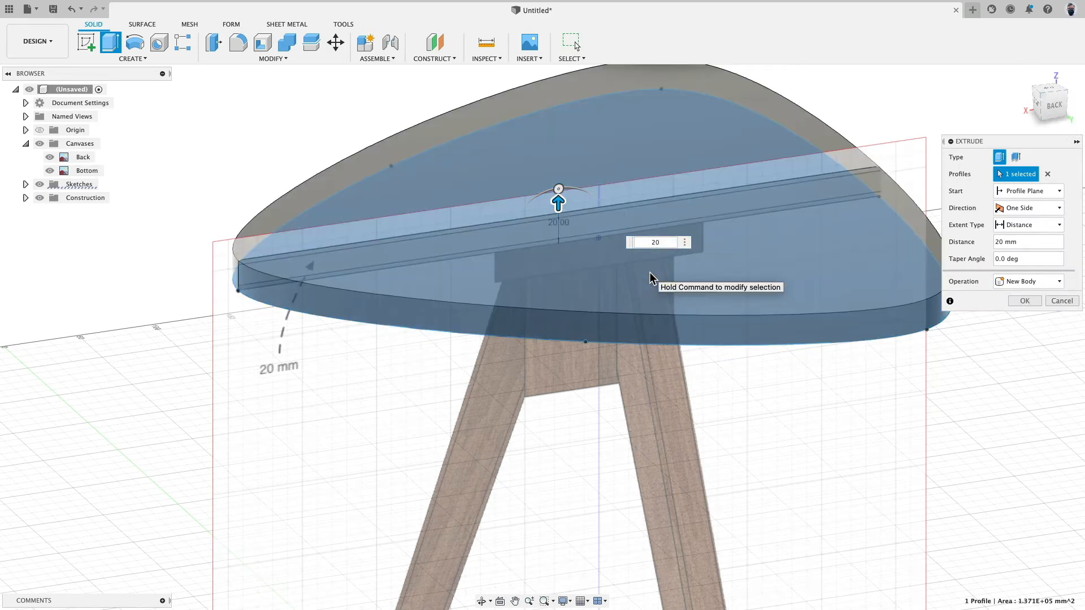
key("Return")
Hide the canvases and sketches, and dissolve the tabletop's extrude feature.
scroll(650, 277, "up", 2)
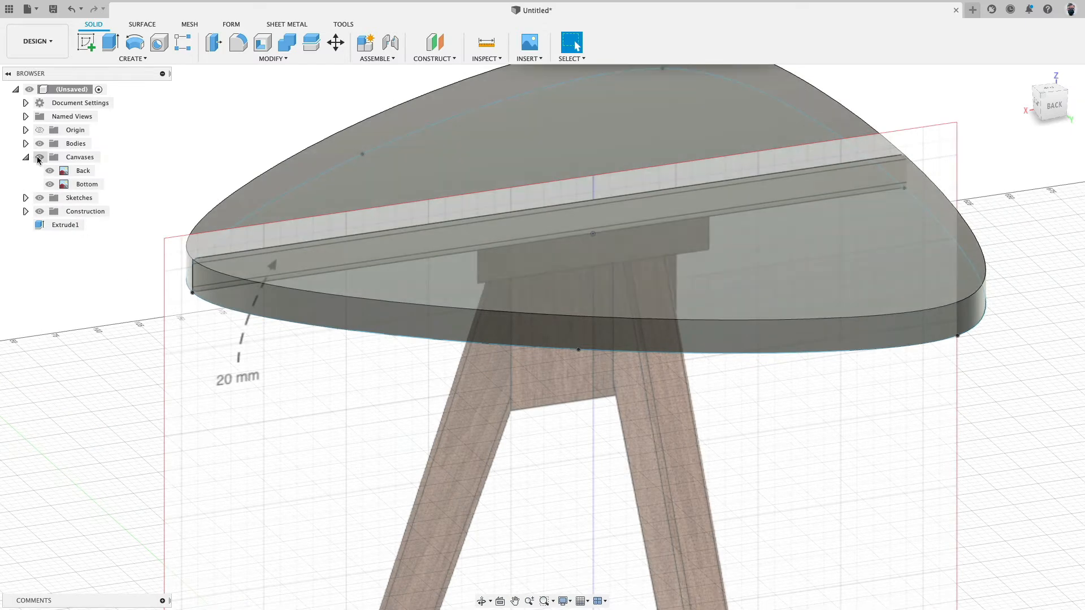
left_click(40, 157)
scroll(140, 384, "down", 3)
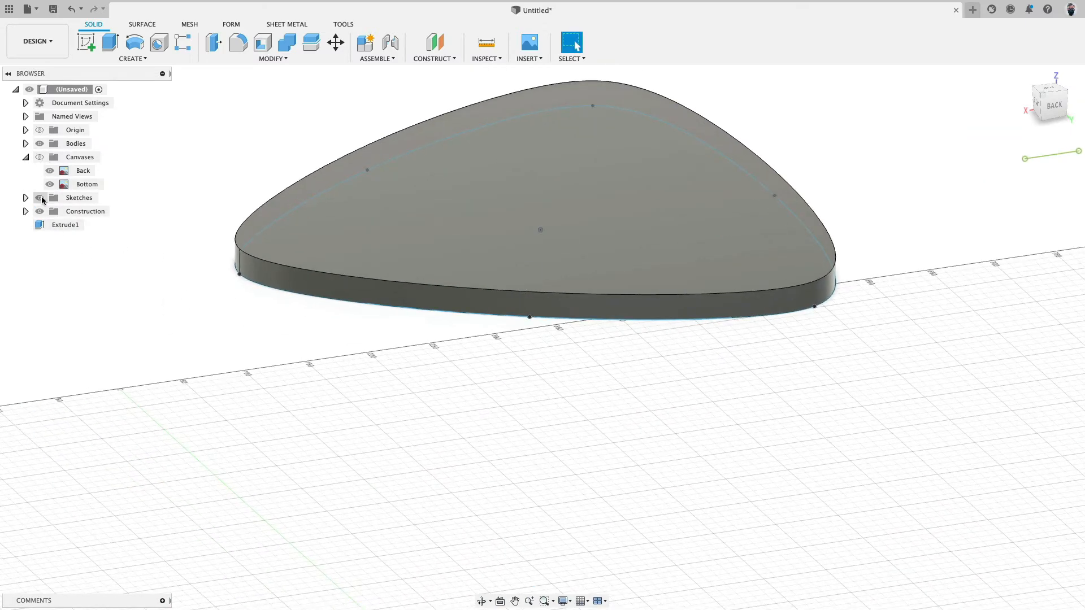
left_click(40, 198)
right_click(67, 226)
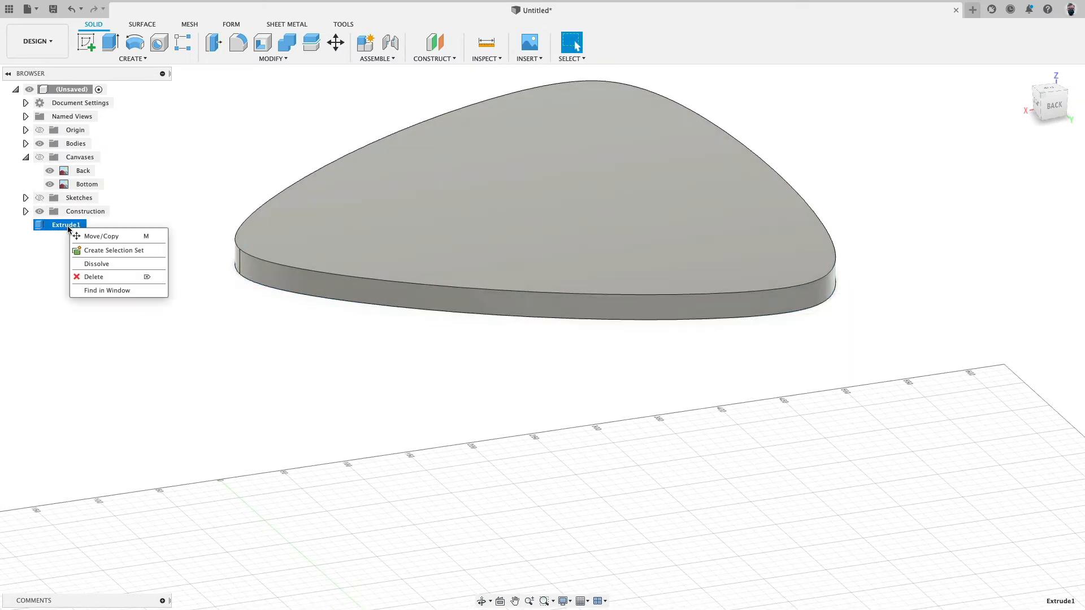
left_click(85, 275)
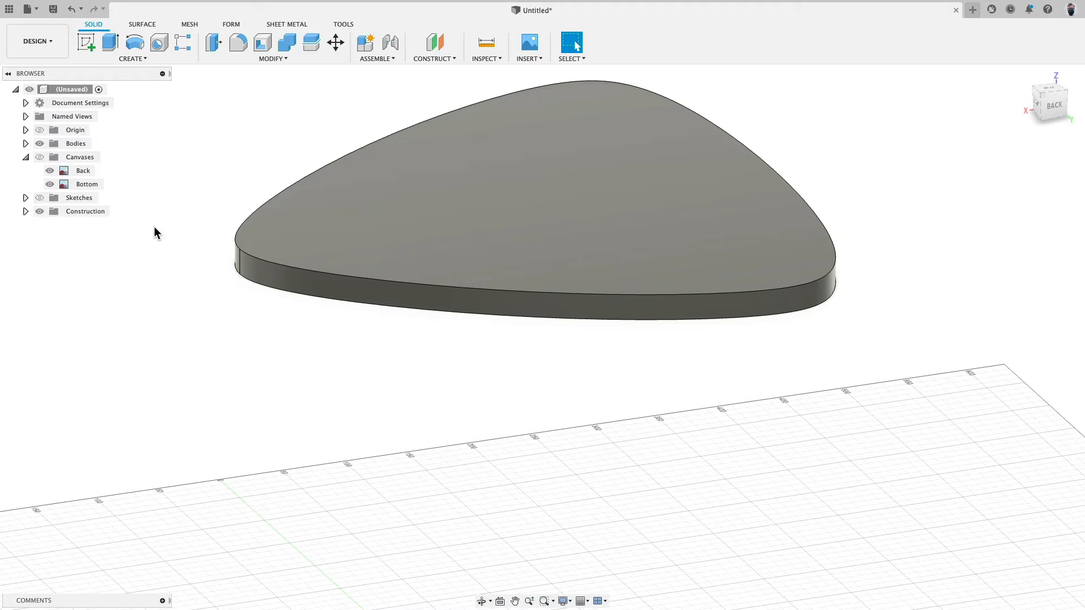
Fillet the tabletop's upper edge with a constant 4 mm radius.
left_click(234, 236)
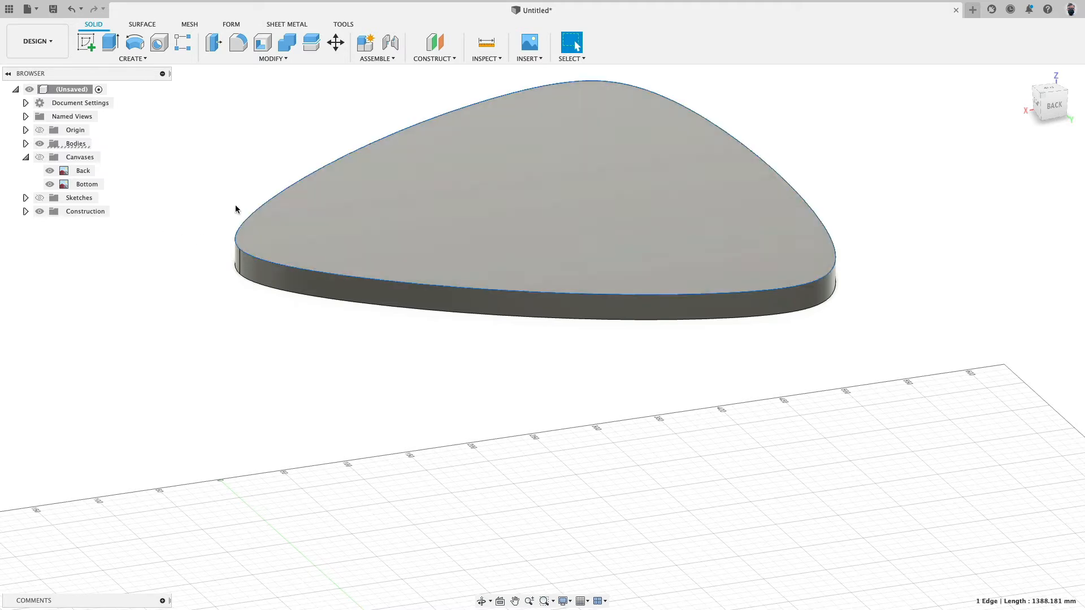
left_click(236, 52)
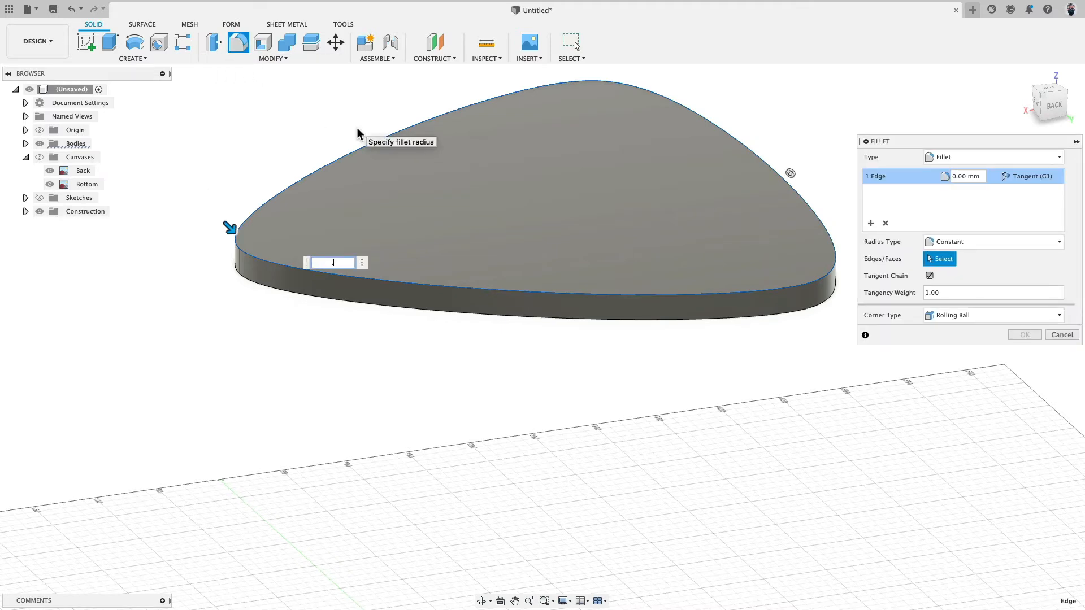
type(".2")
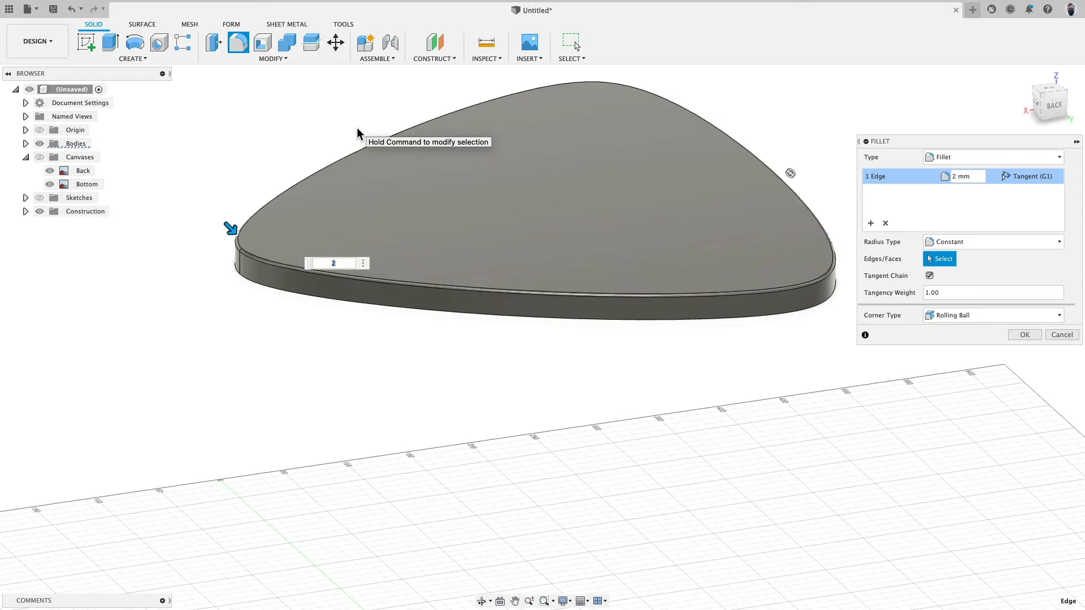
key("Return")
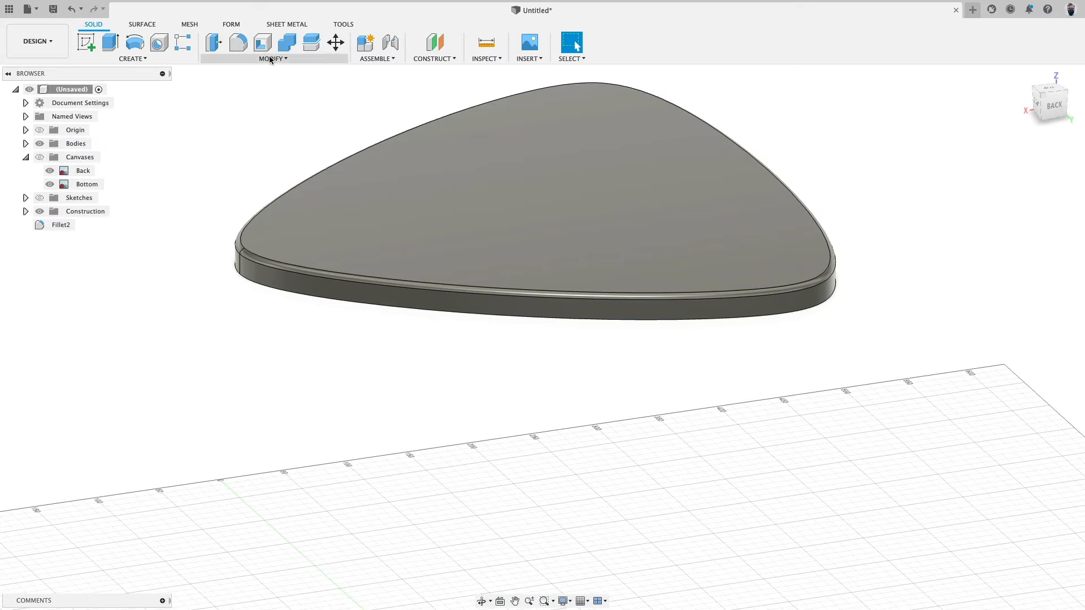
Enlarge the upper edge's fillet face to a radius of about 13.45 mm with Press Pull, and delete the fillet.
left_click(228, 43)
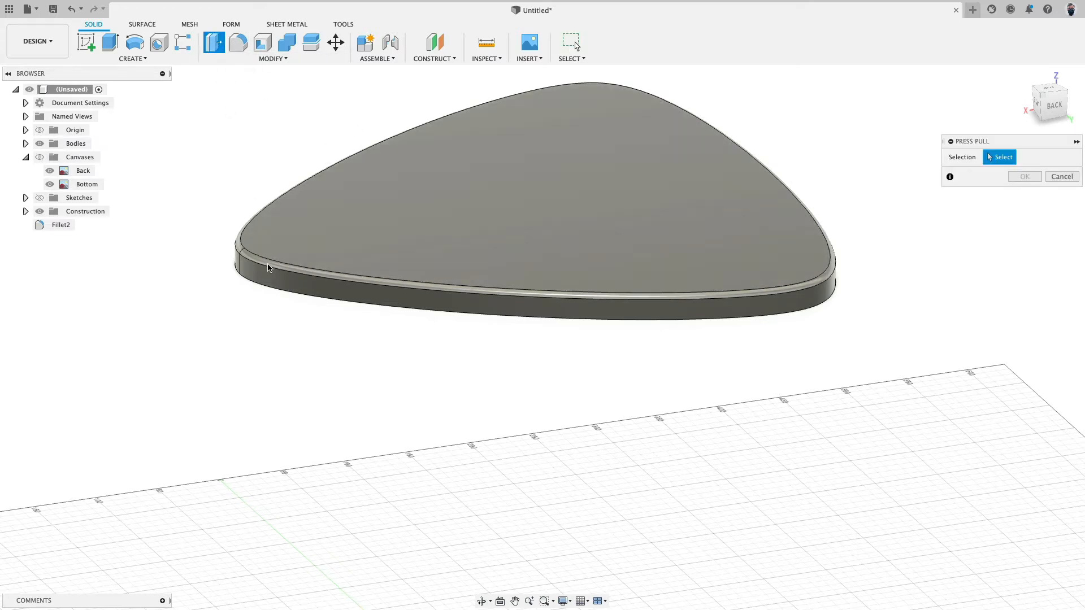
left_click(264, 259)
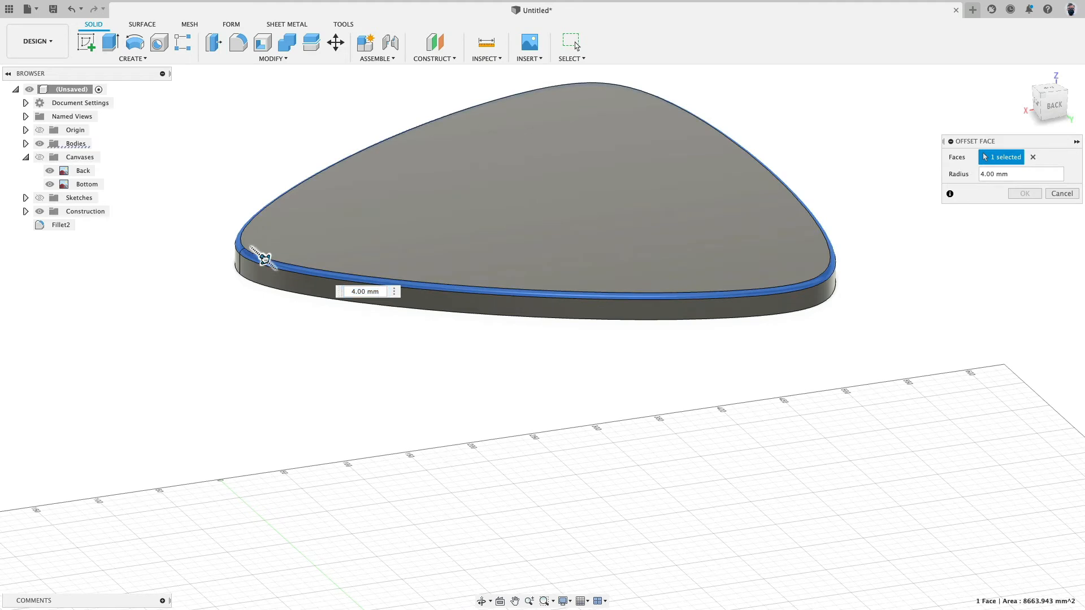
left_click_drag(263, 259, 266, 259)
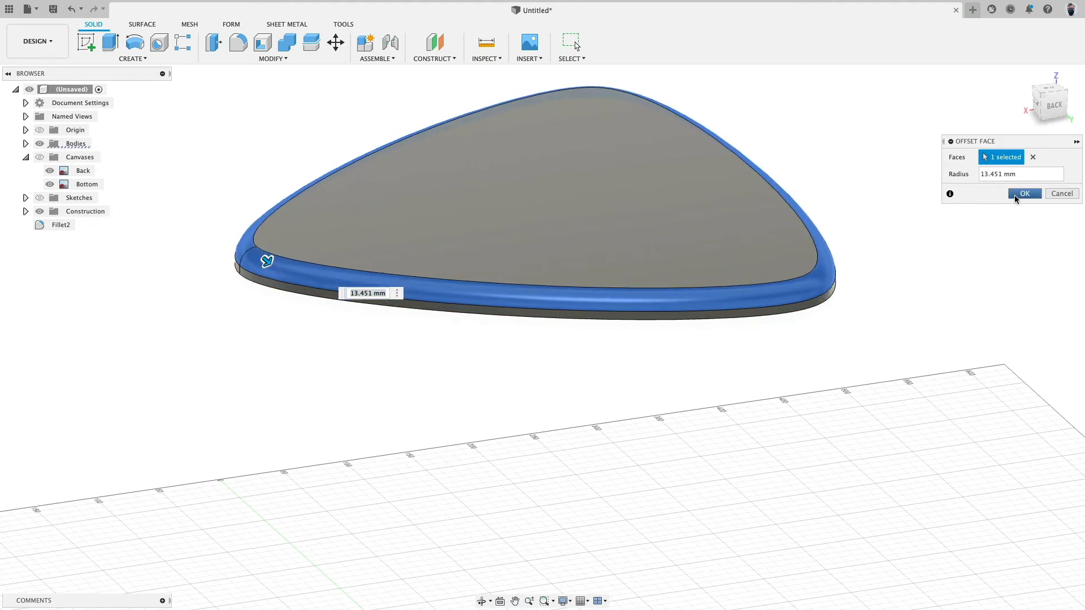
left_click(1023, 194)
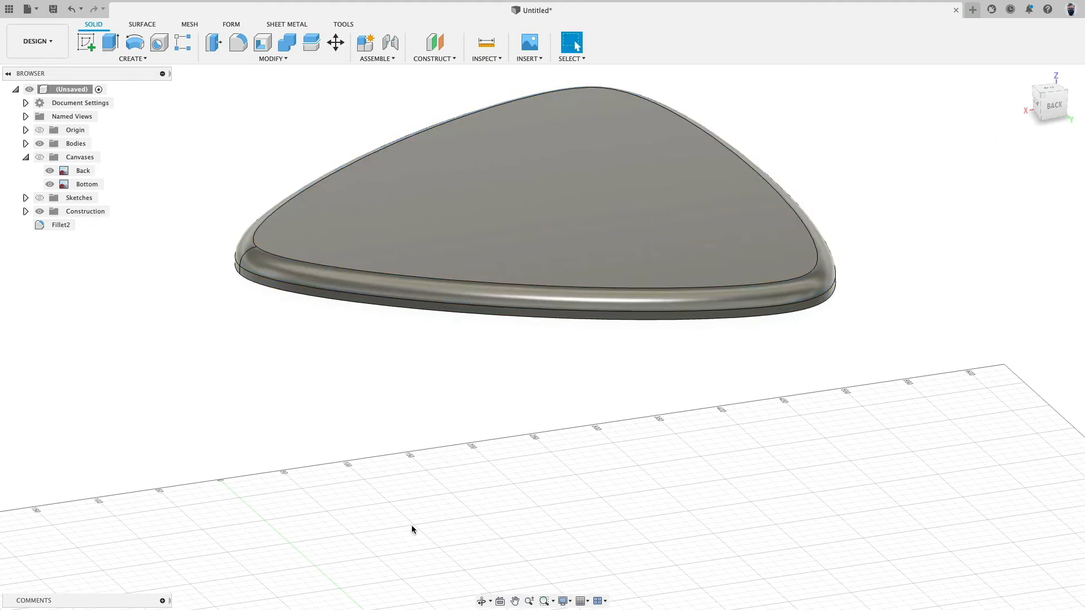
left_click(267, 267)
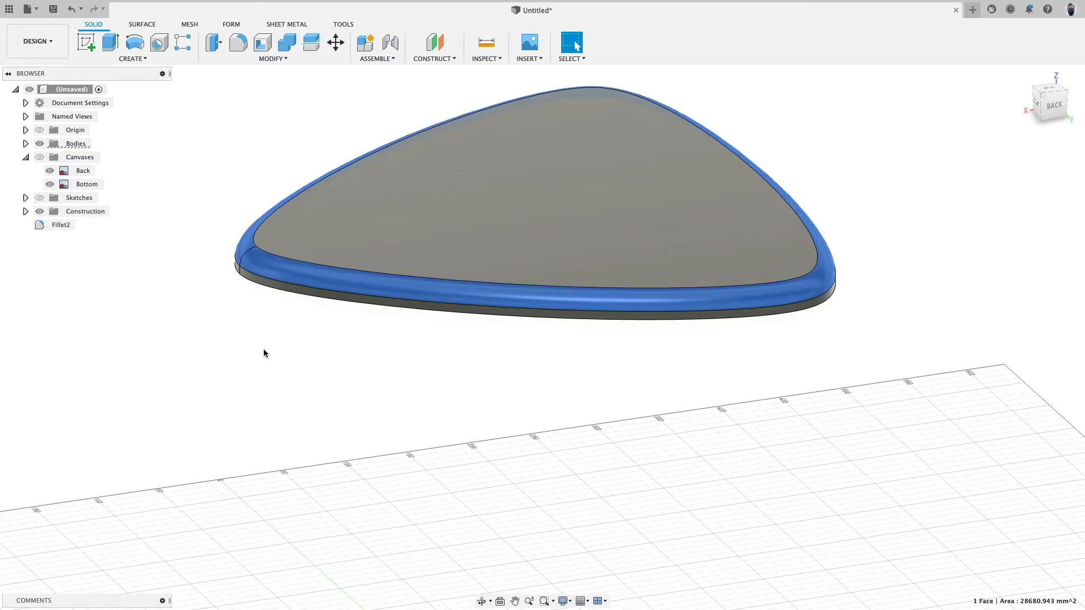
key("Delete")
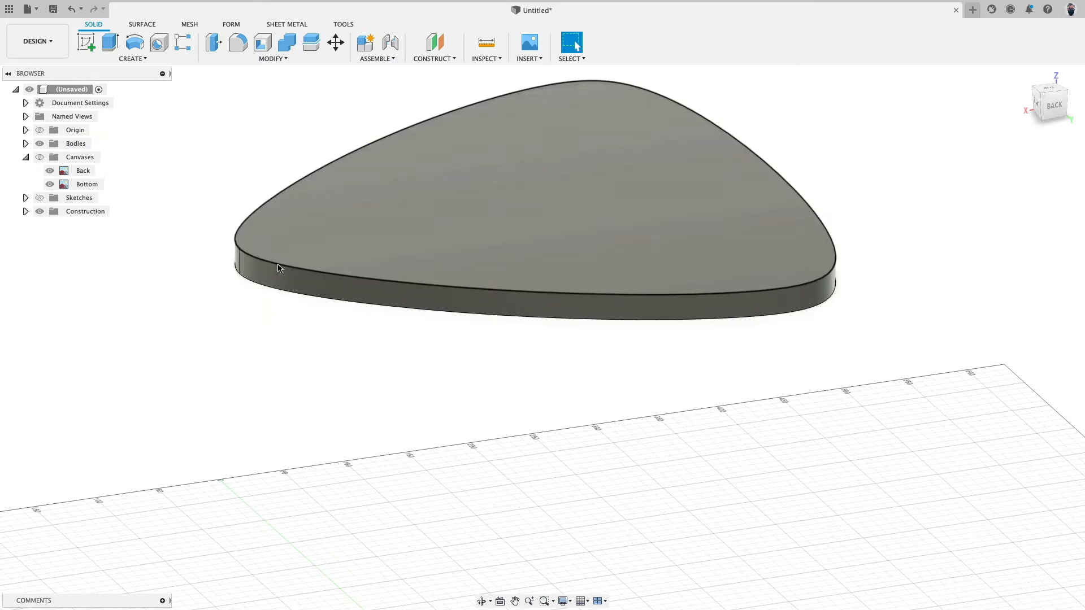
Chamfer the tabletop's upper edge with an equal distance of about 6.49 mm, and delete the chamfer.
left_click(273, 59)
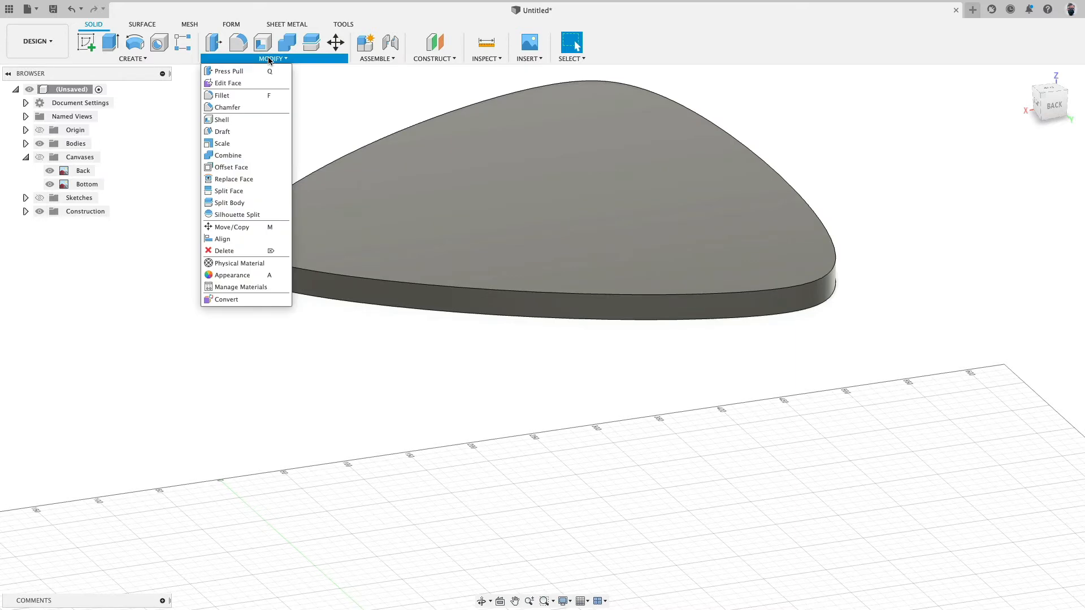
left_click(254, 107)
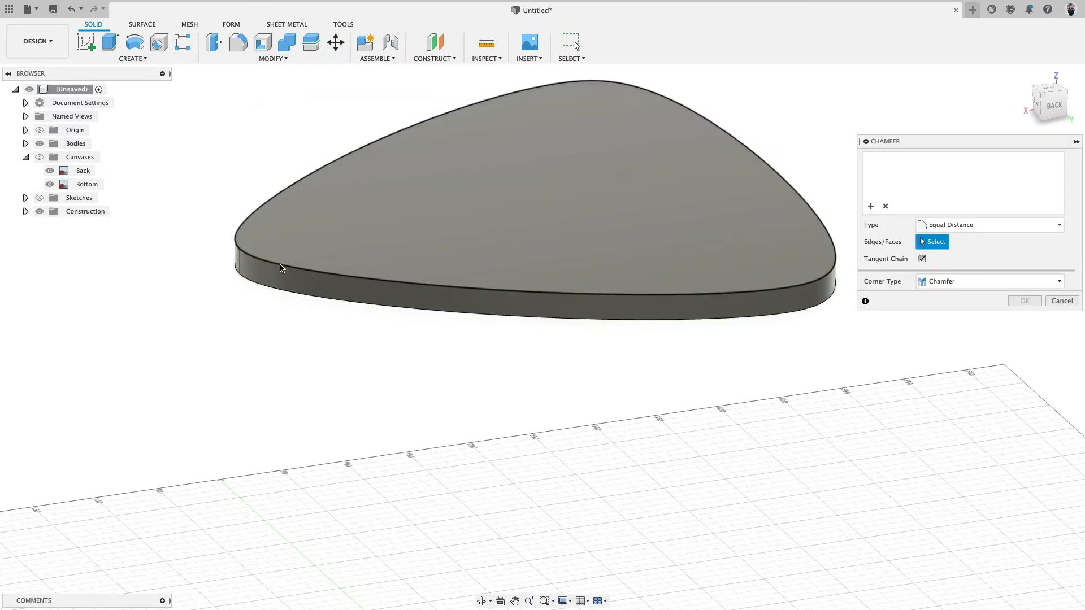
left_click(264, 261)
left_click_drag(273, 256, 281, 292)
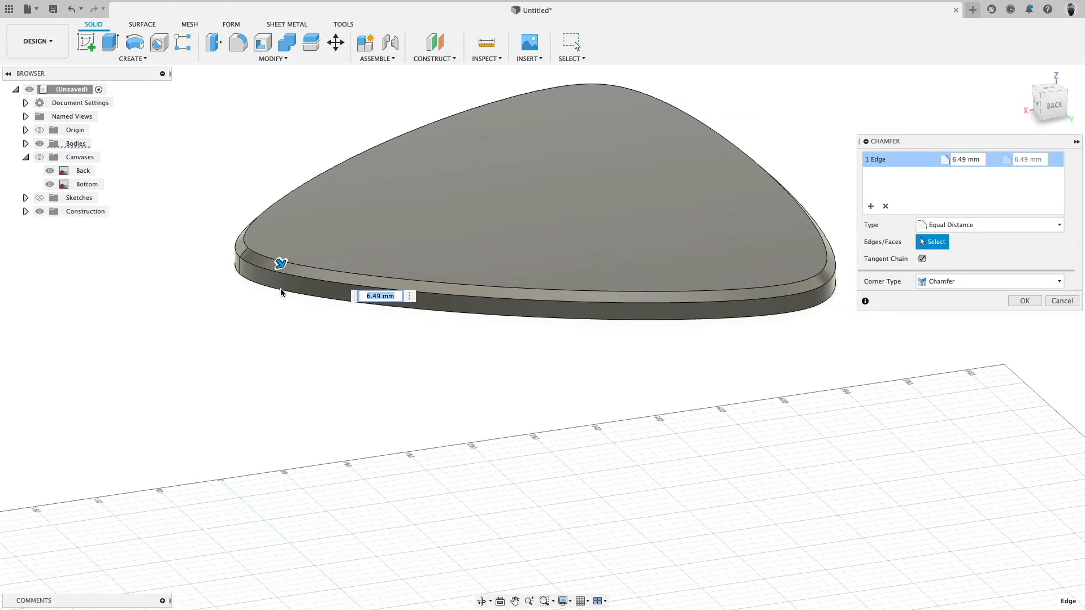
left_click(1025, 300)
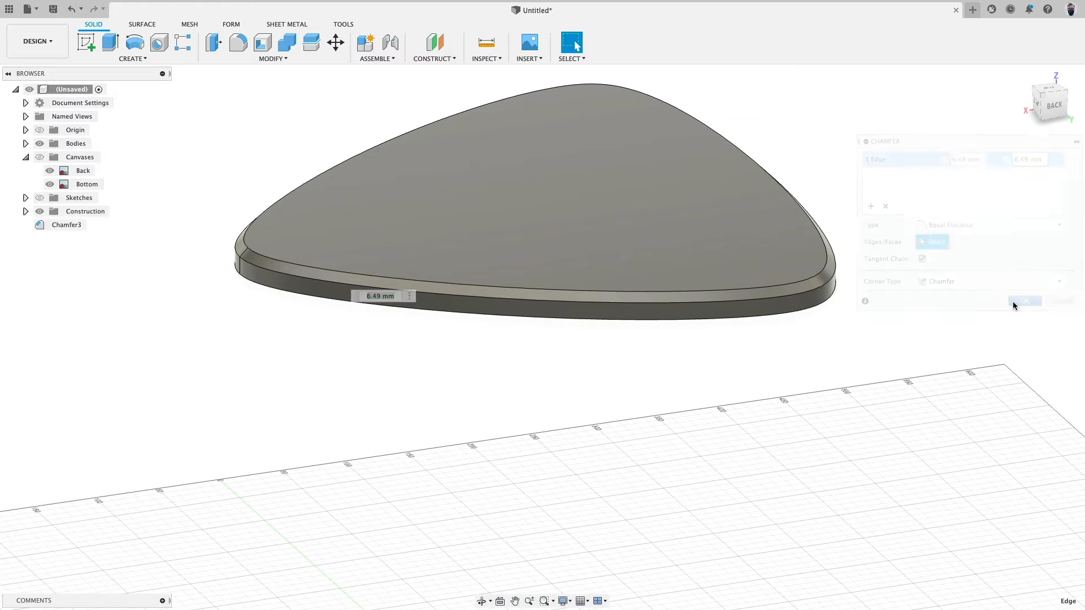
left_click(261, 264)
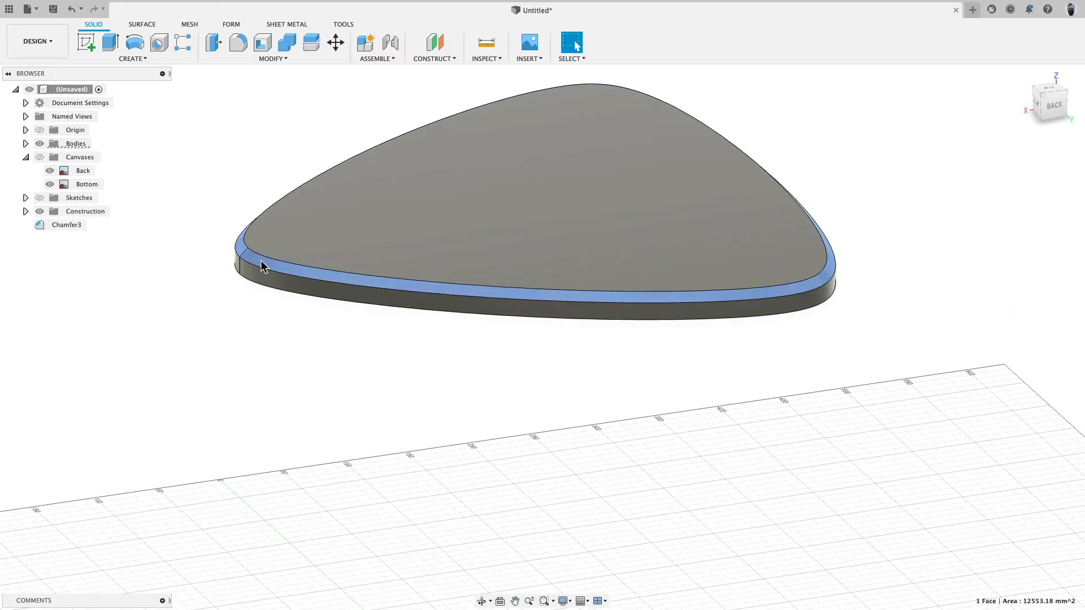
key("Delete")
Fillet both the upper and lower edges of the tabletop with a constant 3 mm radius.
left_click(236, 44)
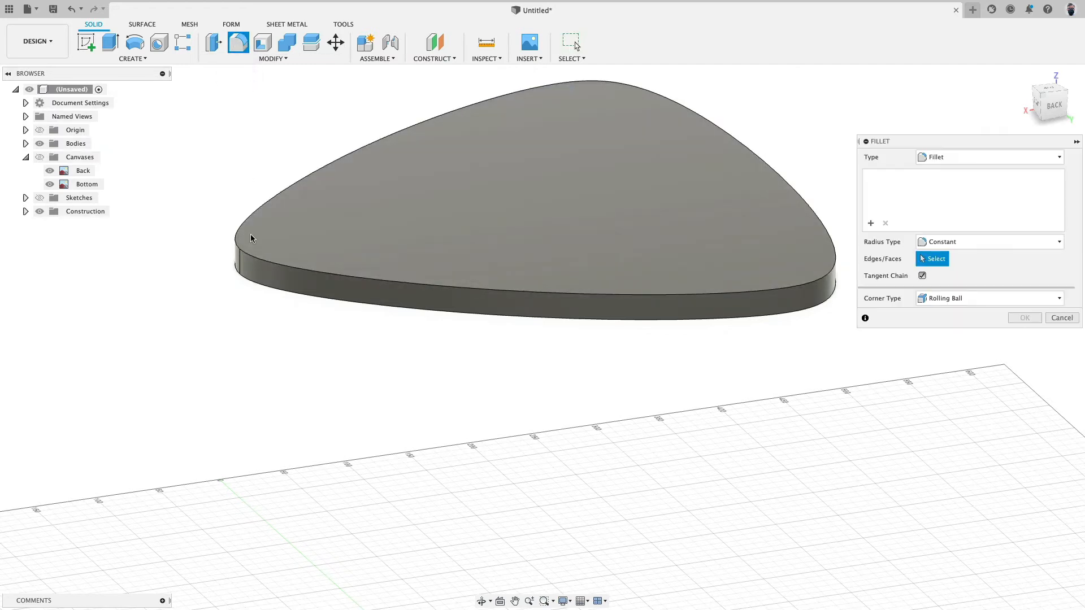
left_click(261, 263)
left_click(262, 263)
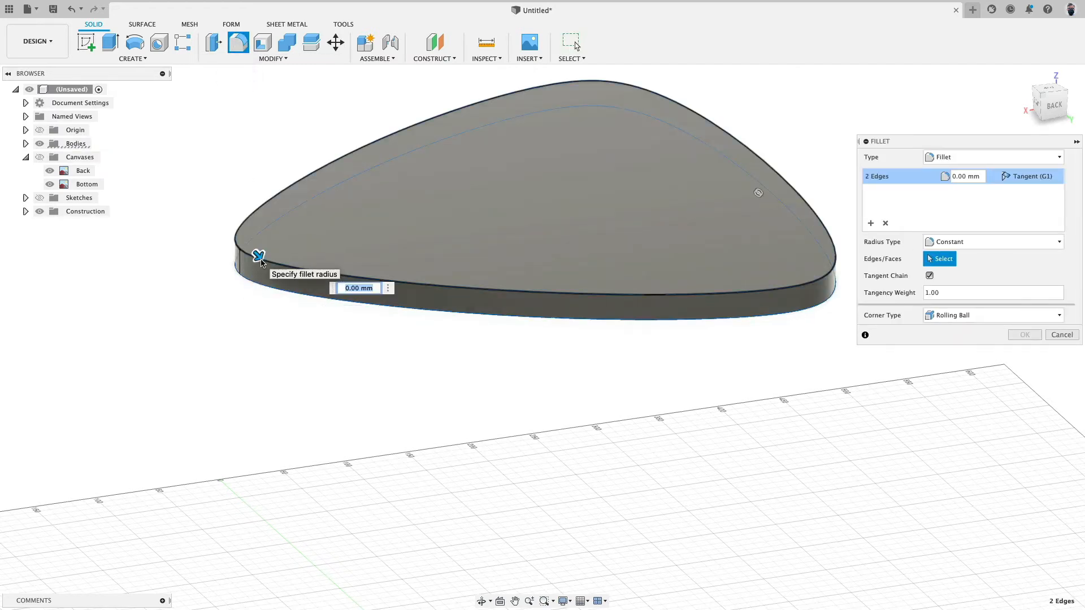
type("2")
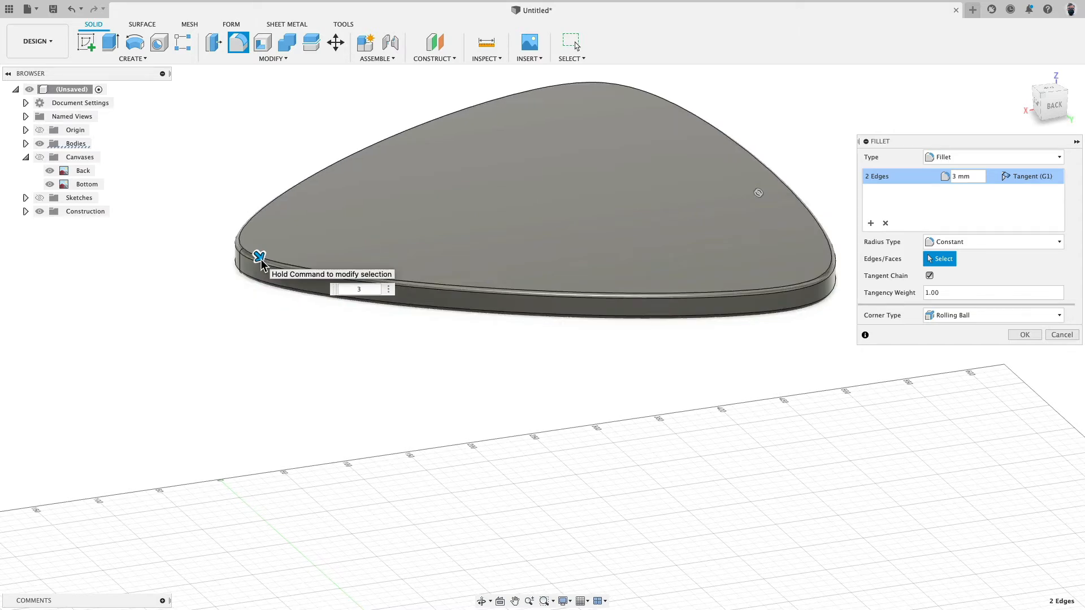
key("Return")
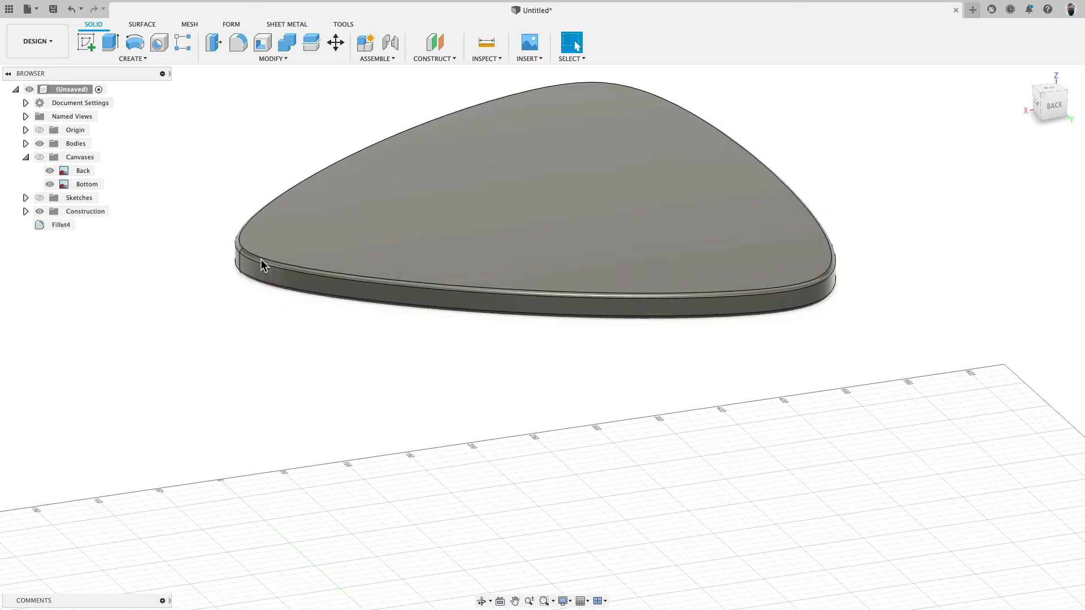
Examine the tabletop's rounded edges in the back view and from several oblique angles.
left_click(1052, 107)
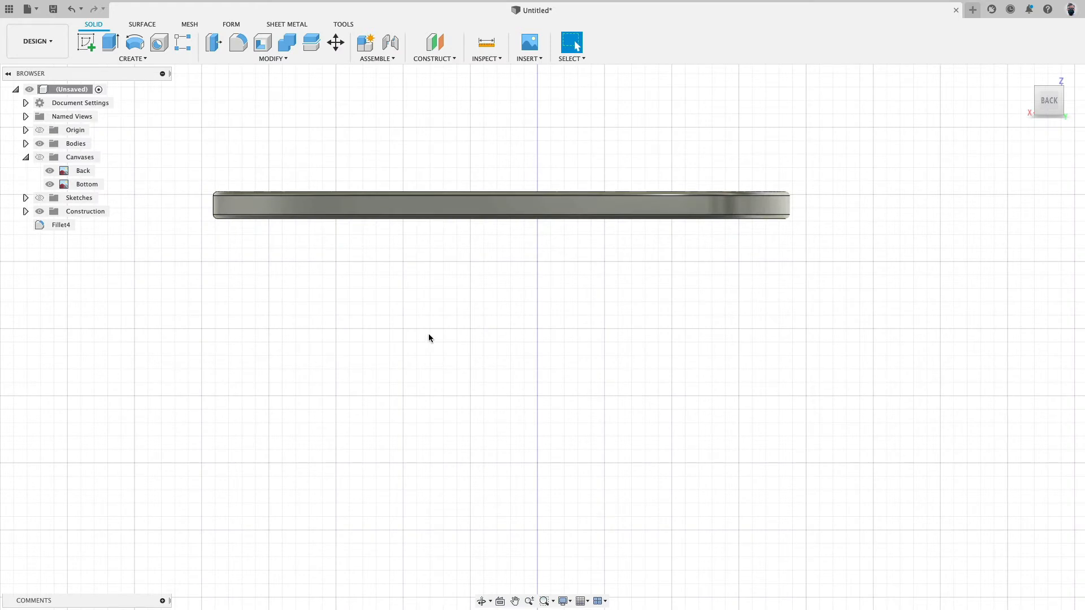
middle_click_drag(427, 334, 482, 337, "shift")
scroll(480, 336, "down", 5)
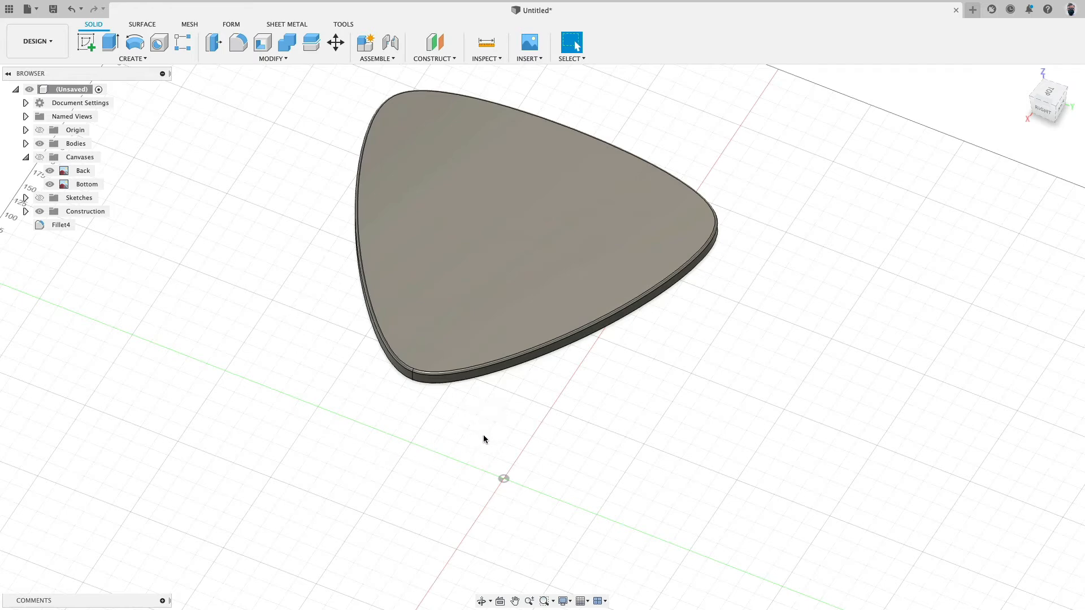
middle_click_drag(485, 439, 419, 380, "shift")
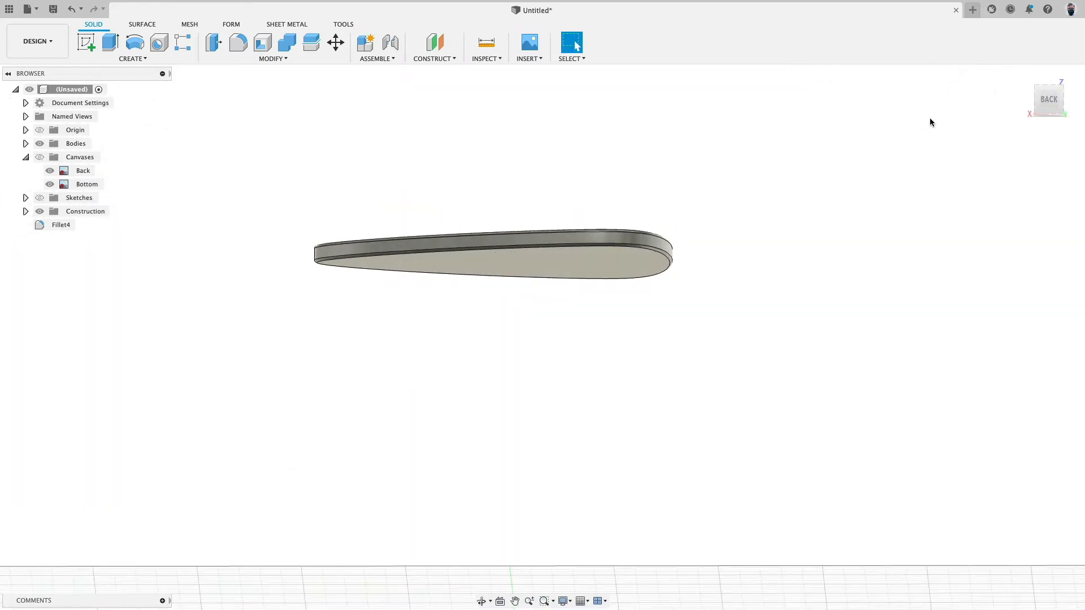
left_click(1049, 100)
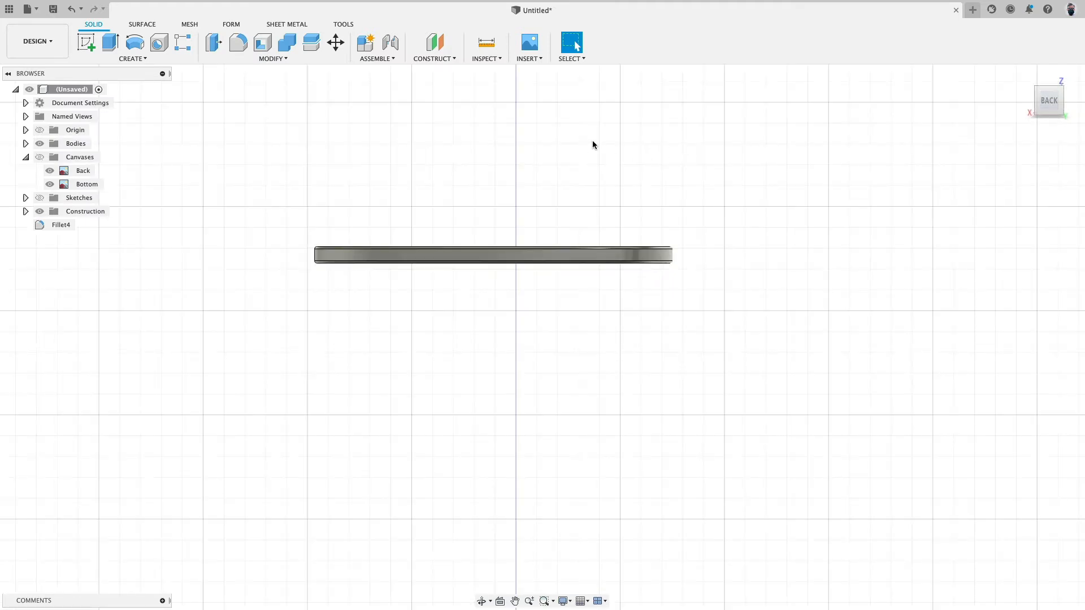
middle_click_drag(593, 145, 619, 172, "shift")
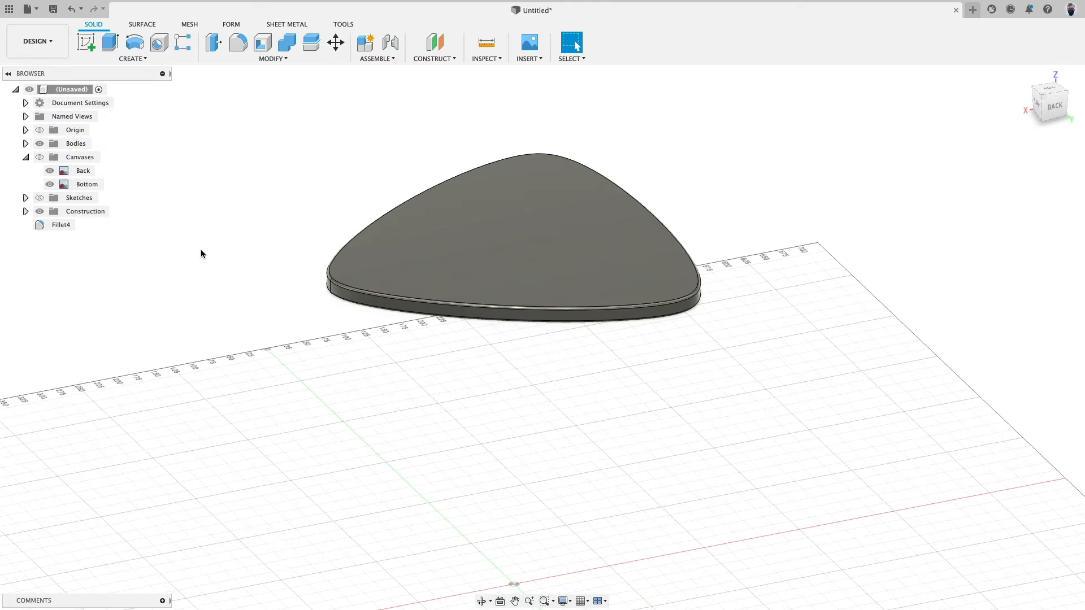
Show the reference canvases and compare them with the tabletop, first with the bodies hidden and again with them shown.
left_click(40, 146)
left_click(40, 158)
middle_click_drag(286, 332, 280, 283, "shift")
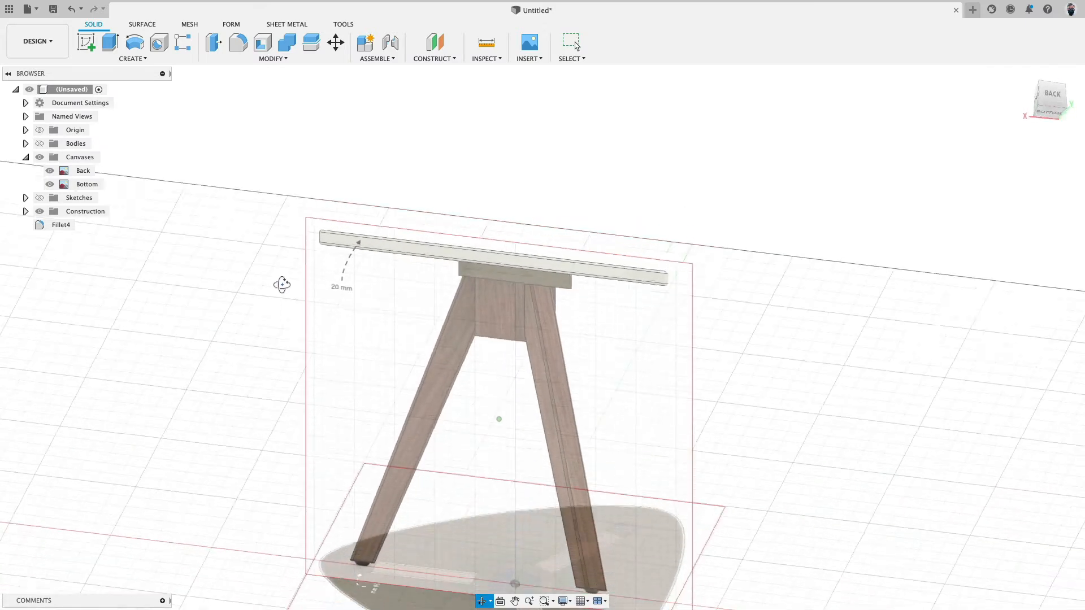
middle_click_drag(490, 280, 475, 283, "shift")
middle_click_drag(559, 286, 439, 385, "shift")
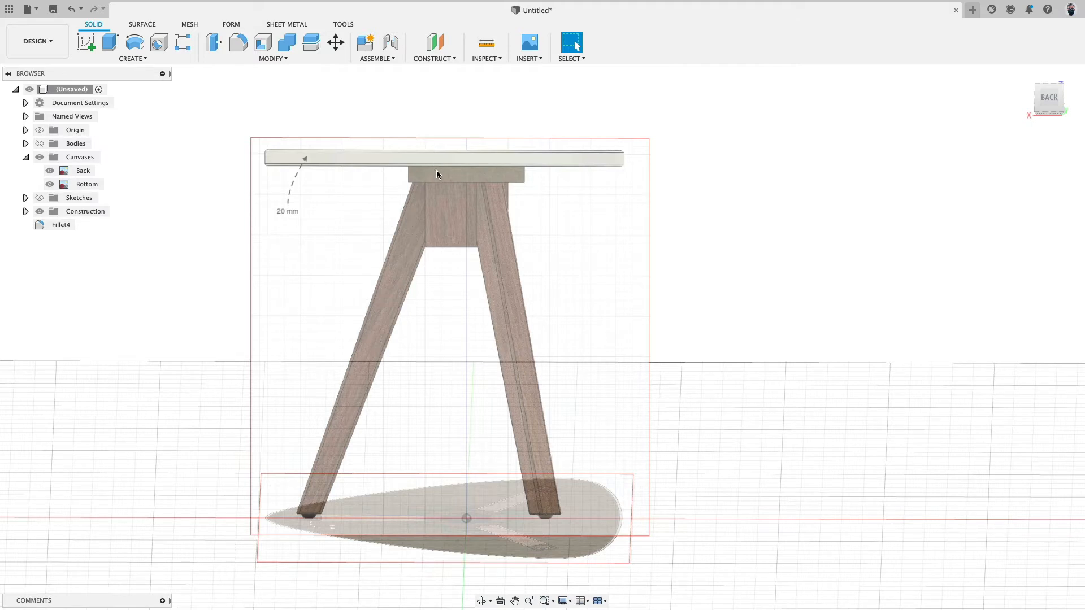
left_click(40, 143)
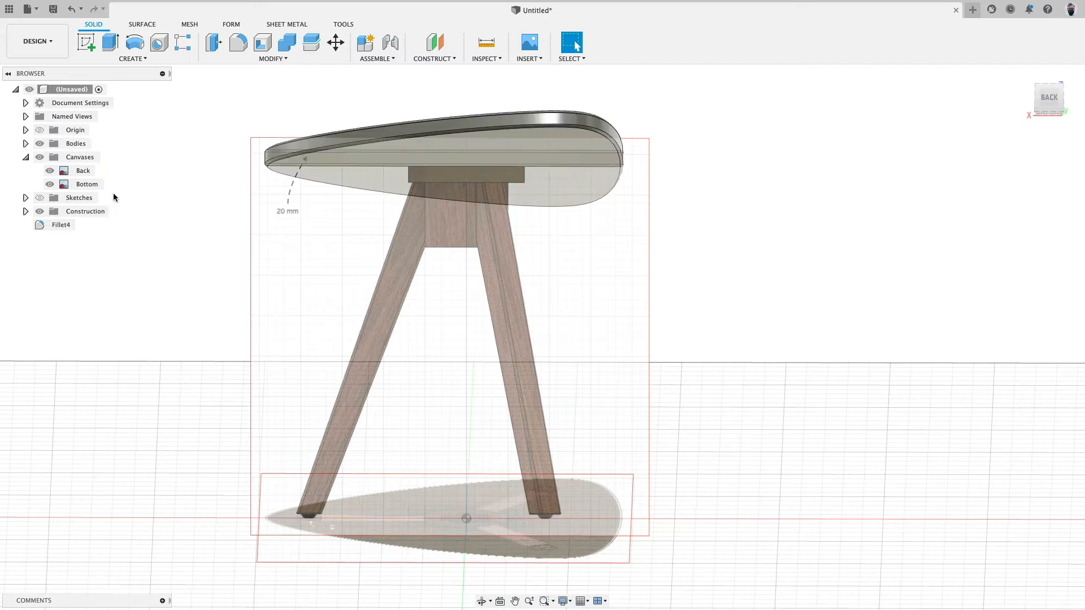
middle_click_drag(193, 242, 198, 227, "shift")
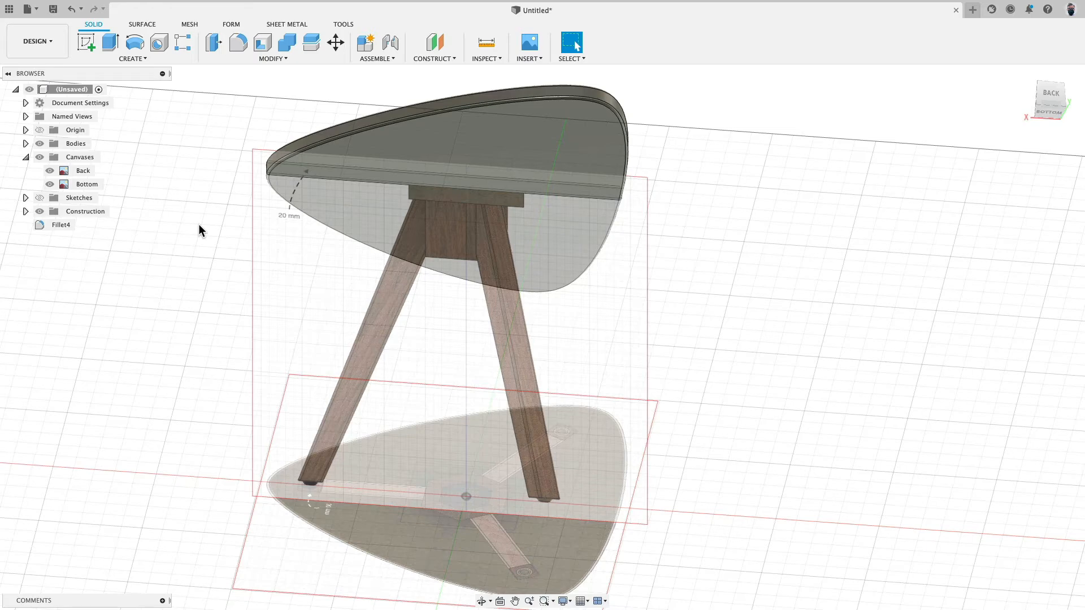
middle_click_drag(182, 219, 188, 235, "shift")
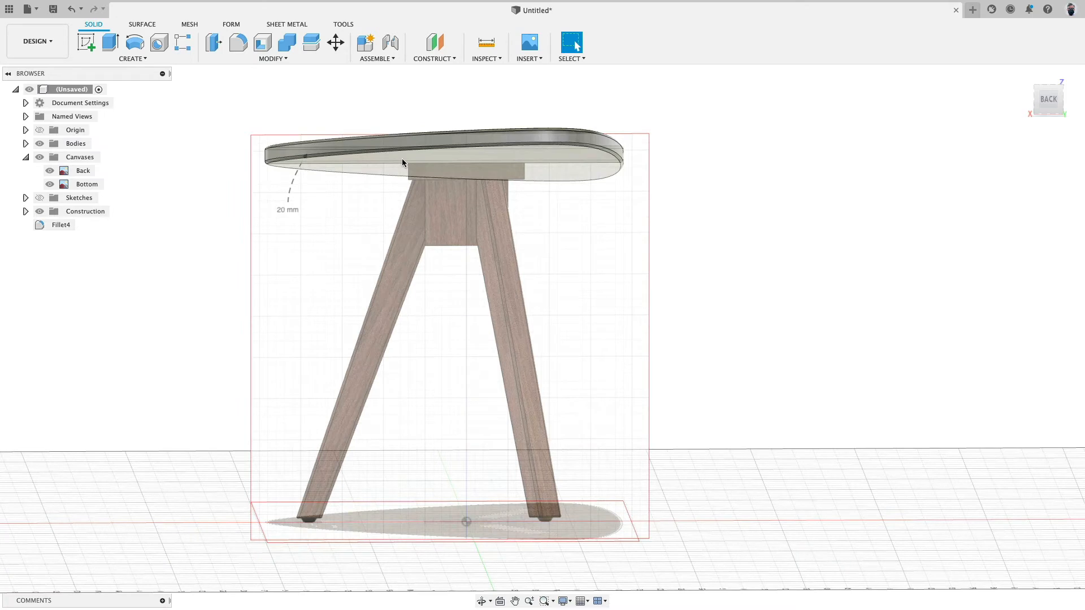
Hide the canvases and the tabletop body, and show the offset construction plane and the tabletop sketch.
left_click(39, 157)
left_click(25, 144)
left_click(50, 157)
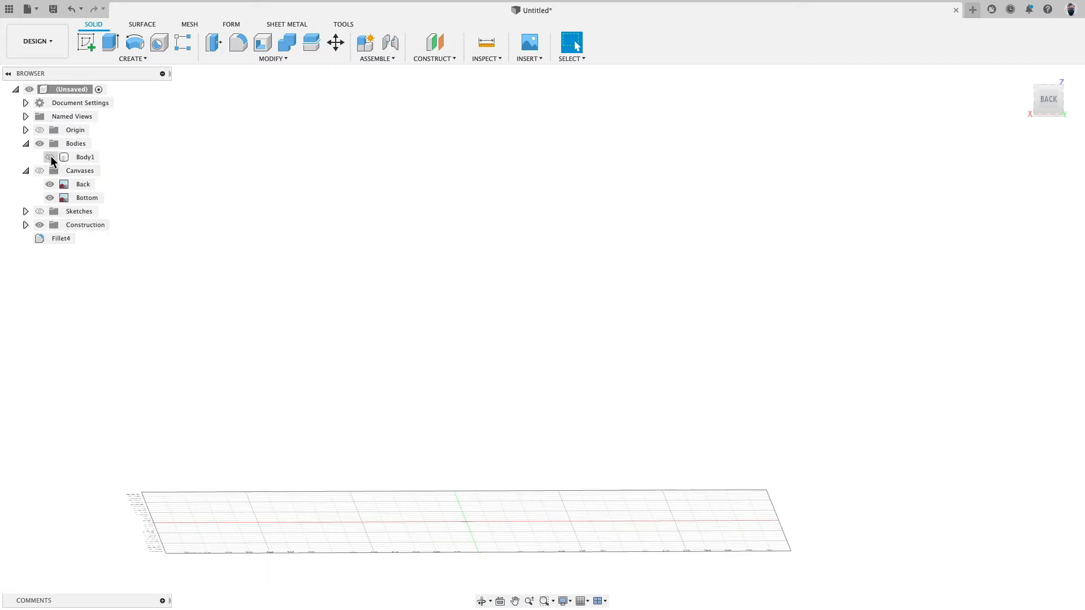
left_click(25, 225)
left_click(50, 238)
middle_click_drag(282, 236, 288, 209, "shift")
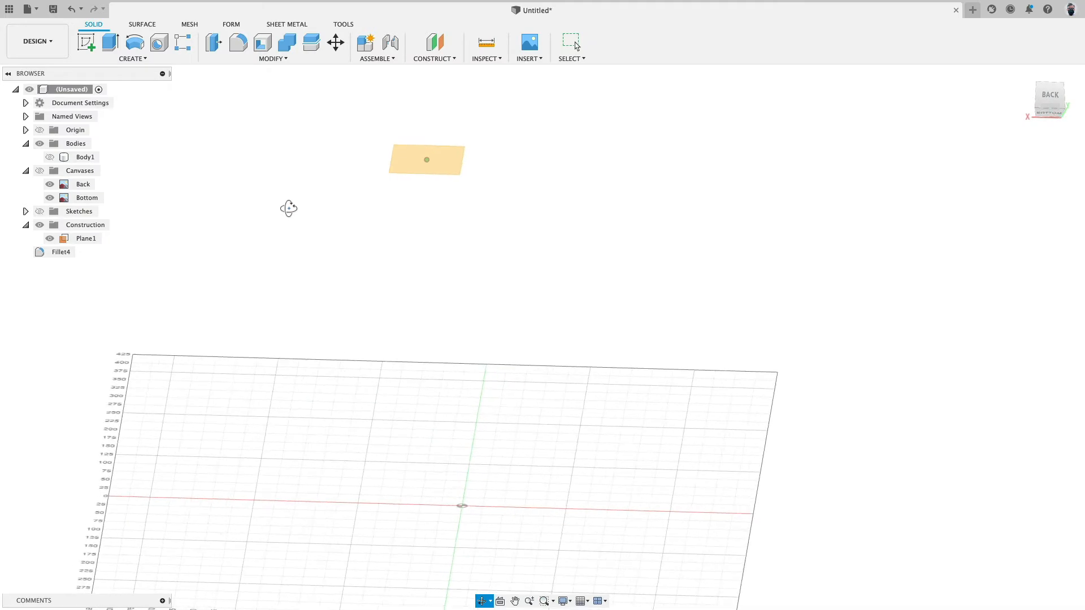
left_click(39, 212)
left_click(26, 212)
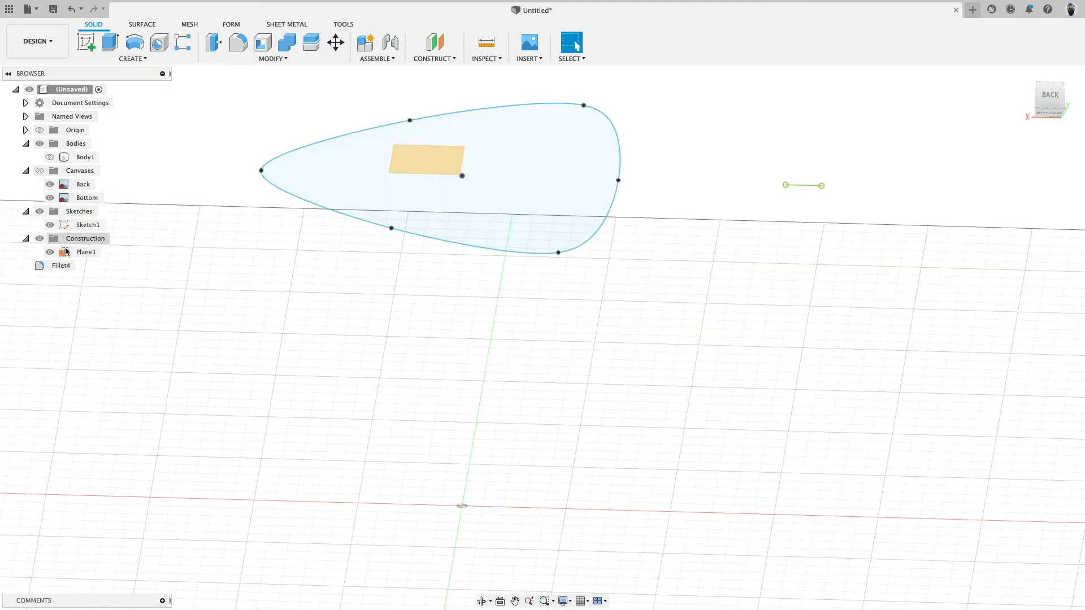
Rename the tabletop's sketch as Table Top.
left_click(93, 226)
left_click(94, 225)
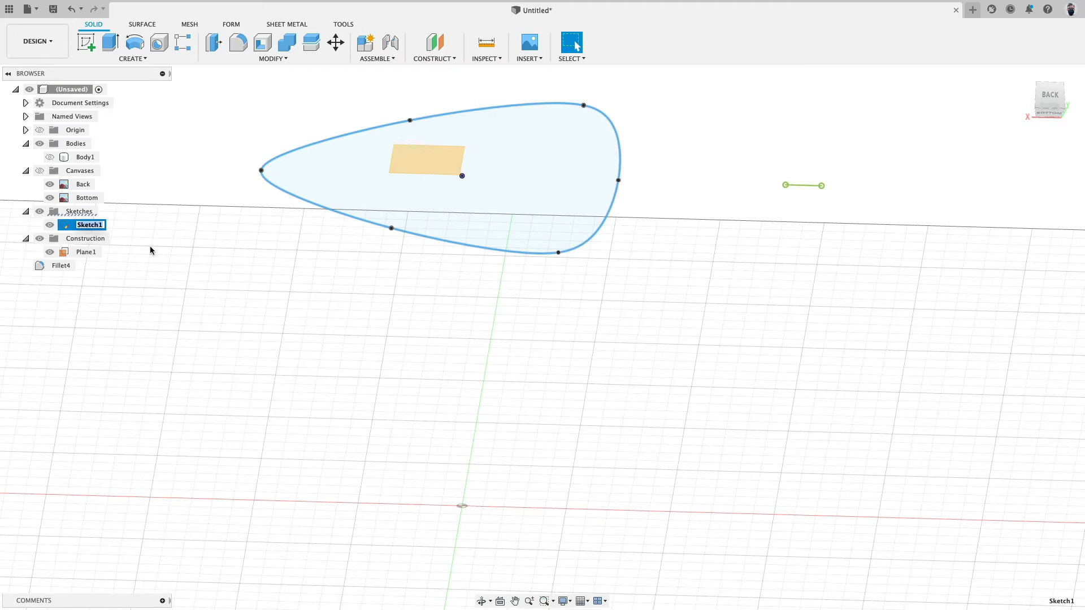
type("Table")
key("Escape")
type("Table Top")
key("Return")
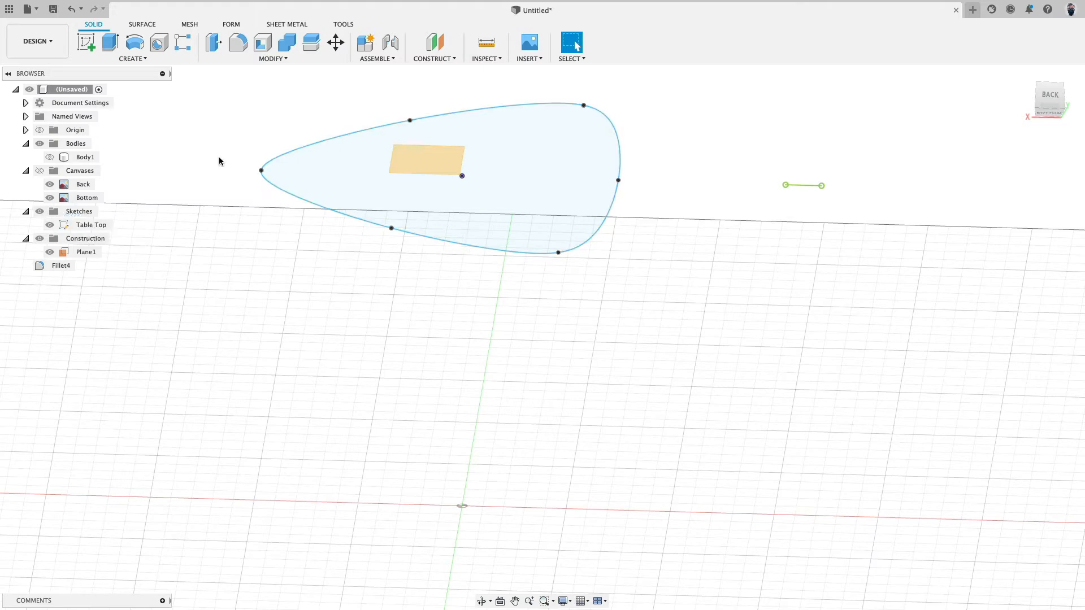
Start a sketch on the offset construction plane and show the reference canvases.
left_click(86, 42)
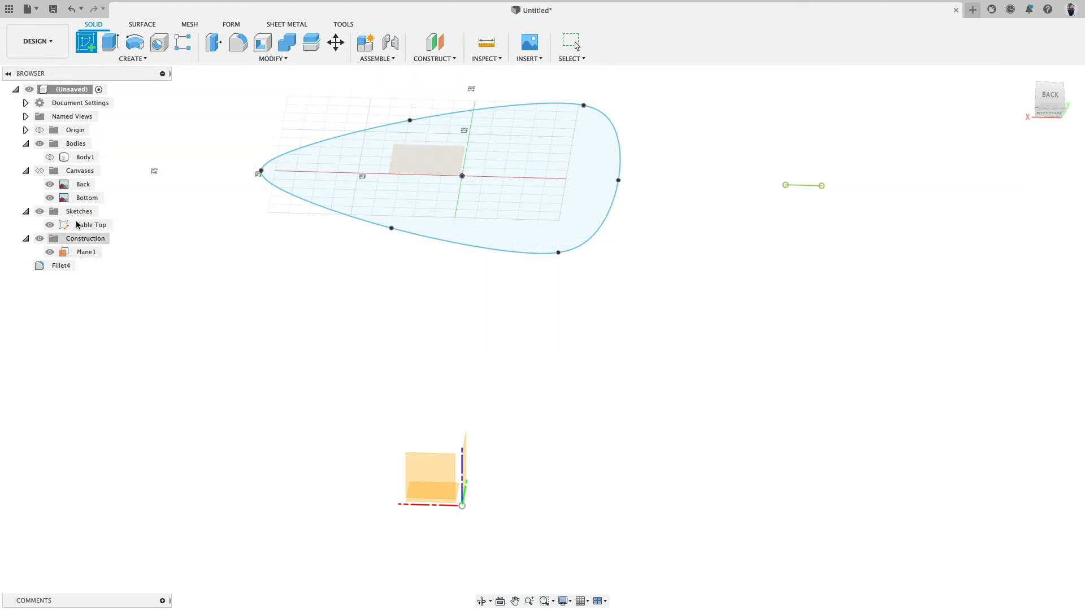
left_click(26, 130)
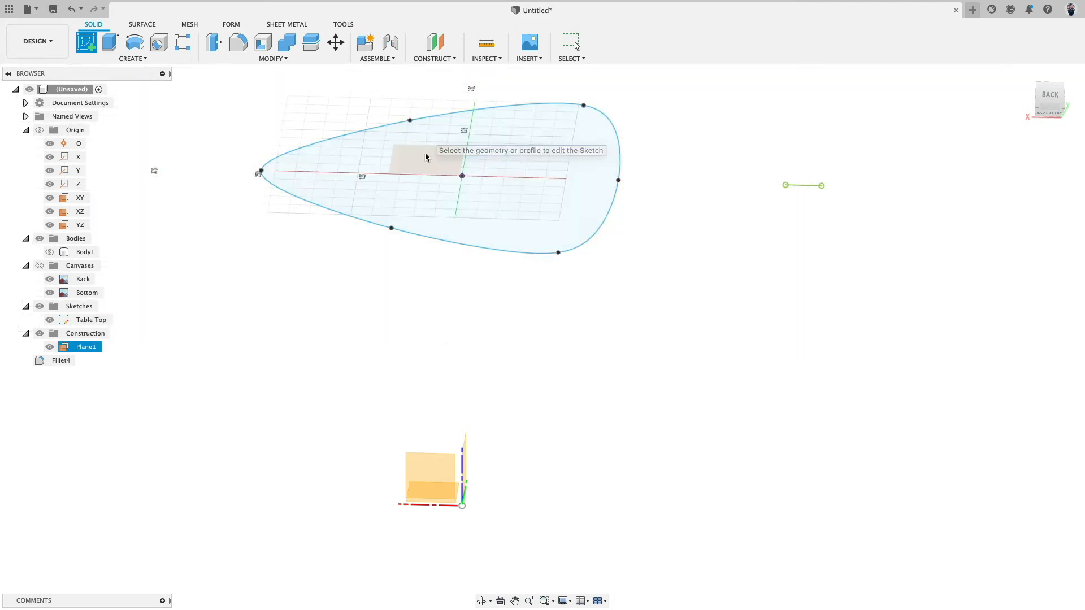
left_click(86, 349)
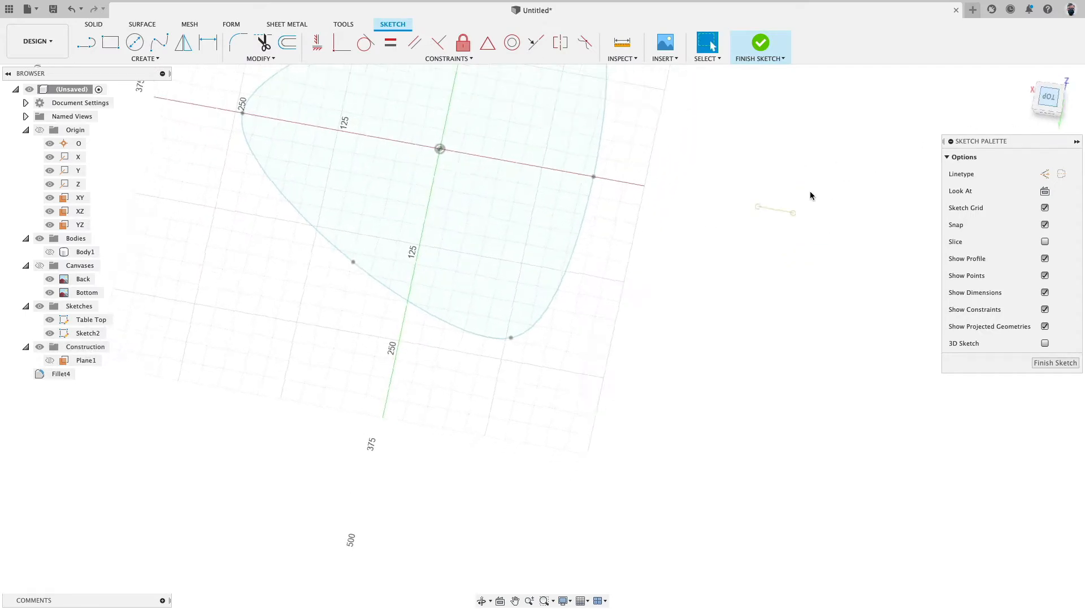
left_click(39, 265)
scroll(441, 253, "up", 3)
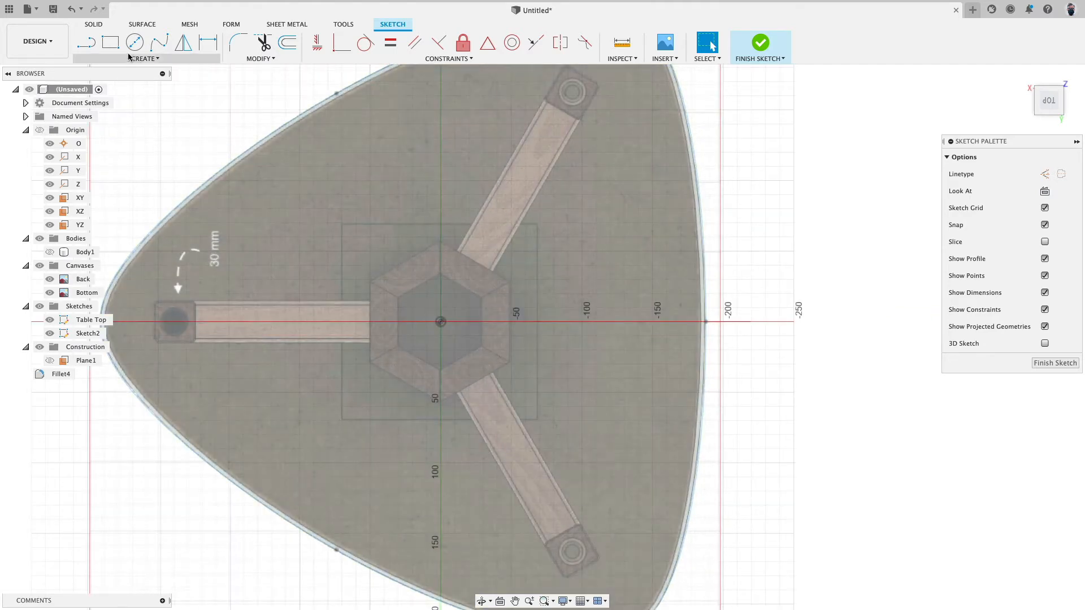
Draw a 140 mm center rectangle on the origin, matching the square mounting plate outline in the canvas.
left_click(141, 58)
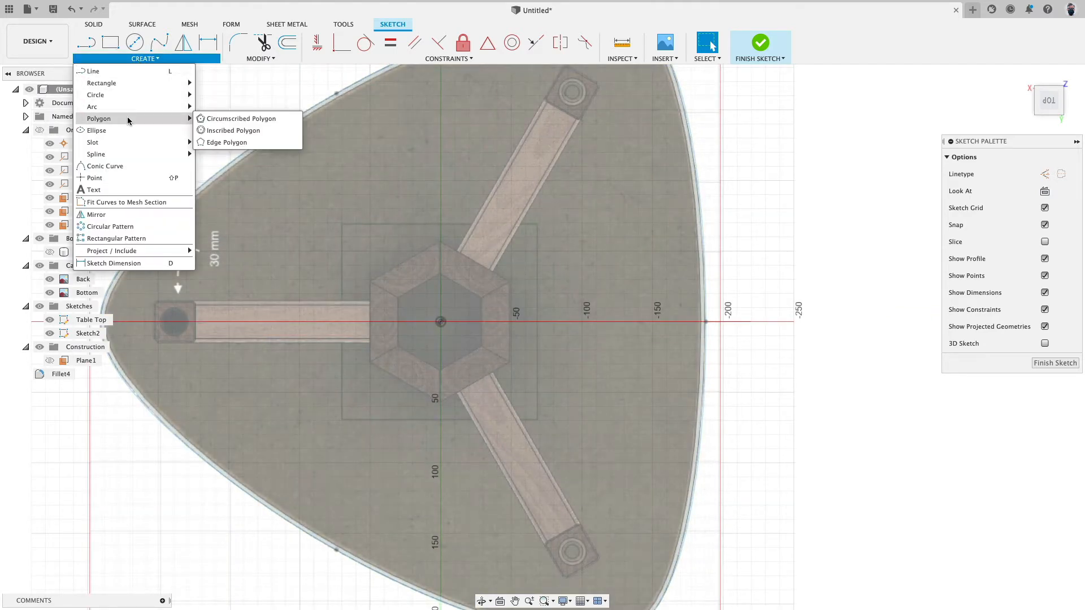
mouse_move(123, 86)
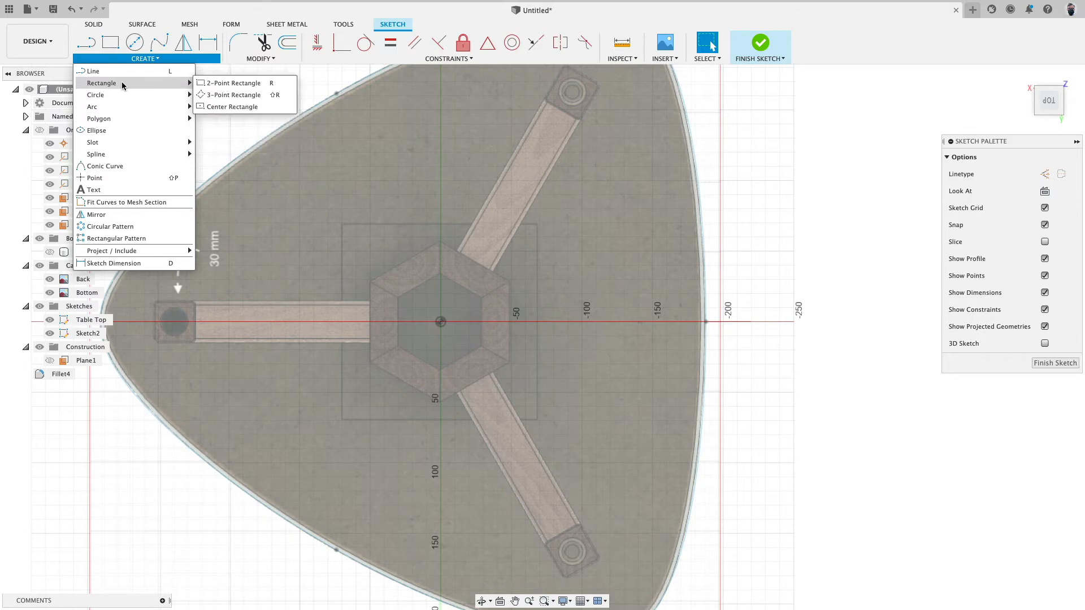
left_click(229, 107)
left_click(441, 322)
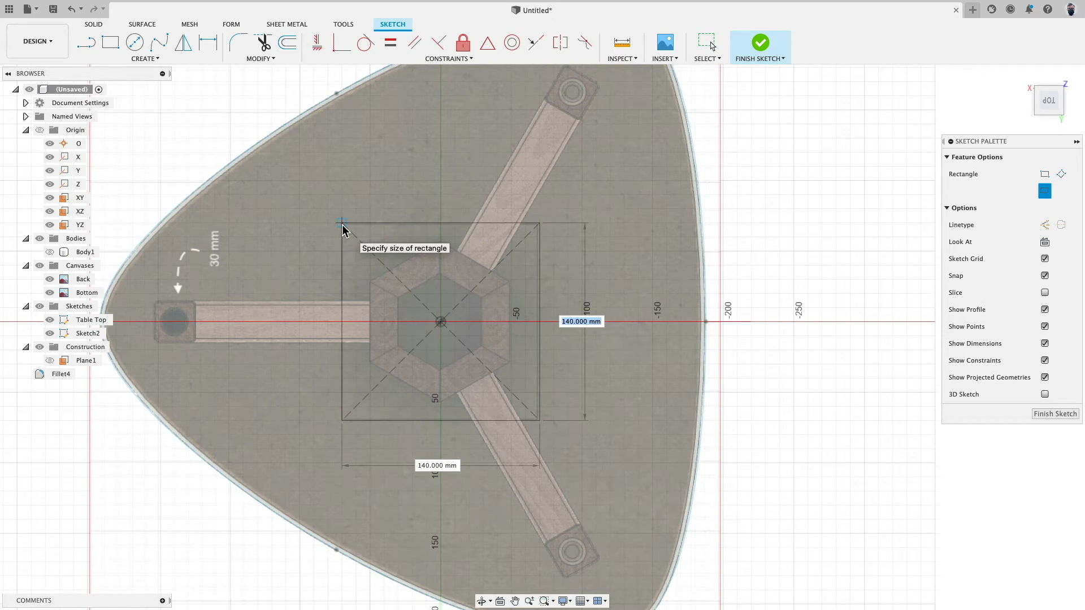
type("1400")
key("Tab")
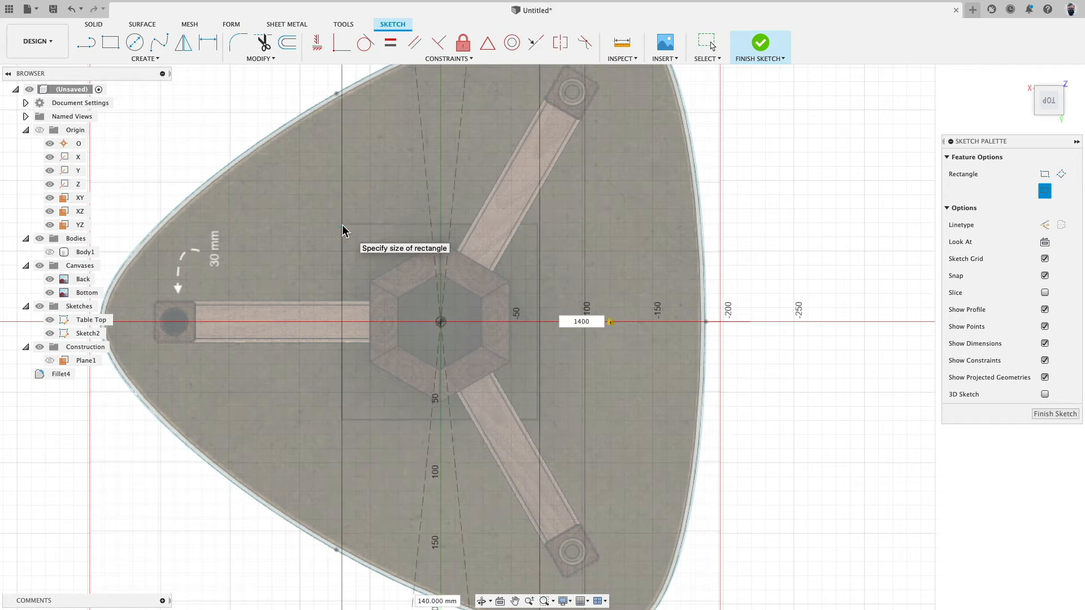
type("140")
key("Return")
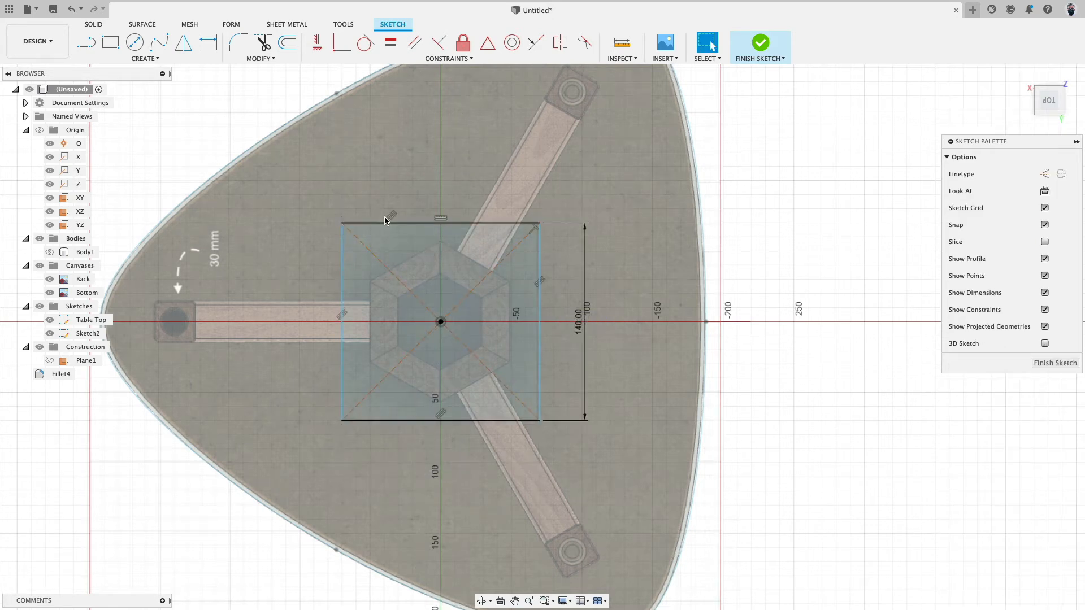
Apply an Equal constraint between two adjacent edges of the center rectangle to make it a square.
left_click(390, 42)
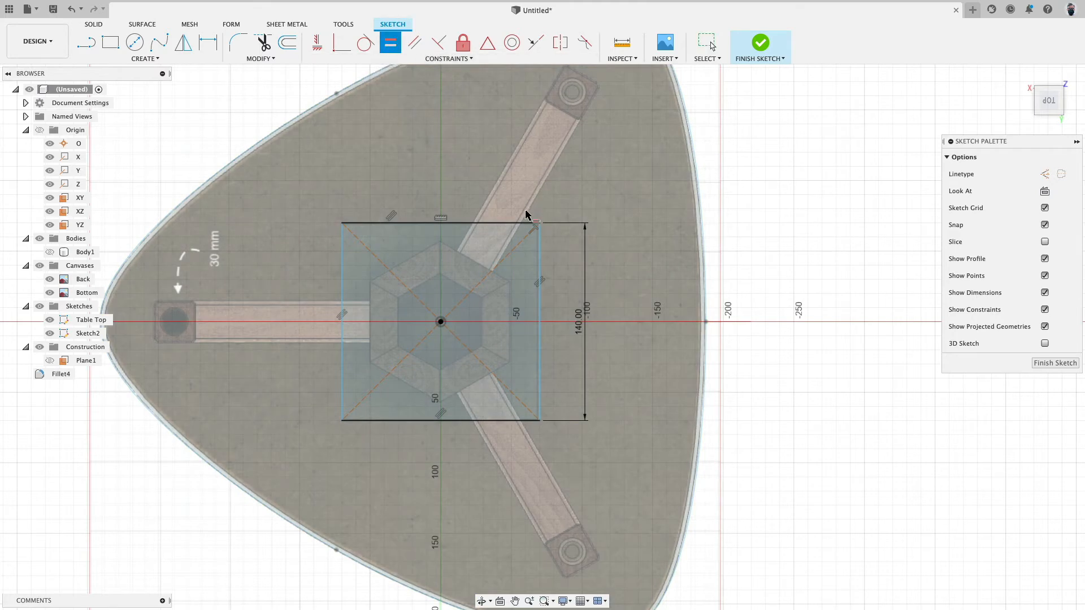
left_click(523, 224)
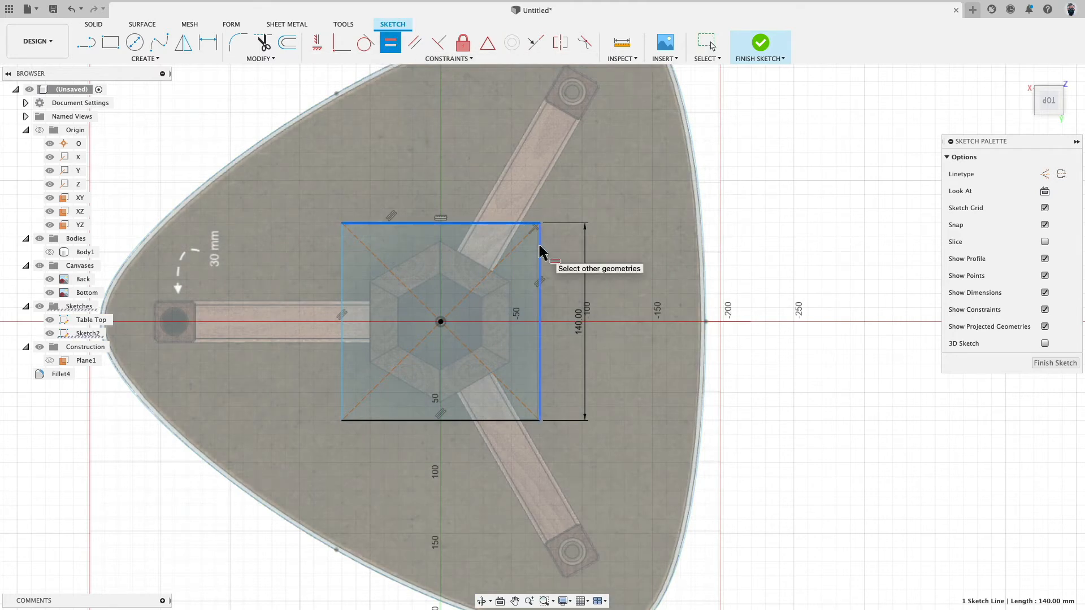
left_click(540, 251)
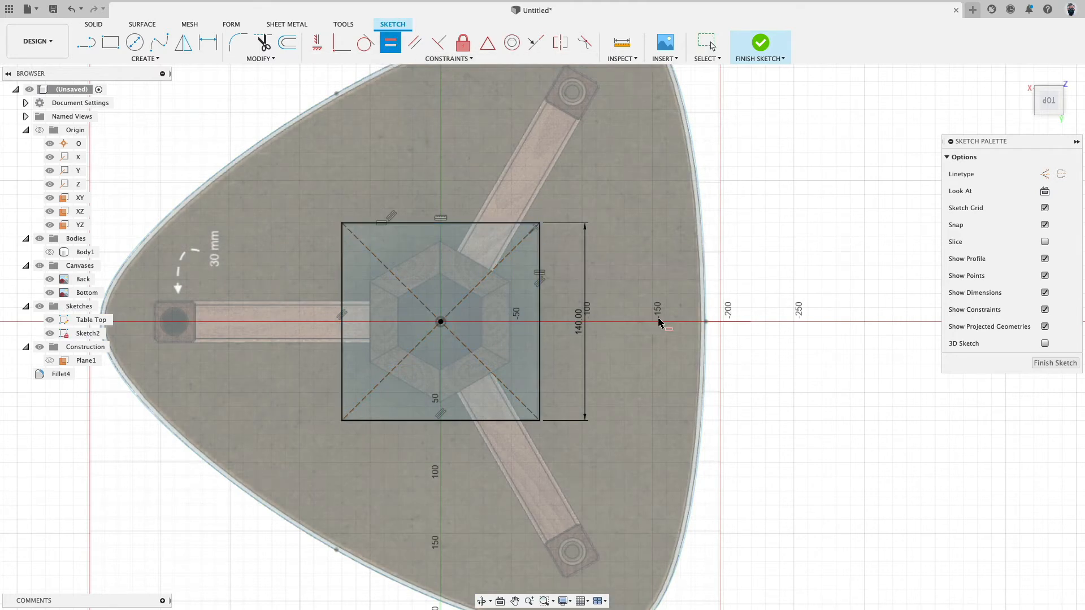
key("Escape")
Test the square's equal sides by setting its dimension to 100 mm, and restore it to 140 mm.
double_click(577, 324)
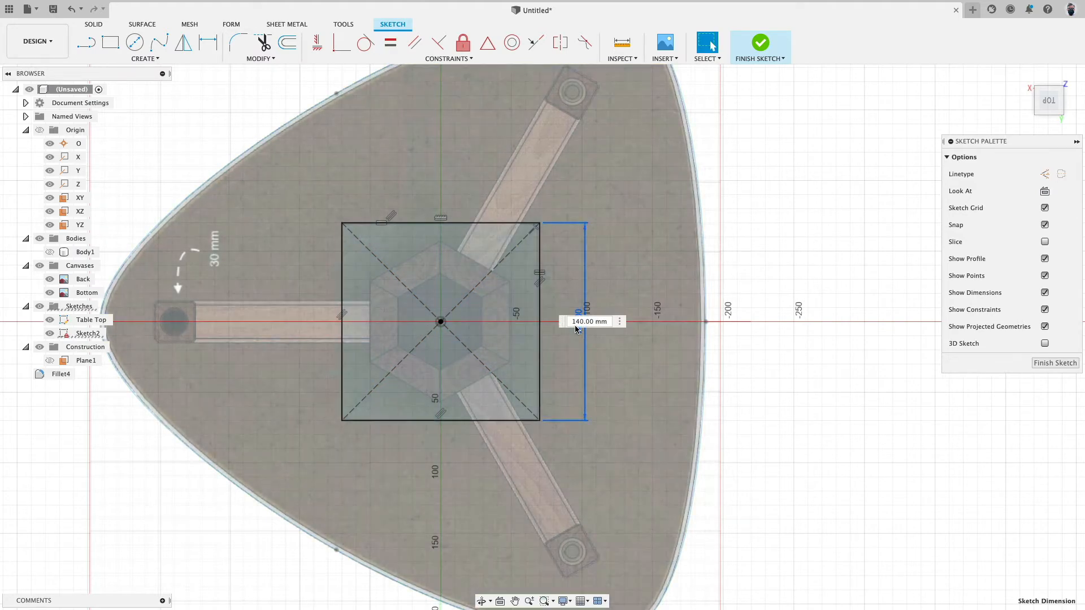
type("100")
key("Return")
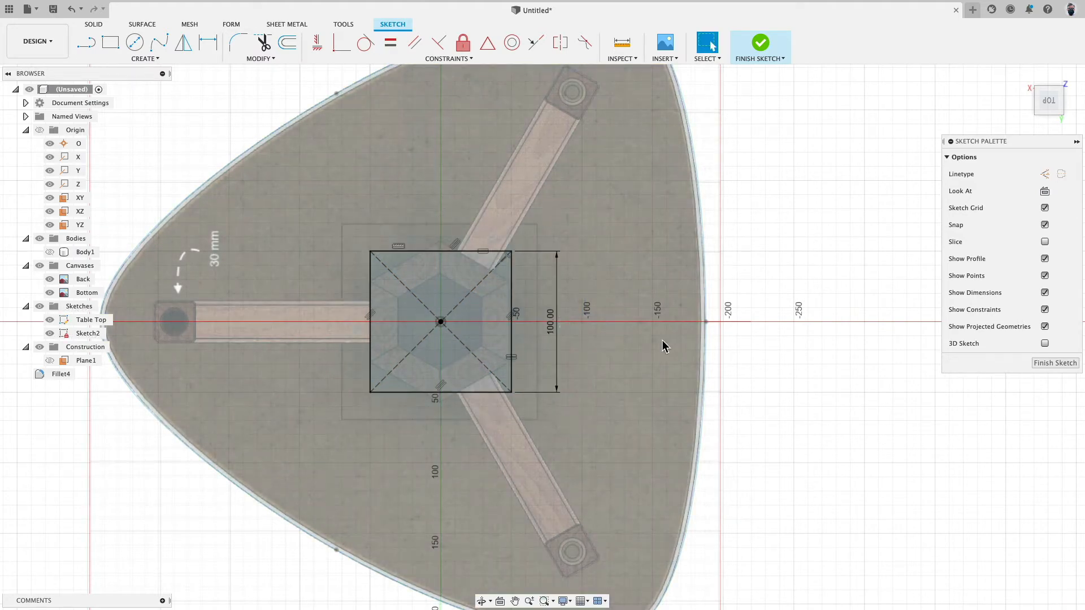
double_click(547, 332)
type("140")
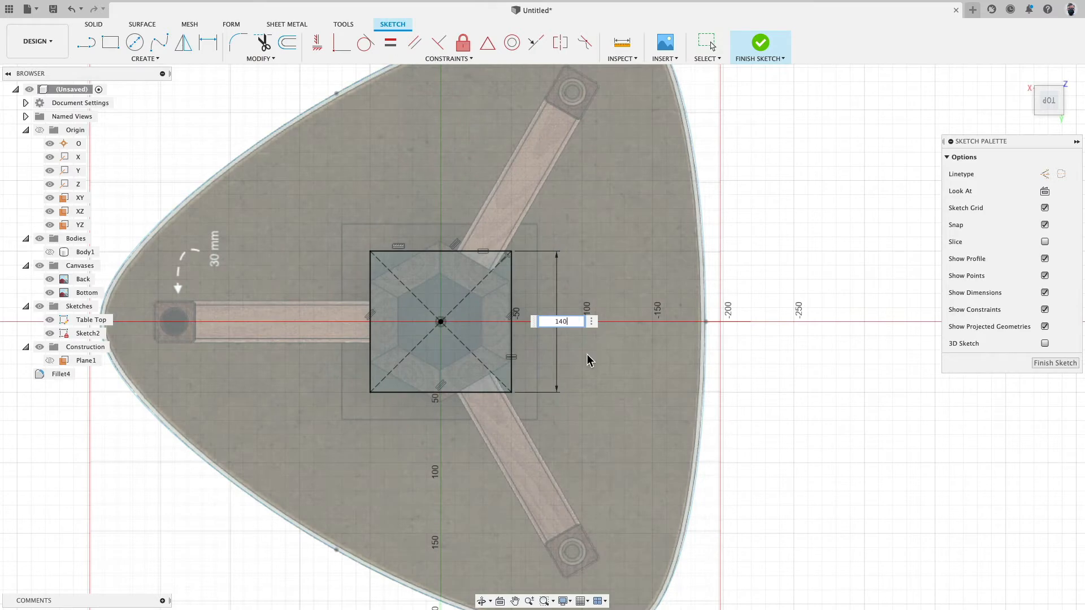
key("Return")
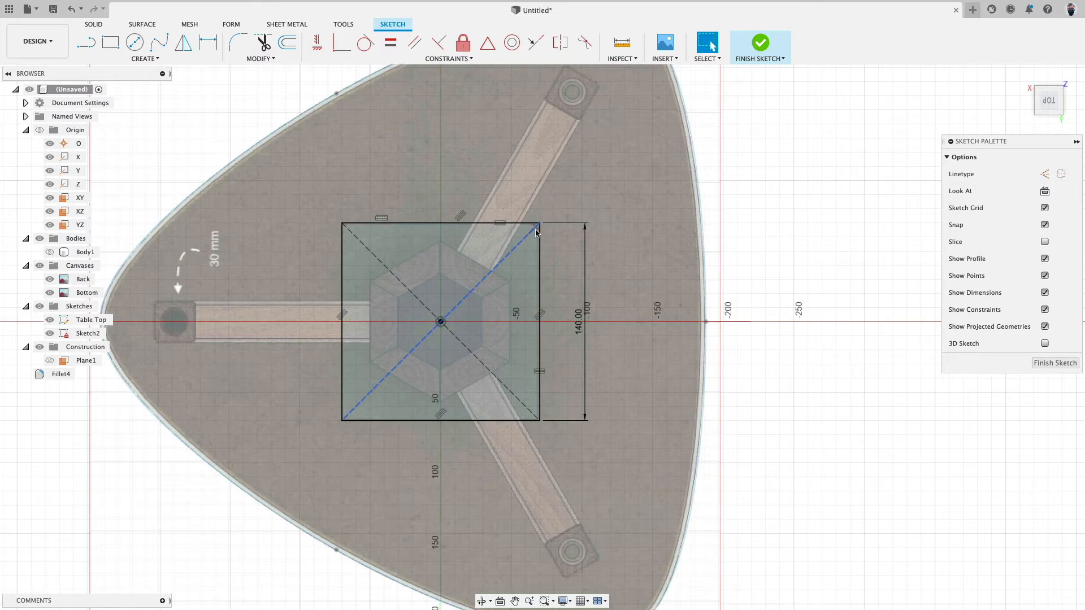
Check the square's corner and edges against the canvas outline, and finish the sketch.
scroll(537, 231, "up", 5)
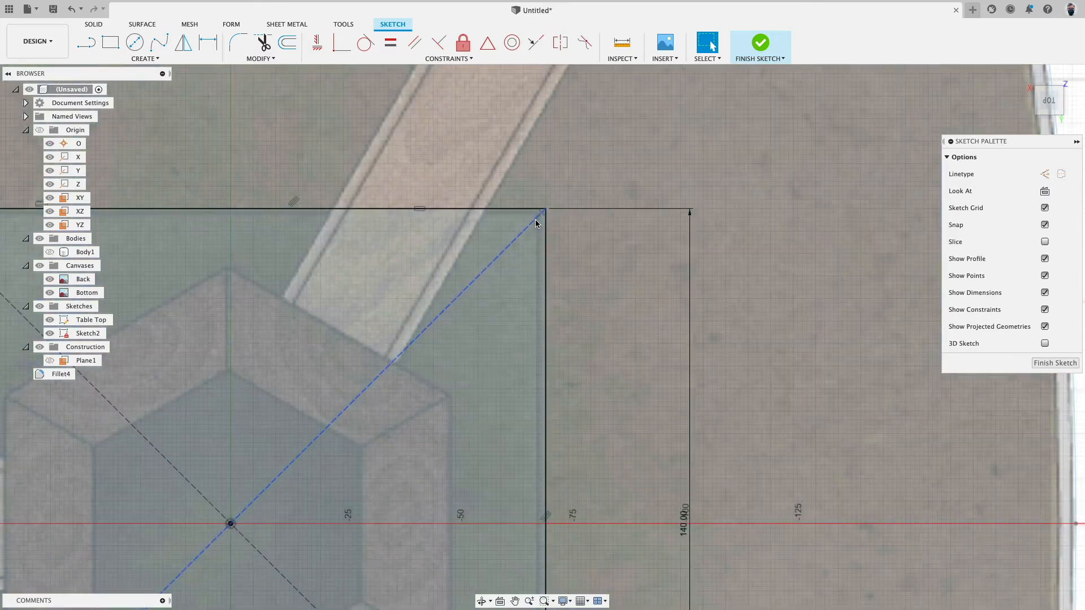
scroll(542, 219, "down", 5)
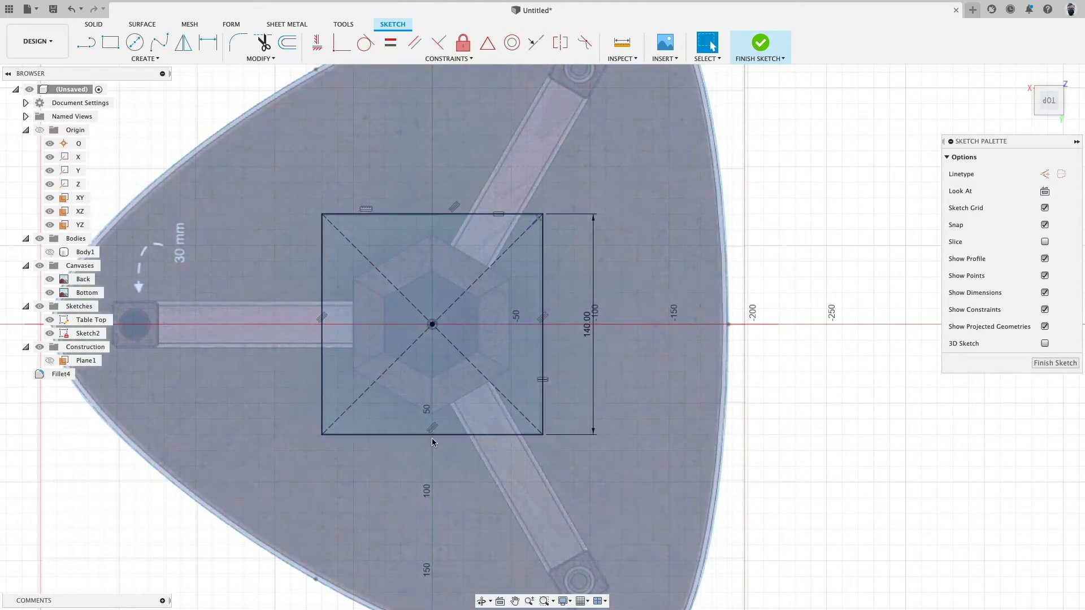
left_click(440, 218)
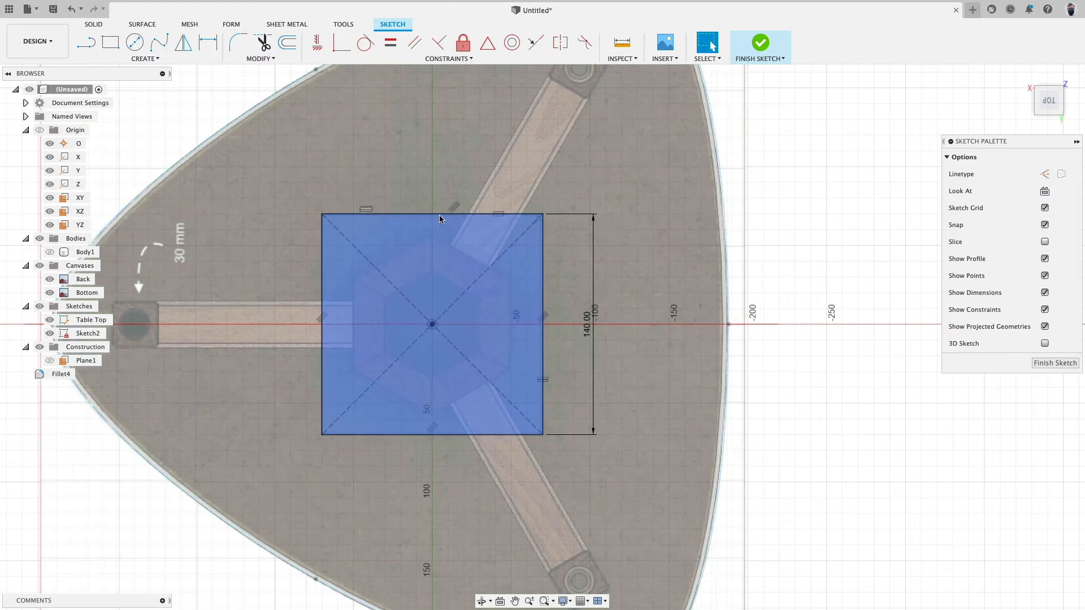
right_click(410, 438)
key("Escape")
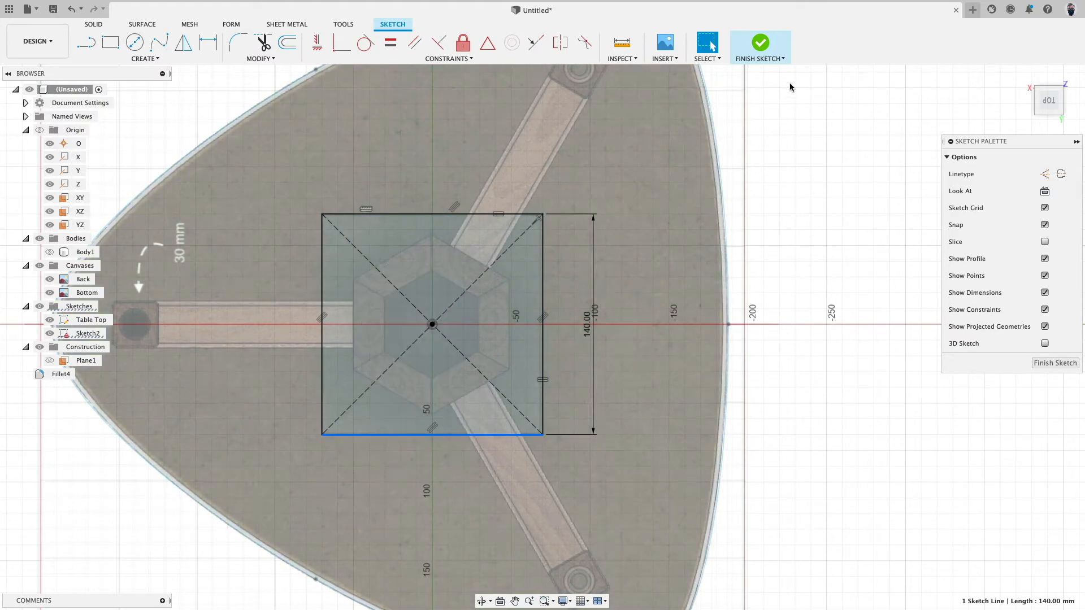
left_click(761, 45)
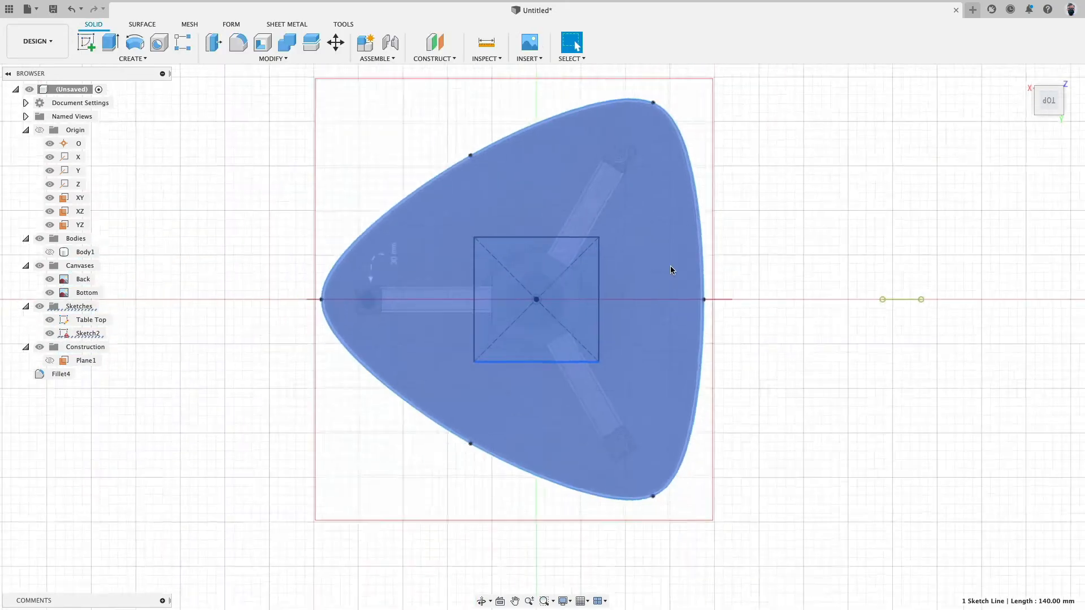
Start an Extrude, clear the wrongly picked tabletop profile, and hide the Table Top sketch.
middle_click_drag(749, 320, 728, 230, "shift")
middle_click_drag(728, 231, 695, 379)
scroll(587, 325, "up", 5)
middle_click_drag(586, 325, 565, 334, "shift")
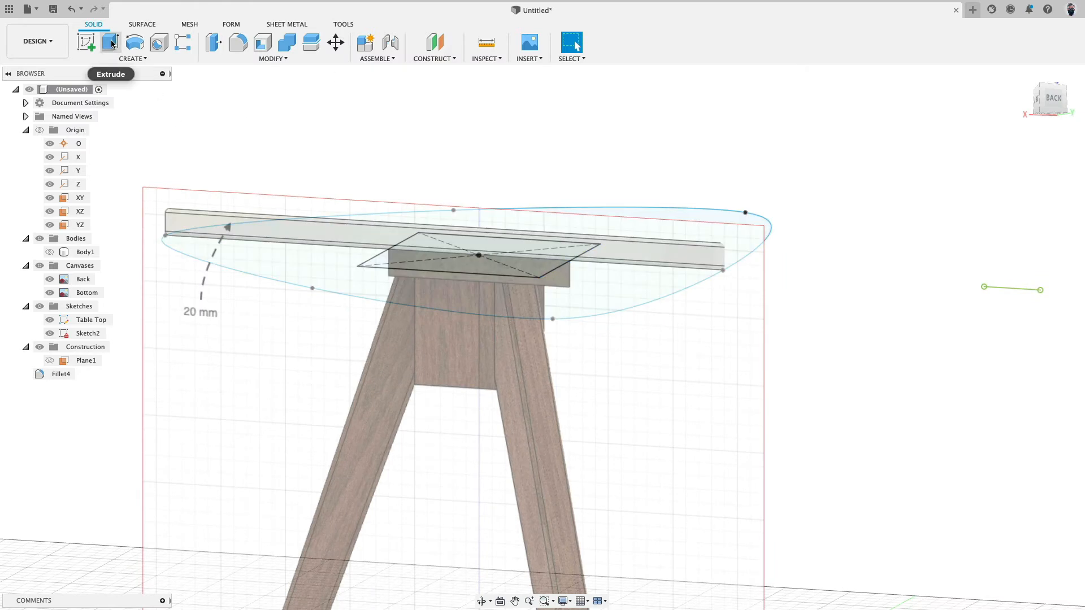
left_click(50, 252)
left_click(50, 252)
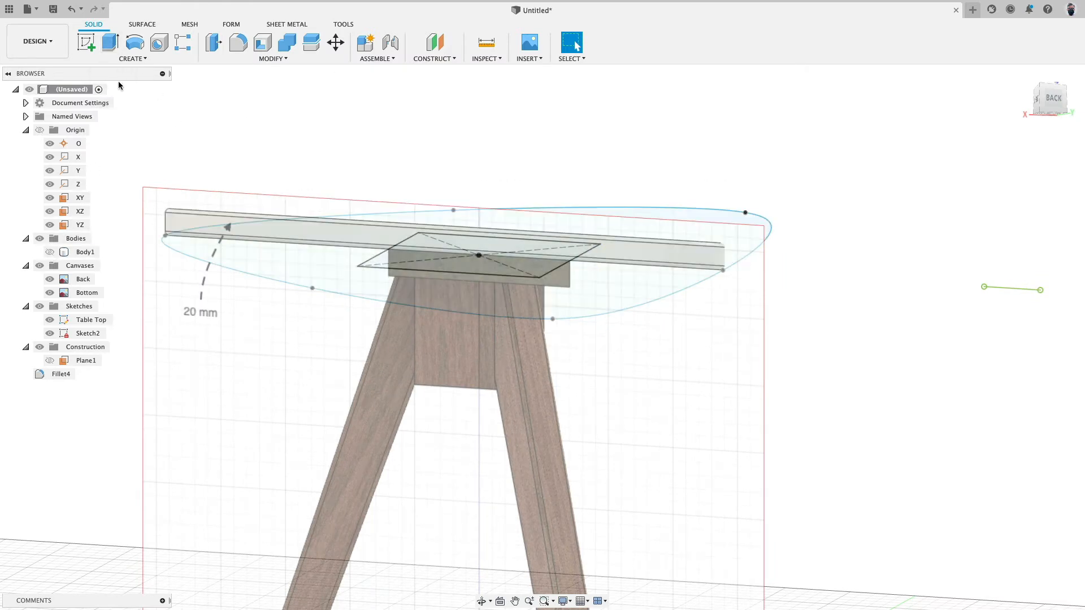
left_click(110, 42)
left_click(429, 245)
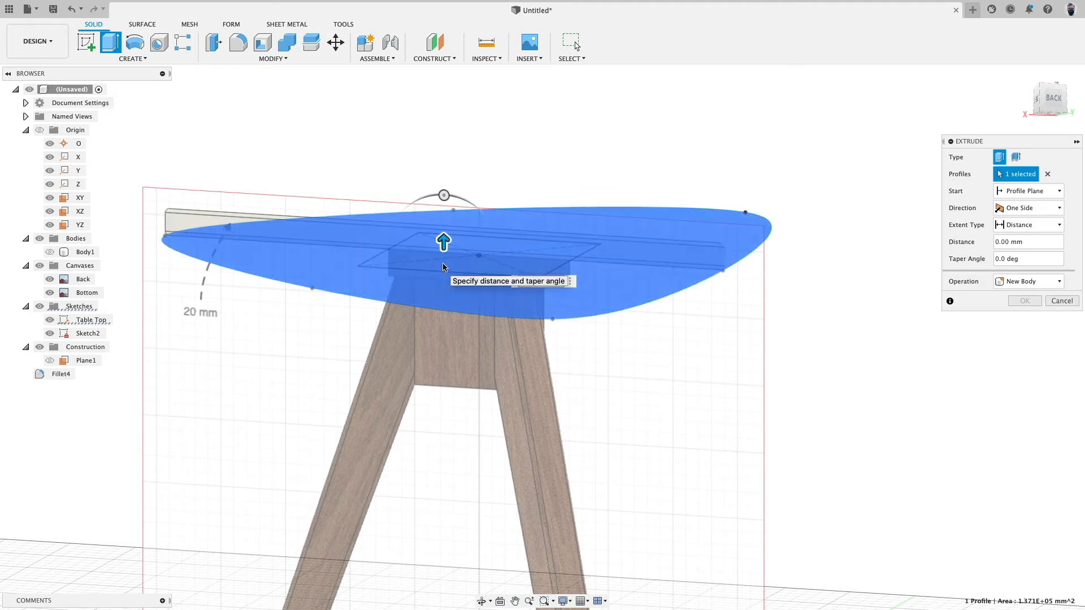
left_click(1045, 175)
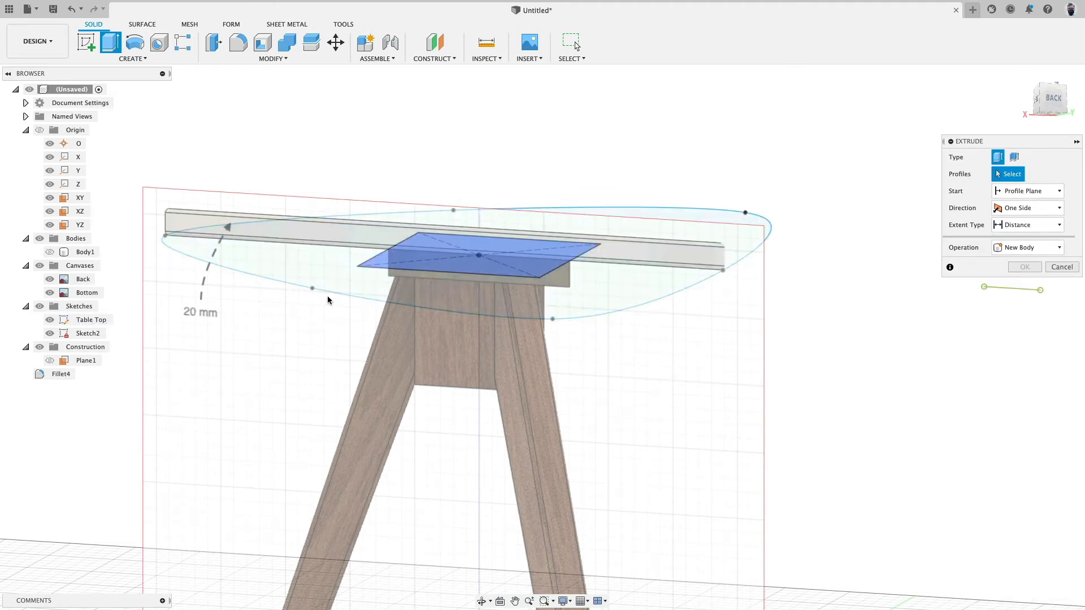
left_click(50, 320)
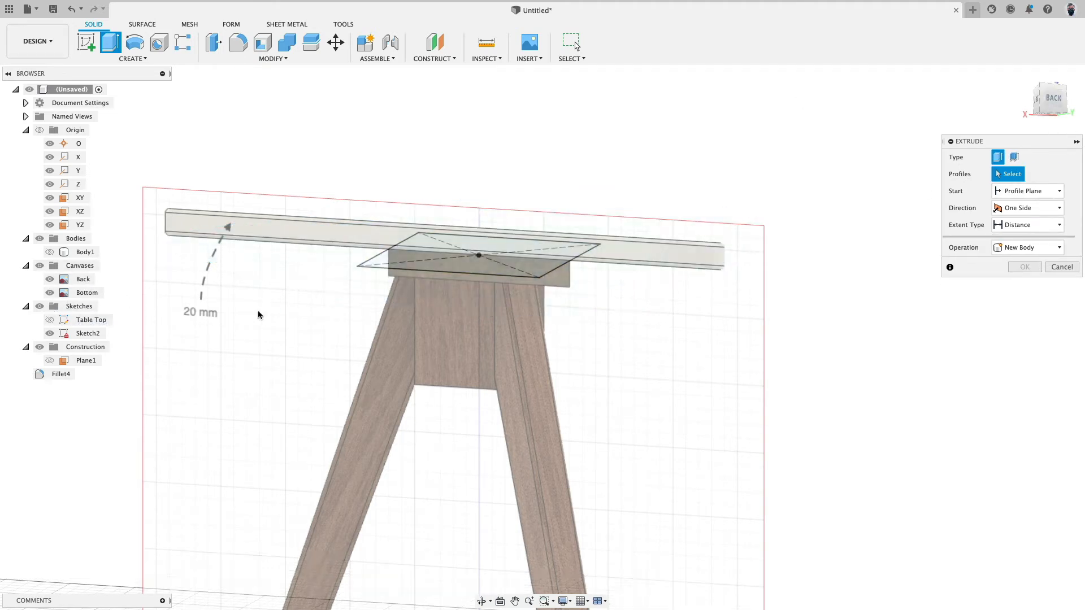
Extend the square profile downward by about 23.9 mm in the extrusion preview, with the tabletop body shown.
left_click(452, 252)
left_click_drag(478, 244, 478, 270)
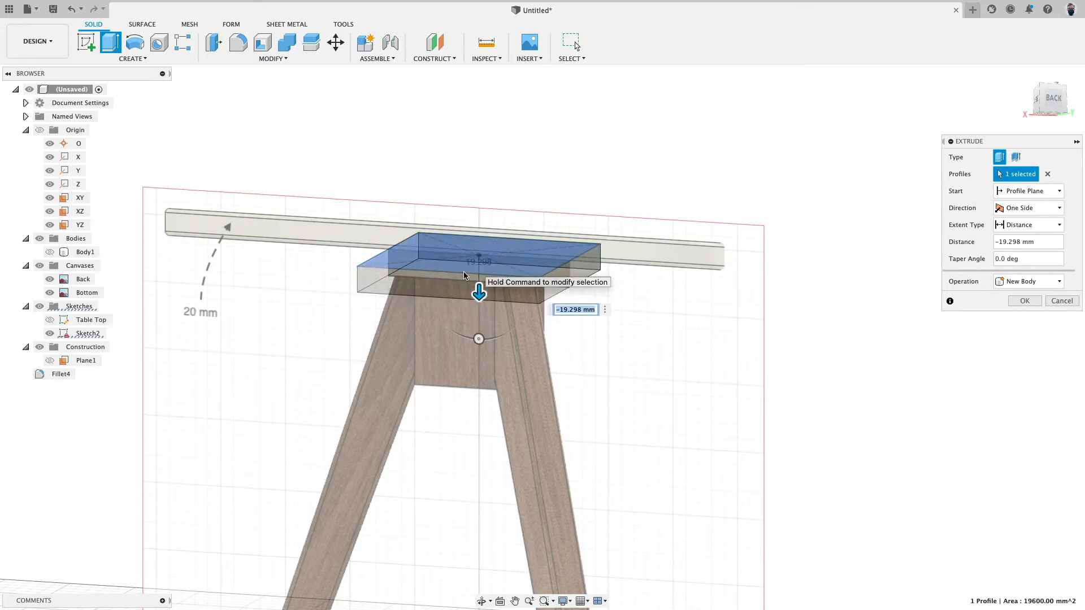
left_click(1015, 282)
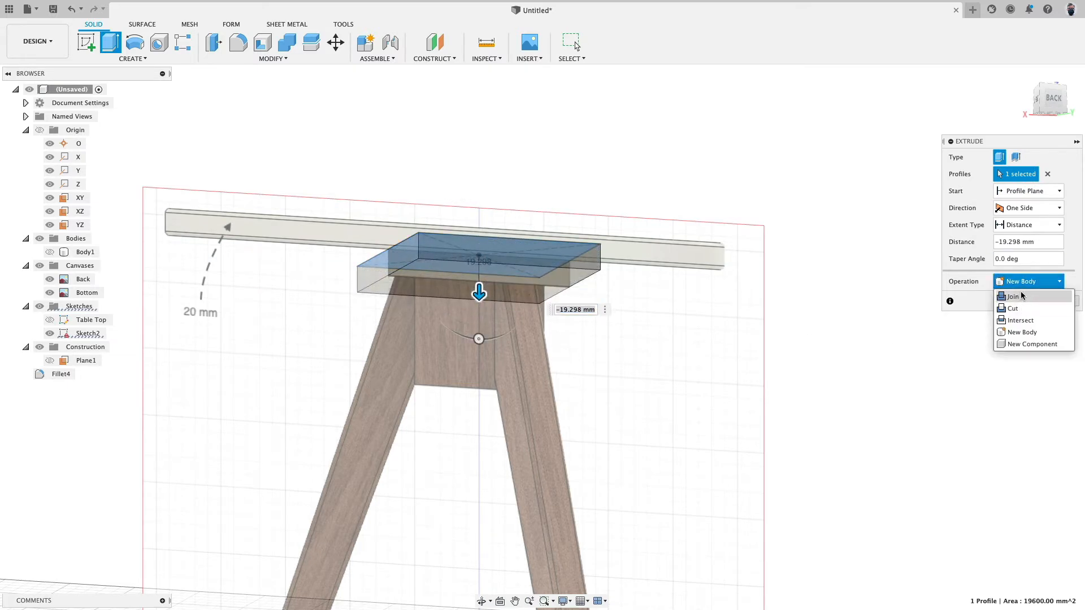
left_click(876, 266)
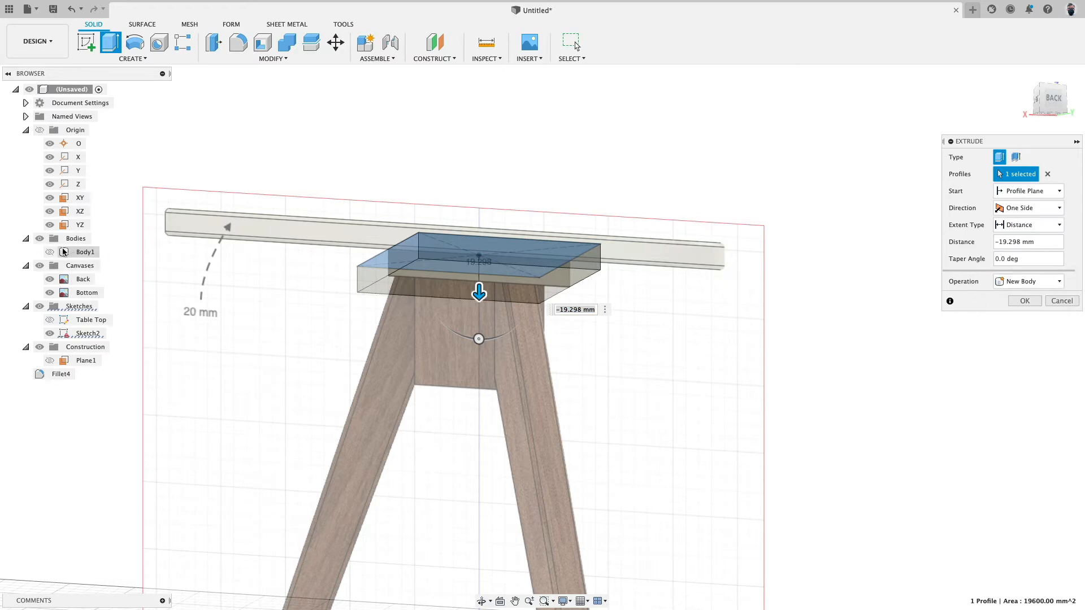
left_click(49, 252)
left_click_drag(480, 283, 480, 299)
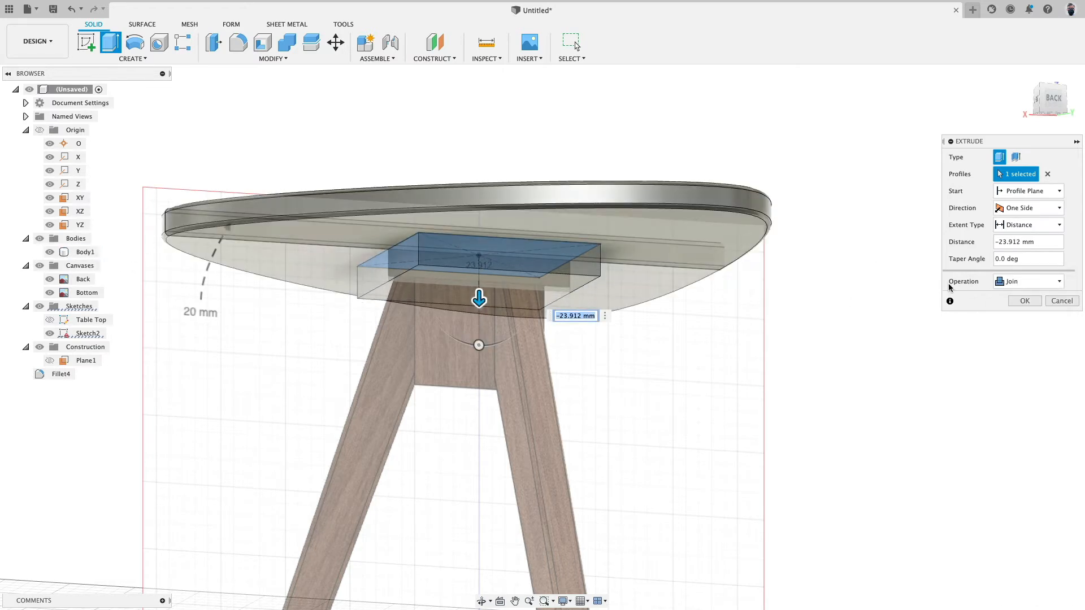
Set the extrusion's operation to New Body and its distance to -20 mm, and create the plate under the tabletop.
left_click(1018, 282)
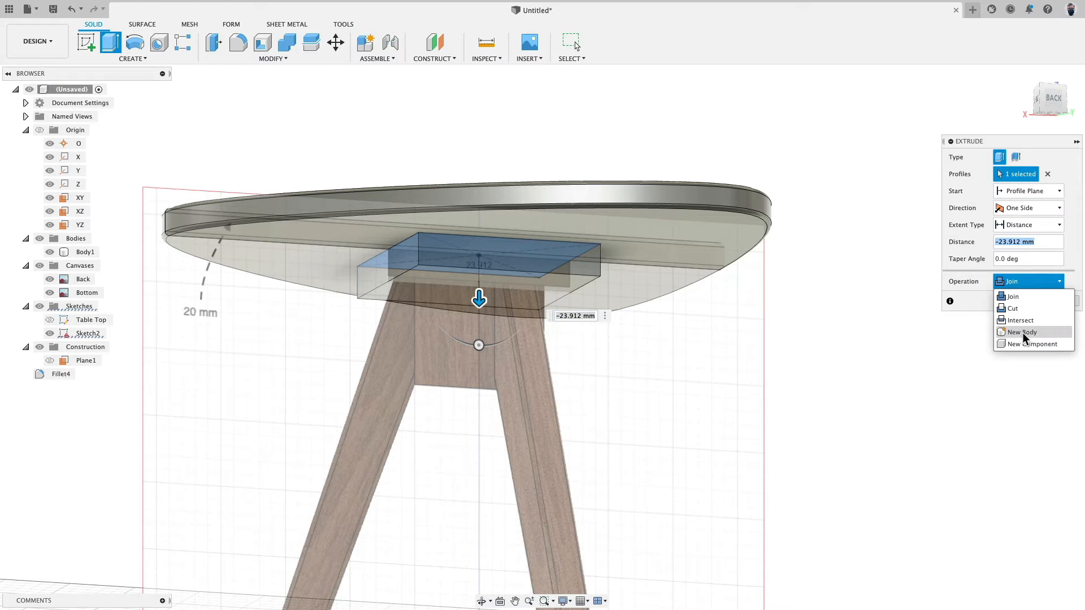
left_click(1022, 333)
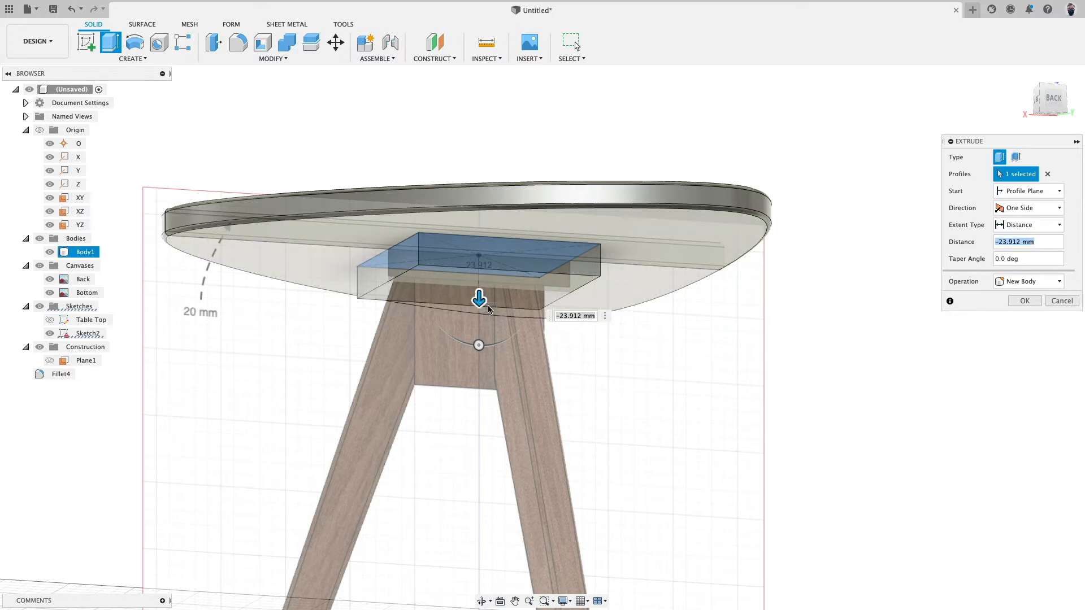
scroll(479, 296, "up", 3)
left_click_drag(479, 294, 478, 287)
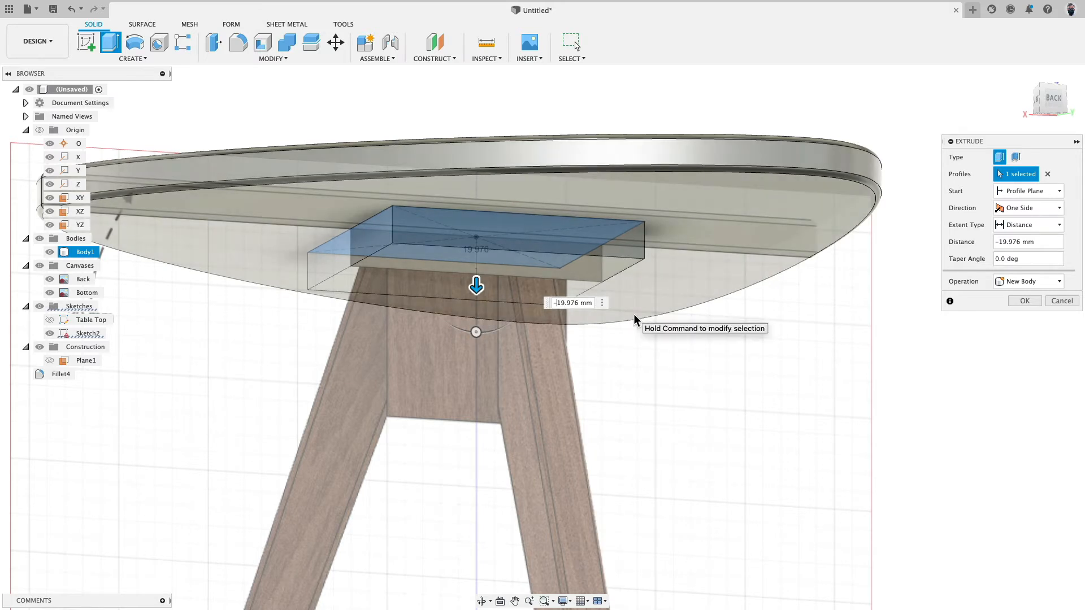
key("super+a")
type("-20")
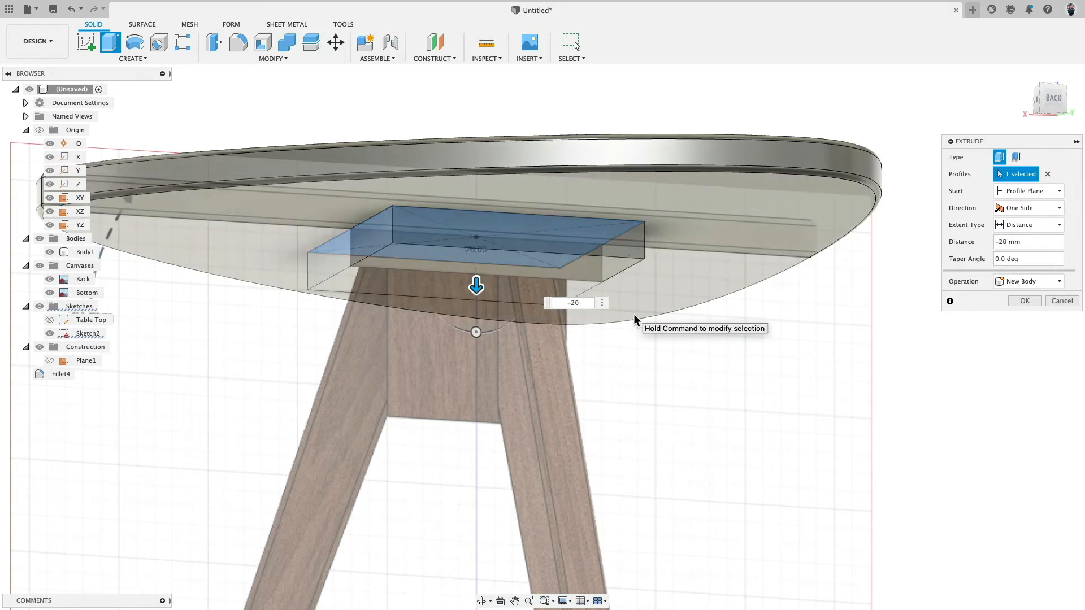
key("Return")
scroll(140, 275, "down", 3)
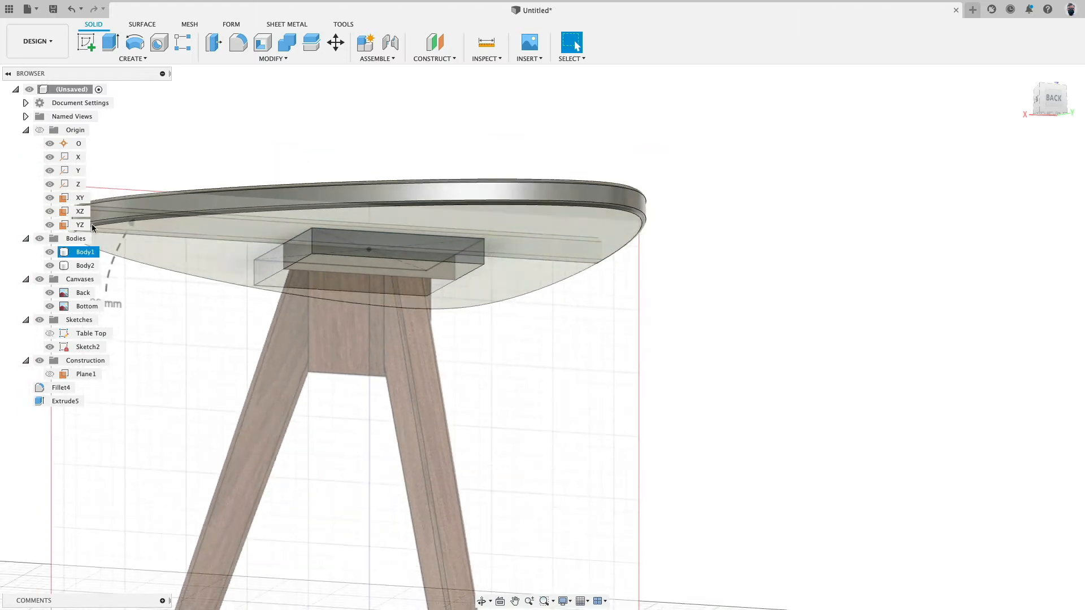
Rename the square's sketch as Support Base and hide it.
left_click(86, 346)
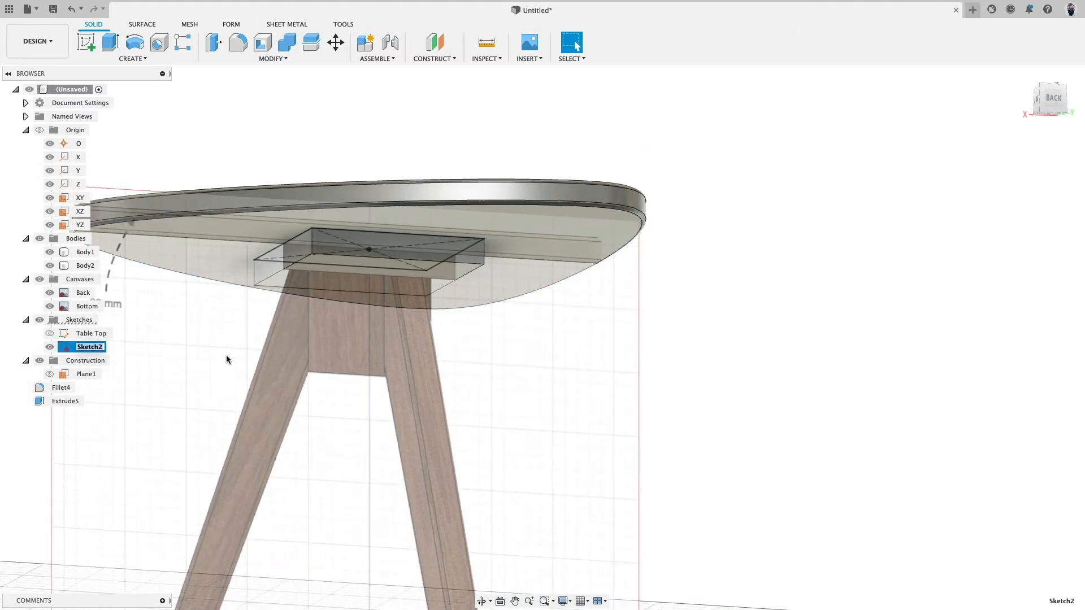
type("Support Base")
key("Return")
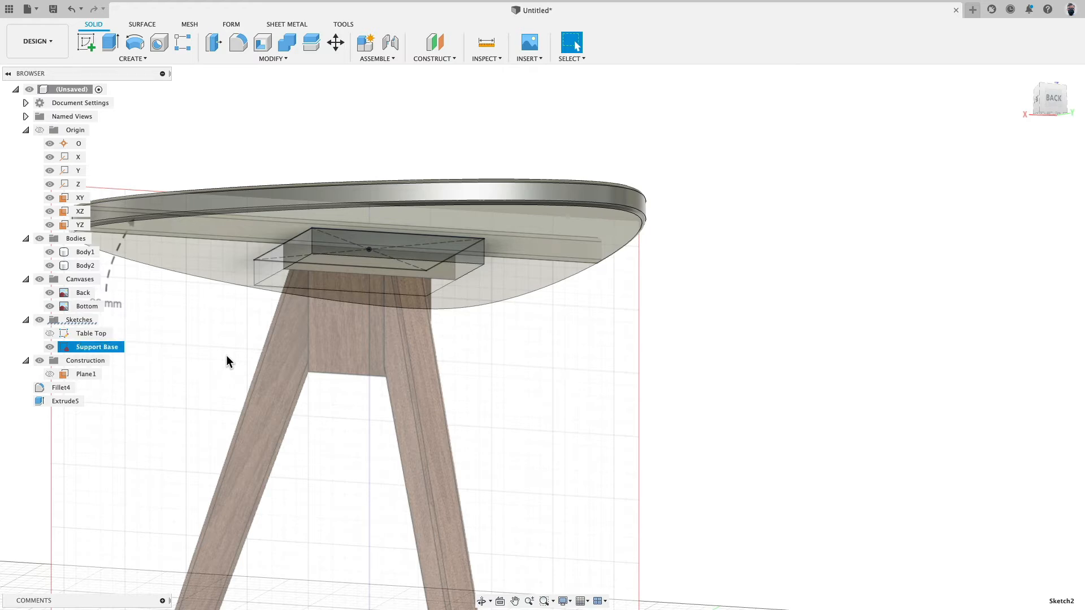
left_click(51, 347)
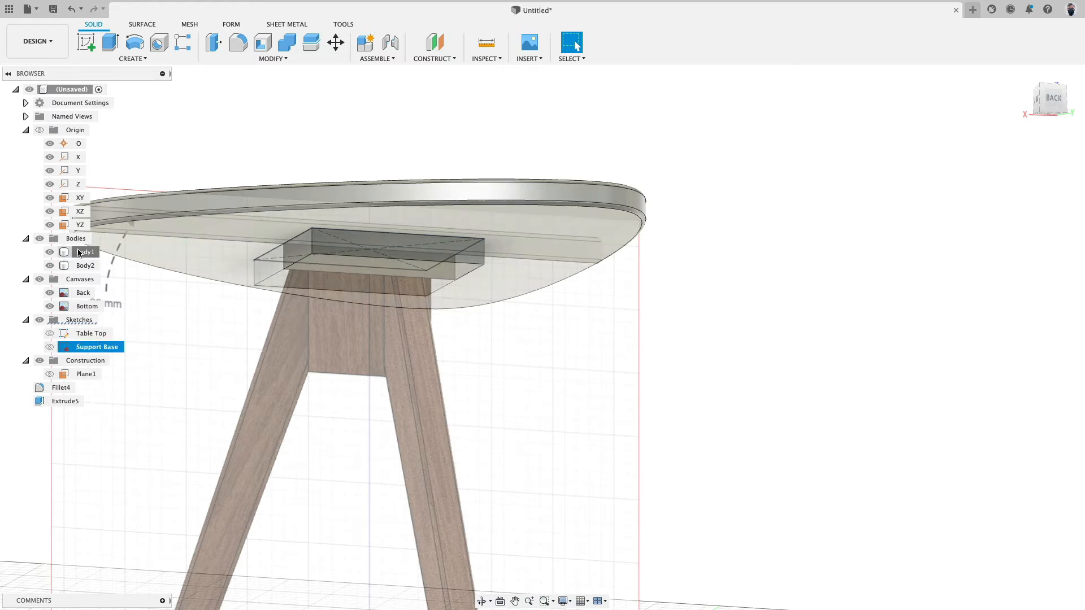
Rename the tabletop's body as Table Top.
left_click(86, 254)
double_click(86, 253)
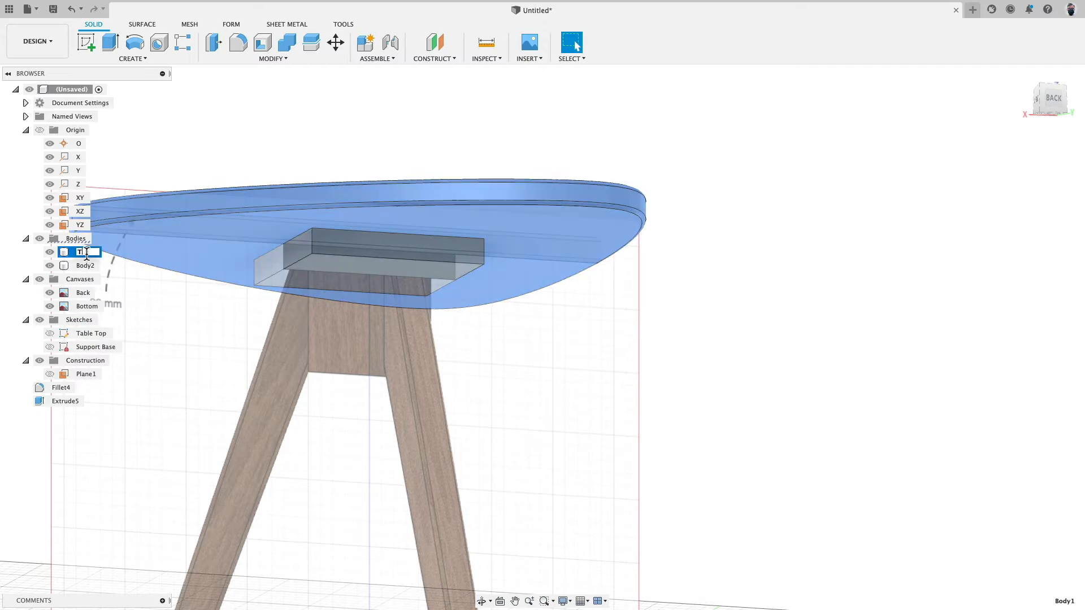
type("Table Top")
key("Return")
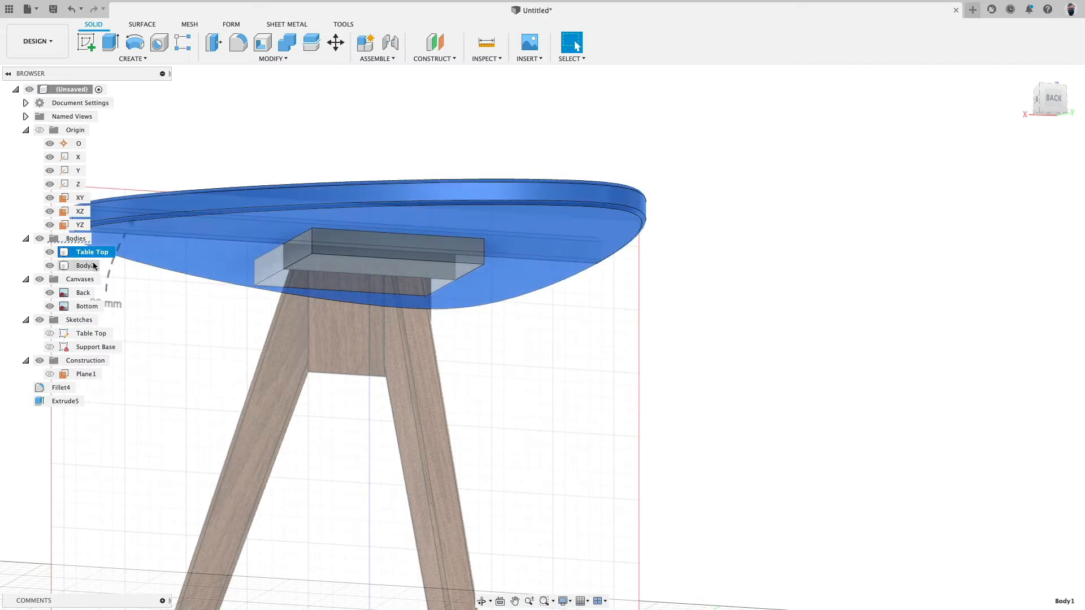
Rename the square plate's body as Support Base.
left_click(87, 266)
double_click(89, 266)
type("S")
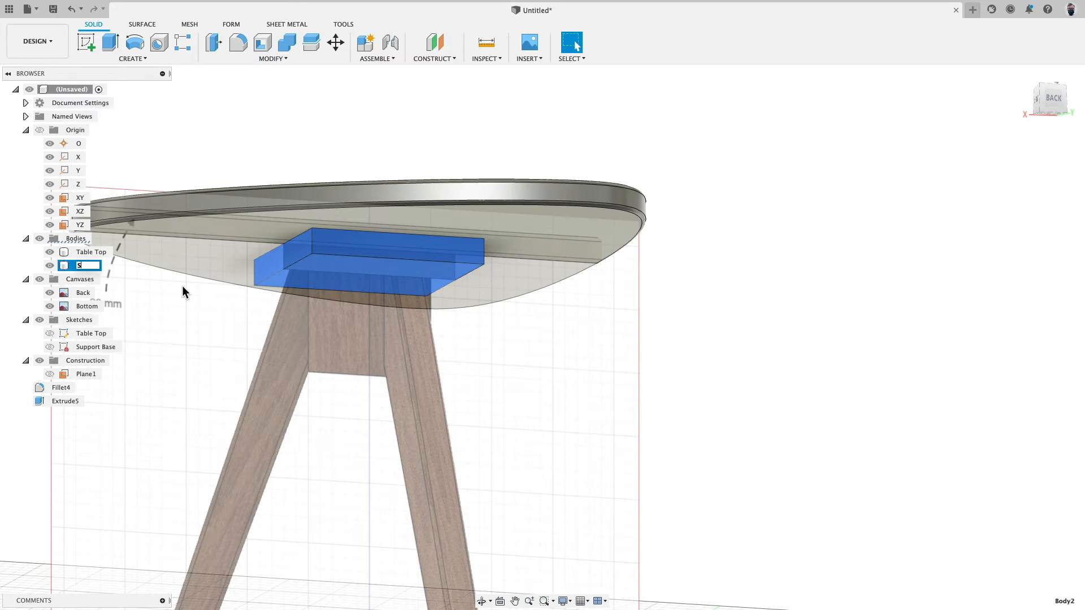
type("upport Base")
key("Return")
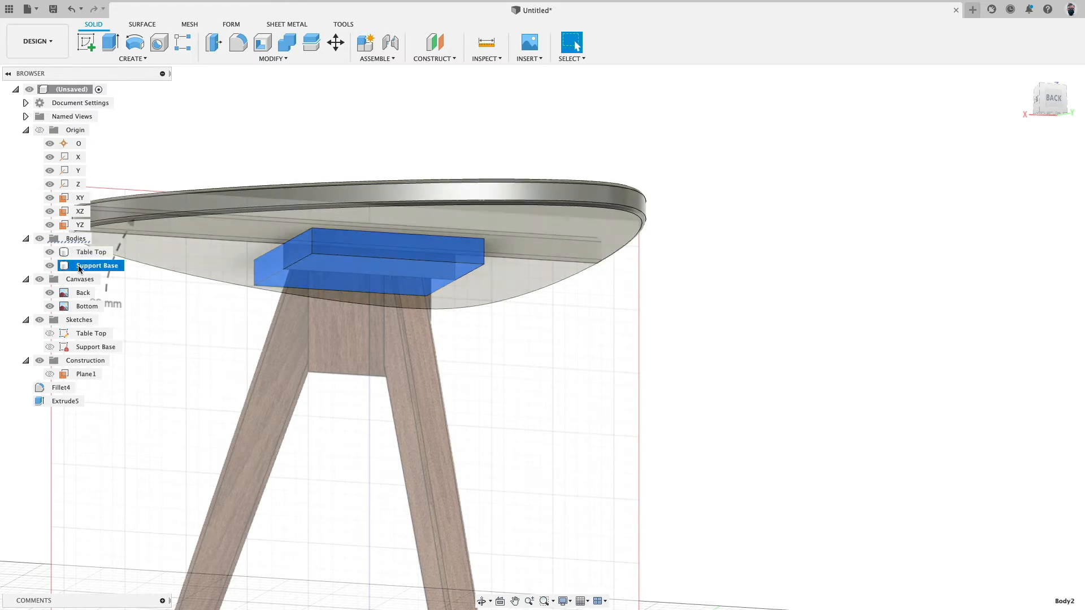
Dissolve the leftover Fillet4 and Extrude5 features into their bodies.
middle_click_drag(213, 337, 445, 291)
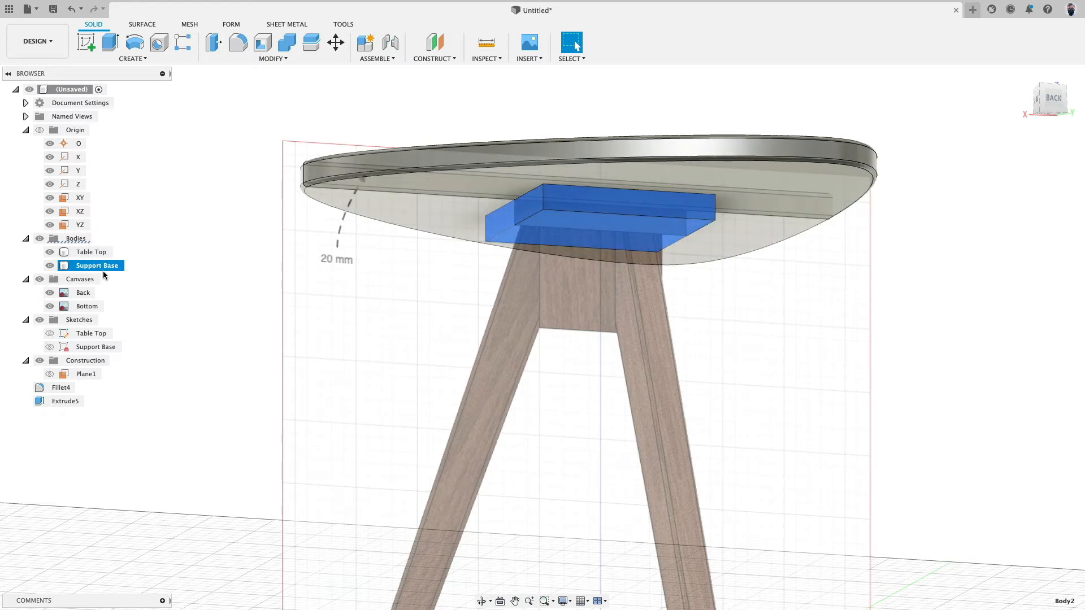
left_click(62, 388)
left_click(66, 401, "shift")
right_click(67, 403)
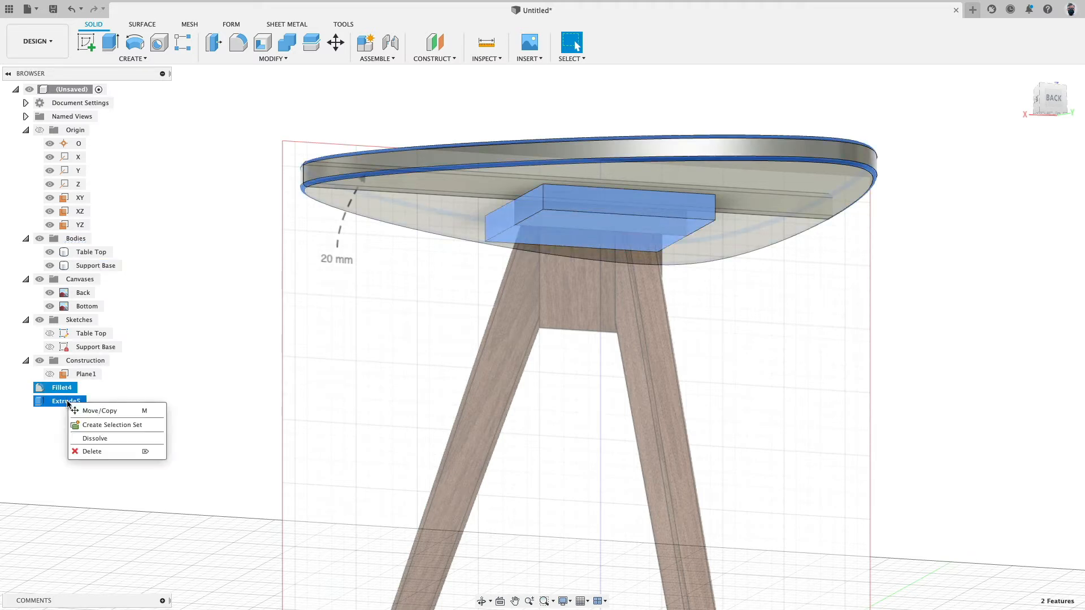
left_click(95, 438)
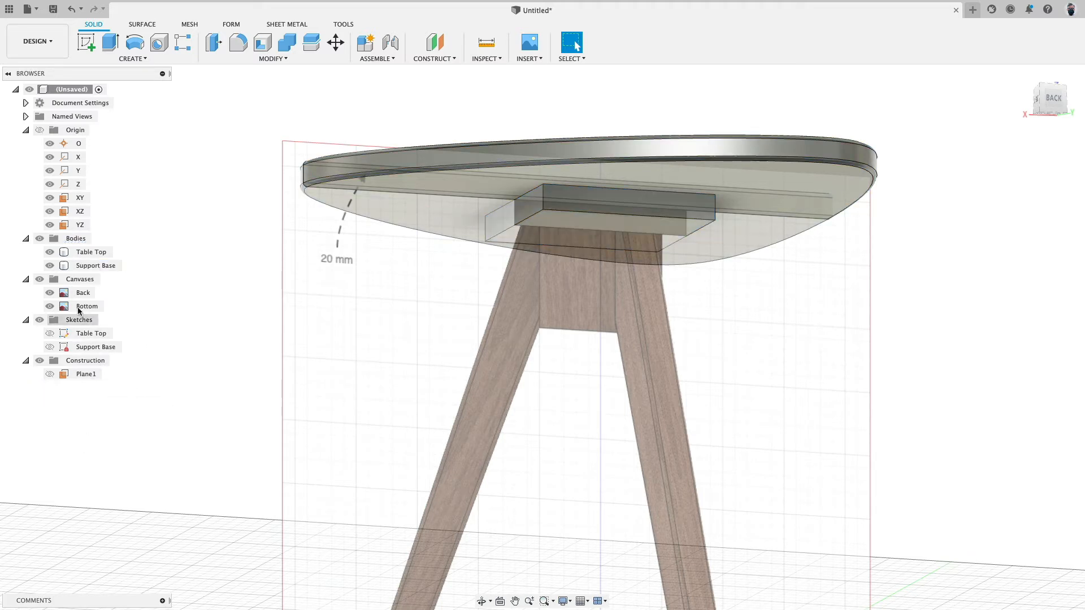
Inspect the tabletop and support base from below with the canvases hidden, and show the canvases again.
left_click(39, 280)
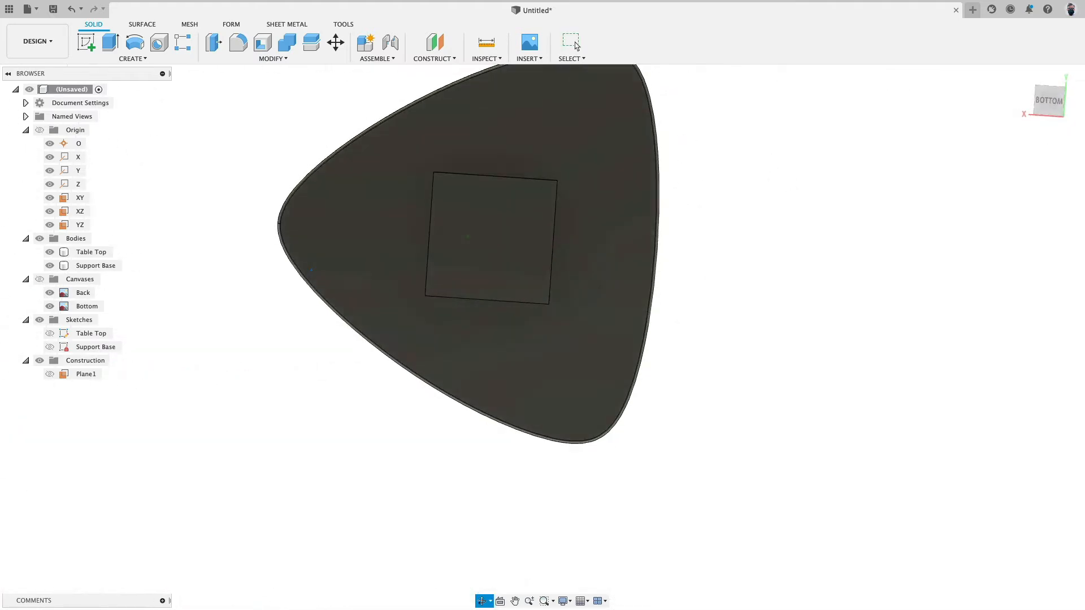
middle_click_drag(303, 266, 317, 345, "shift")
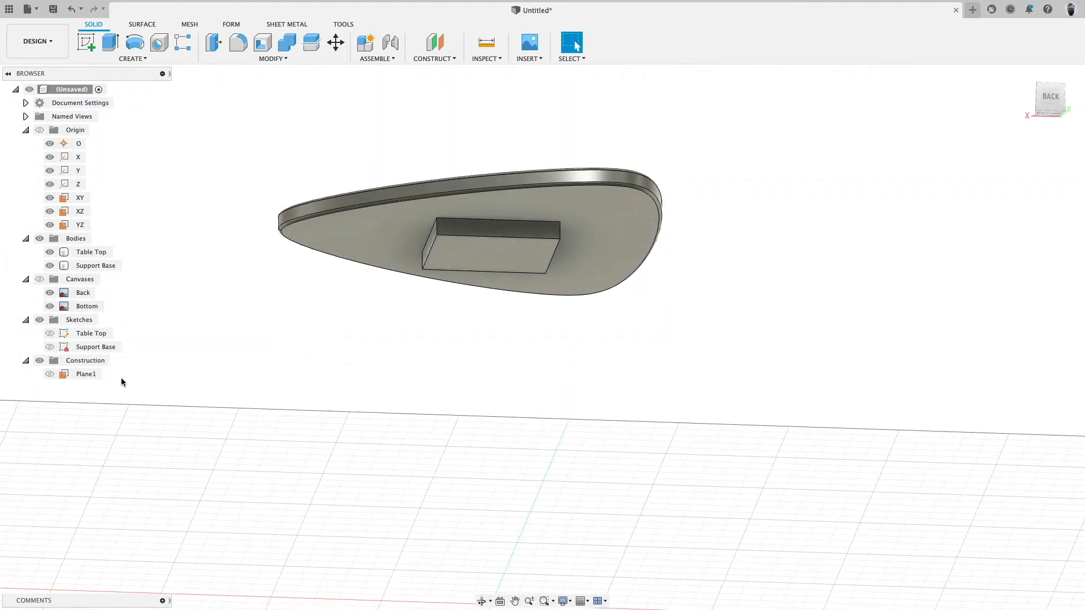
left_click(53, 374)
left_click(50, 375)
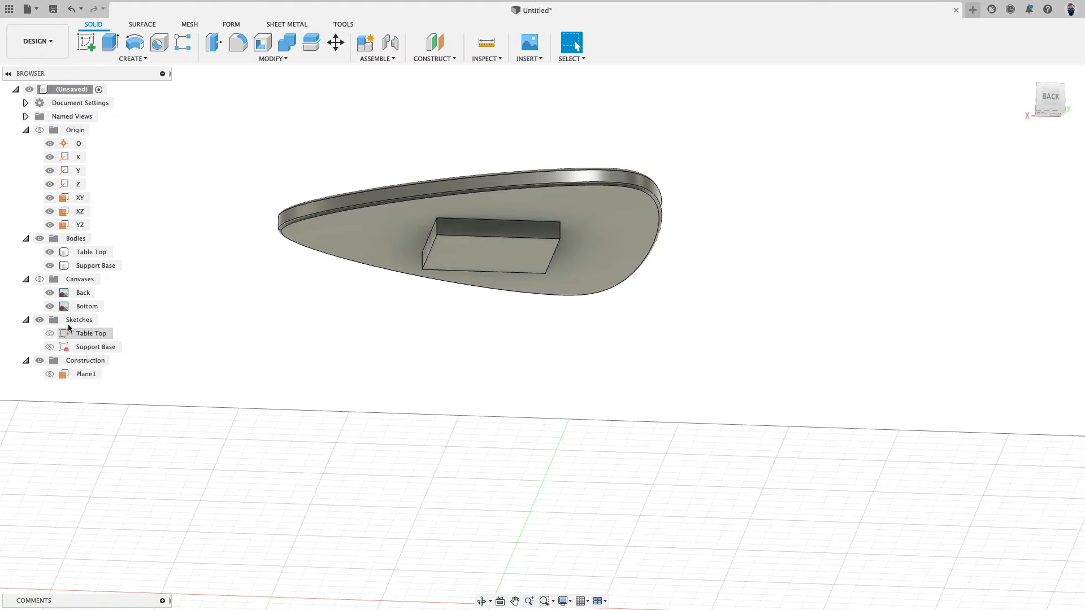
left_click(40, 279)
Start a new sketch on the underside face of the Support Base body.
middle_click_drag(263, 348, 299, 252, "shift")
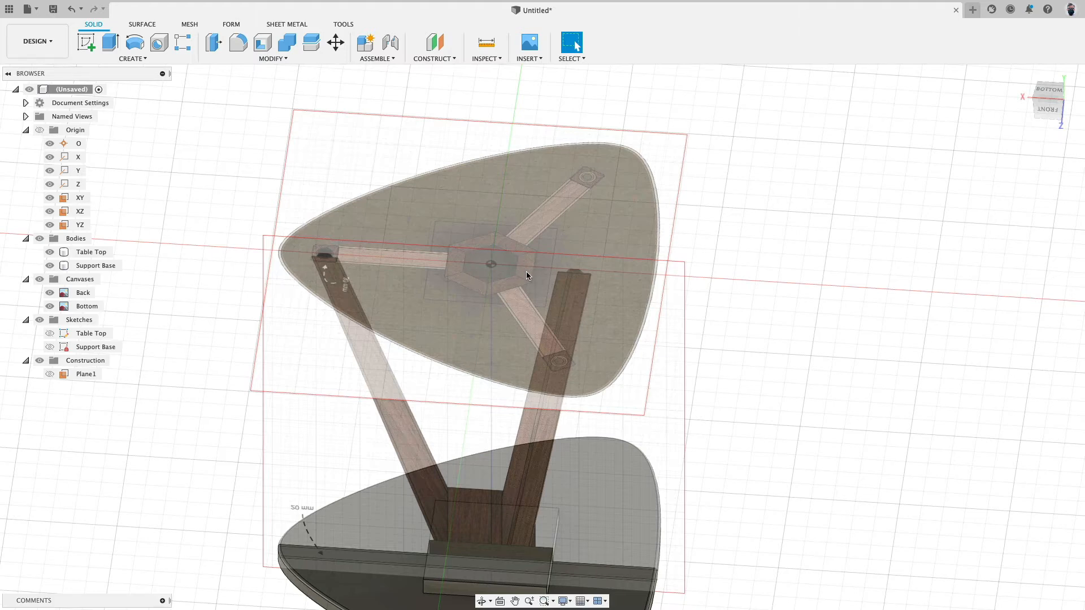
scroll(531, 288, "down", 5)
middle_click_drag(441, 317, 471, 214)
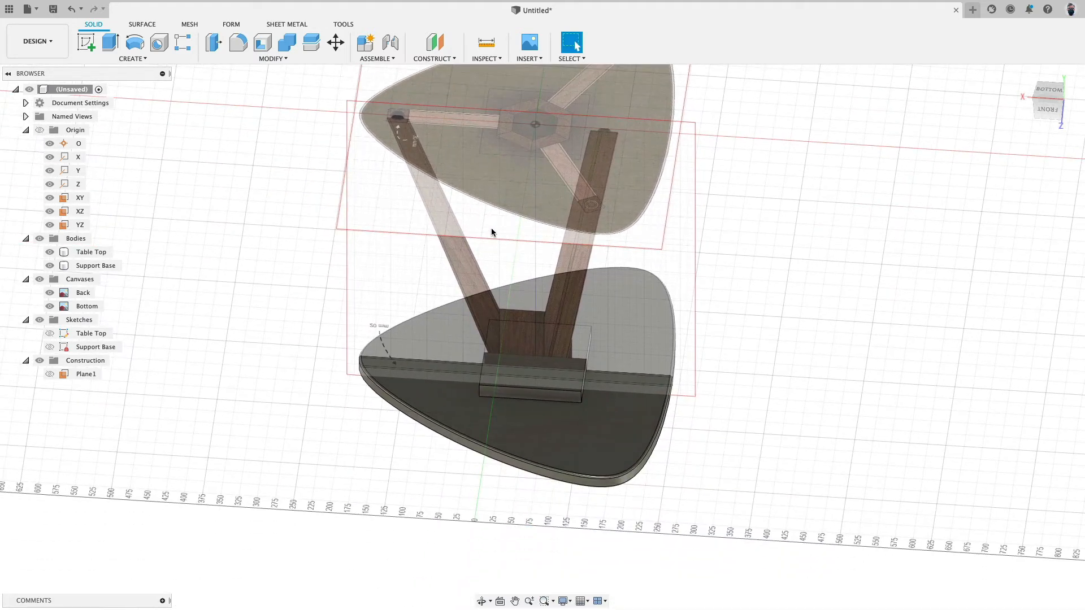
middle_click_drag(503, 397, 540, 380, "shift")
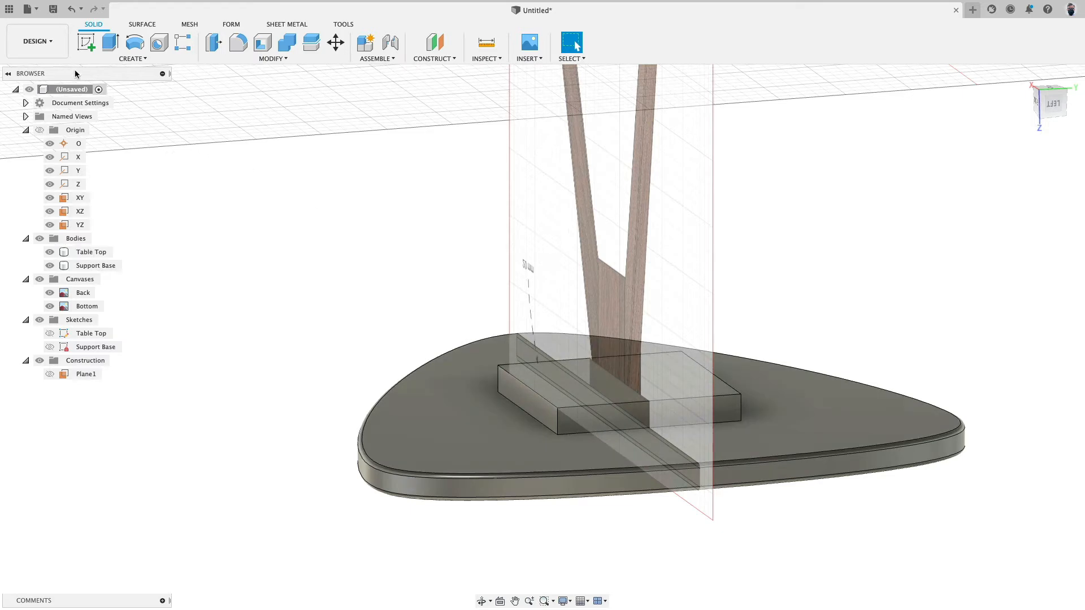
left_click(86, 42)
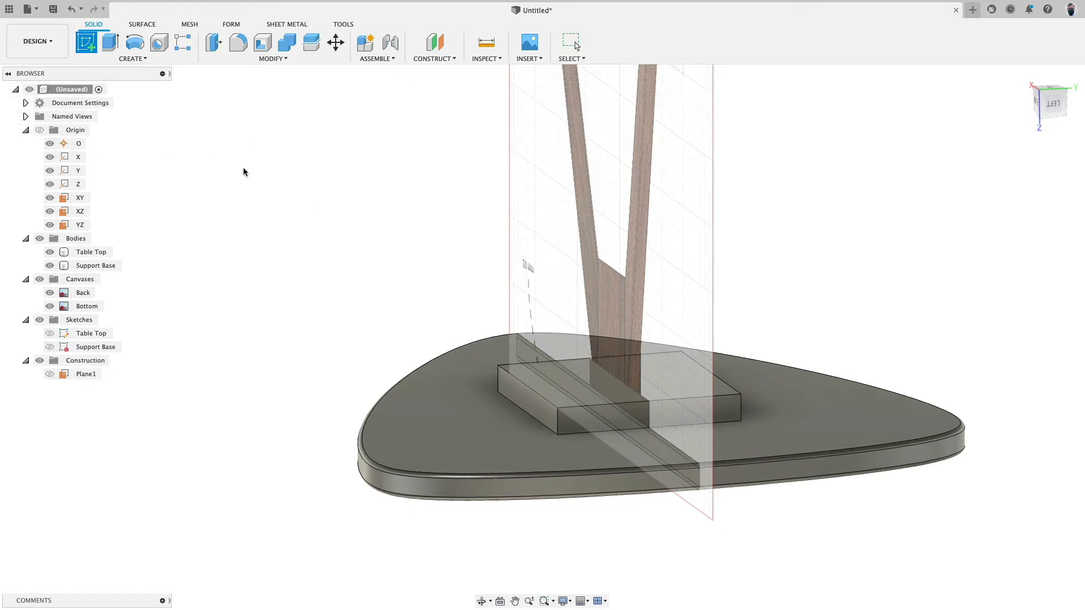
left_click(523, 373)
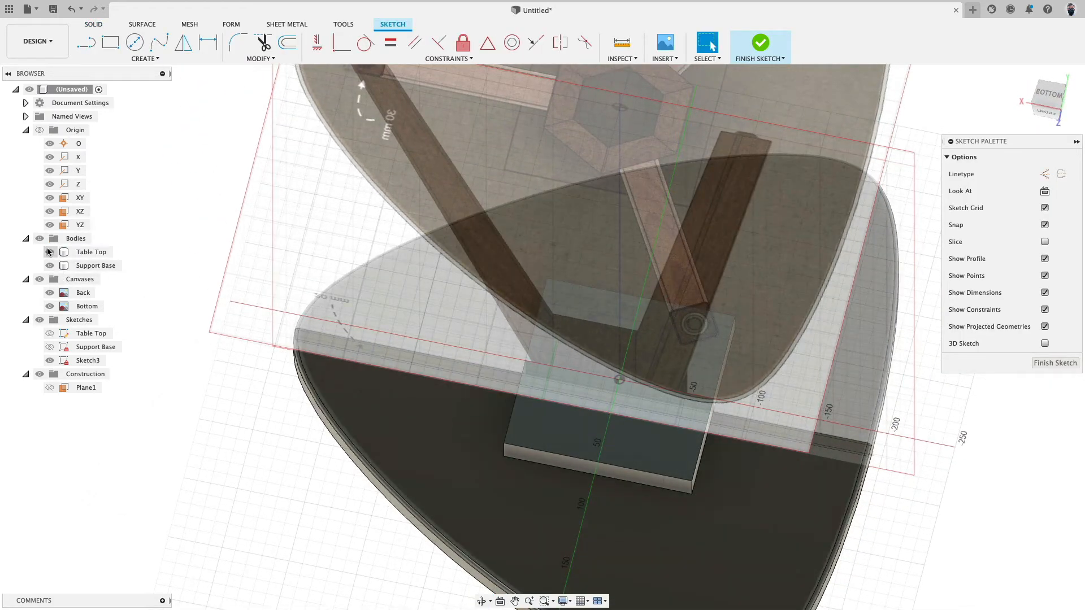
Hide the Table Top and Support Base bodies and face the sketch from the bottom, centred on the canvas hexagon.
left_click(49, 252)
left_click(49, 265)
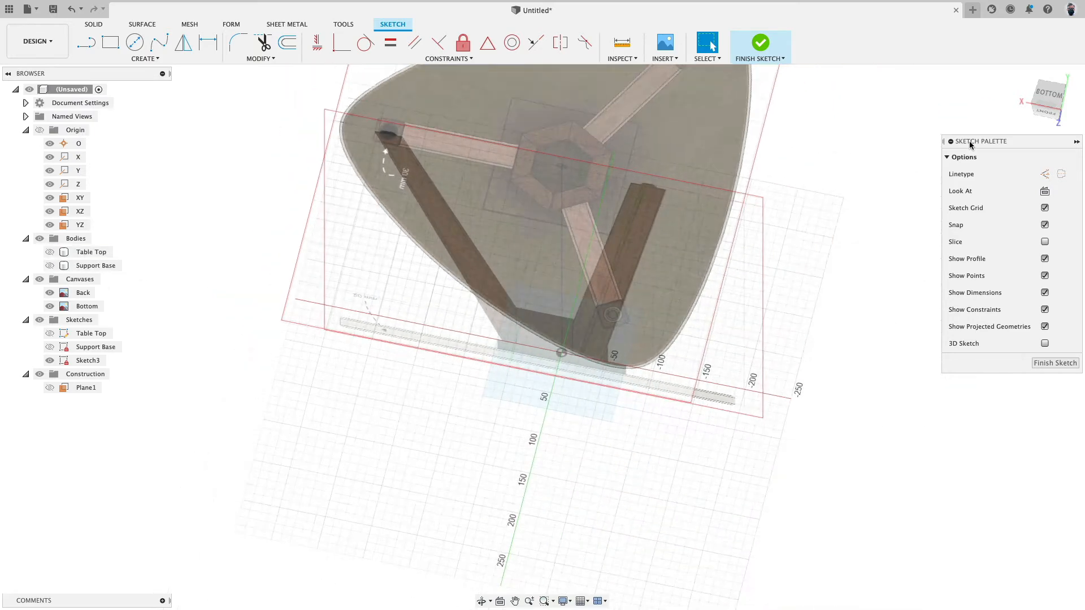
left_click(1049, 96)
scroll(516, 206, "up", 5)
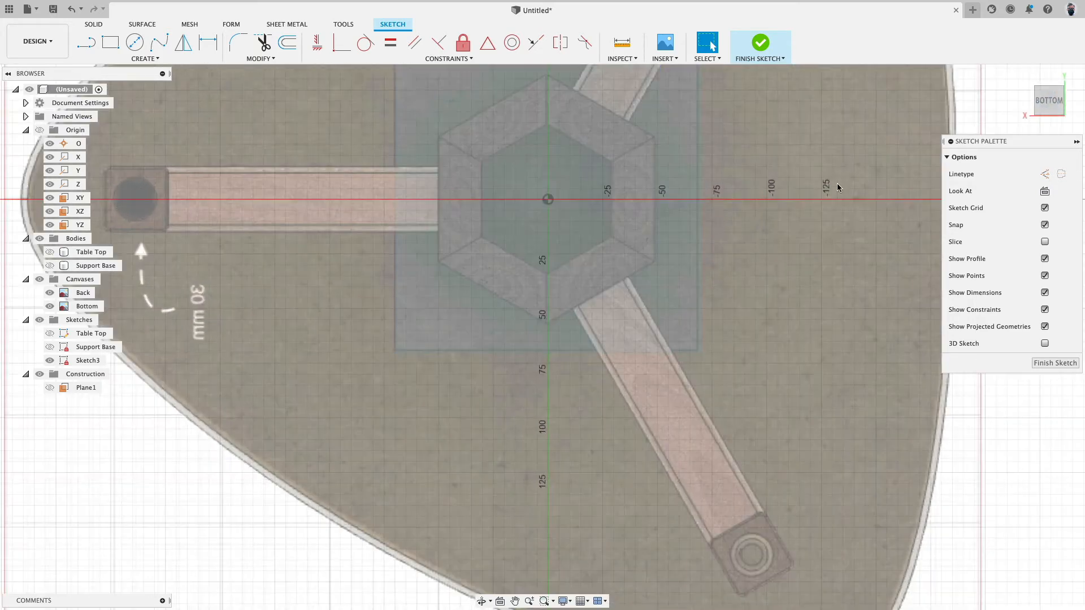
middle_click_drag(794, 201, 743, 335)
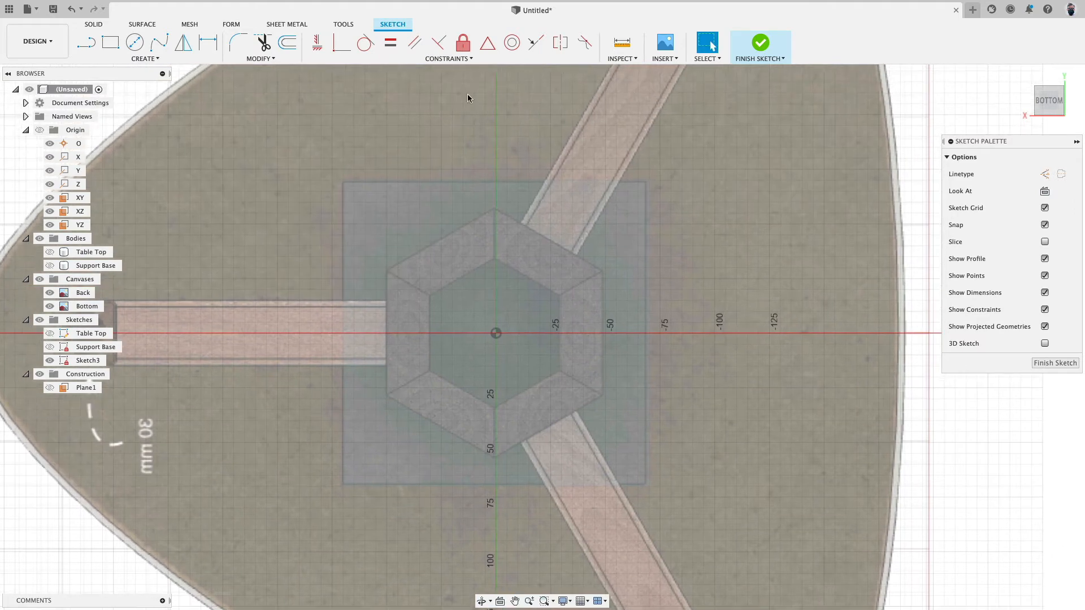
Draw a circumscribed six-sided polygon centred on the origin with a 50 mm radius over the canvas's outer hexagon.
left_click(150, 60)
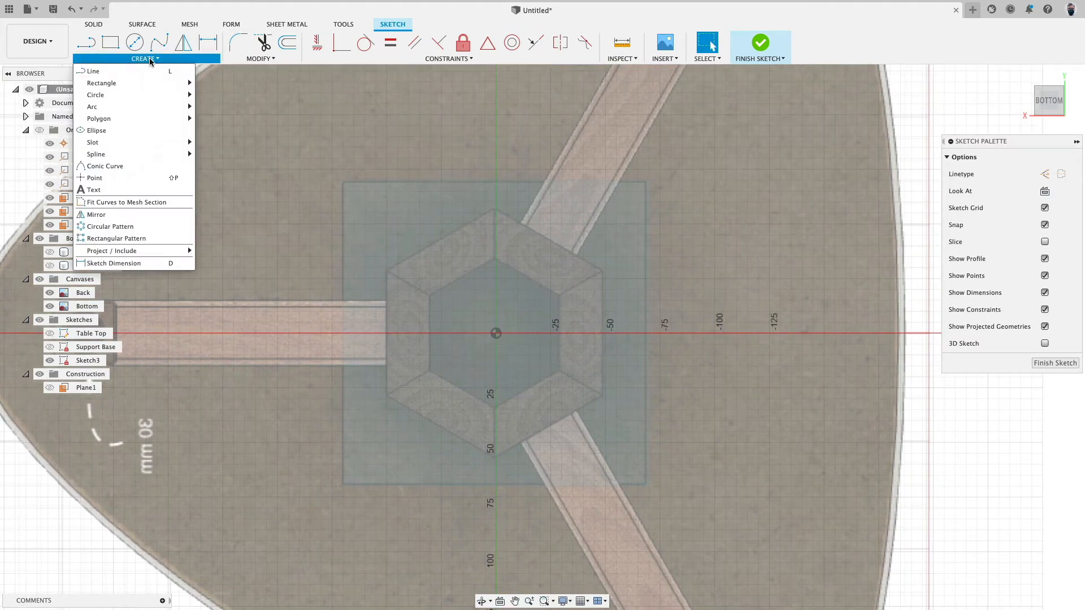
mouse_move(142, 117)
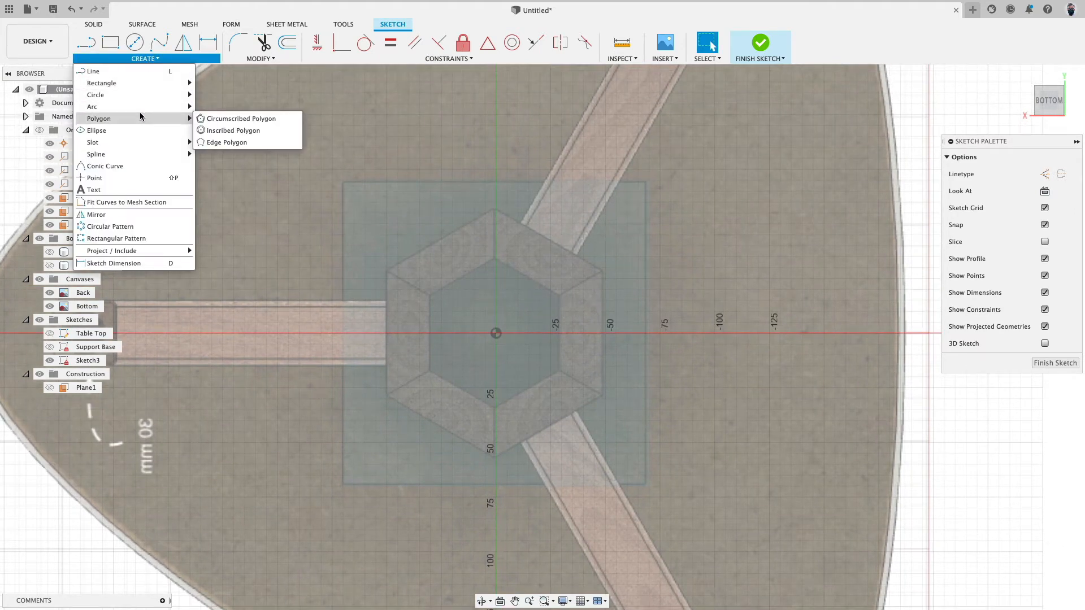
left_click(237, 118)
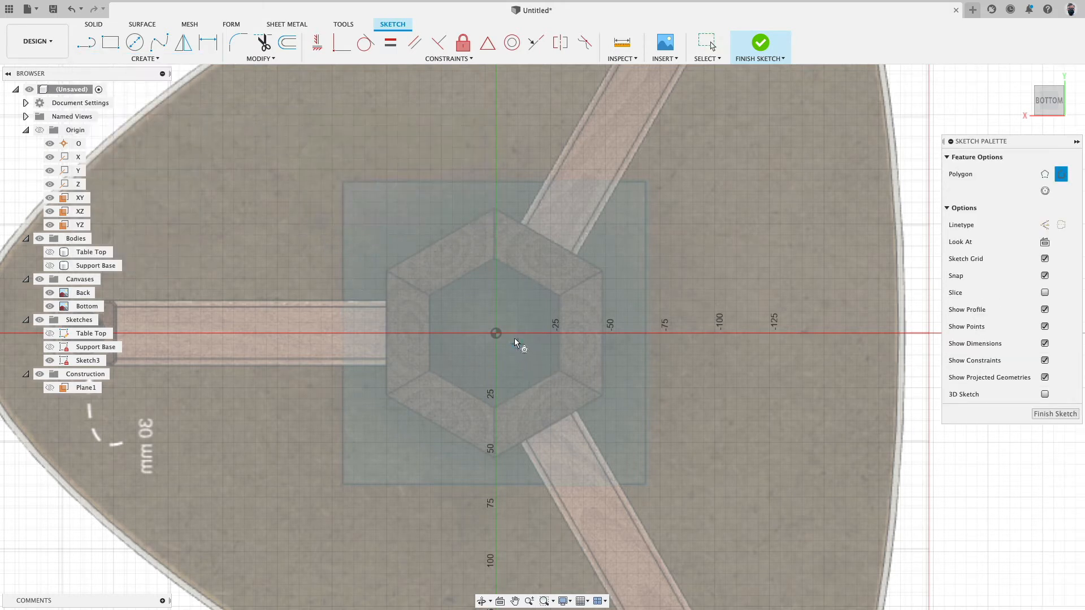
left_click(495, 333)
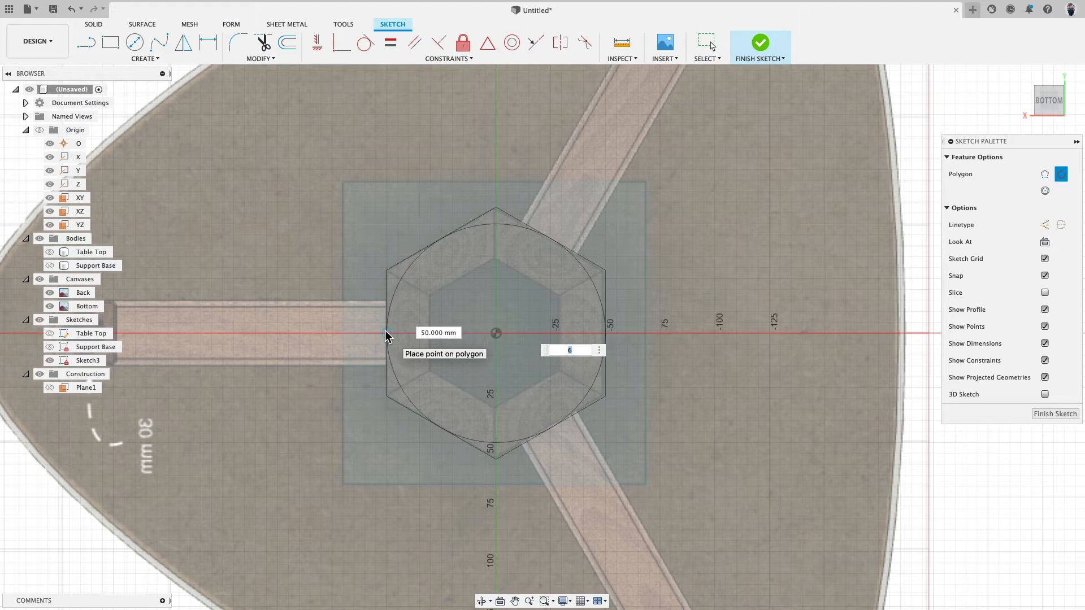
type("8")
key("BackSpace")
type("8")
key("BackSpace")
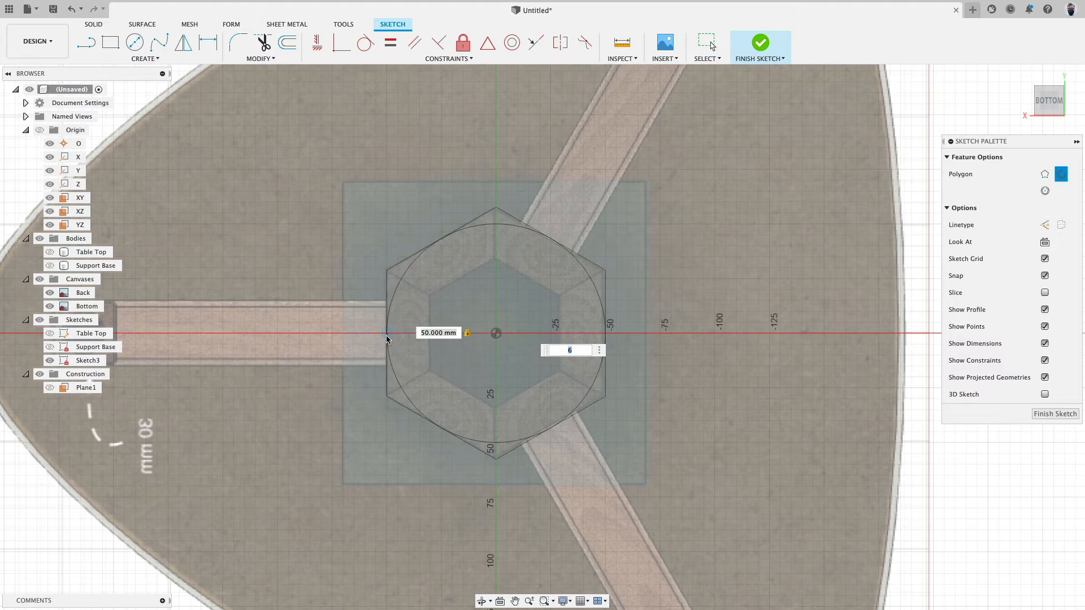
key("Return")
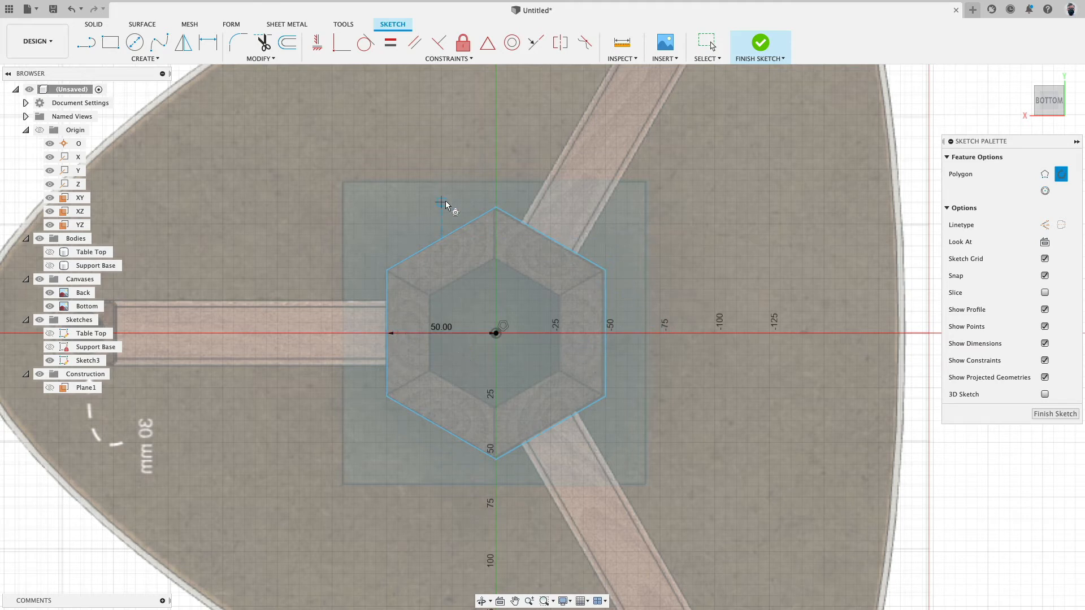
Leave the polygon command and delete the hexagon from the sketch.
key("Escape")
left_click(524, 357)
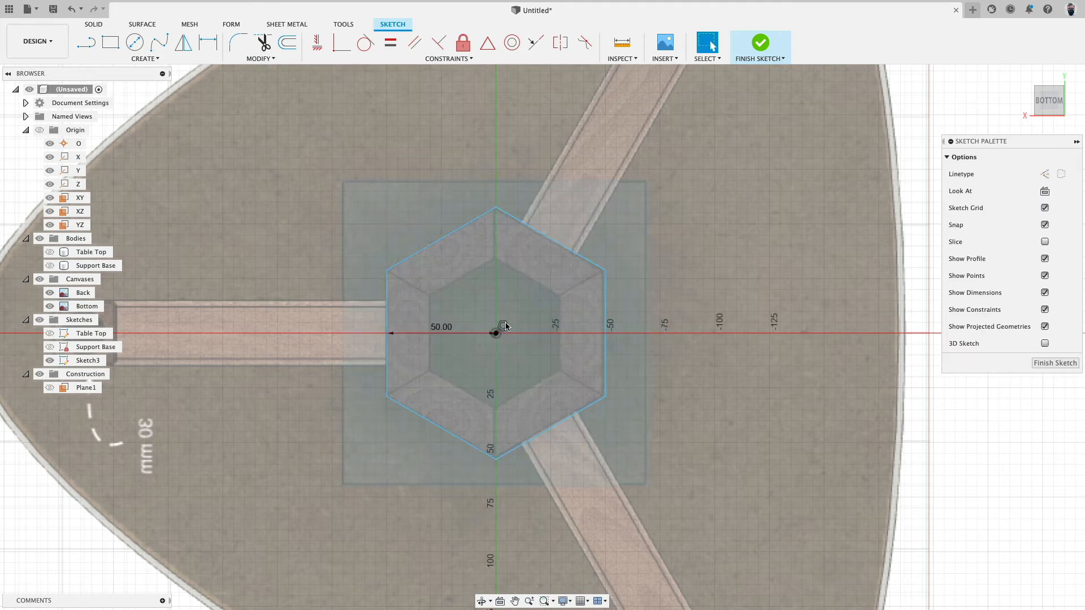
double_click(606, 291)
key("Delete")
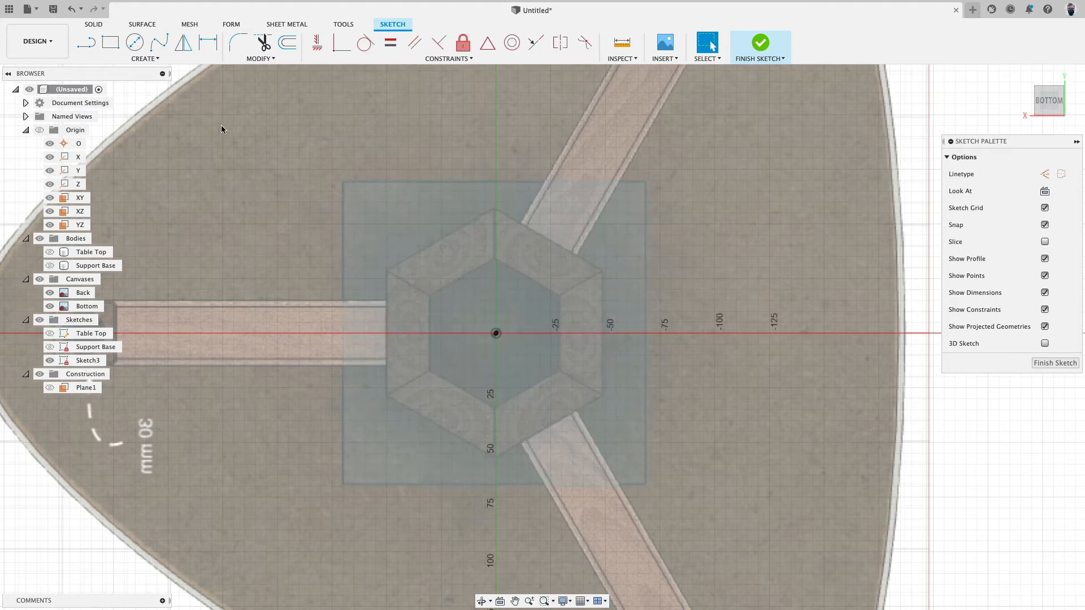
Start a new circumscribed polygon centred on the origin and try 8 sides in its preview.
left_click(143, 60)
mouse_move(136, 120)
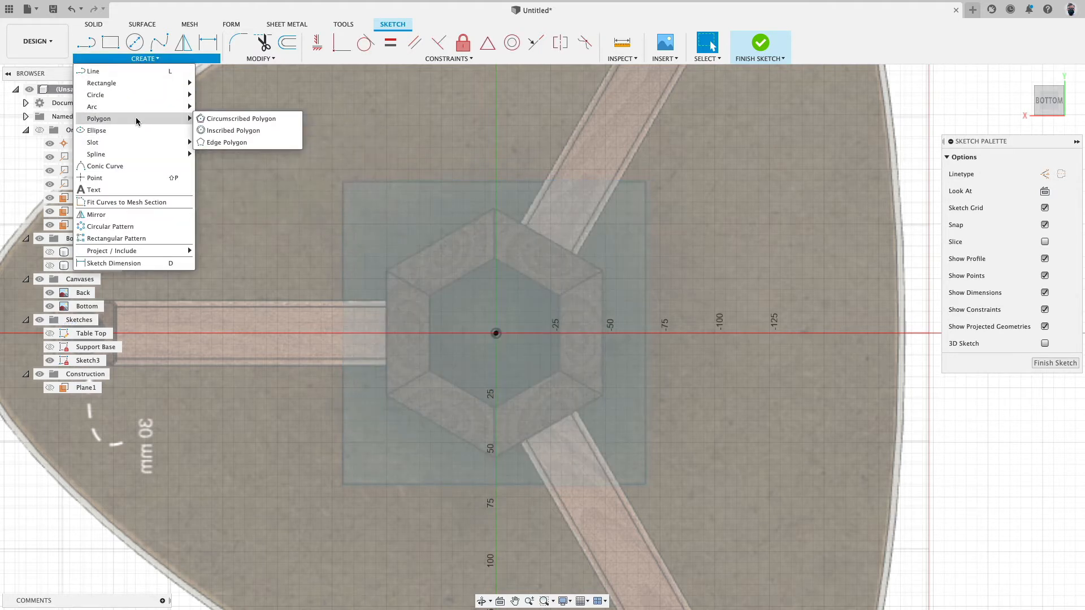
left_click(237, 119)
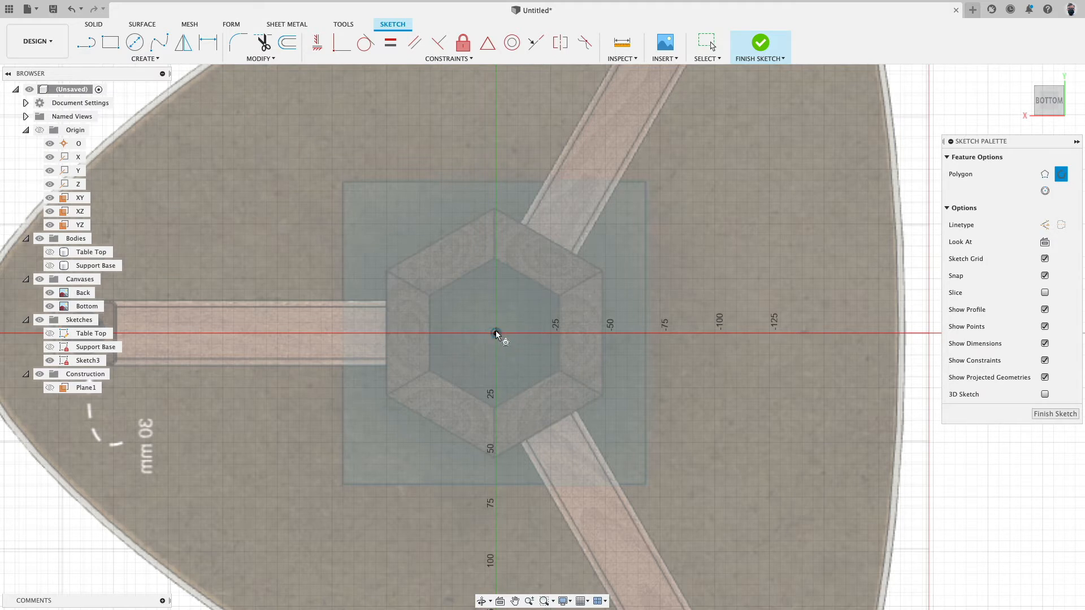
left_click(496, 334)
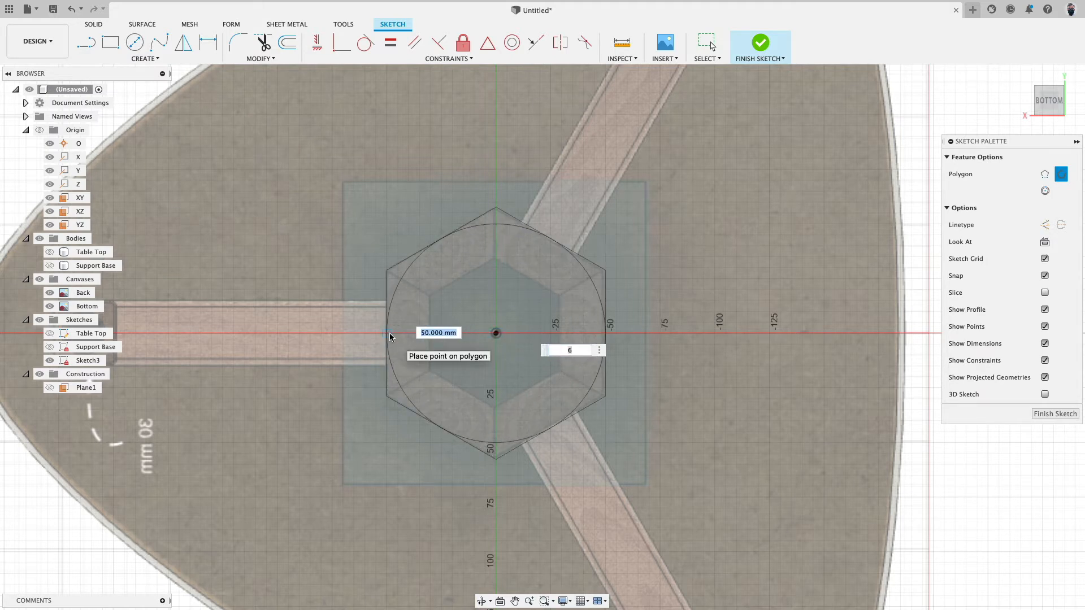
key("Tab")
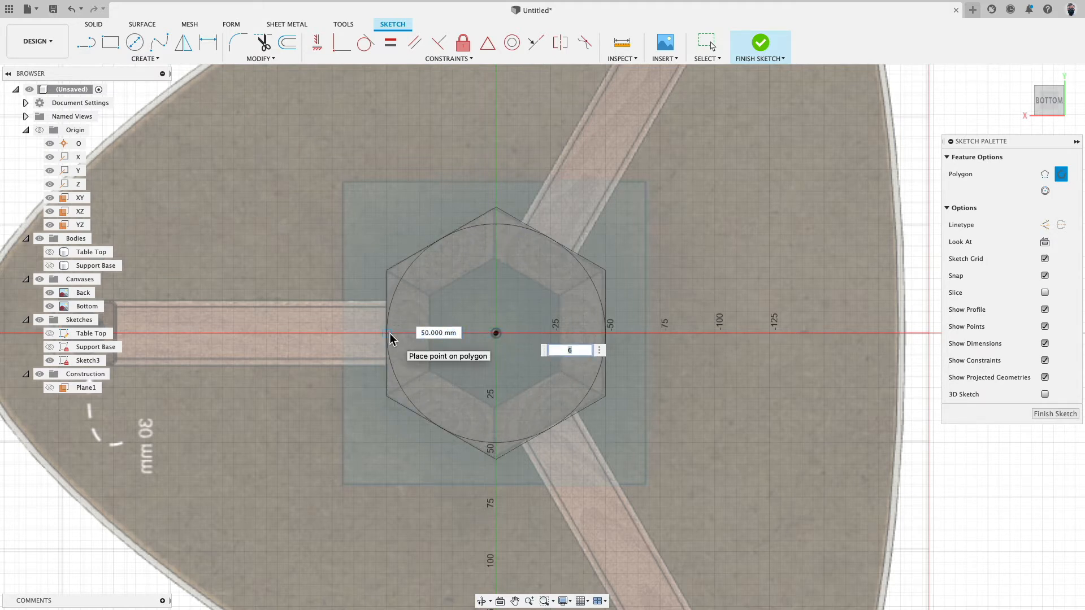
type("8")
key("Tab")
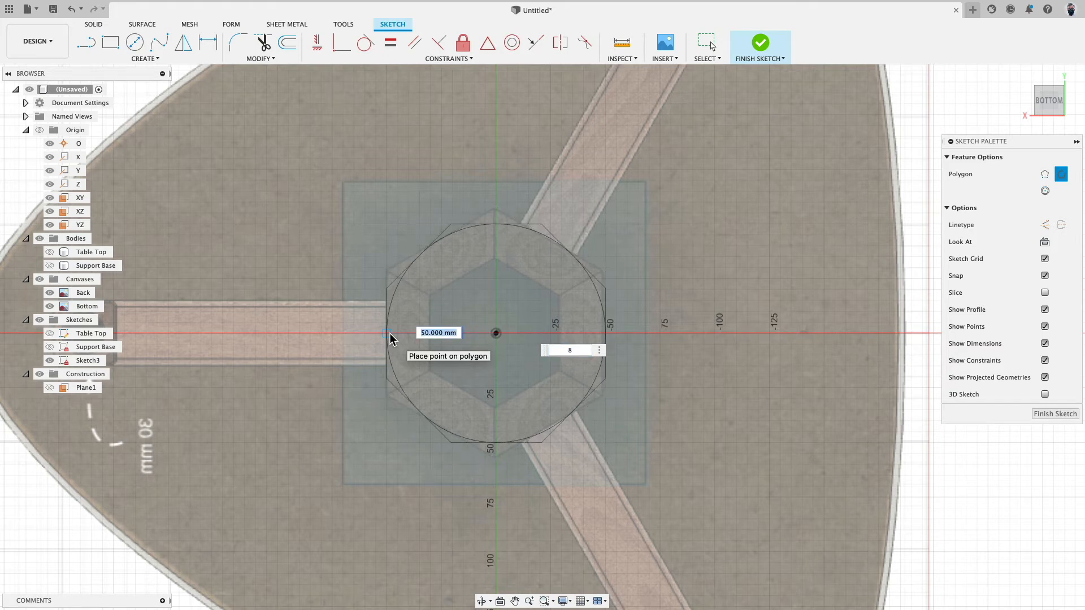
Set the circumscribed polygon to 6 sides with a 50 mm radius and place it over the canvas's outer hexagon.
key("Tab")
type("6")
key("Tab")
type("40")
key("Tab")
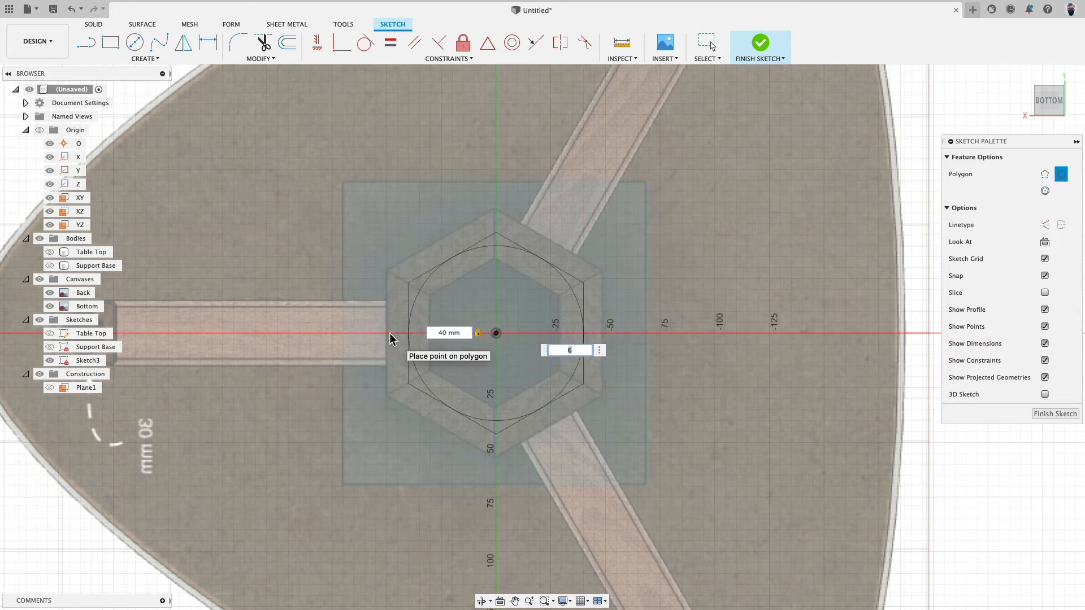
key("Tab")
type("50")
key("Tab")
key("Tab")
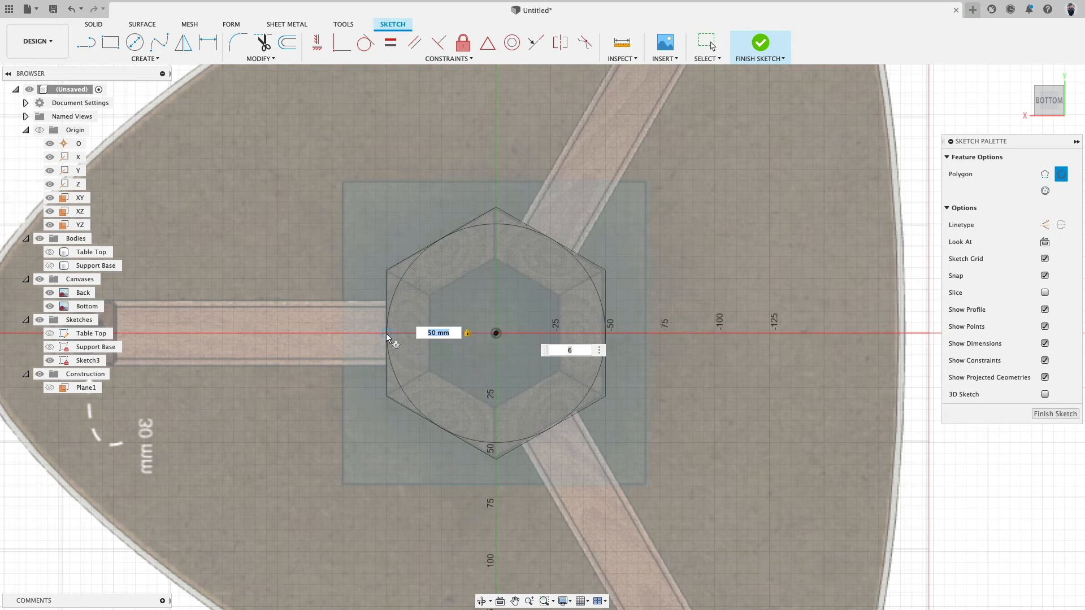
key("Return")
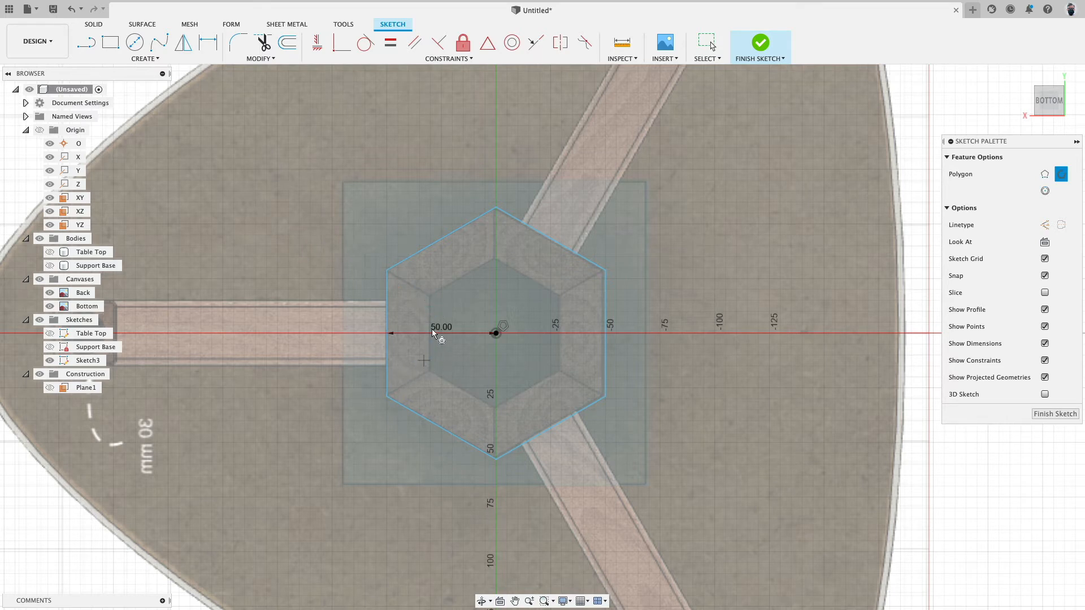
Draw two lines from the origin to the ends of the hexagon edge that faces the horizontal leg.
left_click(86, 43)
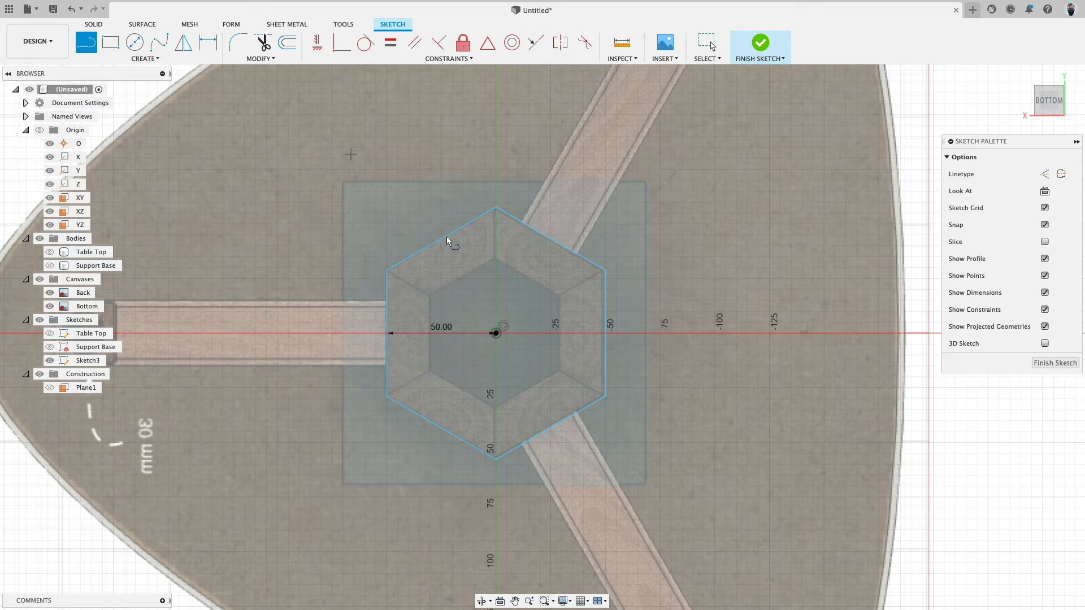
left_click(496, 334)
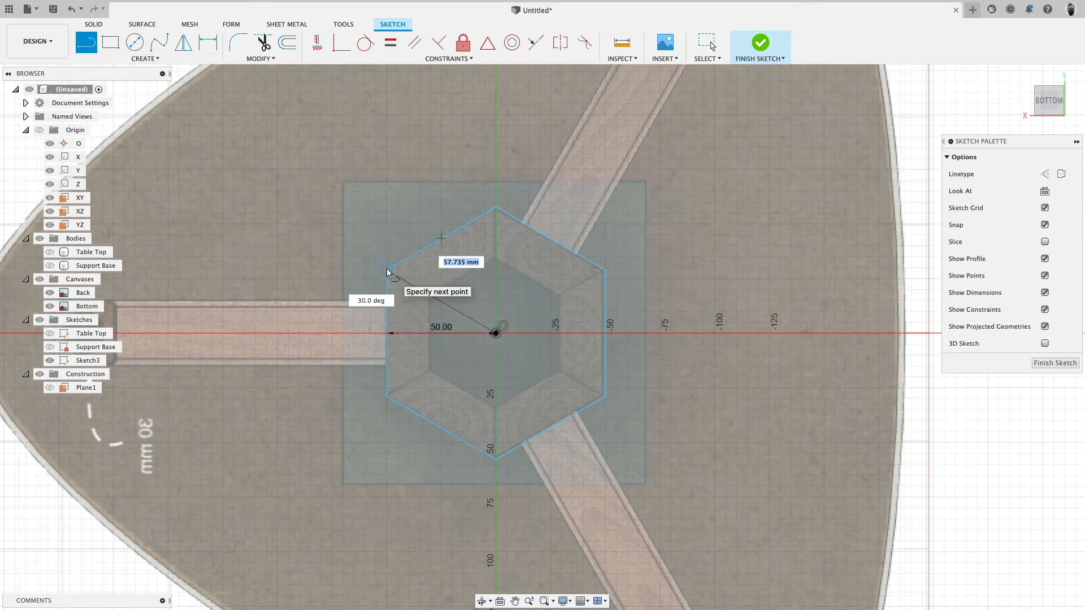
double_click(386, 270)
left_click(495, 333)
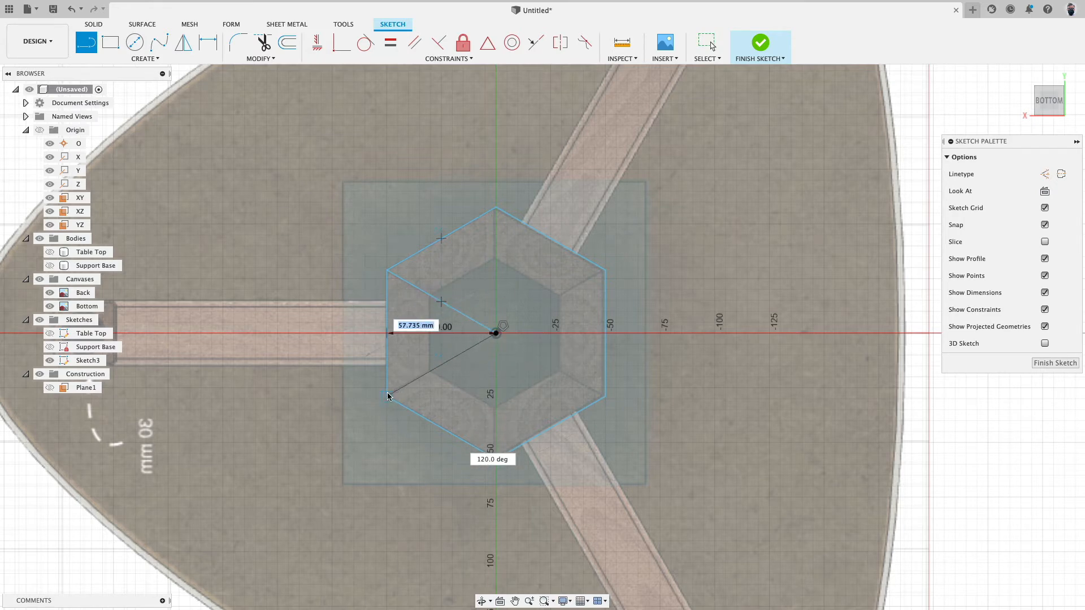
double_click(387, 395)
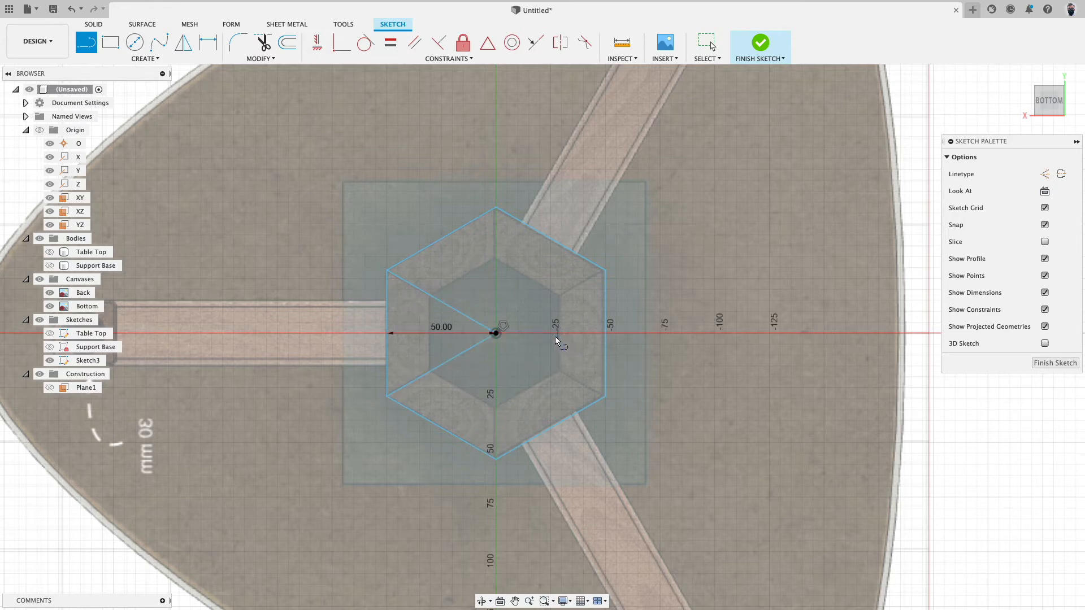
Draw a connecting line between the two spoke lines near the canvas's inner hexagon and leave the line command.
scroll(526, 339, "up", 3)
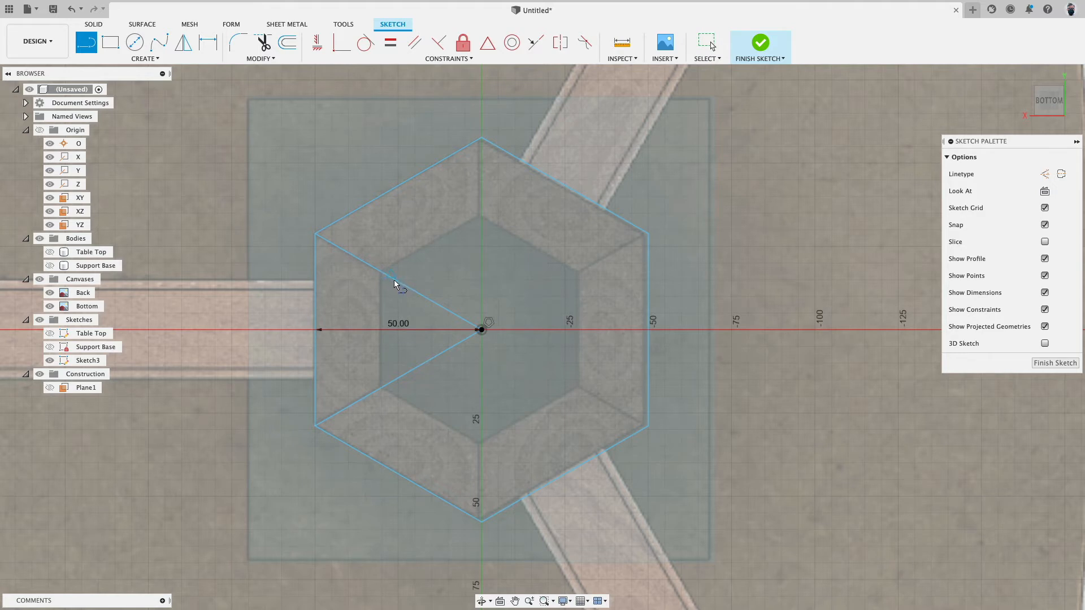
left_click(361, 260)
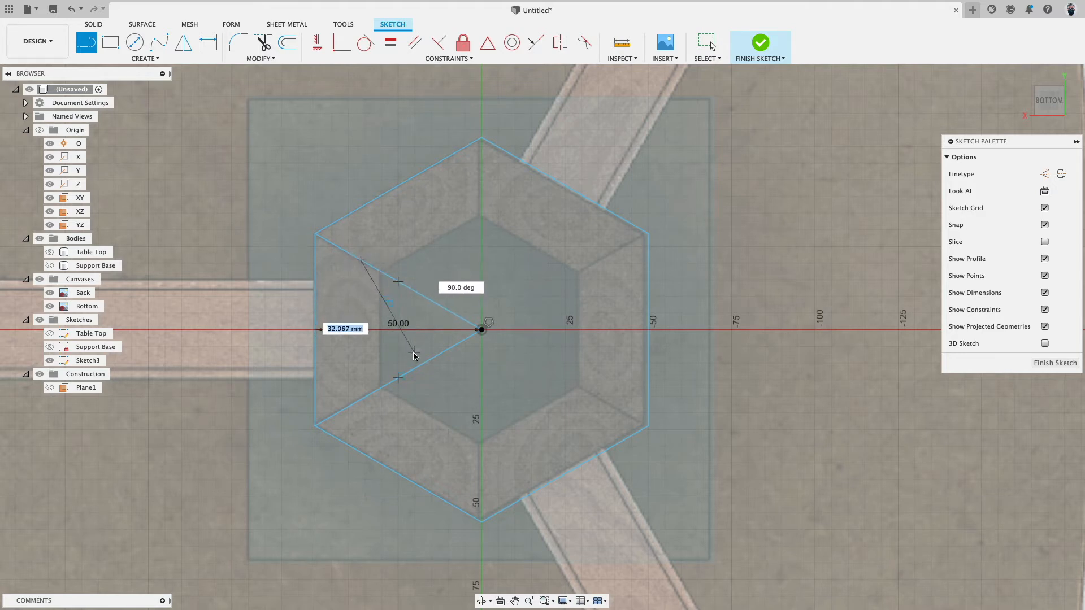
double_click(399, 379)
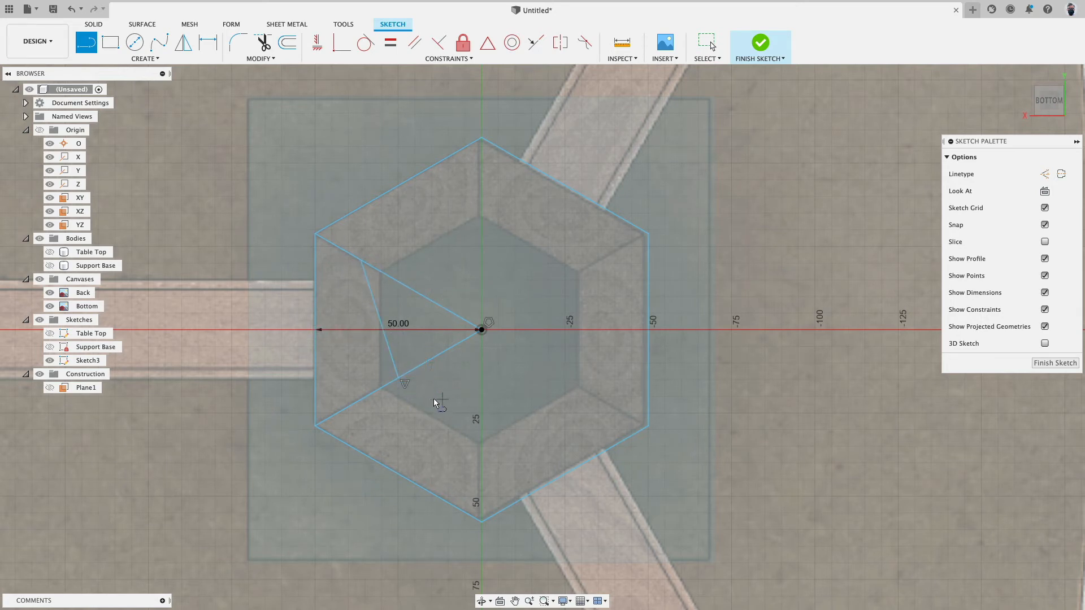
key("Escape")
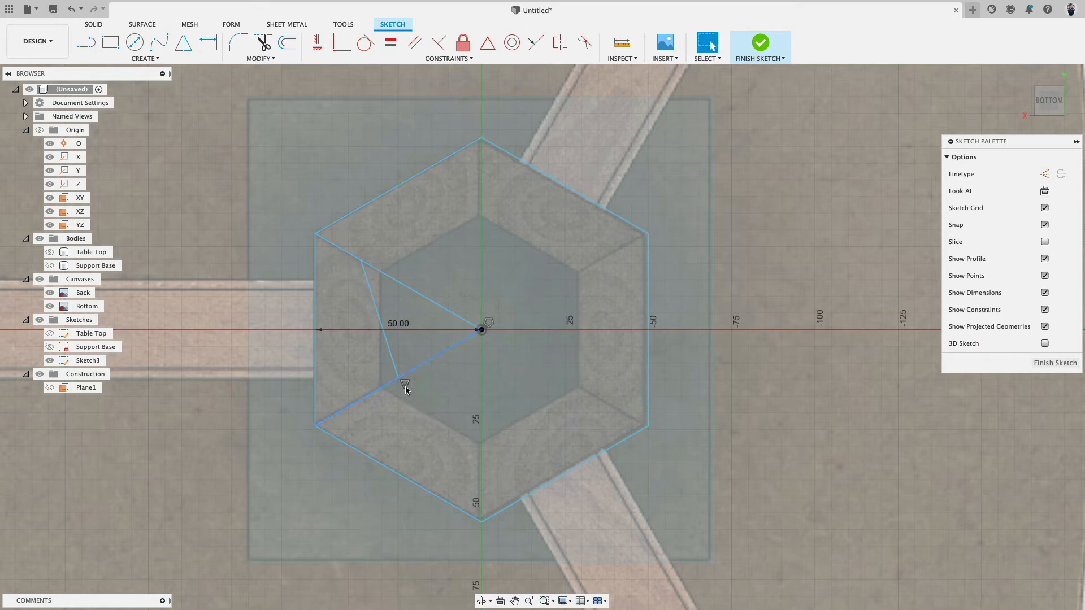
Remove the connecting line's midpoint constraint and slide that endpoint along the lower spoke to the canvas's inner hexagon corner.
left_click(502, 387)
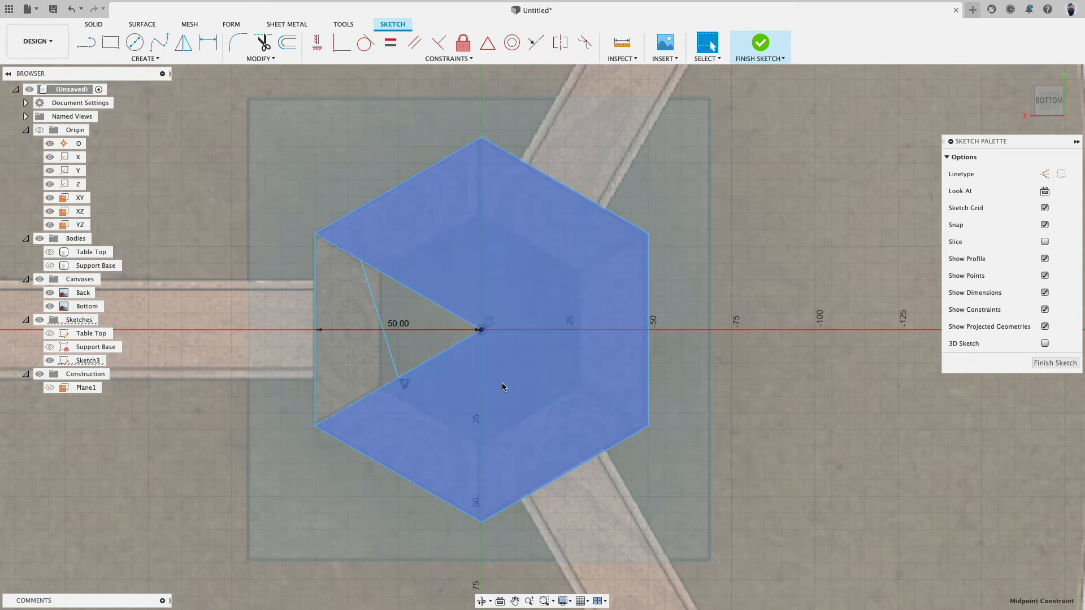
key("Escape")
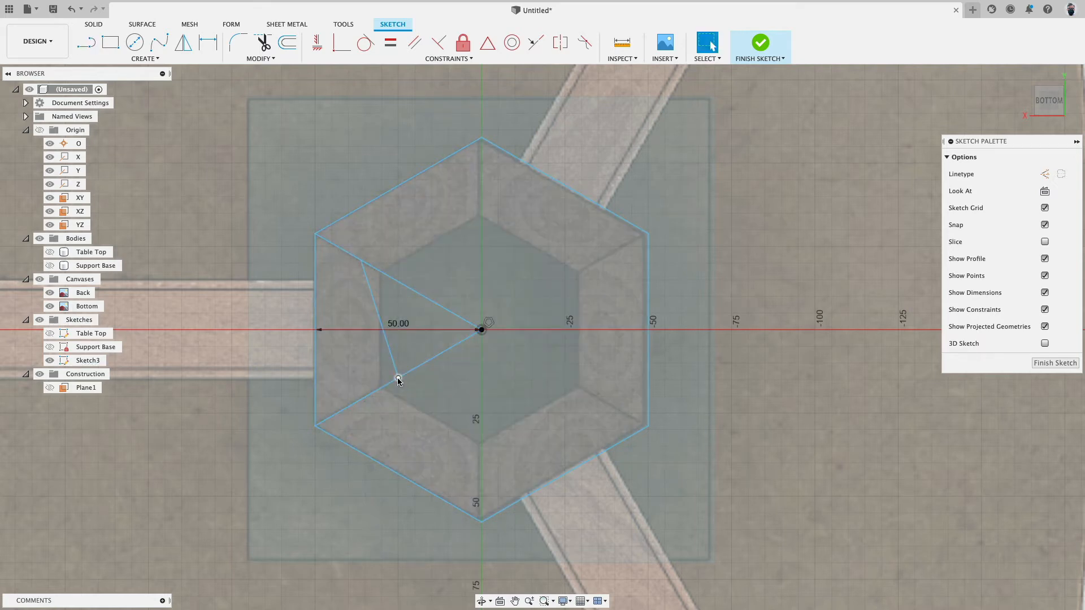
left_click_drag(399, 379, 380, 389)
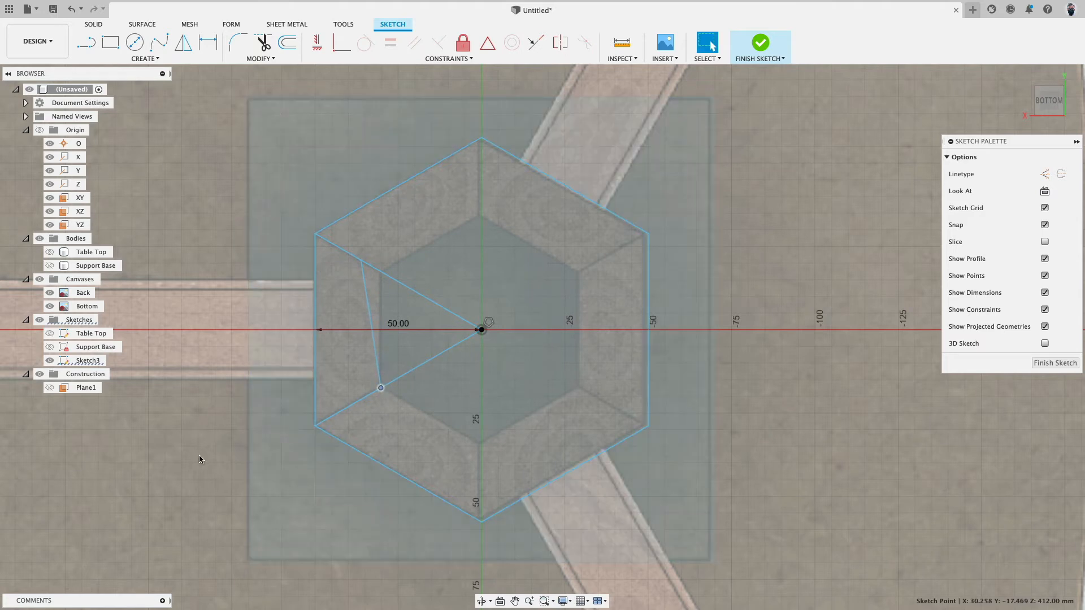
Constrain the connecting line and the hexagon edge facing the horizontal leg to vertical.
left_click(376, 359)
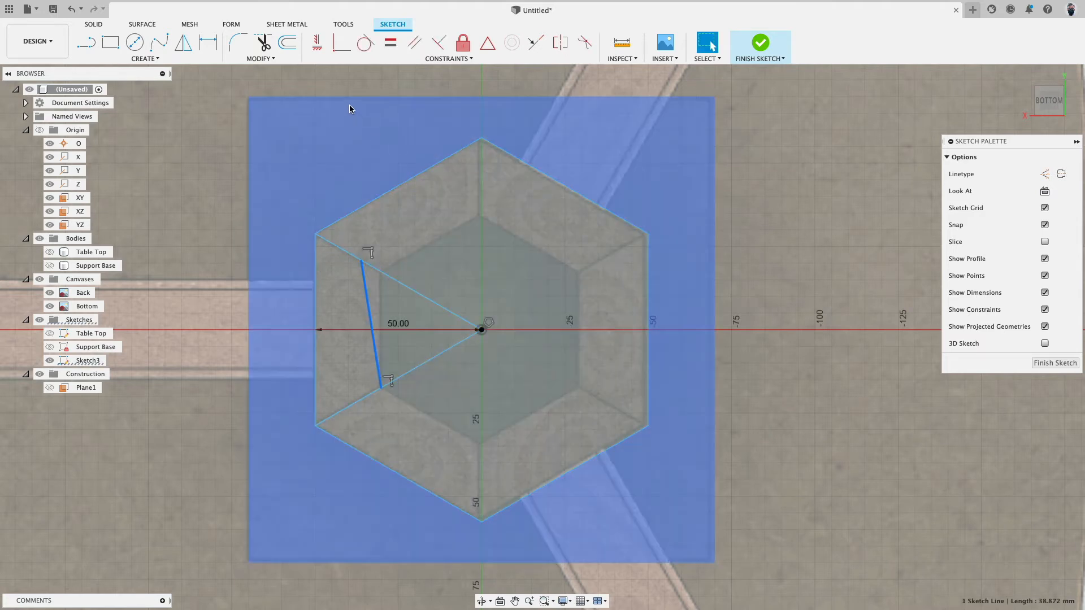
left_click(317, 45)
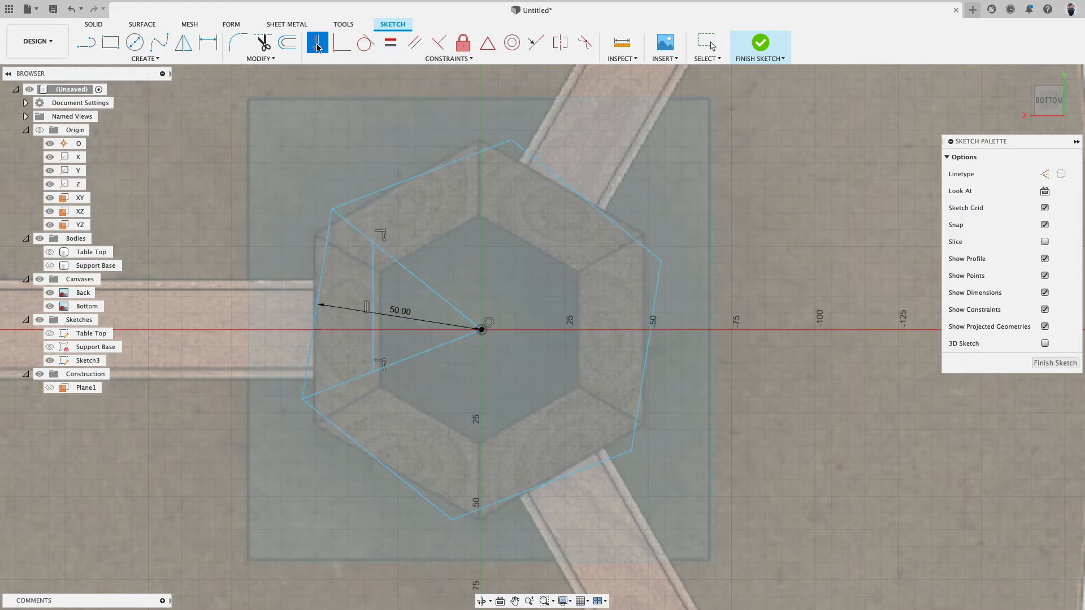
left_click(309, 359)
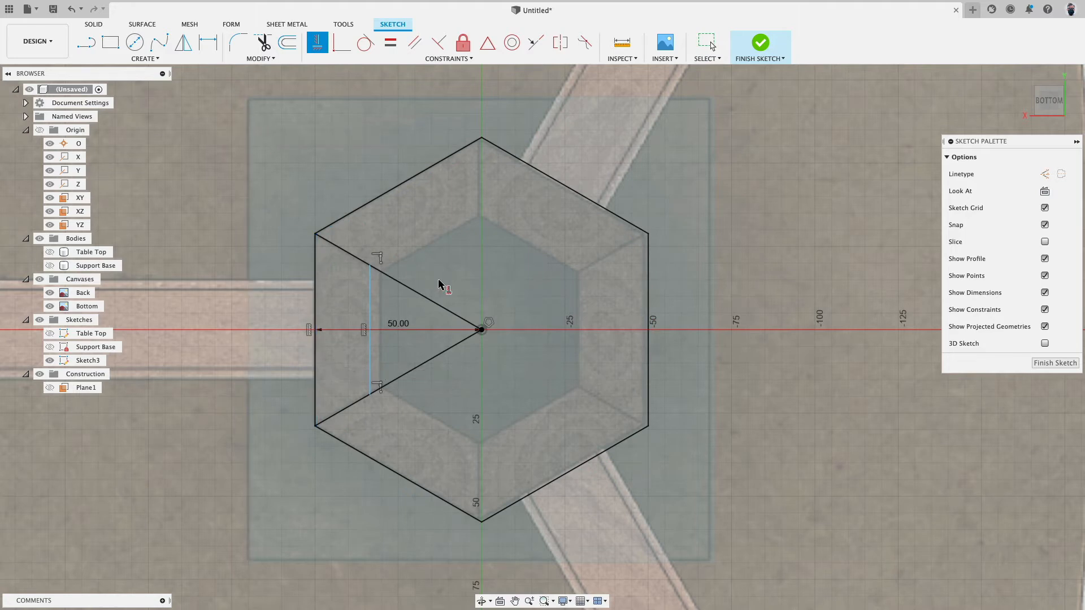
key("Escape")
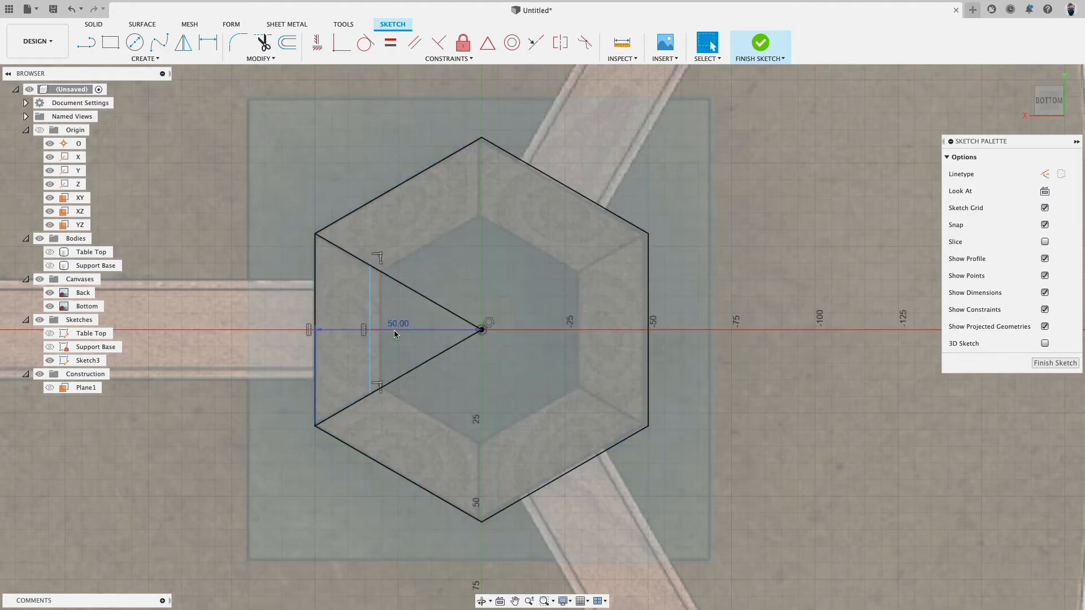
Try to move the whole connecting line about 14.75 mm toward the origin.
left_click(371, 301)
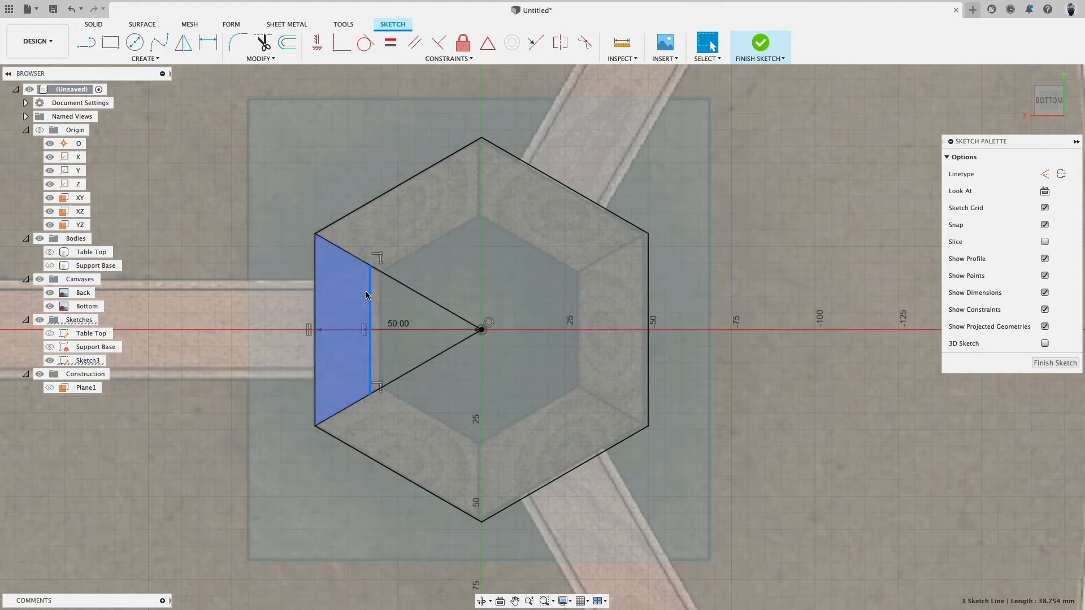
key("m")
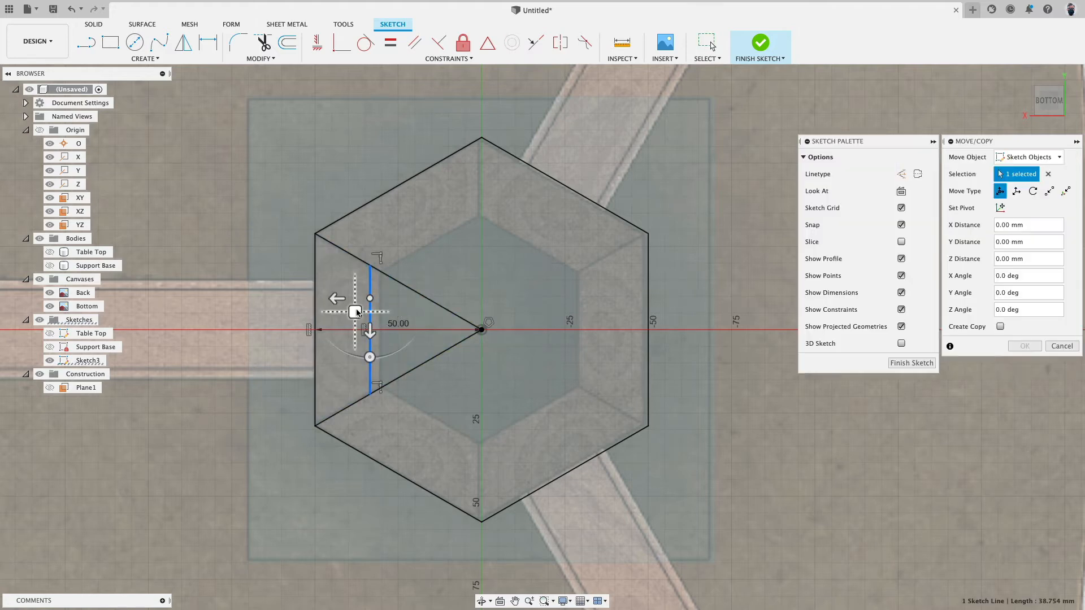
left_click_drag(337, 300, 382, 303)
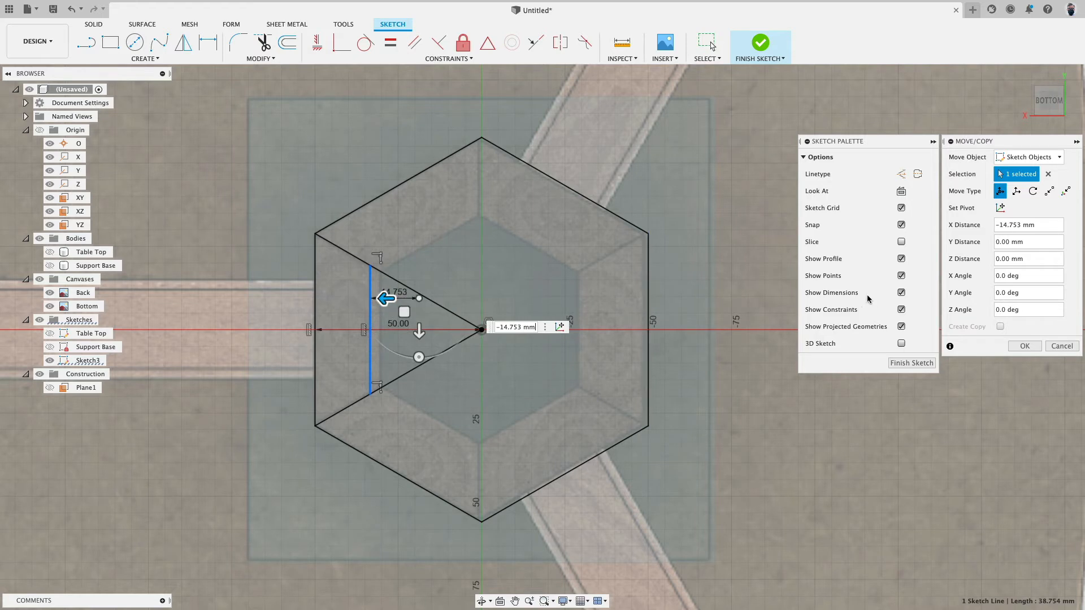
left_click(1025, 345)
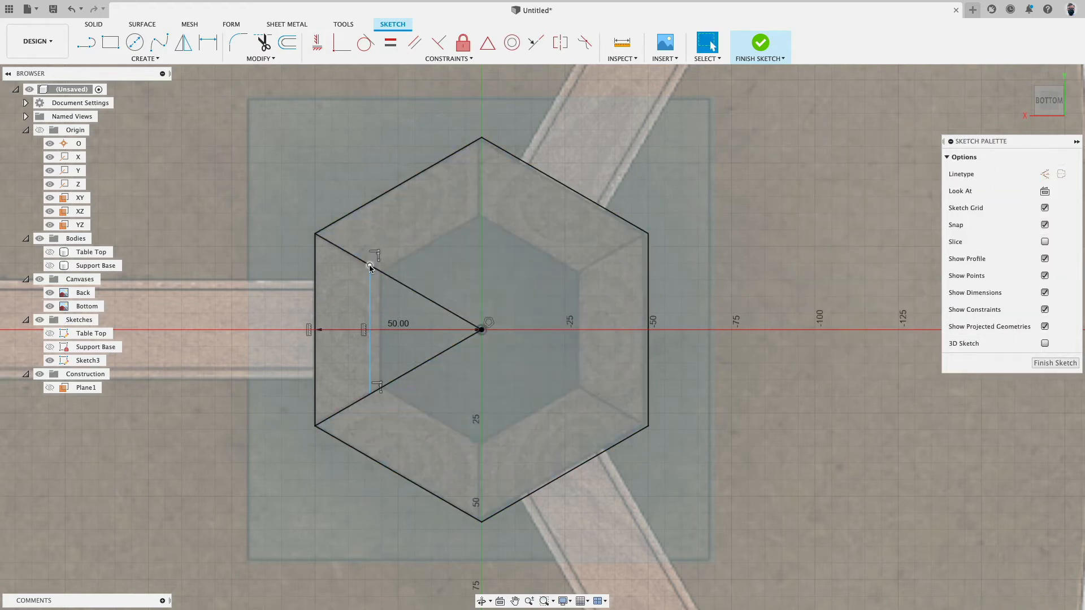
Move the connecting line's upper endpoint about 2.9 mm toward the origin to match the canvas's inner hexagon.
left_click(370, 265)
key("m")
left_click_drag(336, 265, 350, 265)
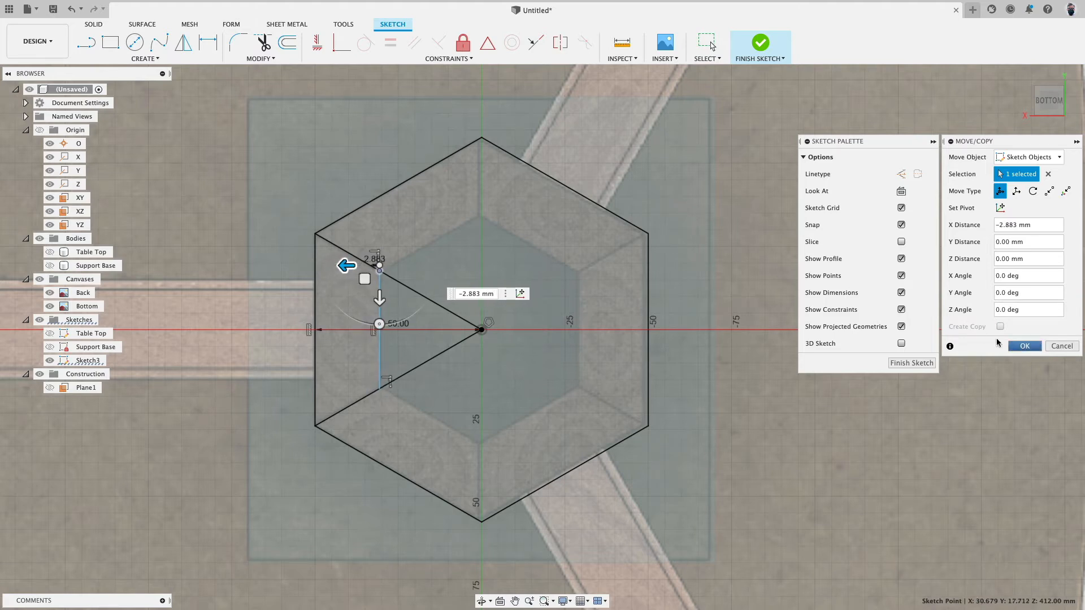
left_click(1024, 346)
Dimension the gap between the connecting line and the parallel outer hexagon edge to 20 mm and finish the sketch.
left_click(380, 317)
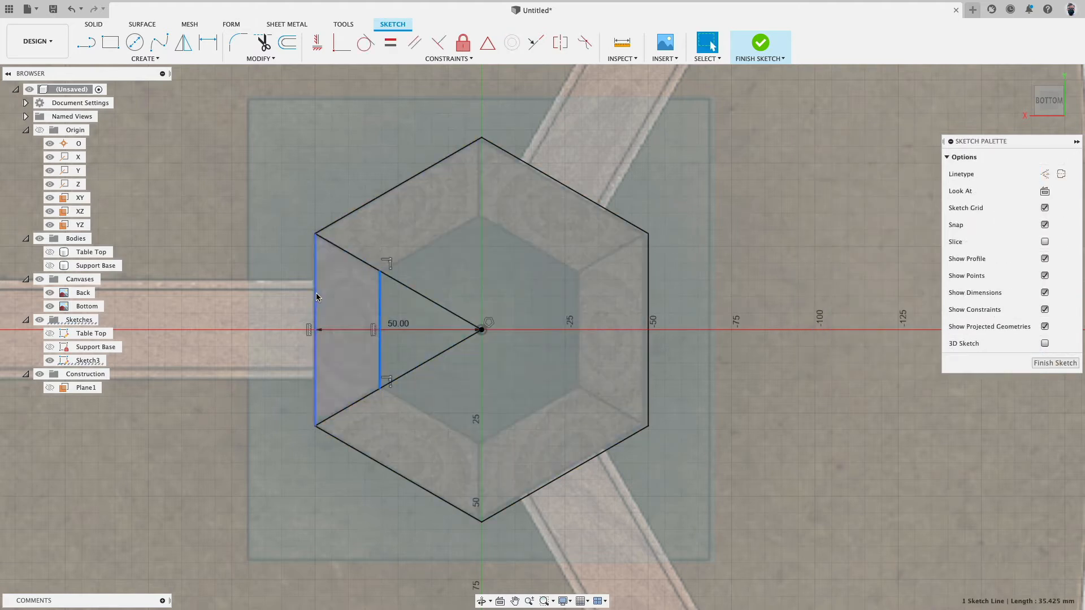
left_click(315, 296, "shift")
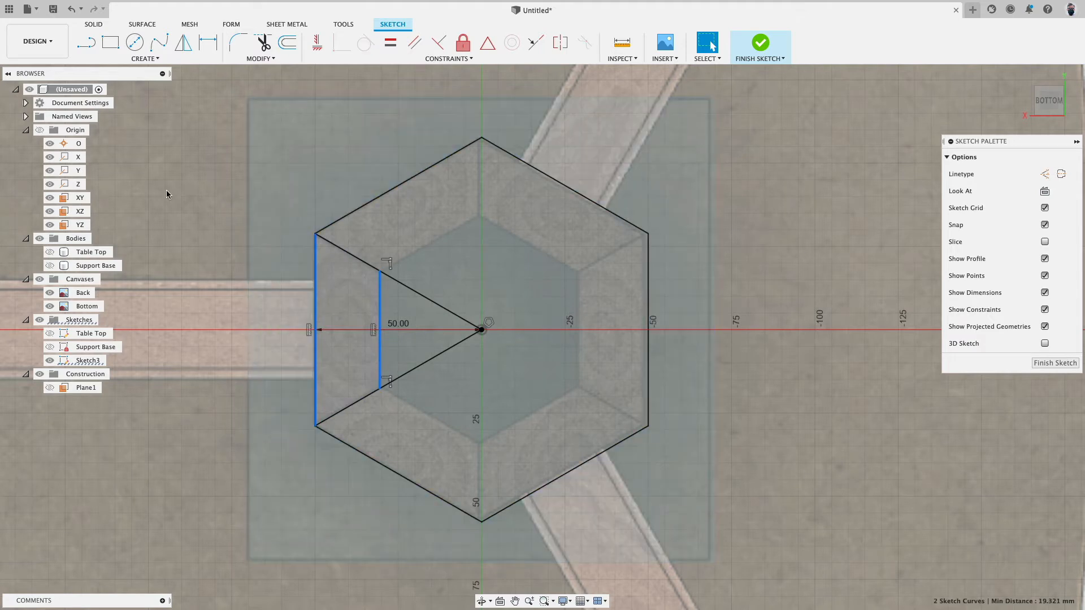
left_click(139, 60)
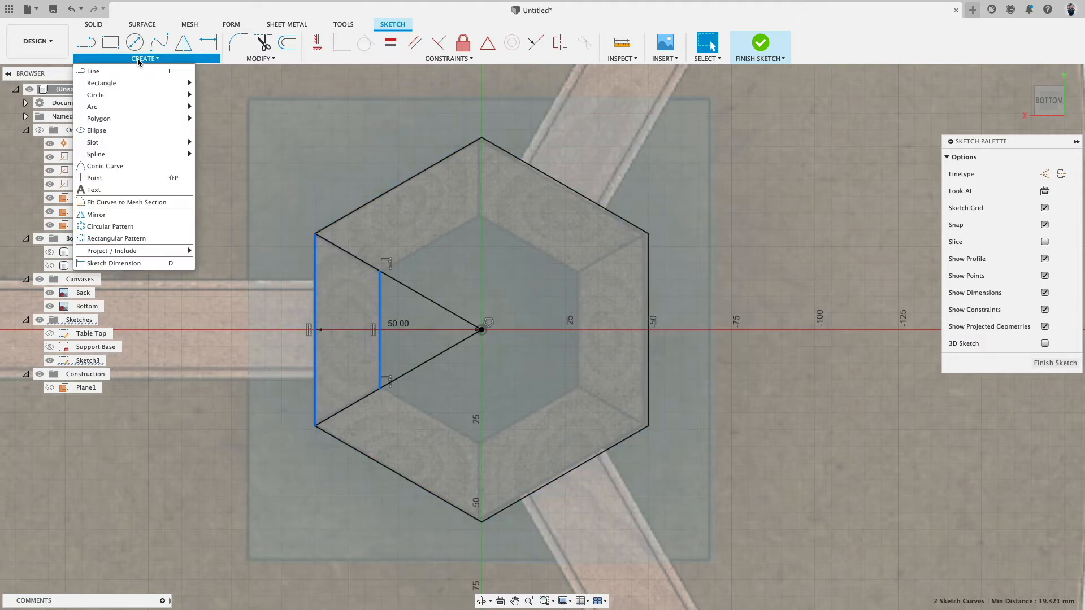
left_click(130, 264)
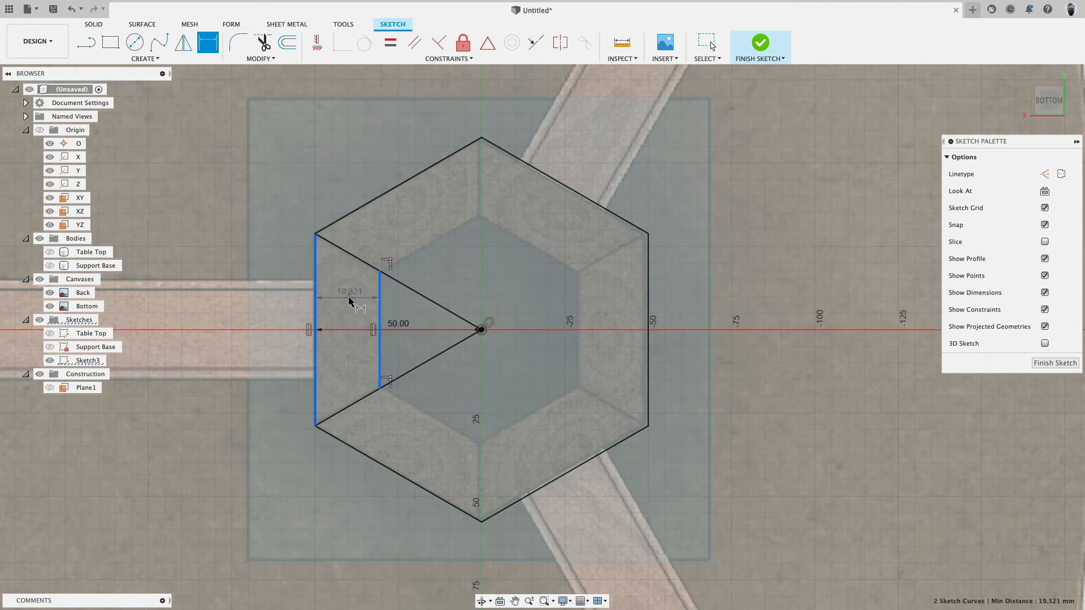
left_click(344, 298)
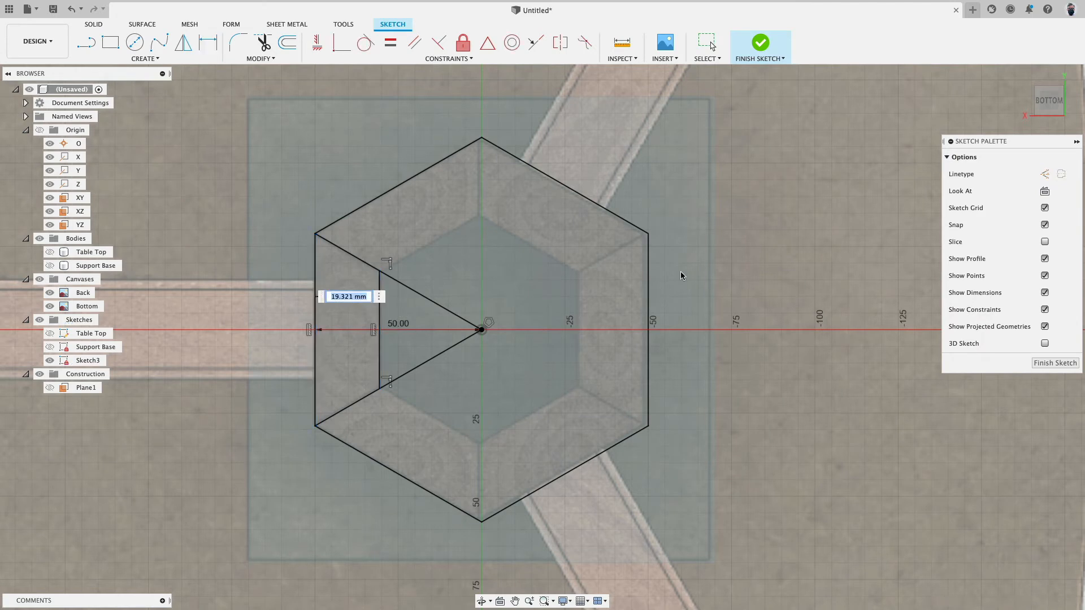
type("20")
key("Return")
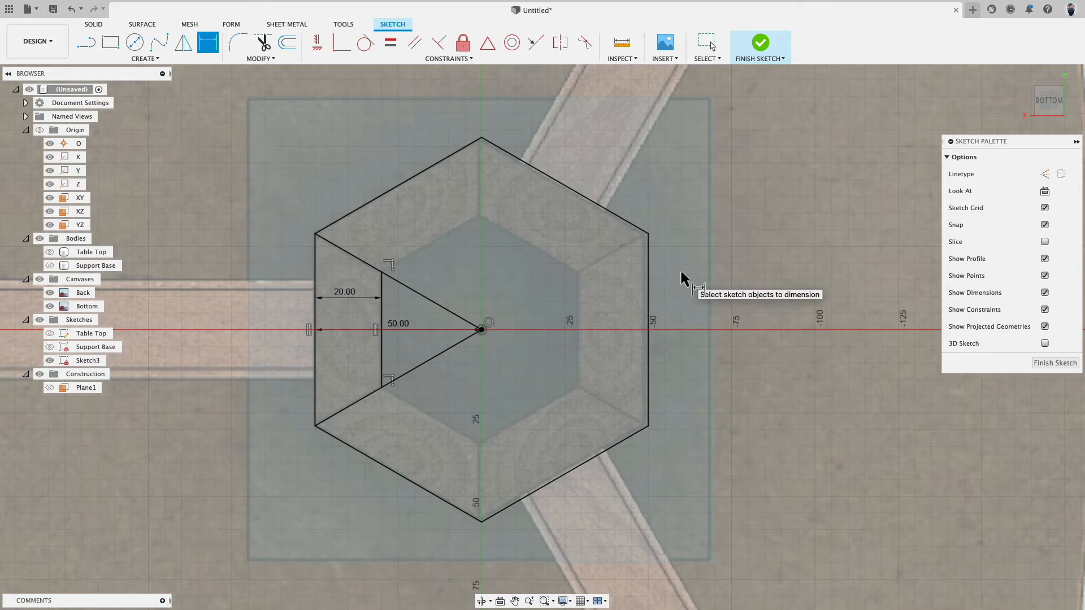
left_click(761, 46)
Extrude the trapezoid between the connecting line and the outer hexagon edge about 66.8 mm downward from the support base.
scroll(542, 178, "down", 3)
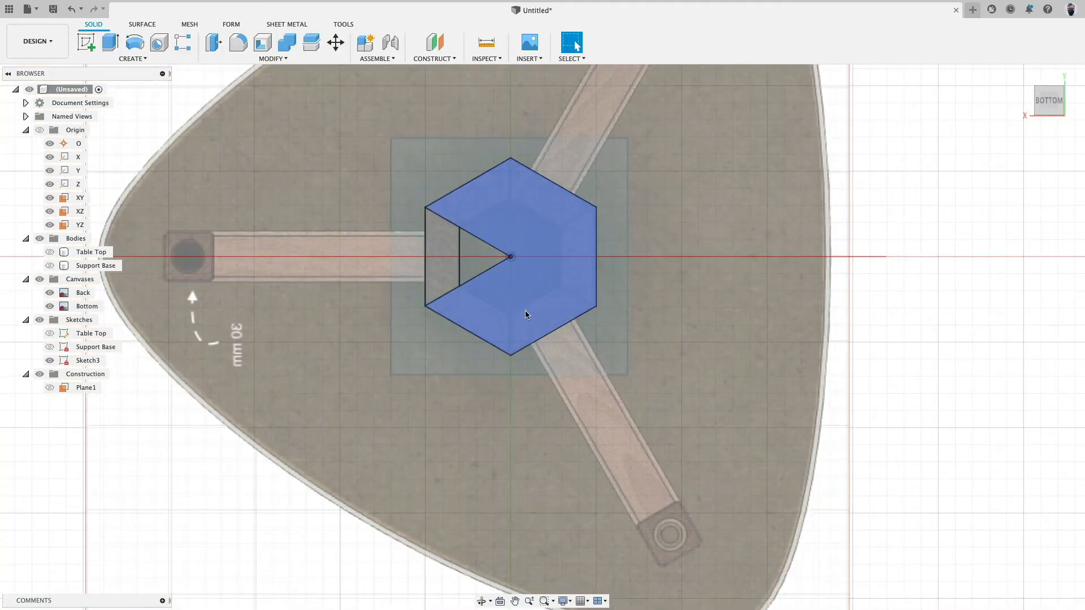
middle_click_drag(450, 130, 510, 179, "shift")
scroll(452, 157, "up", 5)
scroll(452, 160, "down", 5)
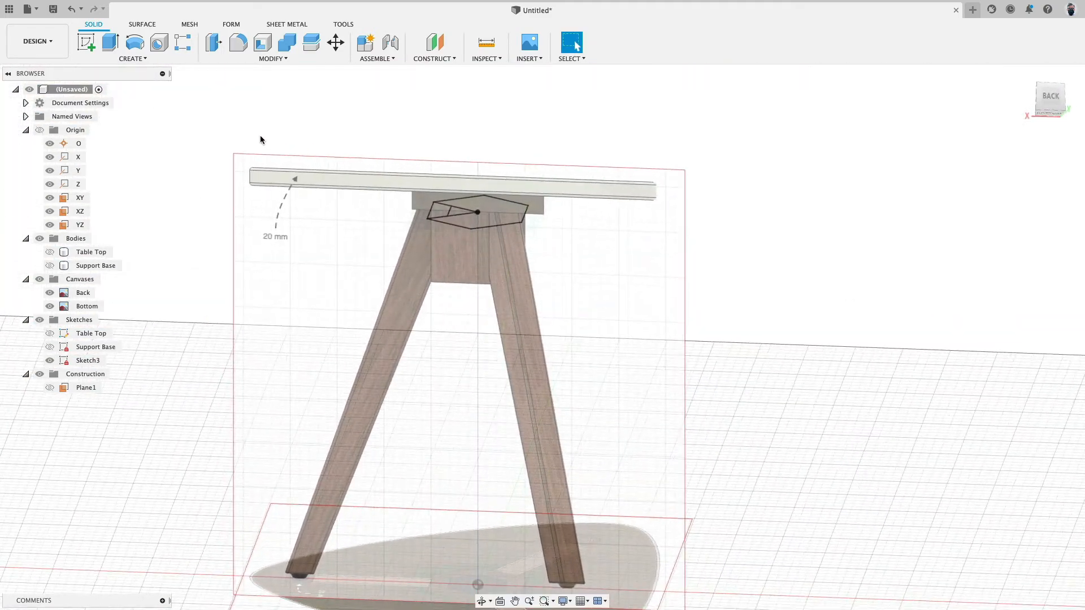
scroll(260, 135, "up", 3)
left_click(110, 43)
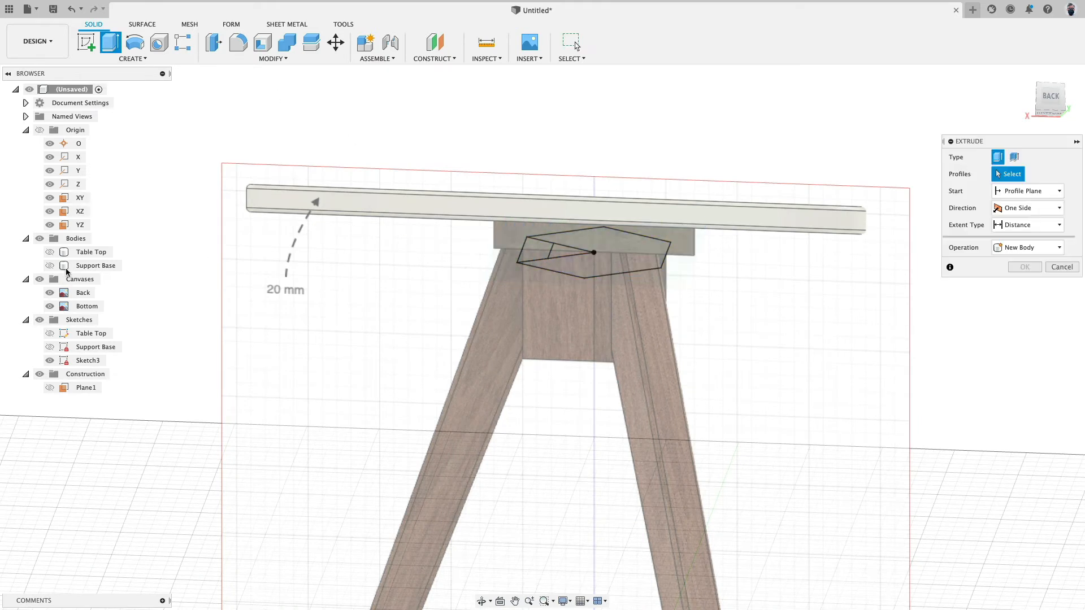
left_click(534, 254)
left_click_drag(537, 261, 536, 353)
Match the extrusion to the lower edge of the leg support in the back canvas and finish it at 80 mm as a new body.
left_click(1050, 98)
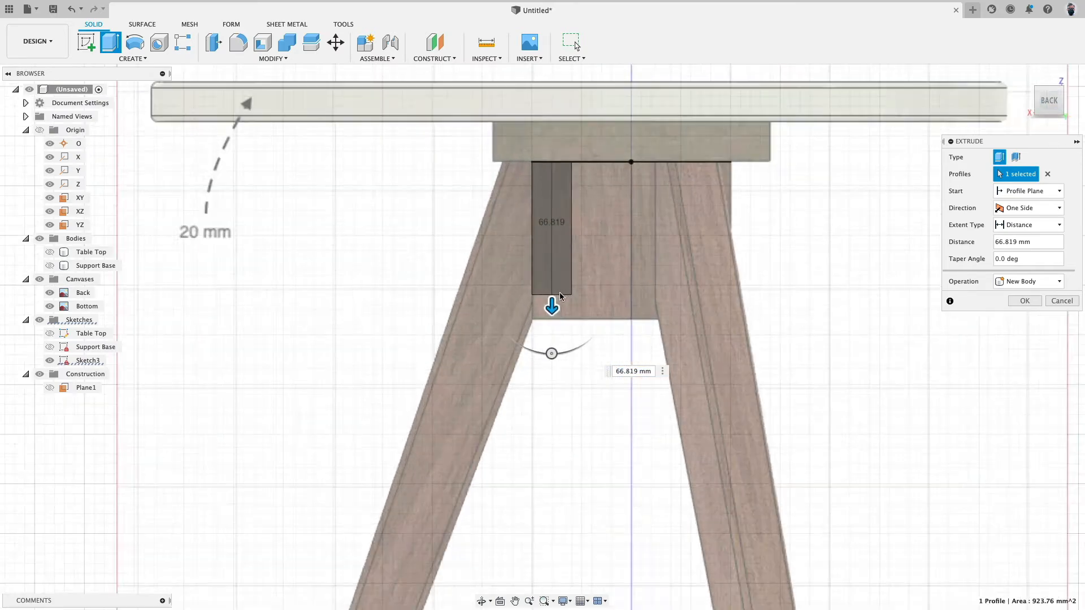
scroll(547, 308, "up", 3)
left_click_drag(547, 309, 554, 346)
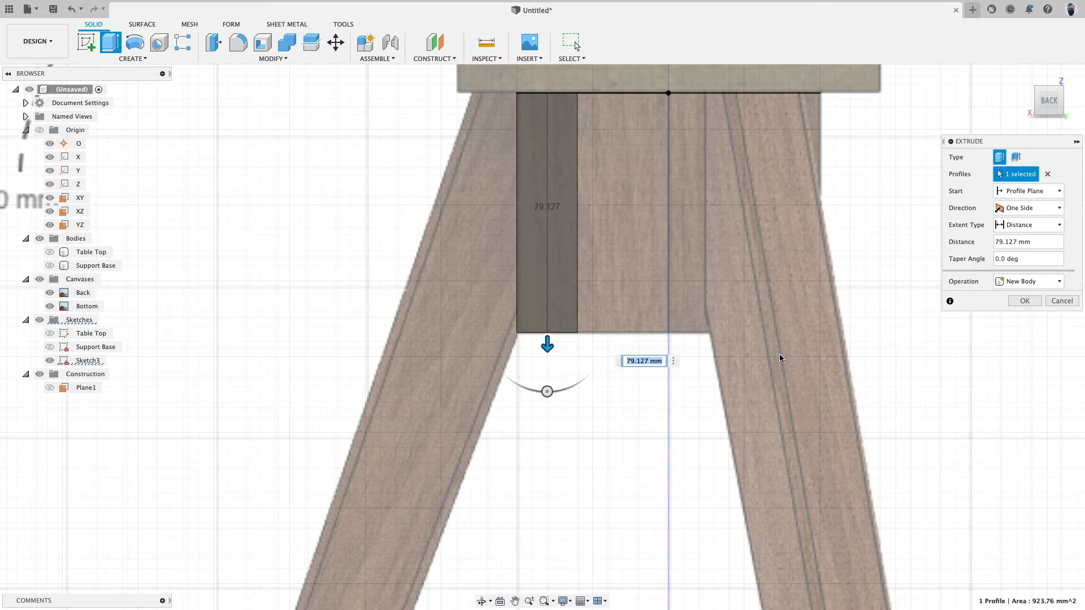
type("80")
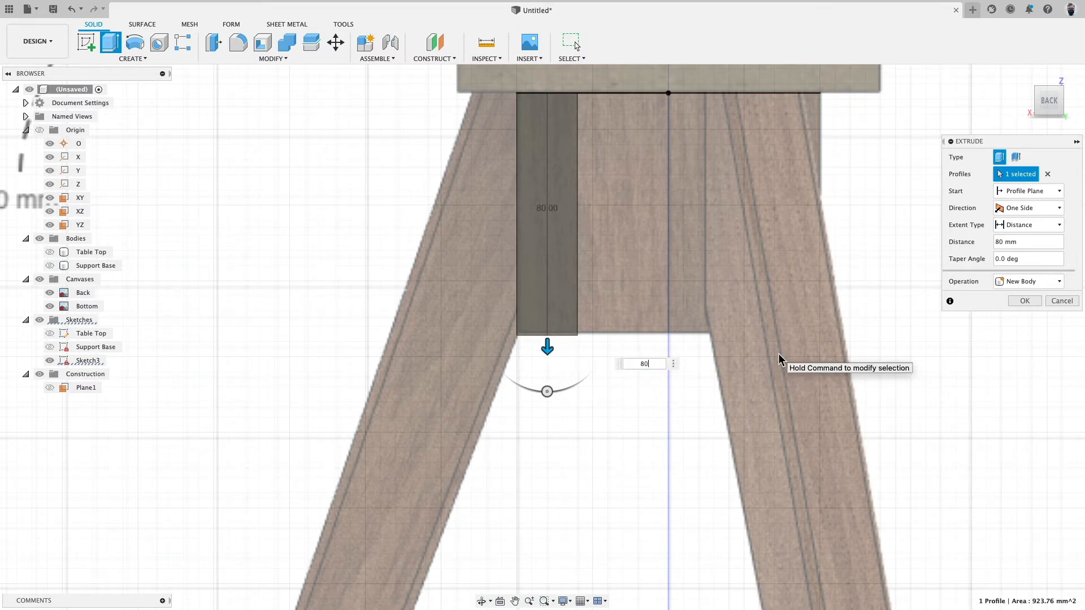
key("Return")
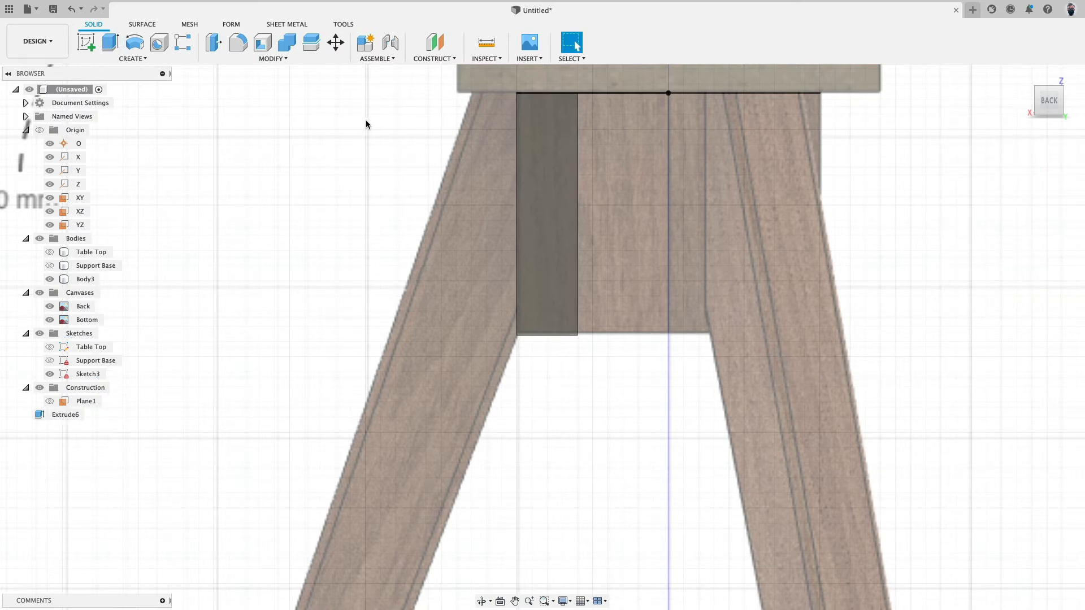
Create a circular pattern of the extruded leg support segment body around the vertical Z origin axis.
scroll(367, 120, "down", 5)
middle_click_drag(359, 121, 427, 95, "shift")
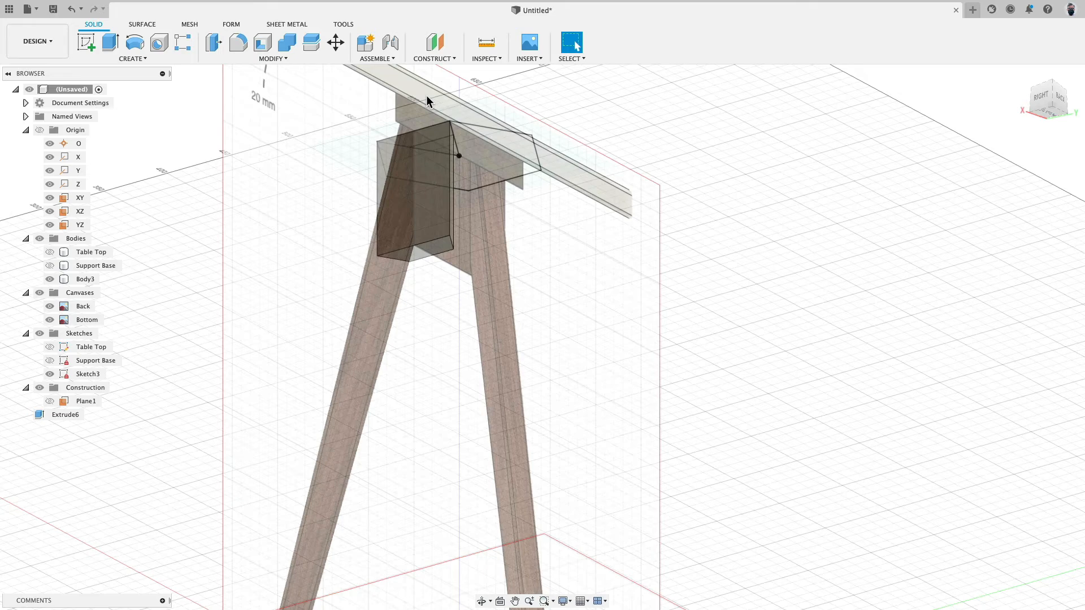
middle_click_drag(627, 179, 570, 174, "shift")
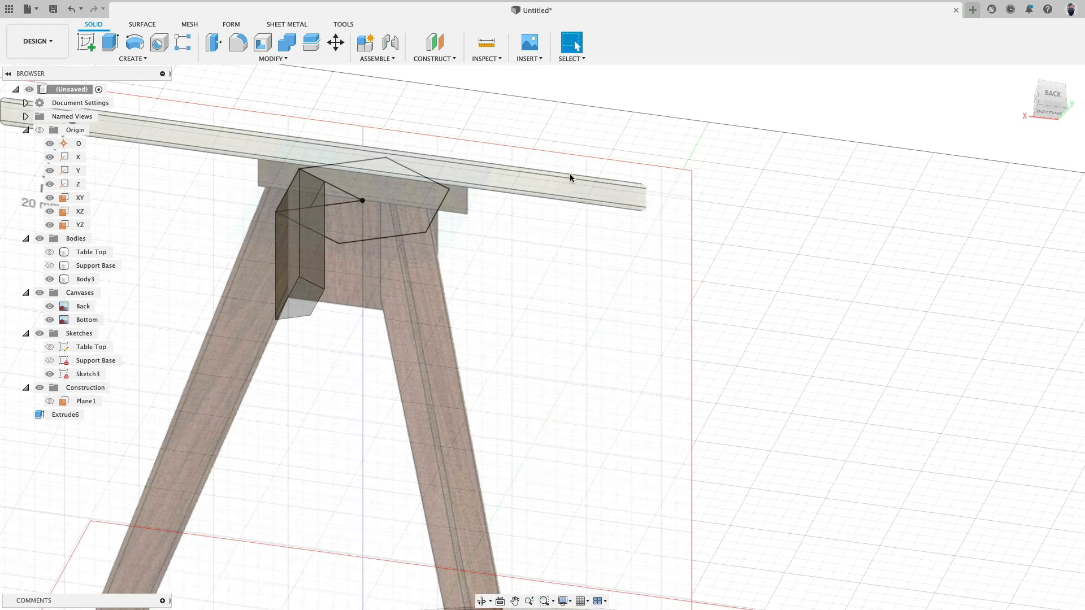
left_click(308, 257)
left_click(416, 228)
left_click(144, 60)
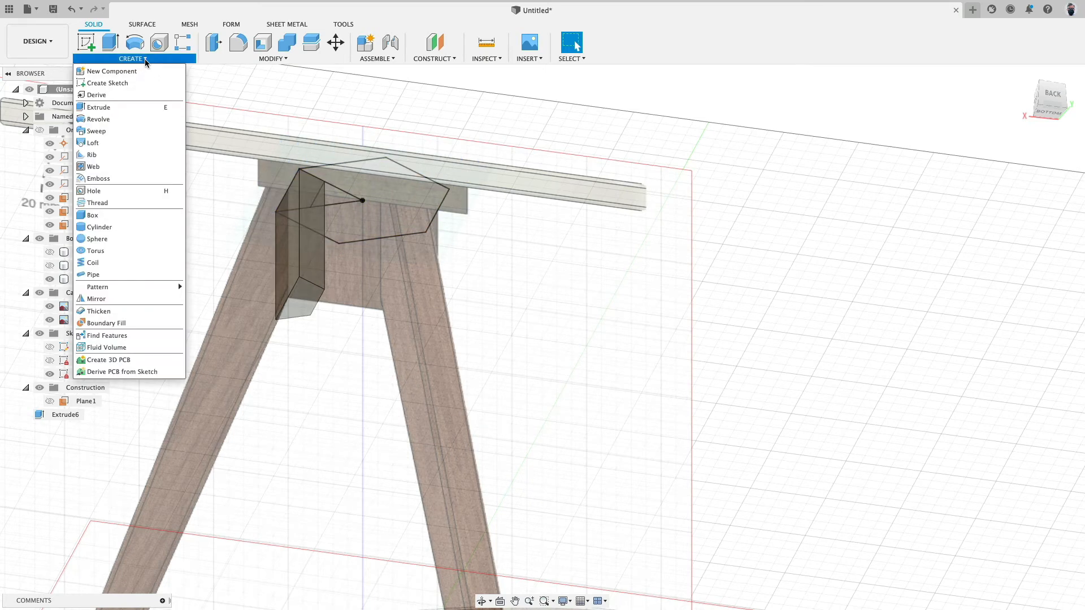
mouse_move(122, 286)
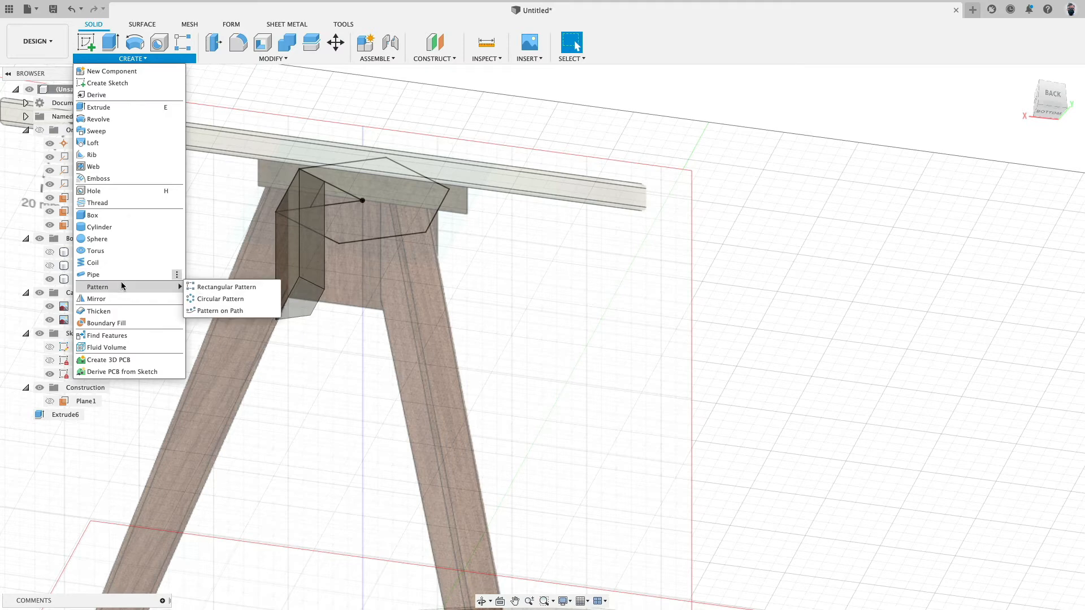
left_click(214, 299)
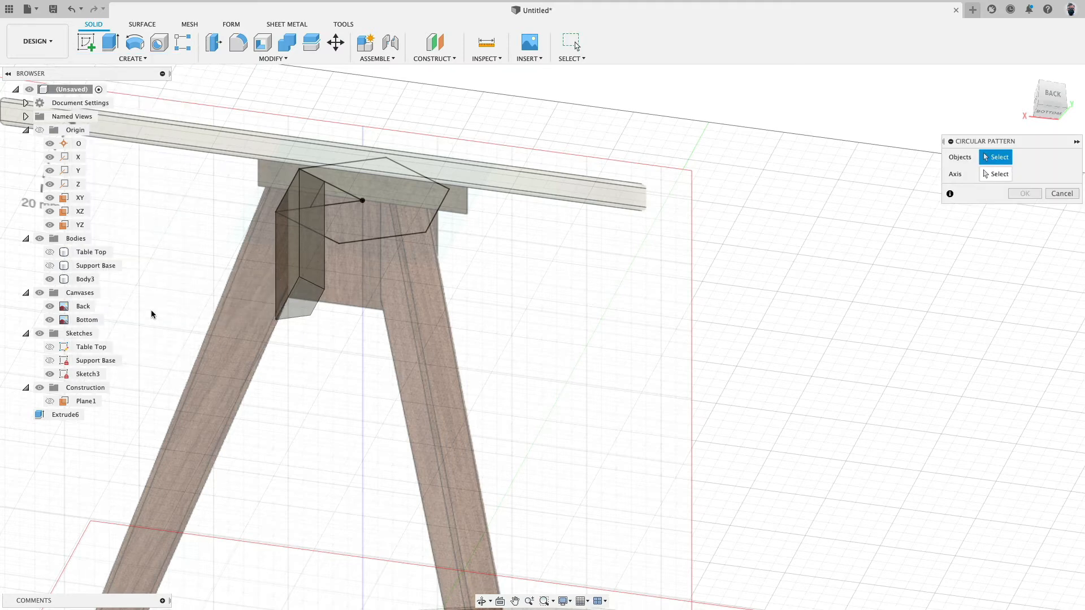
left_click(84, 279)
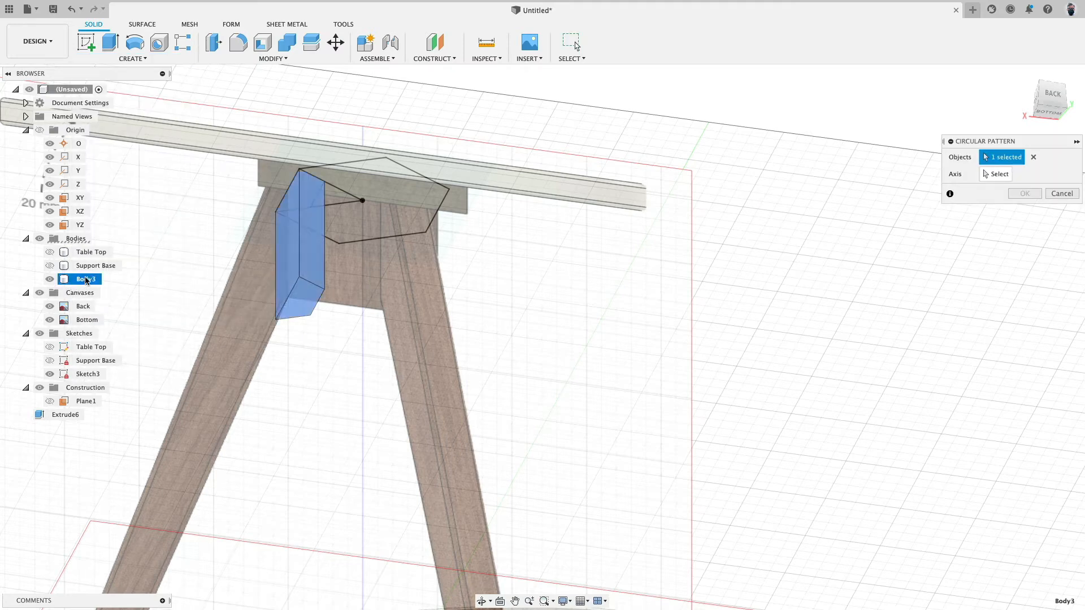
left_click(996, 175)
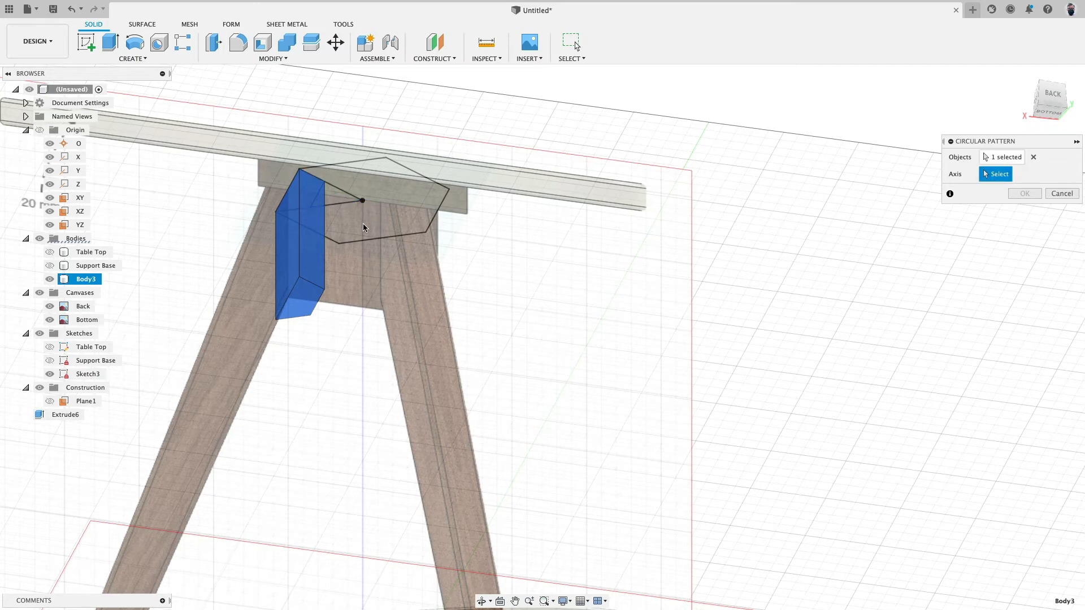
scroll(365, 226, "up", 4)
scroll(383, 236, "down", 6)
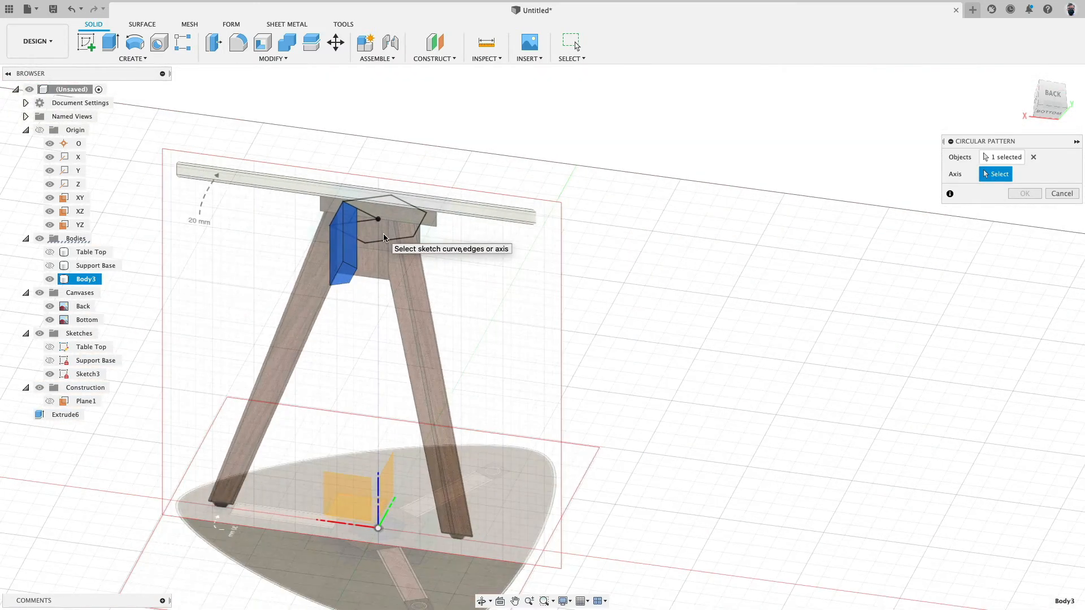
left_click(379, 481)
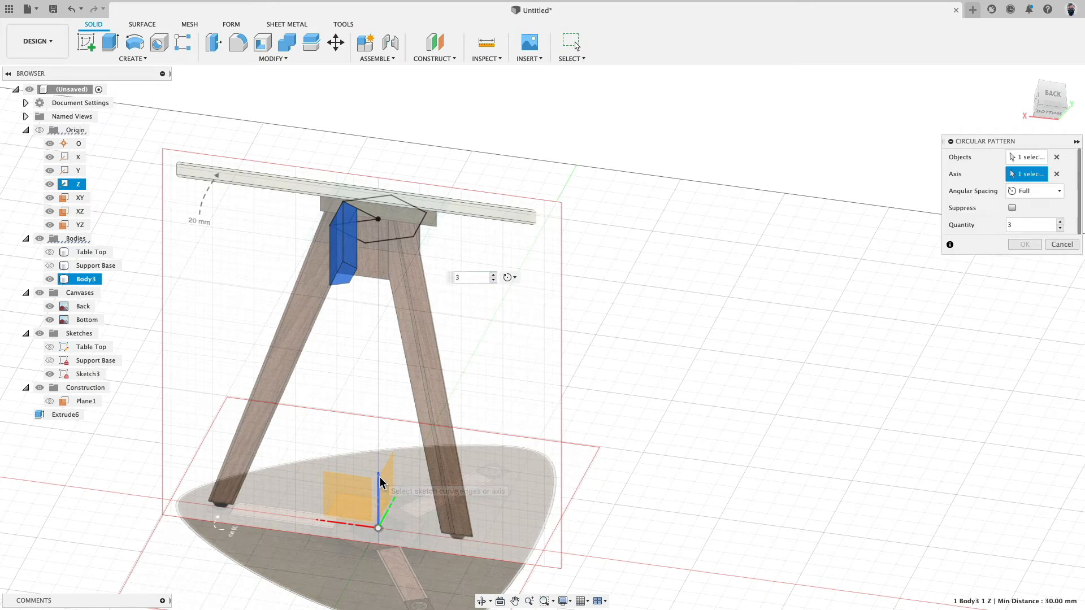
Circular-pattern Body3 around the Z axis with full angular spacing and a quantity of 6.
left_click(491, 275)
left_click(491, 275)
left_click(491, 275)
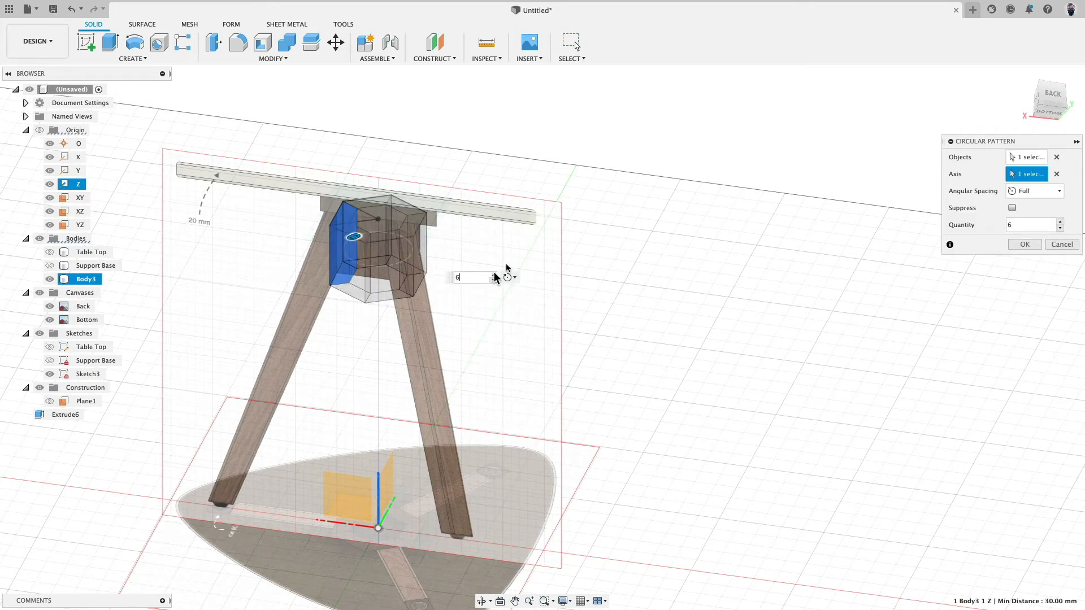
left_click(1025, 244)
Show the Table Top and Support Base bodies and hide the reference canvases.
scroll(394, 267, "up", 3)
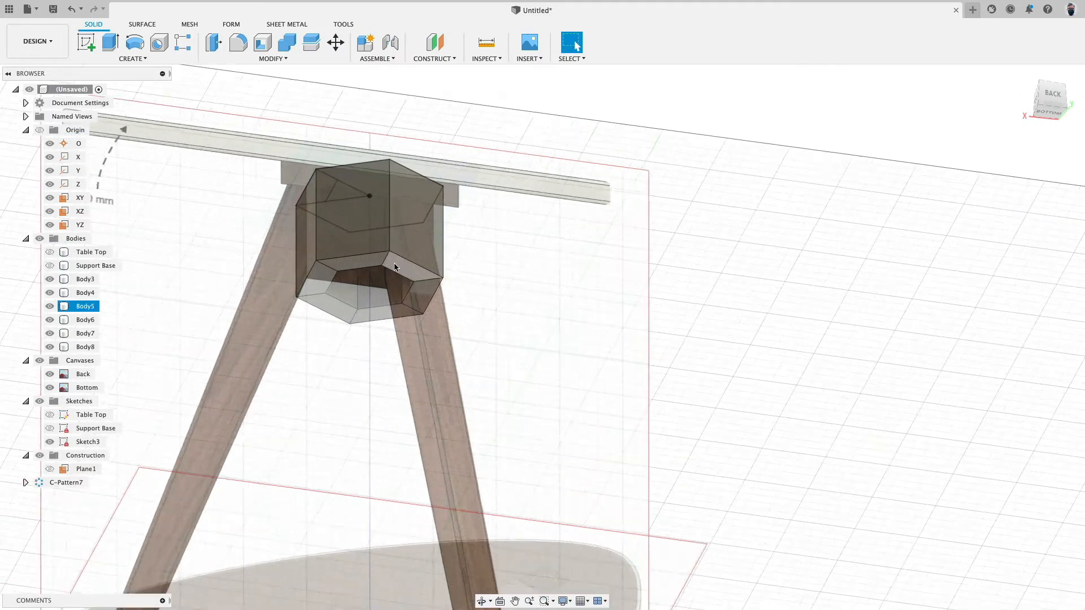
middle_click_drag(394, 267, 498, 395, "shift")
left_click(49, 253)
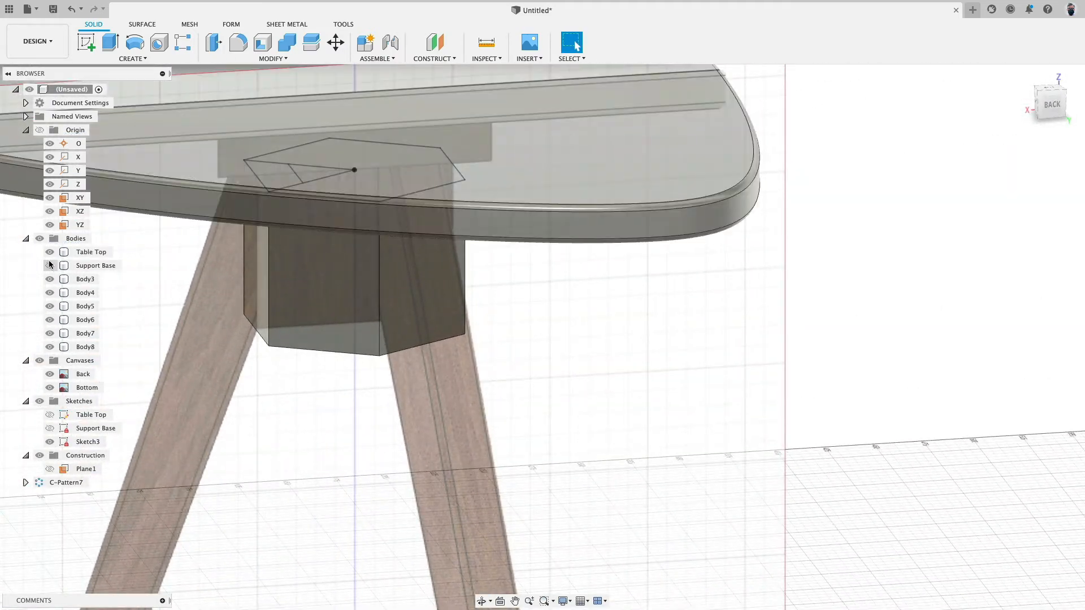
scroll(514, 265, "down", 5)
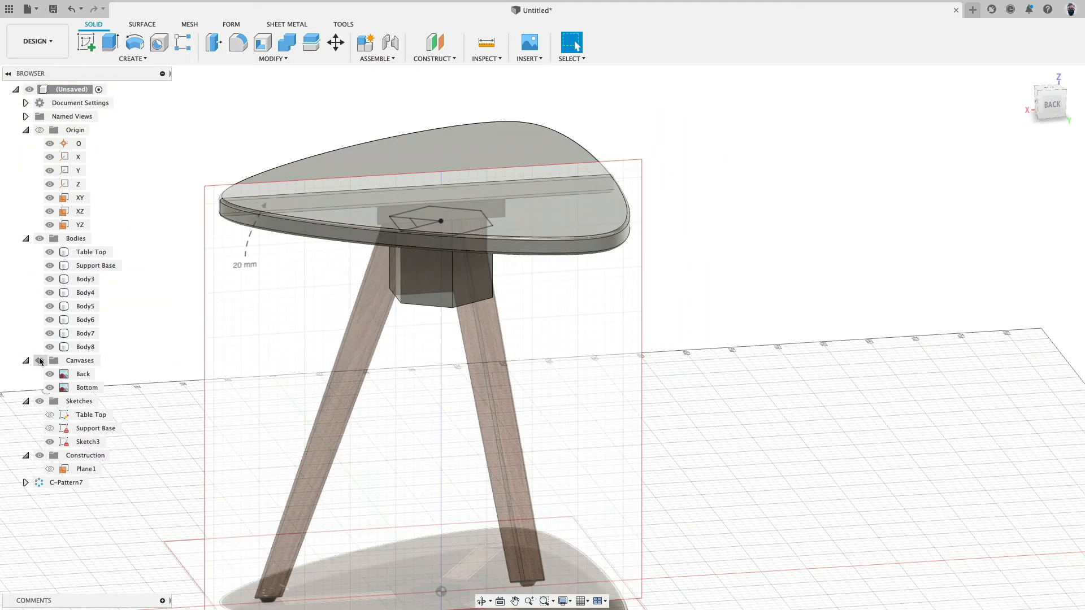
left_click(39, 361)
middle_click_drag(259, 438, 320, 351, "shift")
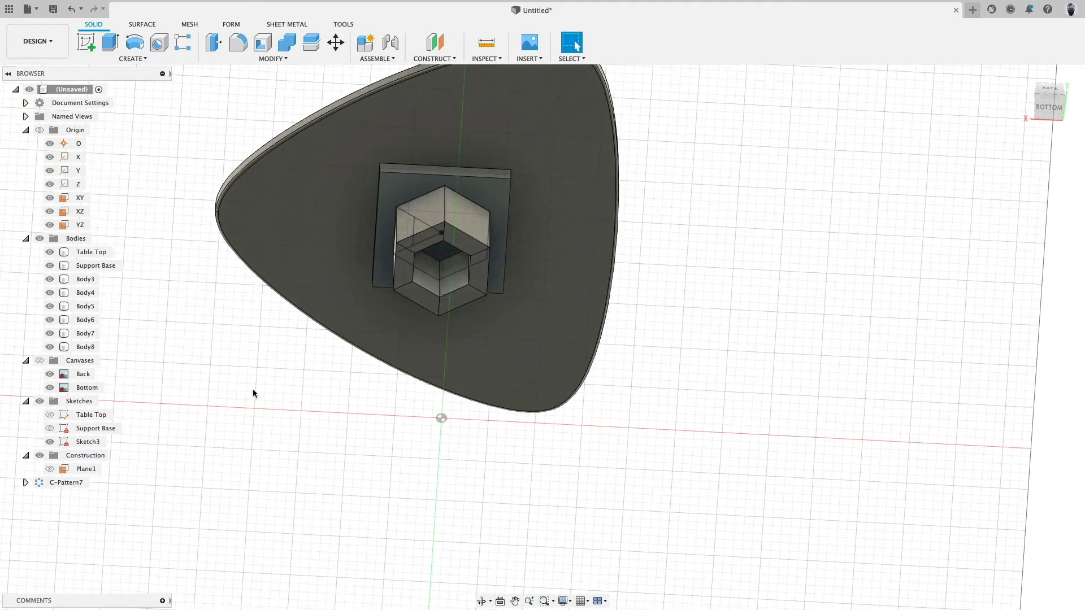
Rename Sketch3 as Hexagon Base and hide that sketch.
left_click(49, 443)
left_click(50, 443)
left_click(86, 442)
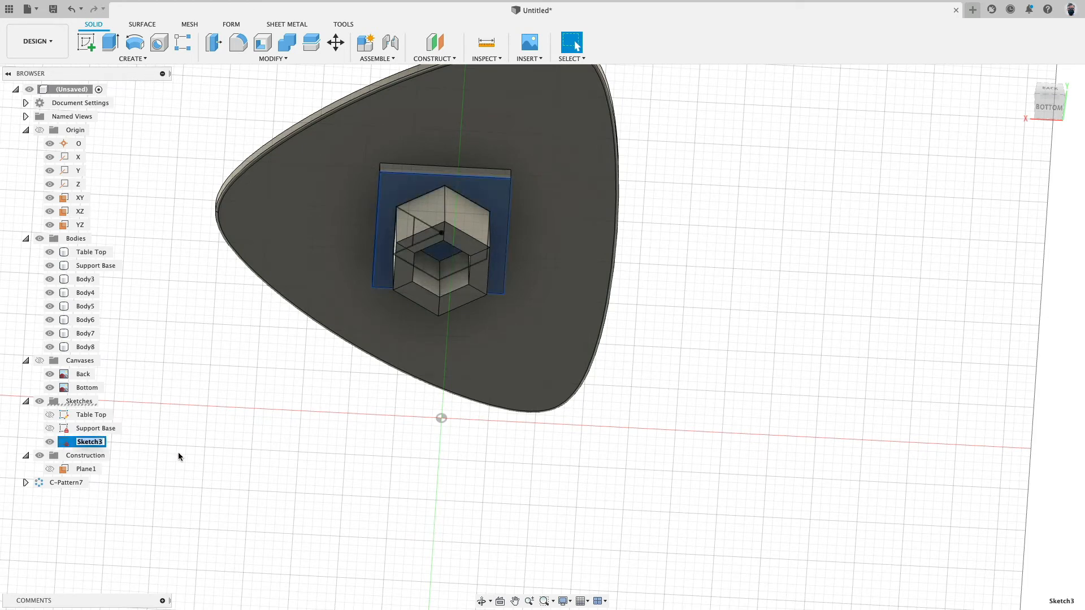
type("Hexagon Base")
key("Return")
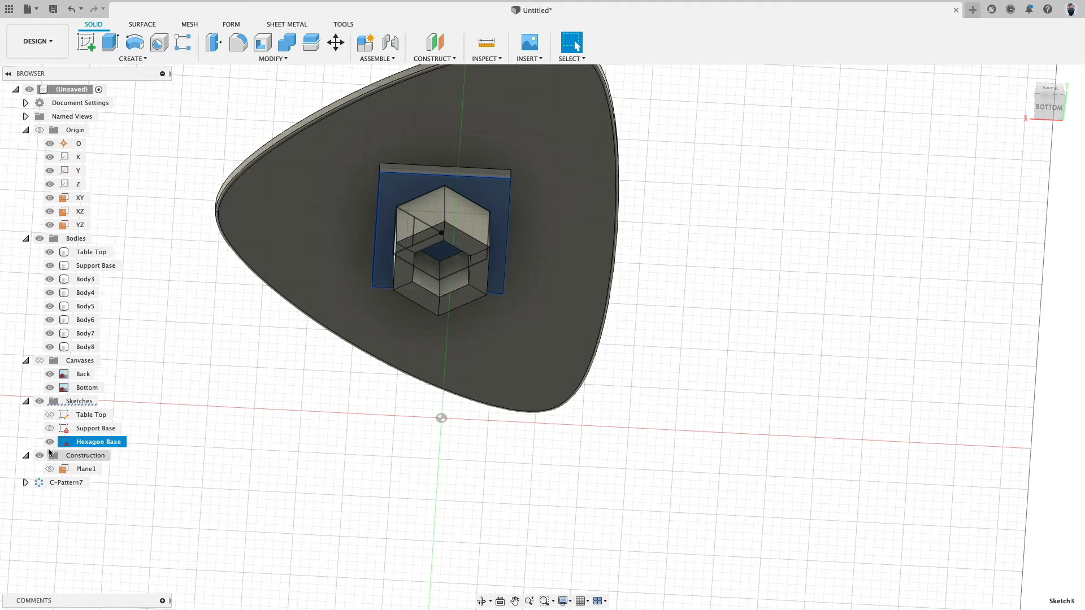
left_click(49, 442)
left_click(205, 438)
scroll(206, 437, "down", 5)
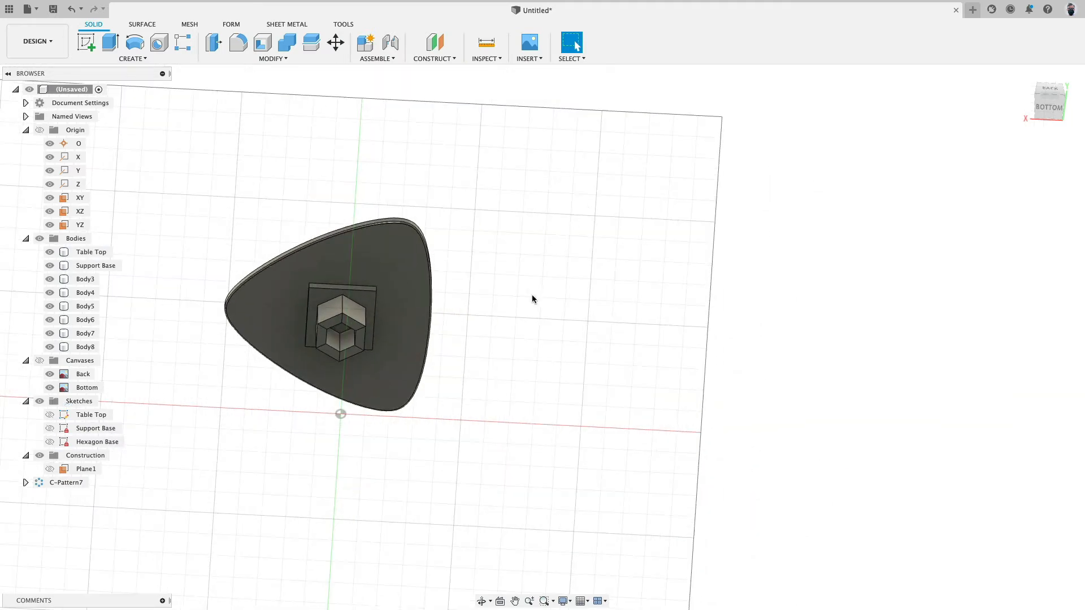
Orient the model to the back view and show the reference canvases behind the bodies.
middle_click_drag(532, 298, 664, 271)
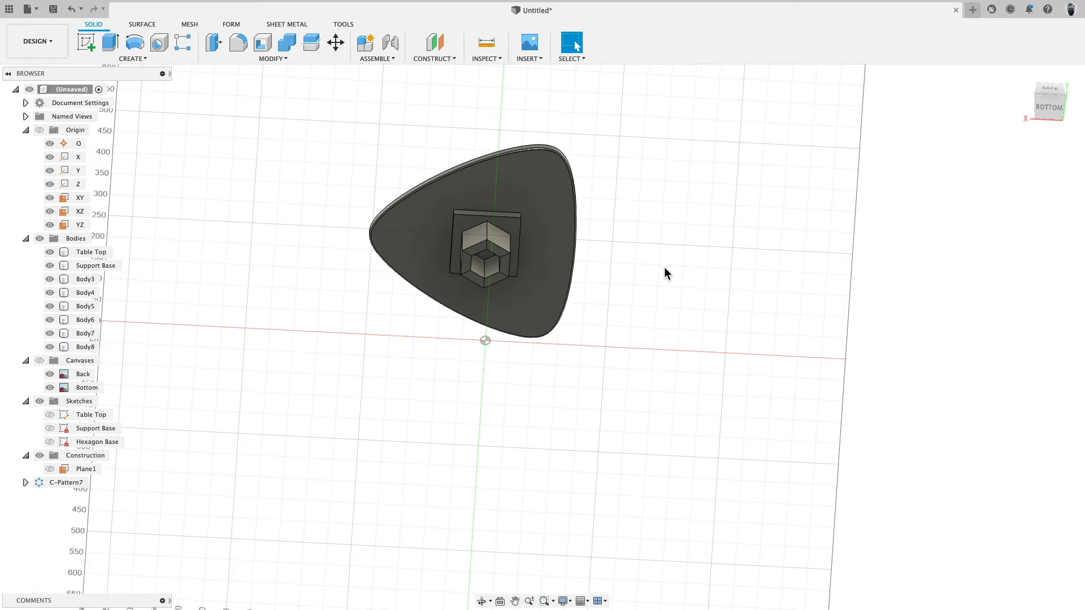
left_click(1040, 94)
scroll(673, 203, "up", 2)
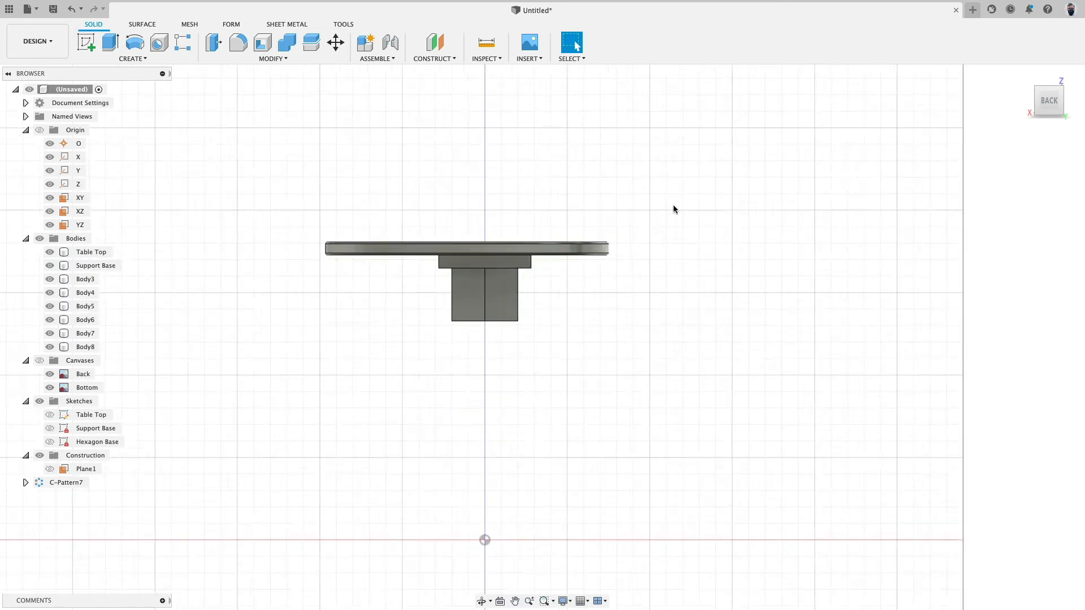
middle_click_drag(673, 208, 670, 153)
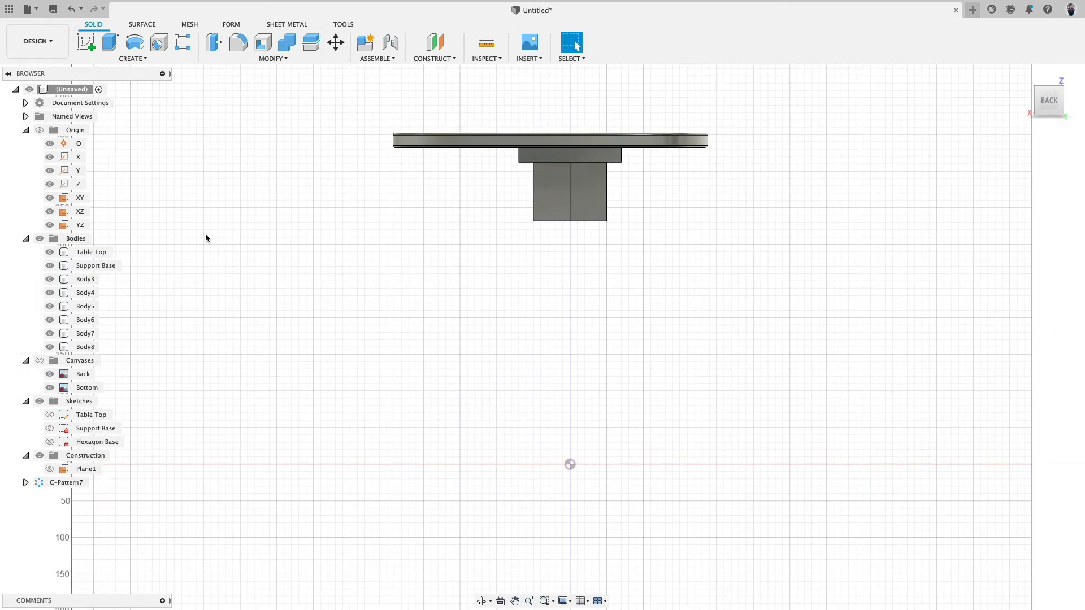
left_click(39, 361)
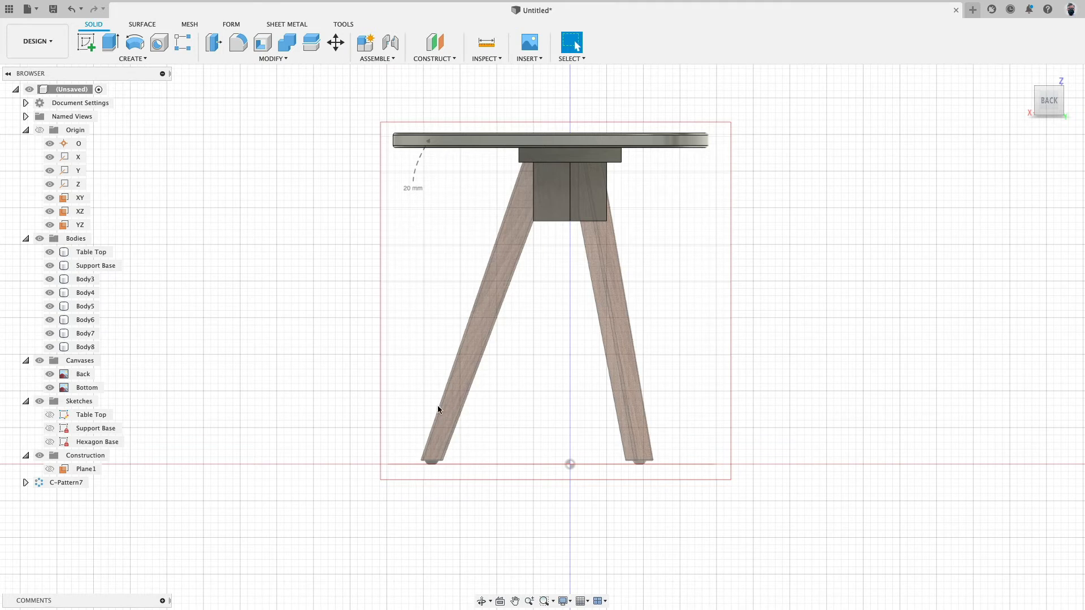
Start a new sketch on the vertical XZ origin plane, facing the back canvas with the table legs.
scroll(520, 160, "up", 10)
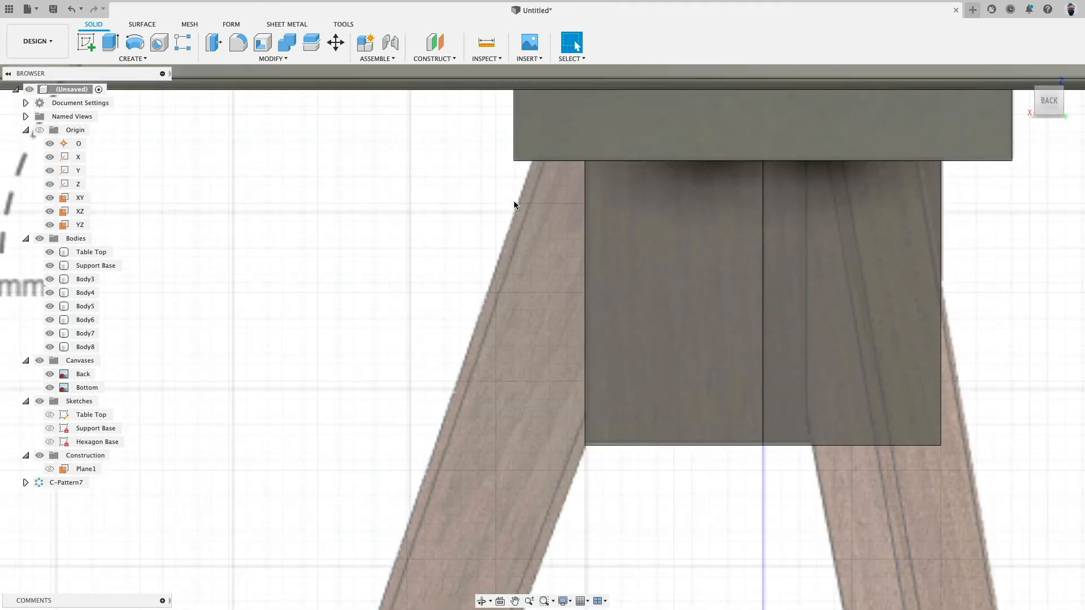
left_click(531, 165)
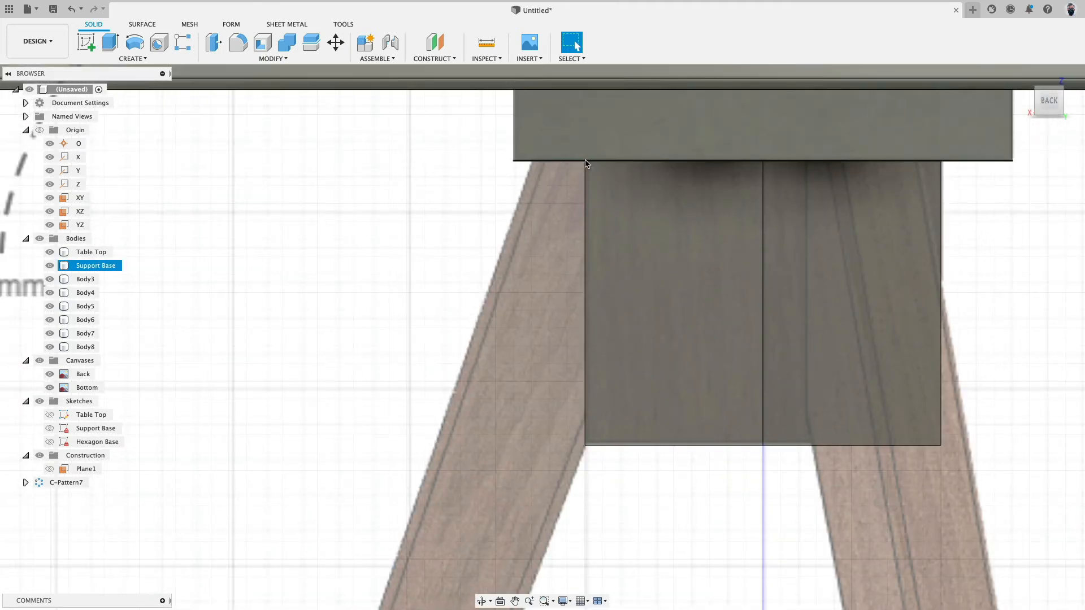
scroll(537, 277, "down", 5)
scroll(532, 260, "up", 5)
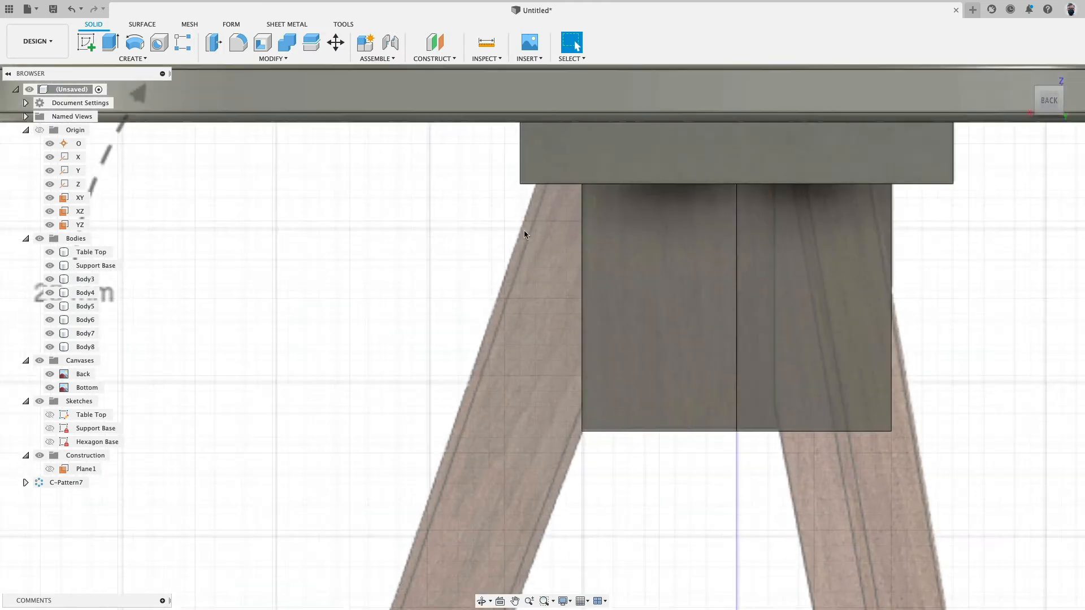
left_click(579, 317)
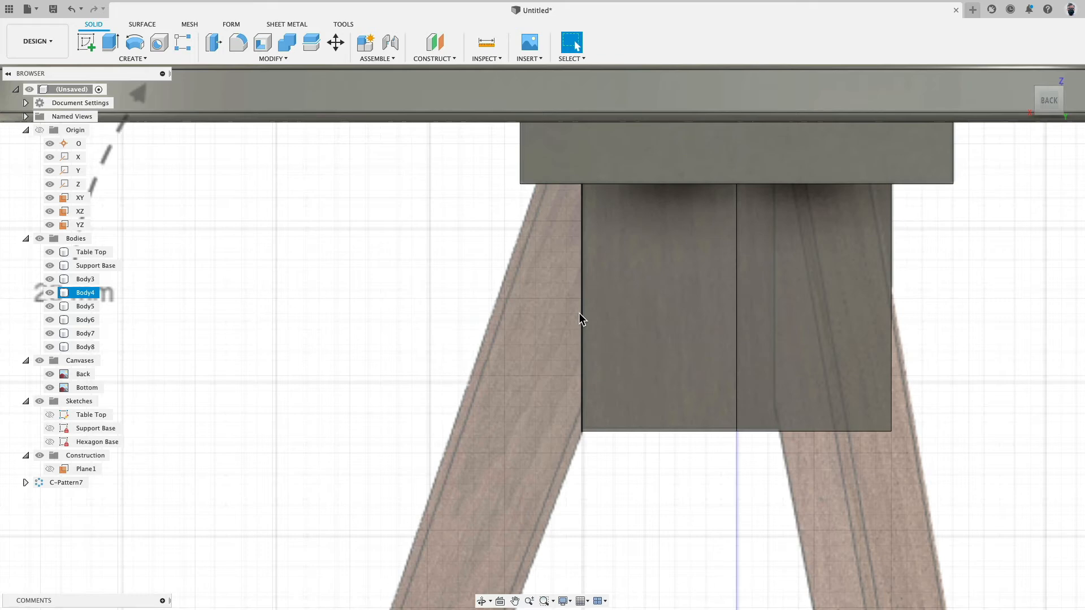
scroll(399, 310, "down", 10)
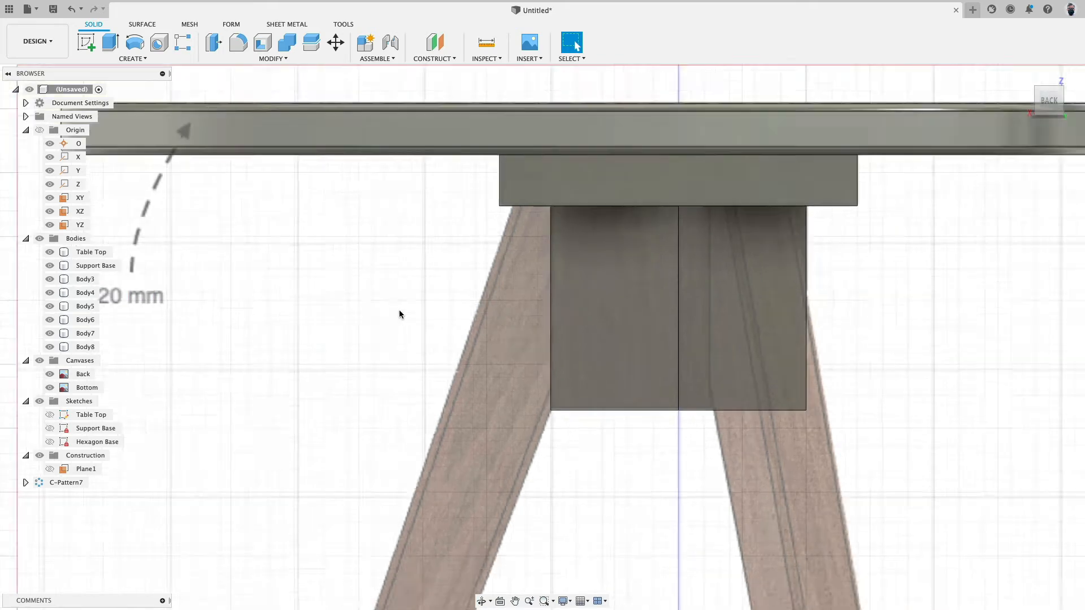
middle_click_drag(399, 310, 425, 244)
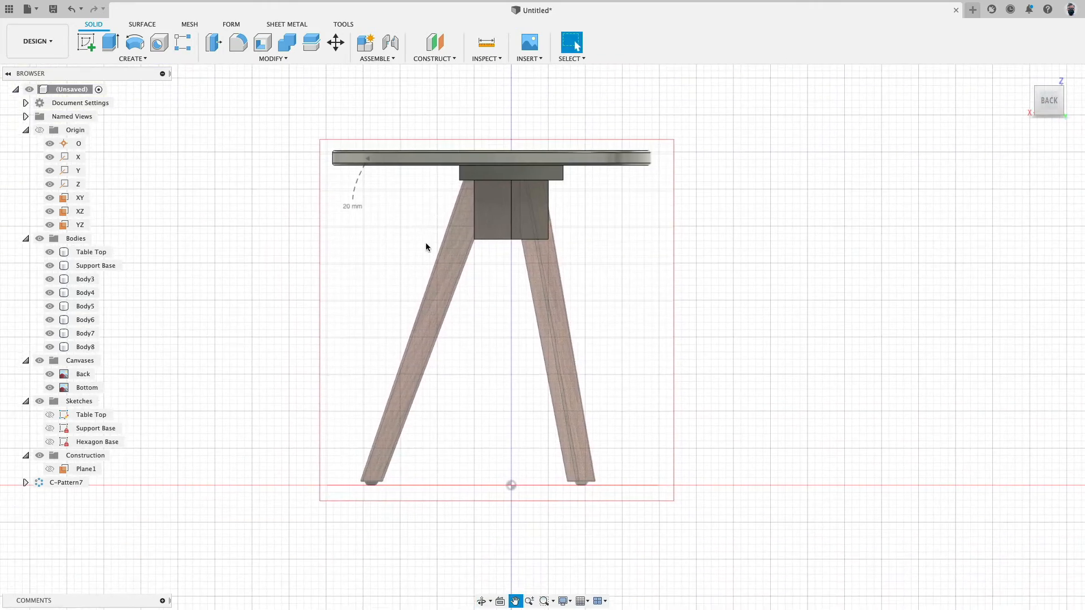
left_click(89, 45)
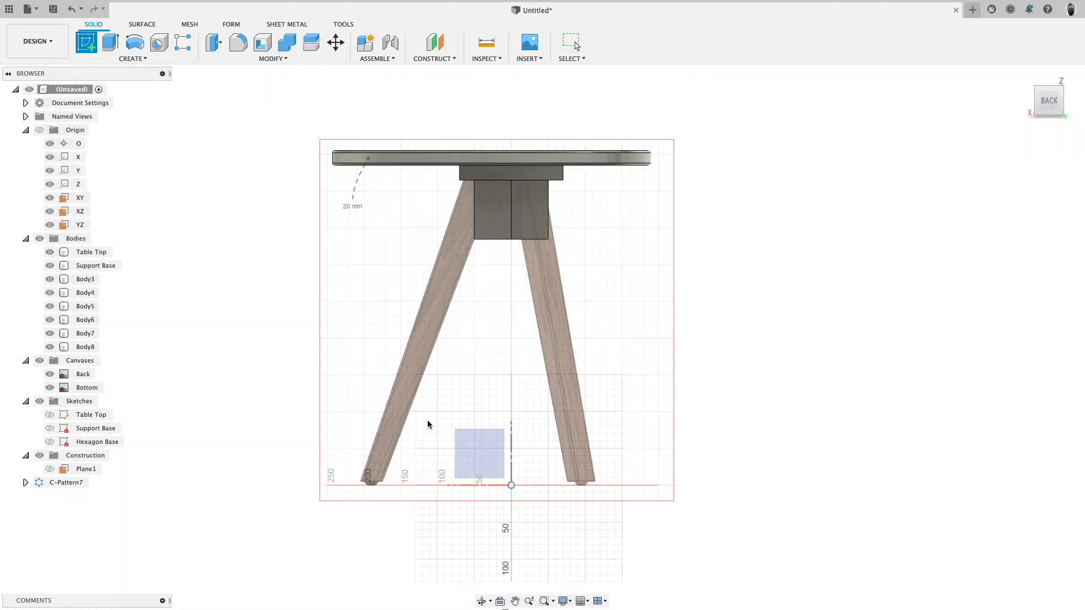
left_click(480, 451)
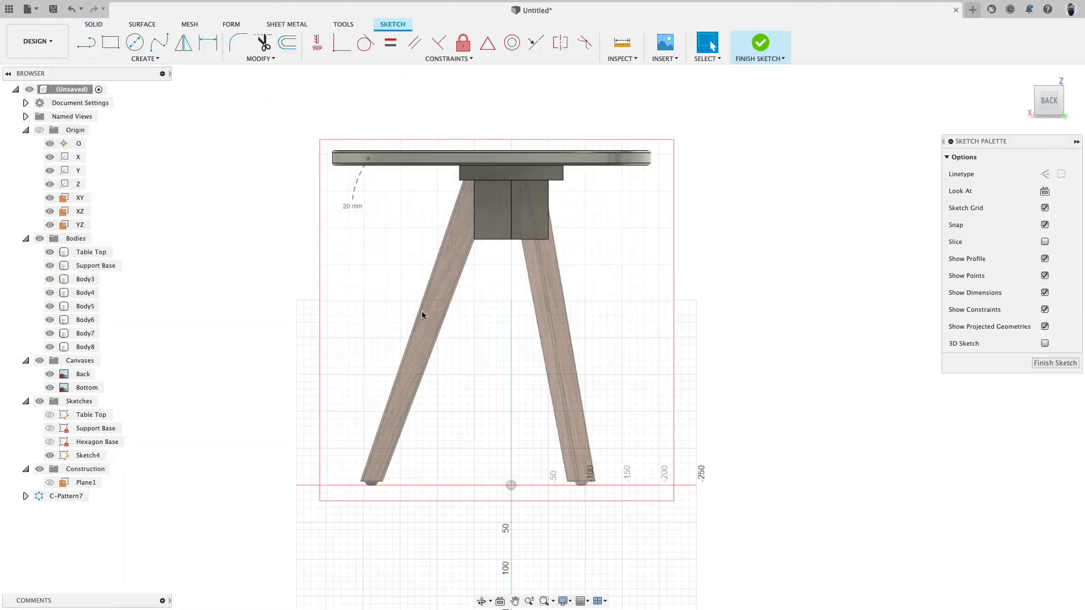
Use Intersect to bring points into the sketch from Body3's lower and upper outer edges and the Support Base's lower side edge.
scroll(396, 275, "up", 5)
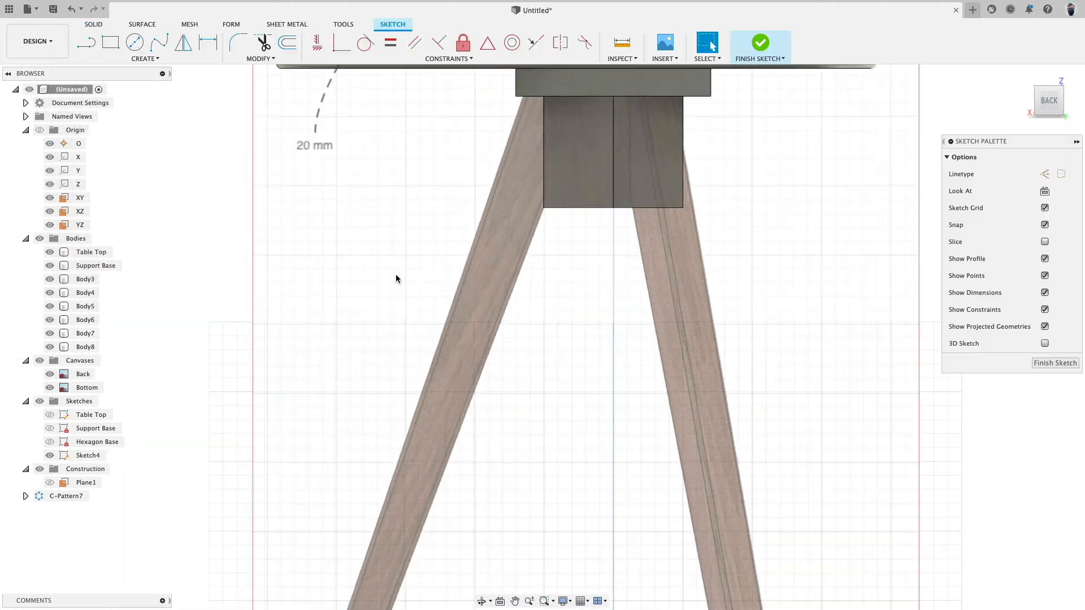
middle_click_drag(472, 251, 368, 376)
scroll(351, 391, "up", 5)
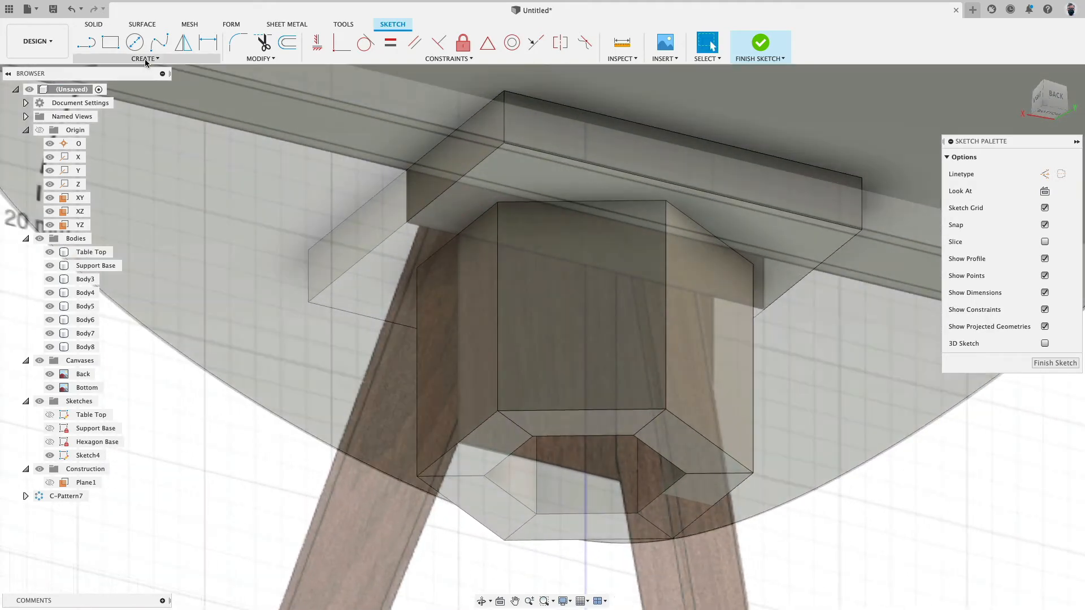
left_click(144, 59)
mouse_move(157, 251)
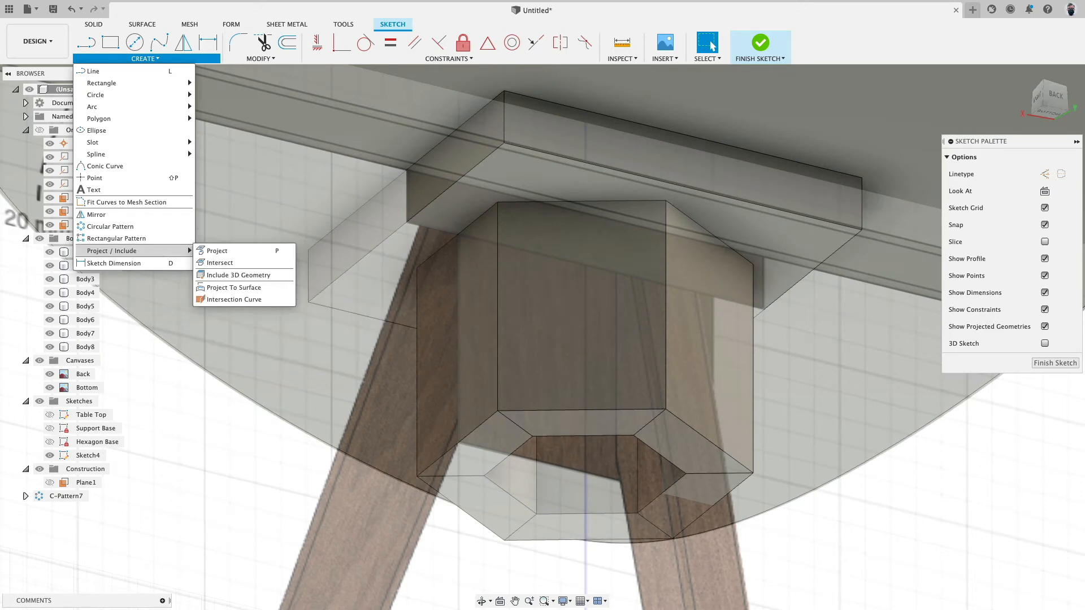
left_click(222, 263)
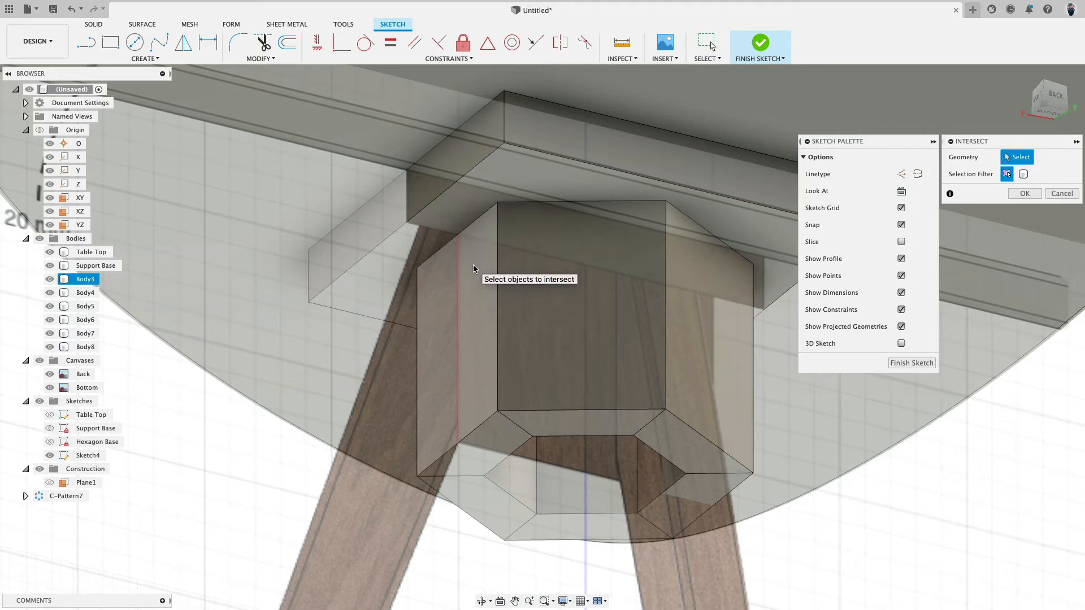
mouse_move(463, 264)
middle_mouse_down("shift")
mouse_move(516, 245)
mouse_move(528, 253)
mouse_move(497, 243)
mouse_move(513, 254)
mouse_move(466, 260)
middle_mouse_up("shift")
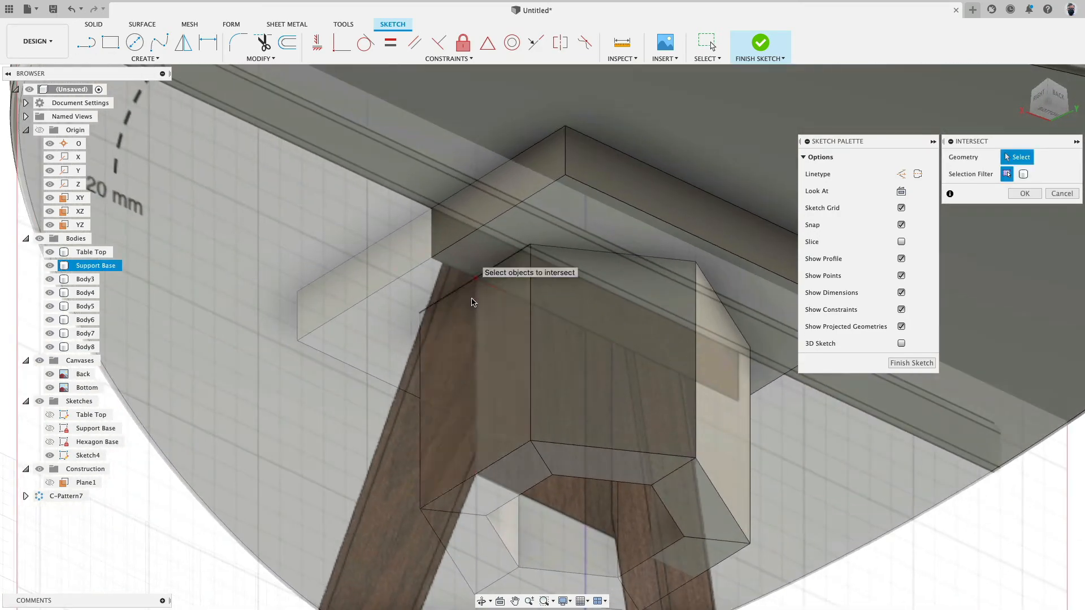
left_click(487, 470)
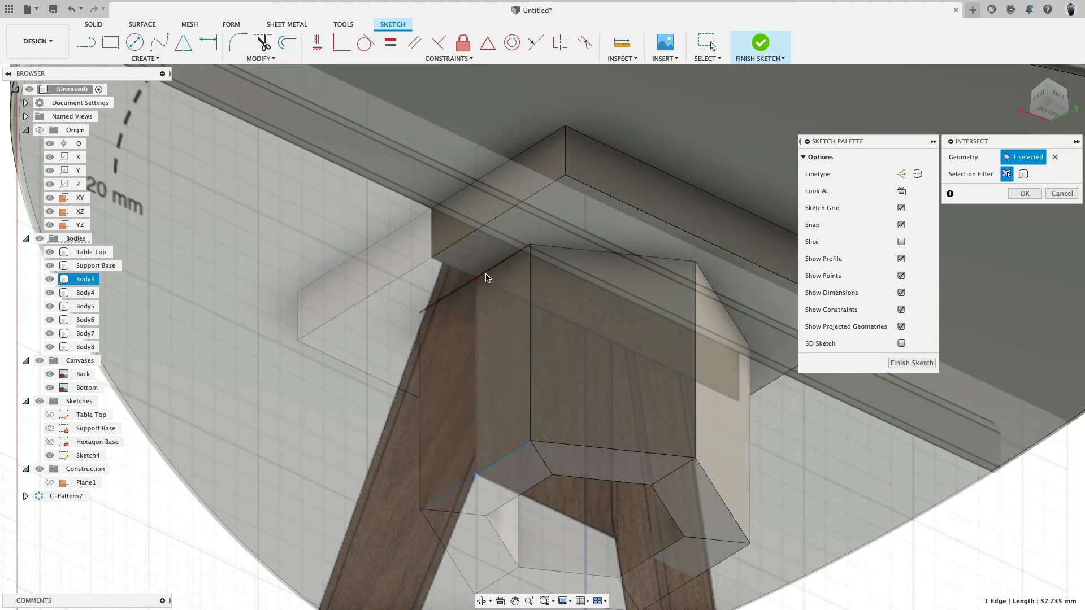
left_click(473, 274)
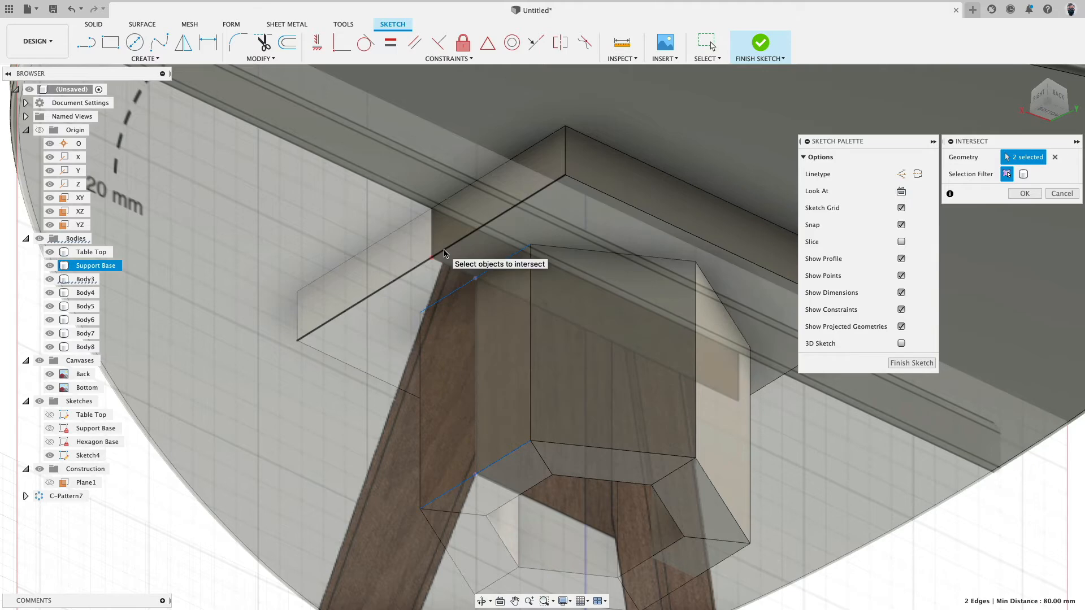
left_click(436, 258)
left_click(1025, 194)
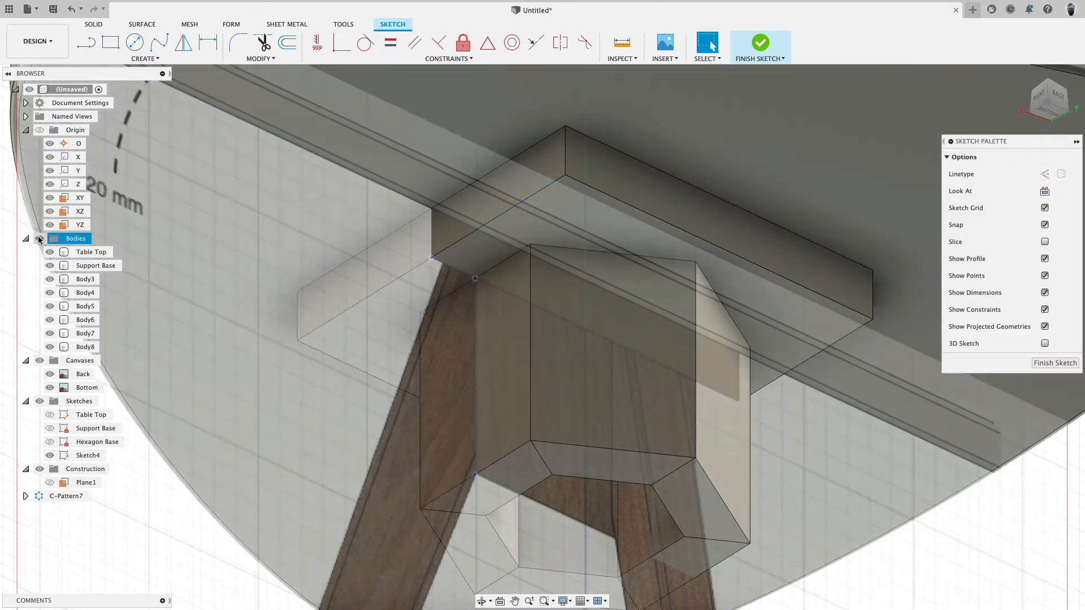
Hide all bodies and the canvases so only the three intersection points are displayed.
left_click(39, 238)
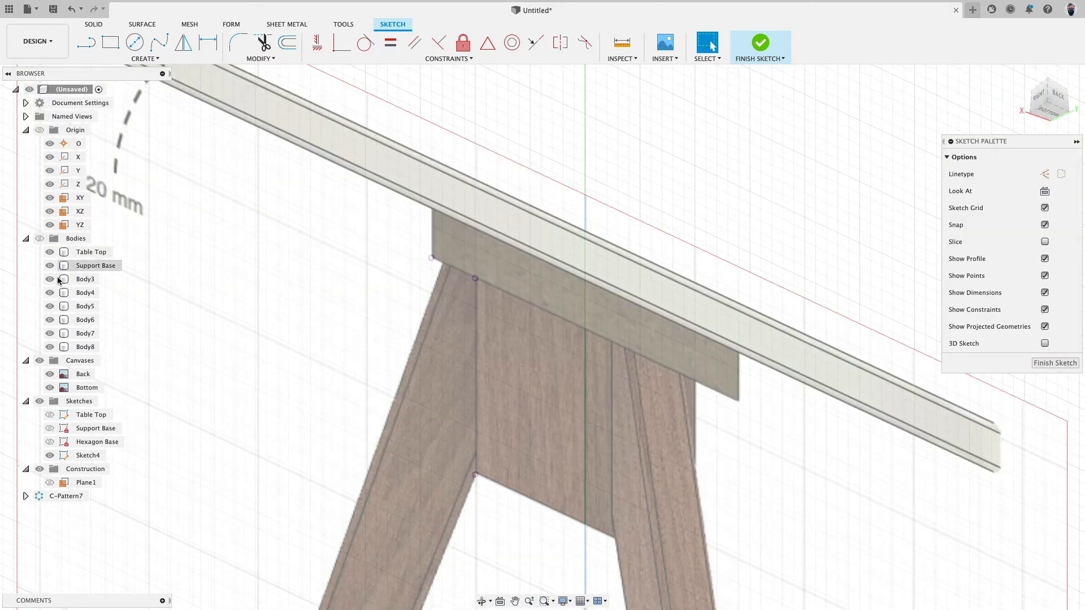
left_click(40, 361)
middle_click_drag(469, 268, 418, 313, "shift")
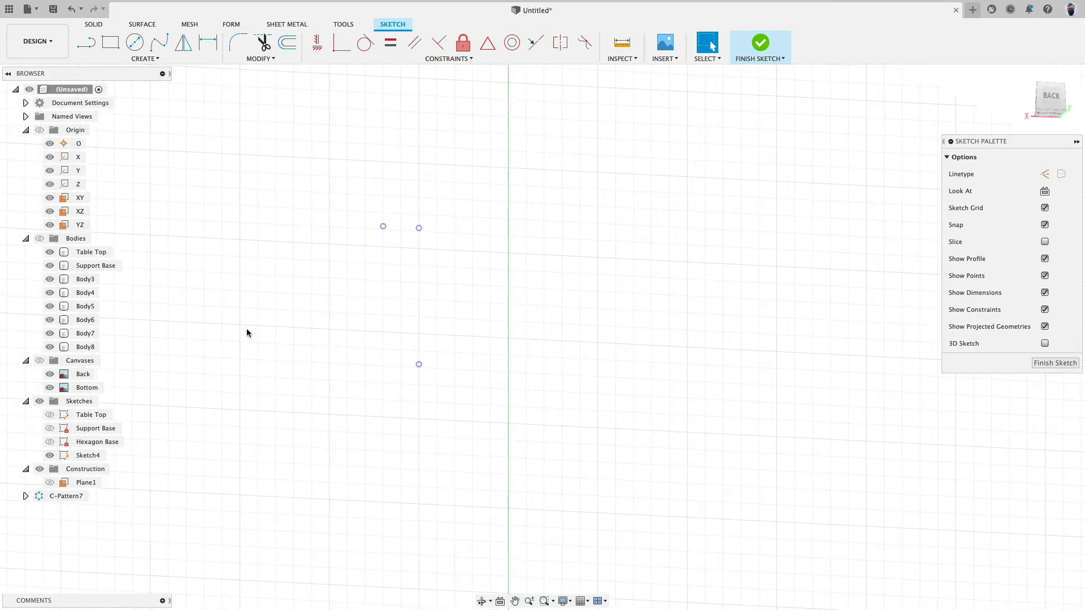
Draw a short horizontal line between the two upper intersection points and an 80 mm vertical line down to the lower point.
left_click(85, 45)
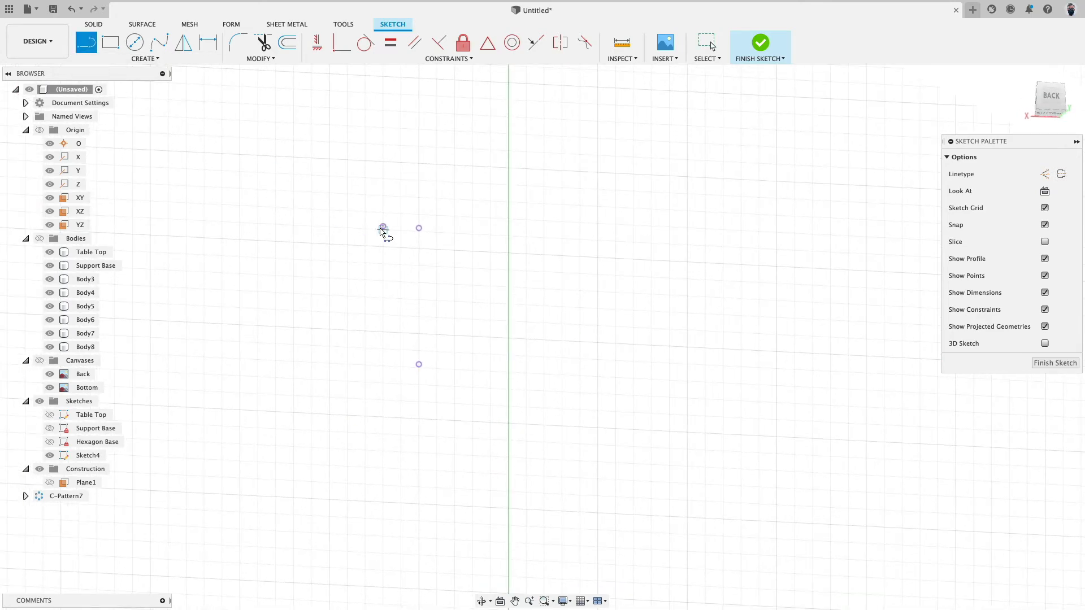
left_click(383, 226)
left_click(419, 227)
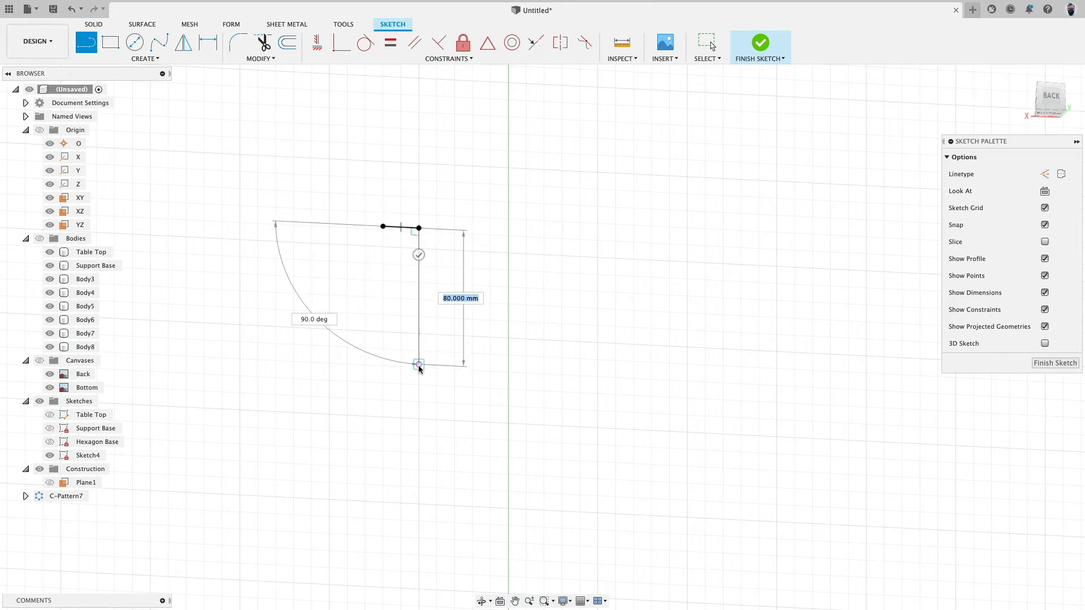
left_click(419, 364)
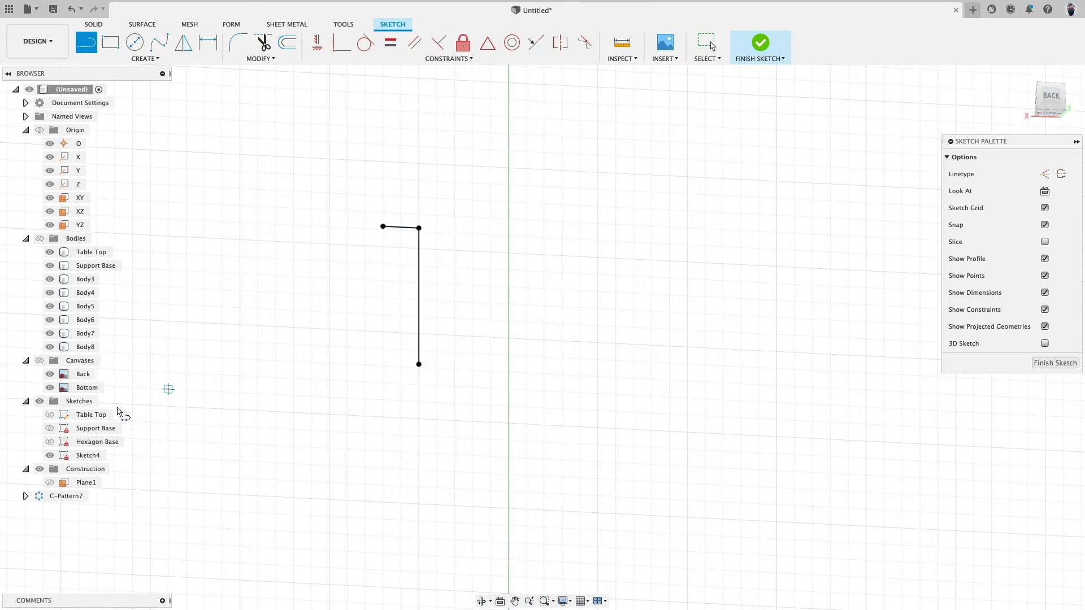
Show the reference canvases again and face the sketch straight from the back at the table's left leg.
left_click(40, 362)
scroll(348, 294, "down", 5)
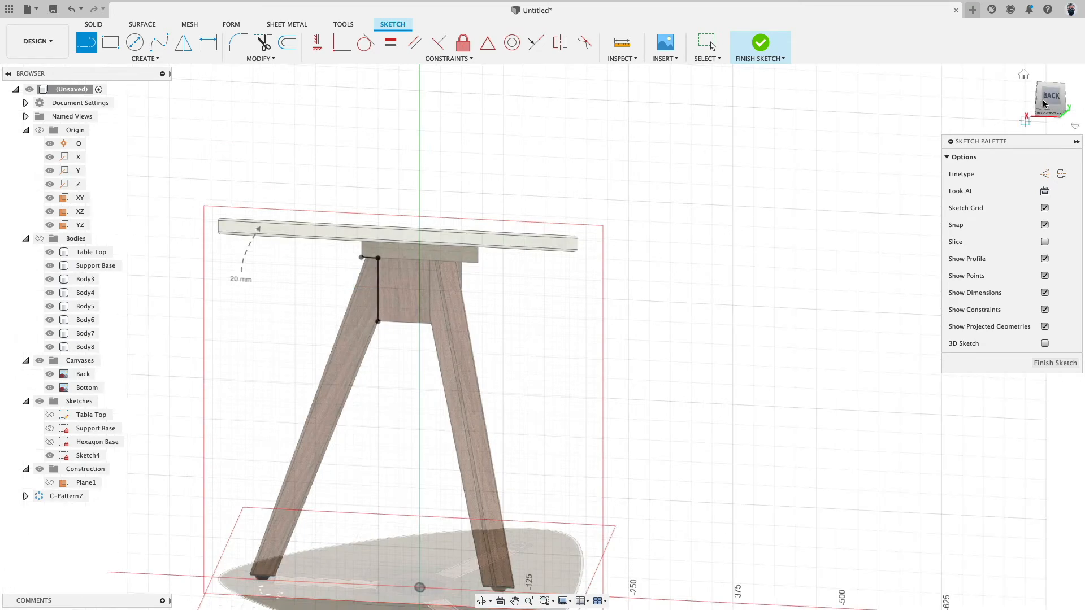
middle_click_drag(371, 315, 497, 230)
scroll(497, 232, "up", 5)
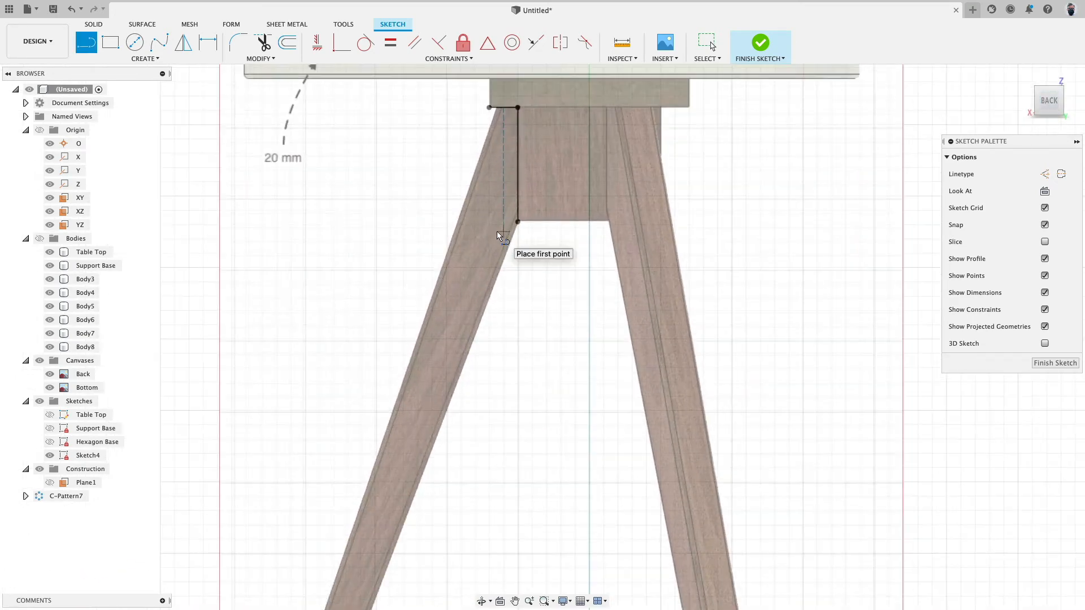
Draw the leg's inner edge as a line about 349 mm long from the lower intersection point to the canvas leg's lower inner corner.
scroll(497, 187, "down", 2)
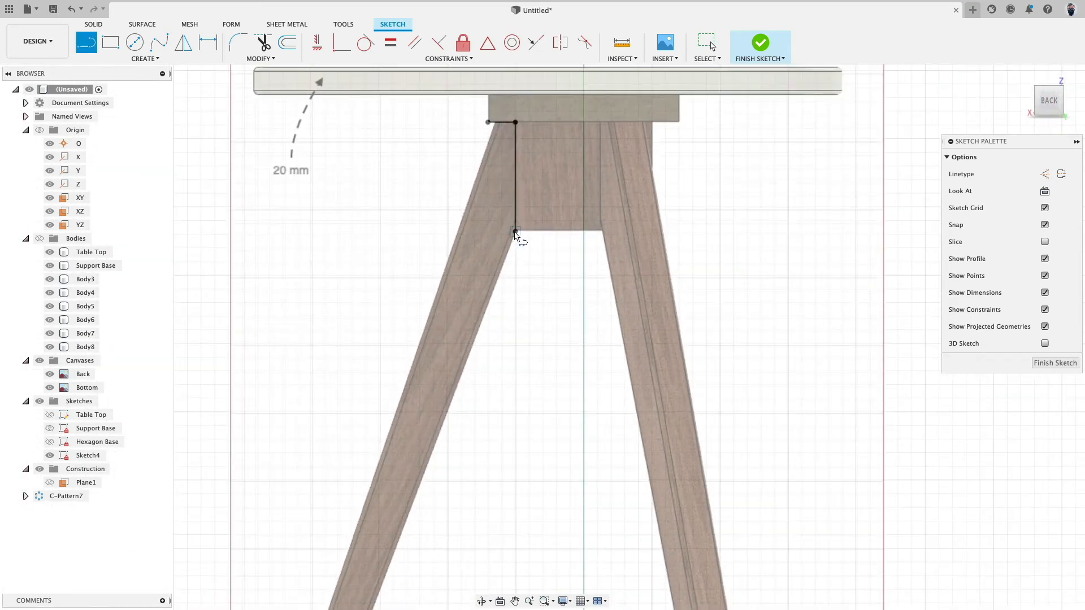
left_click(515, 233)
scroll(502, 290, "up", 3)
scroll(476, 343, "down", 5)
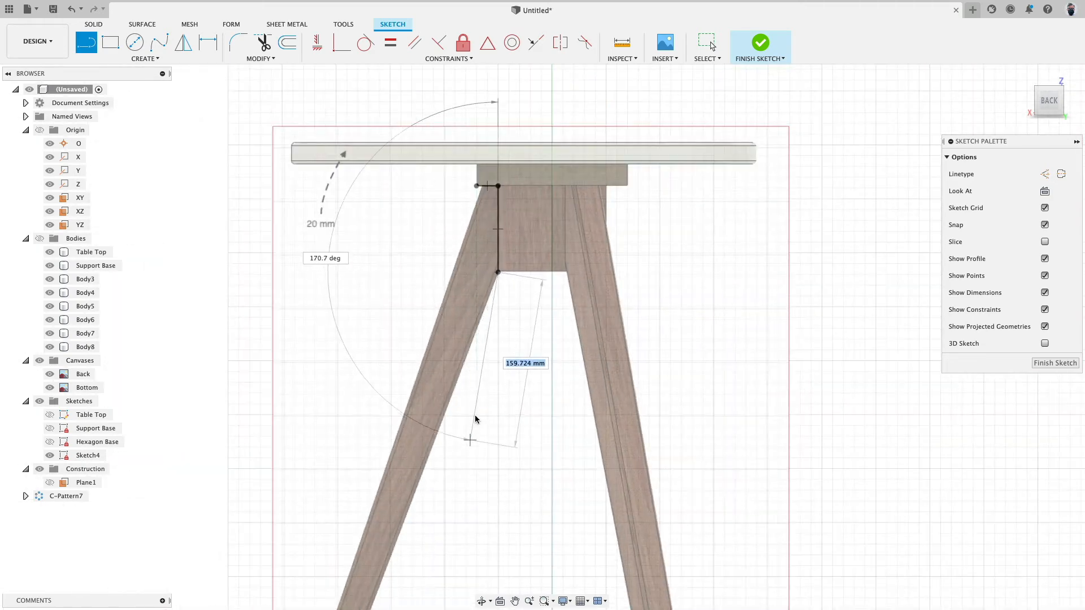
middle_click_drag(470, 436, 560, 184)
scroll(476, 319, "up", 6)
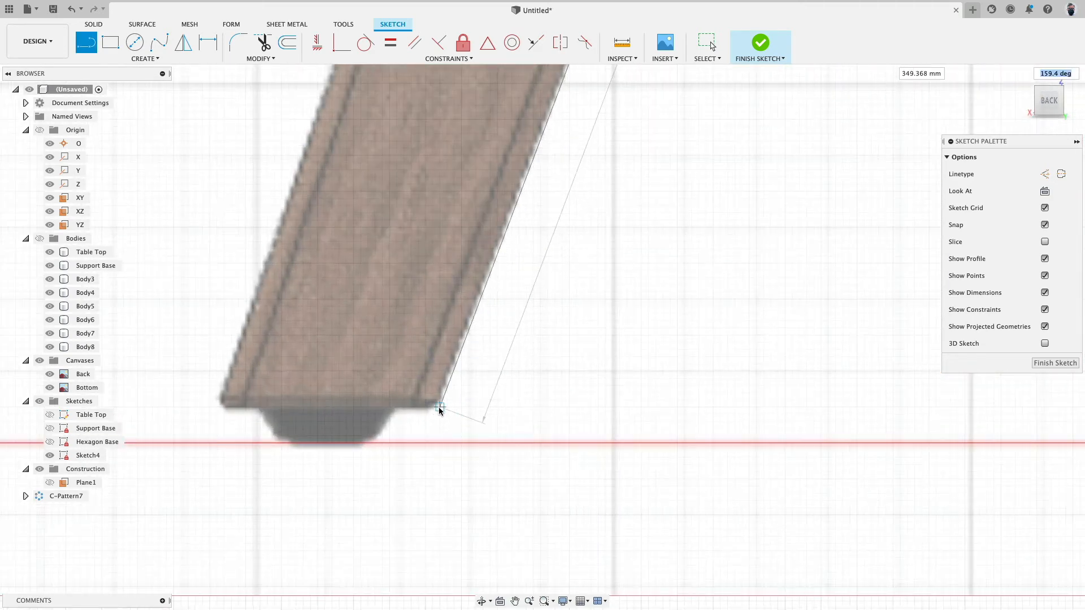
left_click(440, 407)
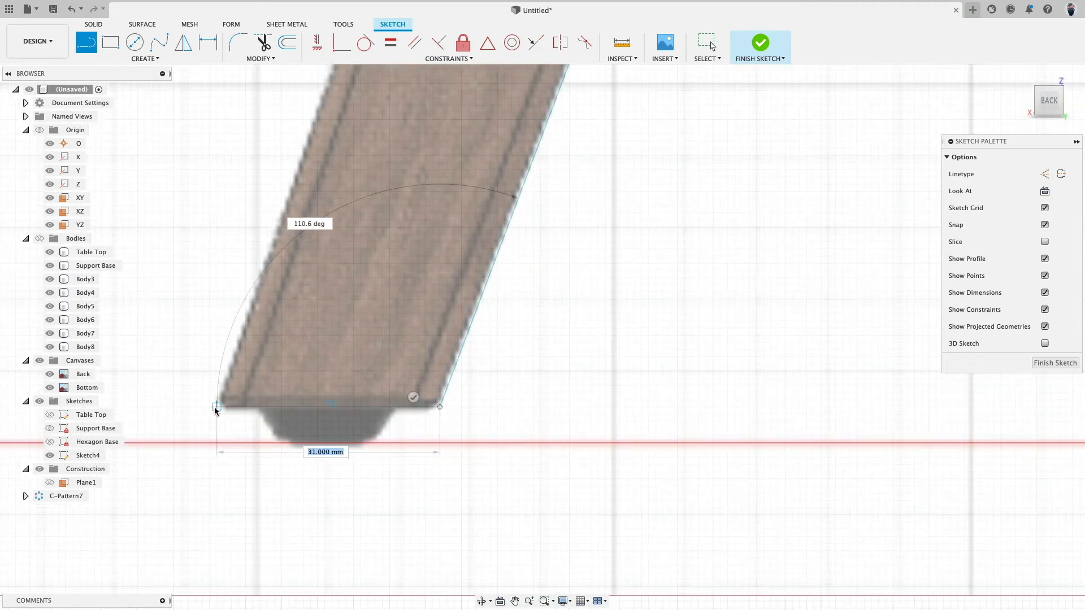
Continue the outline with a horizontal bottom edge about 31 mm long and the outer edge up to the upper horizontal line.
left_click(220, 407)
scroll(220, 408, "down", 8)
scroll(296, 180, "up", 2)
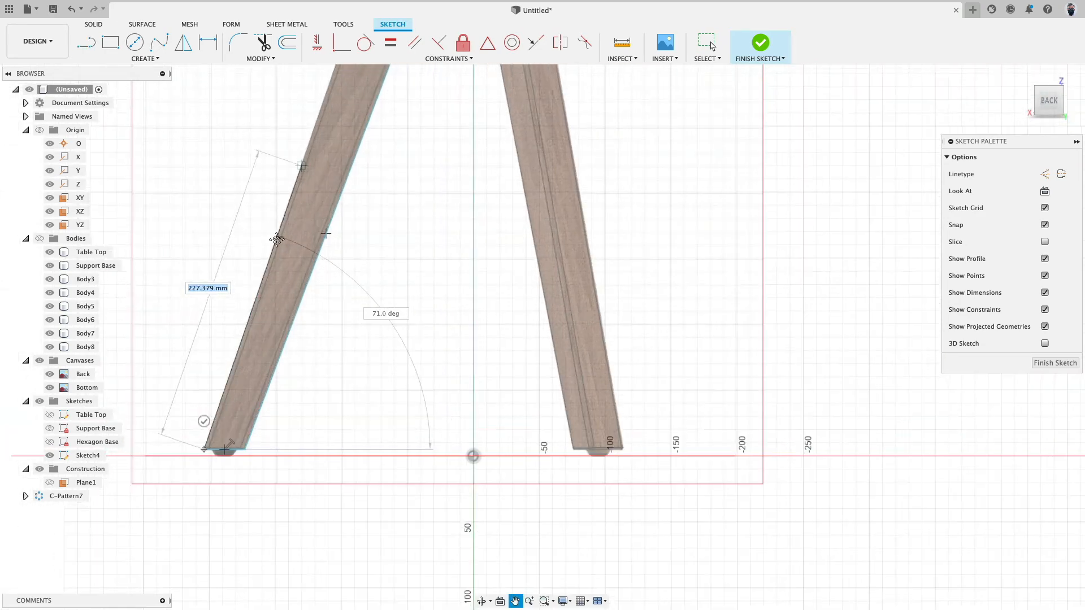
middle_click_drag(326, 79, 251, 387)
scroll(297, 230, "up", 10)
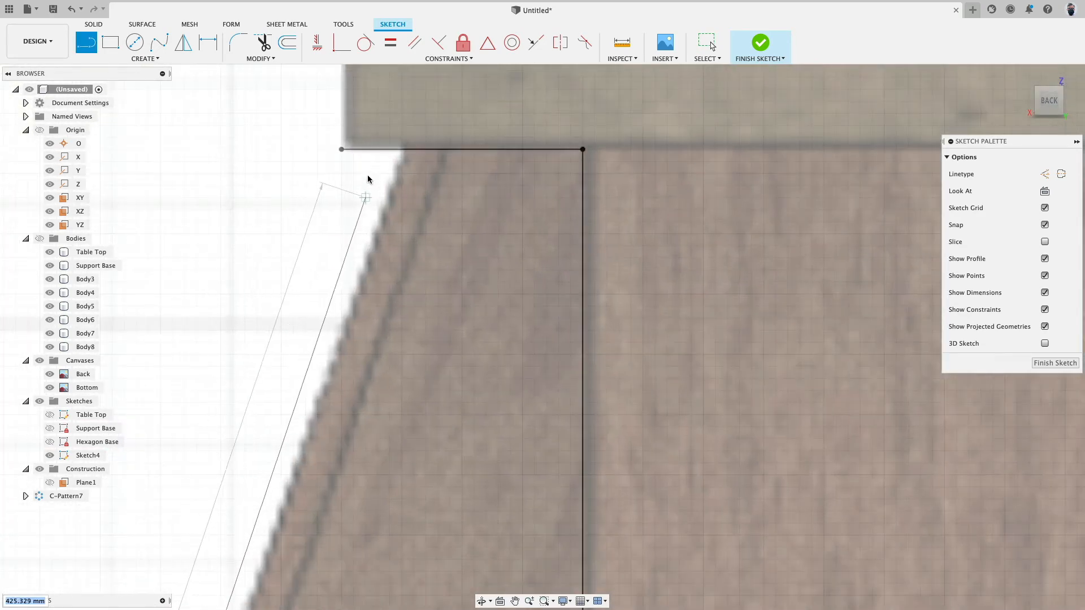
double_click(405, 150)
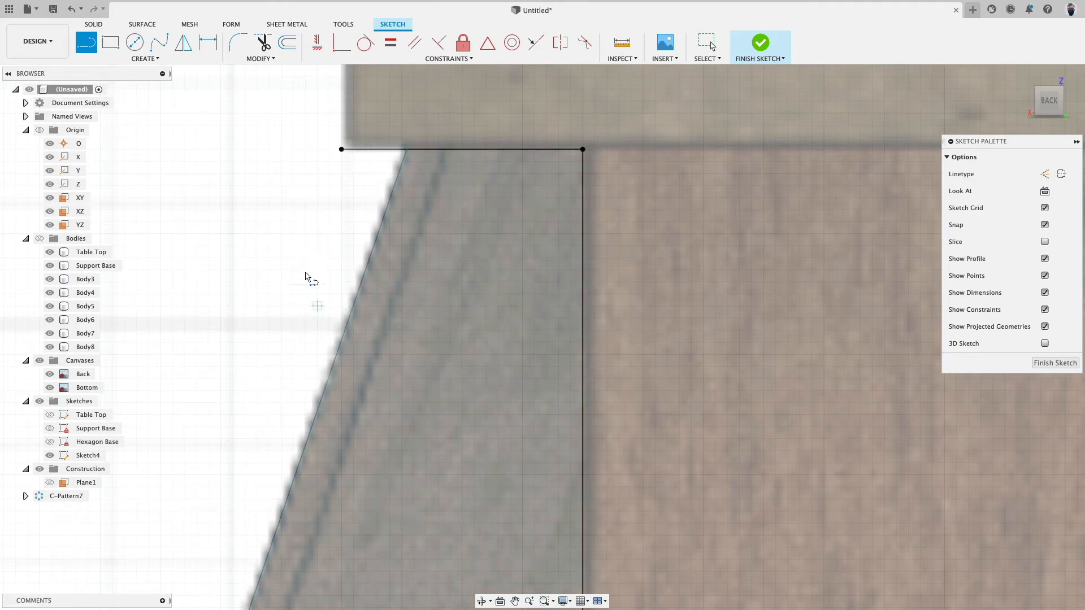
Dimension the leg's top width from the outer edge's upper end to the vertical line as 15 mm.
scroll(305, 277, "down", 3)
scroll(222, 138, "down", 1)
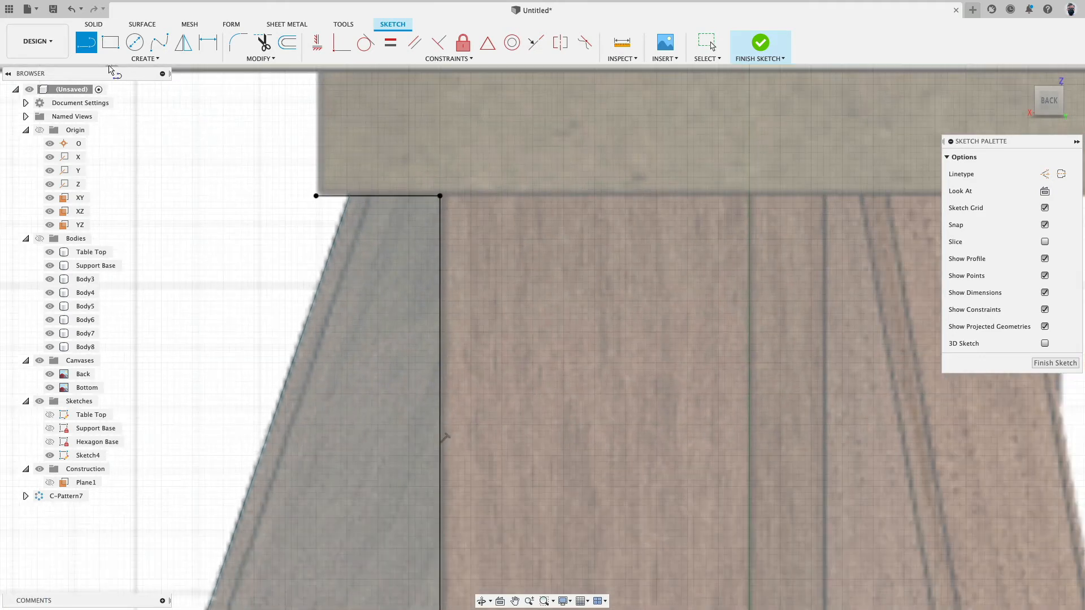
left_click(158, 59)
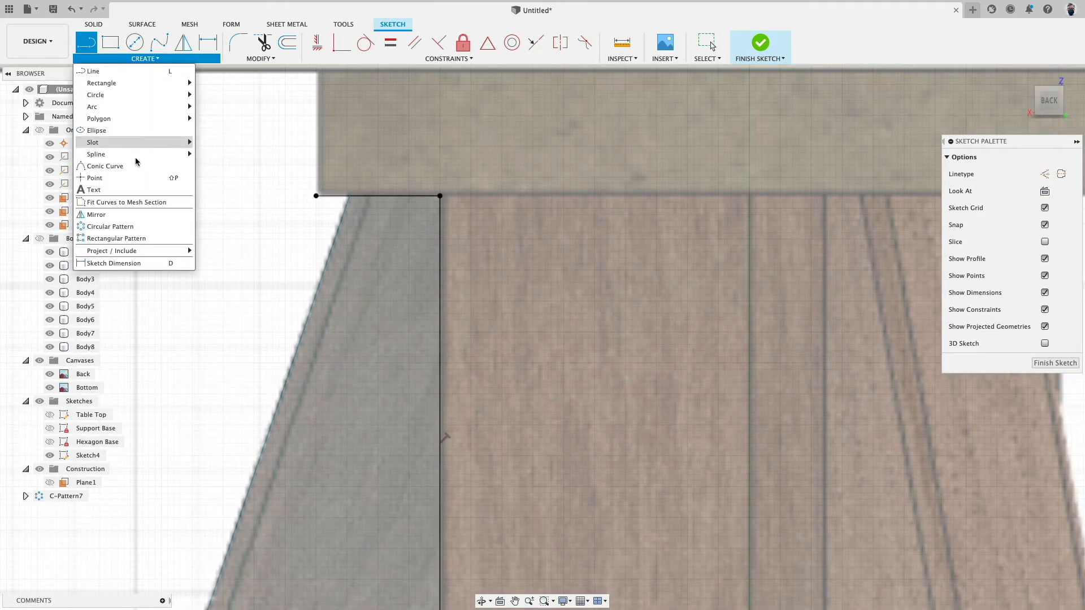
left_click(133, 265)
left_click(351, 197)
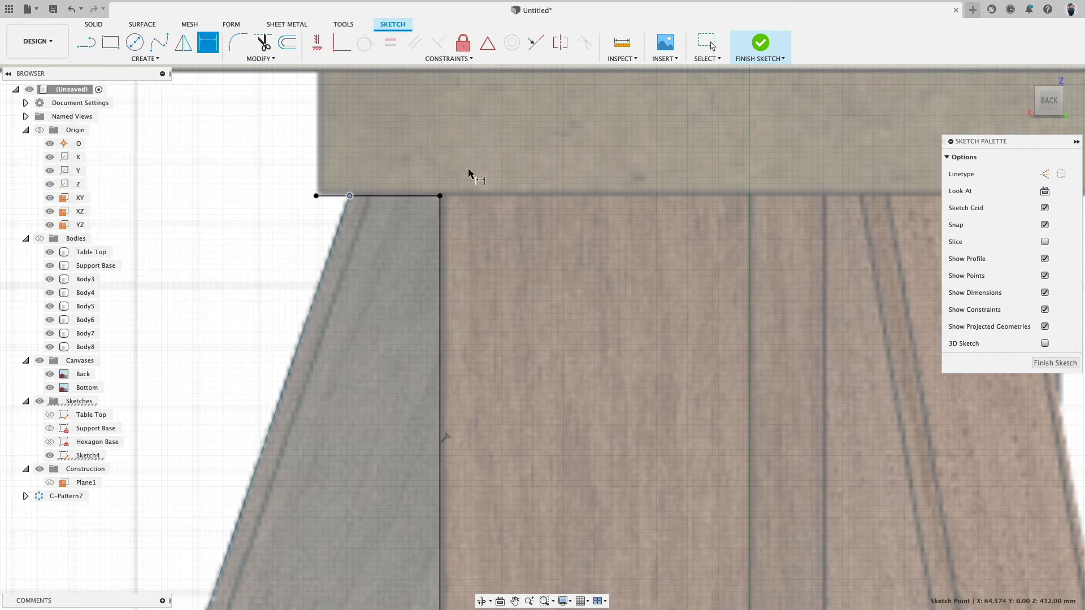
left_click(398, 145)
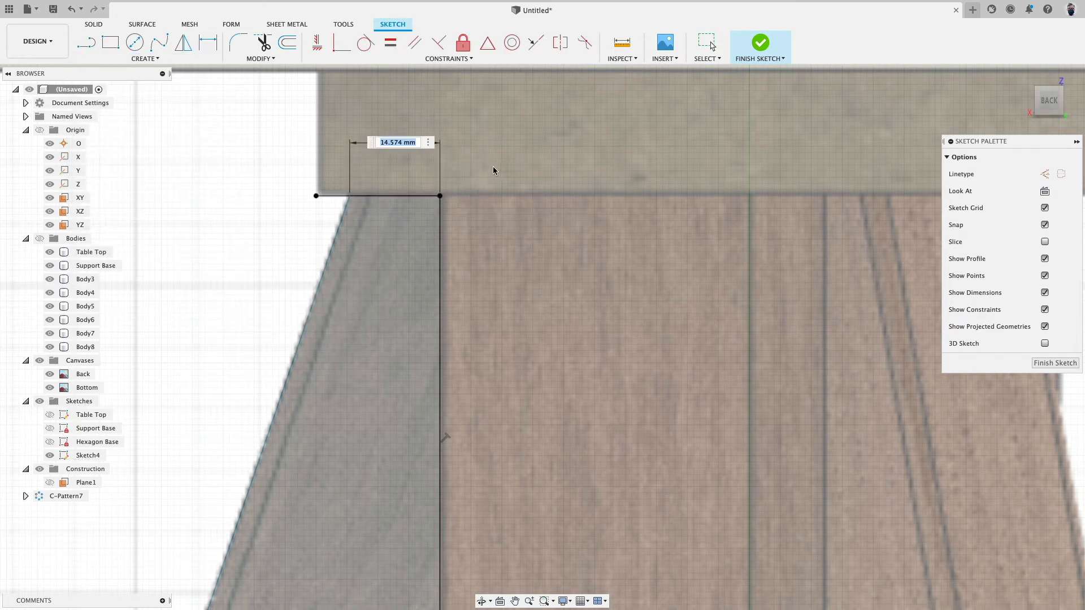
type("14")
key("shift+Left")
type("5")
key("Return")
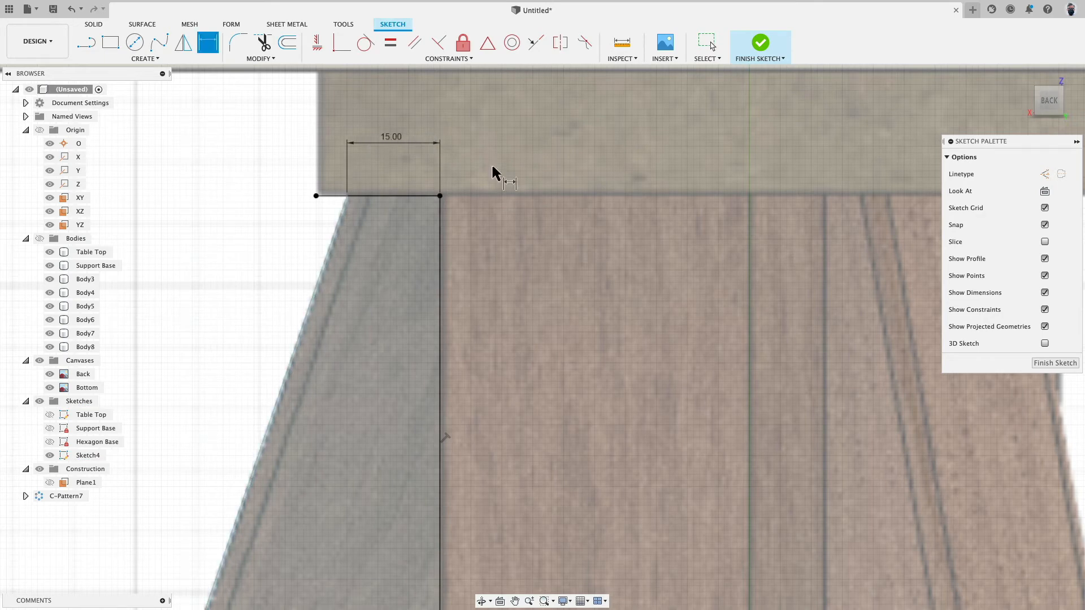
Dimension the leg's horizontal bottom edge, trying 32 mm before setting its width to 31 mm.
scroll(446, 250, "down", 5)
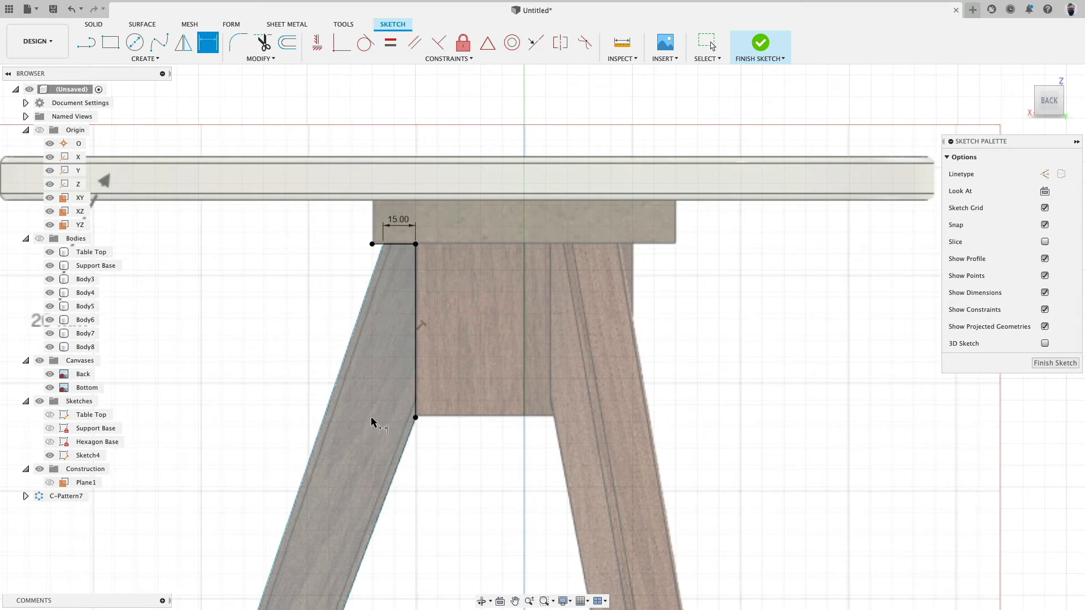
middle_click_drag(358, 438, 519, 170)
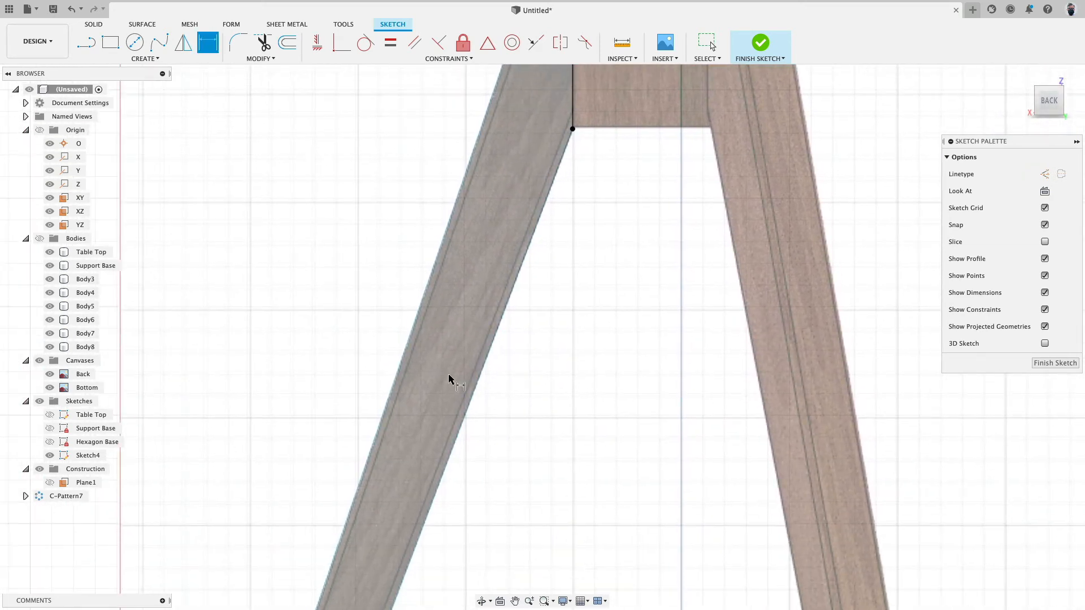
scroll(472, 371, "up", 5)
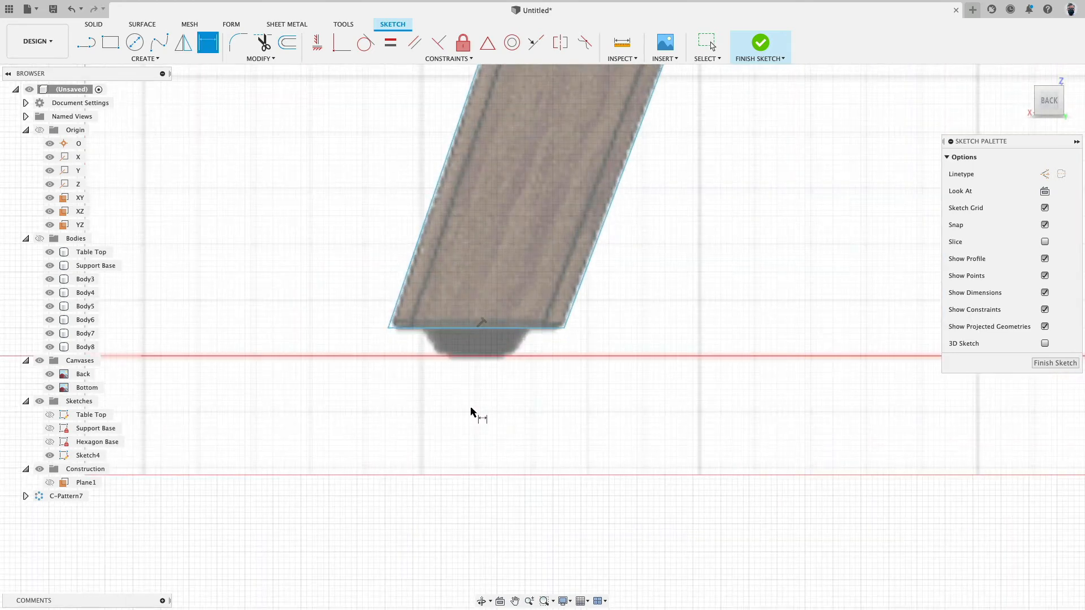
left_click(457, 333)
left_click(327, 267)
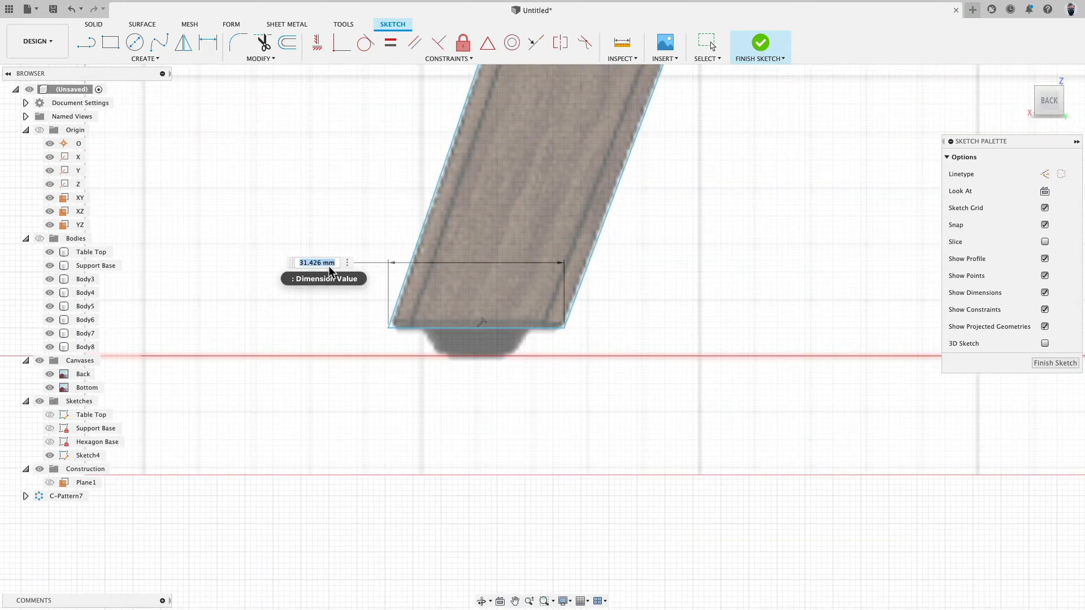
type("32")
key("Return")
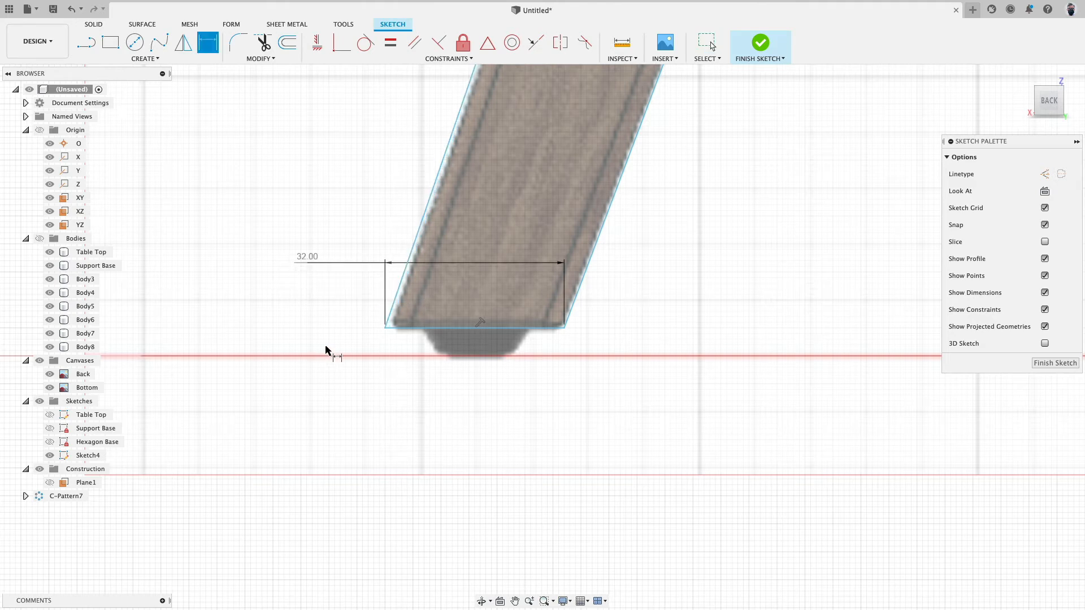
double_click(306, 257)
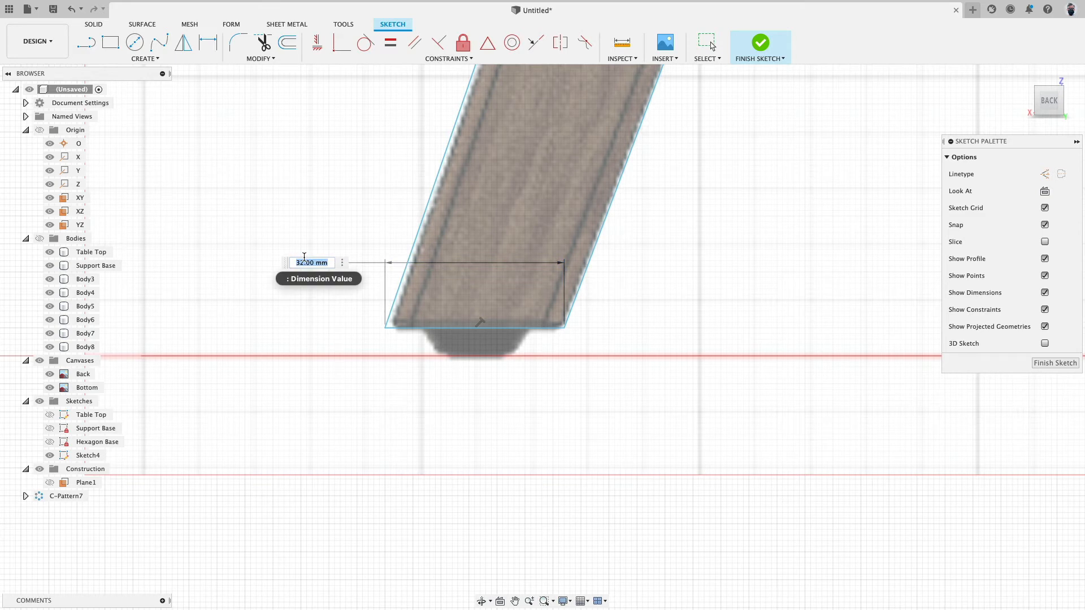
type("31")
key("Return")
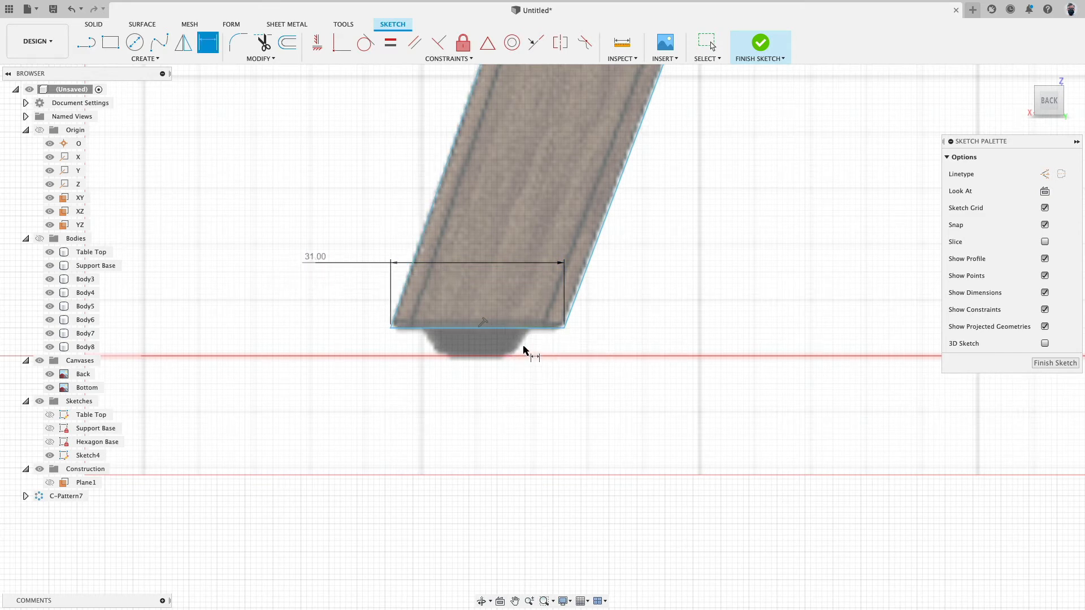
Dimension the vertical distance between the leg's bottom edge and the origin as 5 mm.
left_click(536, 329)
scroll(531, 353, "up", 3)
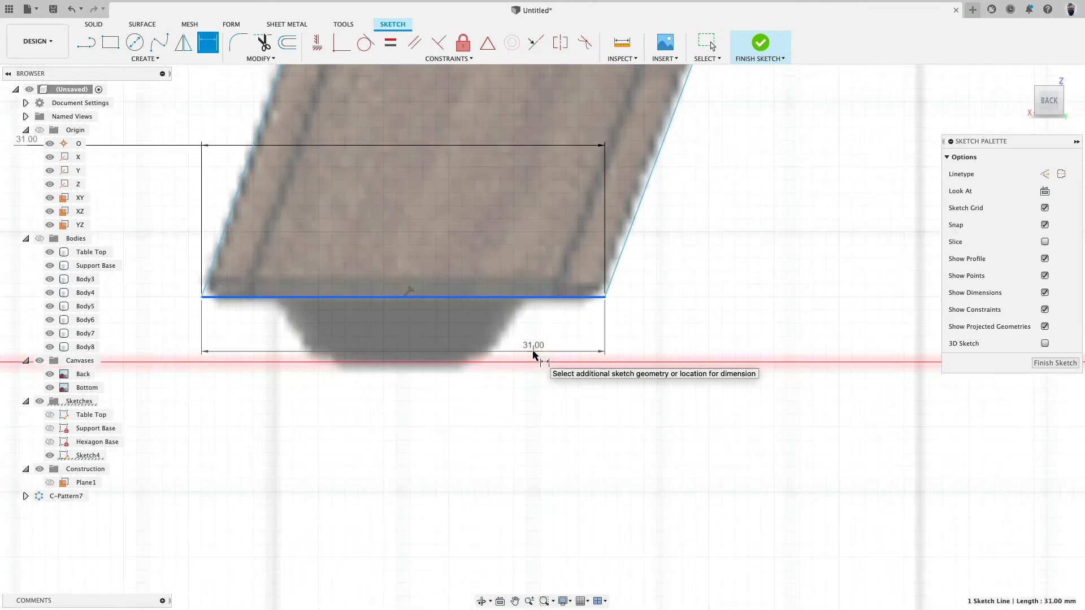
scroll(533, 350, "down", 5)
scroll(534, 352, "down", 2)
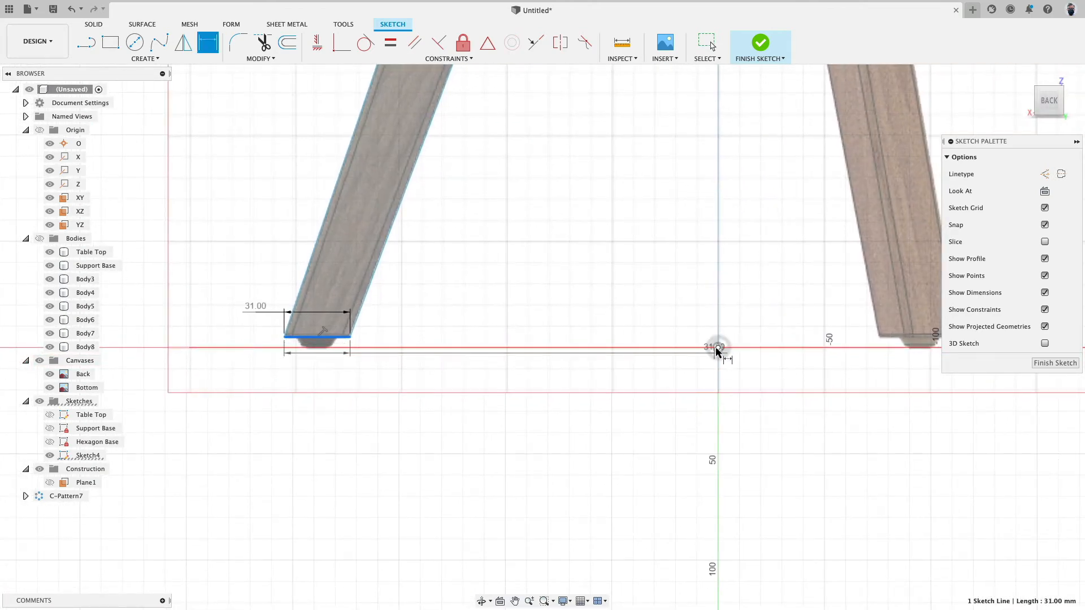
left_click(718, 347)
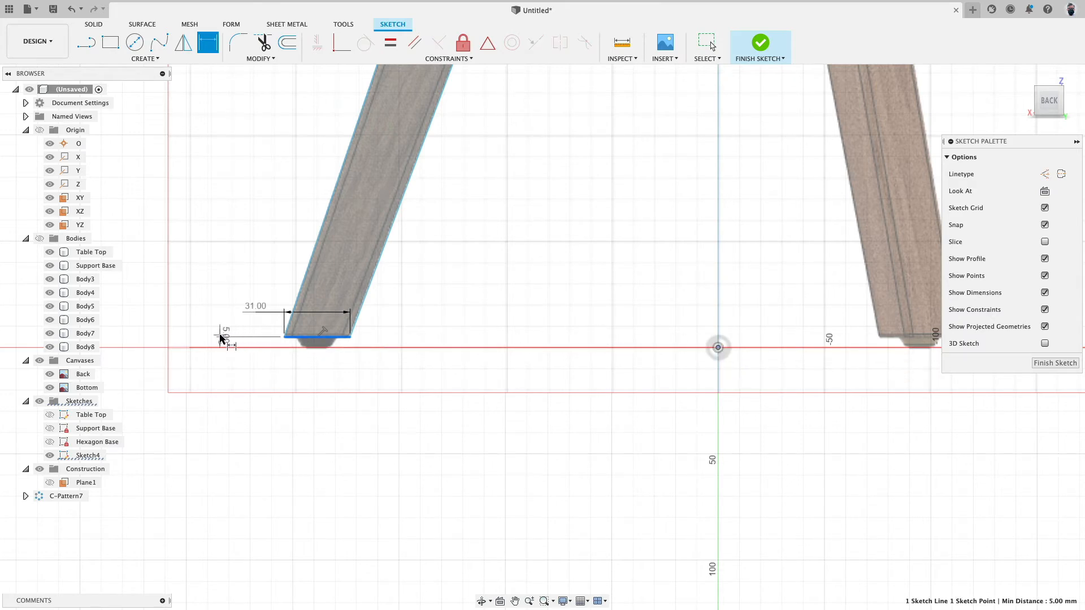
left_click(223, 374)
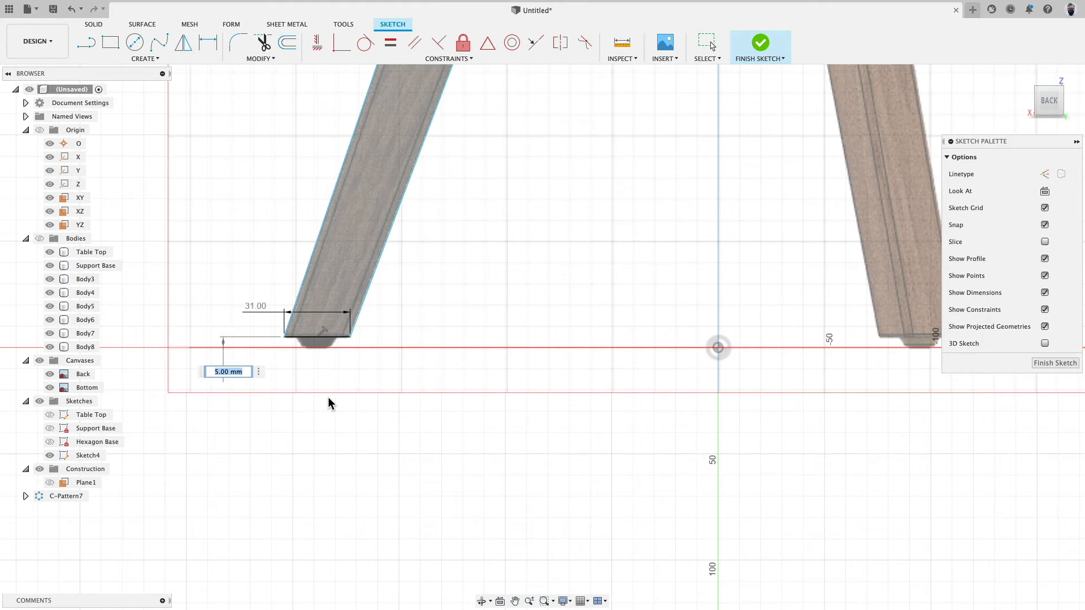
type("5")
key("Return")
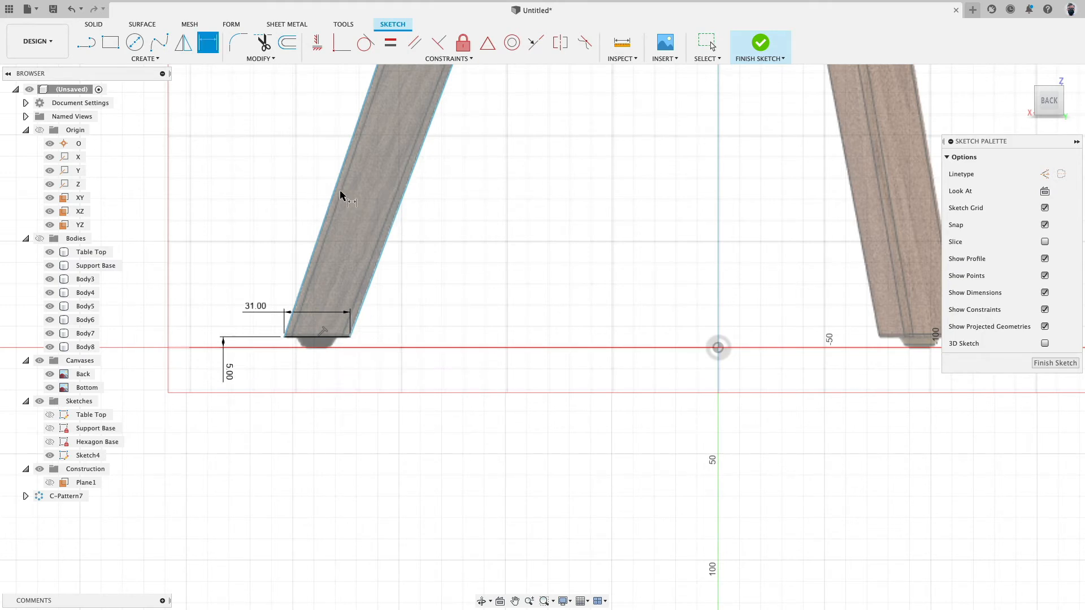
key("Escape")
Try moving the leg's lower inner corner along the bottom edge and undo the move.
middle_click_drag(402, 315, 426, 443)
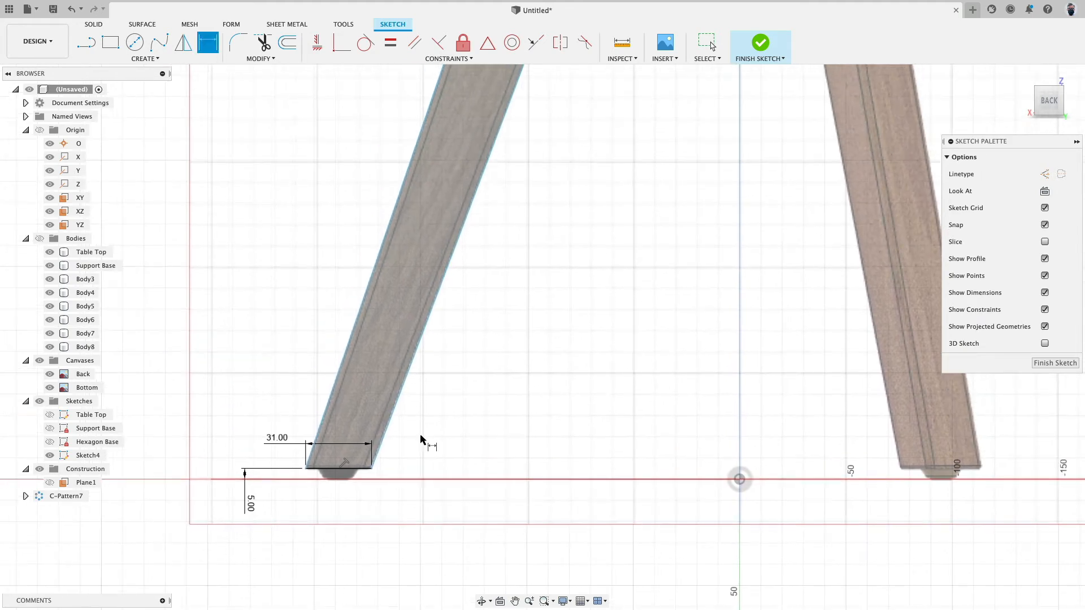
mouse_move(373, 470)
left_mouse_down()
mouse_move(426, 473)
mouse_move(339, 469)
mouse_move(497, 469)
mouse_move(342, 468)
left_mouse_up()
key("ctrl+z")
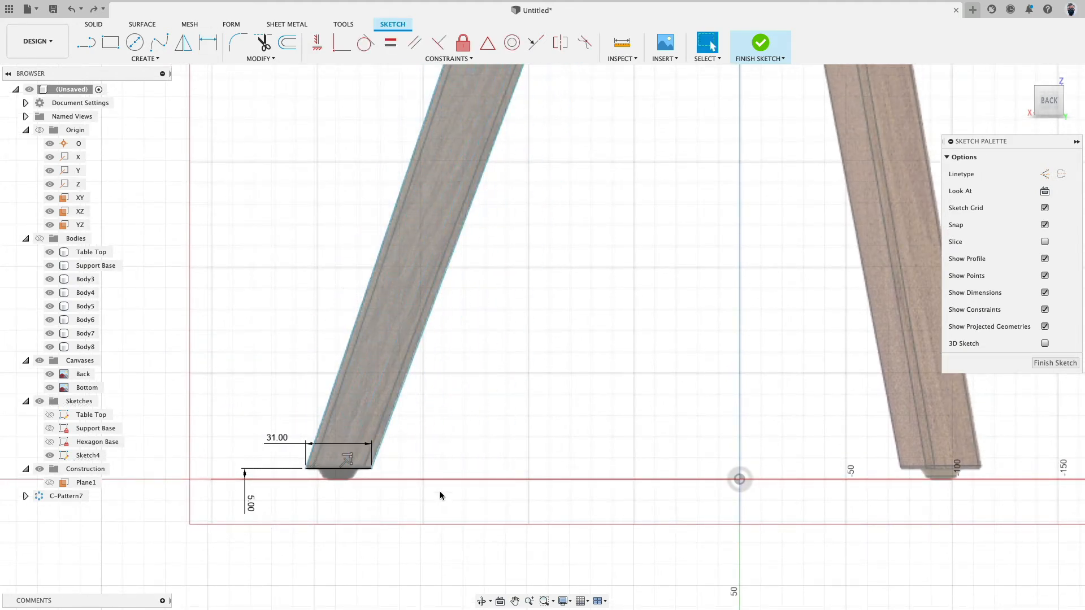
Add an angular dimension of 160 degrees between the 80 mm vertical line and the leg's inner edge.
scroll(516, 243, "up", 10)
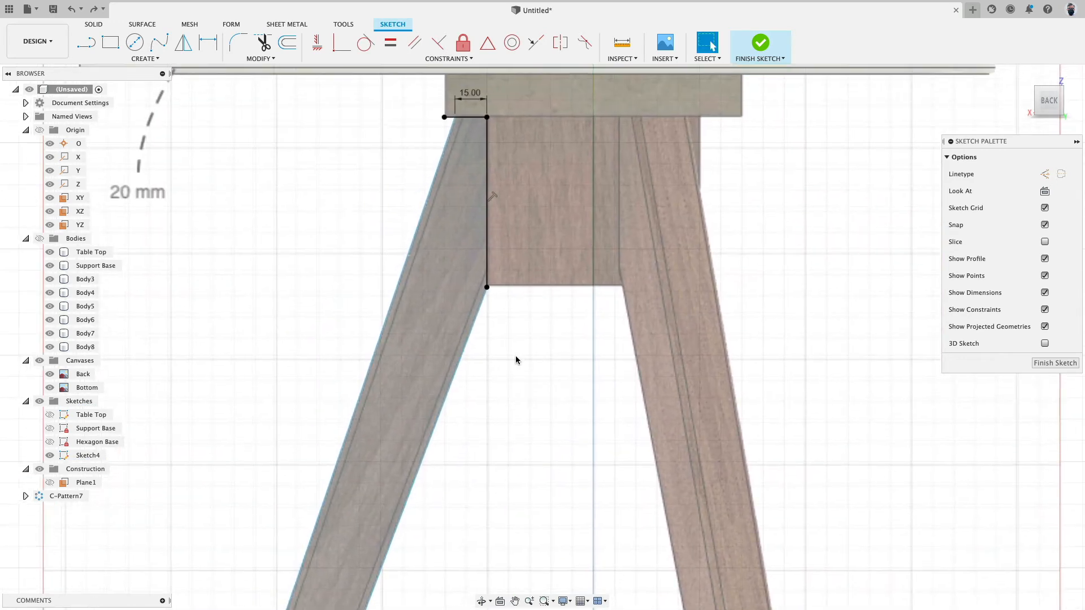
left_click(146, 59)
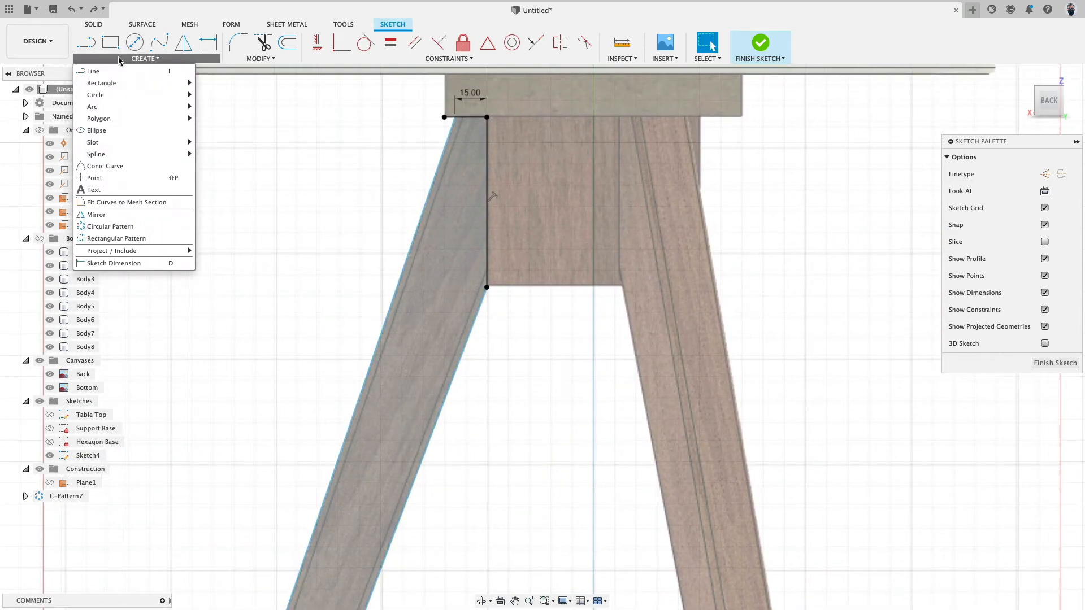
left_click(123, 264)
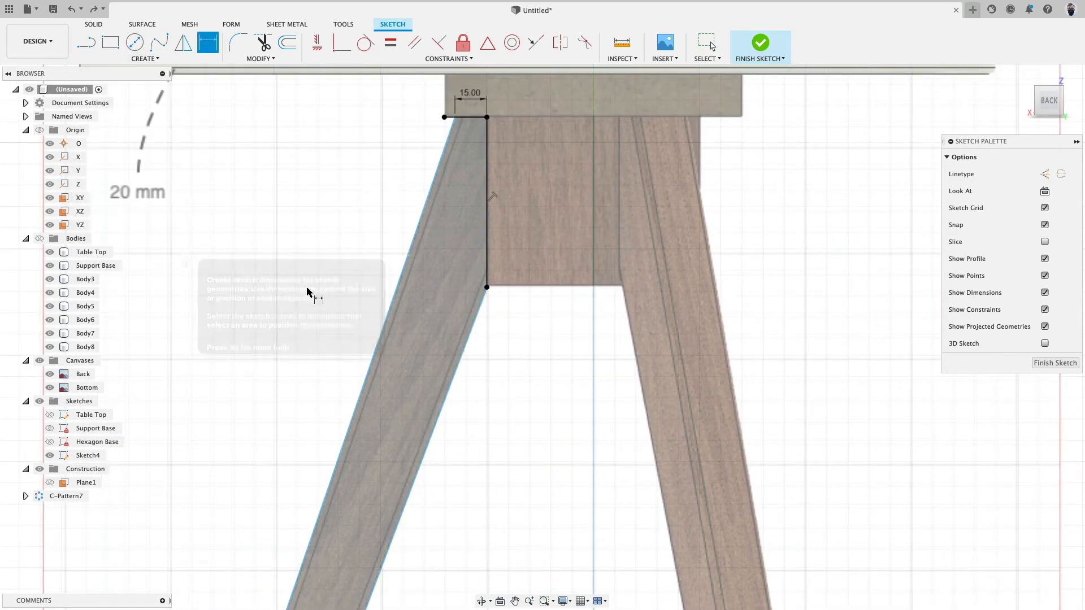
left_click(487, 247)
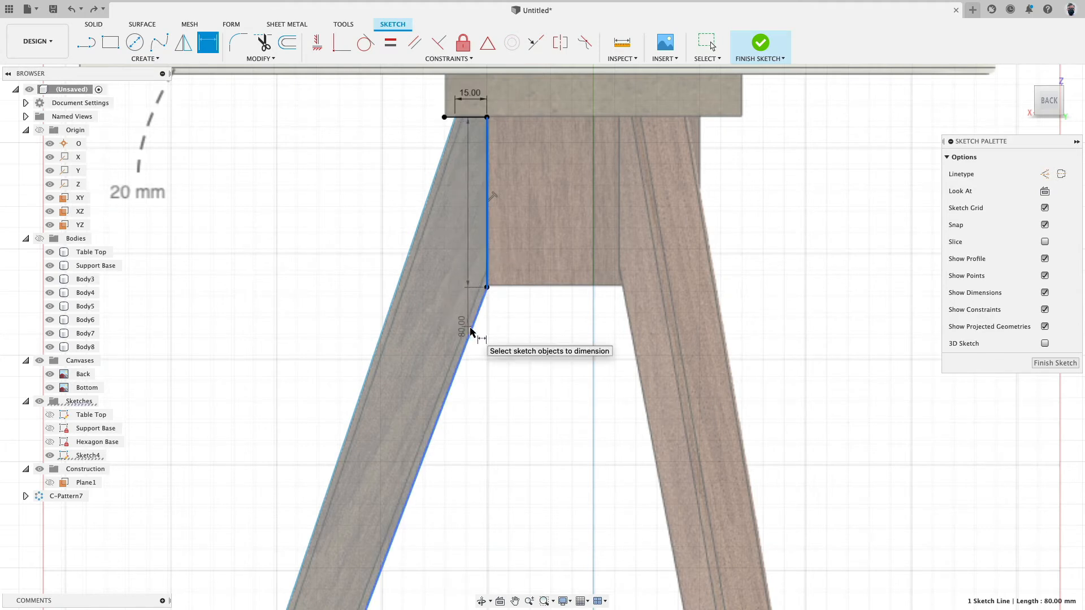
left_click(470, 331)
left_click(455, 286)
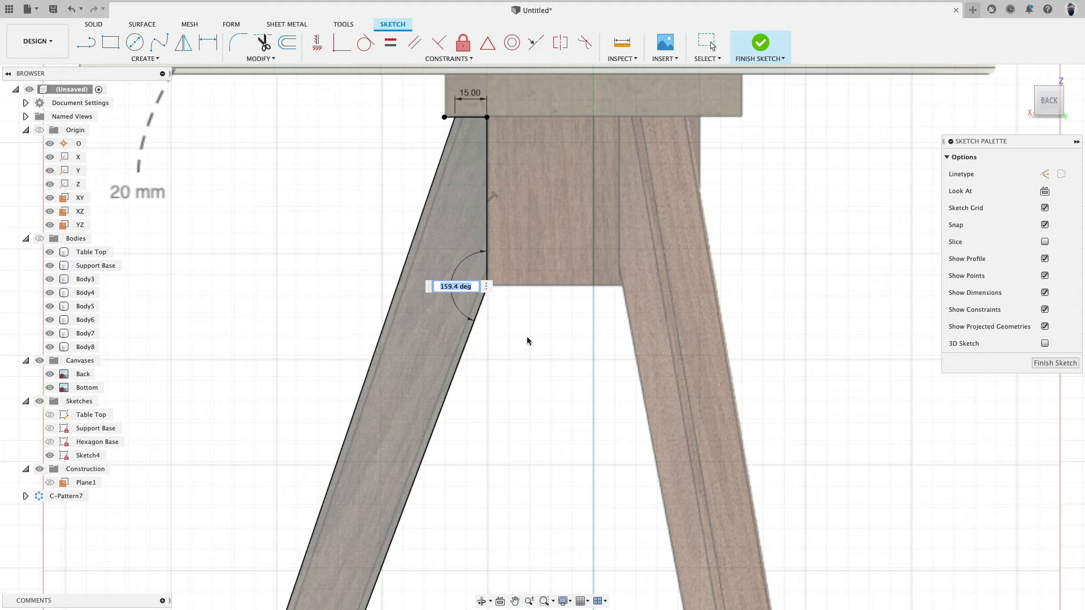
type("160")
key("Return")
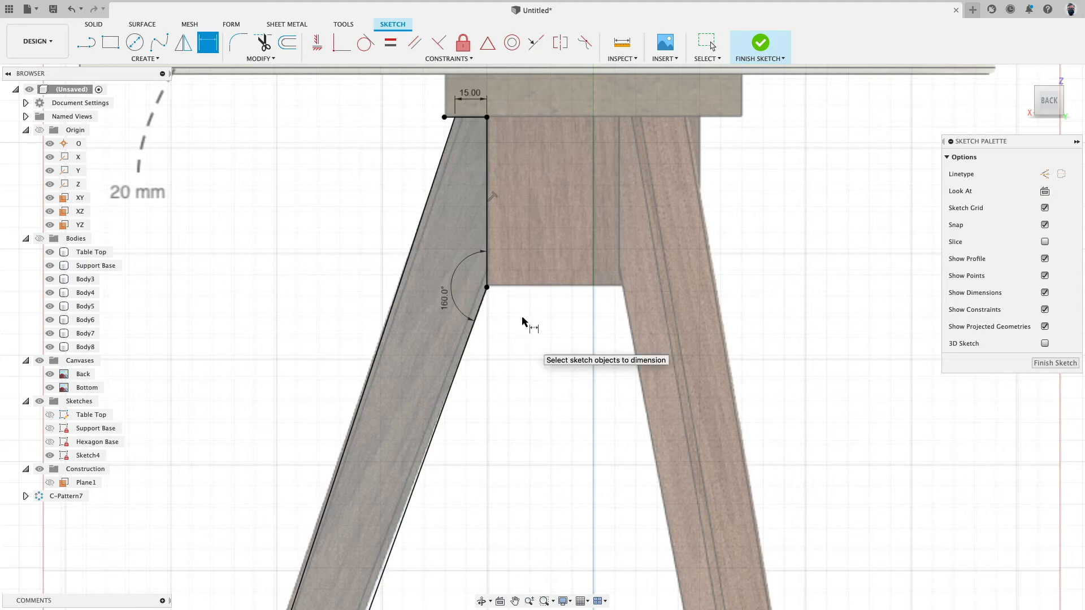
Compare the leg outline with the canvas and change the inner edge's angle dimension to 159 degrees.
scroll(451, 370, "down", 5)
middle_click_drag(468, 486, 518, 218)
scroll(515, 194, "up", 2)
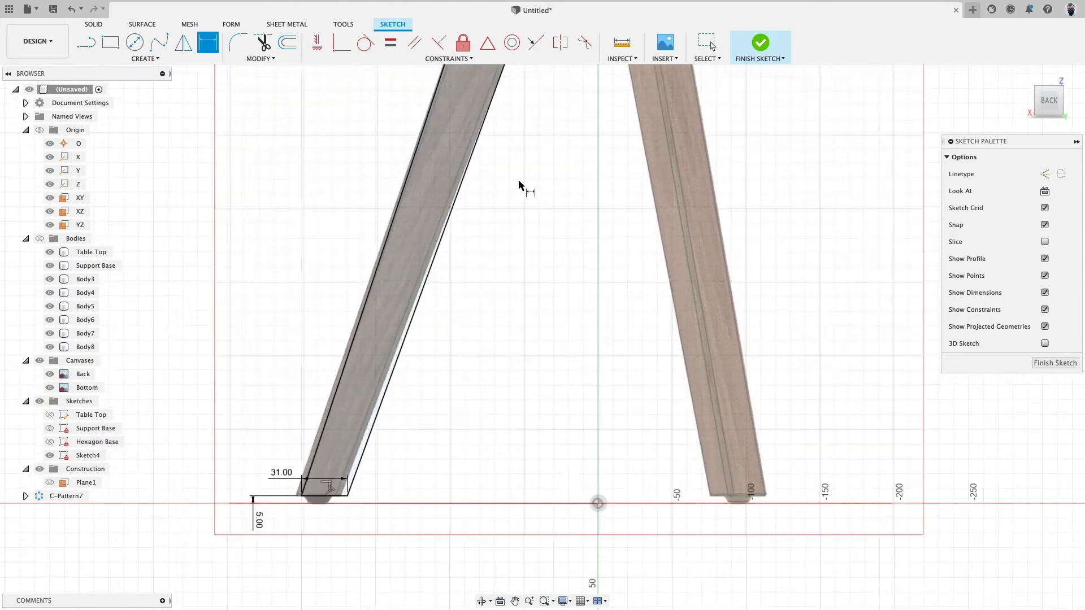
middle_click_drag(519, 182, 483, 357)
scroll(482, 358, "down", 4)
double_click(462, 255)
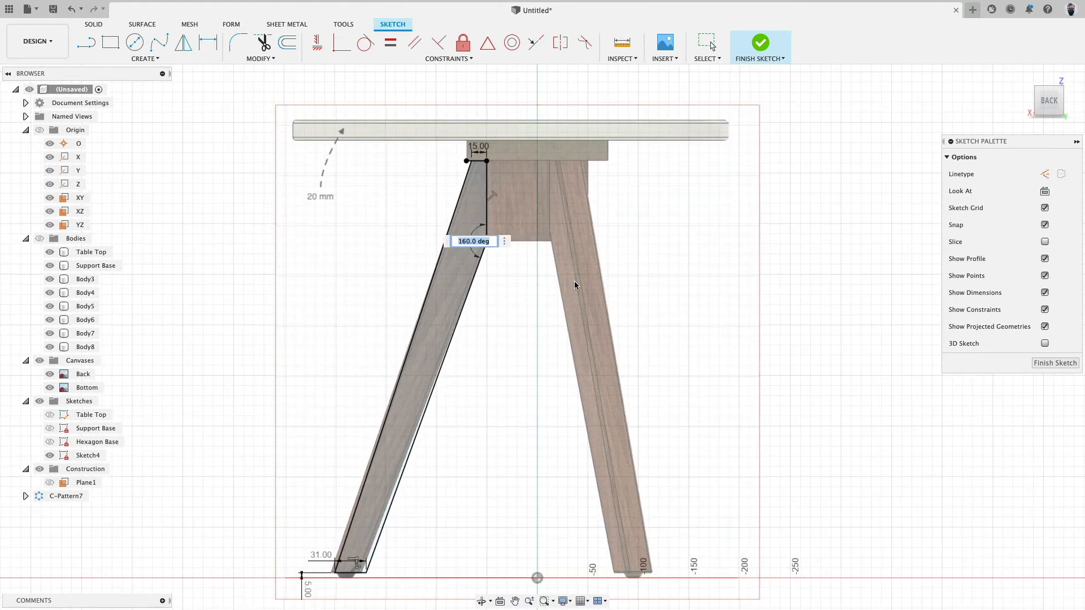
type("159")
key("Return")
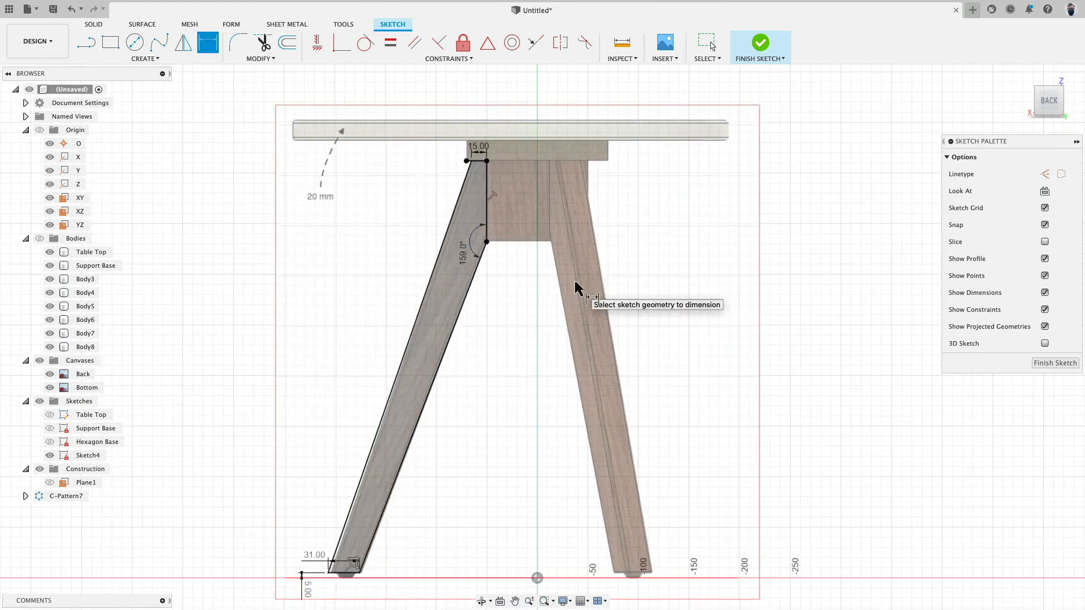
Replace the leg's angle dimension with a 176 mm horizontal dimension between the leg's lower inner corner and the origin.
key("Escape")
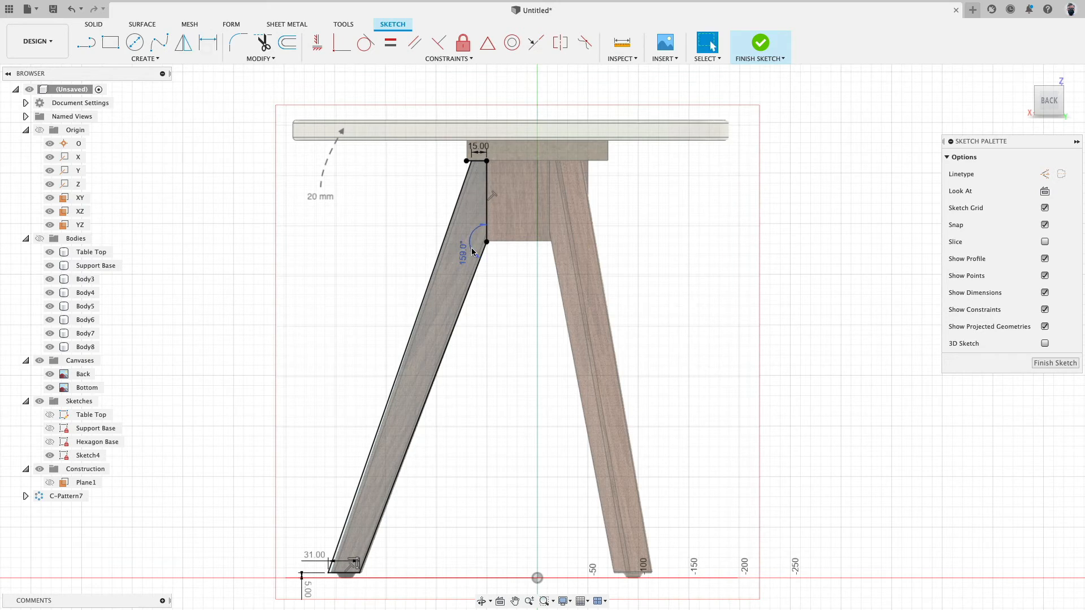
left_click(332, 260)
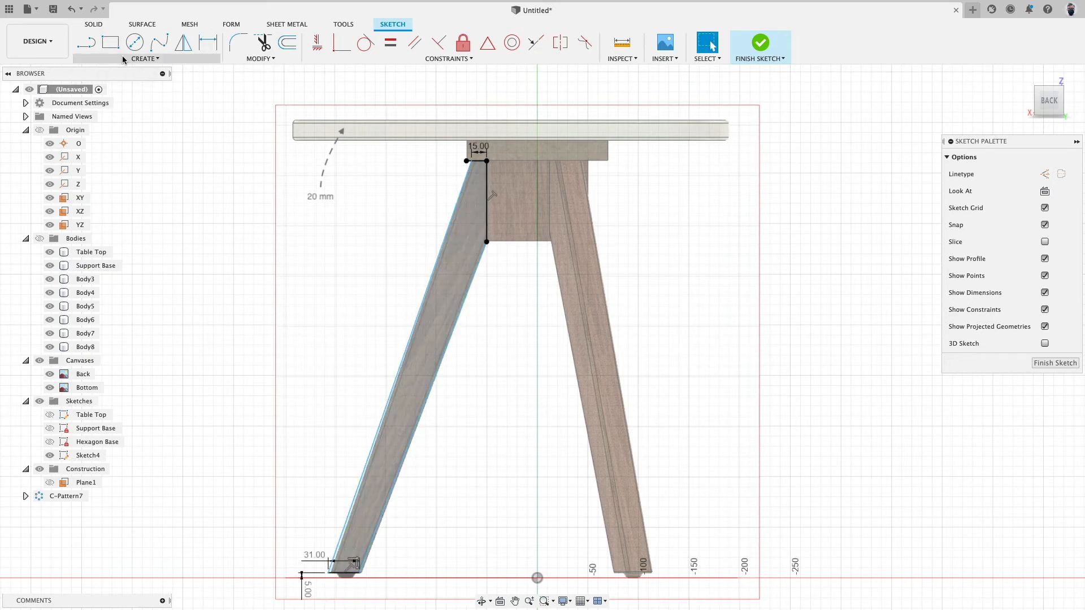
left_click(145, 58)
left_click(114, 263)
scroll(407, 458, "down", 4)
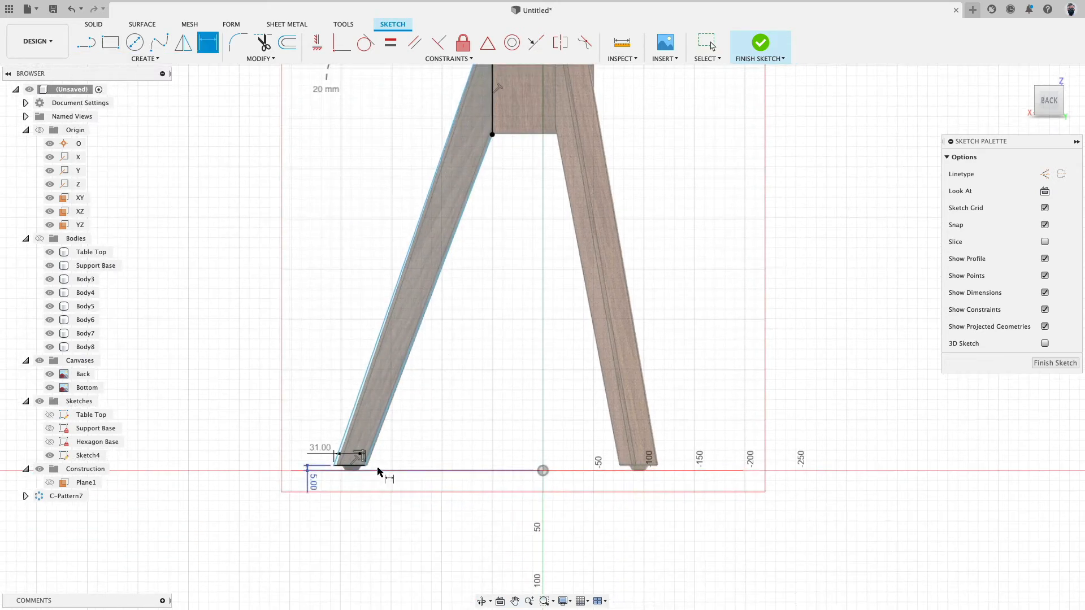
left_click(366, 466)
left_click(544, 471)
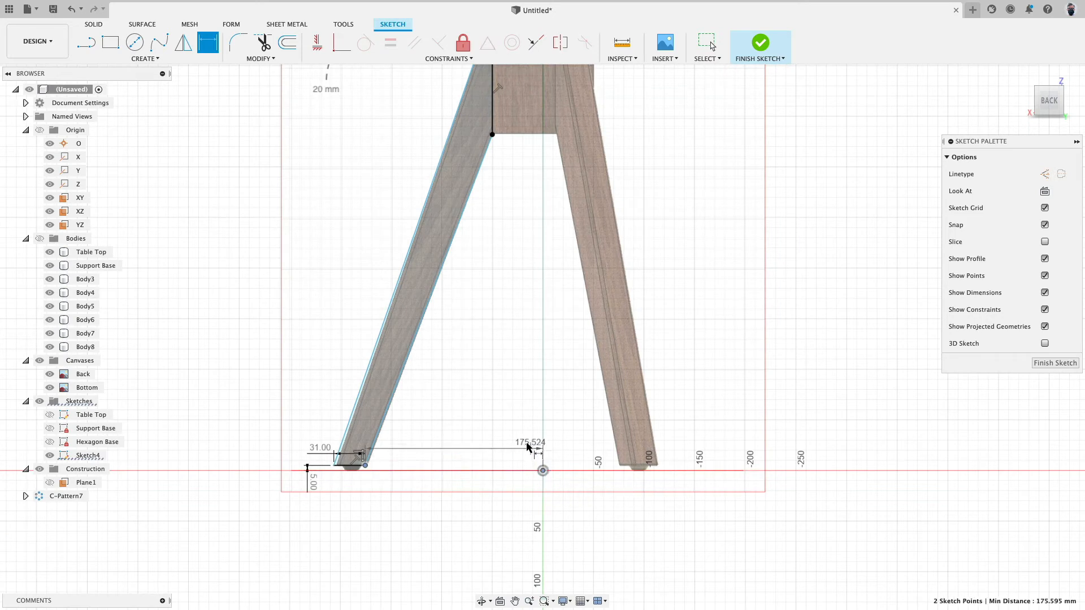
left_click(517, 432)
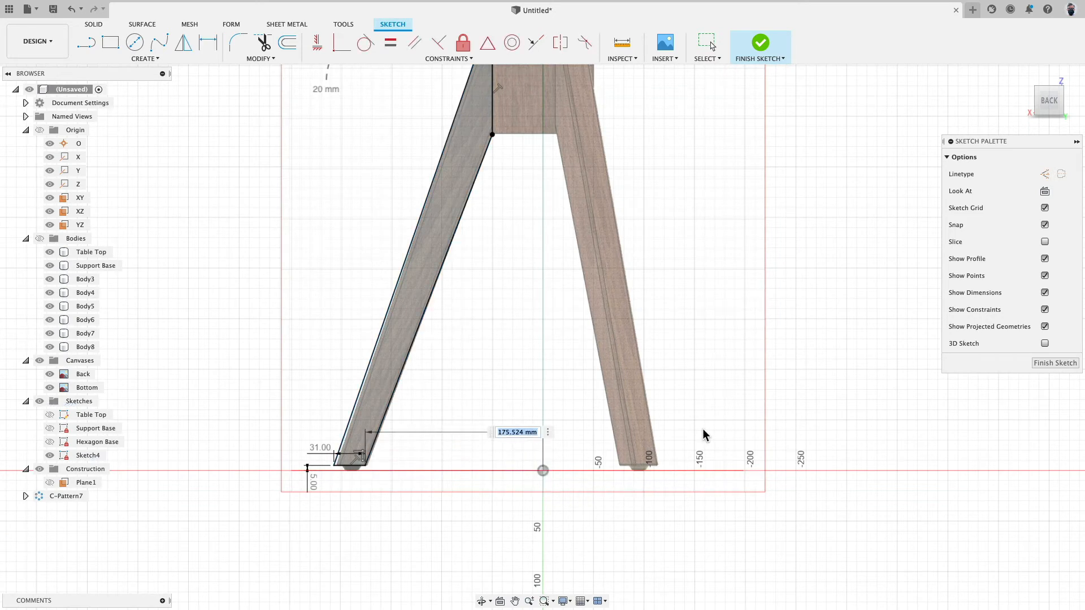
type("176")
key("Return")
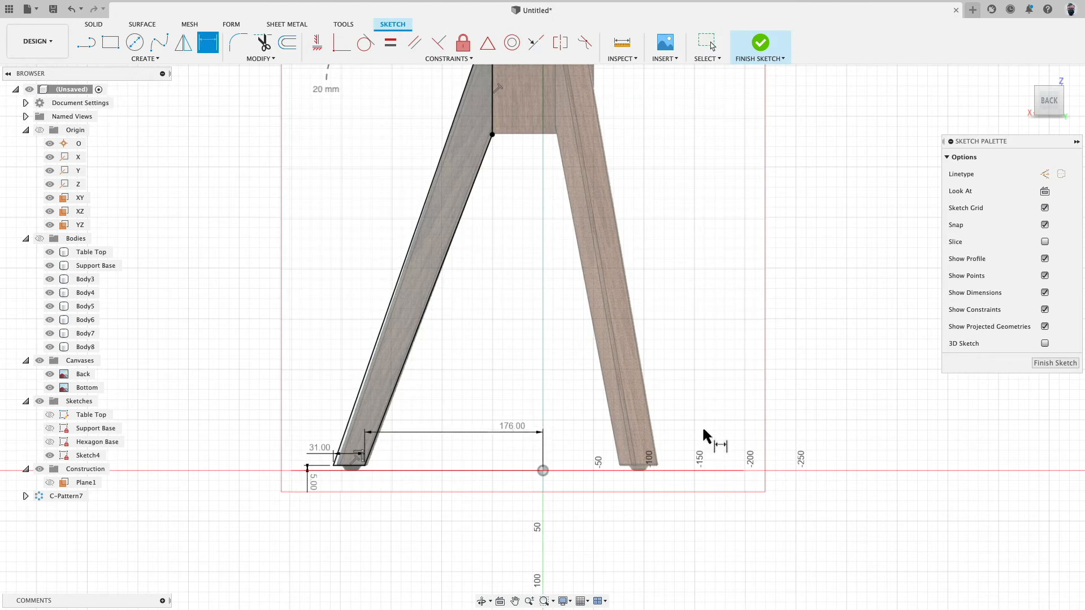
Replace the 176 mm dimension with an angular dimension of 159 degrees between the leg's vertical line and its inner edge.
left_click(518, 431)
key("Delete")
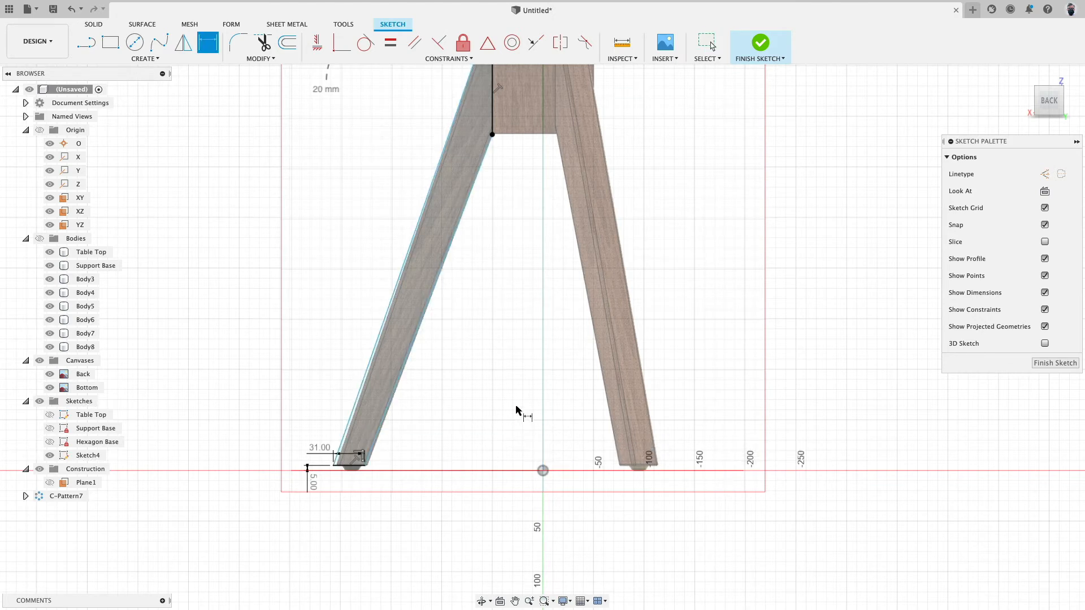
middle_click_drag(485, 333, 495, 406)
left_click(501, 206)
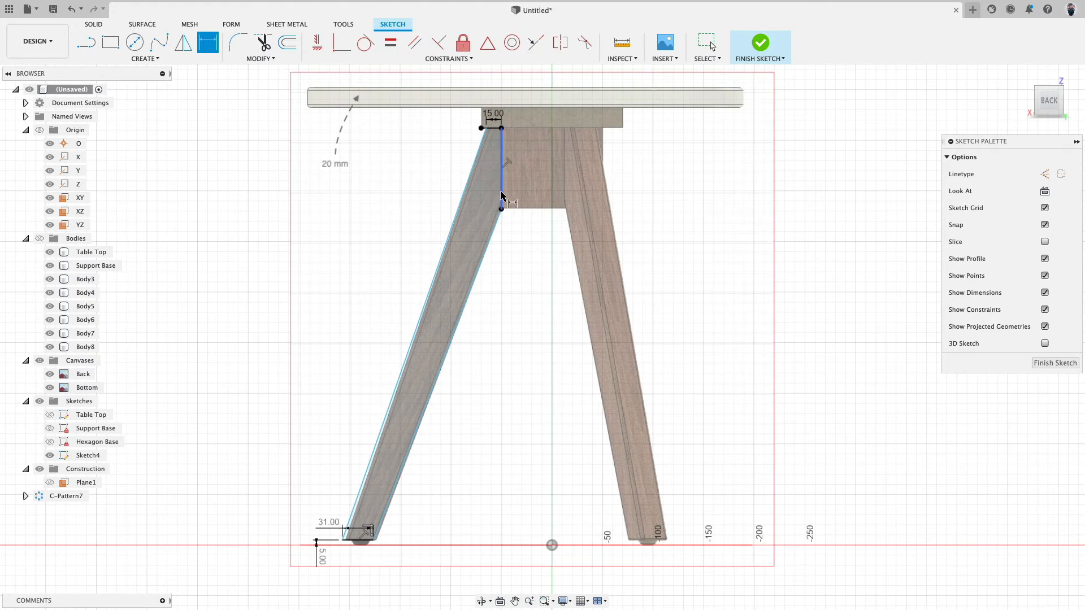
left_click(495, 226, "shift")
left_click(485, 220)
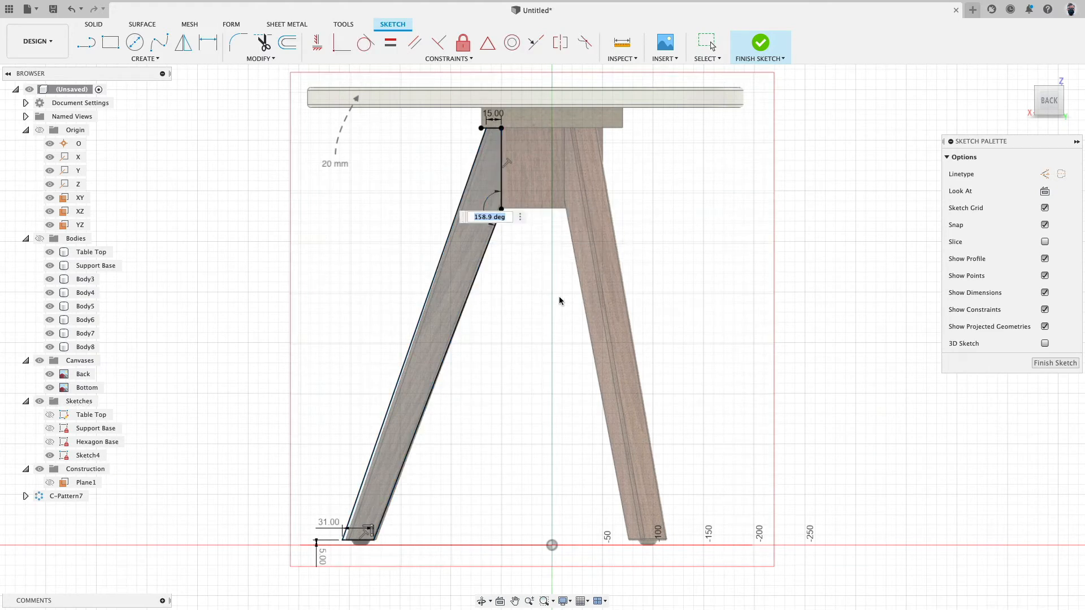
type("150")
key("Return")
Try other values for the leg's angle dimension, including 160 and 195.5 degrees, and undo the last change.
double_click(495, 224)
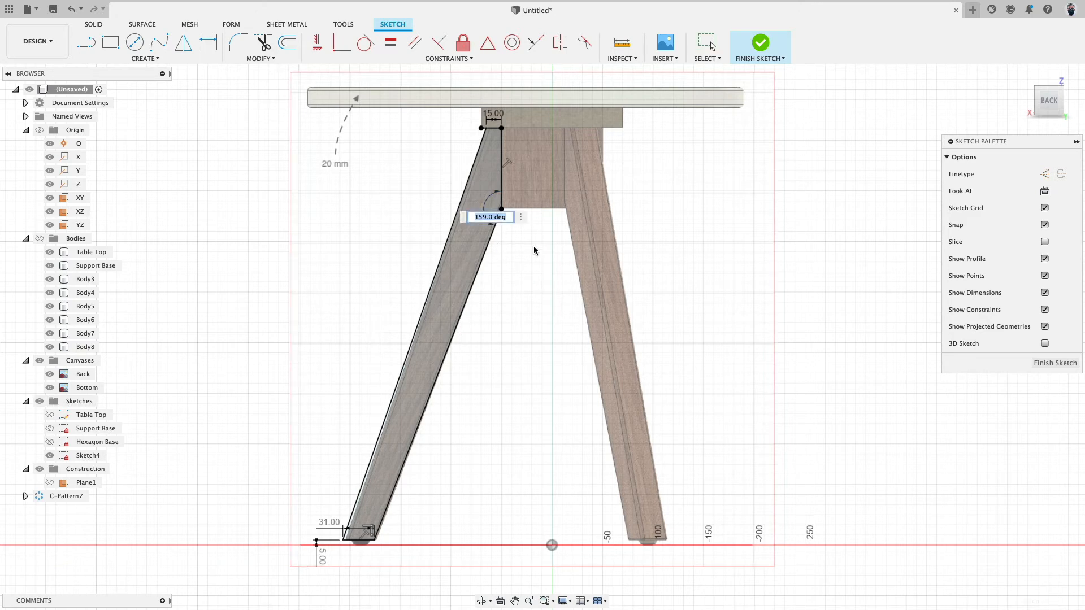
type("150")
key("Return")
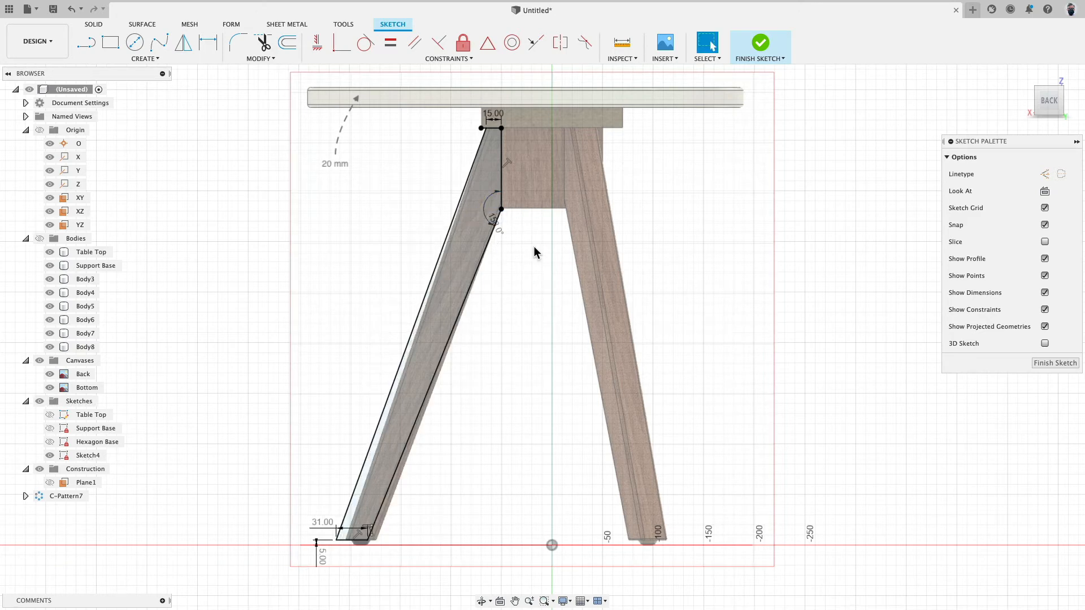
double_click(500, 233)
type("16")
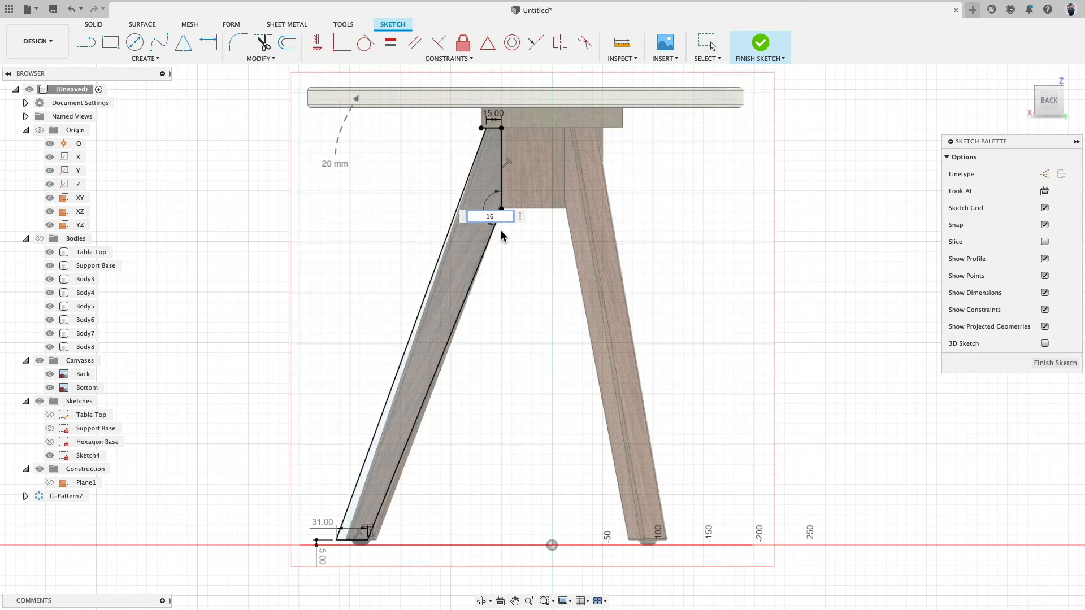
type("0")
key("Return")
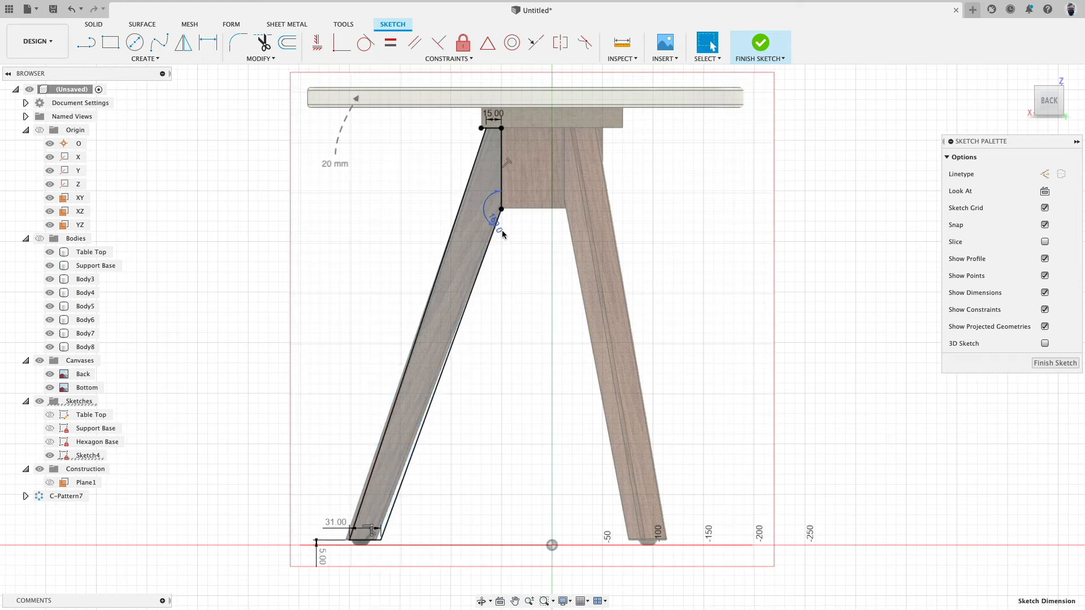
double_click(502, 234)
type("195.")
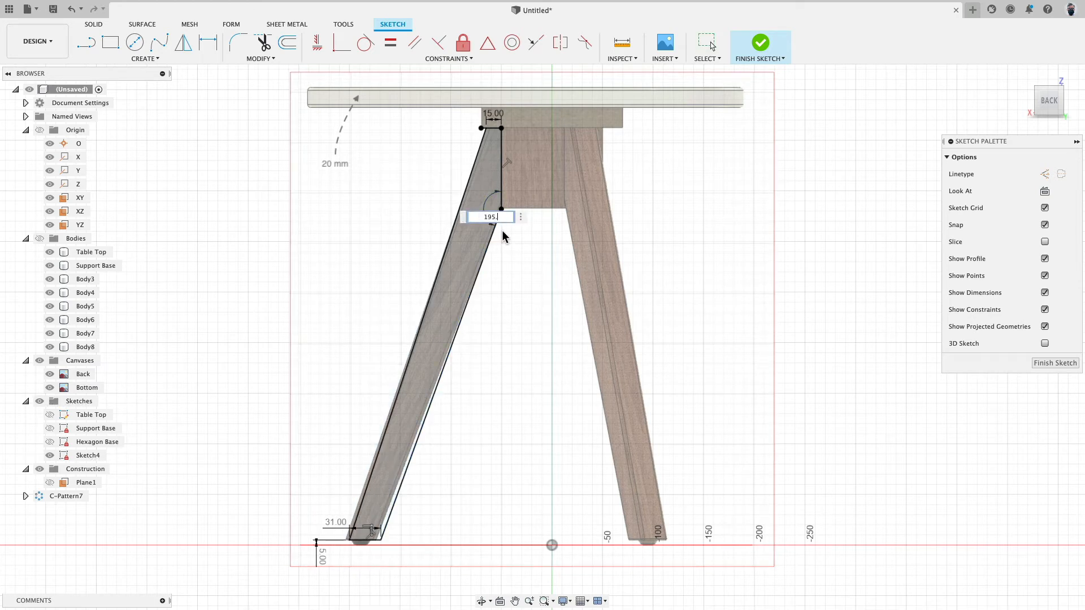
type("5")
key("Return")
key("ctrl+z")
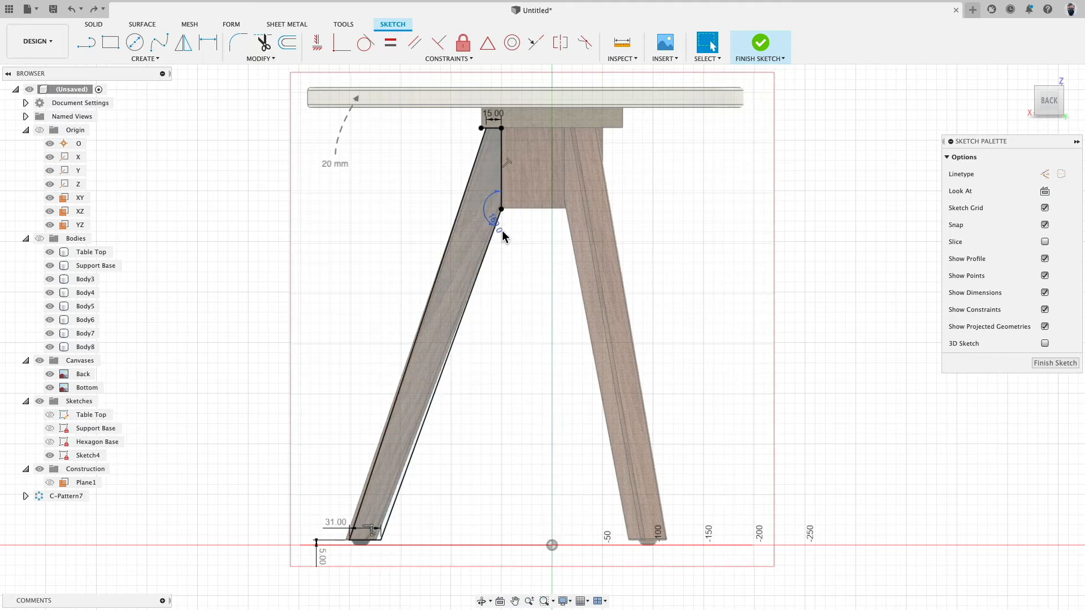
Set the leg's angle dimension to 159.5 degrees, reposition its label farther from the corner, and finish the sketch.
double_click(501, 232)
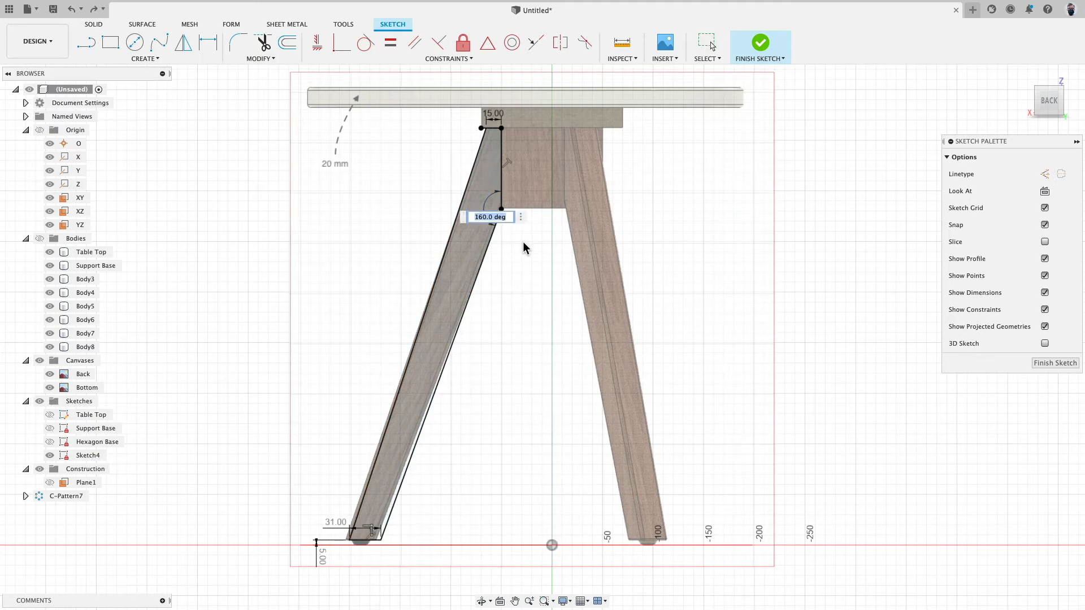
type("159.5")
key("Return")
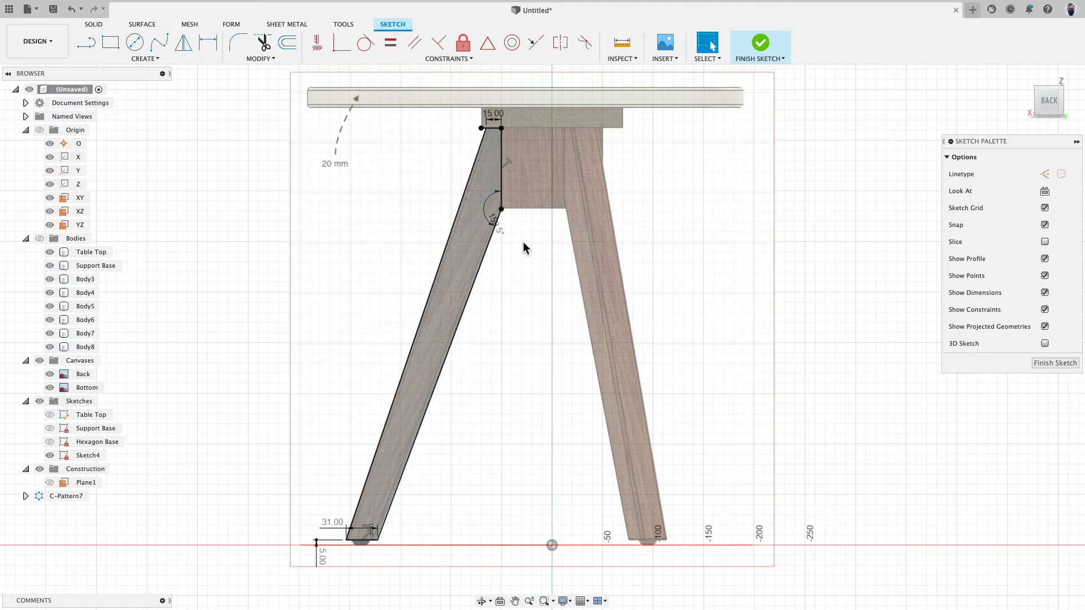
left_click_drag(490, 219, 469, 217)
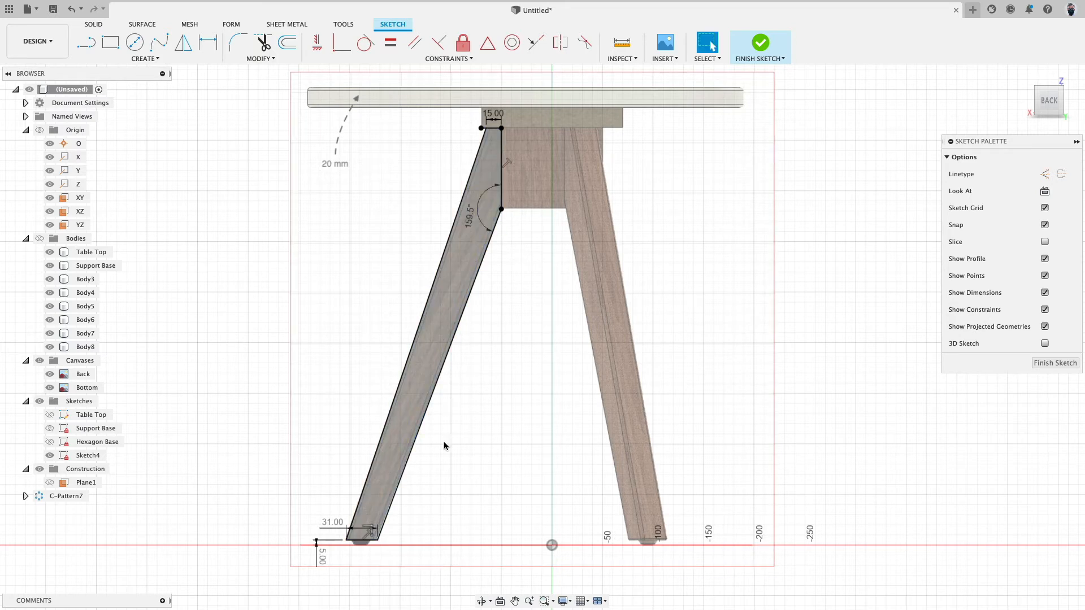
left_click(760, 42)
Start extruding the leg profile in the Symmetric direction by about 13 mm per side.
middle_click_drag(499, 360, 430, 198, "shift")
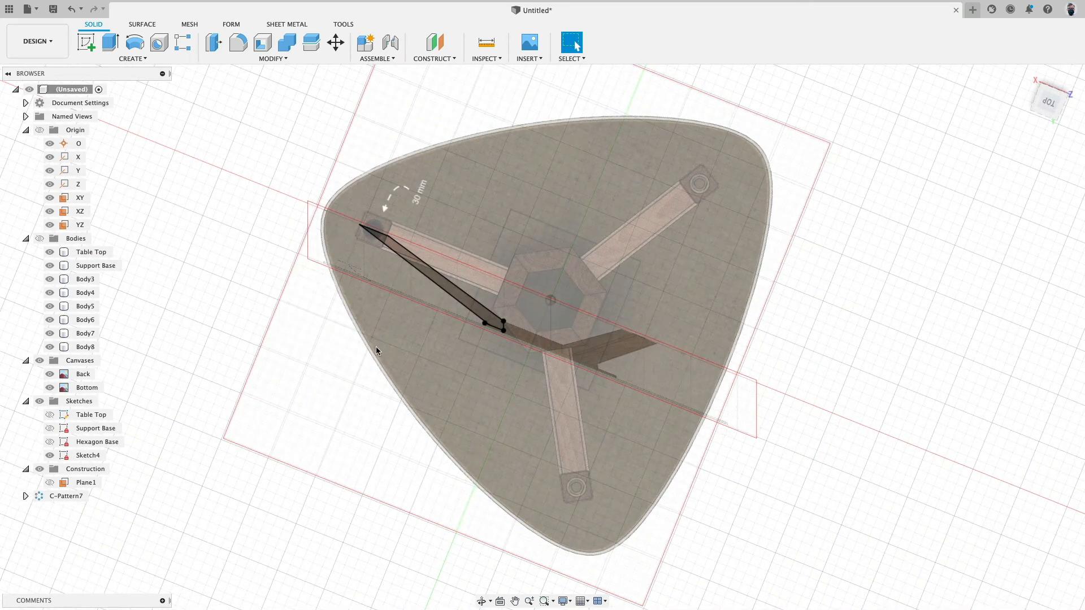
middle_click_drag(375, 347, 398, 272, "shift")
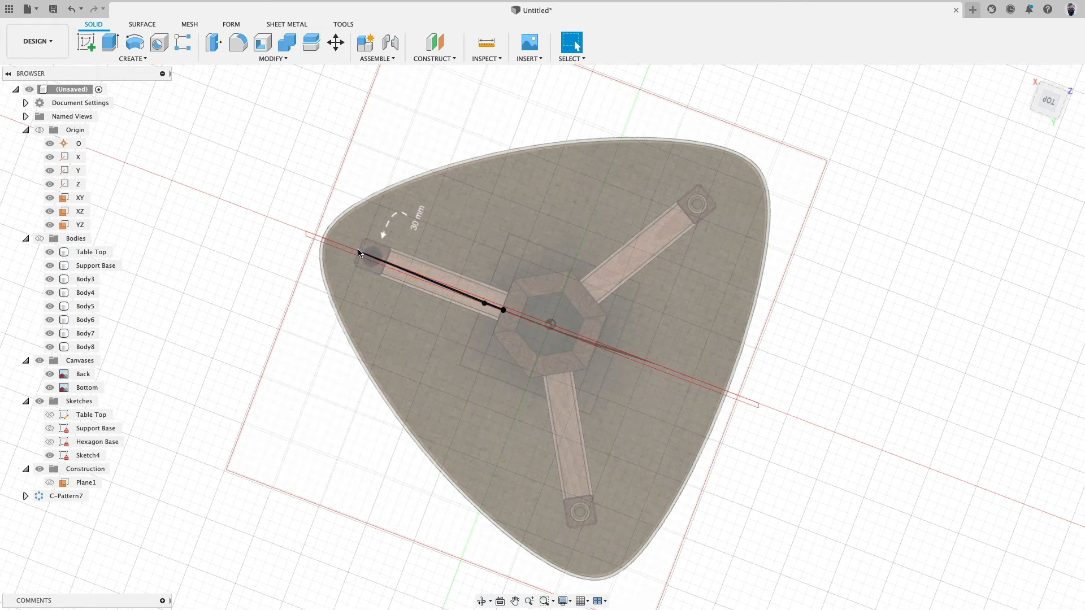
middle_click_drag(371, 260, 405, 279, "shift")
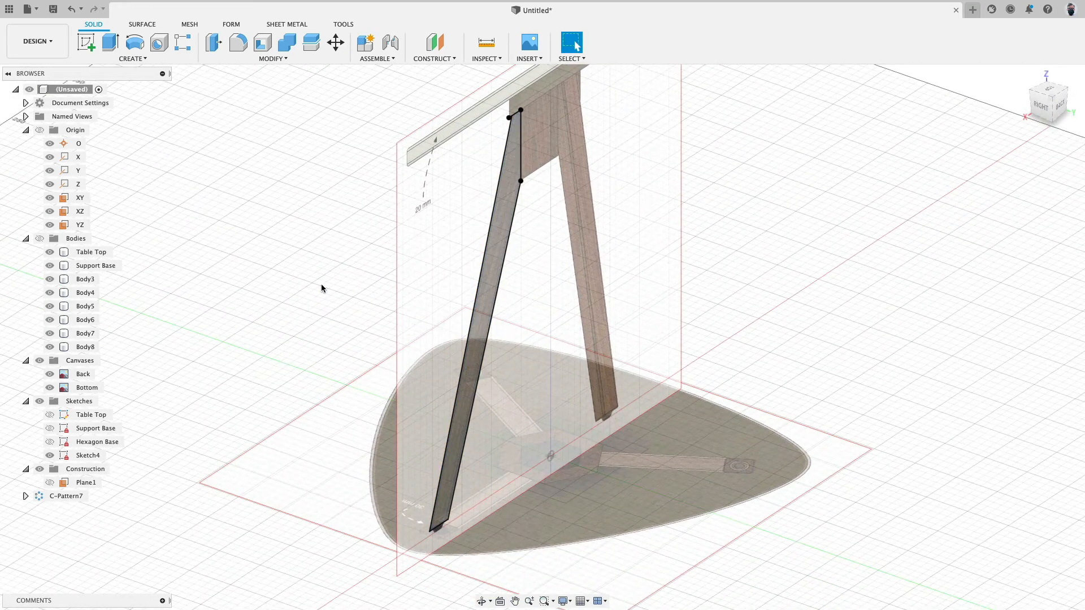
left_click(111, 45)
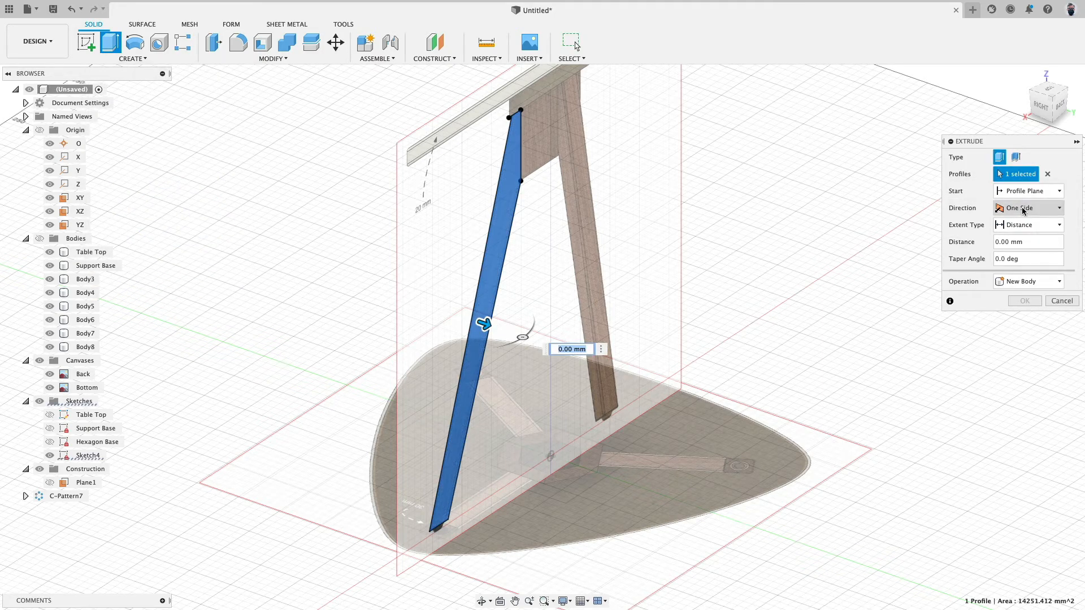
left_click_drag(989, 140, 693, 162)
left_click(722, 229)
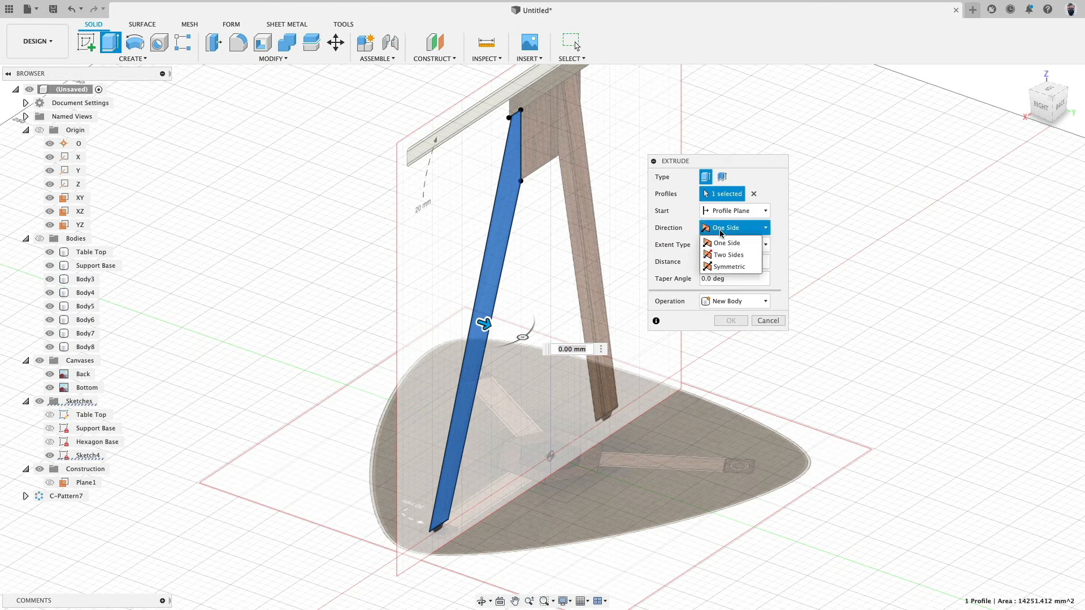
left_click(726, 267)
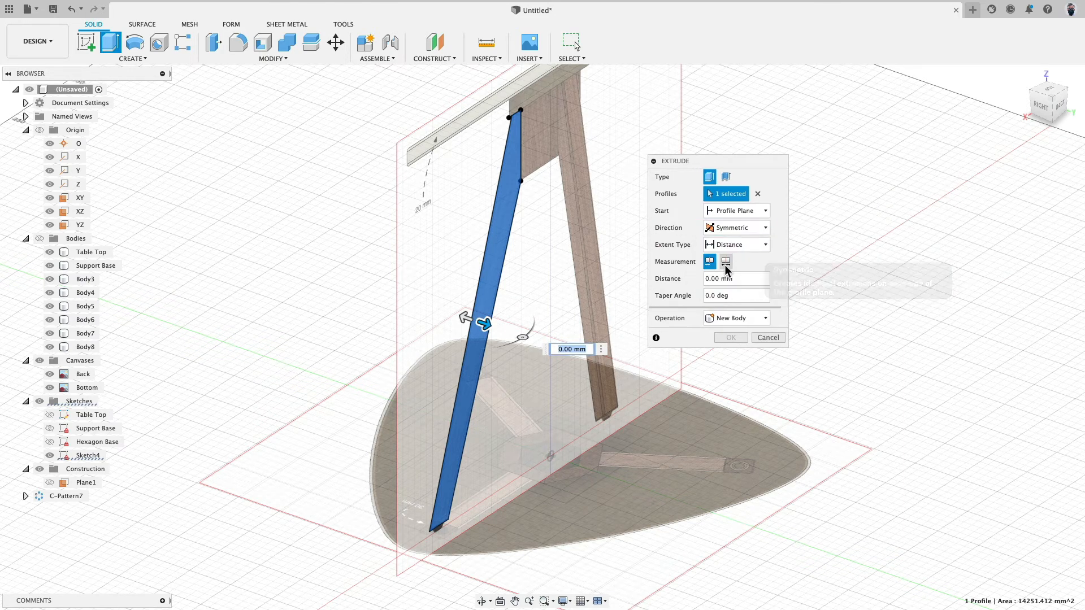
left_click_drag(486, 329, 496, 328)
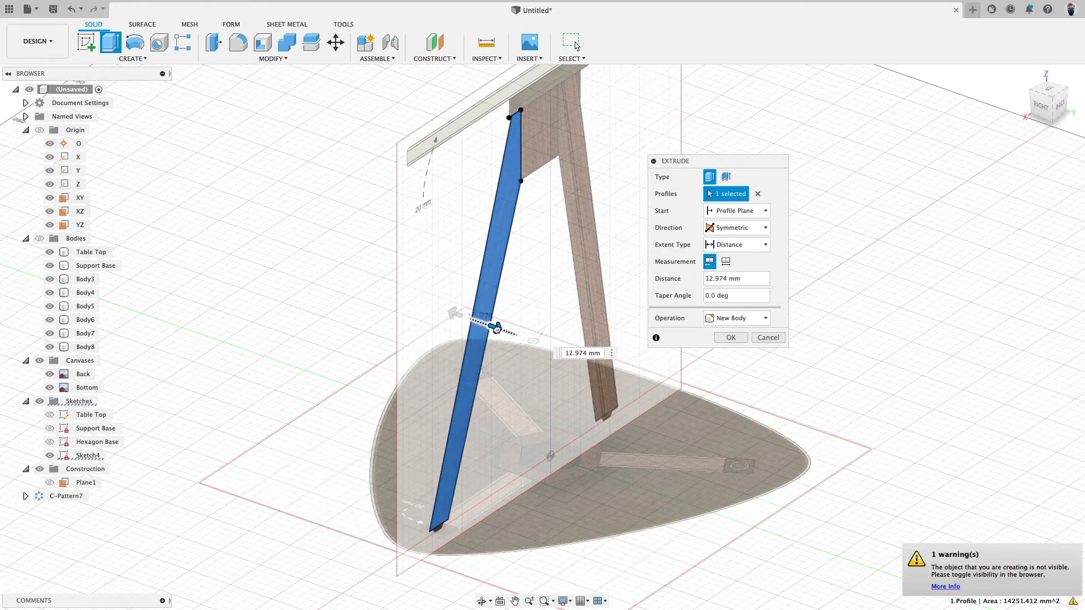
Turn on the Bodies folder's visibility and individually hide Table Top, Support Base and Body3 through Body8.
left_click(40, 239)
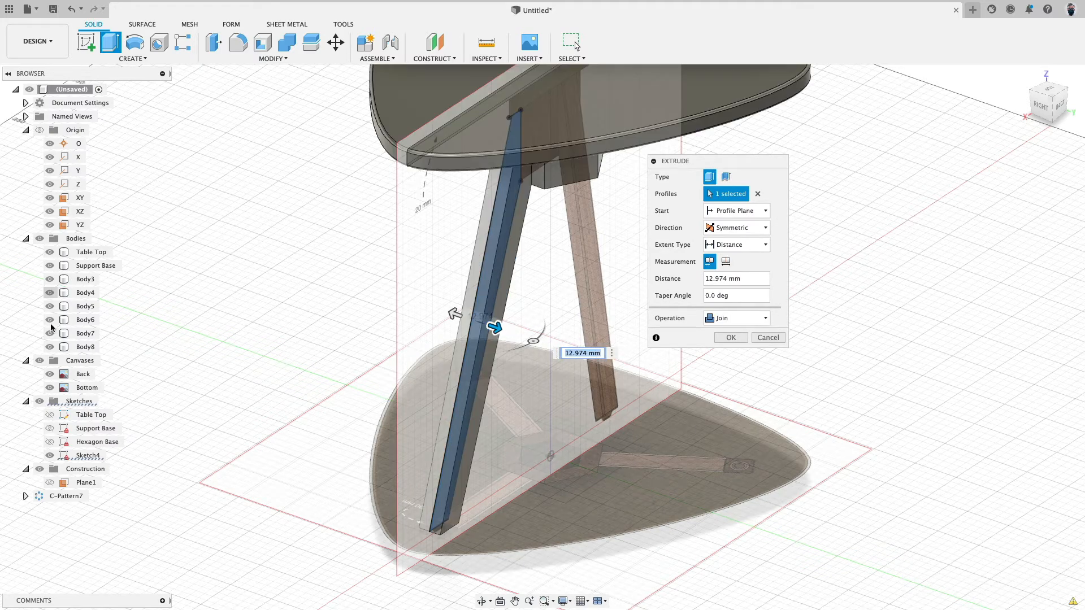
left_click(49, 320)
left_click(50, 306)
left_click(50, 292)
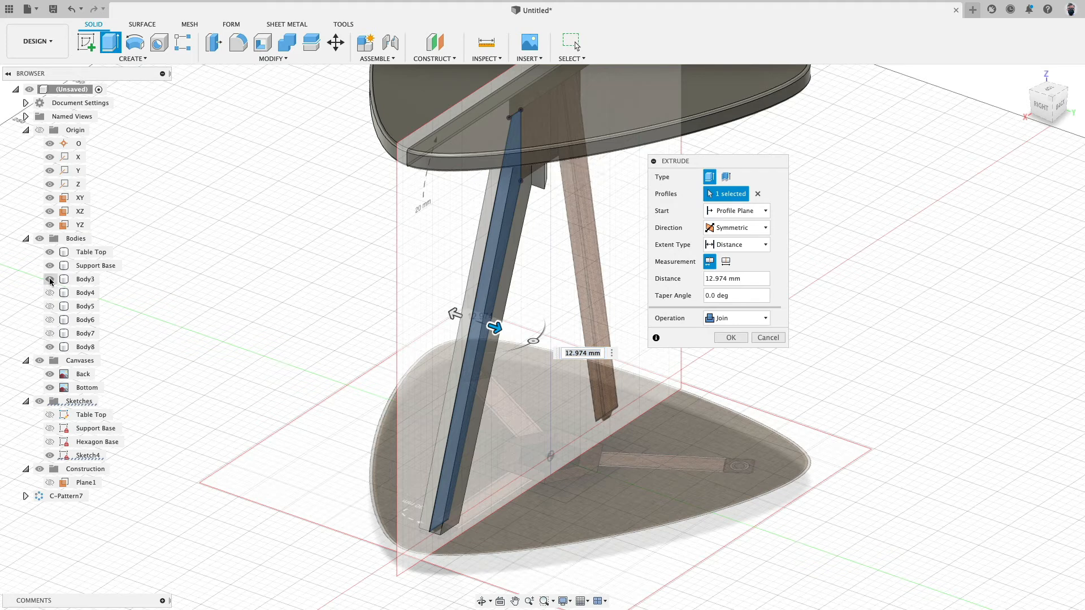
left_click(50, 266)
left_click(50, 252)
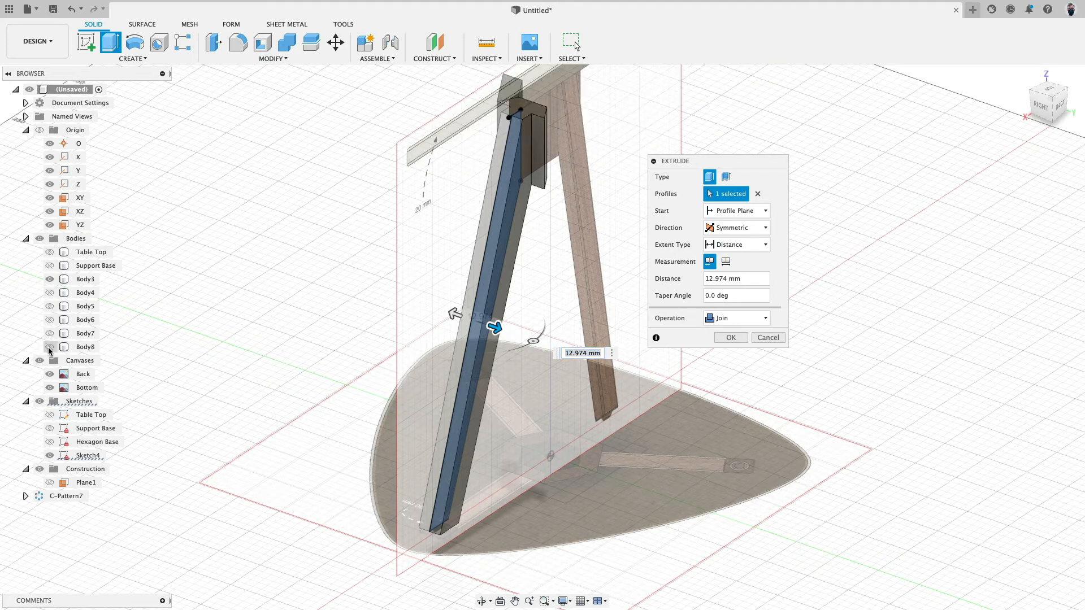
left_click(50, 347)
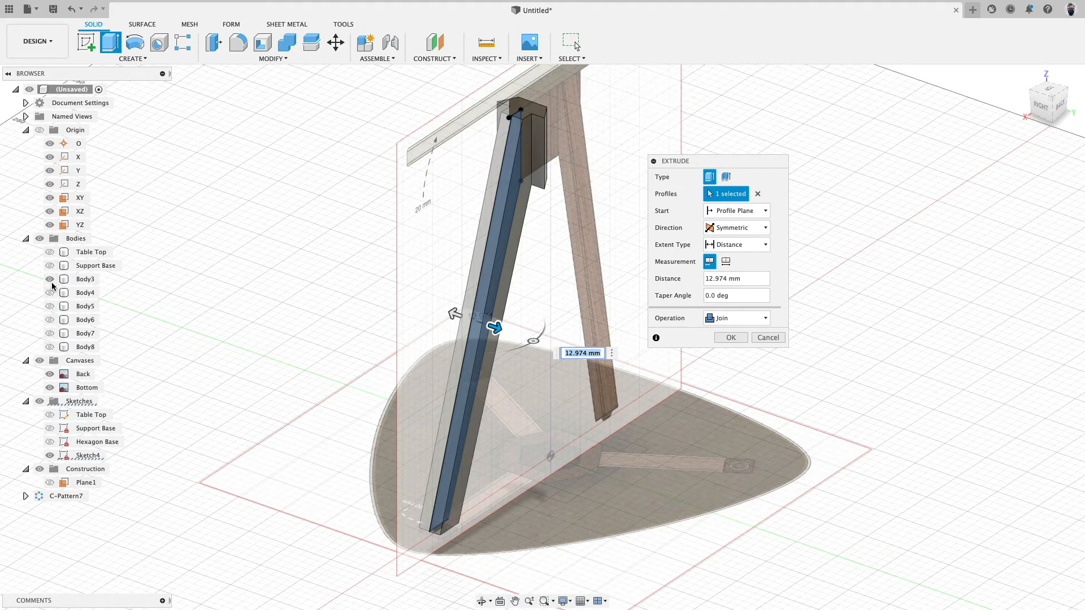
left_click(51, 279)
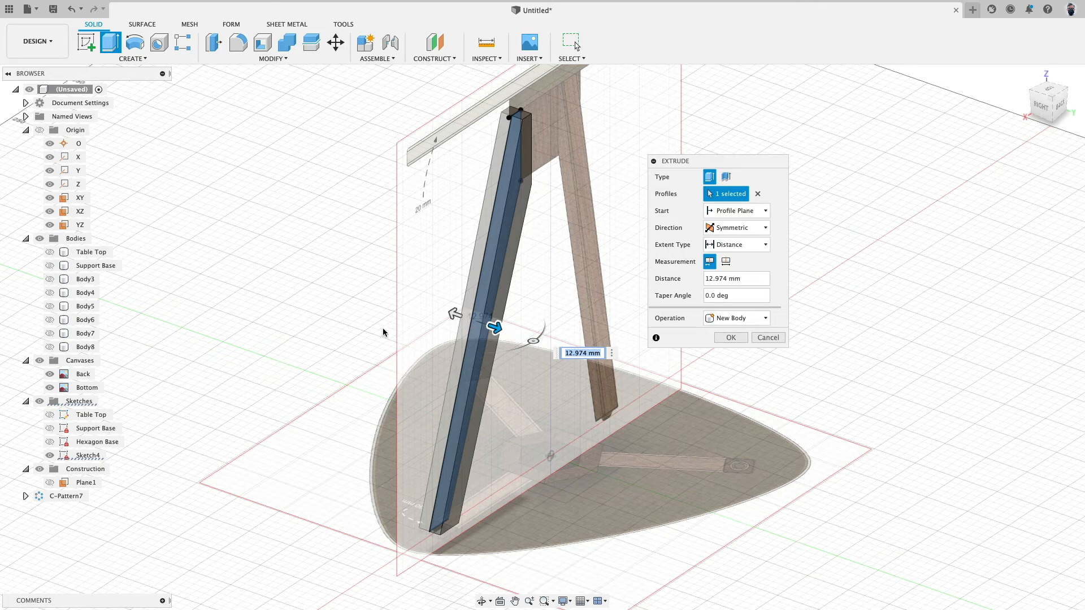
Try the leg extrusion at about 26.5 mm symmetric, about 45 mm One Side, and with the Two Sides direction.
left_click_drag(497, 328, 597, 291)
left_click(738, 228)
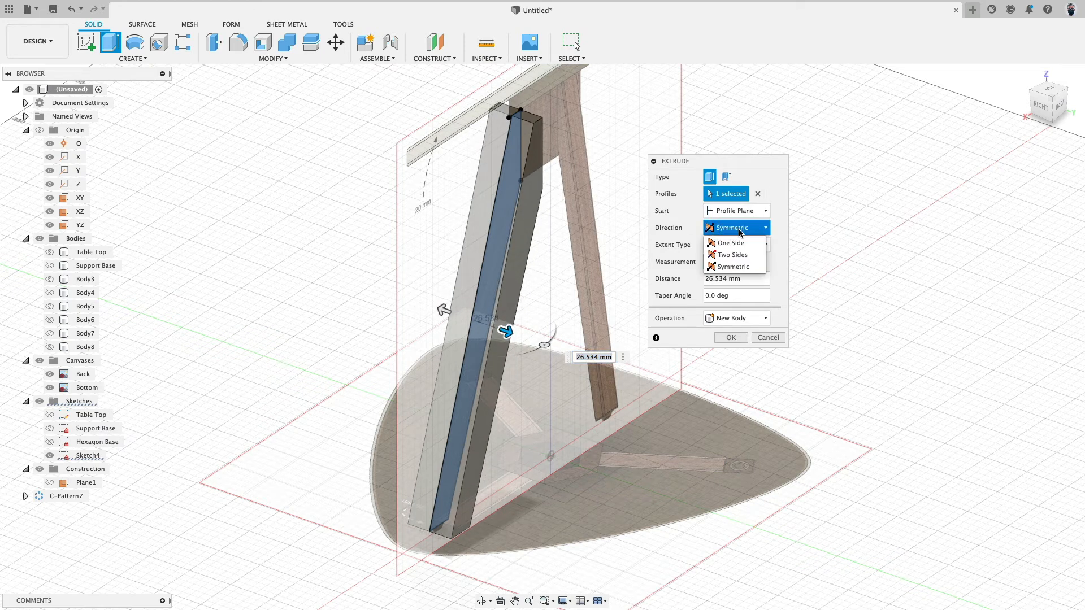
left_click(732, 239)
left_click_drag(507, 332, 699, 231)
left_click(701, 229)
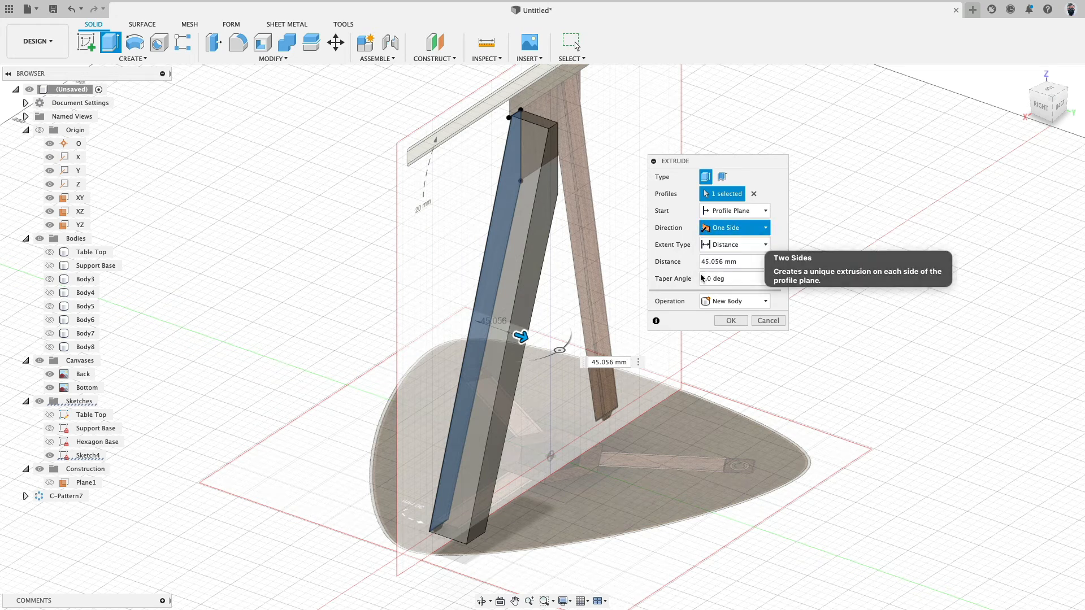
left_click(729, 253)
left_click_drag(452, 315, 304, 262)
Extrude the leg profile in the Symmetric direction as a new body, 30 mm measured across its whole length.
left_click(713, 226)
left_click(729, 267)
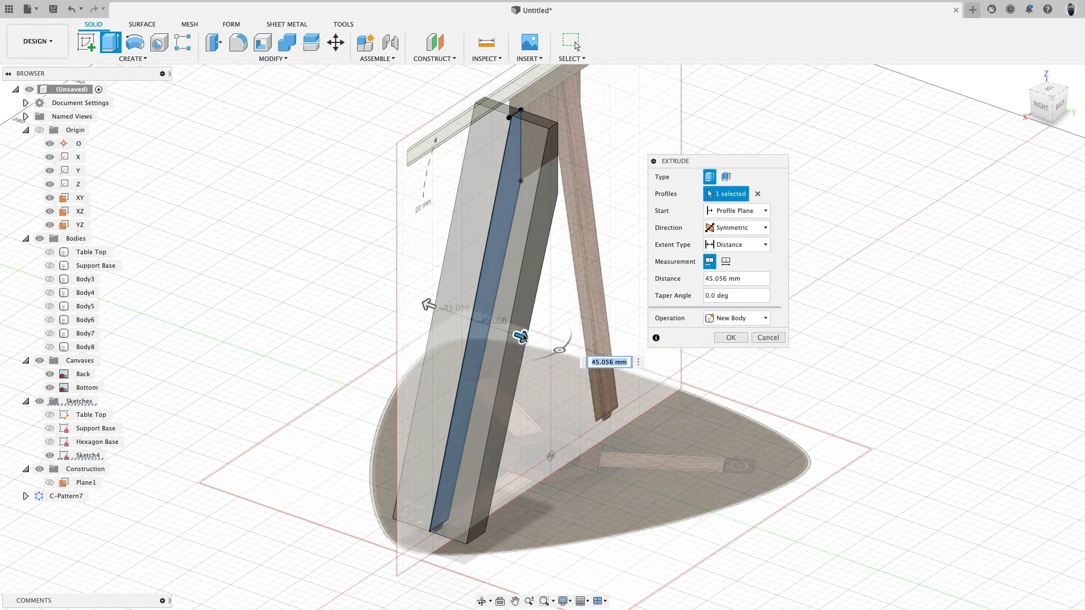
left_click_drag(521, 334, 530, 340)
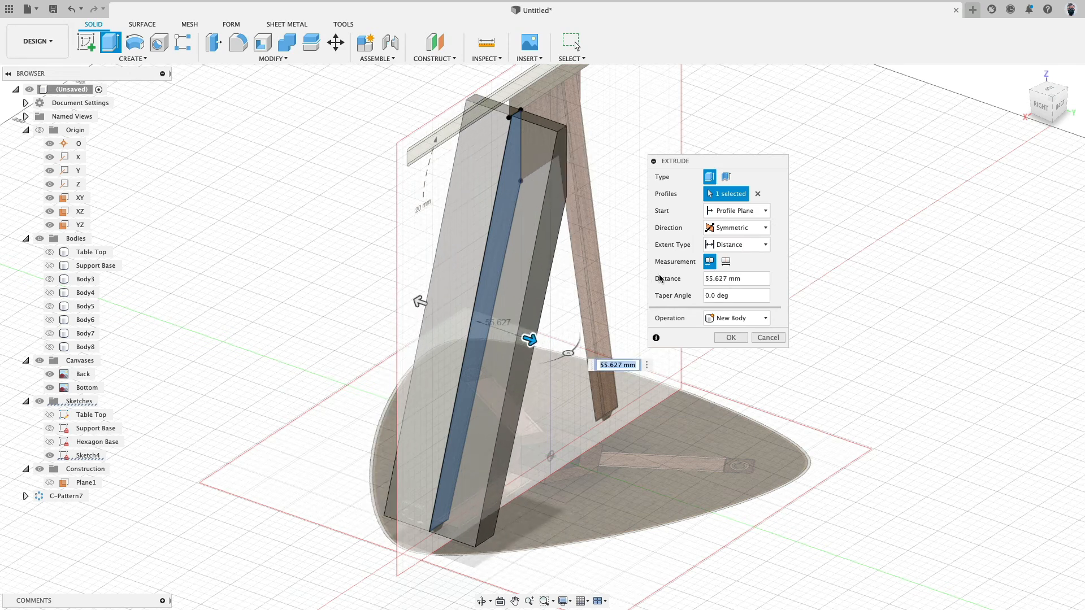
left_click(727, 261)
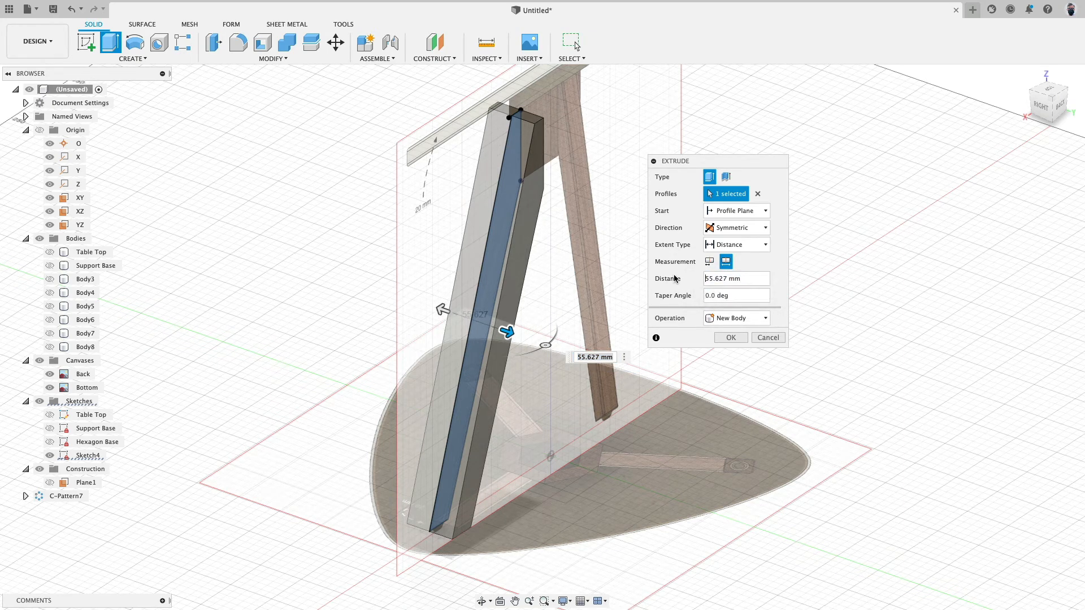
left_click(713, 279)
type("30")
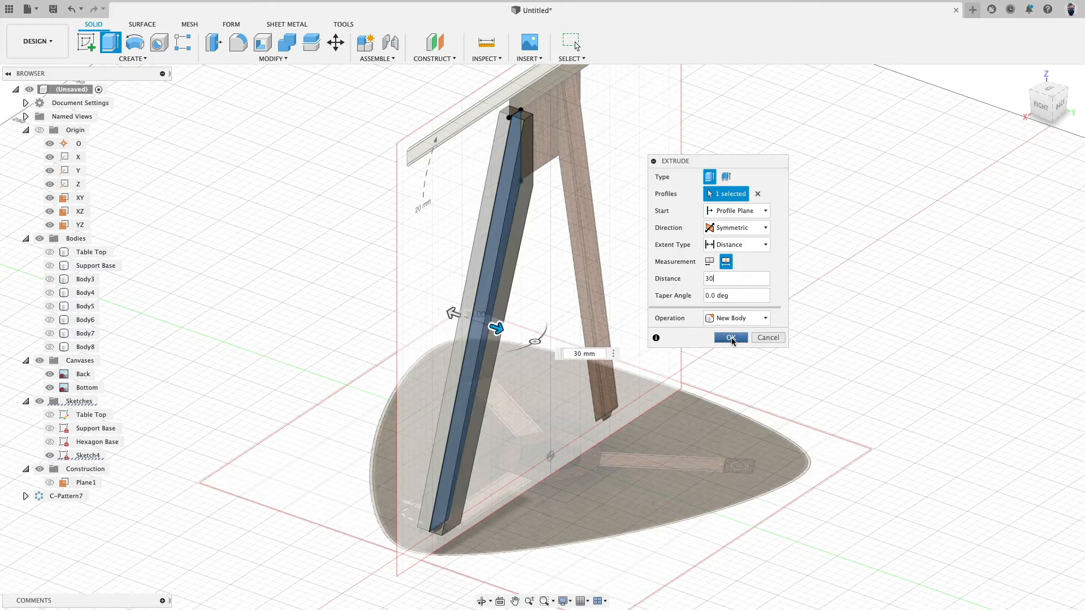
left_click(731, 337)
middle_click_drag(731, 338, 688, 334, "shift")
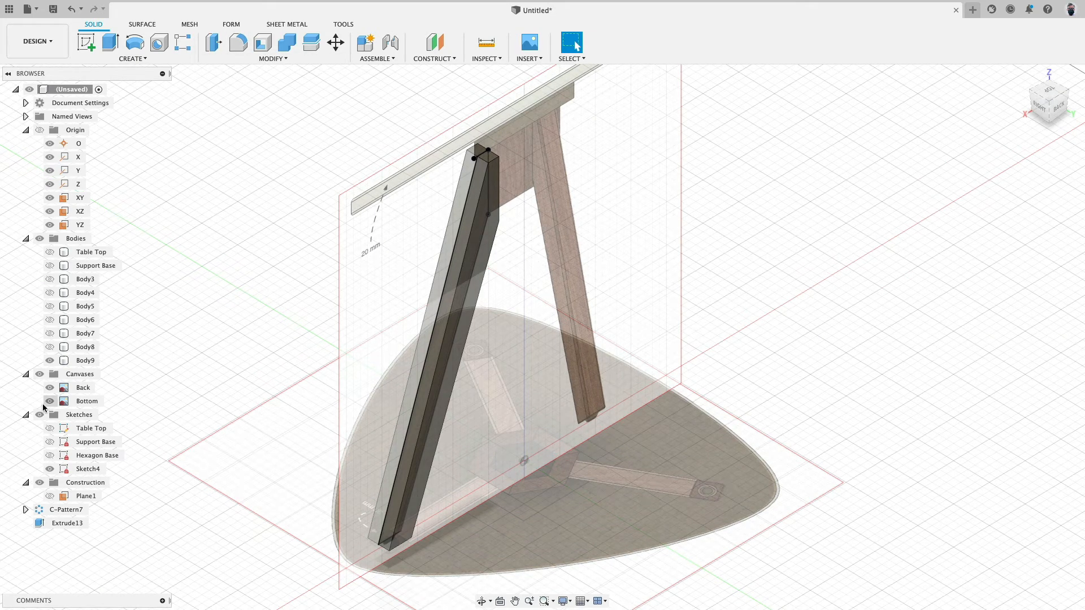
Hide the reference canvases, and rename the leg profile's sketch to Leg with its visibility turned off.
left_click(39, 375)
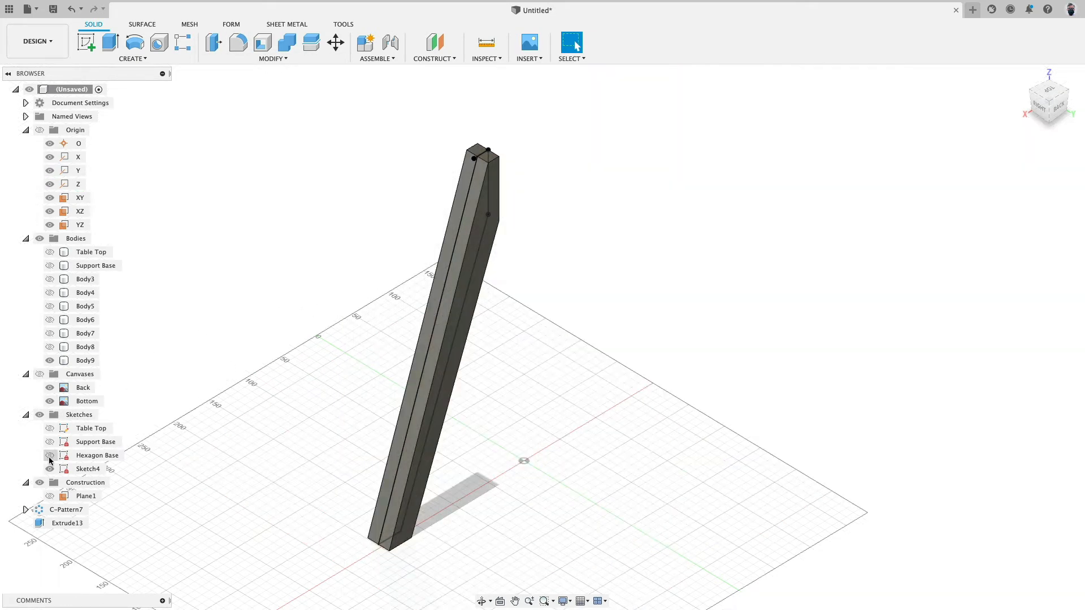
double_click(90, 469)
double_click(99, 472)
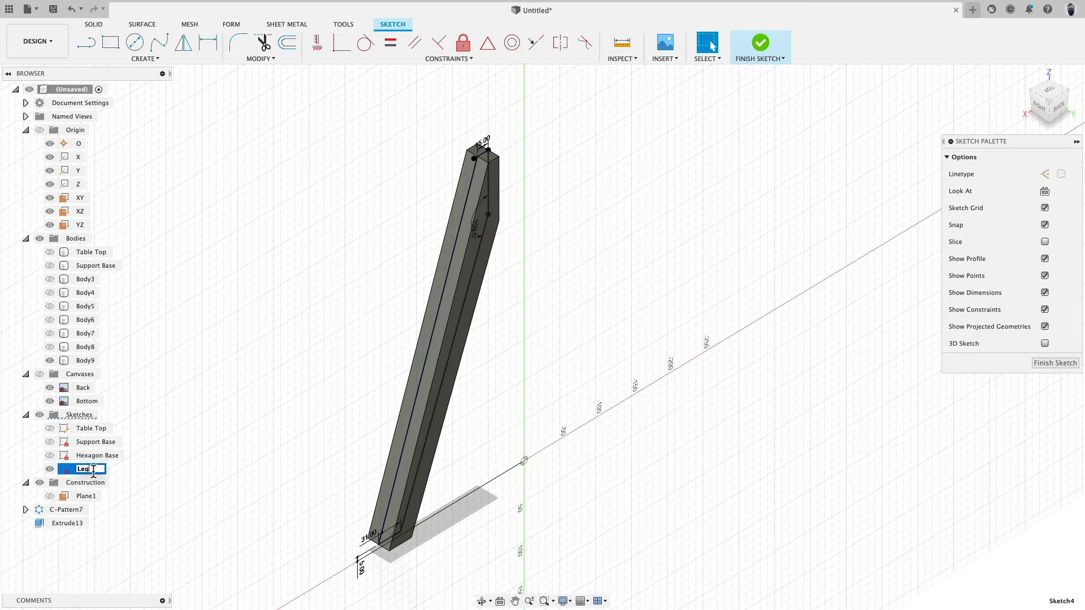
key("Return")
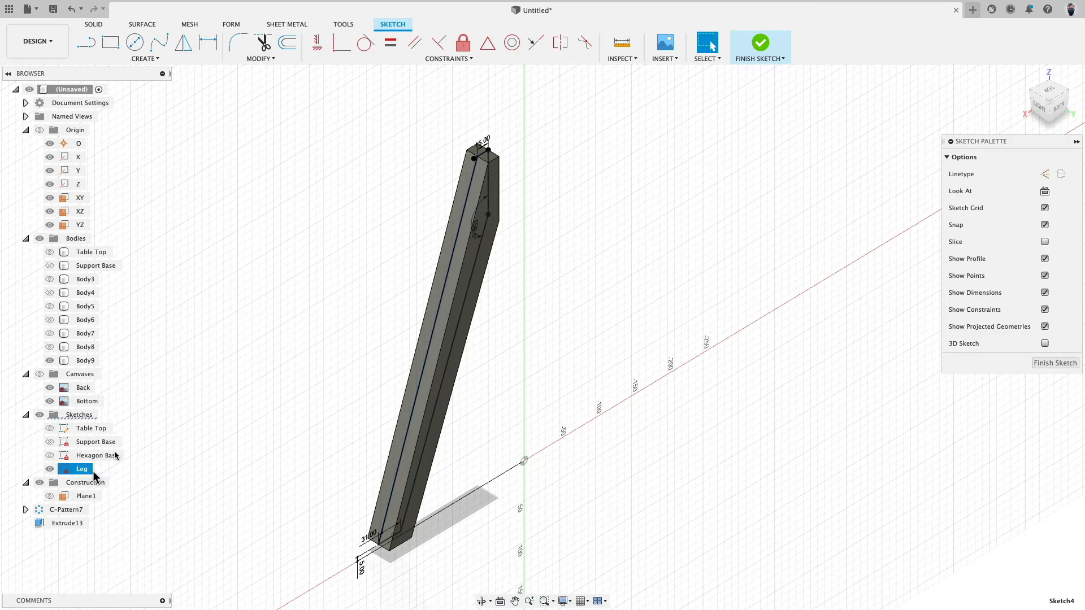
left_click(760, 45)
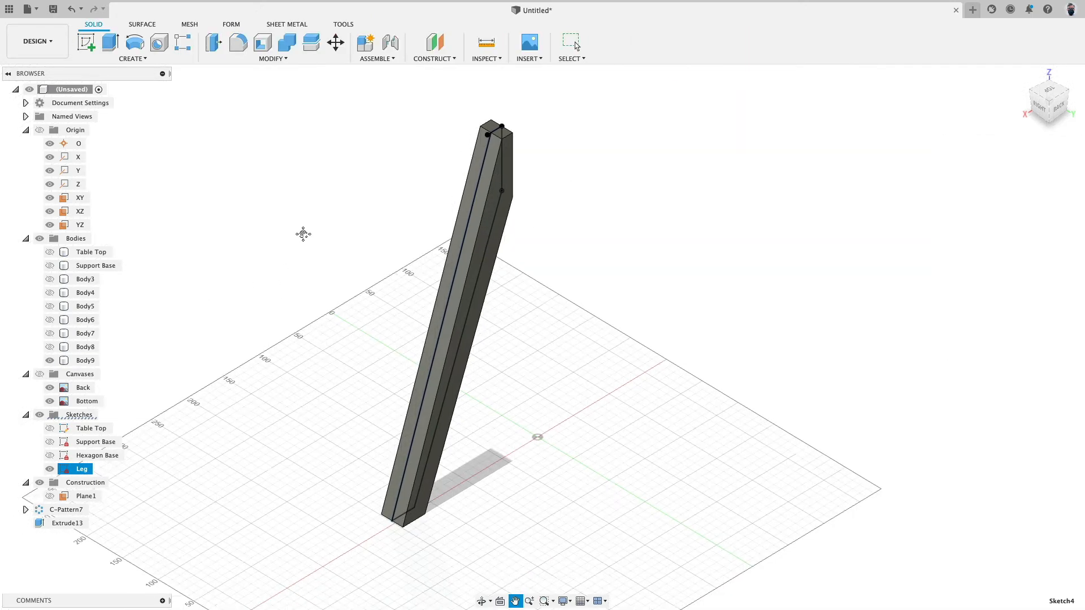
left_click(50, 469)
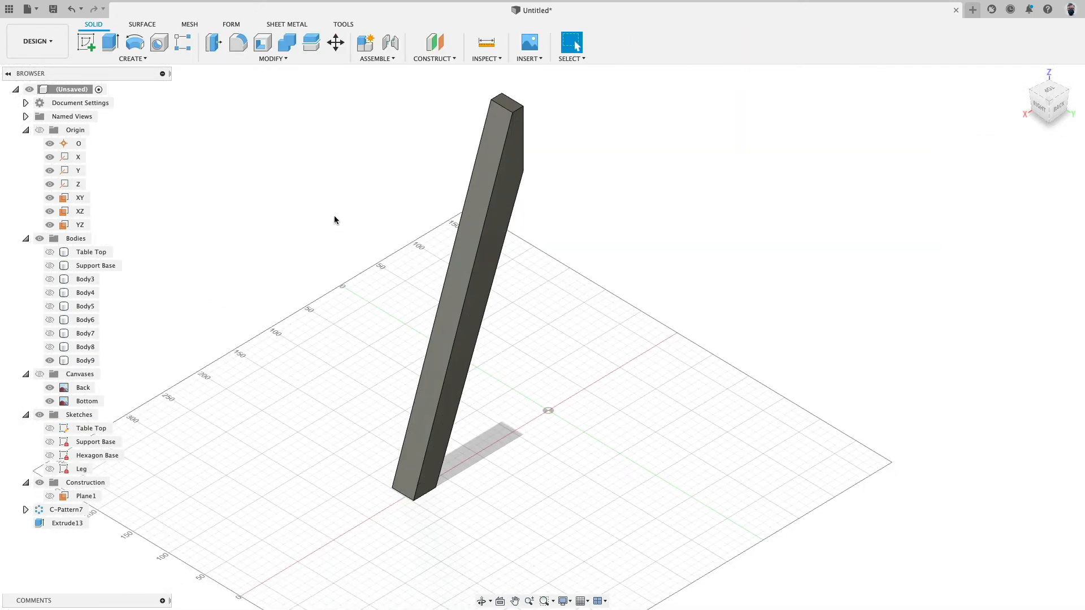
Fillet the leg's four long edges with a constant 5 mm radius.
left_click(238, 42)
left_click(485, 154)
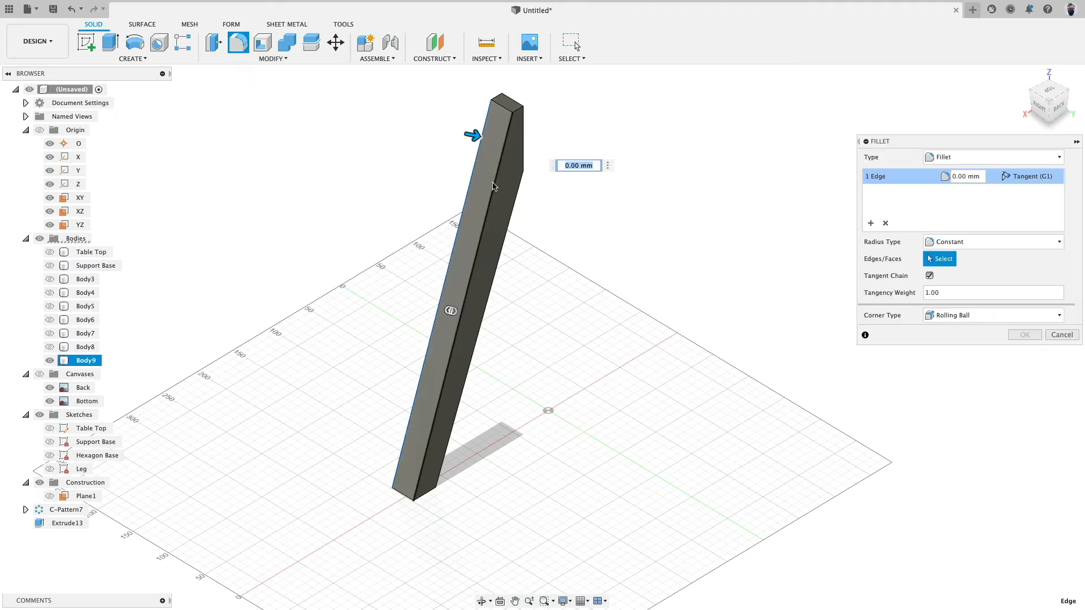
left_click(495, 188)
left_click(512, 218)
middle_click_drag(554, 329, 633, 251, "shift")
left_click(481, 306)
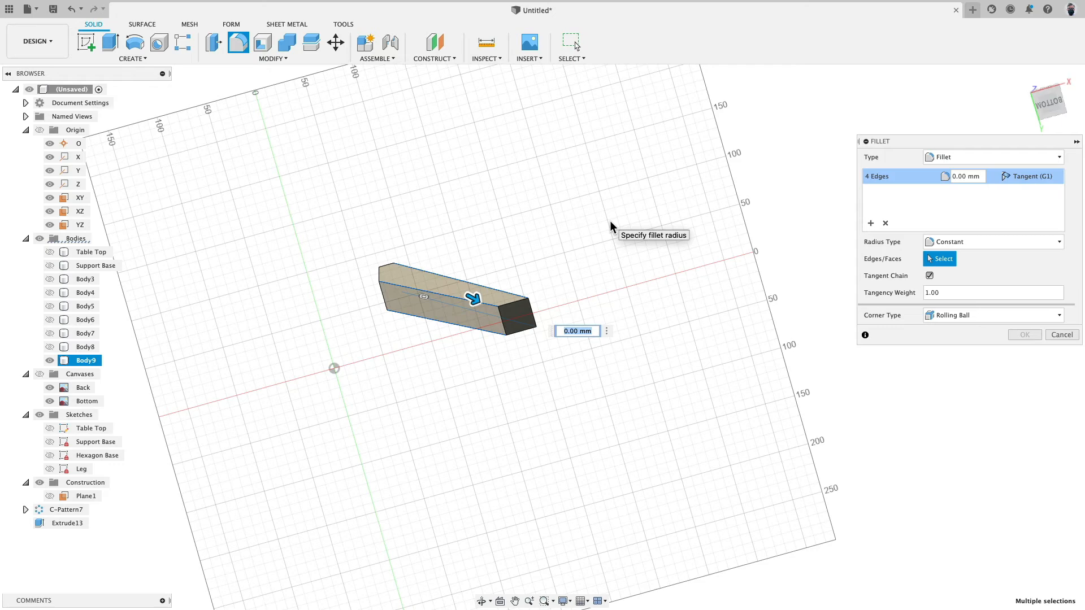
type("5")
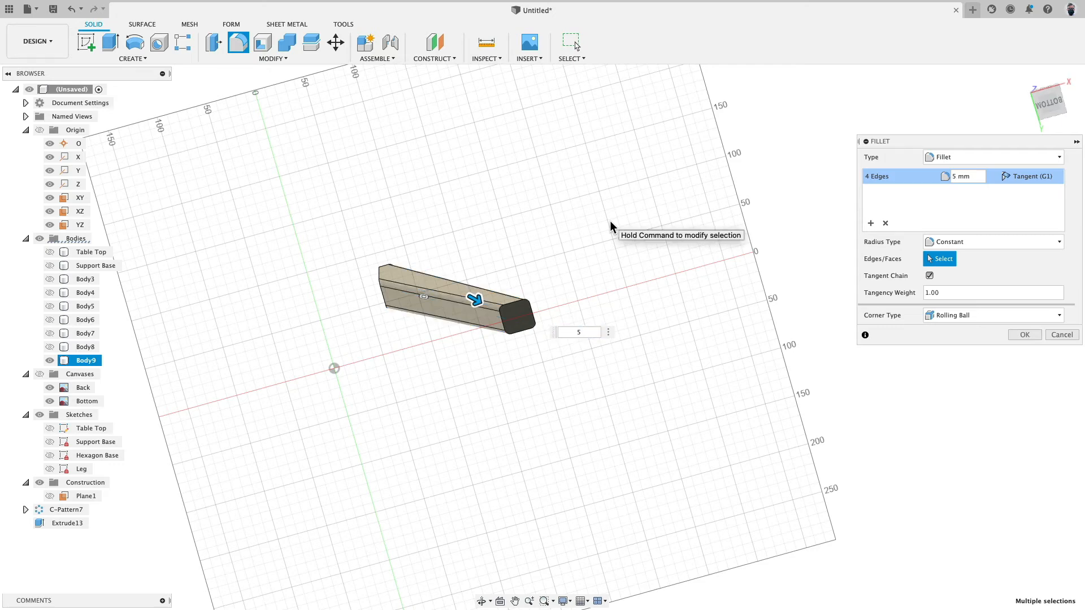
key("Return")
Fillet the edge loop around the leg's foot, trying radii of 5 mm and 4 mm before applying 2 mm.
middle_click_drag(610, 220, 468, 265, "shift")
scroll(468, 265, "up", 3)
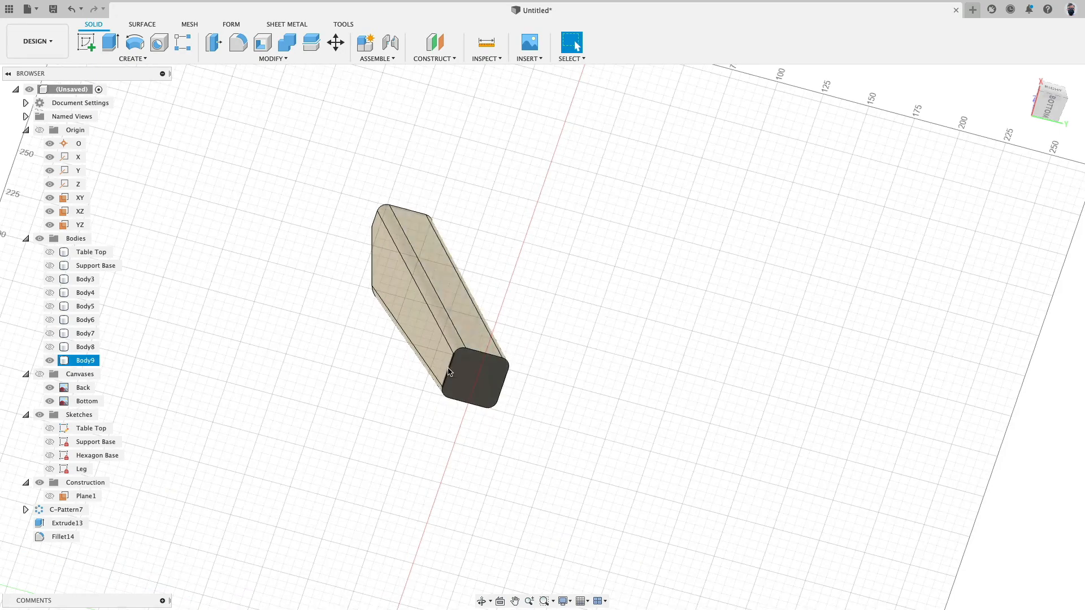
middle_click_drag(484, 191, 358, 204, "shift")
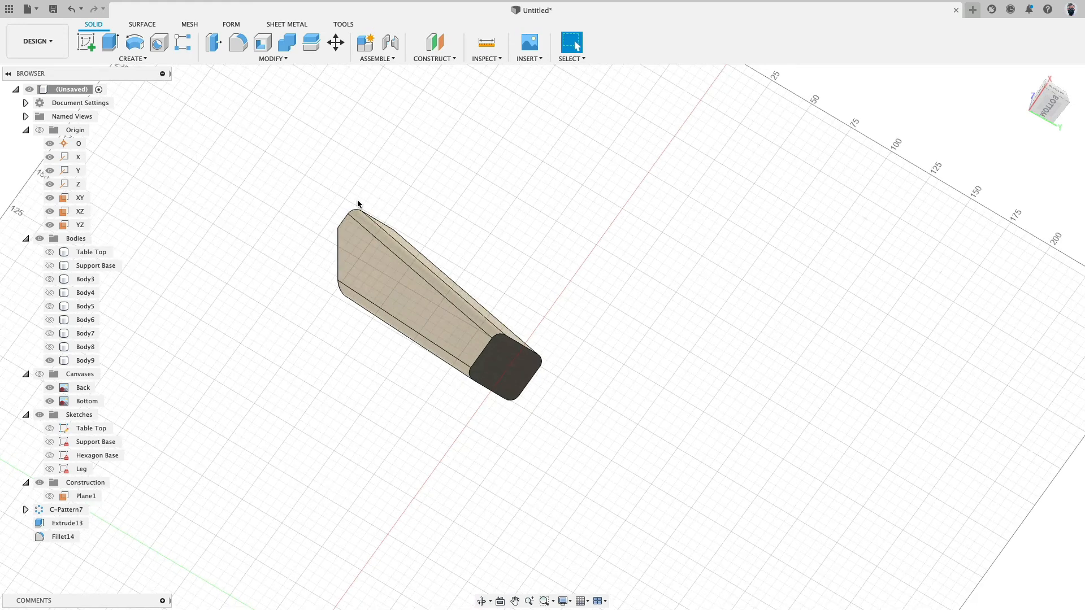
left_click(238, 43)
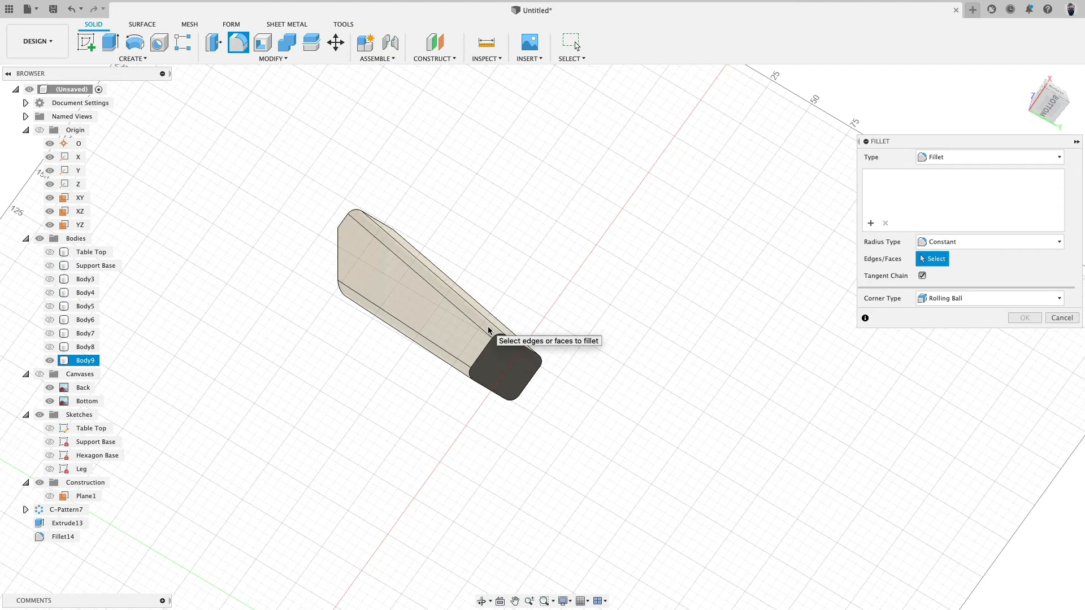
left_click(490, 339)
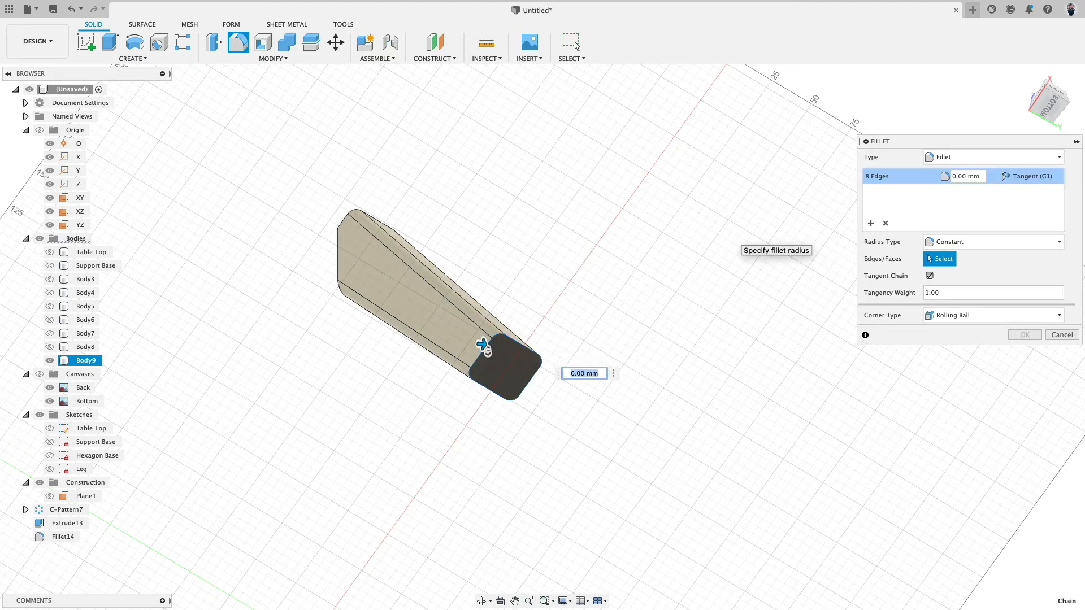
type("5")
key("Return")
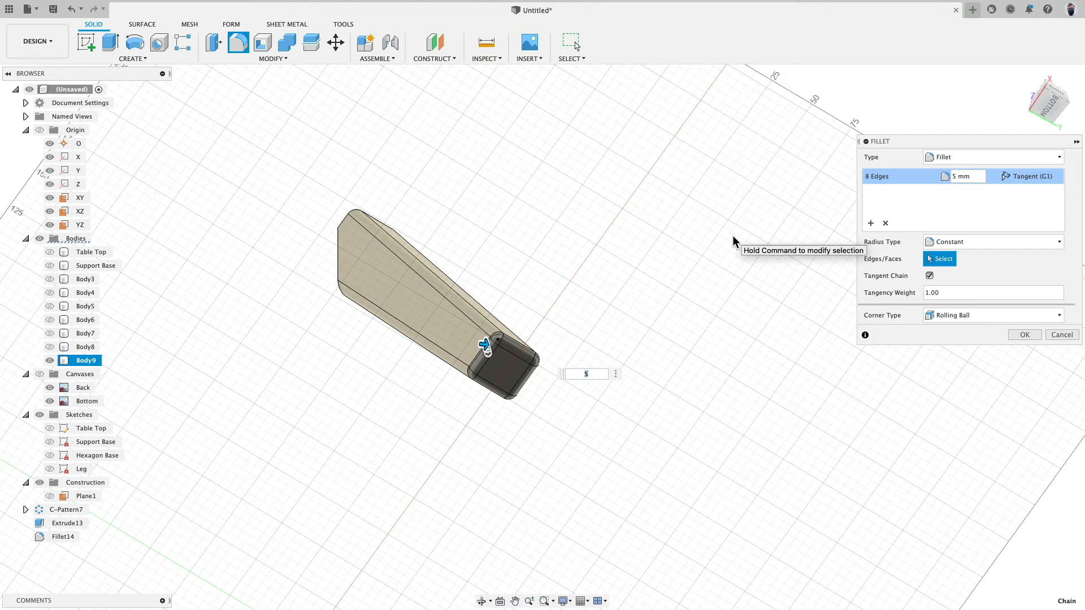
type("4")
key("Return")
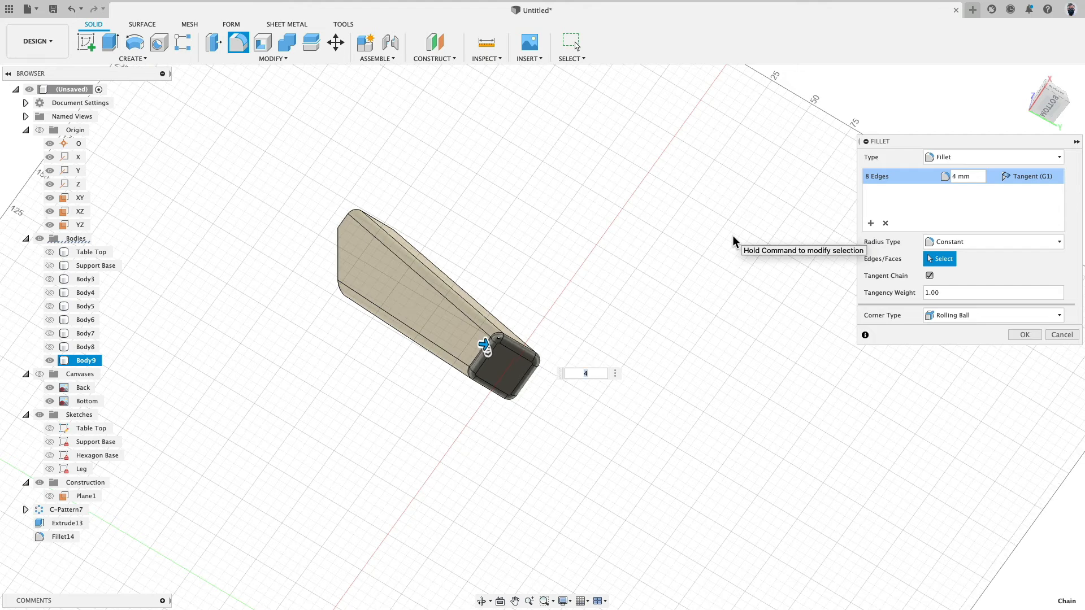
type("2")
key("Return")
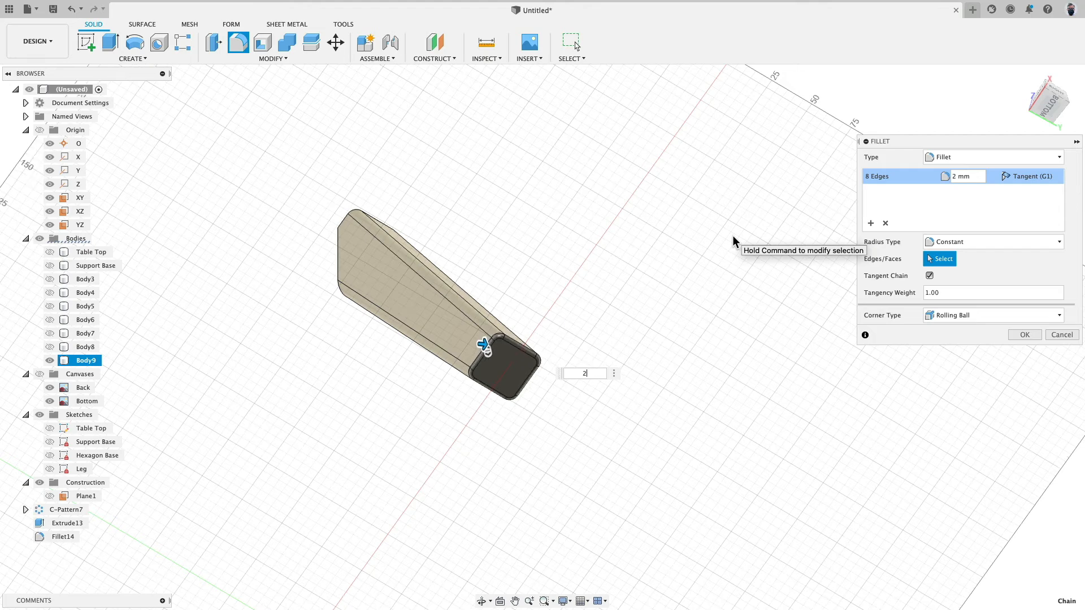
key("Return")
middle_click_drag(717, 257, 437, 364, "shift")
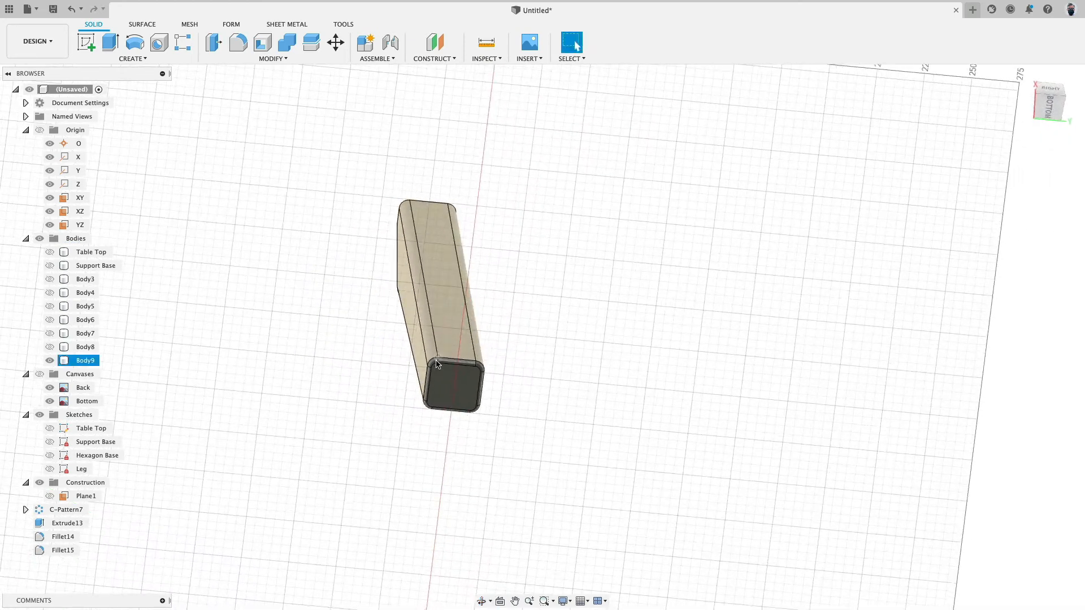
scroll(444, 367, "up", 5)
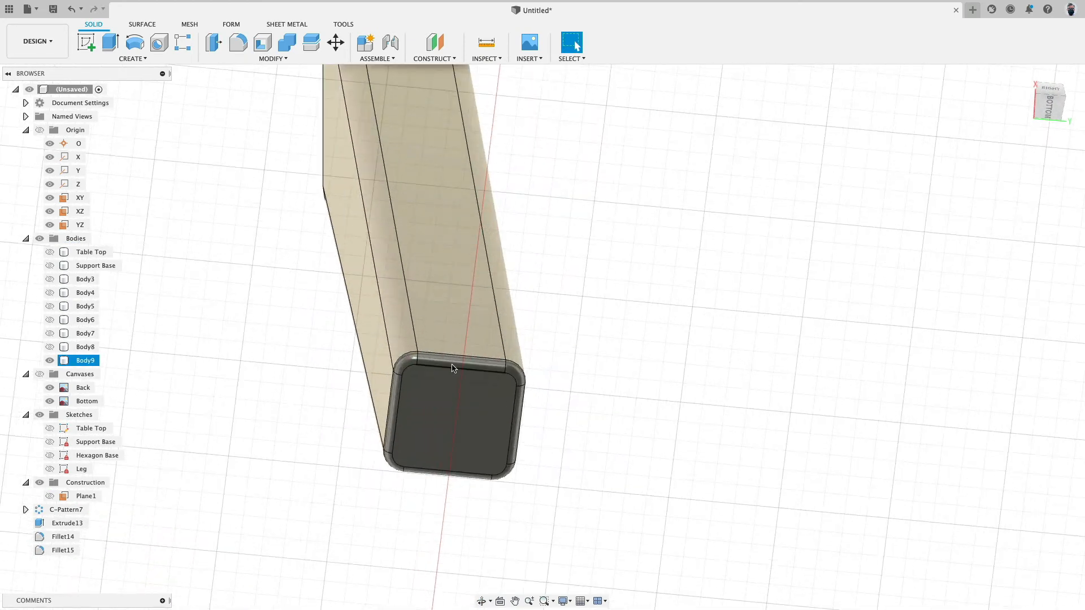
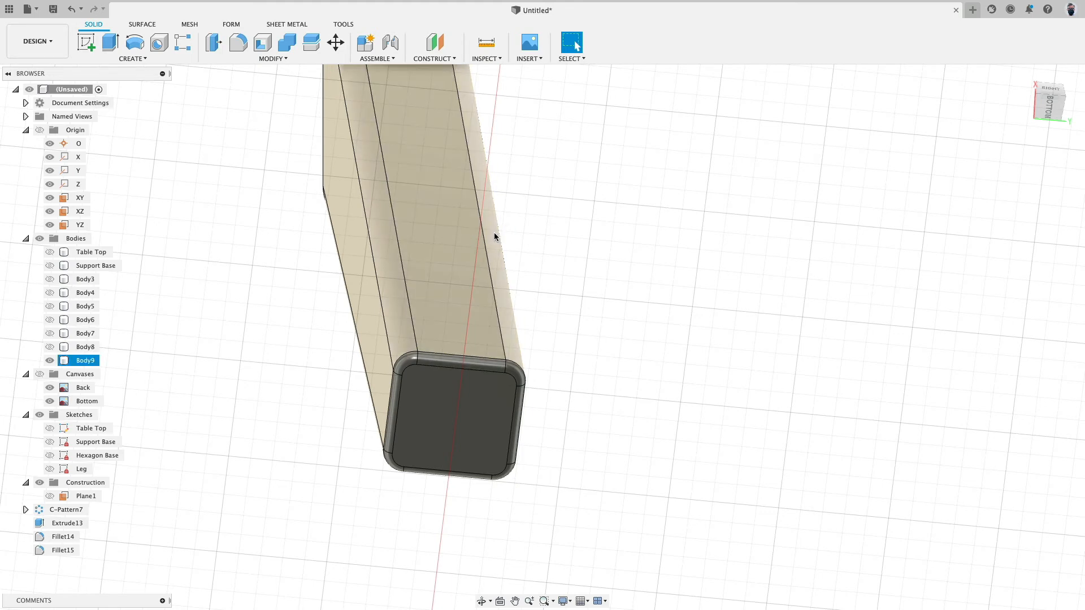
Turn the visibility of the Canvases folder back on to compare the leg with the references.
scroll(504, 245, "down", 5)
middle_click_drag(509, 243, 571, 197, "shift")
middle_click_drag(453, 334, 451, 335, "shift")
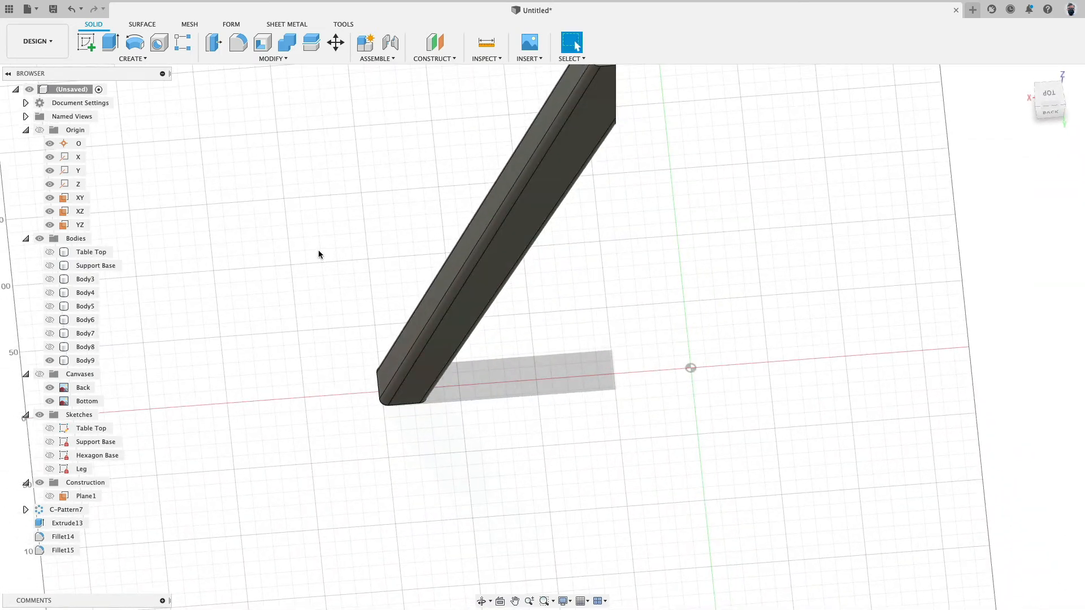
middle_click_drag(318, 250, 303, 296)
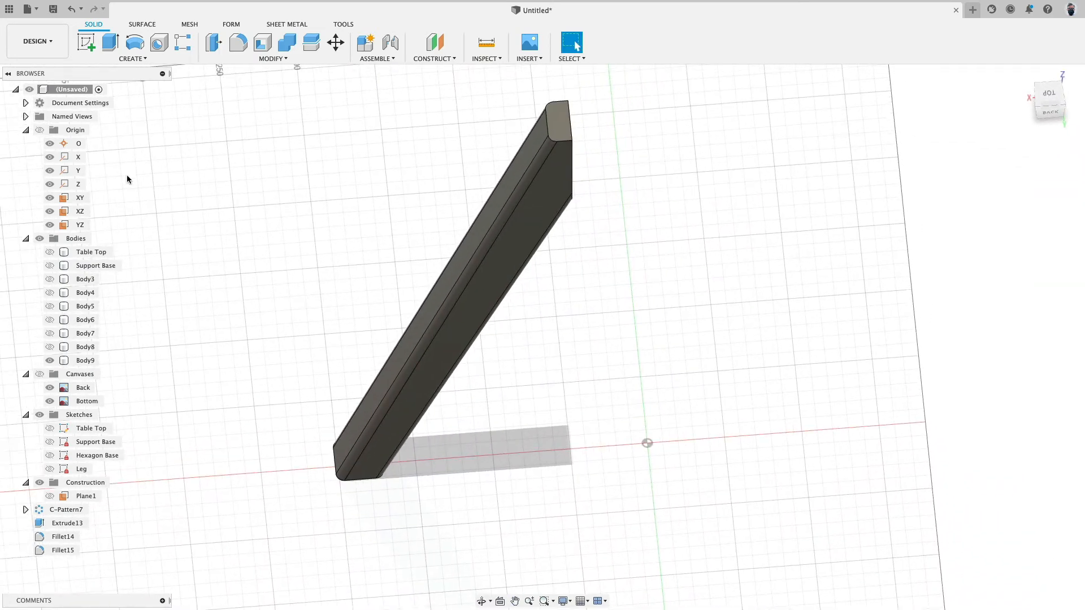
scroll(321, 319, "down", 4)
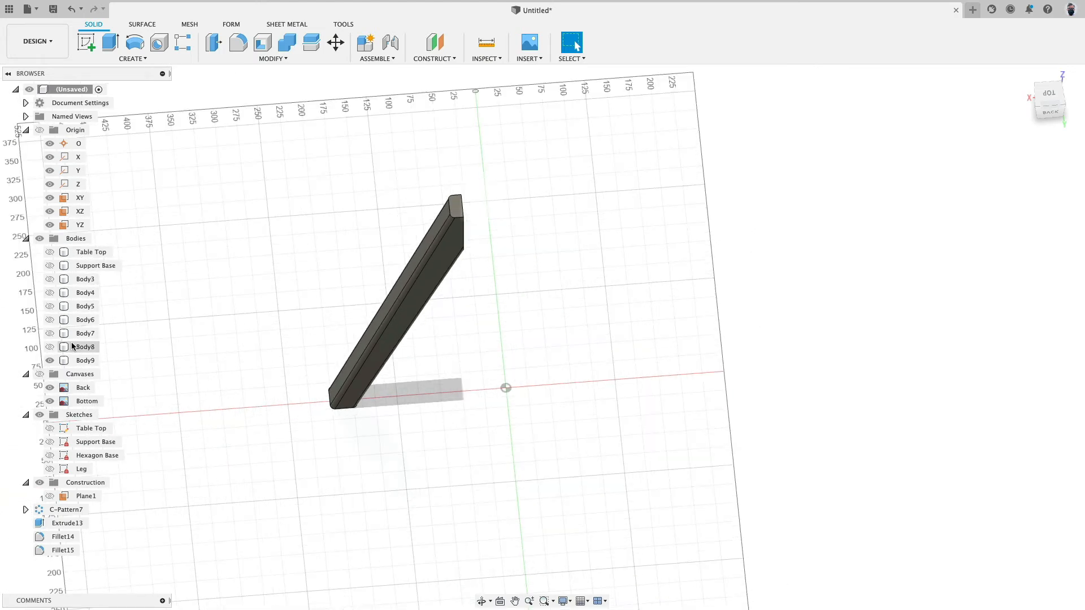
left_click(82, 361)
left_click(298, 373)
left_click(40, 375)
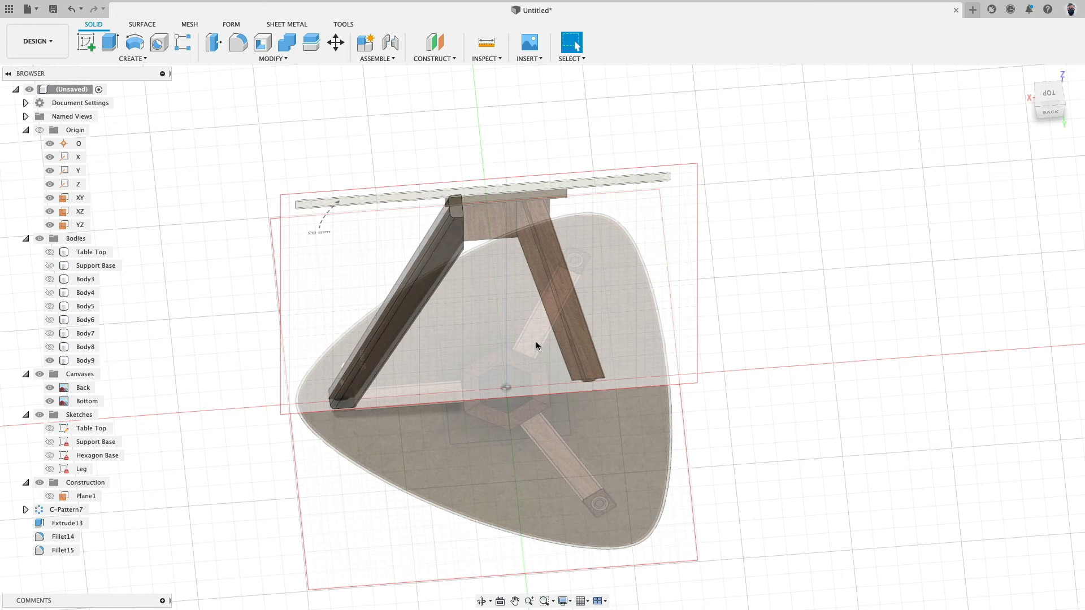
Create a full circular pattern of the leg body around the Z axis with a quantity of 3.
left_click(133, 58)
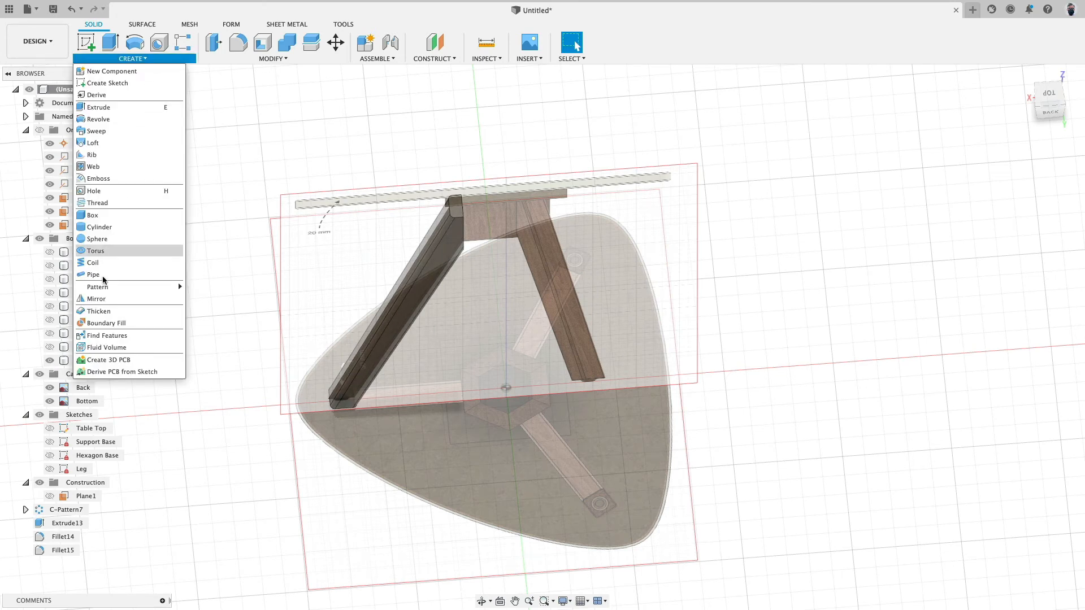
mouse_move(104, 287)
left_click(243, 298)
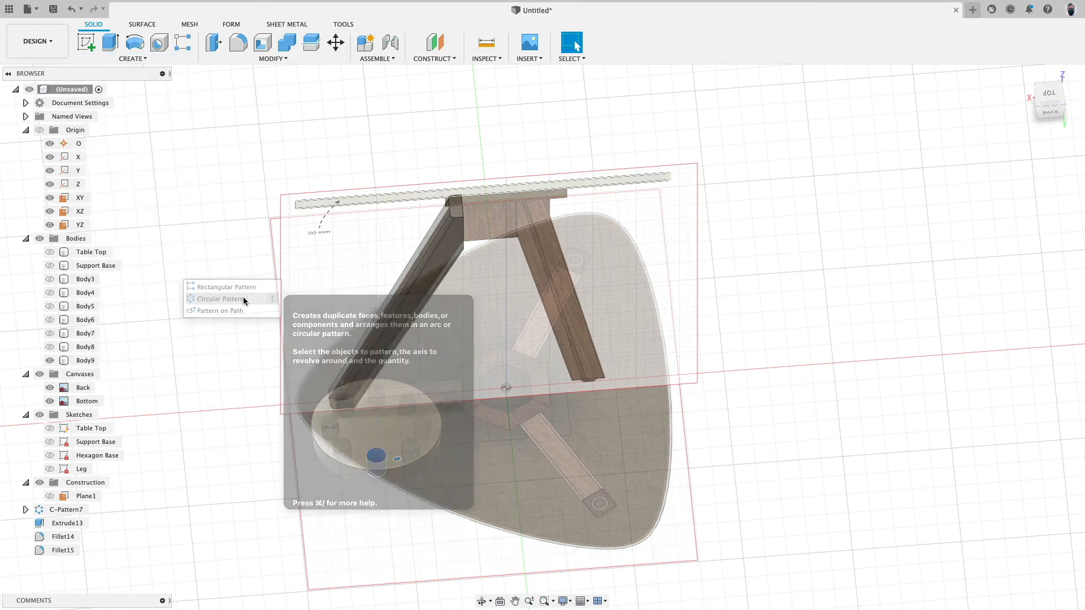
left_click(81, 362)
left_click(701, 194)
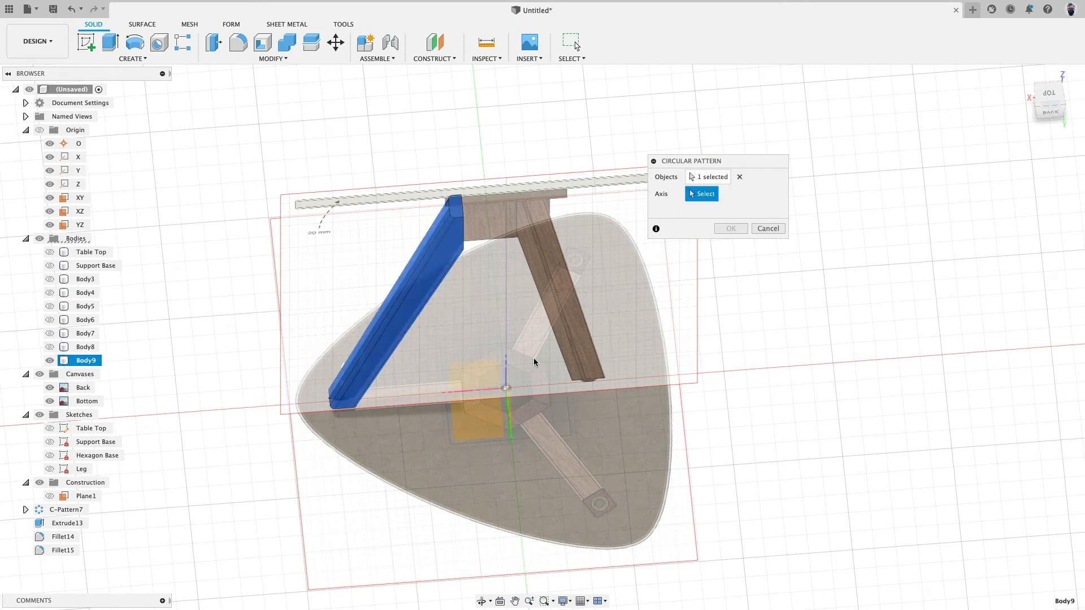
left_click(506, 366)
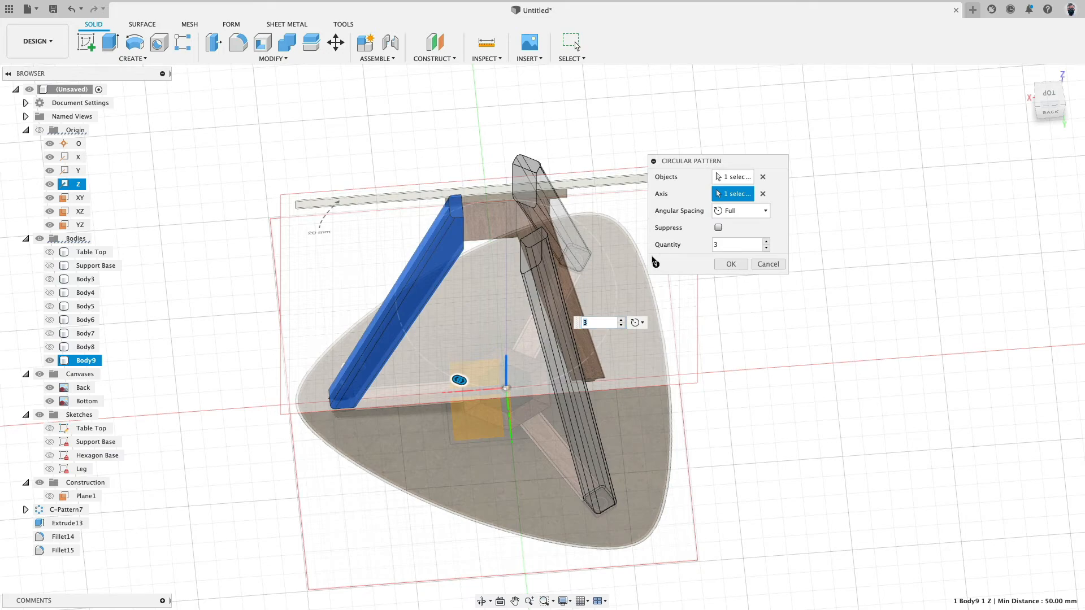
middle_click_drag(751, 339, 748, 364, "shift")
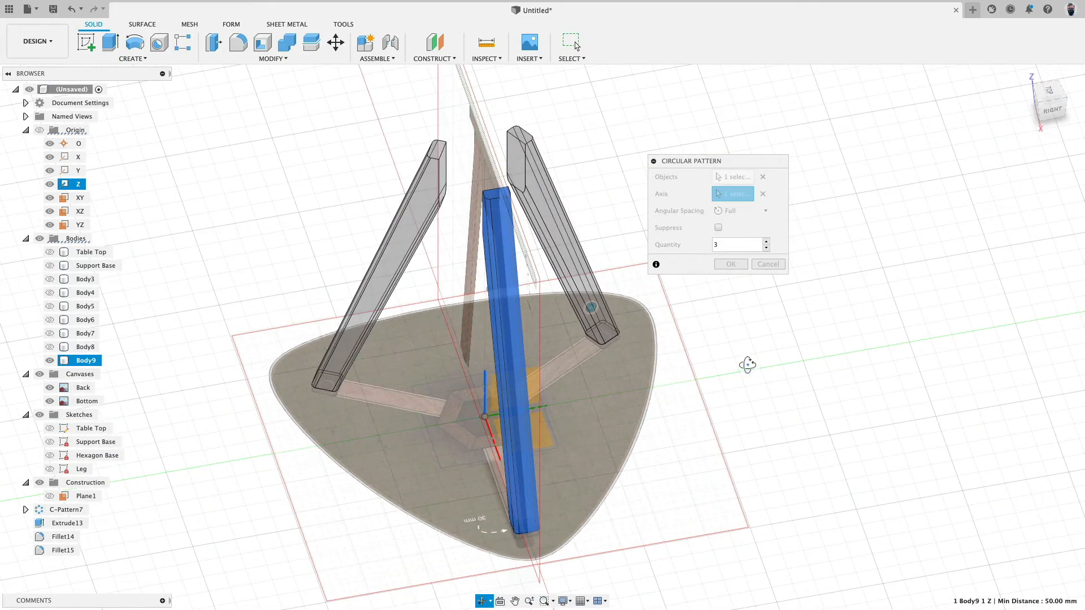
left_click(731, 264)
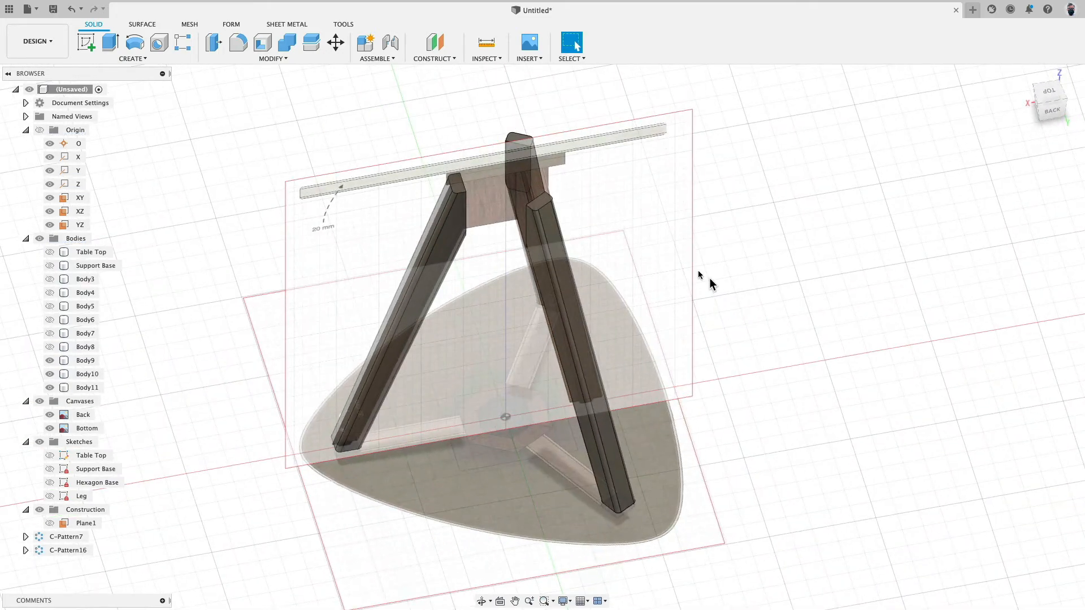
Show the hidden bodies from Table Top through Body8 again and turn off the visibility of the Canvases folder.
left_click_drag(82, 346, 83, 267)
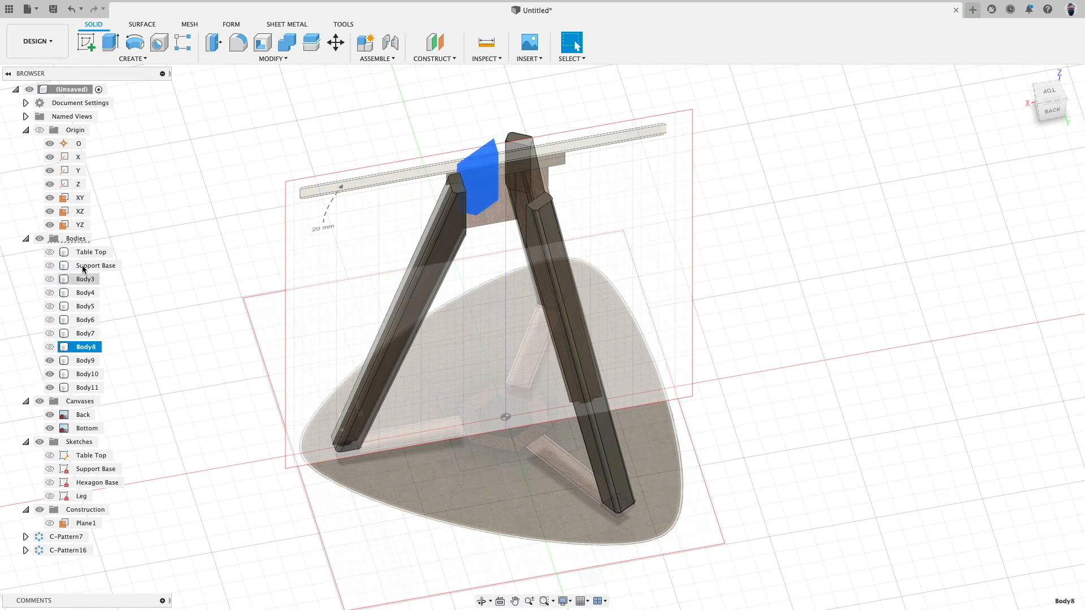
left_click(83, 268, "shift")
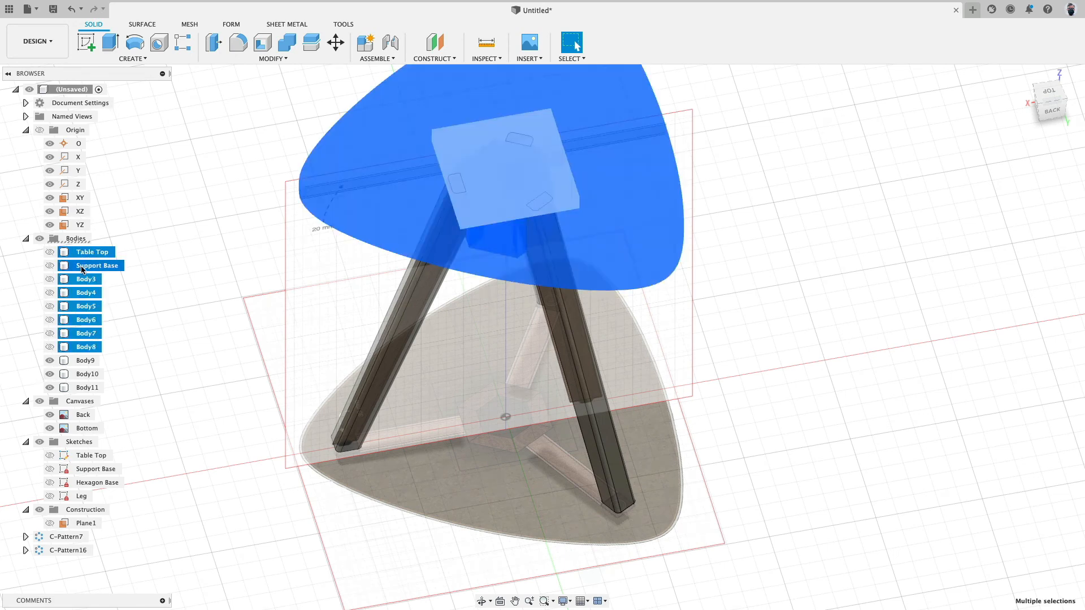
right_click(82, 269)
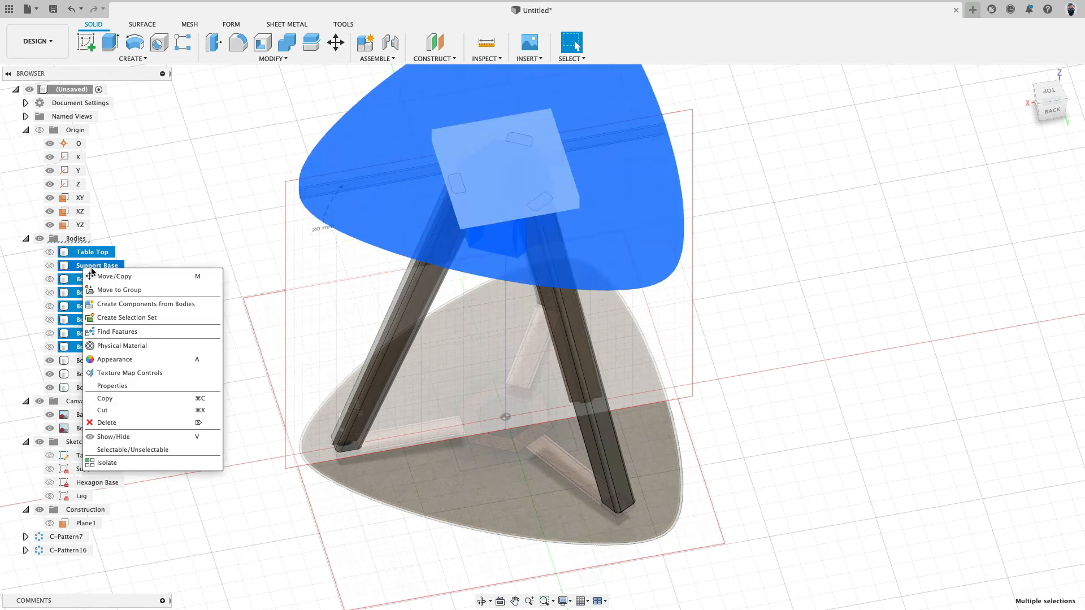
left_click(144, 433)
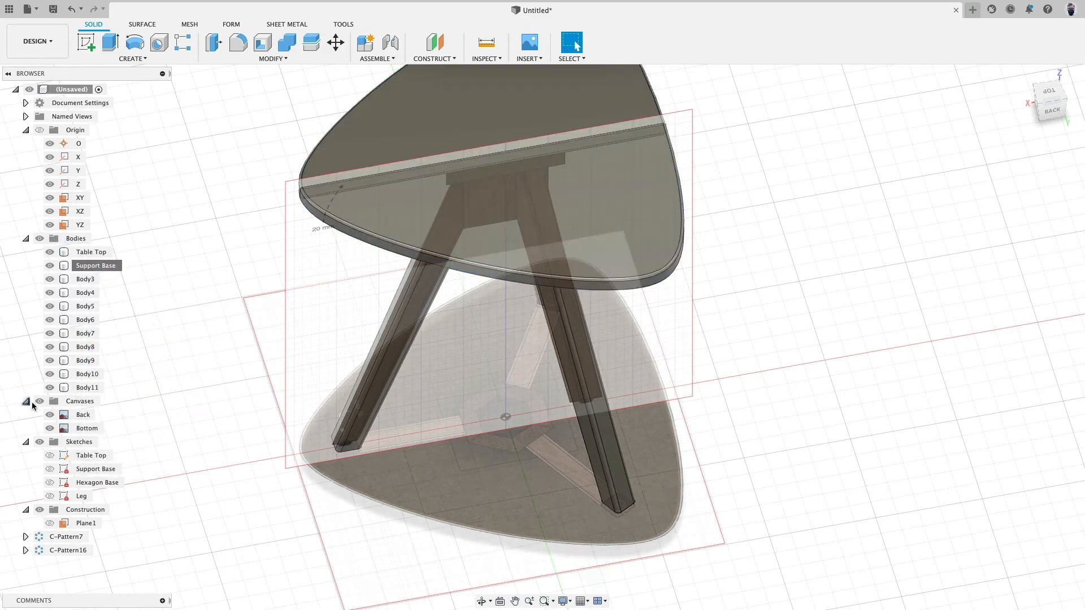
left_click(39, 402)
Inspect the table's underside and leg feet, and open the Leg sketch for editing at the foot.
middle_click_drag(80, 412, 443, 302, "shift")
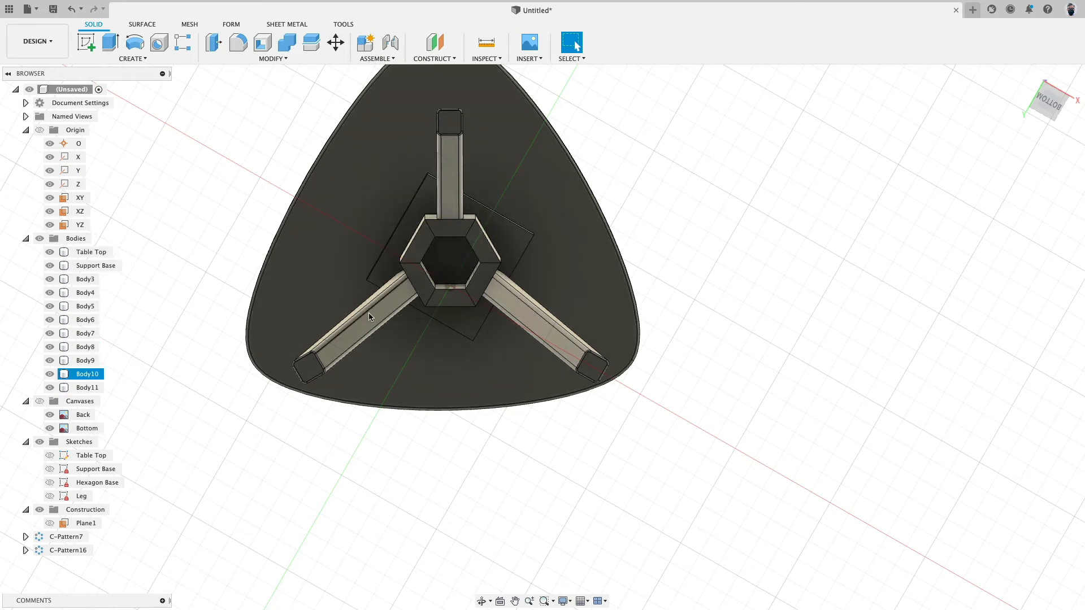
middle_click_drag(648, 334, 423, 412, "shift")
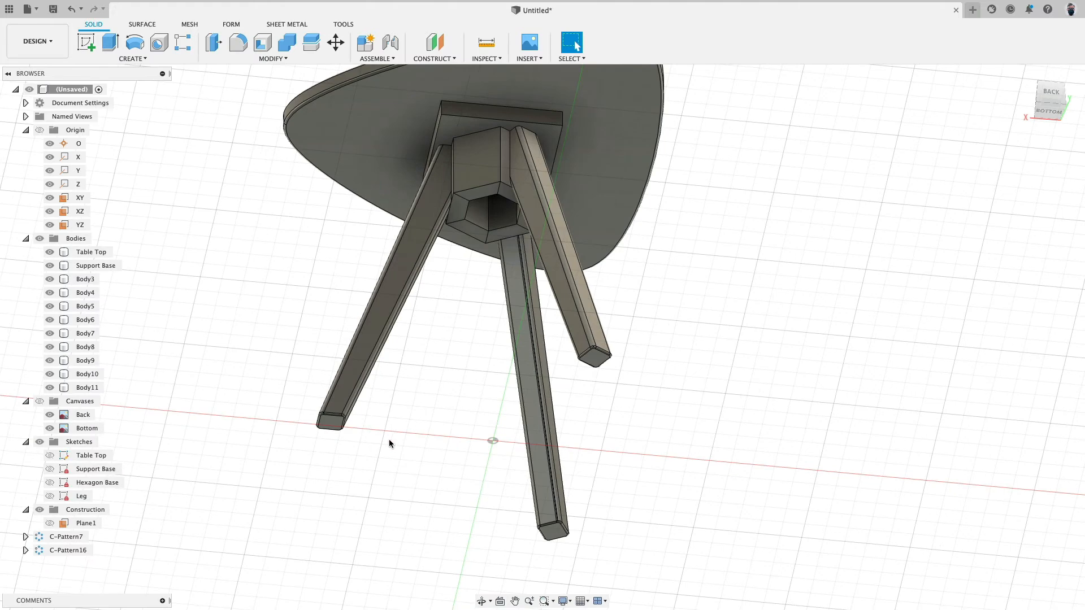
scroll(389, 439, "up", 4)
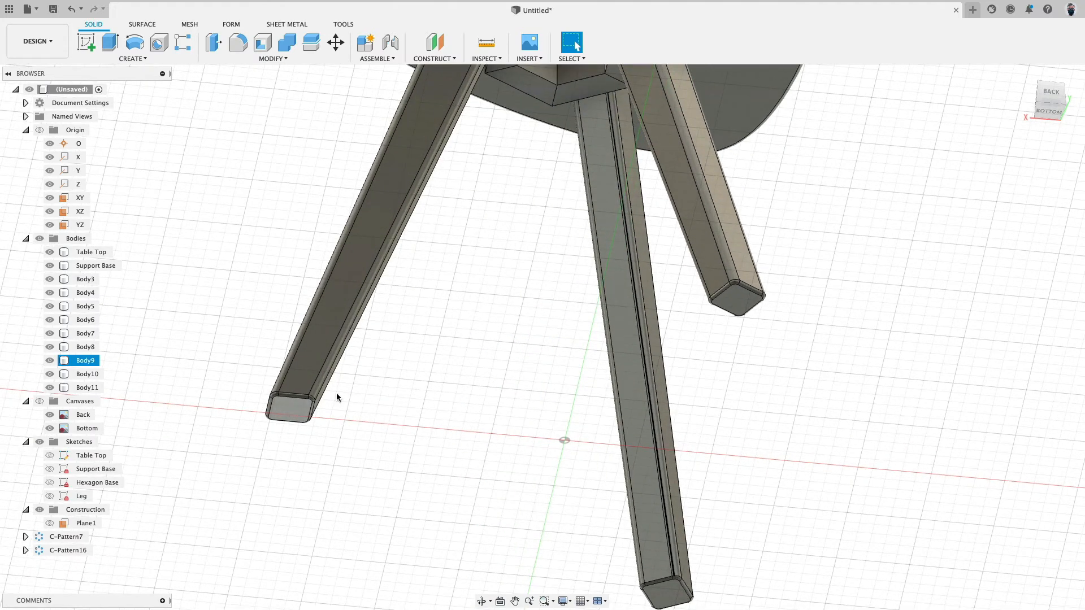
middle_click_drag(334, 395, 508, 407, "shift")
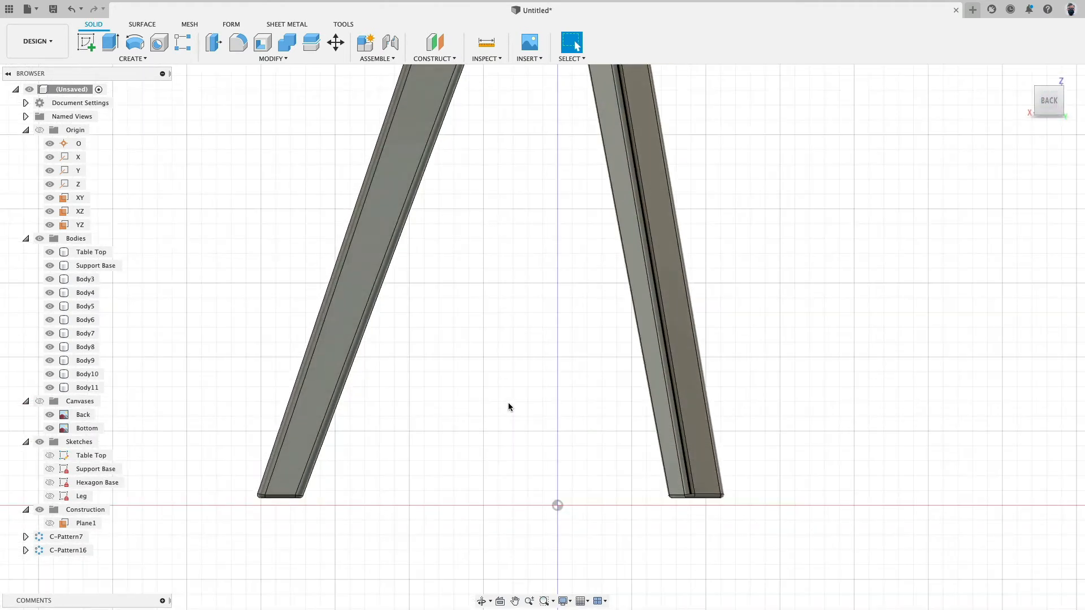
middle_click_drag(403, 447, 524, 351)
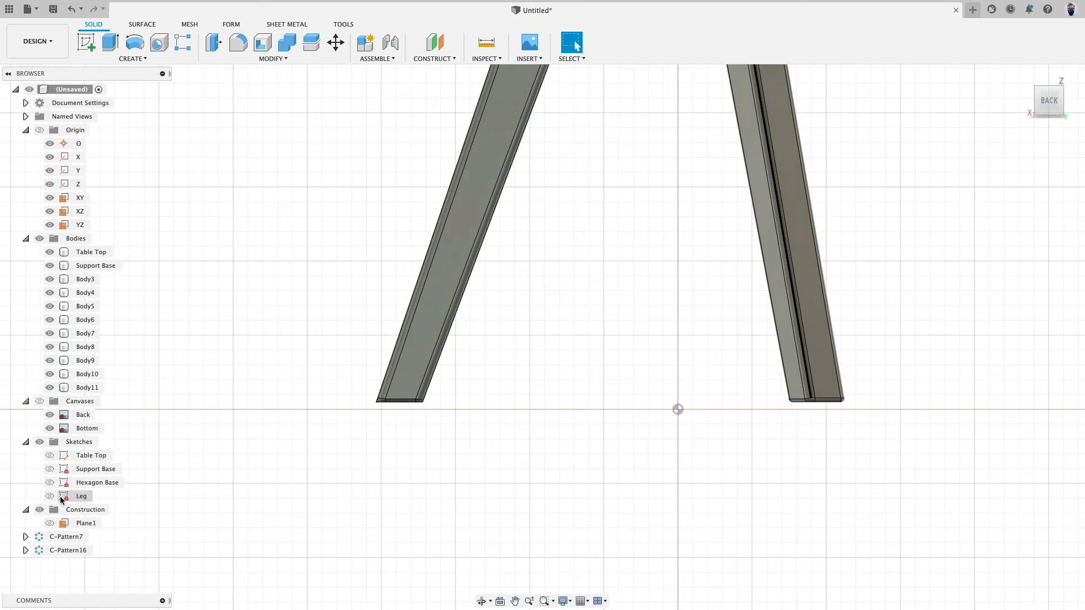
left_click(63, 497)
double_click(63, 496)
scroll(396, 432, "up", 6)
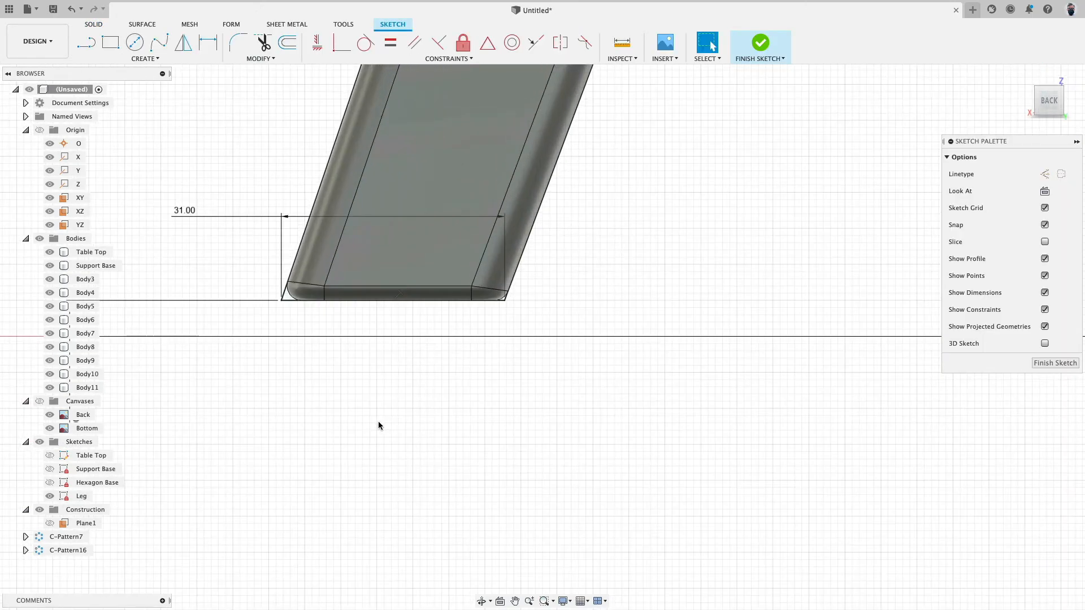
scroll(333, 379, "up", 3)
middle_click_drag(373, 314, 387, 399)
scroll(385, 397, "down", 3)
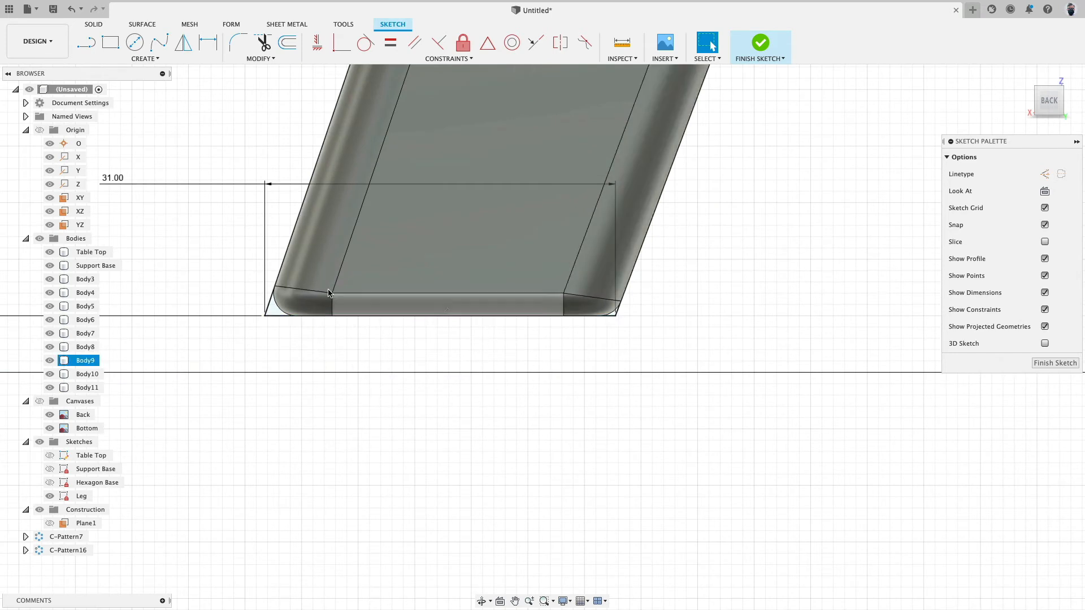
Hide the Bodies folder and sketch a vertical line about 4 mm long downward from the midpoint of the foot's bottom edge.
left_click(88, 46)
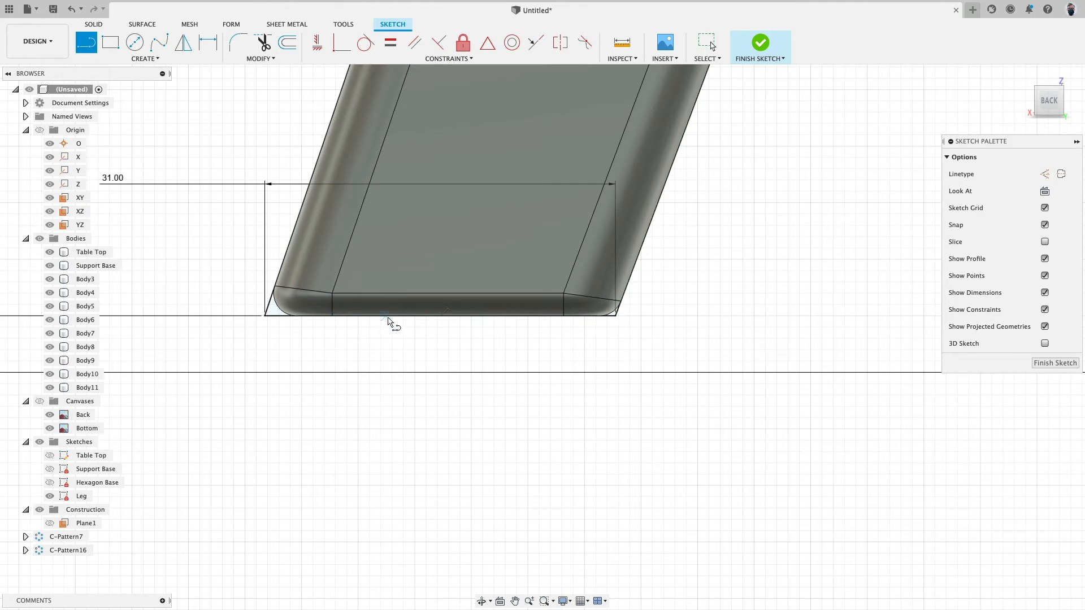
left_click(39, 239)
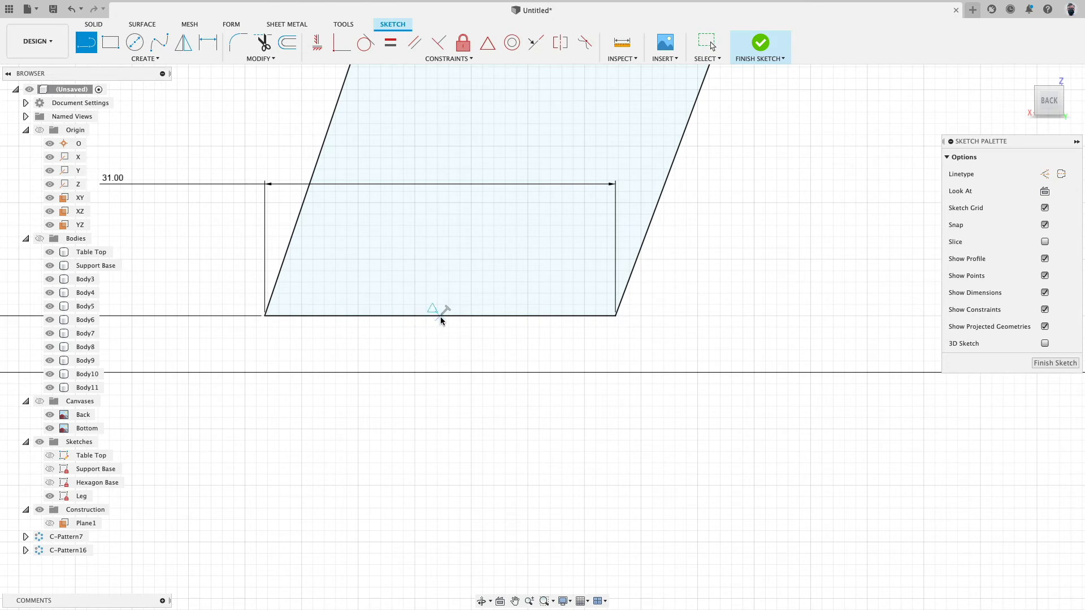
left_click(440, 317)
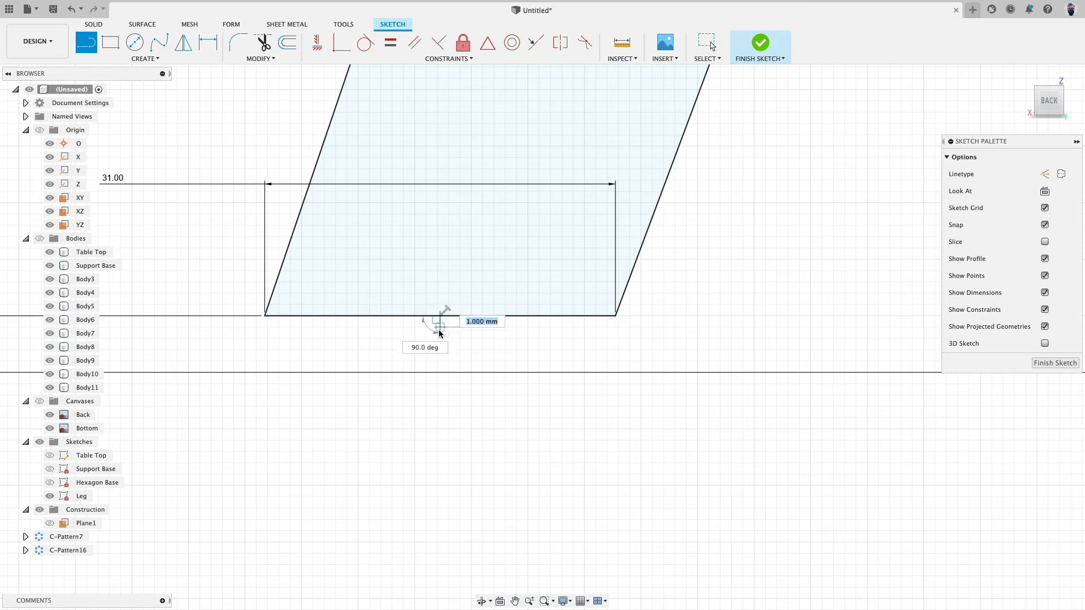
left_click(440, 363)
left_click(412, 362)
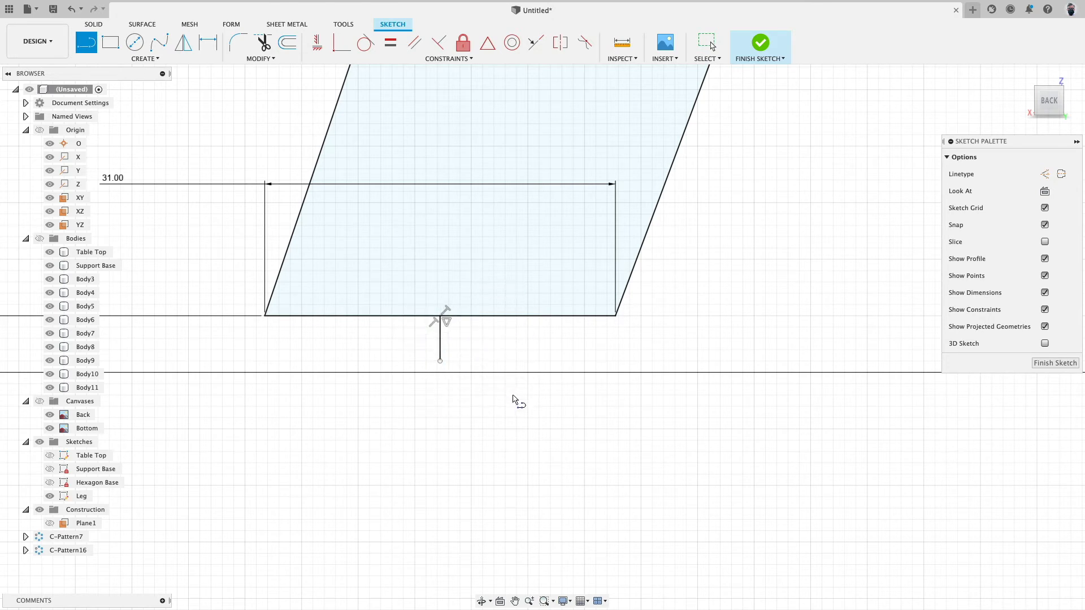
scroll(433, 362, "down", 3)
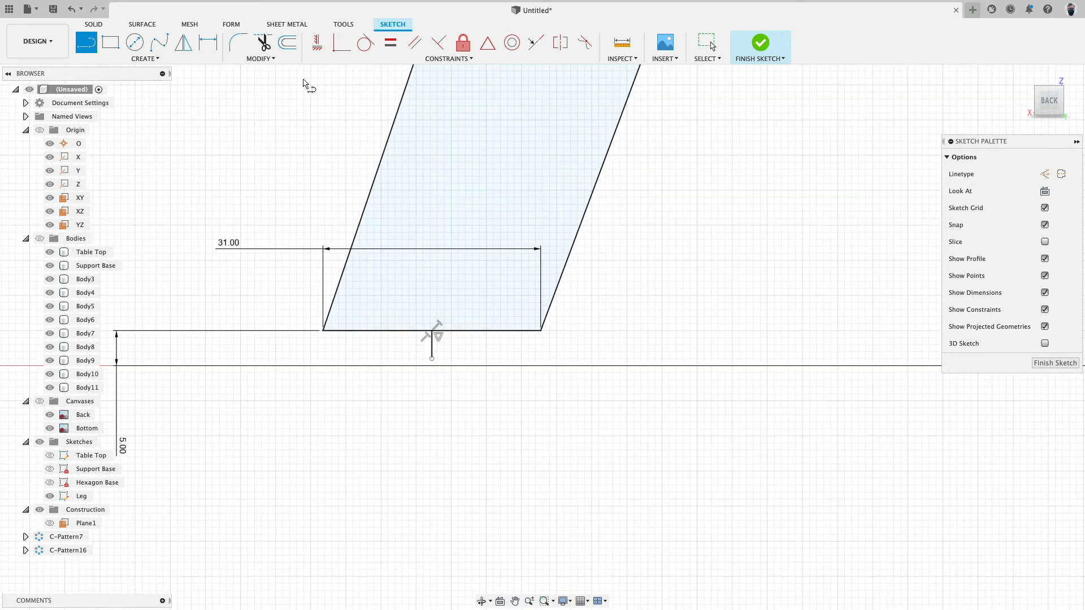
Align the short vertical line's lower endpoint with the sketch origin using a Horizontal/Vertical constraint.
left_click(317, 42)
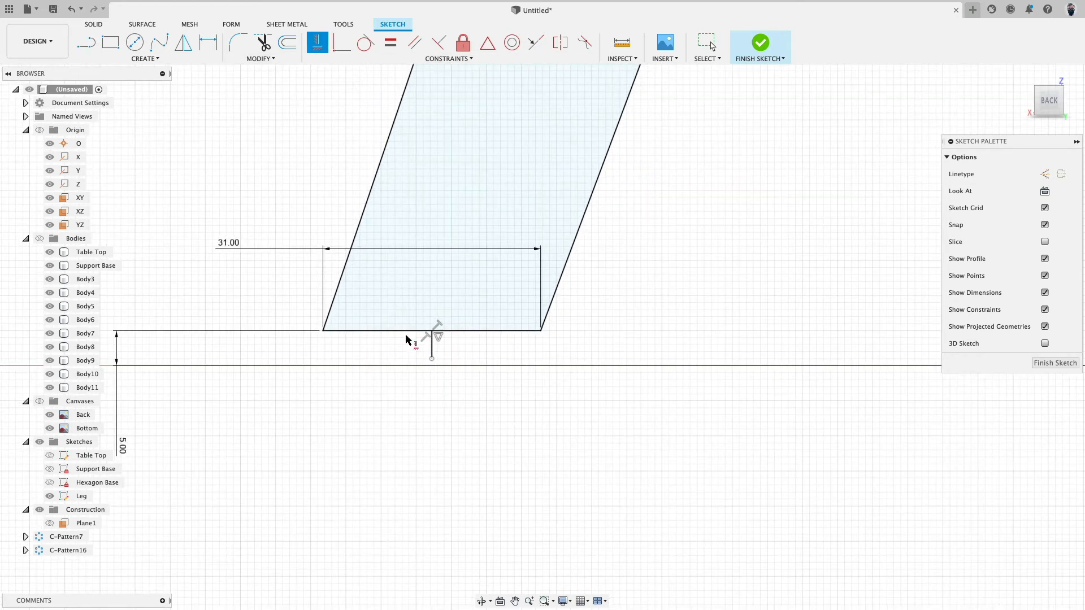
left_click(432, 360)
scroll(470, 390, "down", 5)
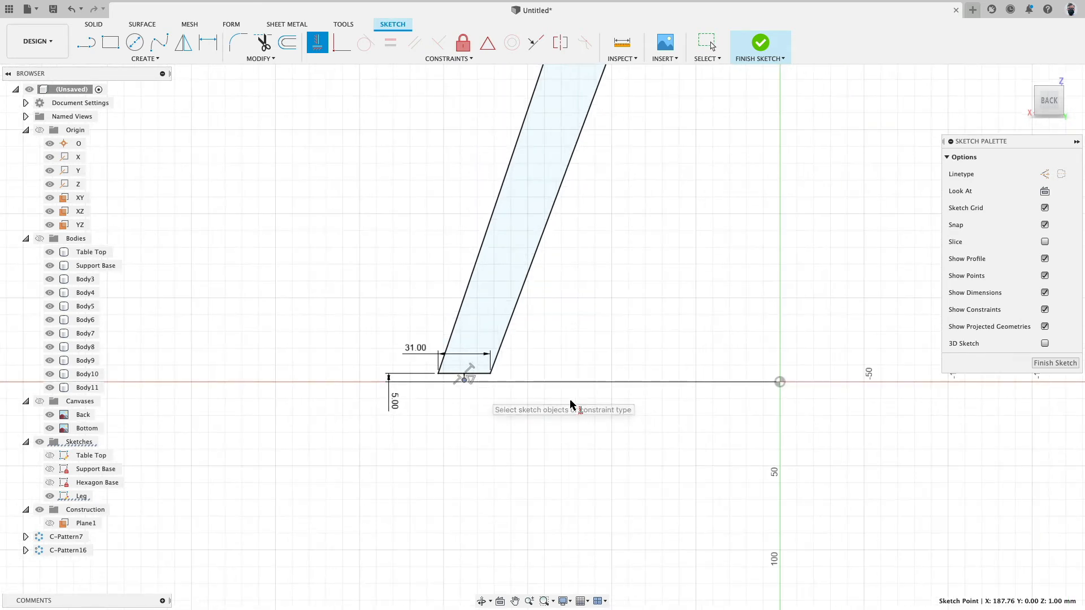
left_click(780, 383)
scroll(467, 383, "up", 5)
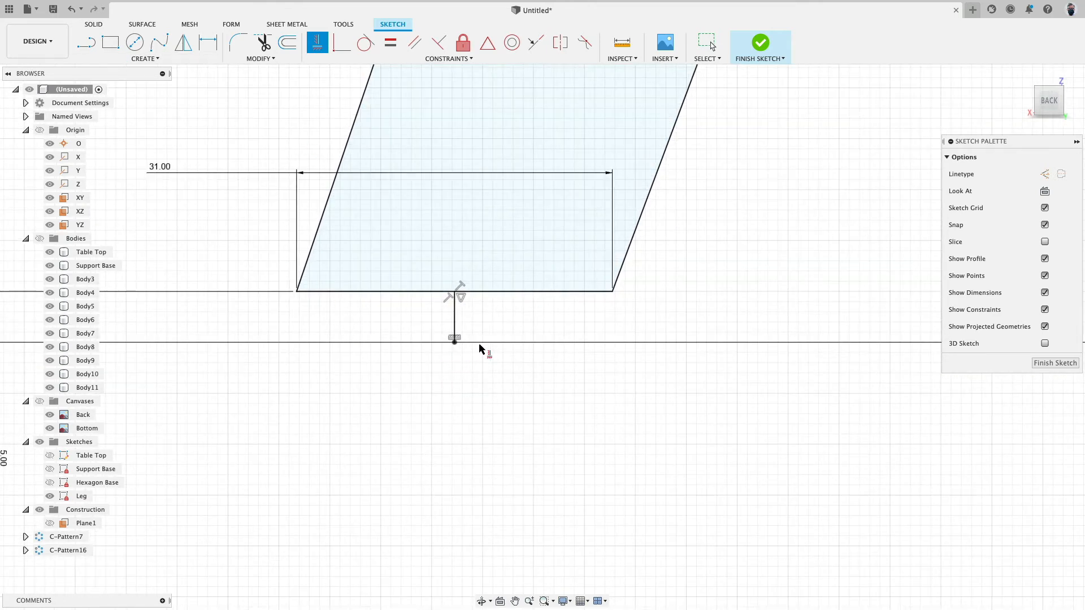
Try a fit point spline between two points on the foot's bottom edge through the vertical line's lower endpoint, and delete it.
left_click(147, 58)
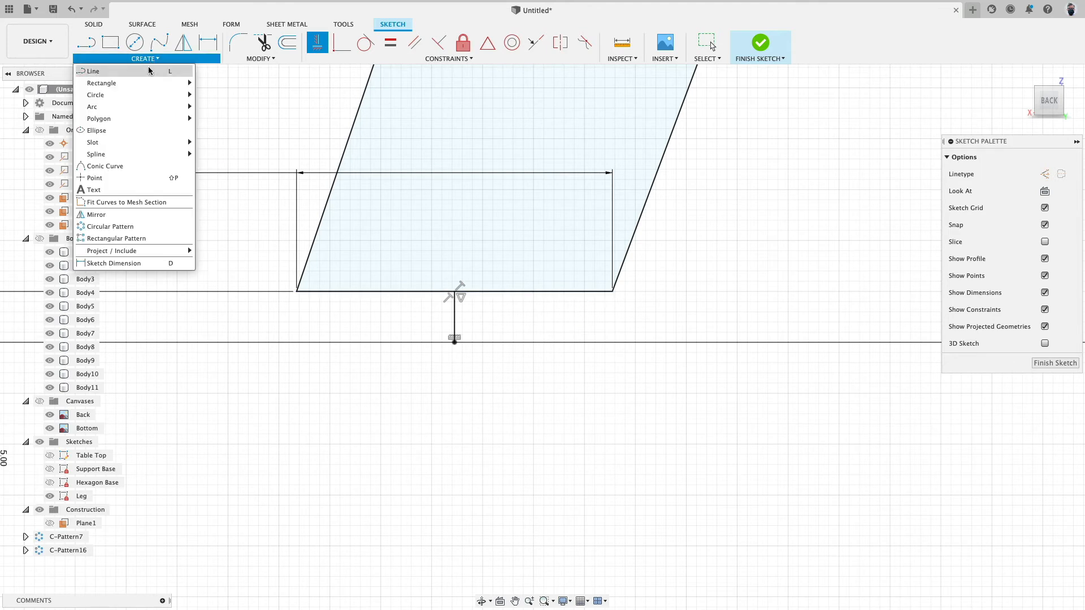
mouse_move(136, 95)
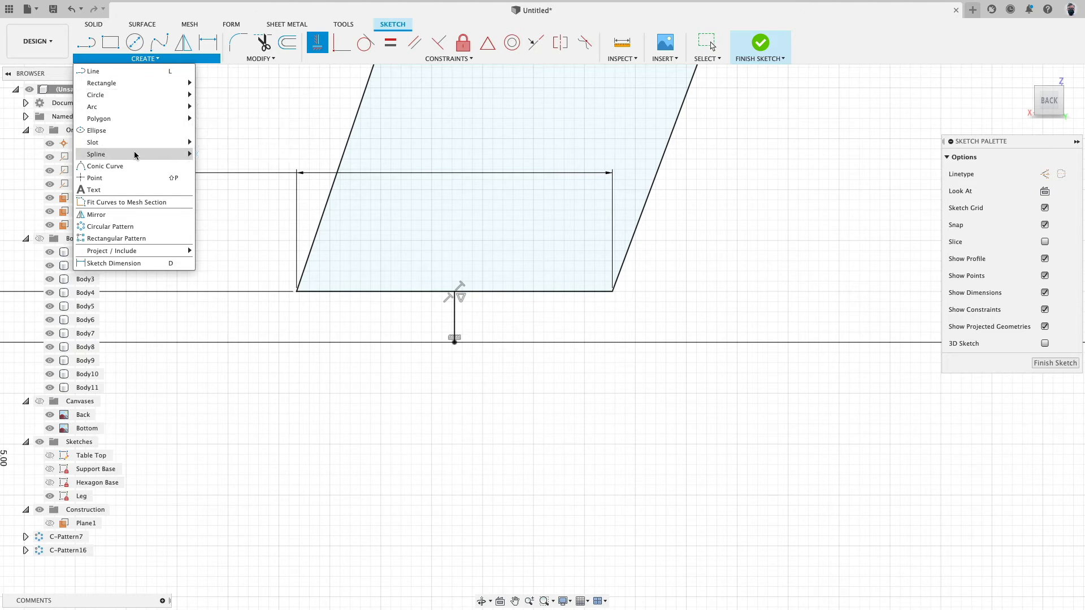
mouse_move(136, 155)
left_click(209, 155)
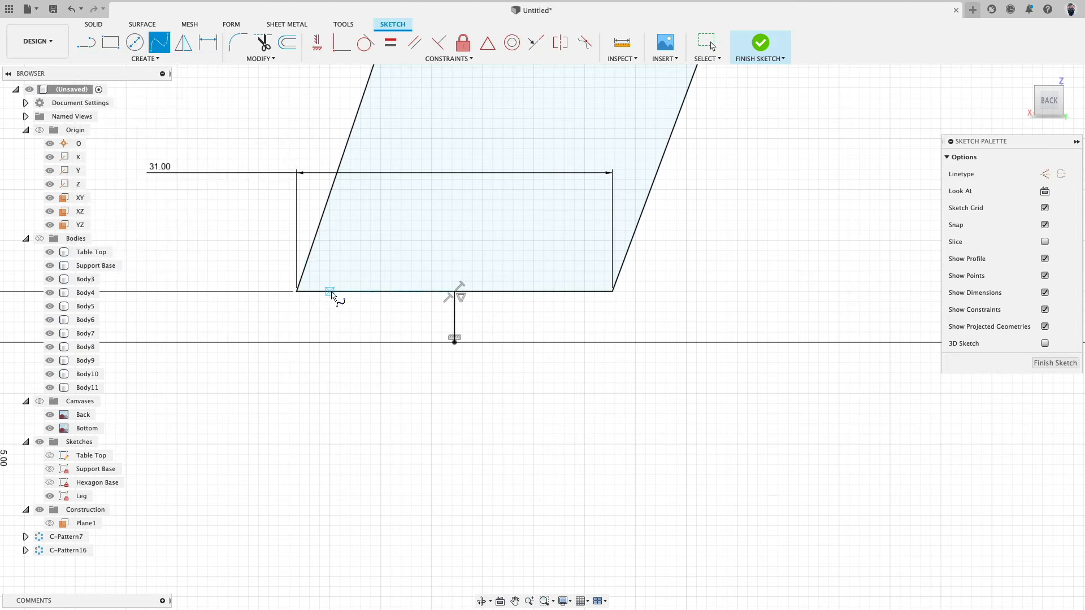
left_click(454, 342)
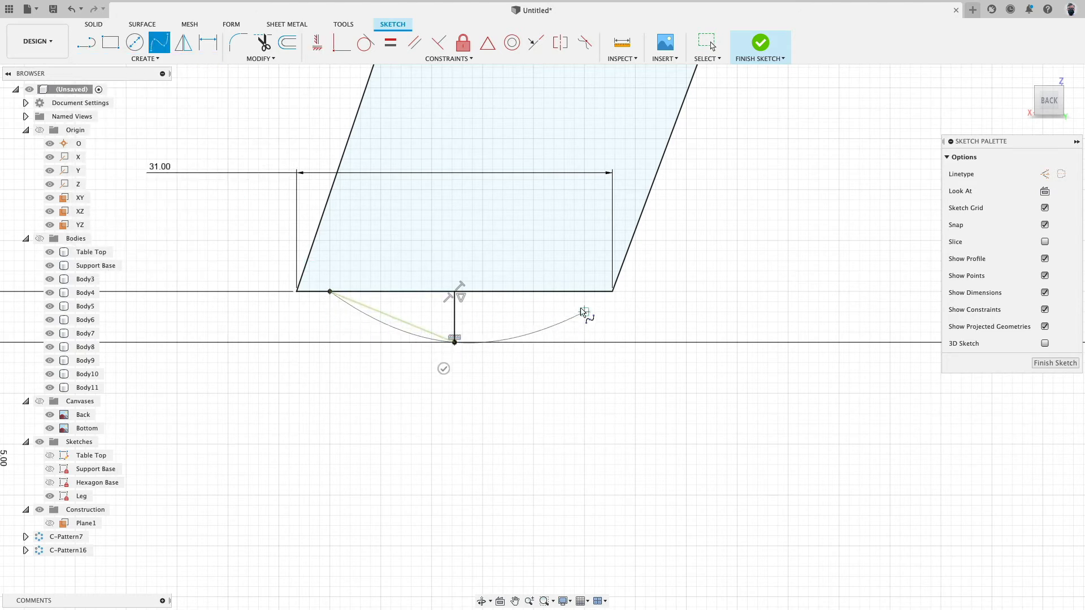
left_click(585, 292)
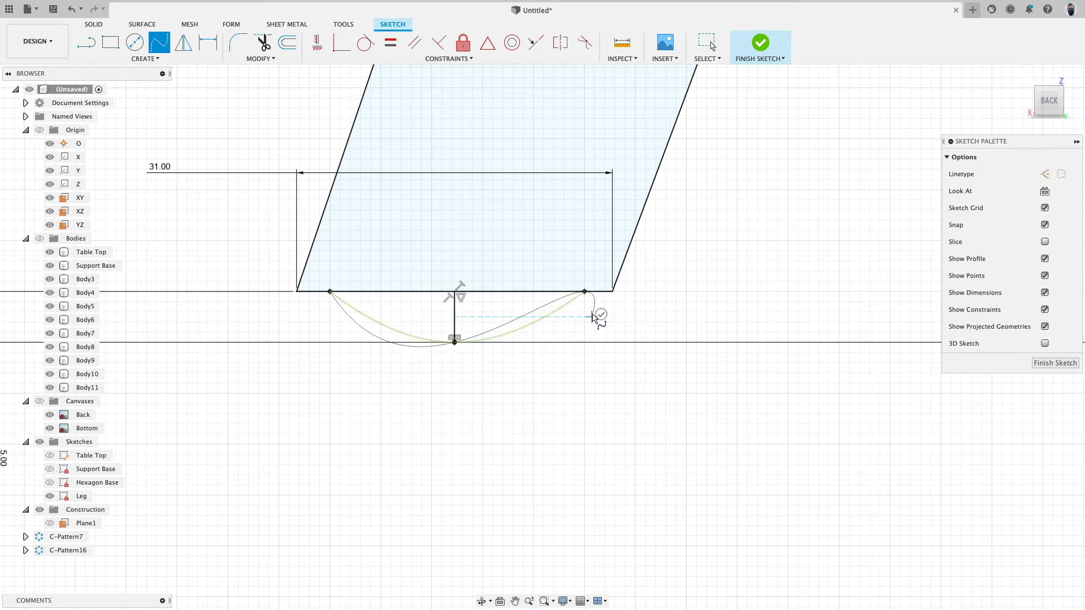
key("Return")
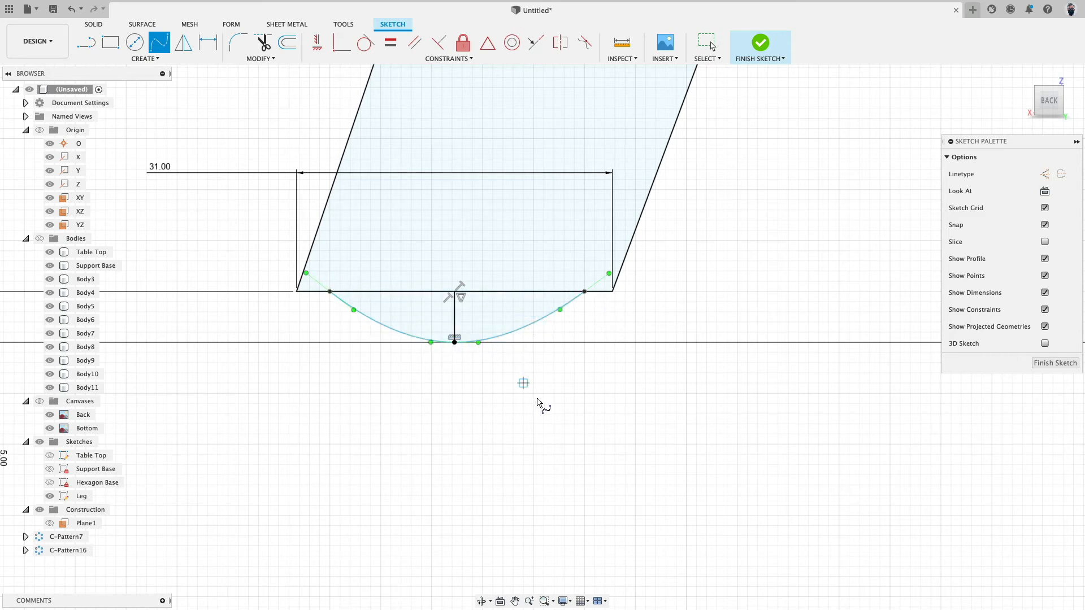
key("Escape")
left_click(536, 322)
key("Delete")
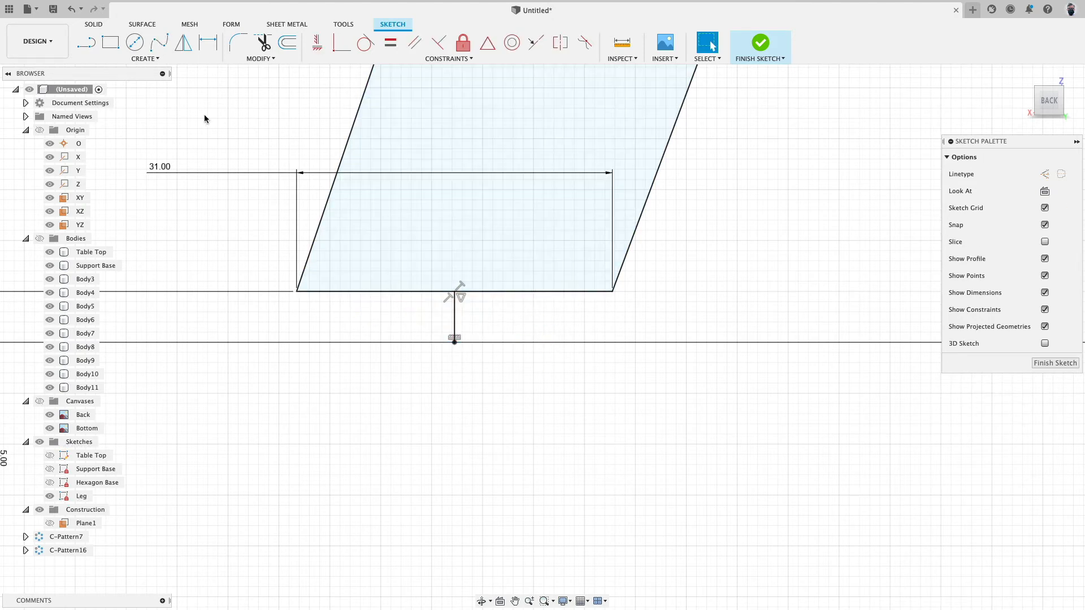
Try a control point spline between two points on the foot's bottom edge, using the vertical line's lower endpoint as control point, and delete it.
left_click(154, 59)
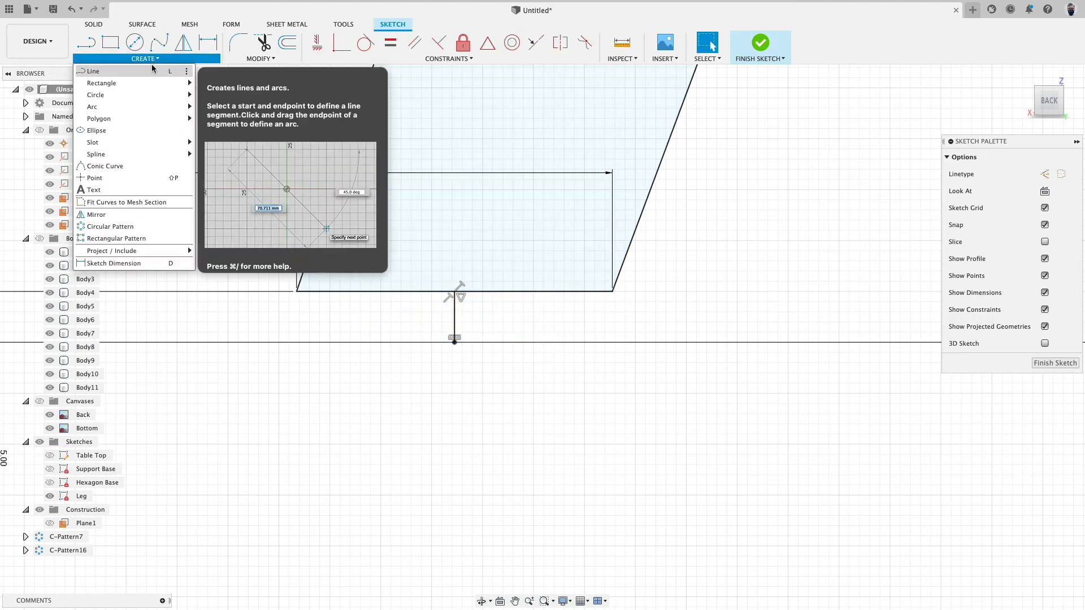
mouse_move(131, 156)
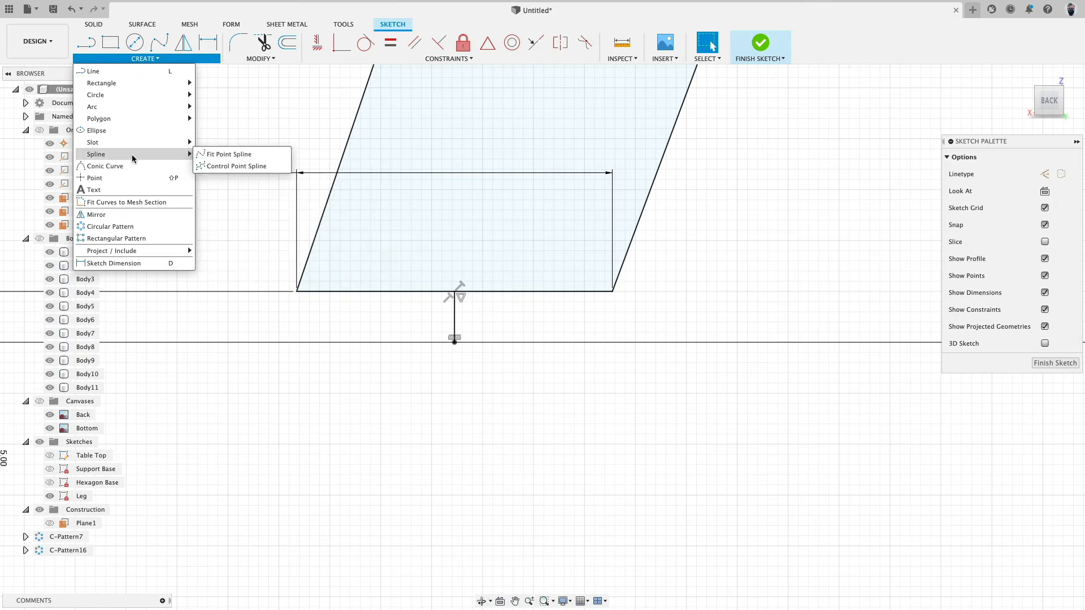
left_click(240, 165)
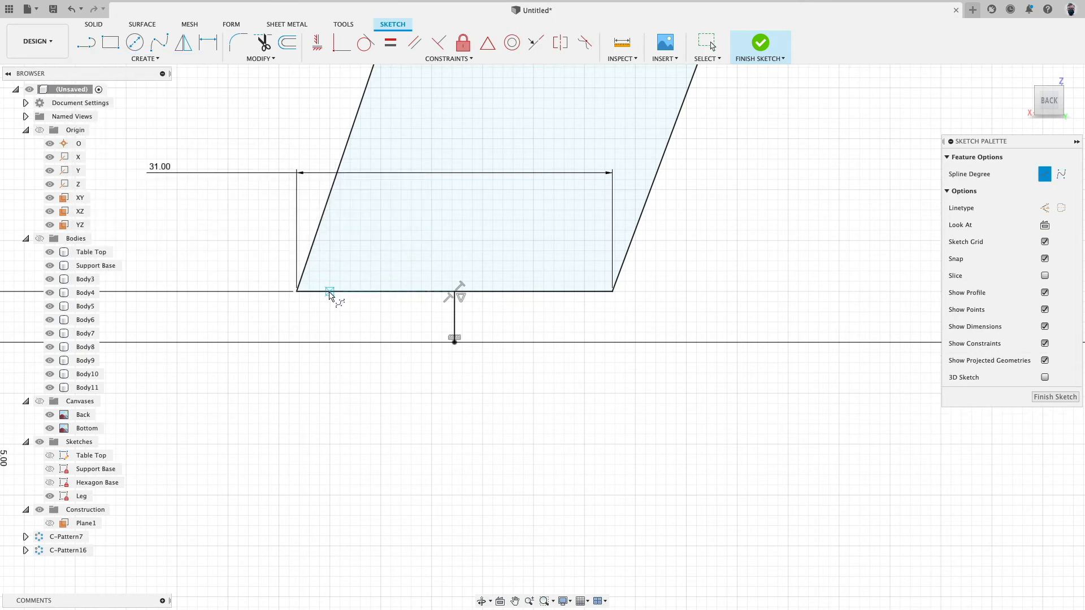
left_click(330, 292)
left_click(455, 341)
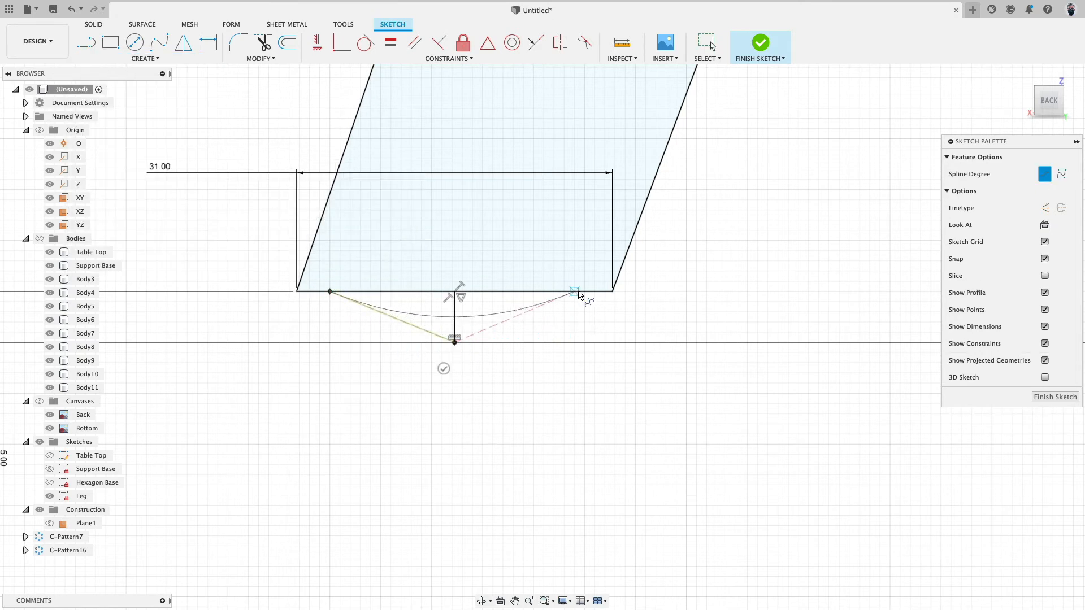
left_click(575, 292)
left_click(584, 315)
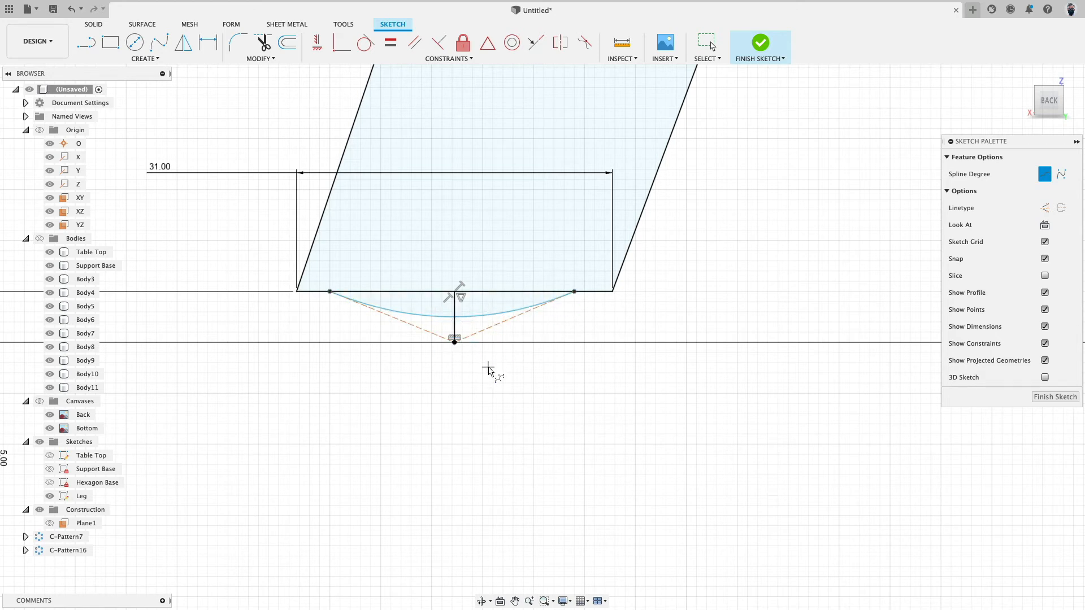
key("Escape")
left_click(477, 317)
key("Delete")
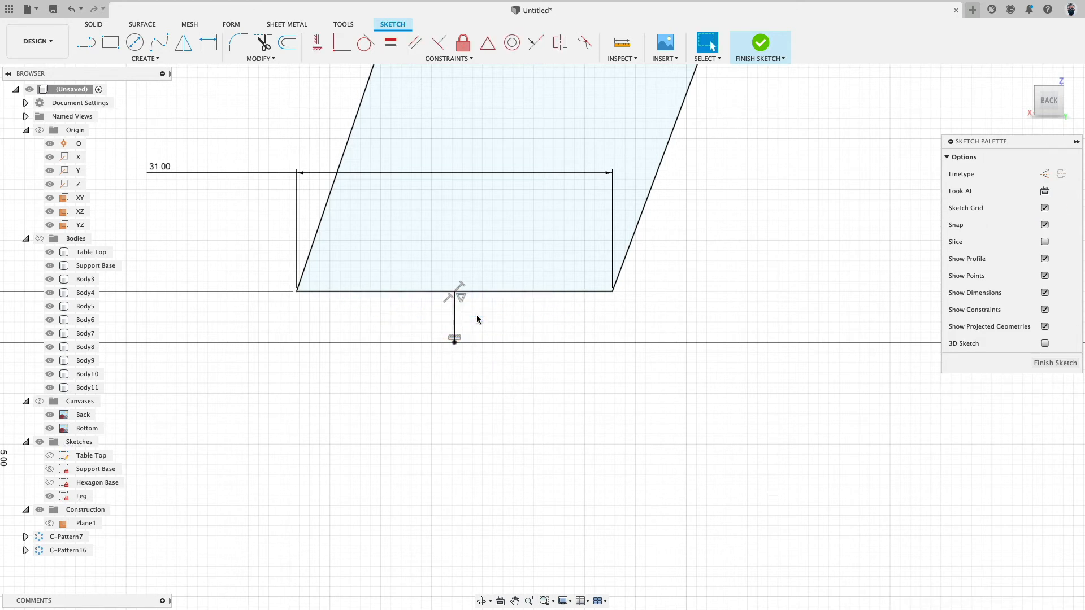
Sketch a three-point arc between two points about 21 mm apart on the foot's bottom edge, through the vertical line's lower endpoint.
left_click(148, 59)
mouse_move(140, 97)
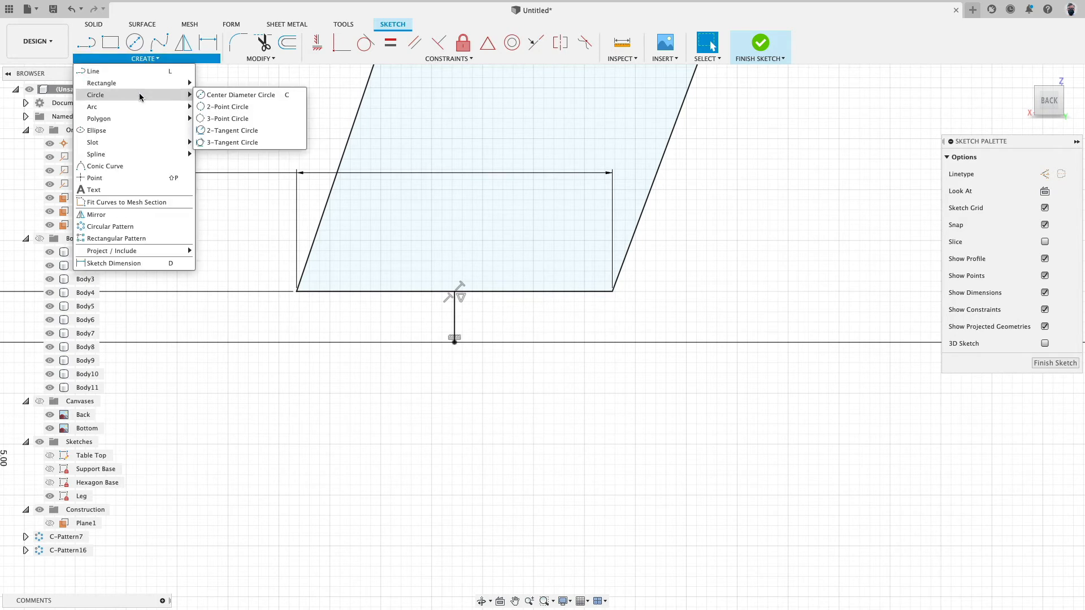
left_click(220, 107)
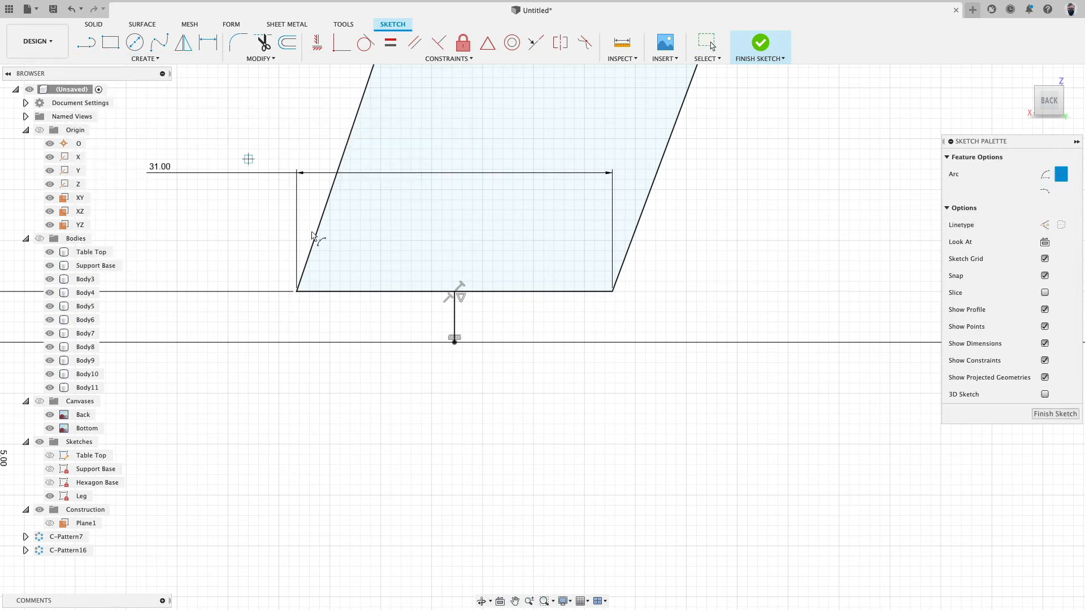
left_click(349, 292)
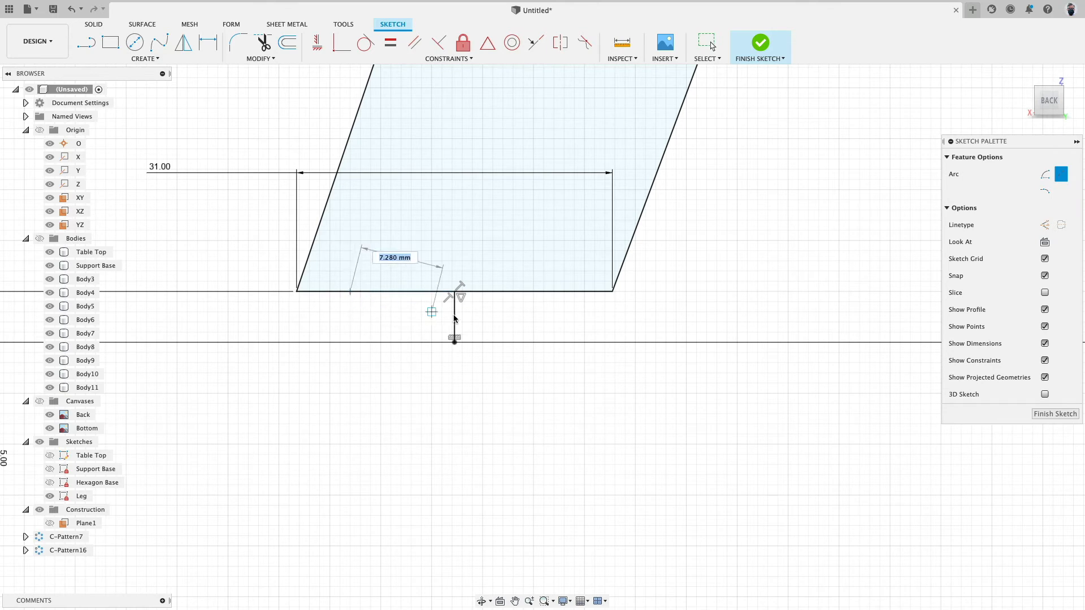
left_click(564, 291)
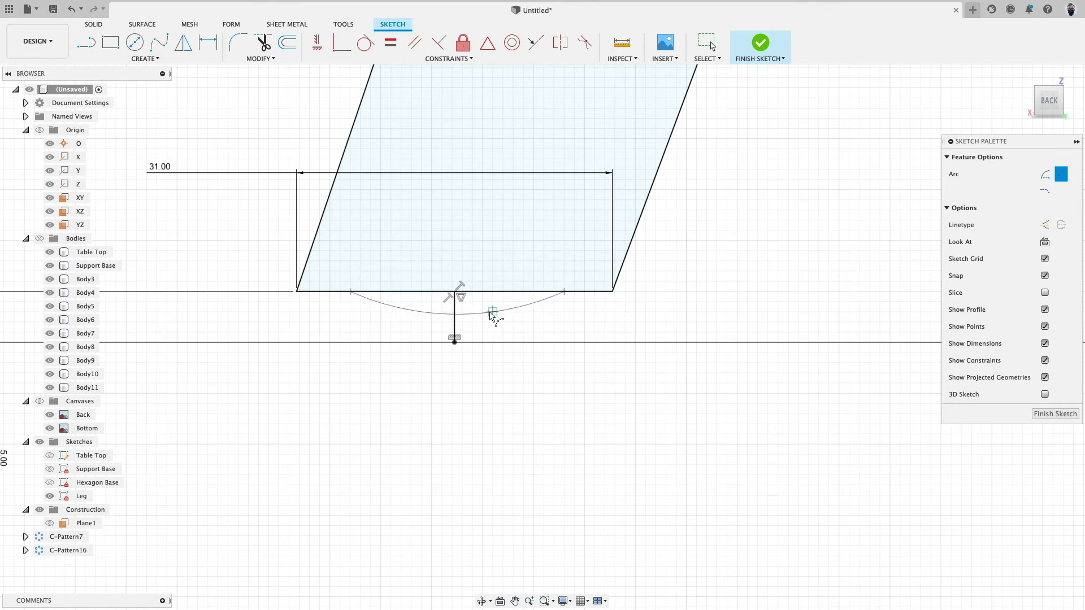
left_click(456, 342)
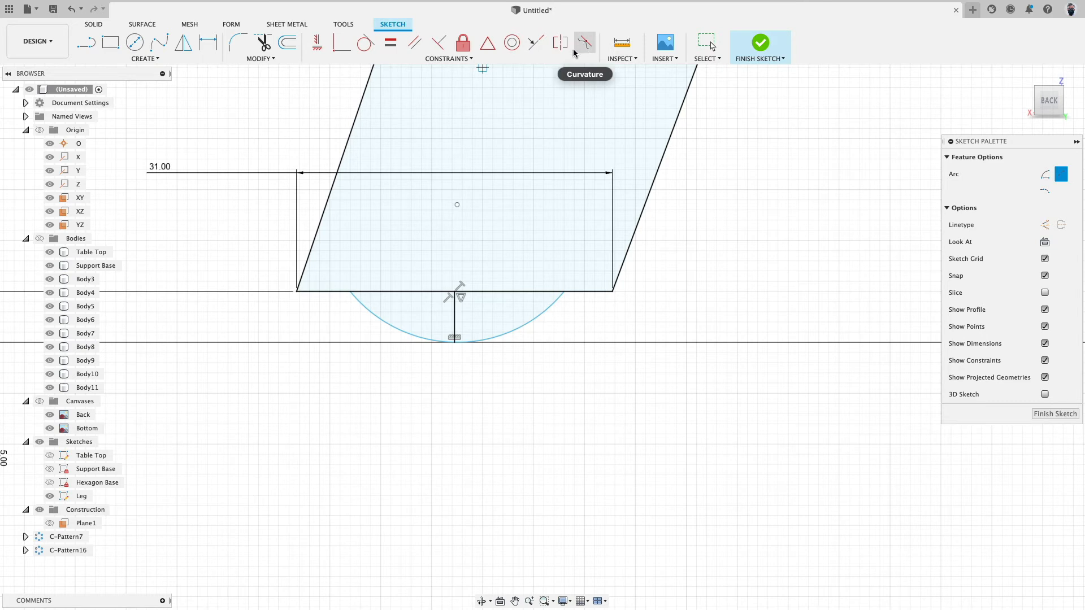
key("Escape")
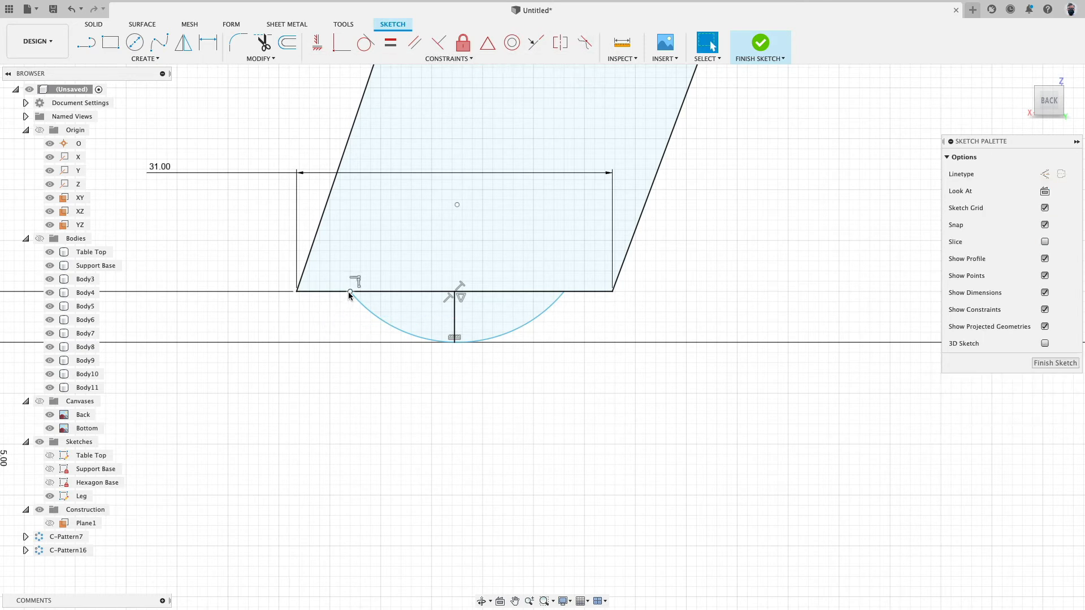
Try a Symmetry constraint between the arc's two endpoints about the short vertical line, and delete it.
left_click(349, 291)
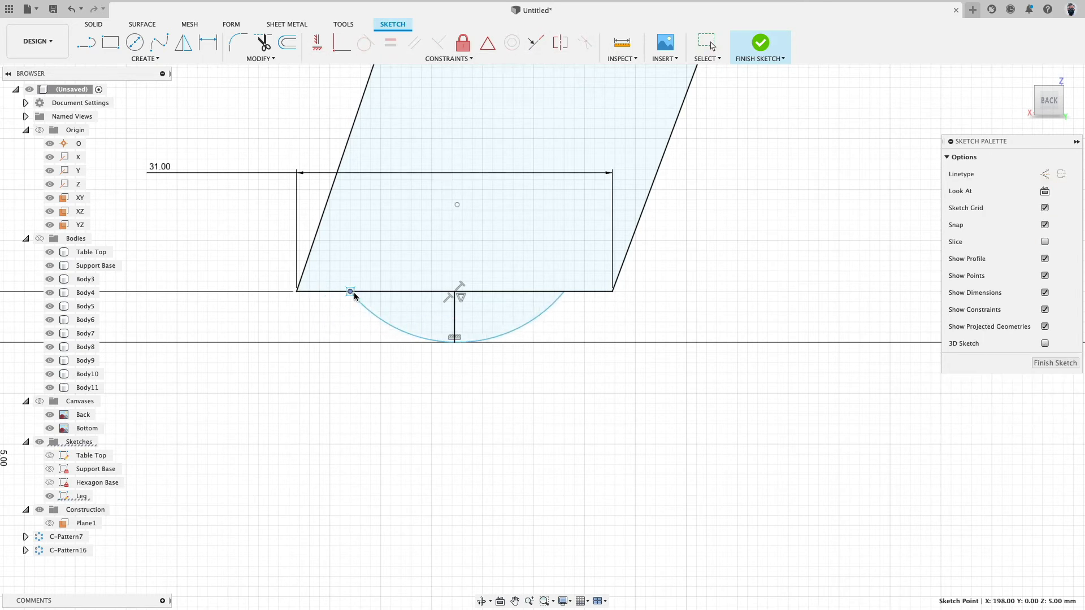
mouse_move(354, 293)
left_mouse_down()
mouse_move(332, 291)
mouse_move(351, 293)
left_mouse_up()
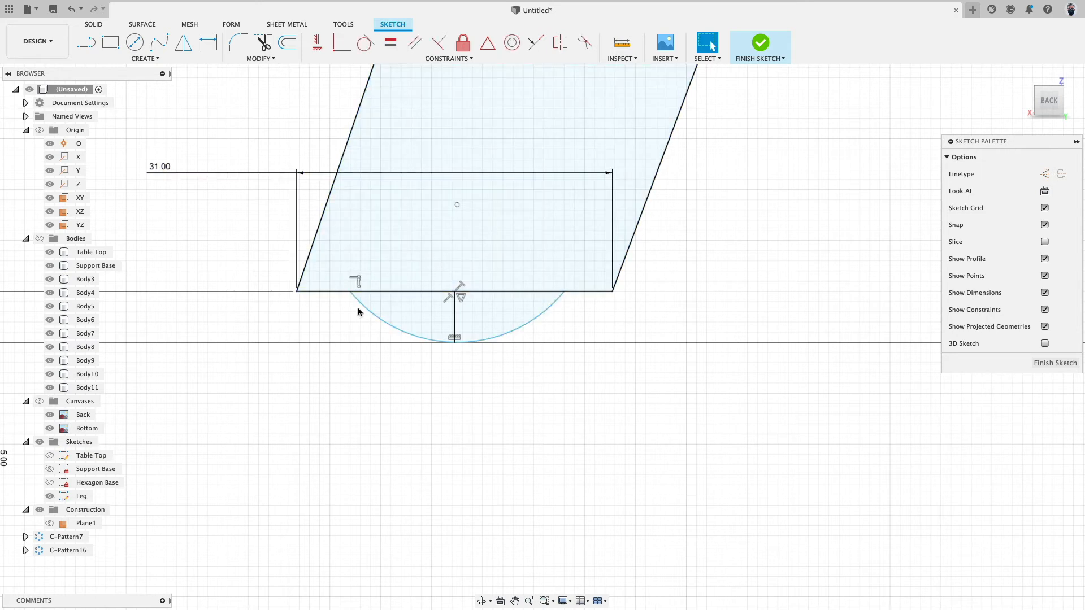
left_click(554, 291)
left_click(456, 308)
left_click(560, 43)
left_click(564, 293)
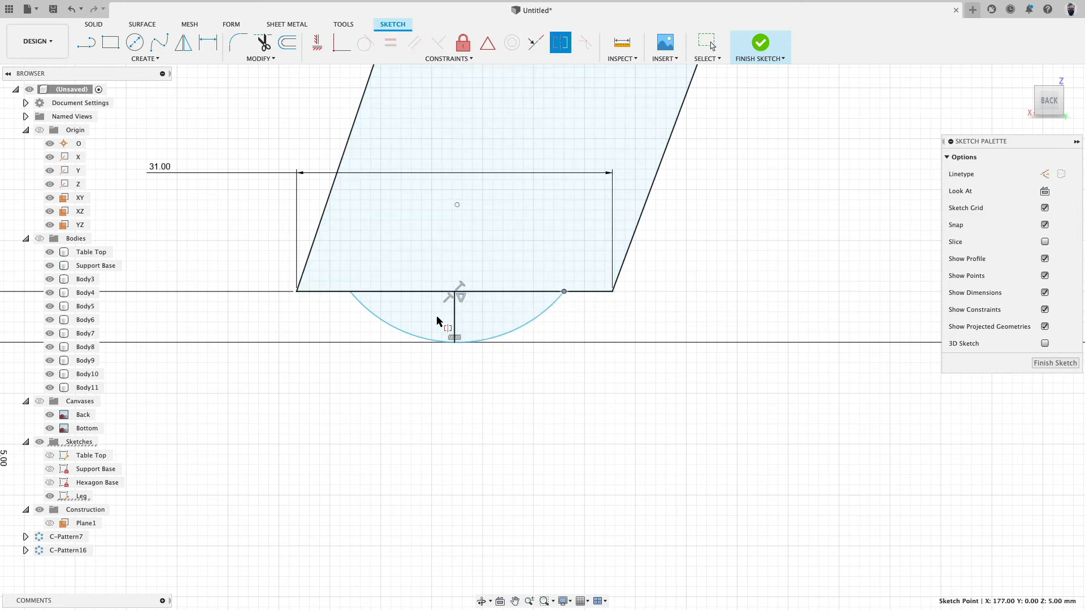
left_click(350, 292)
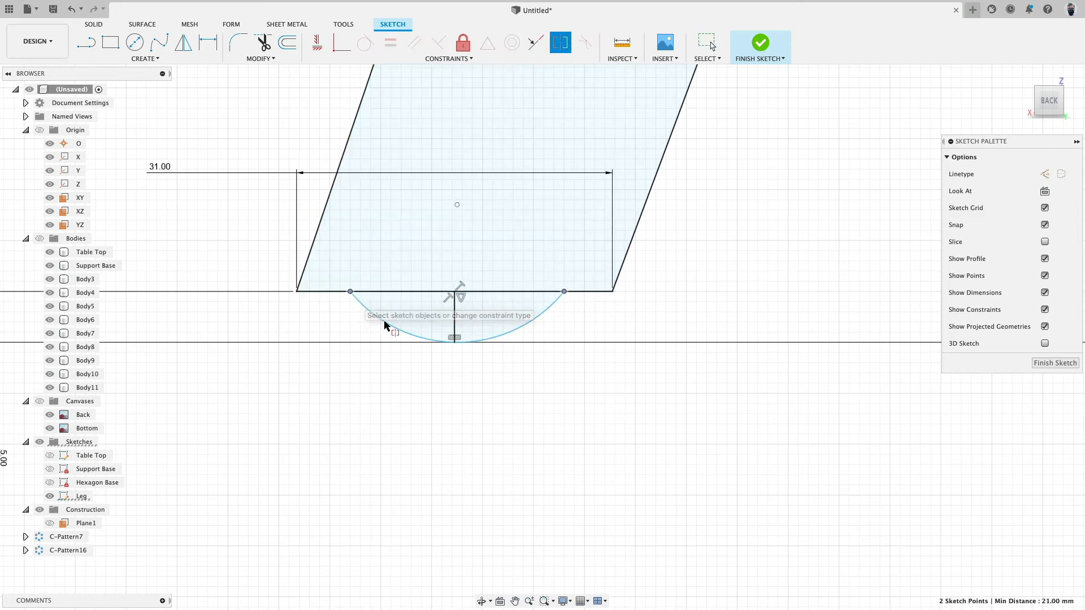
left_click(454, 320)
key("Escape")
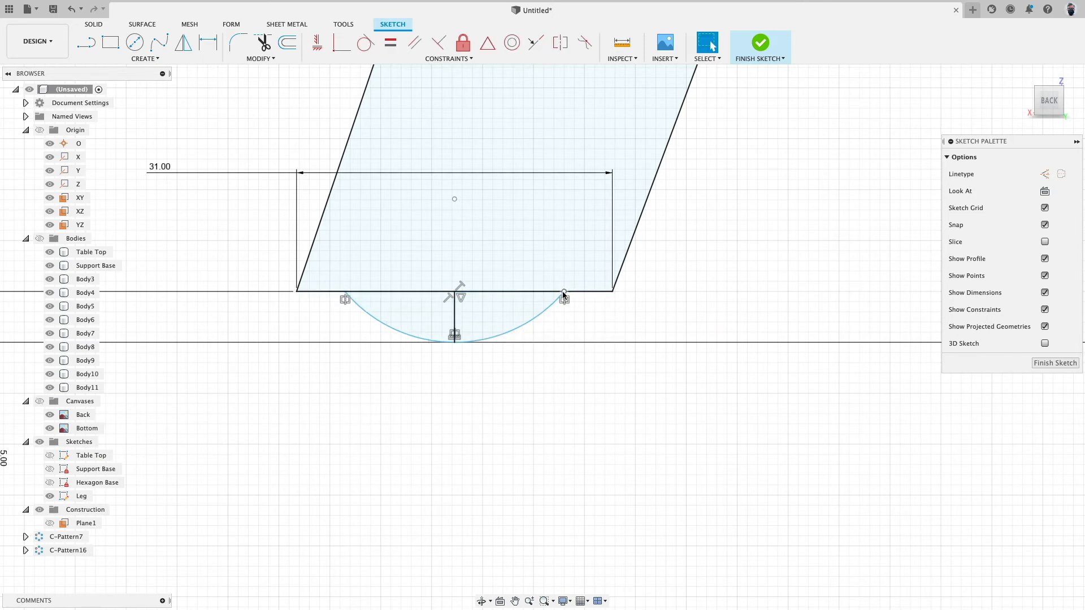
mouse_move(563, 293)
left_mouse_down()
mouse_move(533, 293)
mouse_move(564, 293)
mouse_move(556, 300)
left_mouse_up()
left_click(565, 299)
key("Delete")
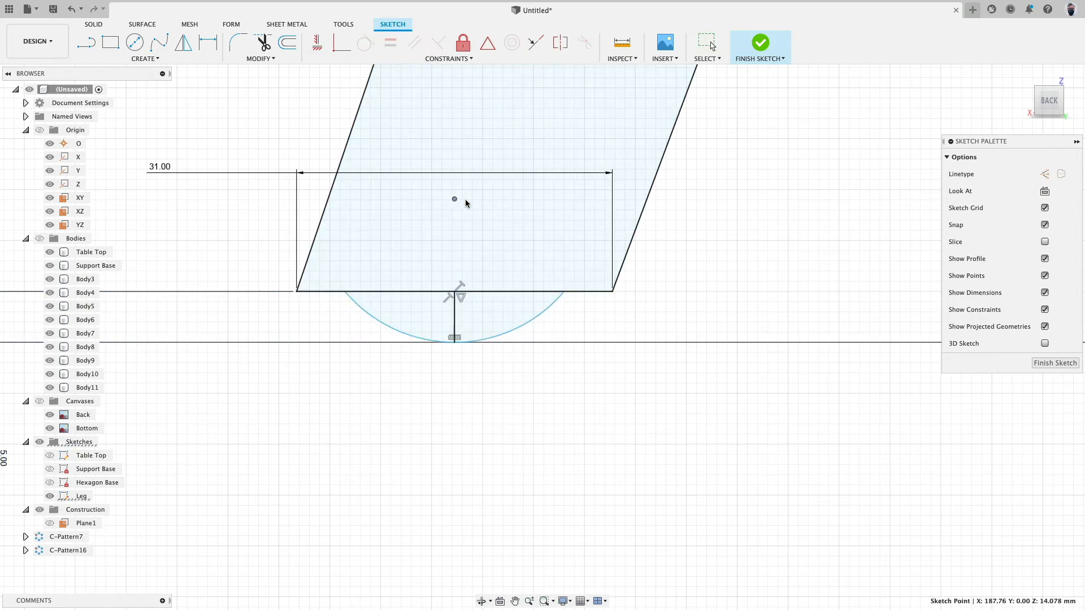
Widen the arc from one endpoint and align its center point vertically with the midpoint of the foot's bottom edge using a Horizontal/Vertical constraint.
left_click(454, 200)
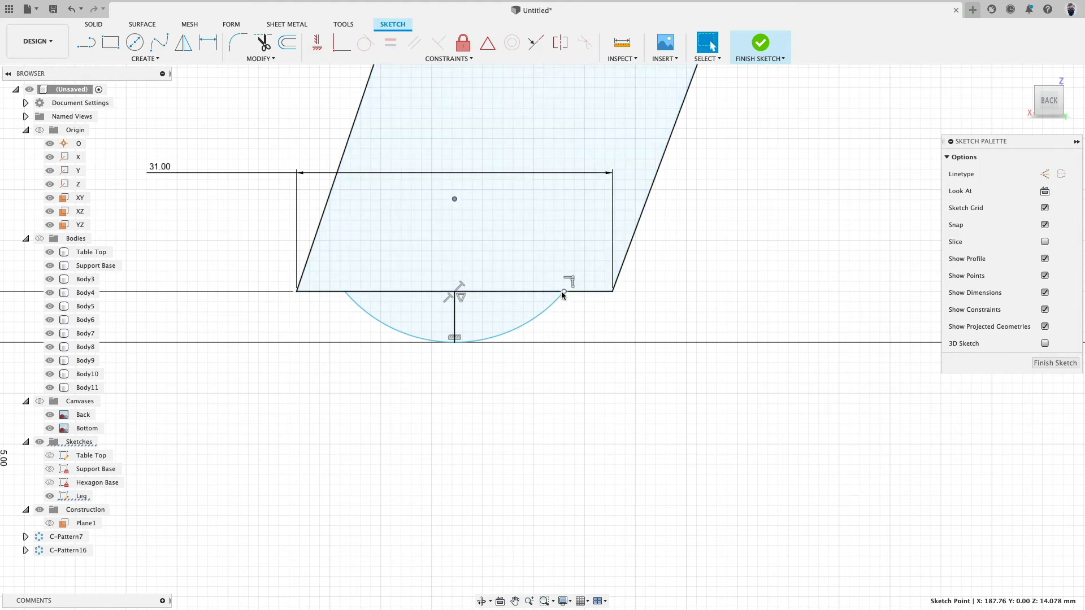
left_click_drag(564, 293, 582, 292)
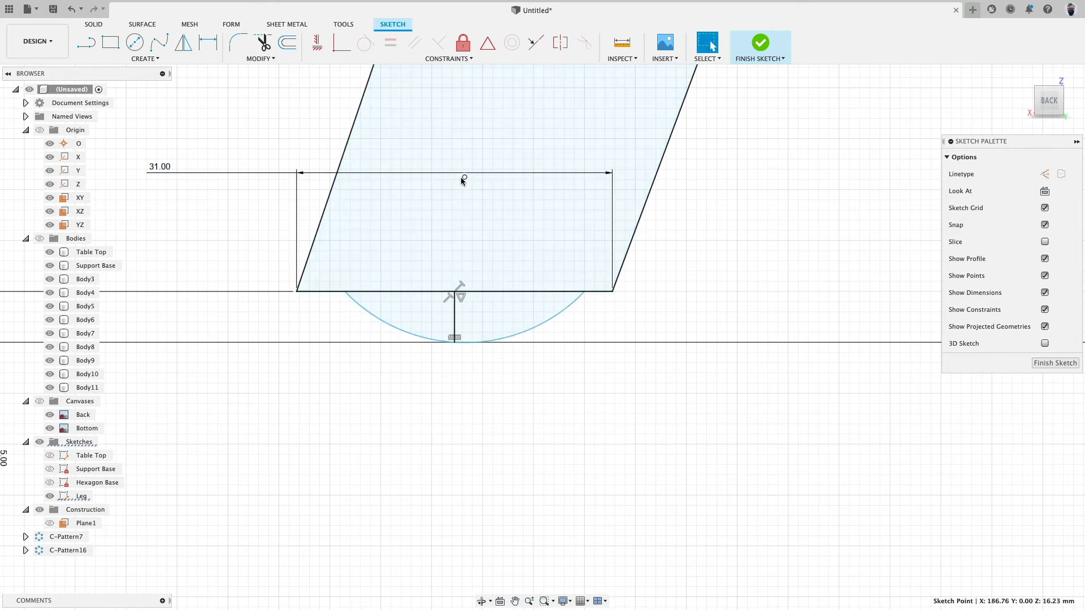
left_click(317, 43)
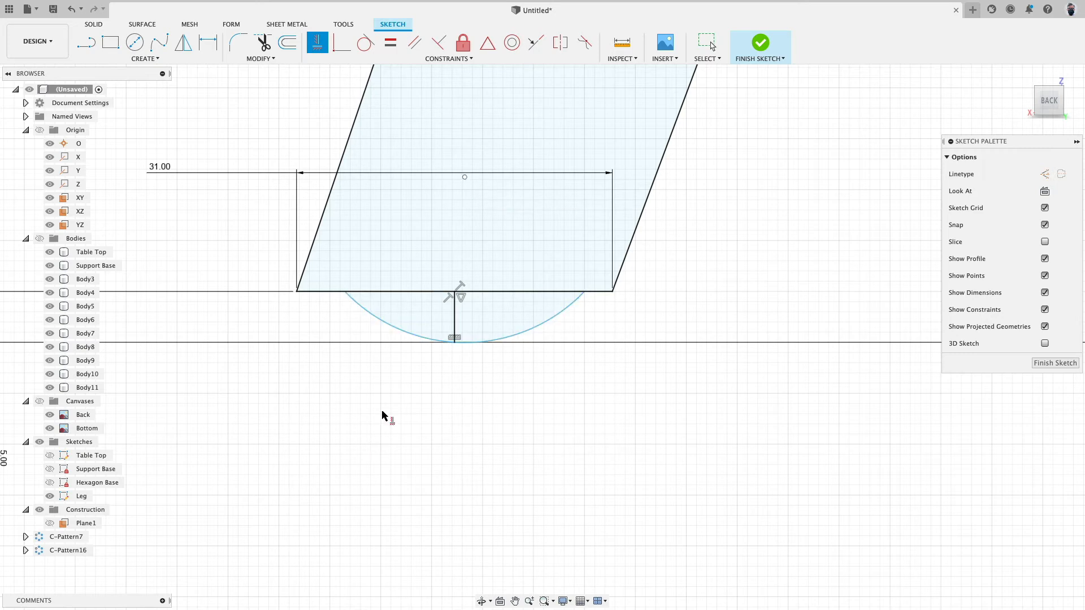
key("Escape")
left_click(423, 341)
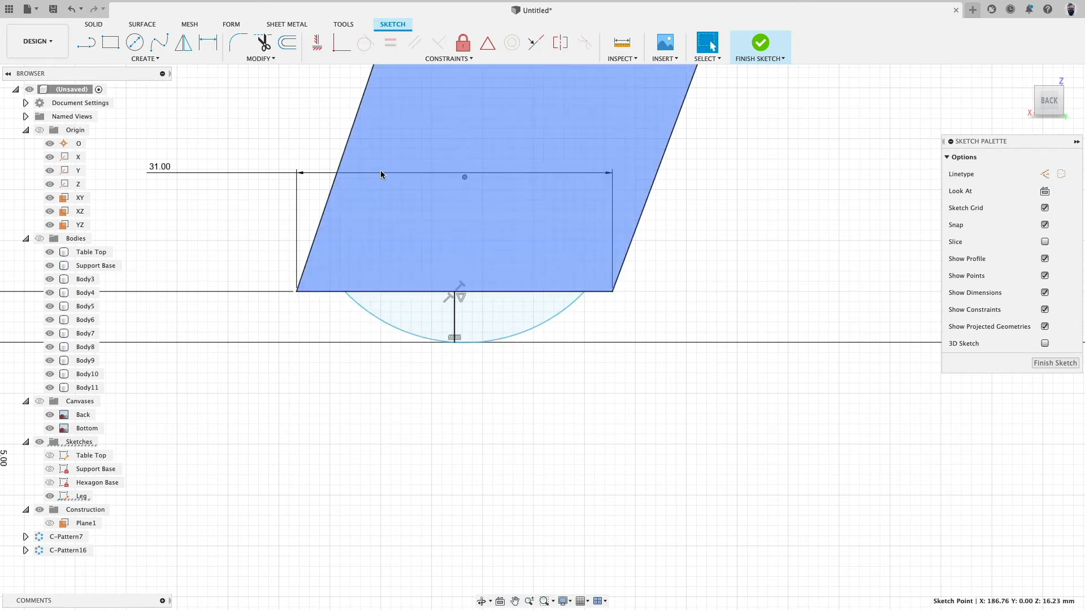
left_click(464, 179)
left_click(466, 185)
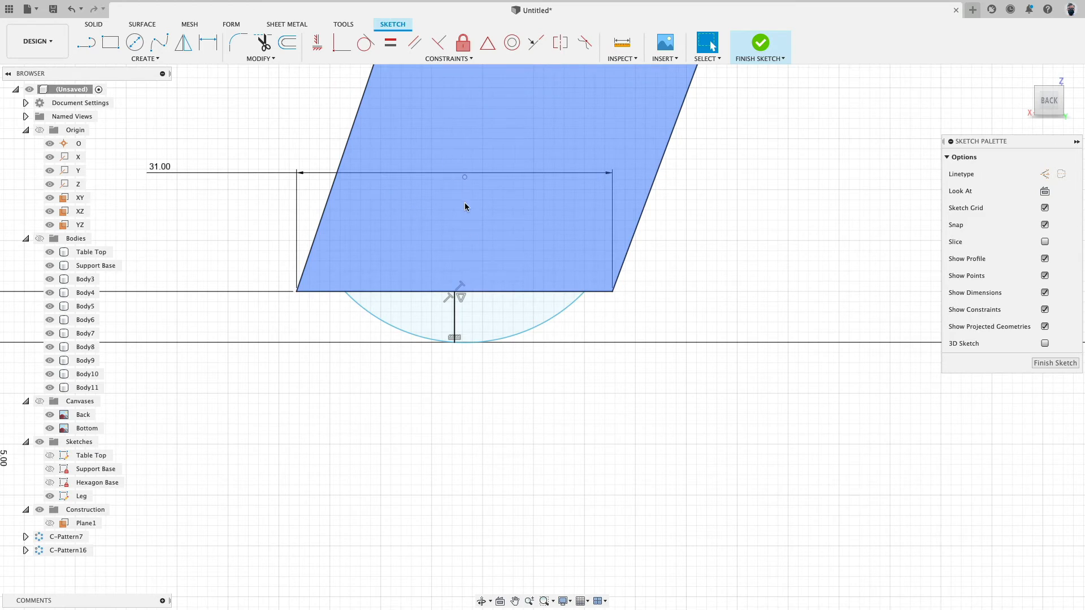
left_click(464, 177)
right_click(464, 178)
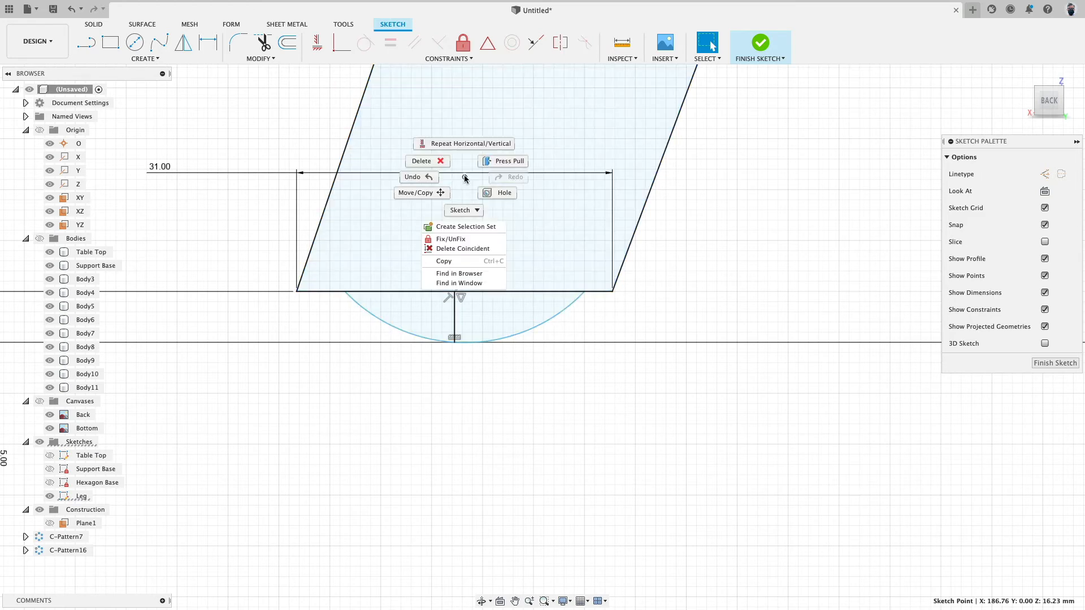
left_click(464, 175)
left_click(465, 178)
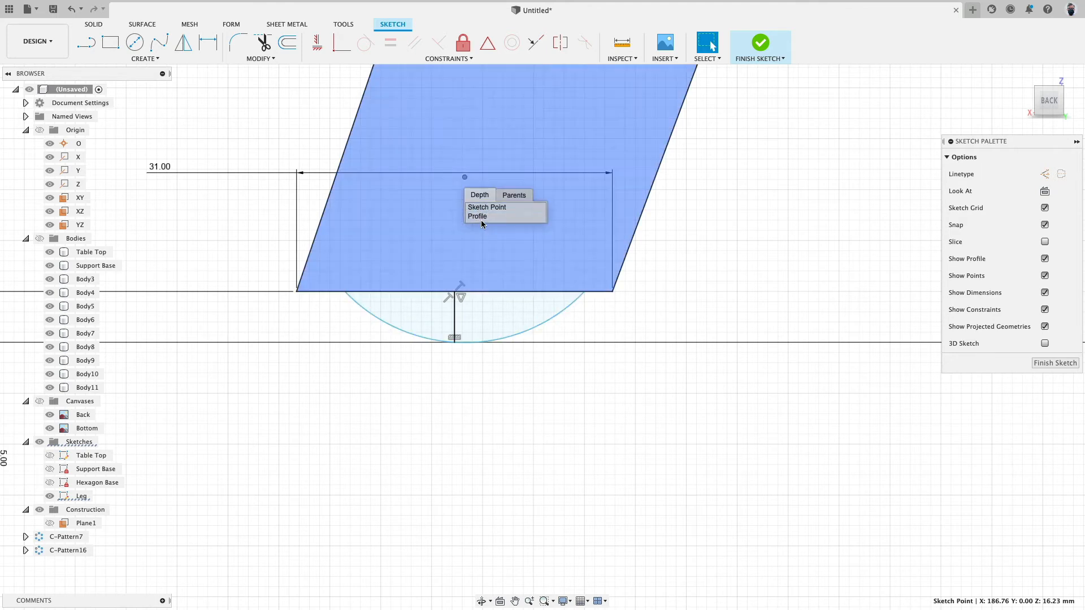
left_click(482, 220)
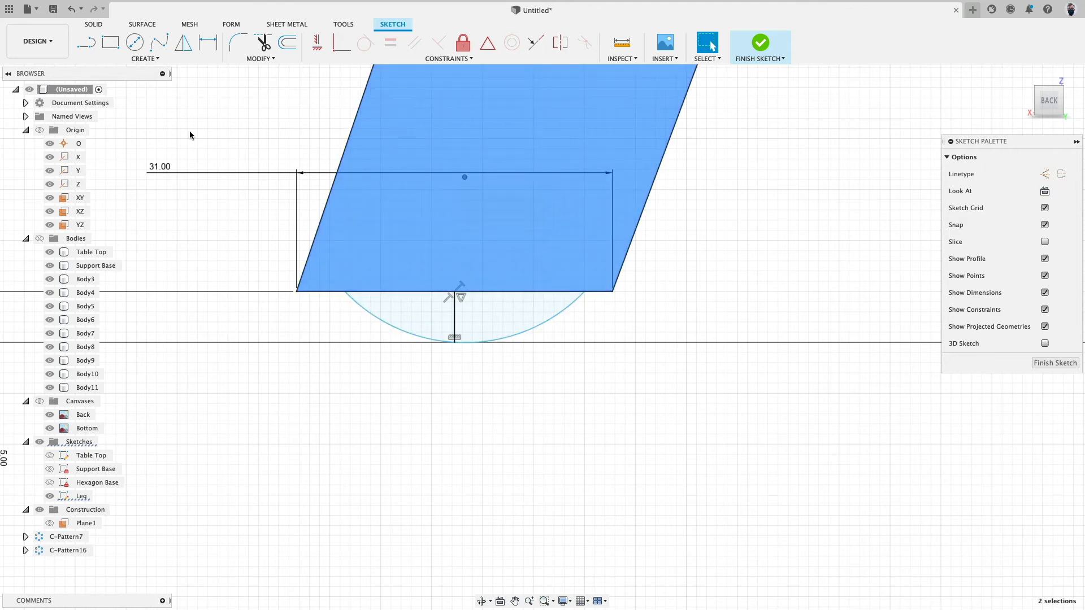
left_click(318, 45)
left_click(455, 294)
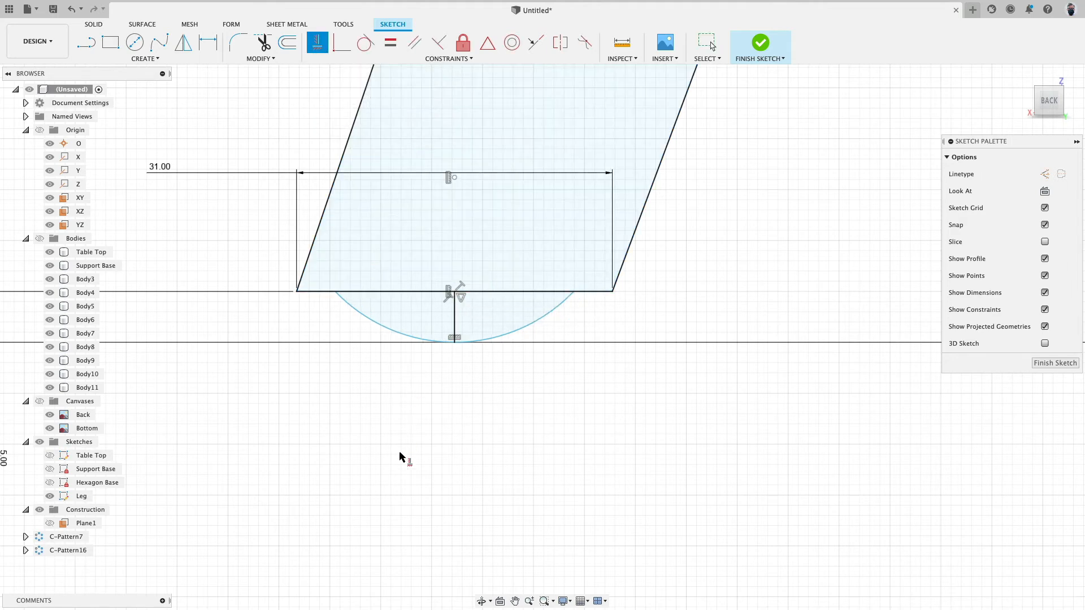
left_click(462, 178)
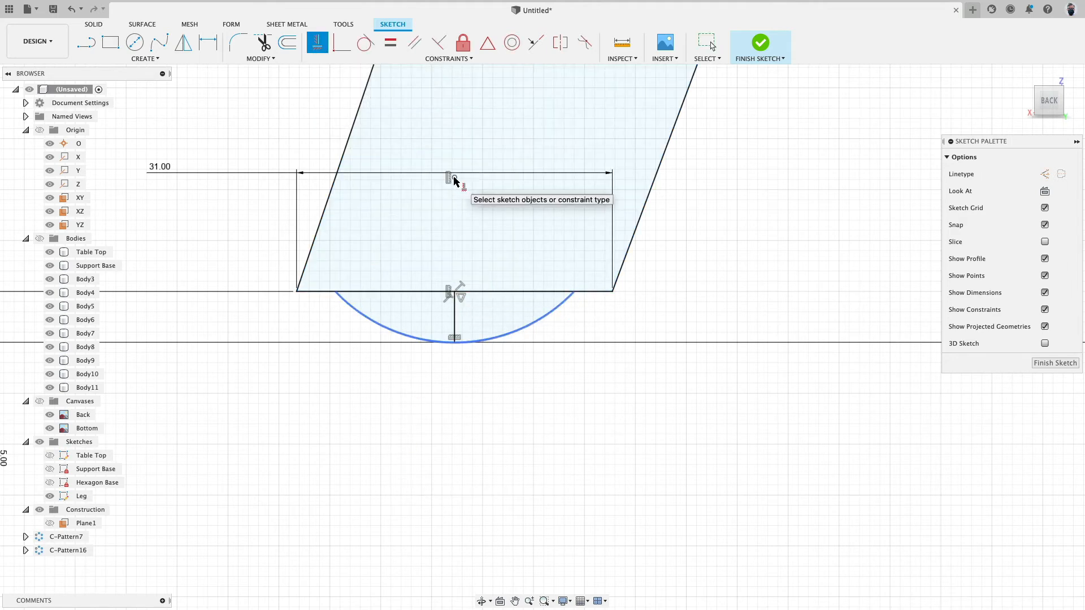
key("Escape")
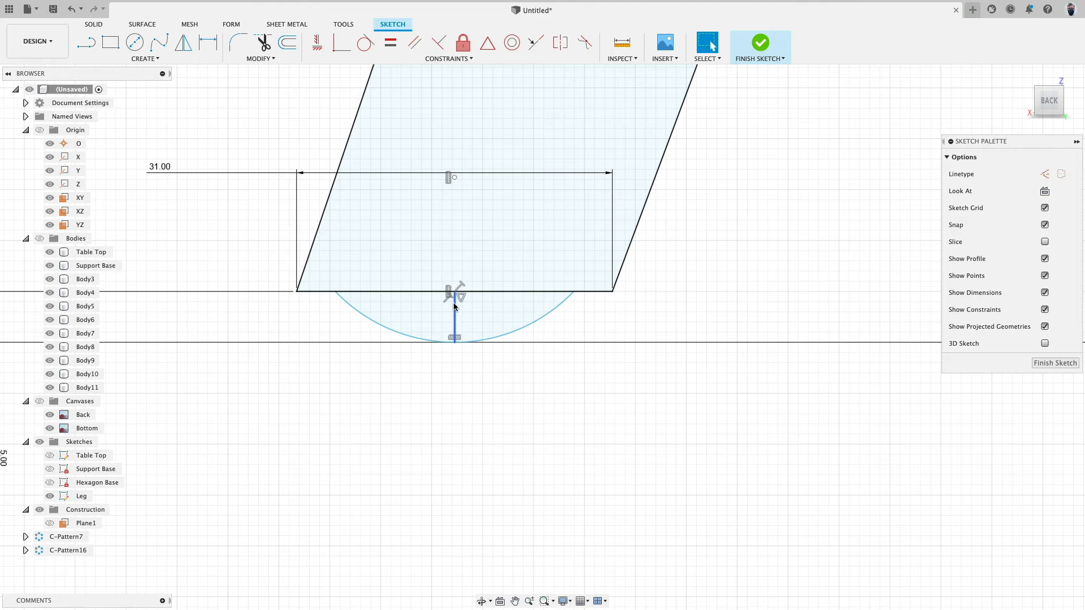
Narrow the arc to about 20 mm wide and delete the vertical constraint on its center point.
left_click(580, 296)
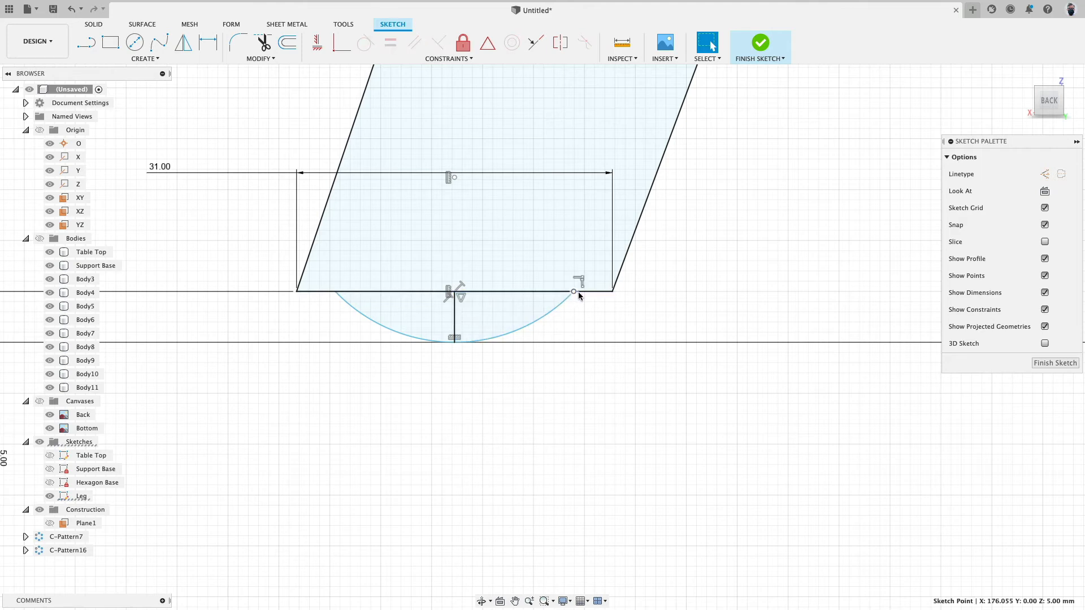
mouse_move(572, 293)
left_mouse_down()
mouse_move(583, 293)
mouse_move(497, 292)
mouse_move(574, 293)
mouse_move(554, 292)
left_mouse_up()
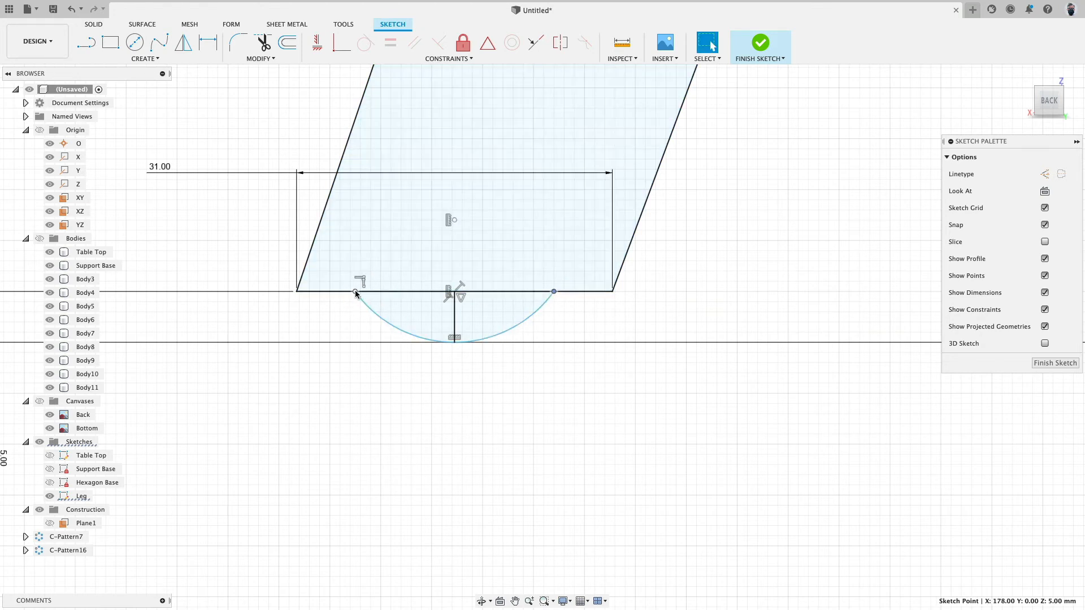
left_click(448, 221)
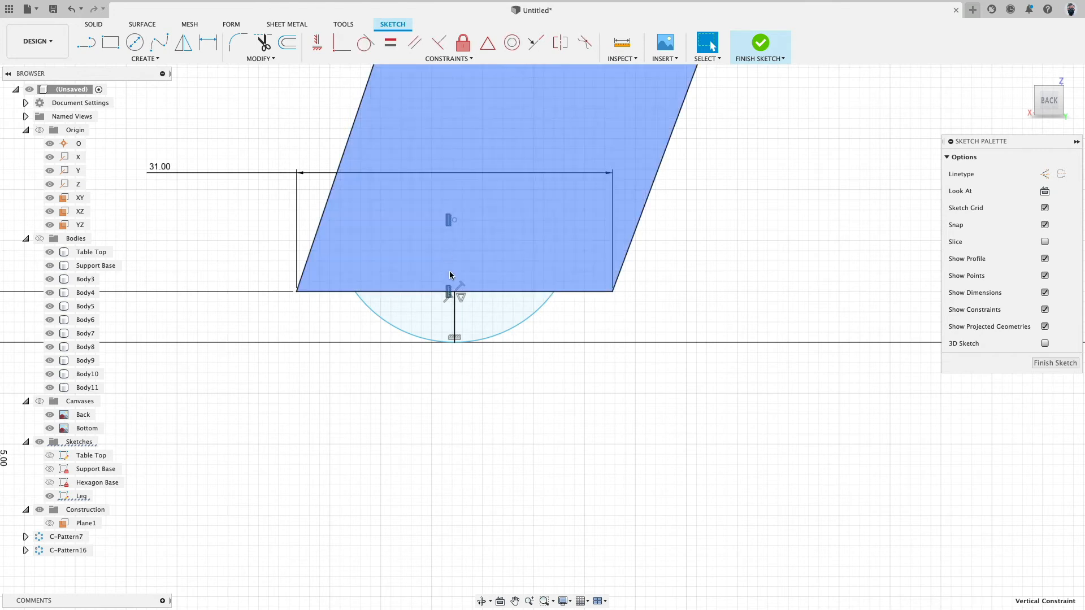
key("Delete")
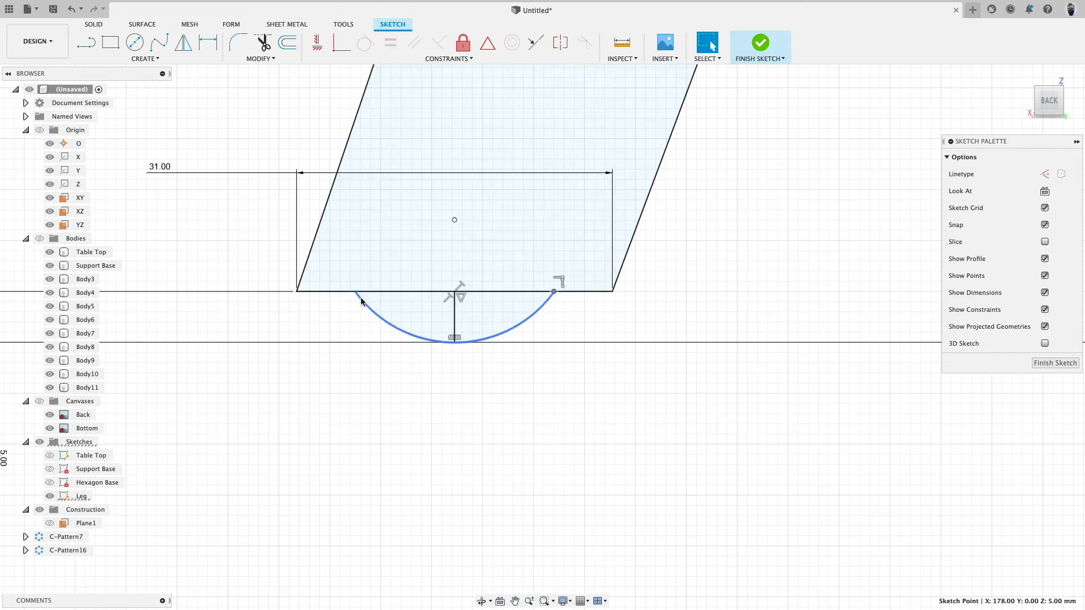
Make the arc's endpoints symmetric about the short vertical line and widen the arc to about 24 mm.
left_click(355, 291)
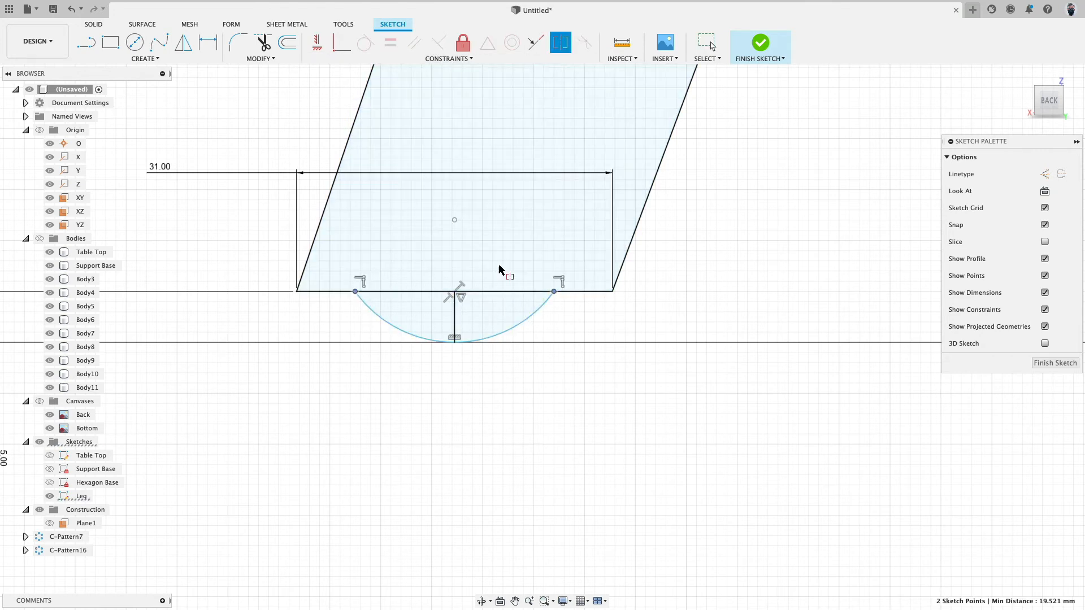
left_click(455, 315)
key("Escape")
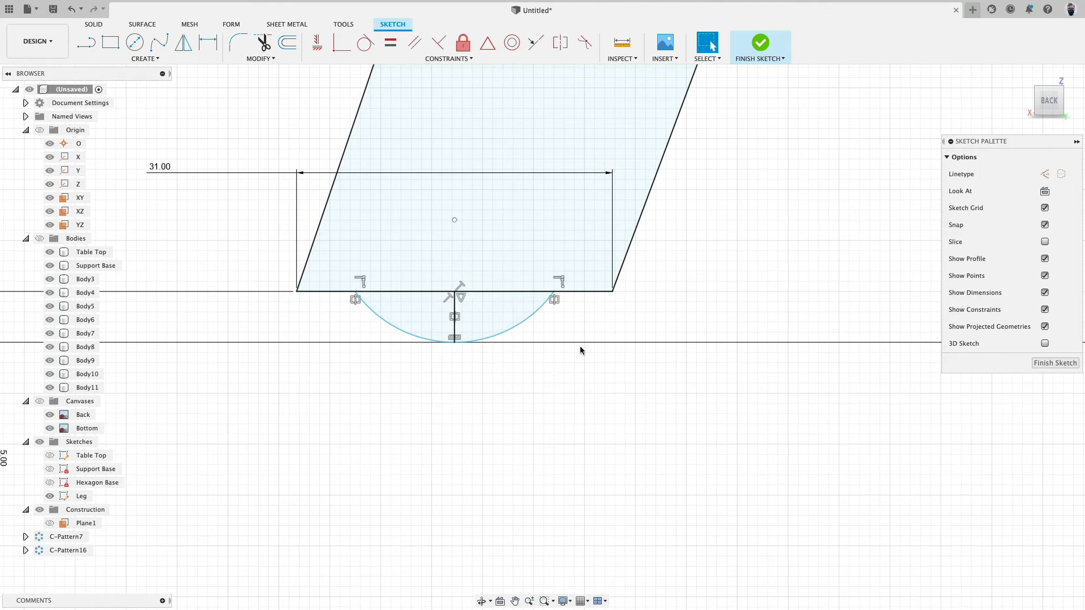
left_click_drag(555, 293, 574, 291)
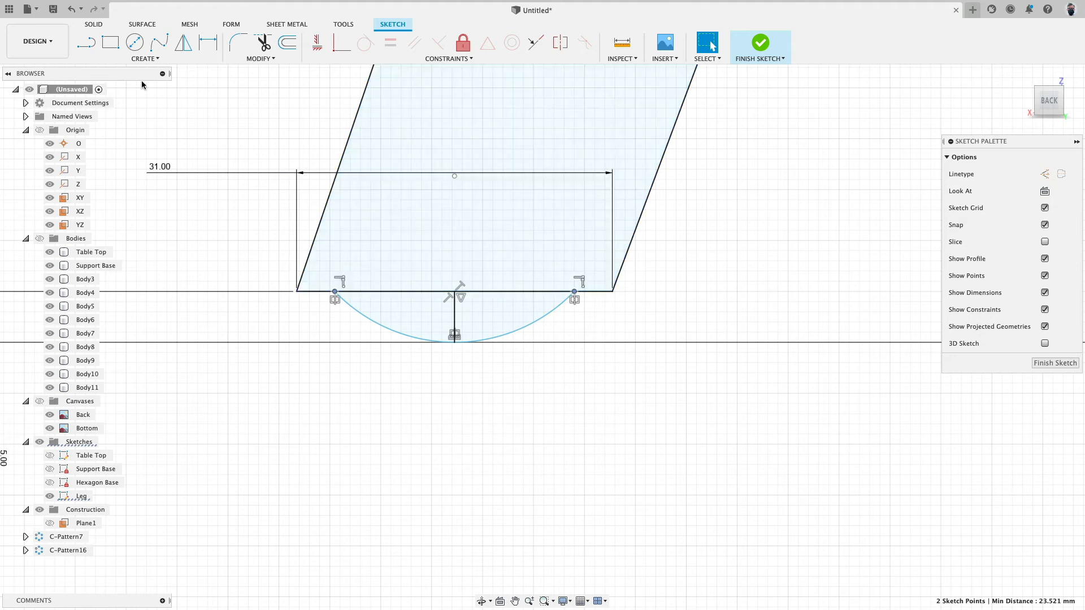
Dimension the distance between the arc's two endpoints as 25 mm.
left_click(142, 60)
left_click(107, 269)
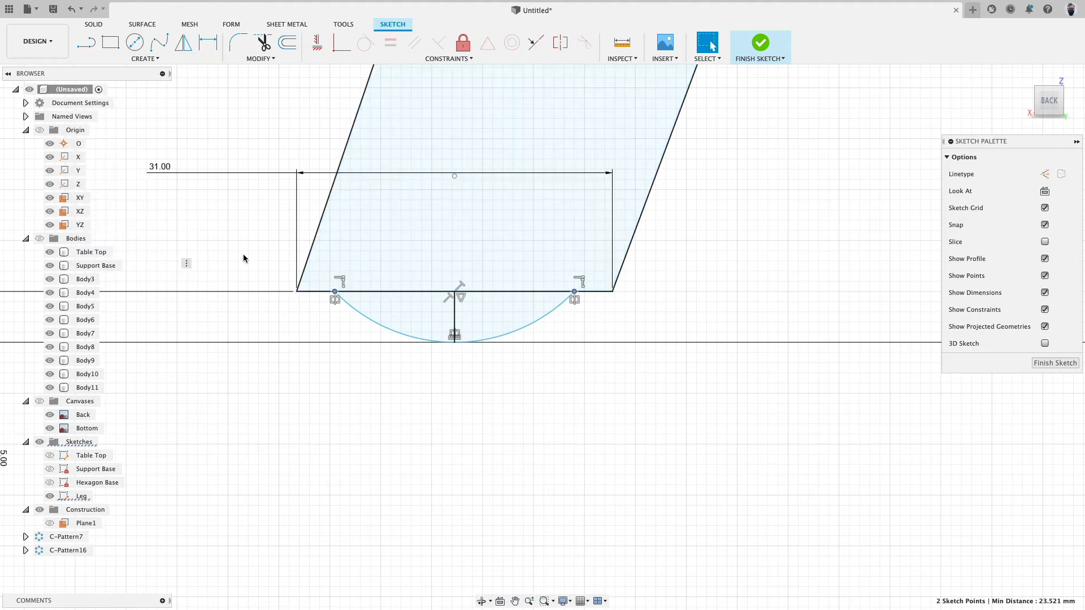
left_click(465, 235)
type("25")
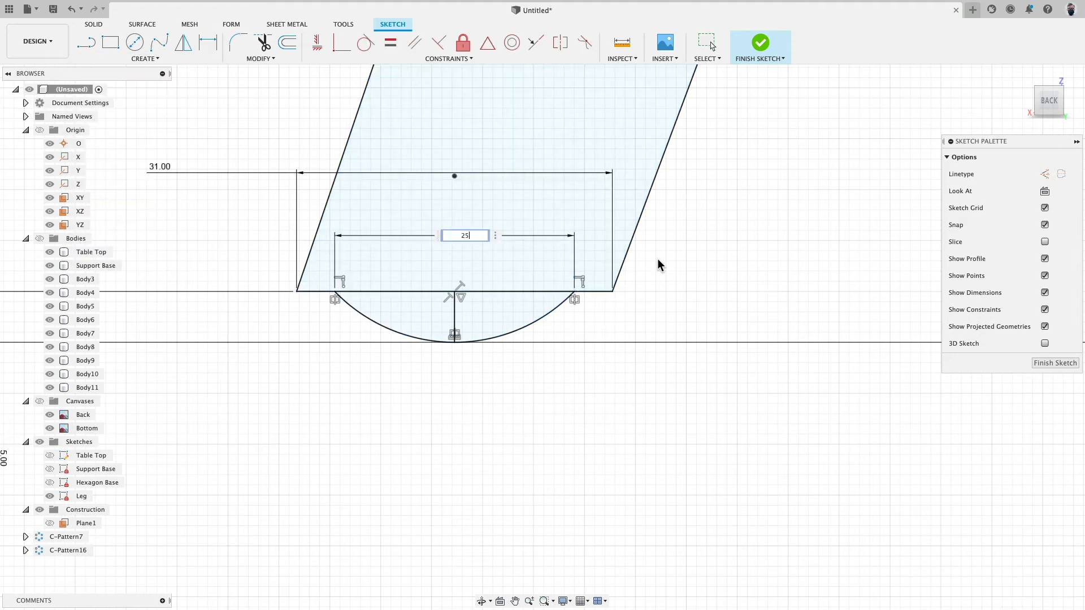
key("Return")
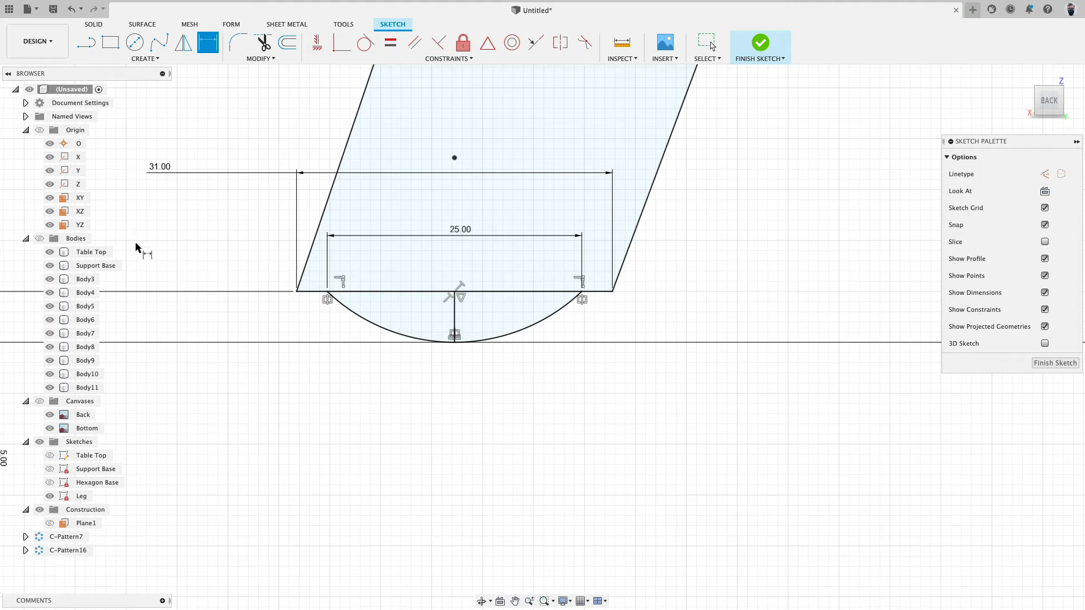
Set the distance between the foot arc's endpoints to 22 mm and finish the Leg sketch.
left_click(39, 238)
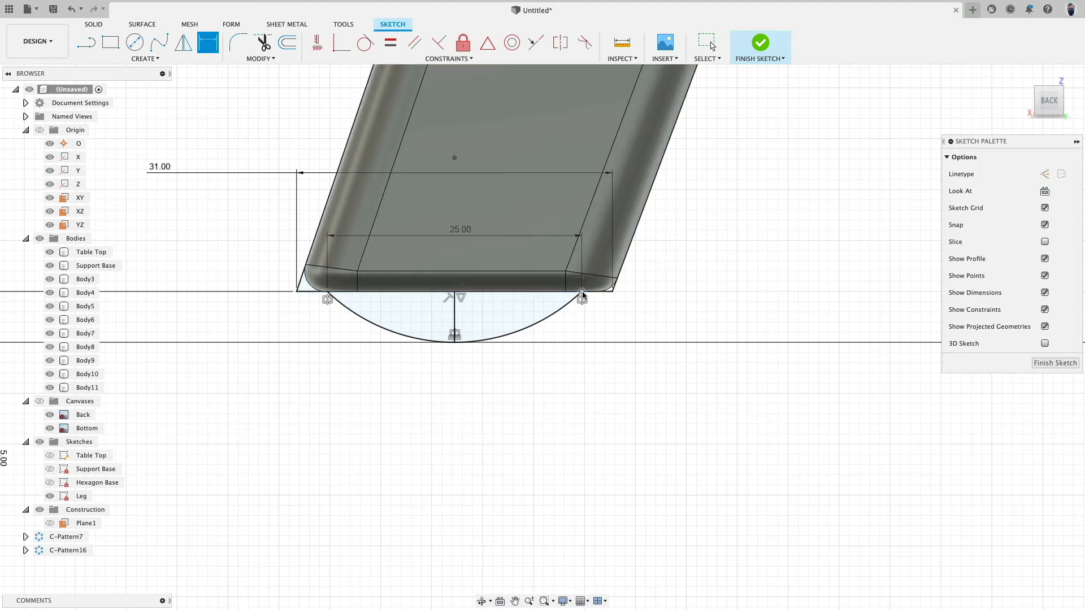
double_click(458, 236)
type("22")
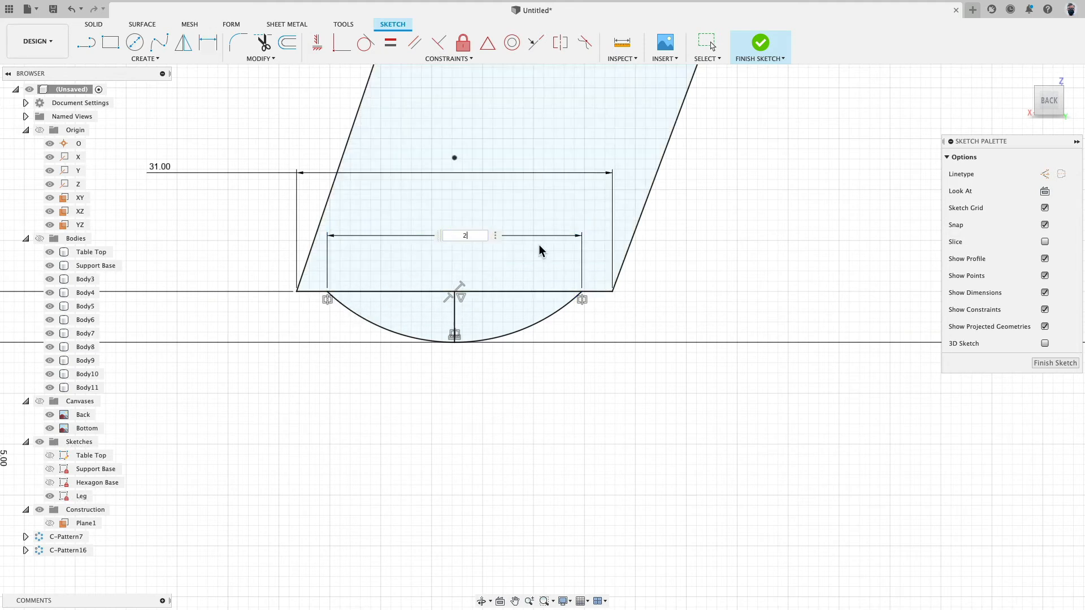
key("Return")
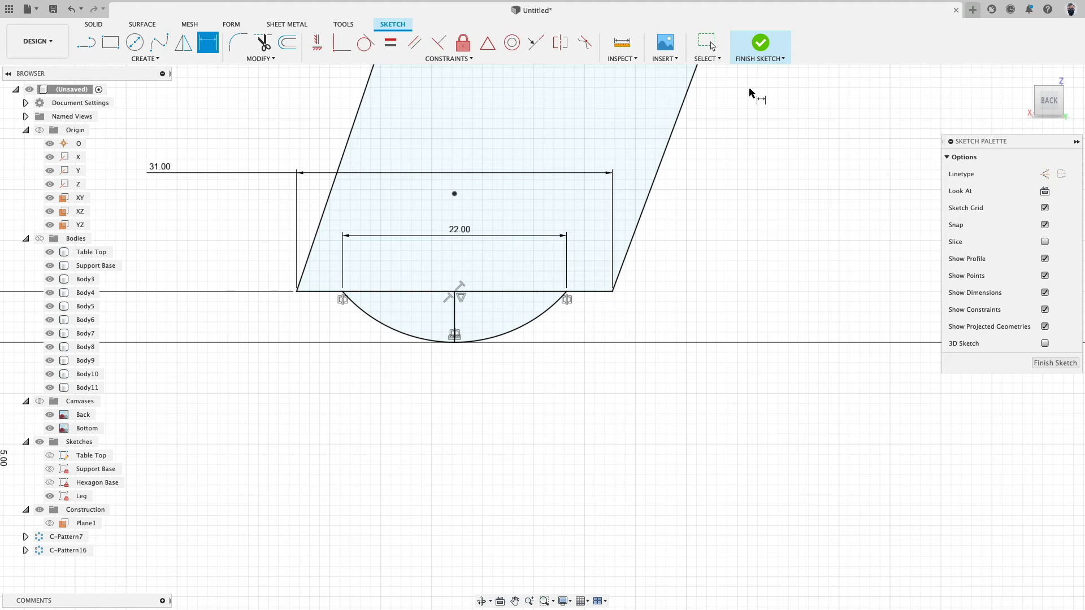
left_click(760, 42)
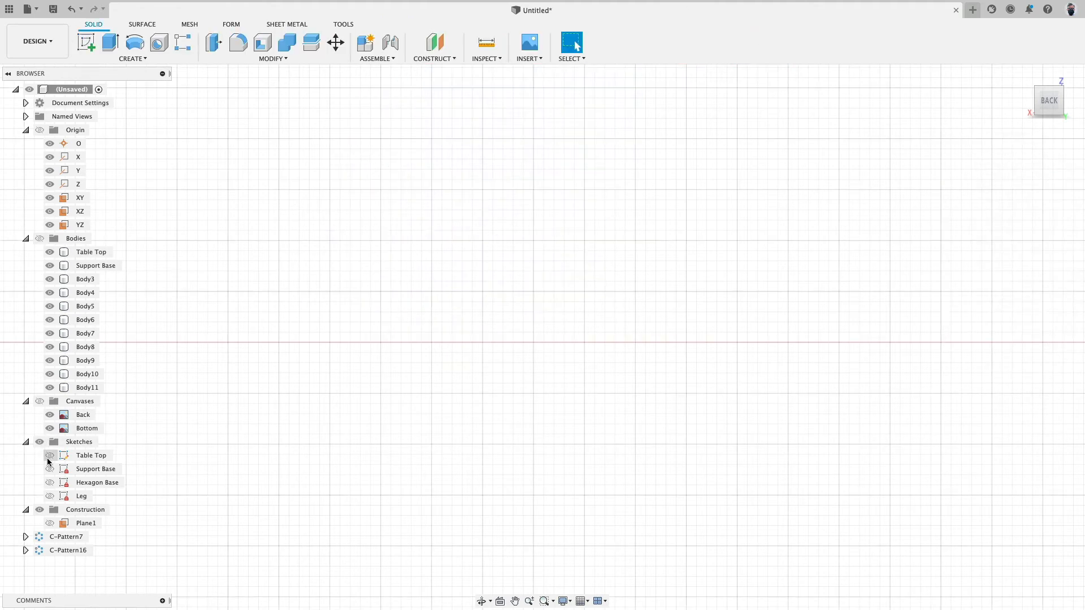
Show the Leg sketch and bodies, and revolve one half of the foot arc profile 360° about the short vertical line as a new body.
left_click(49, 496)
scroll(351, 362, "down", 1)
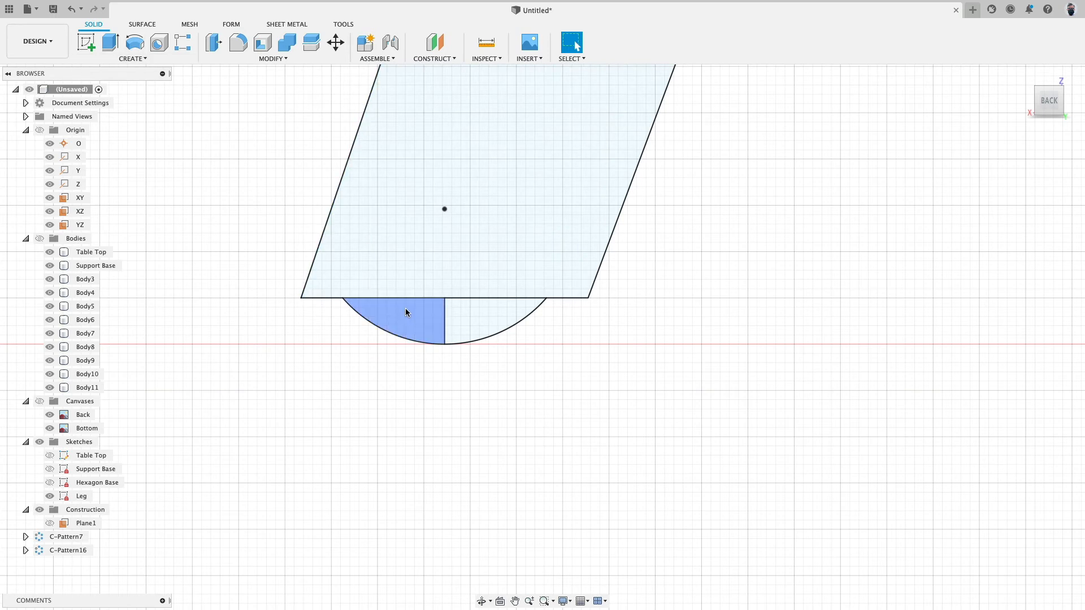
left_click(133, 58)
left_click(107, 119)
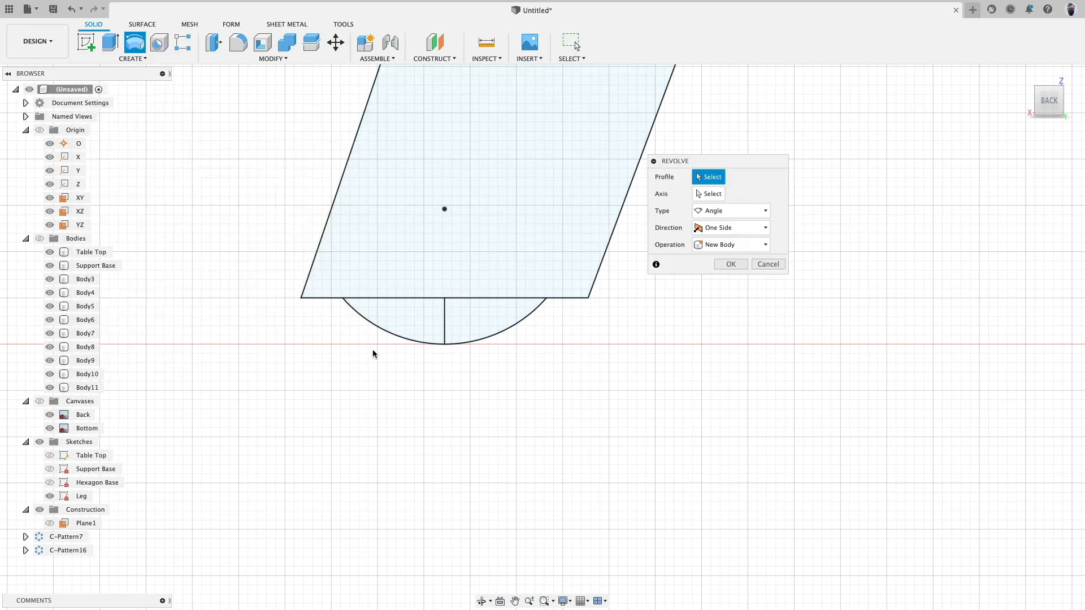
left_click(412, 315)
left_click(710, 194)
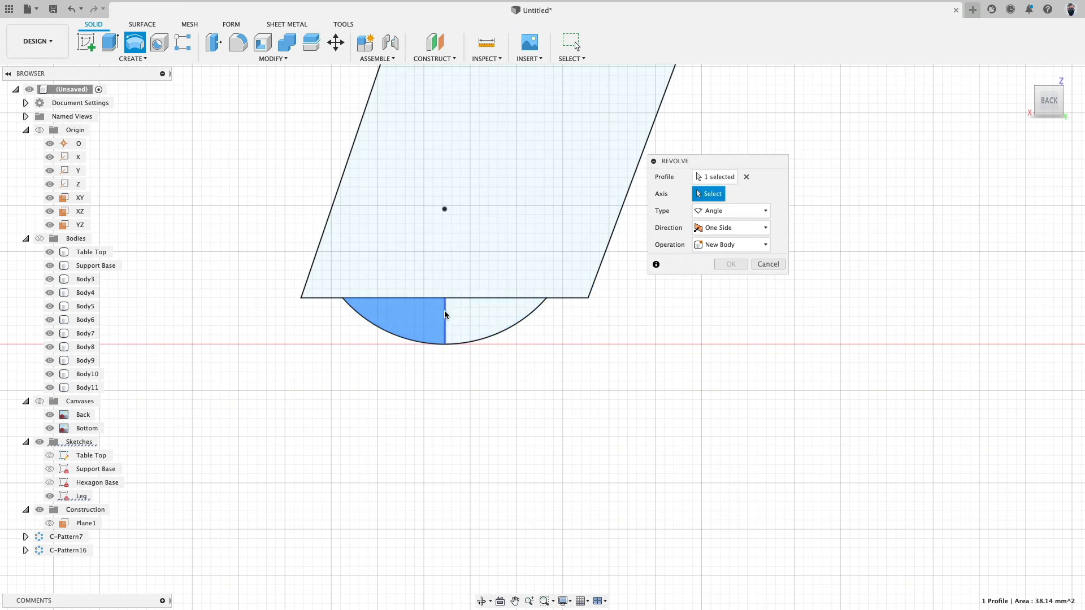
left_click(445, 318)
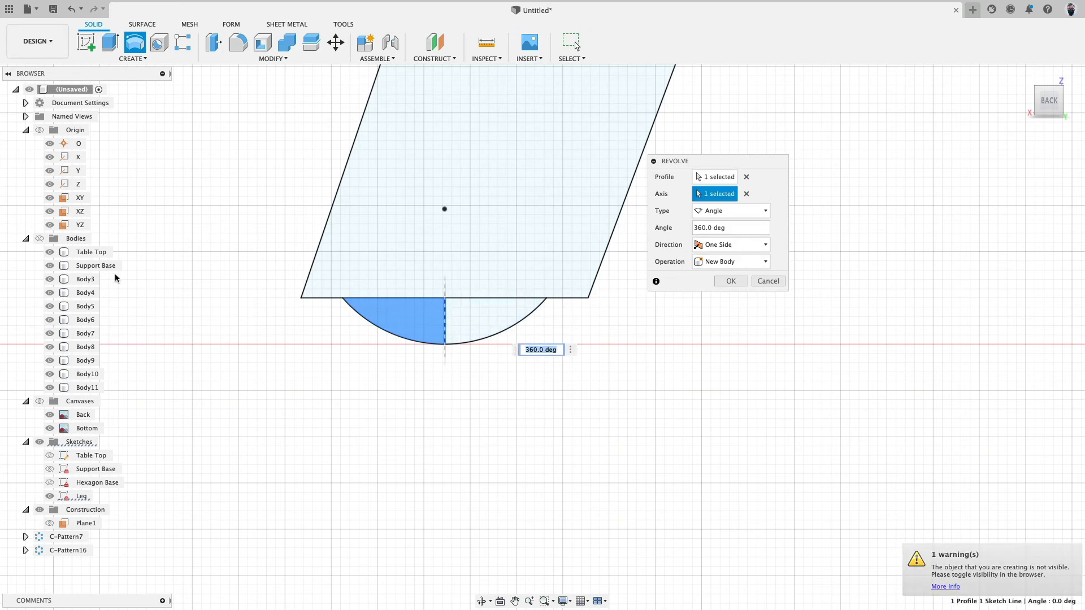
left_click(40, 240)
left_click(729, 262)
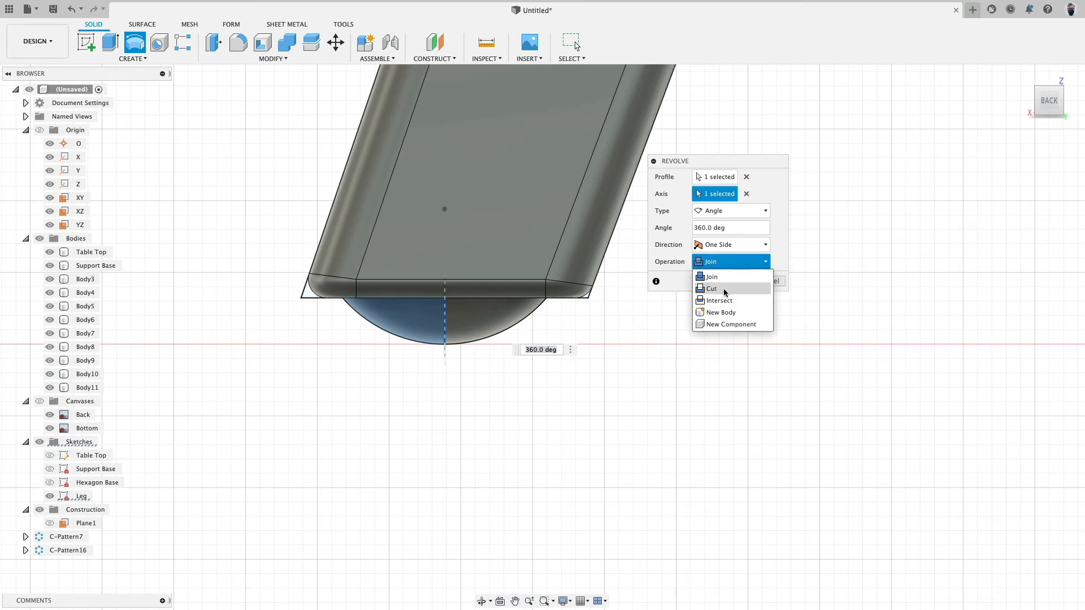
left_click(729, 312)
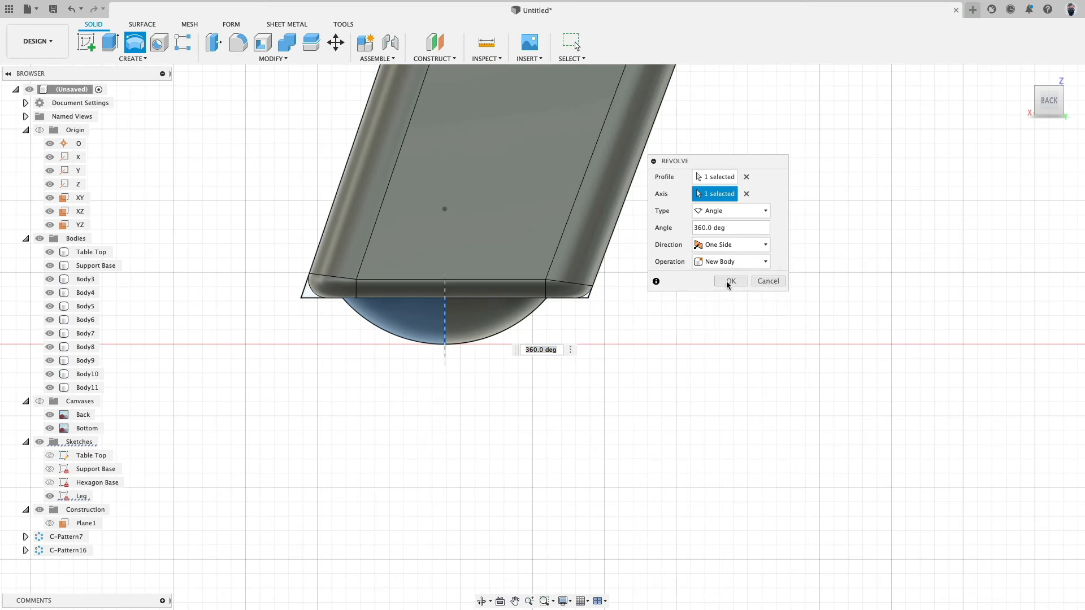
left_click(728, 284)
Circular-pattern the revolved foot pad body around the Z axis with full spacing and a quantity of 3.
scroll(530, 428, "down", 5)
middle_click_drag(530, 429, 396, 390, "shift")
left_click(87, 401)
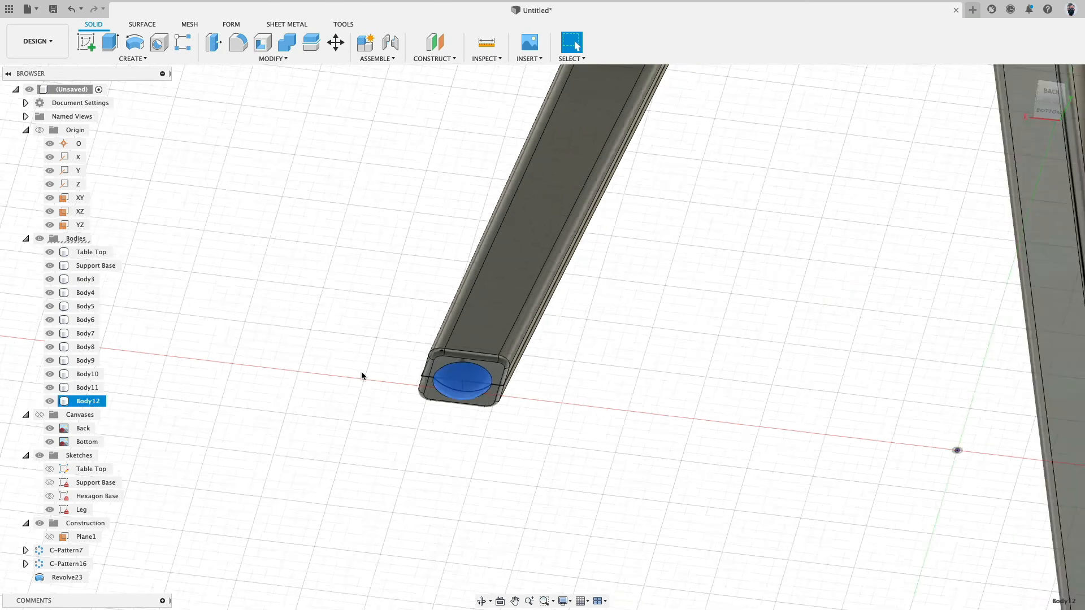
scroll(362, 376, "down", 5)
middle_click_drag(596, 359, 520, 347)
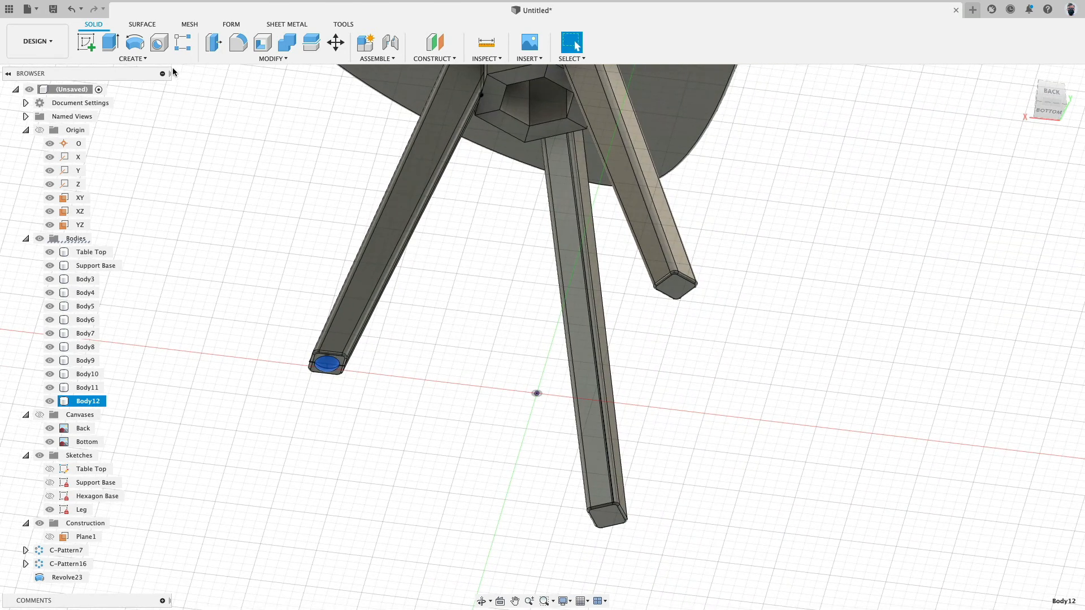
left_click(144, 63)
mouse_move(141, 287)
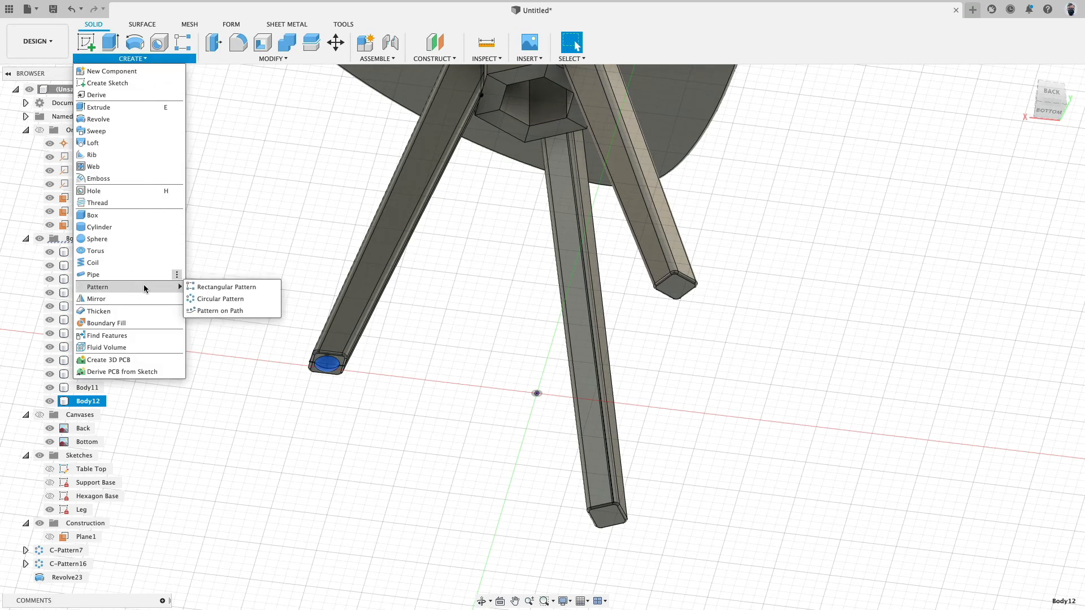
left_click(220, 299)
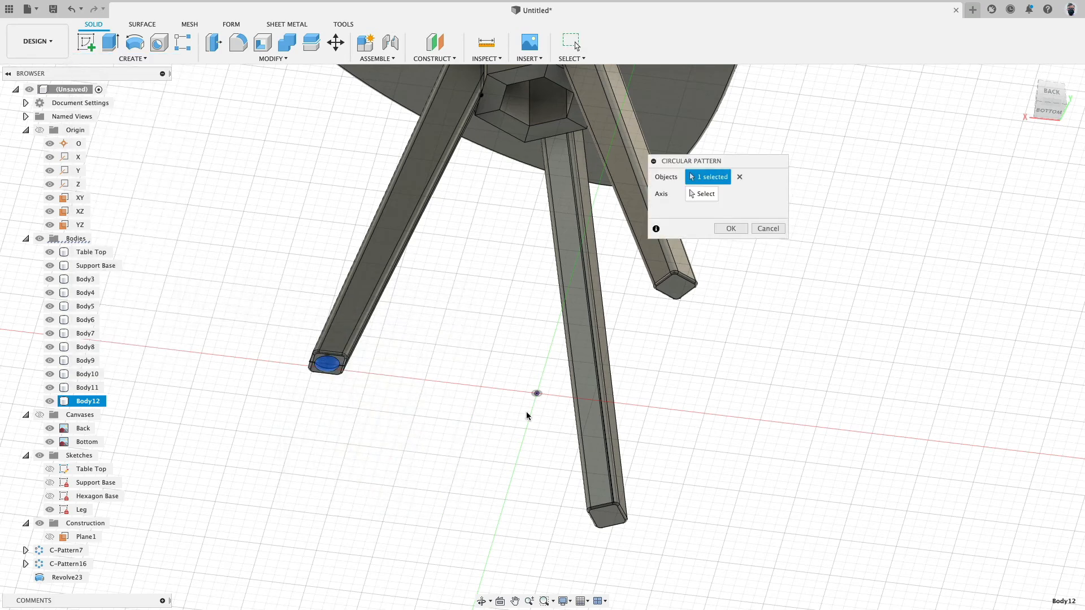
left_click(702, 194)
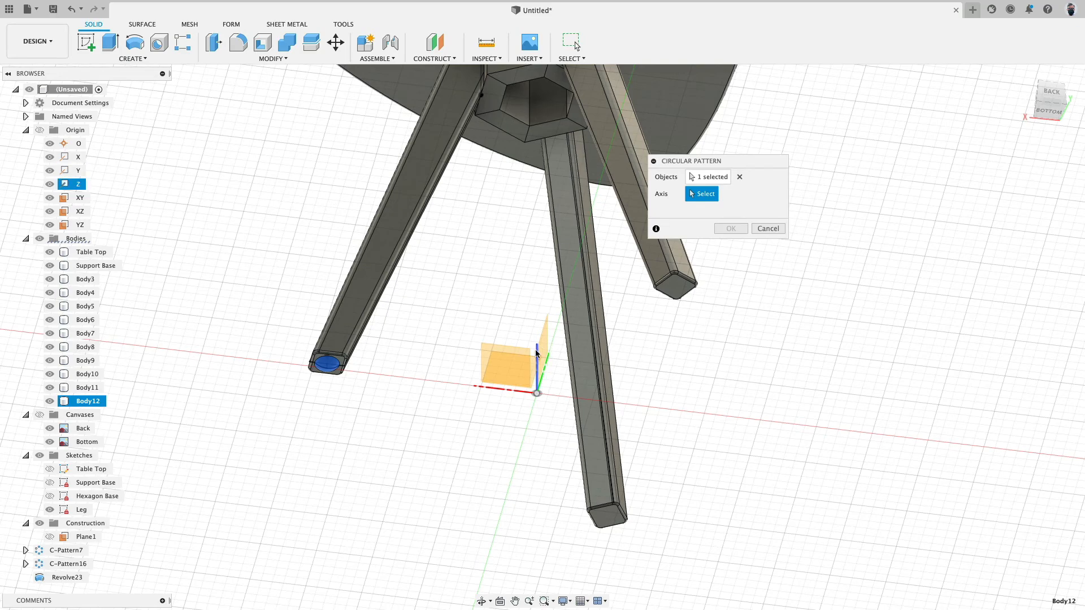
left_click(537, 354)
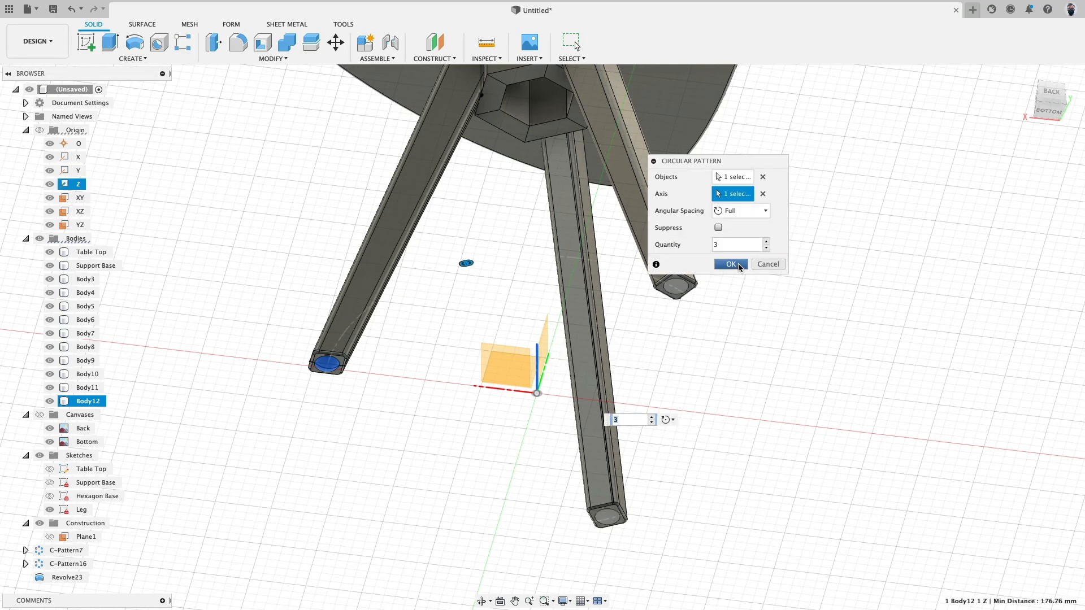
left_click(731, 264)
Collapse the Origin, Bodies, Canvases, Sketches and Construction folders in the browser.
middle_click_drag(729, 370, 688, 245, "shift")
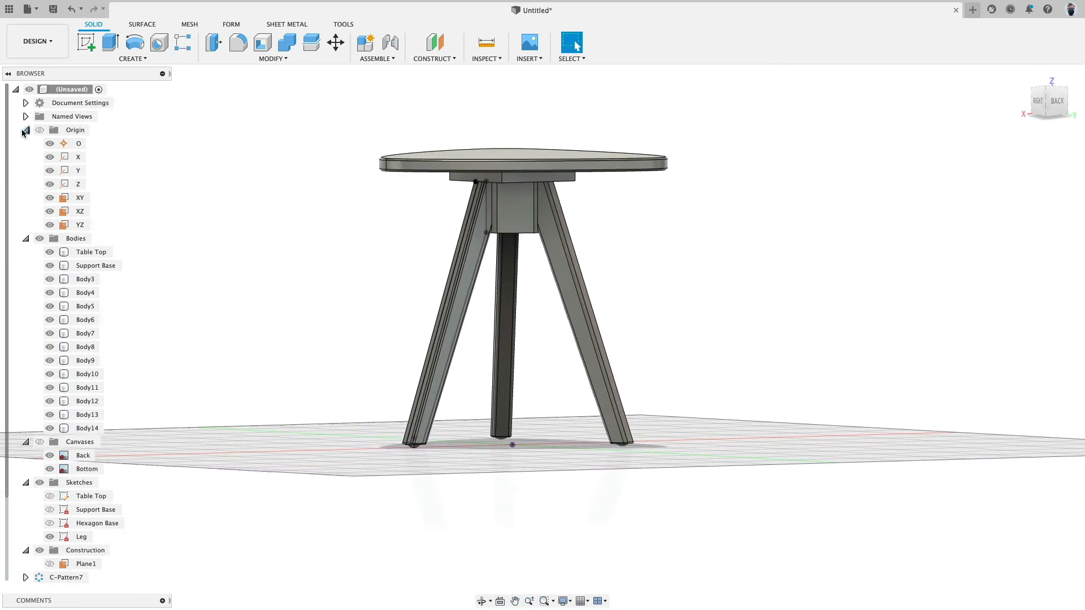
left_click(26, 130)
left_click(25, 143)
left_click(25, 157)
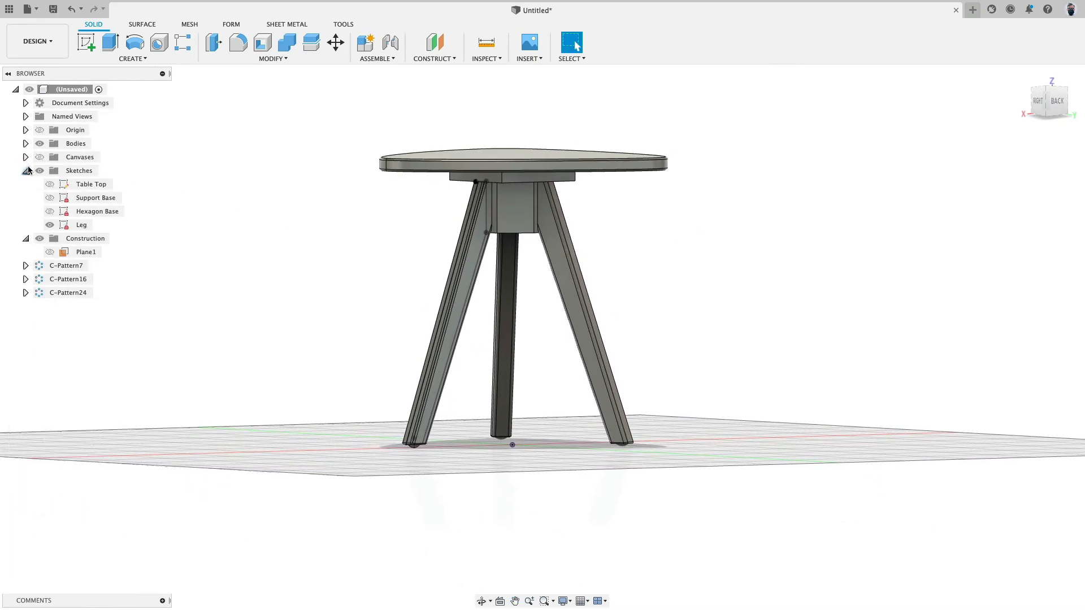
left_click(26, 170)
left_click(25, 184)
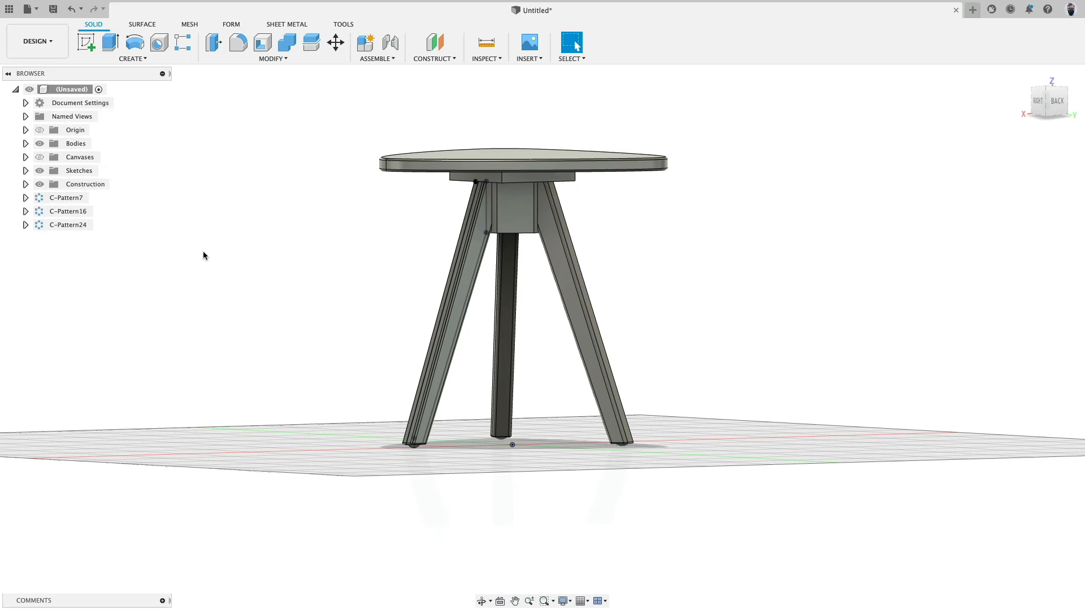
Dissolve the three circular pattern features C-Pattern7, C-Pattern16 and C-Pattern24.
left_click(56, 198)
left_click(57, 211, "shift")
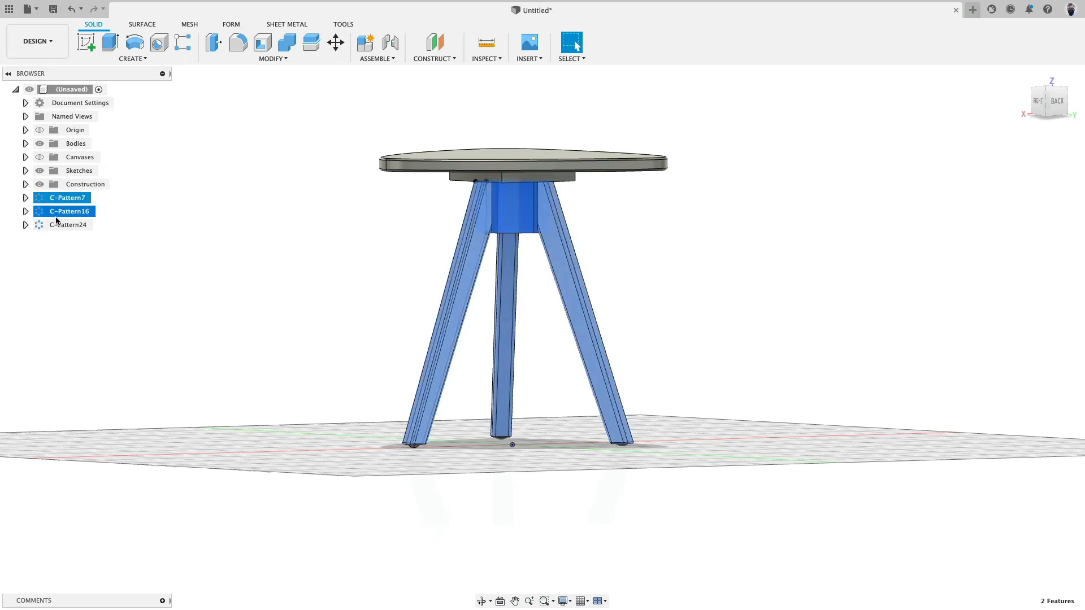
left_click(25, 225)
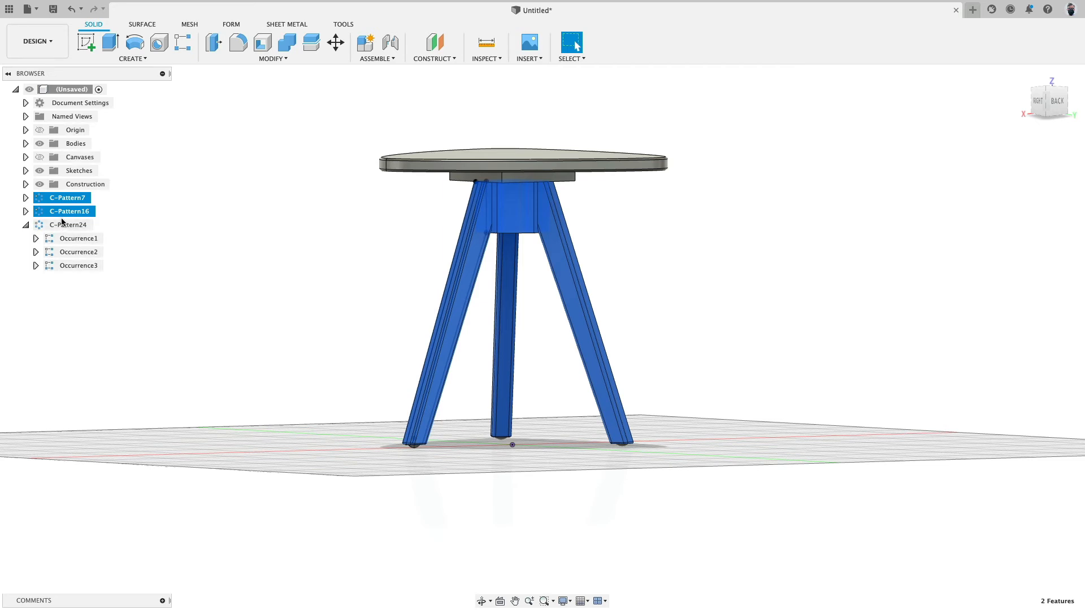
left_click(64, 226, "shift")
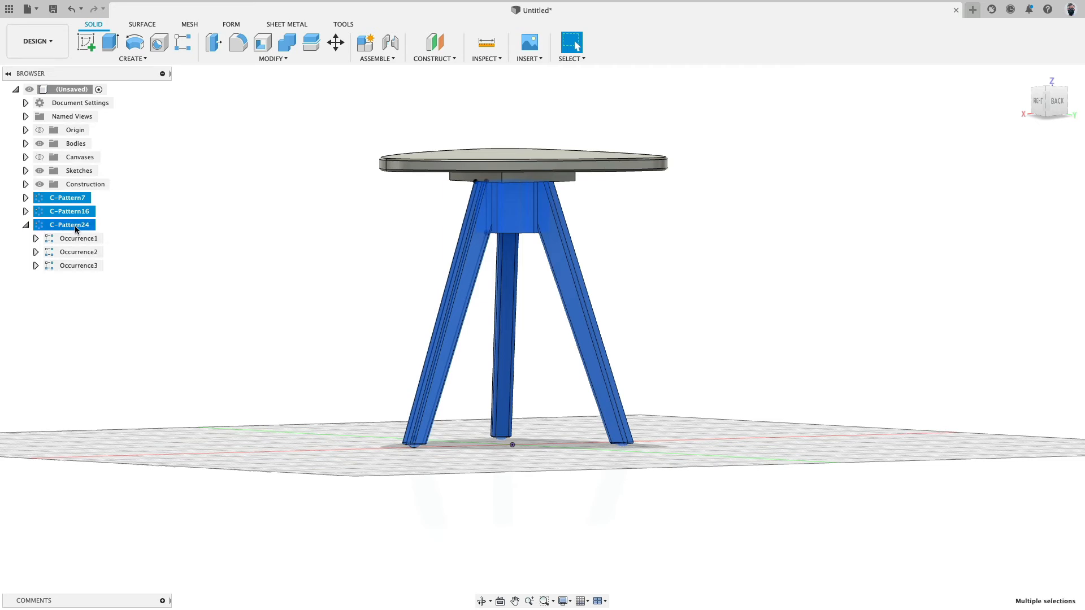
right_click(76, 229)
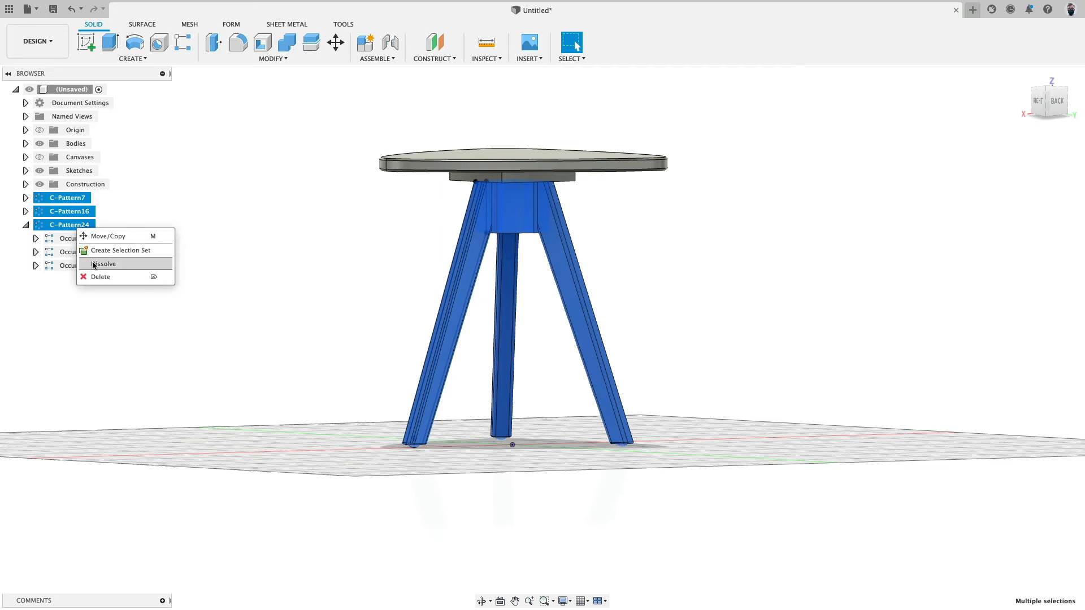
left_click(94, 265)
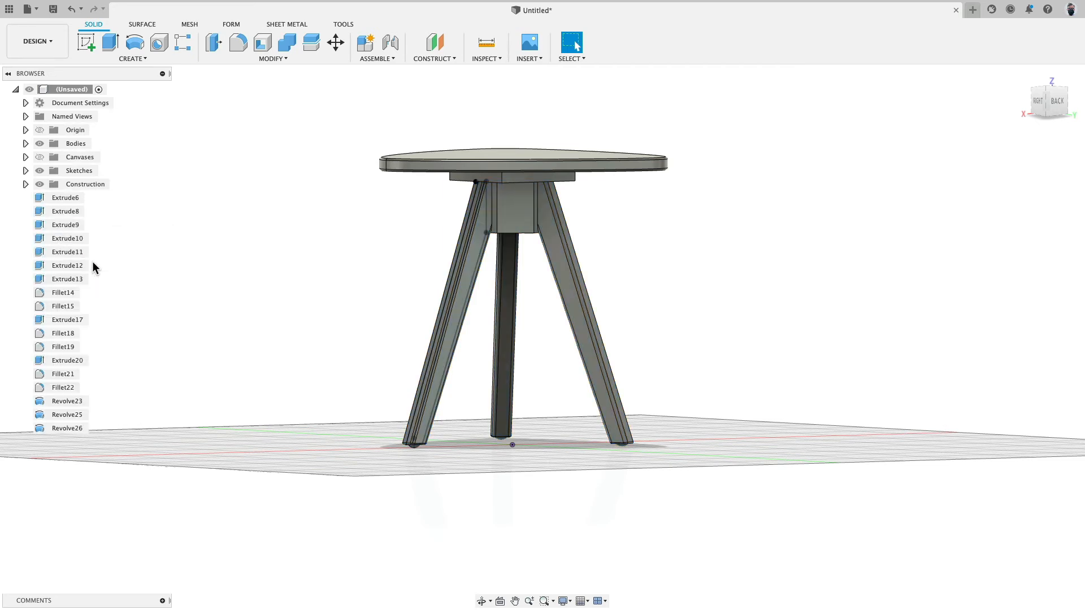
Dissolve all remaining features from Extrude6 through Revolve26.
left_click(65, 198)
left_click(66, 428, "shift")
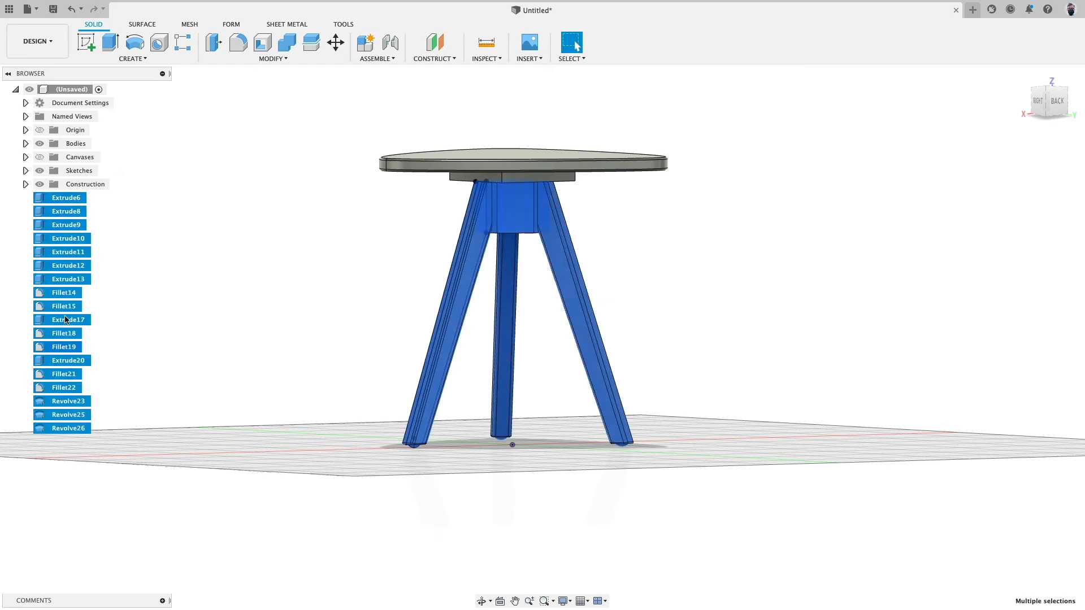
right_click(65, 241)
left_click(84, 277)
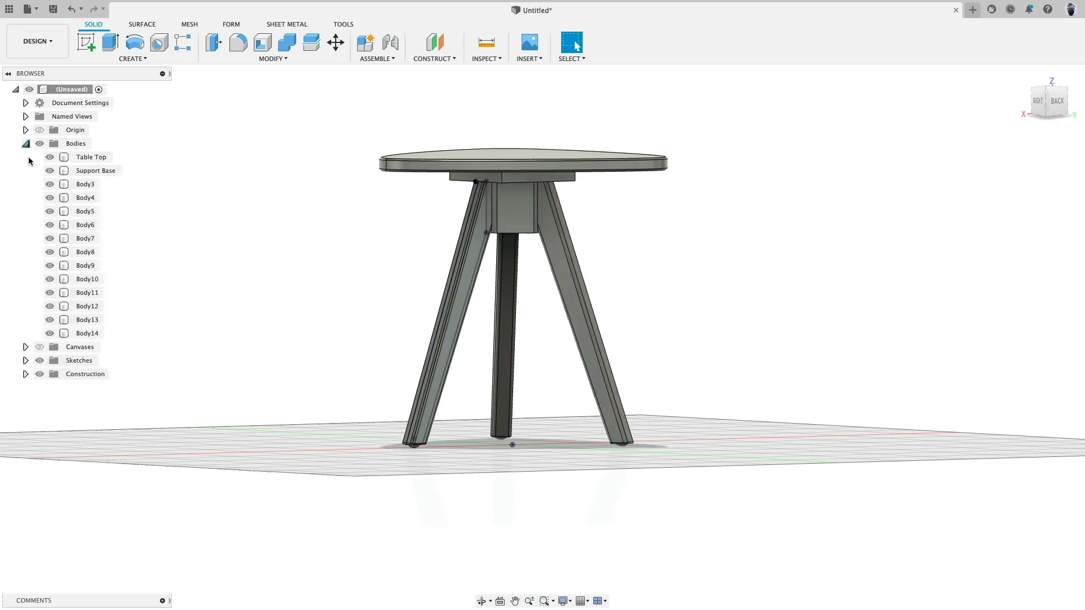
Expand the Bodies folder and create a new group in it named Legs.
left_click(26, 144)
right_click(80, 146)
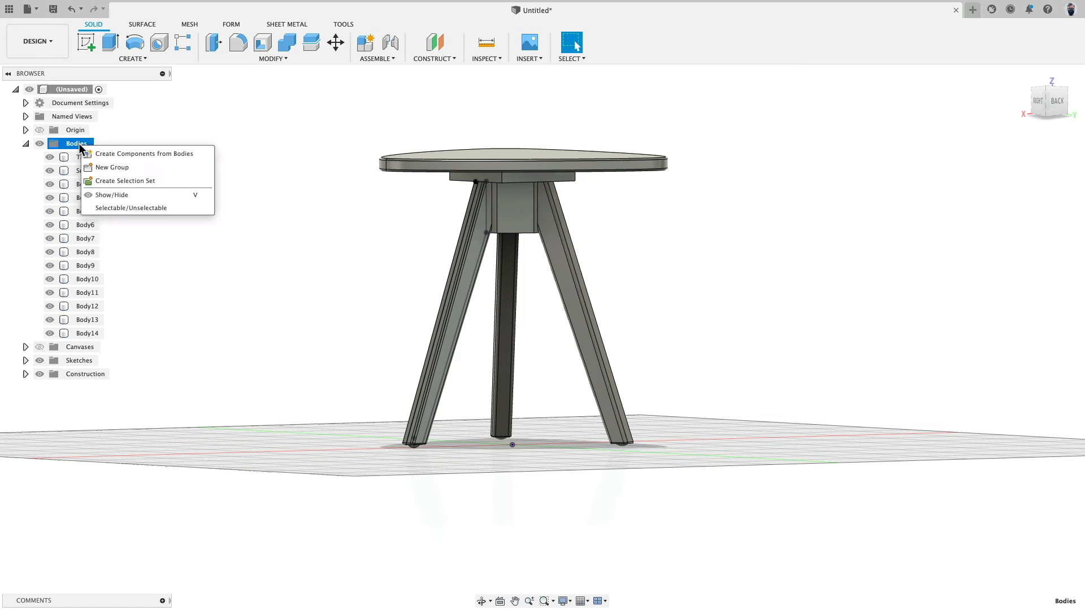
left_click(95, 169)
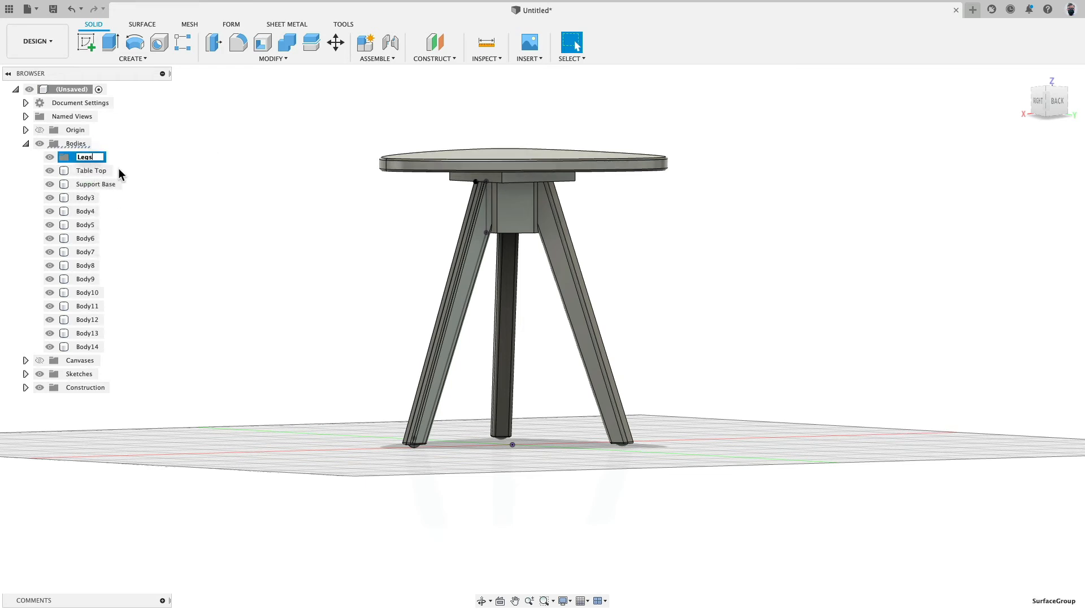
key("Return")
Identify the leg and foot pad bodies, move Body9 through Body14 into the Legs group, and hide that group.
left_click(78, 199)
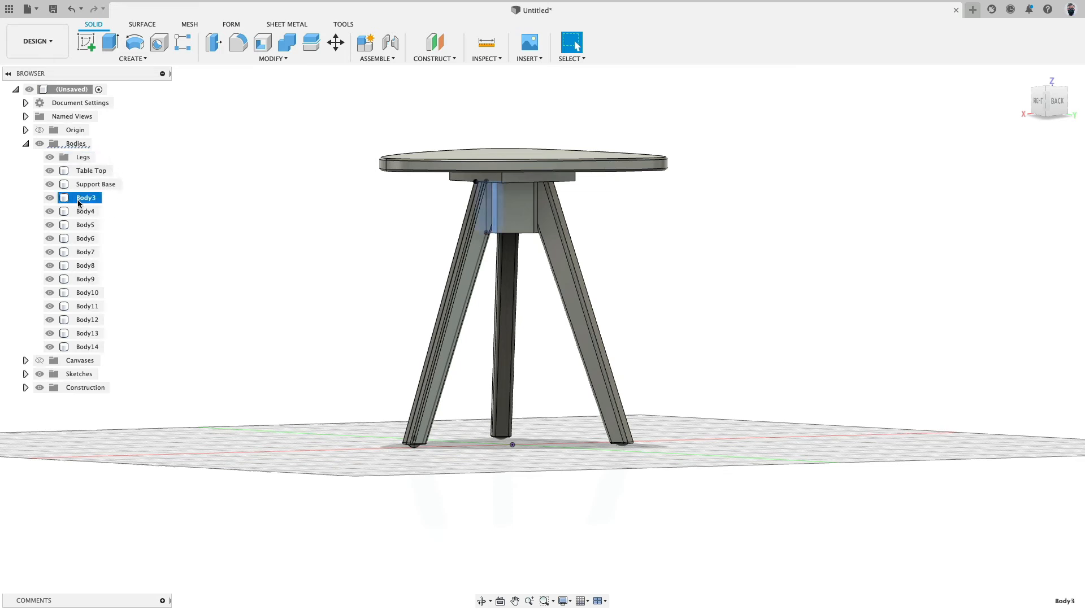
left_click(79, 214)
left_click(79, 226)
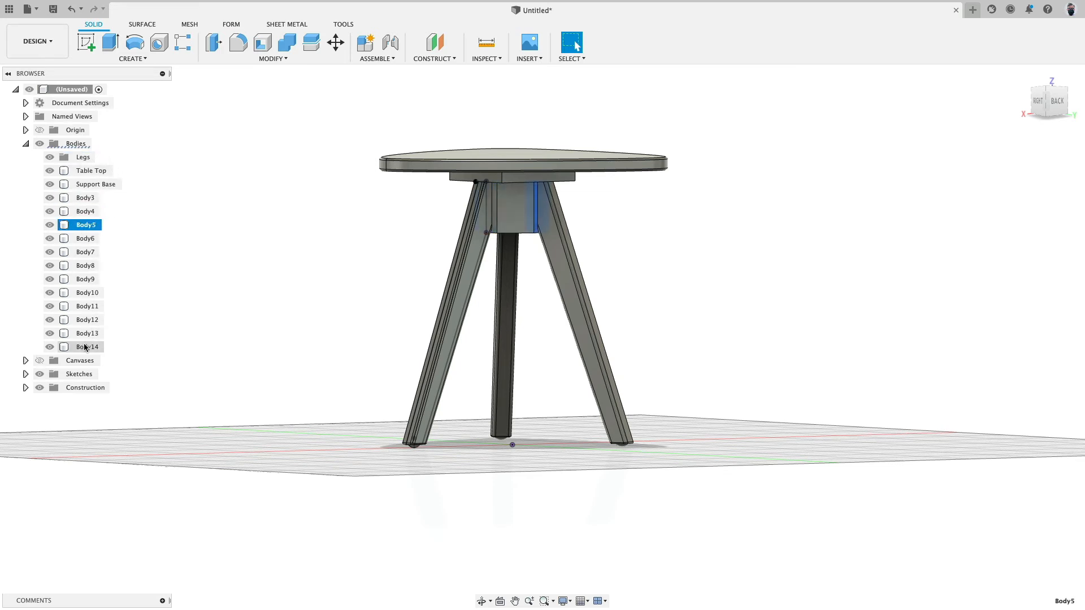
left_click(84, 346)
left_click(88, 293, "shift")
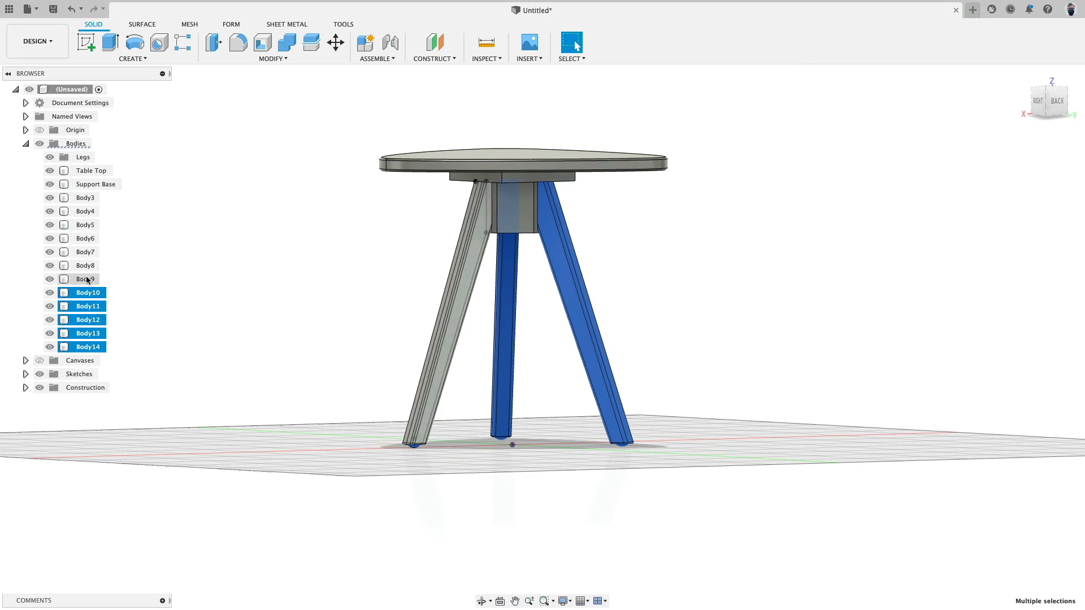
left_click(98, 283, "shift")
left_click_drag(89, 281, 85, 158)
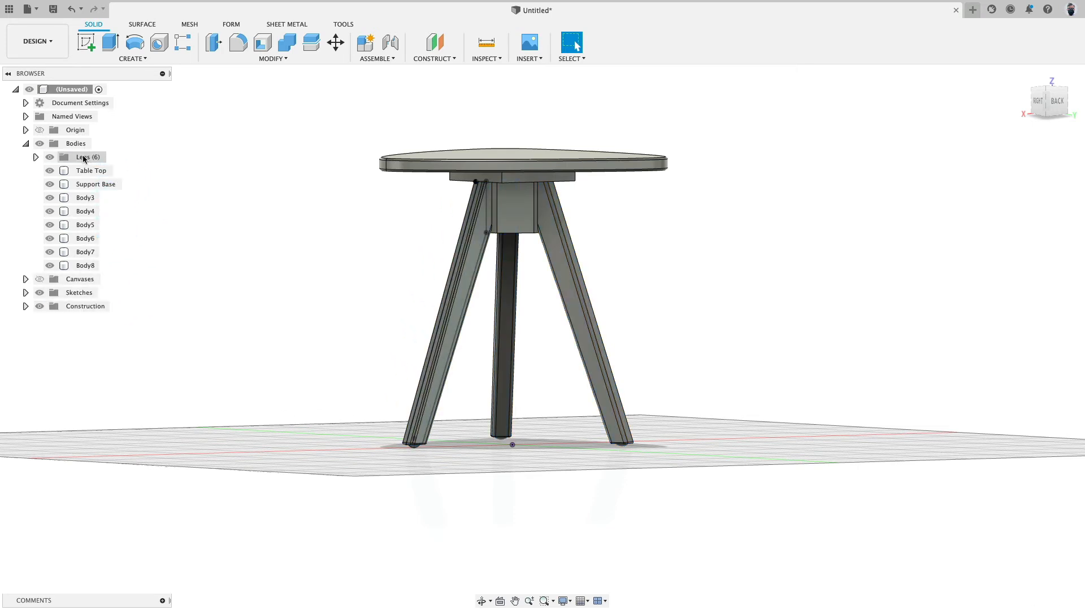
left_click(50, 157)
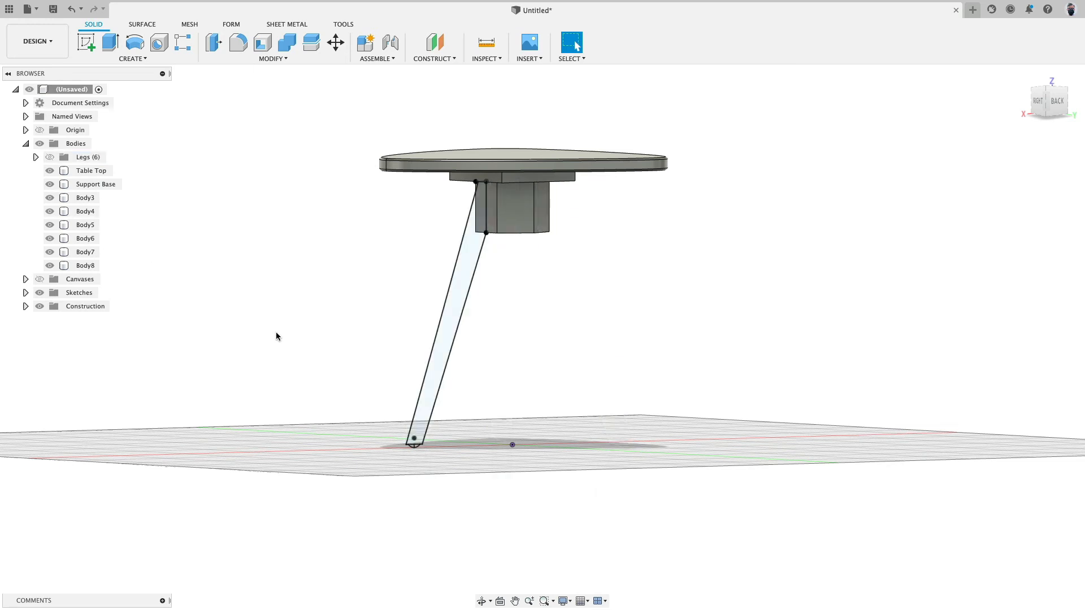
Create a second group in the Bodies folder and name it Support.
middle_click_drag(277, 337, 240, 308, "shift")
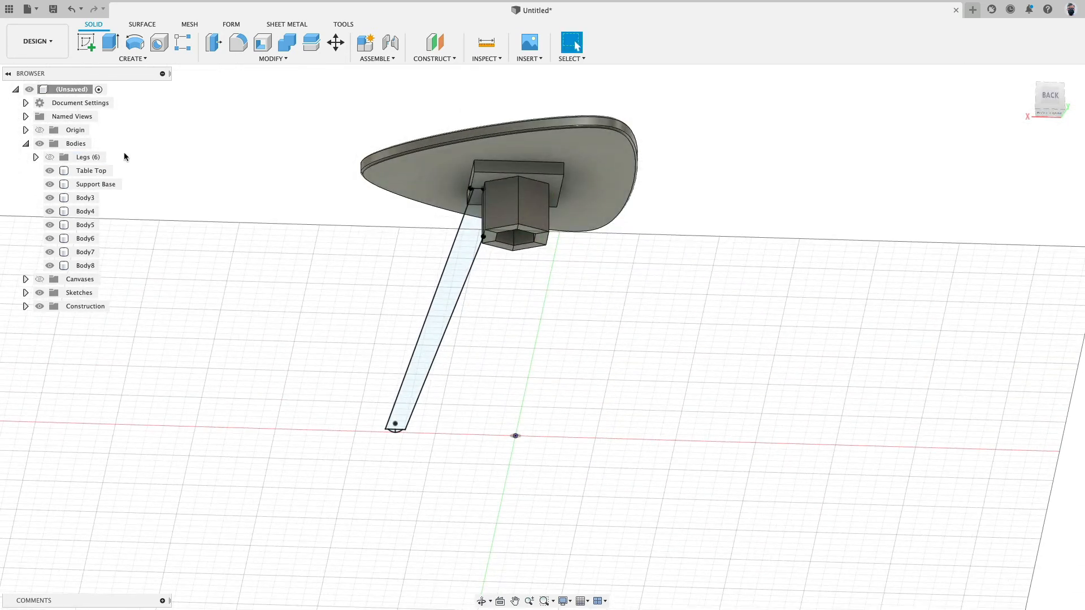
right_click(73, 144)
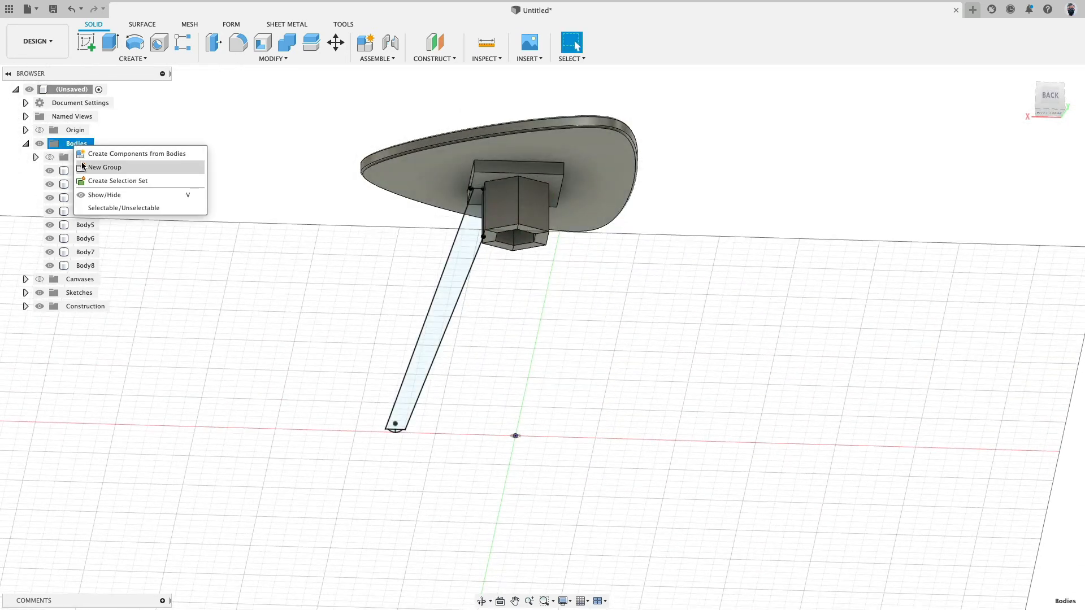
left_click(104, 167)
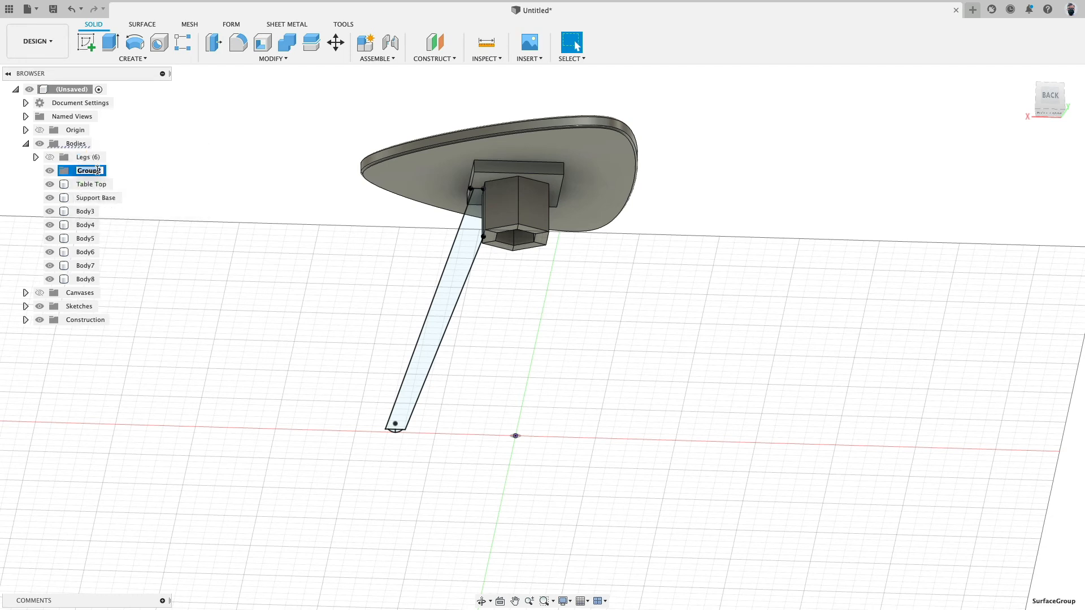
type("Support")
key("Return")
Move Body3 through Body8 into the Support group, leaving out Table Top and Support Base.
left_click(216, 229)
left_click(82, 281, "shift")
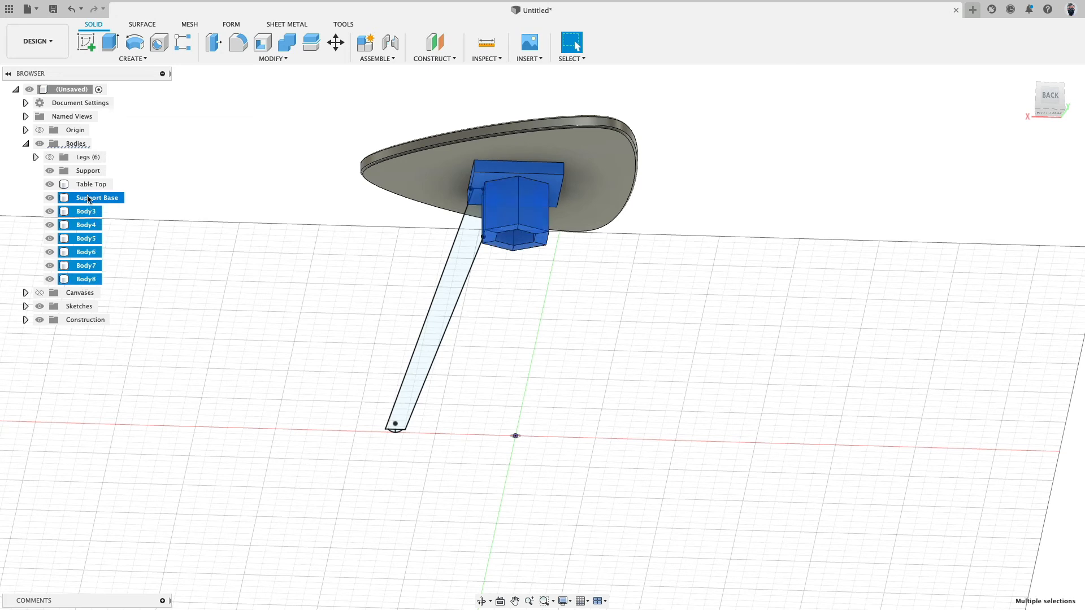
left_click(90, 212)
left_click(92, 279, "shift")
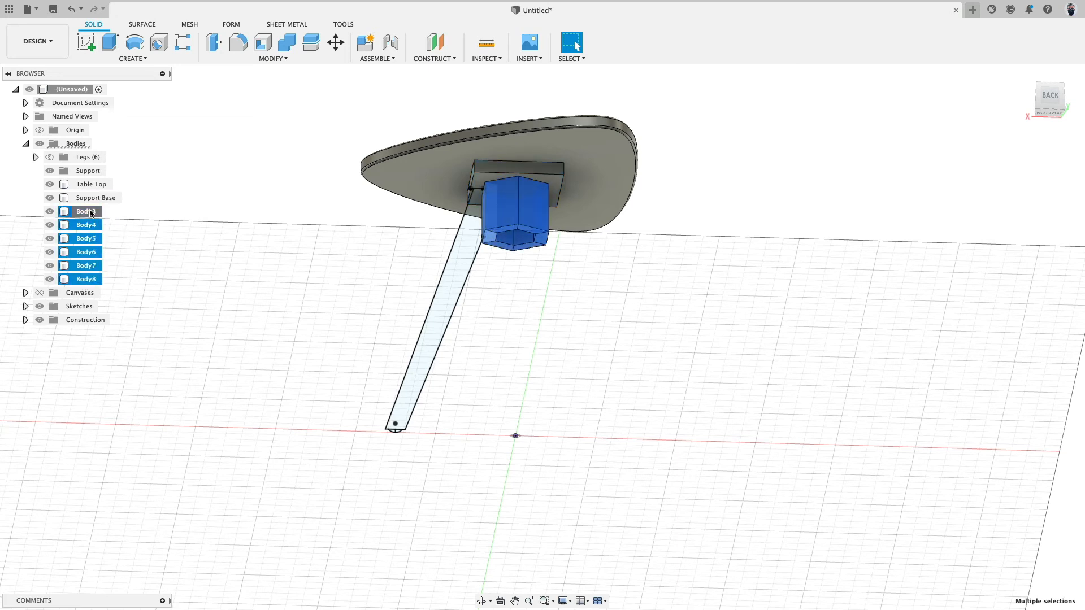
left_click_drag(90, 226, 97, 172)
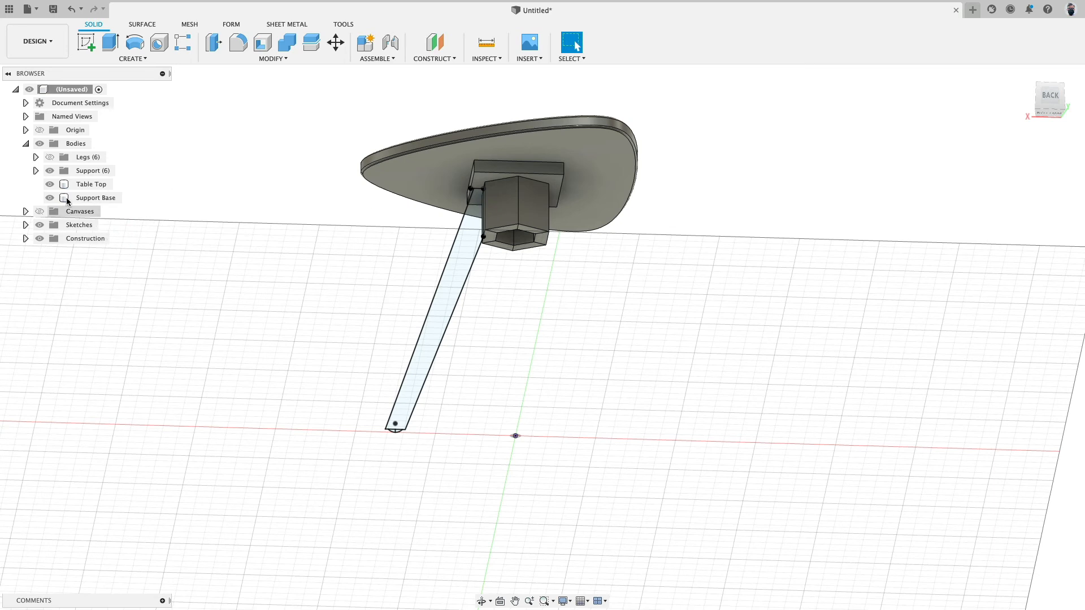
Hide all sketches, show the Legs group, and inspect the table from above and below.
left_click(40, 224)
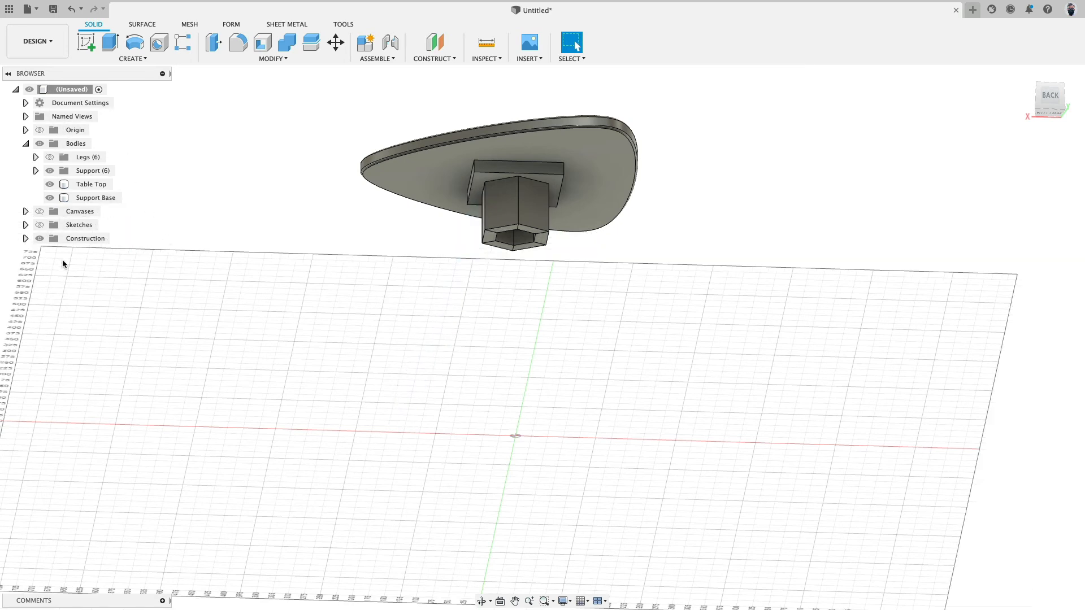
left_click(50, 157)
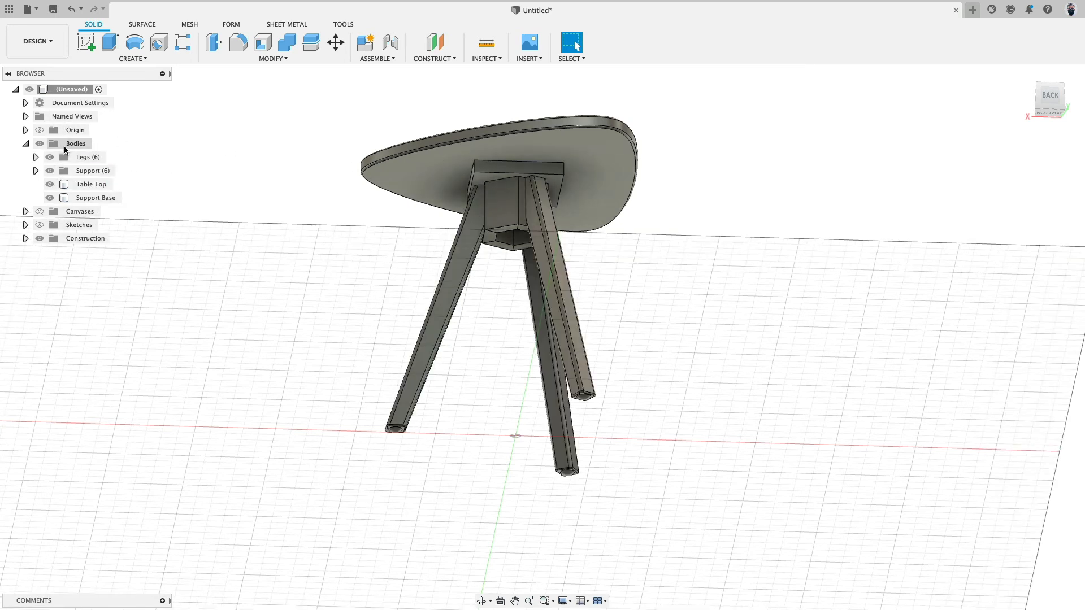
middle_click_drag(360, 284, 320, 223, "shift")
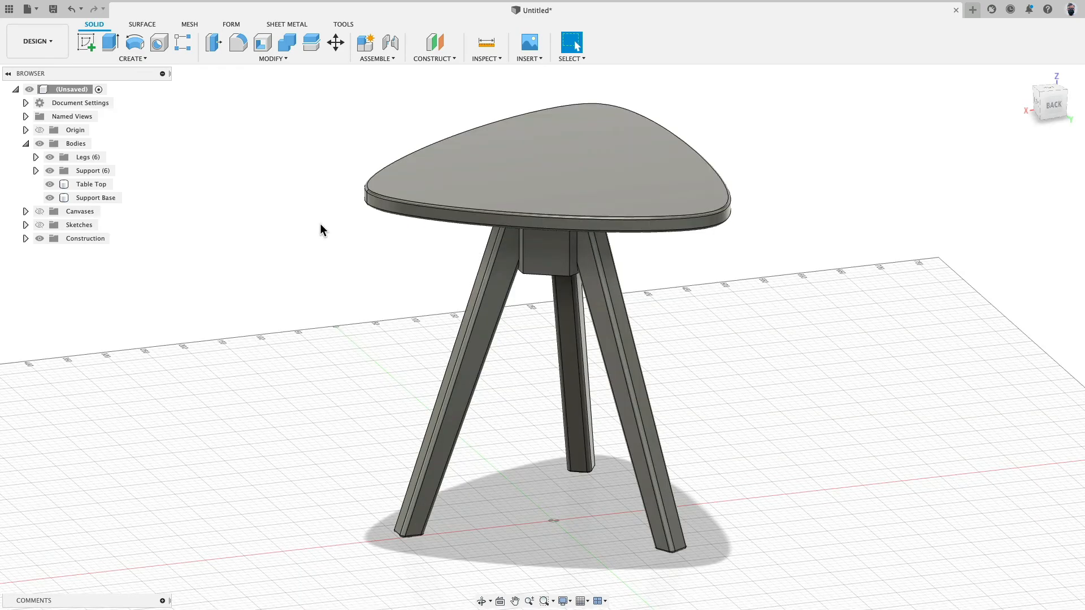
middle_click_drag(375, 293, 379, 251, "shift")
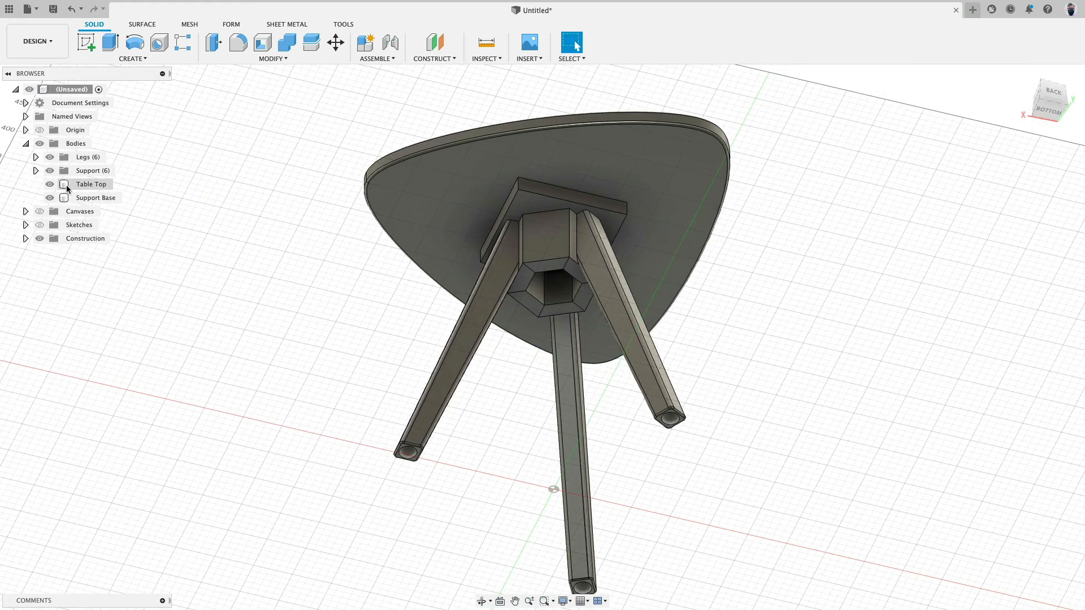
Hide the Support Base body and the Support and Legs groups so only the Table Top is shown.
left_click(50, 198)
left_click(50, 170)
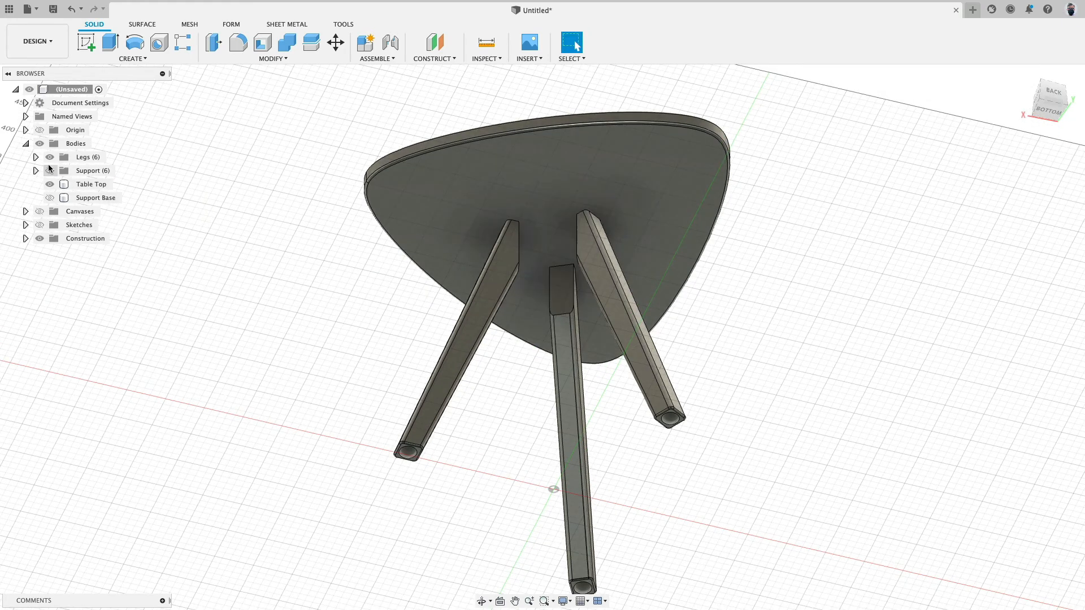
left_click(88, 157)
left_click(50, 158)
middle_click_drag(254, 228, 264, 277, "shift")
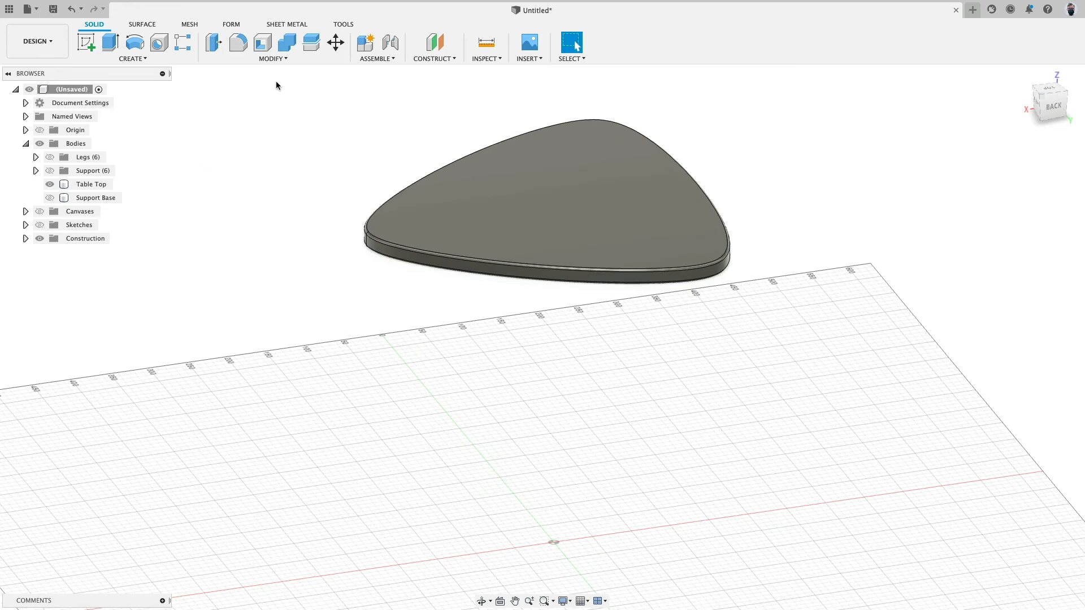
Apply the Paint - Enamel Glossy (White) appearance from the Fusion 360 library to the Table Top body.
left_click(283, 59)
left_click(252, 275)
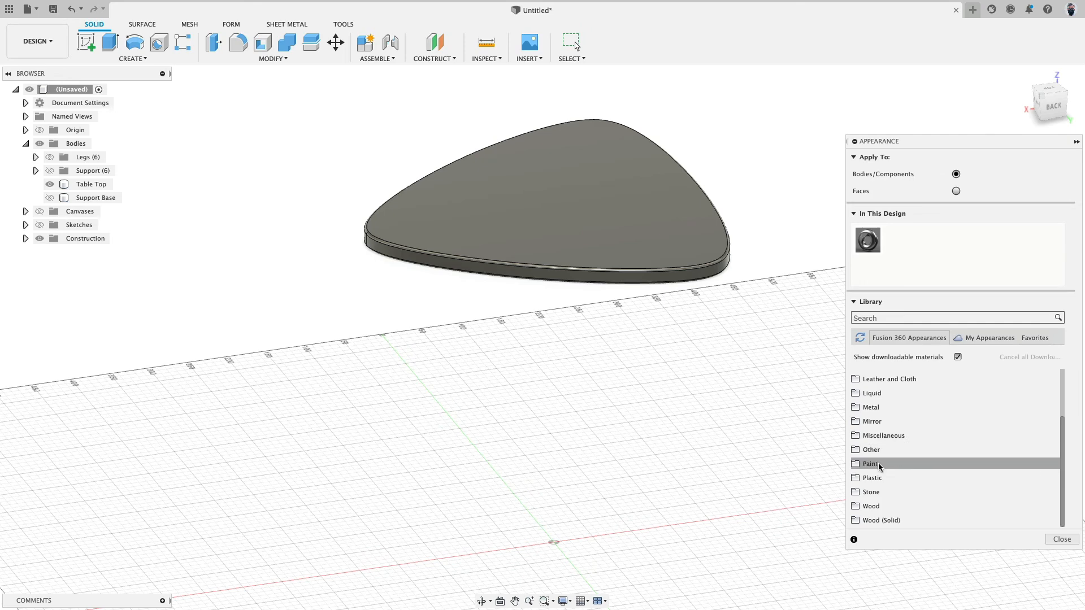
left_click(858, 463)
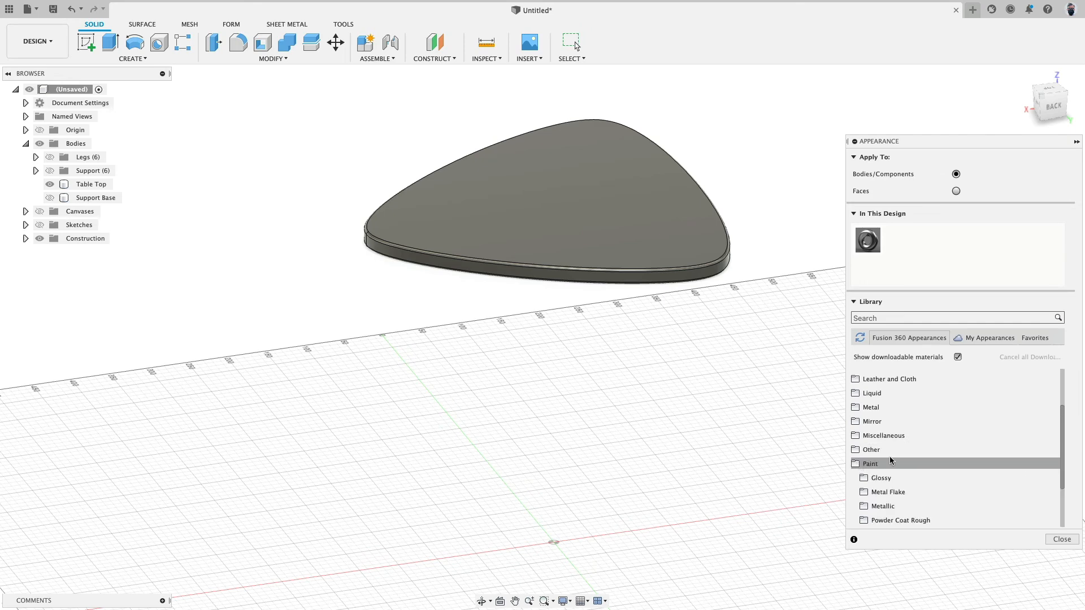
left_click(863, 478)
scroll(881, 481, "down", 5)
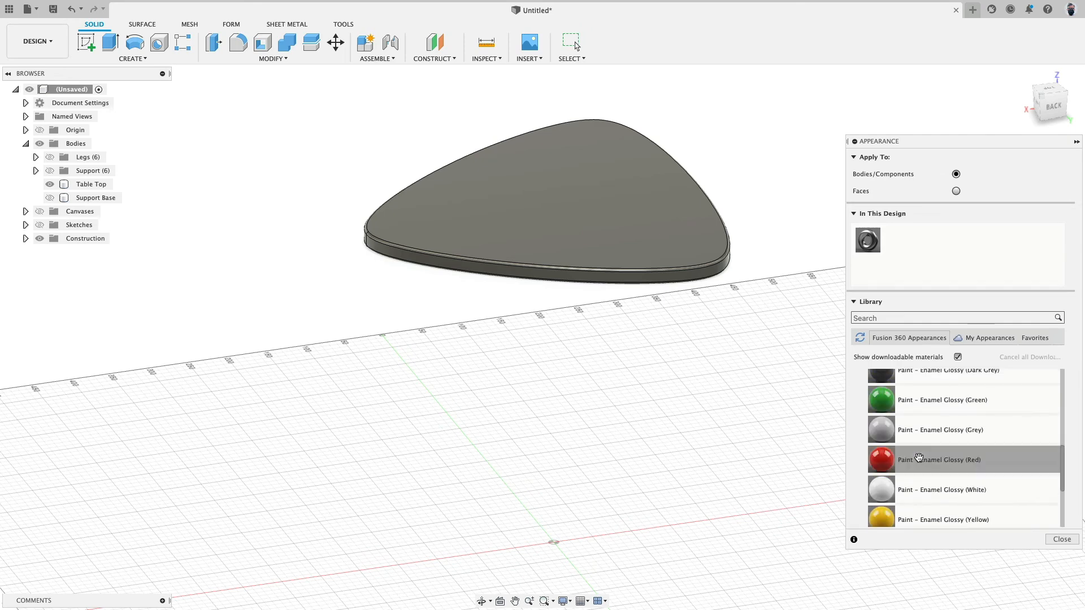
left_click_drag(883, 495, 595, 205)
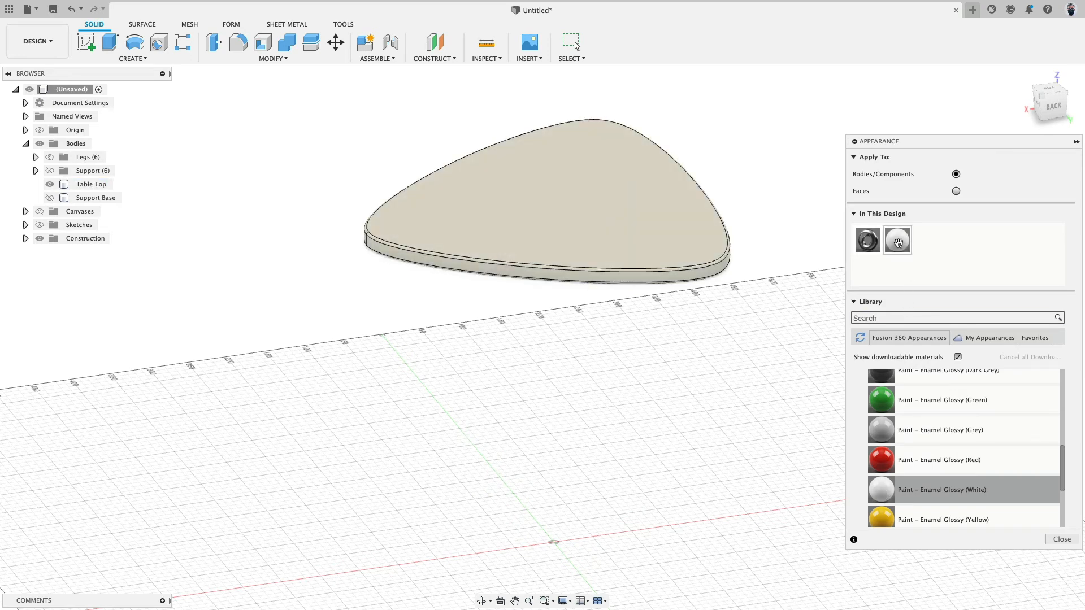
Edit the white enamel appearance, setting its roughness to 0.067 and reflectance to 0.050.
double_click(898, 241)
left_click(817, 216)
left_click_drag(812, 213, 841, 199)
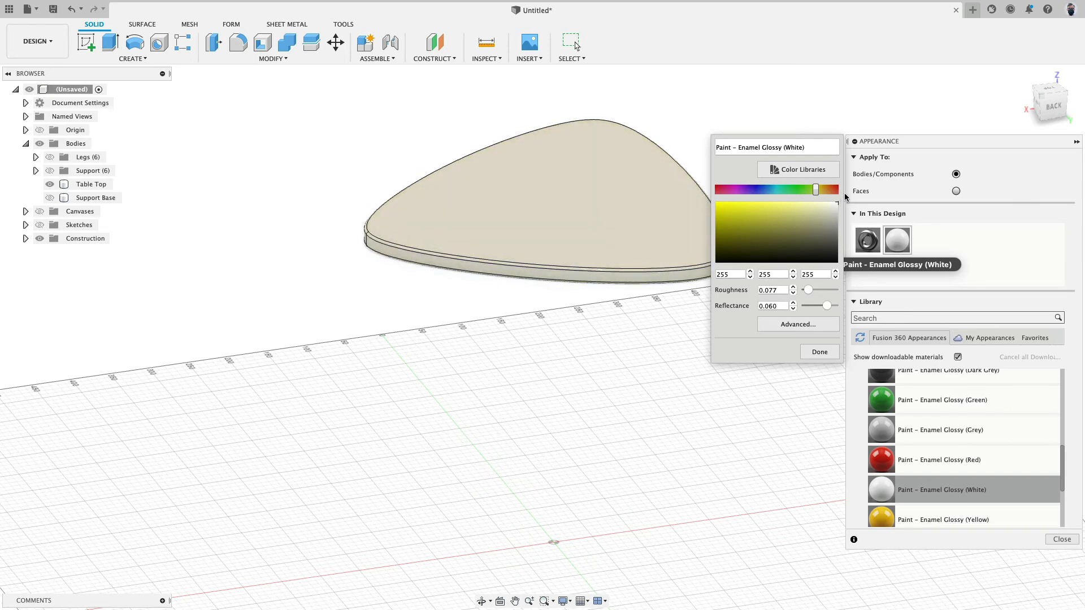
left_click_drag(807, 290, 824, 306)
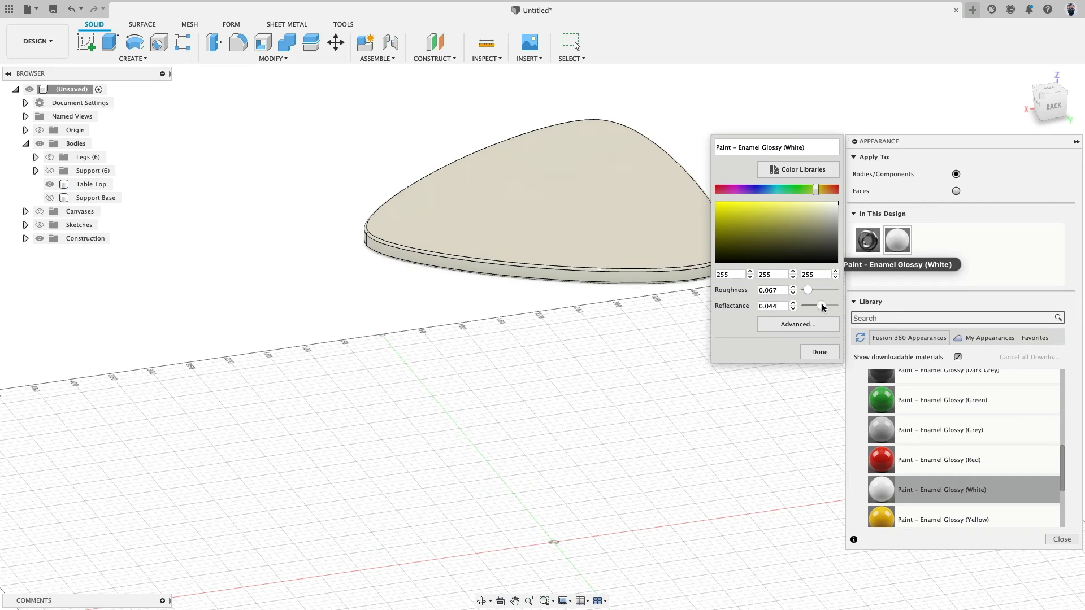
left_click(811, 353)
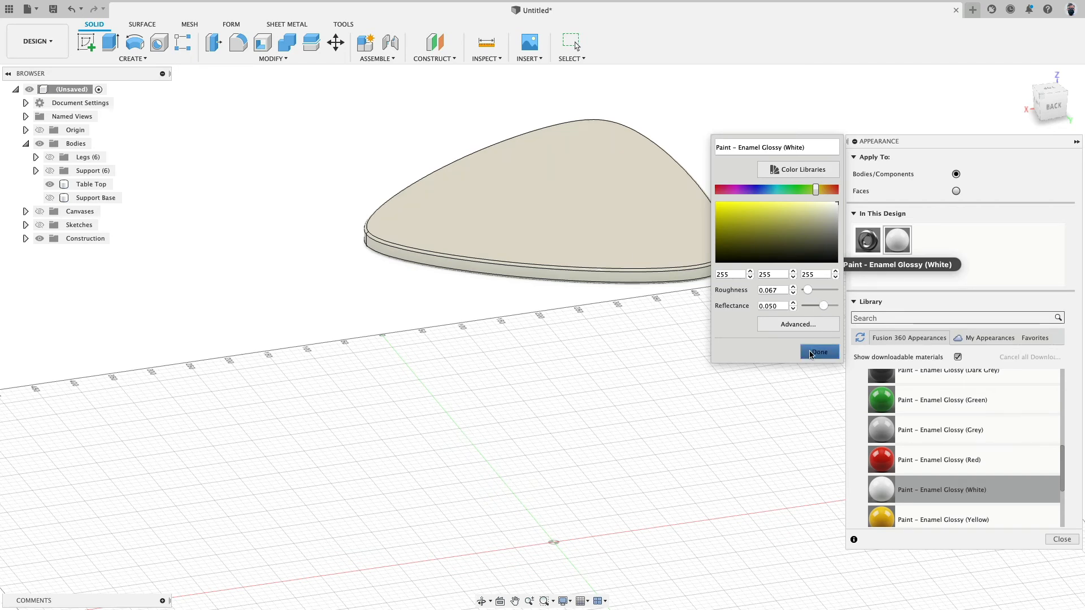
left_click(812, 352)
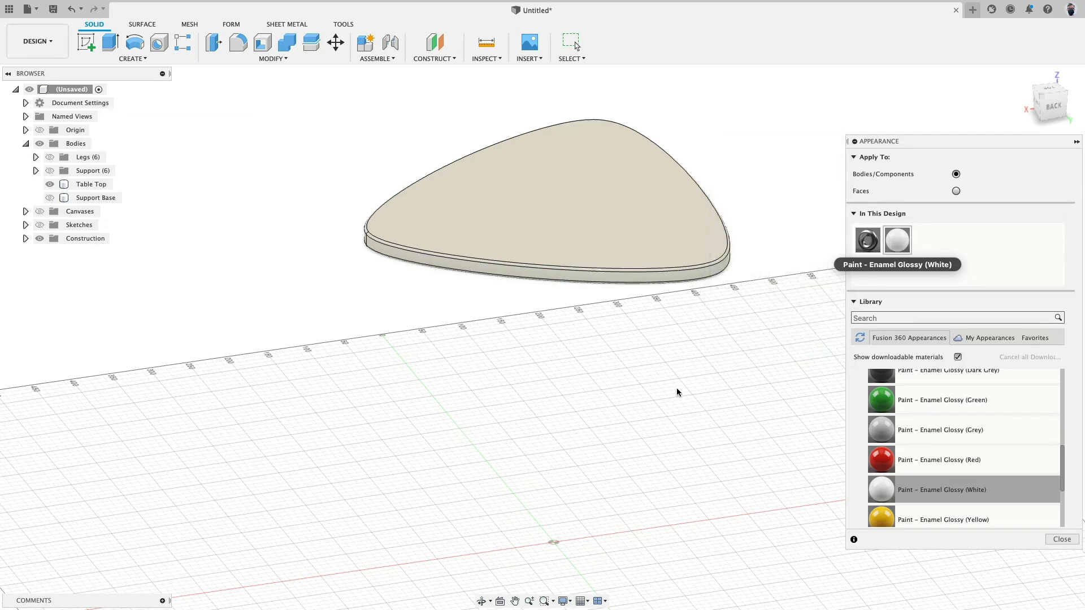
Examine the table top's underside, then switch to Google Chrome and search images for "mdf wood texture" filtered to seamless.
middle_click_drag(625, 443, 632, 358, "shift")
left_click(545, 252)
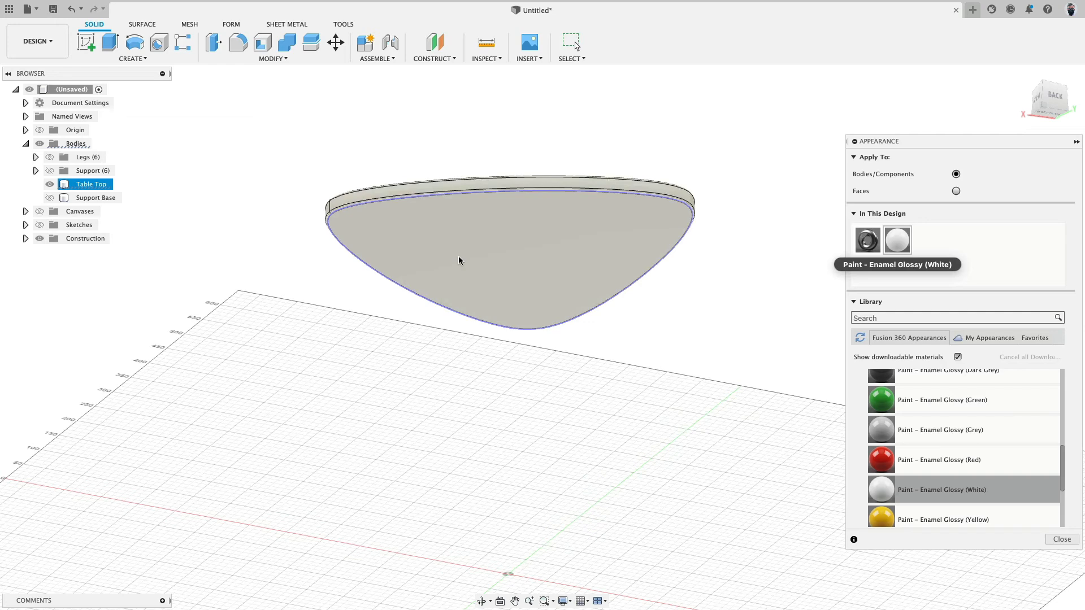
key("super+Tab")
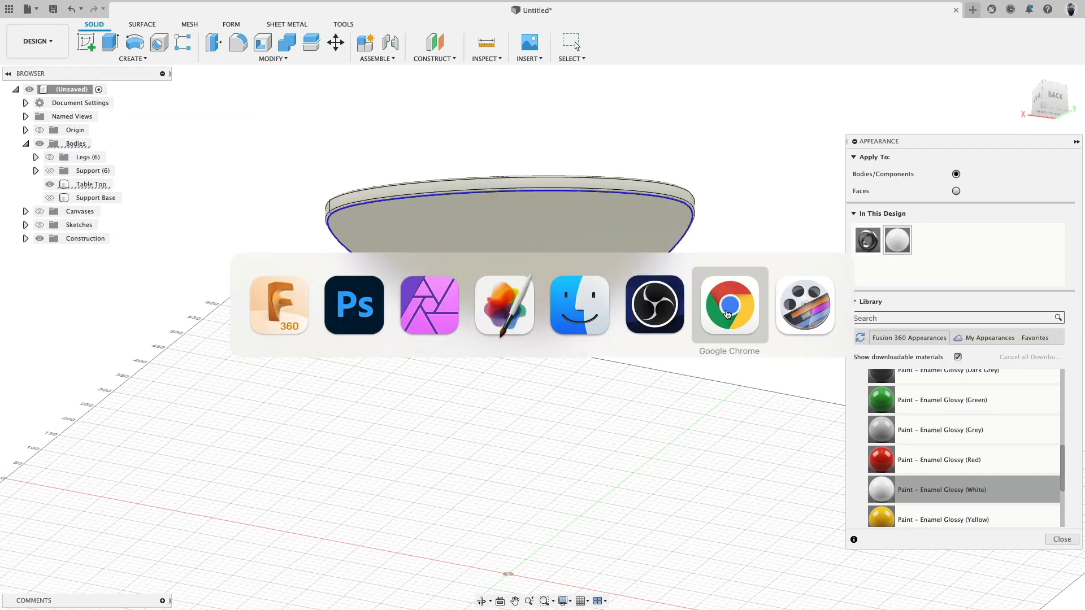
left_click(727, 314)
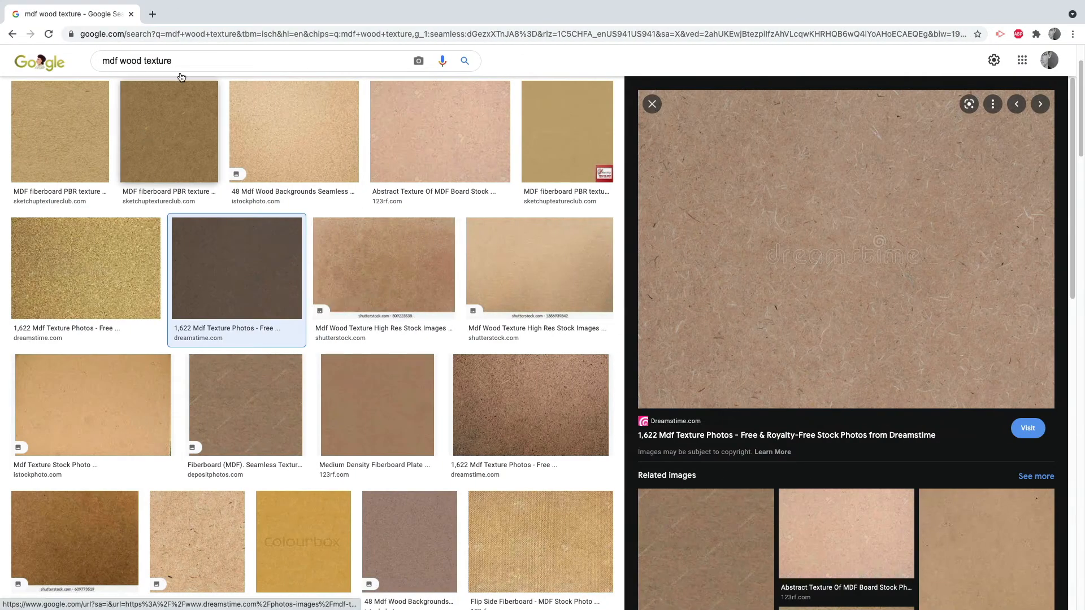
left_click(186, 55)
key("Return")
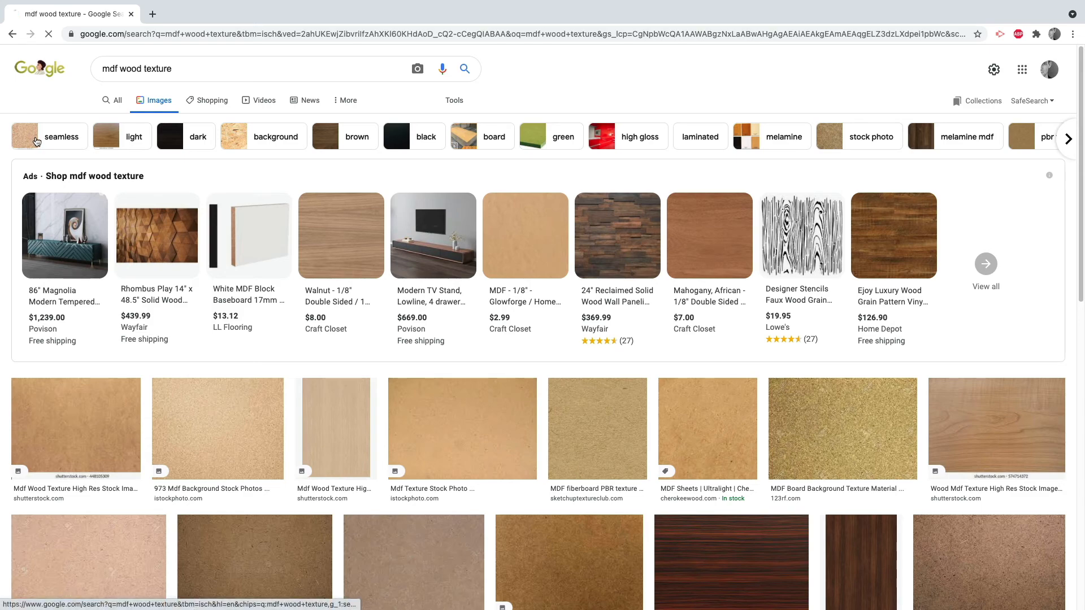
left_click(35, 137)
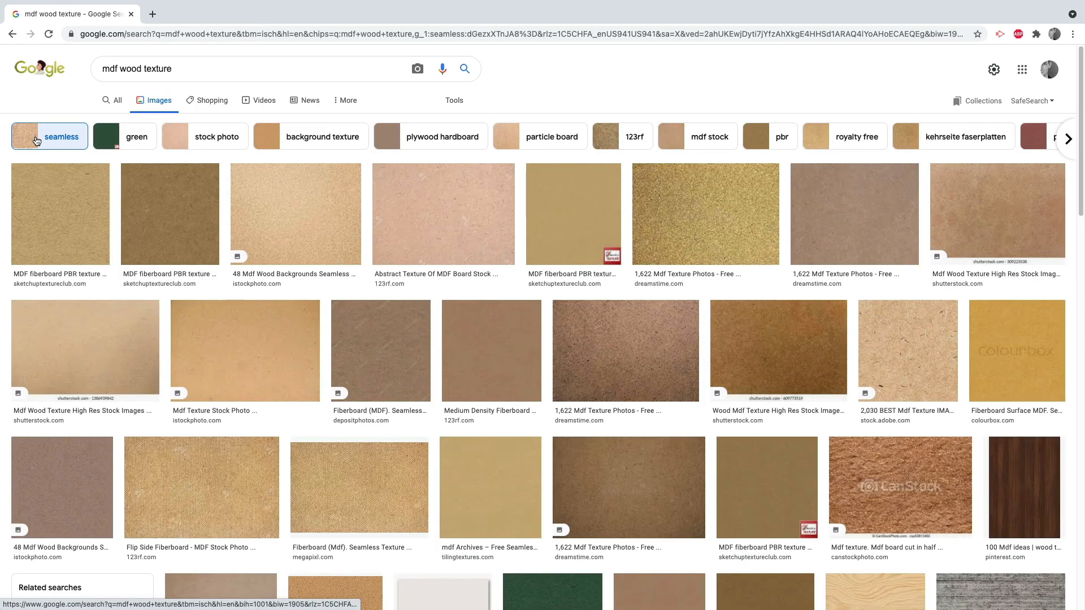
Preview the Dreamstime MDF texture with visible fibres and check the available image options without choosing one.
left_click(853, 226)
right_click(761, 195)
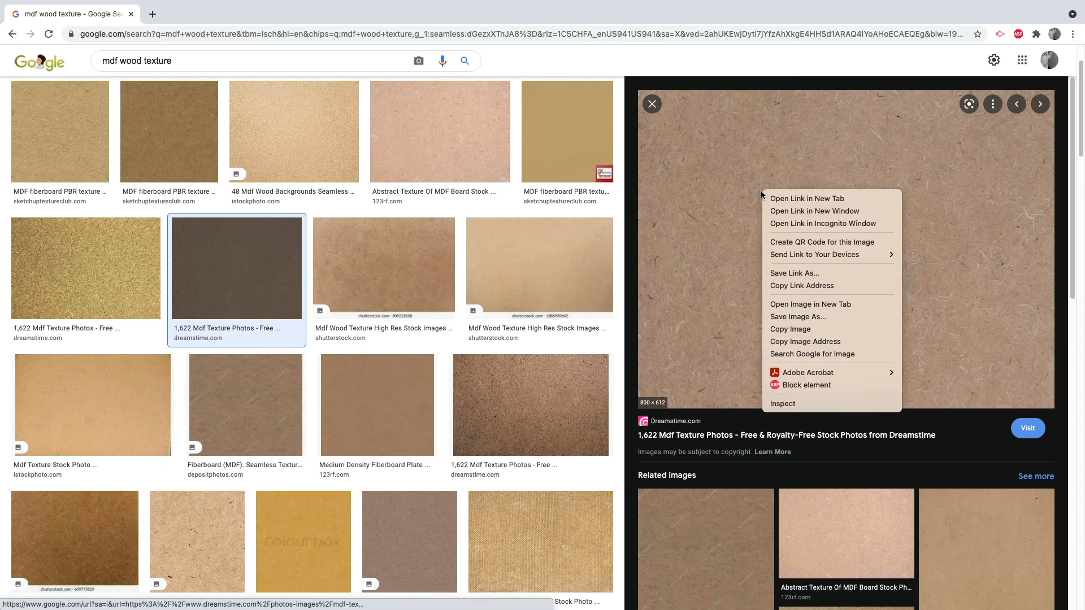
left_click(612, 53)
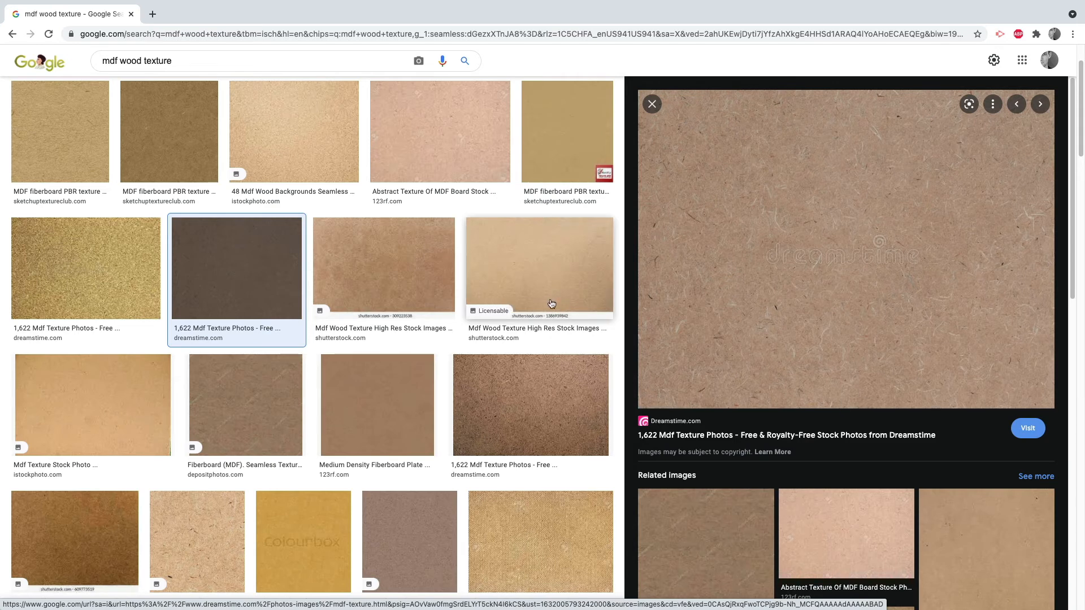
Compare further seamless MDF textures, including two from Shutterstock, and reopen the fibrous Dreamstime texture.
left_click(568, 320)
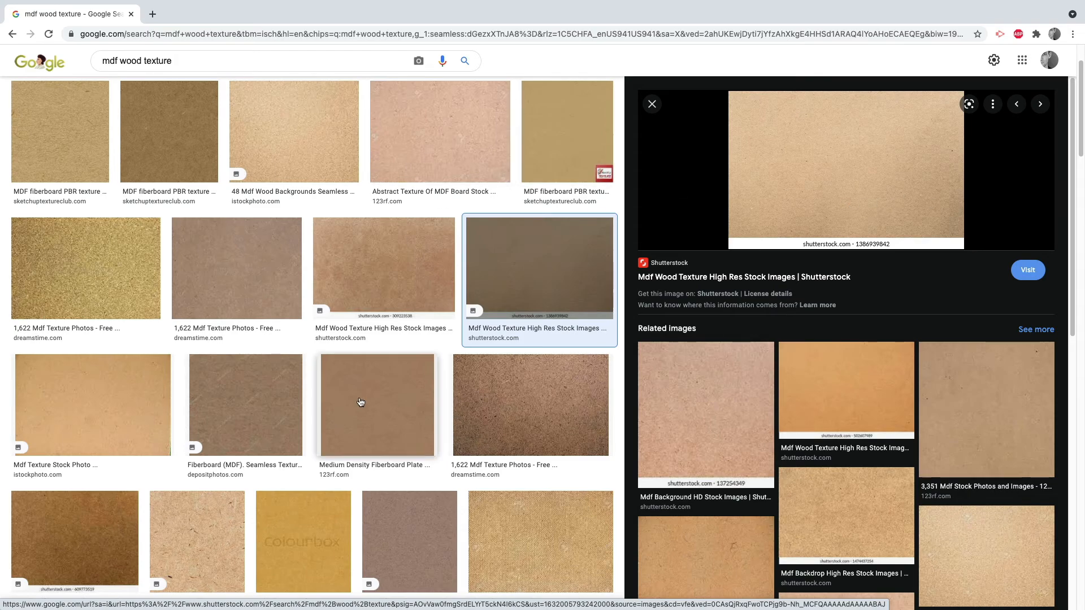
scroll(358, 397, "down", 7)
scroll(133, 265, "down", 8)
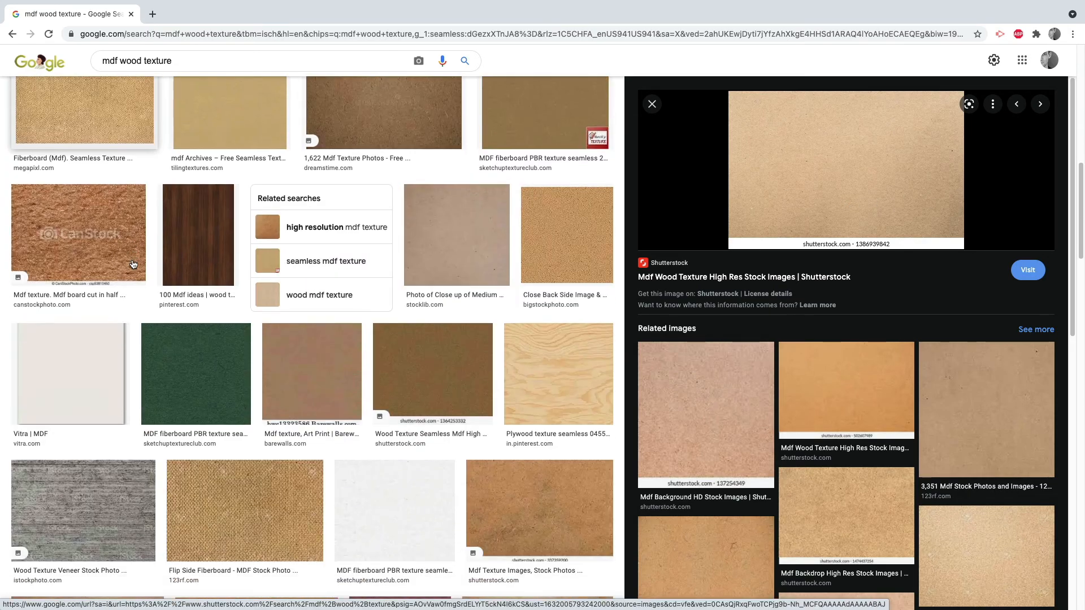
scroll(133, 264, "down", 8)
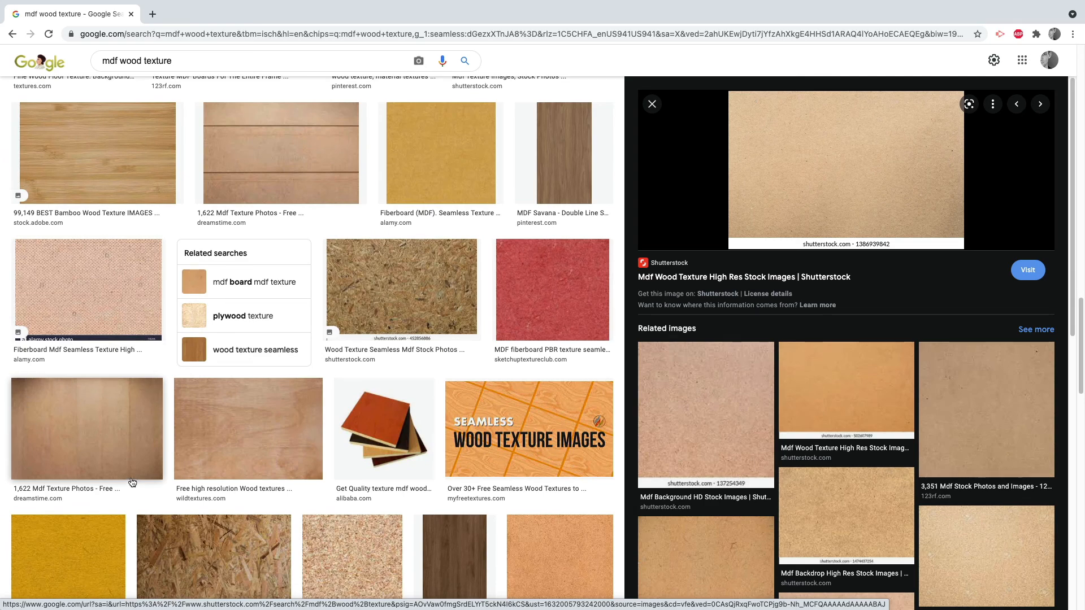
scroll(334, 365, "down", 5)
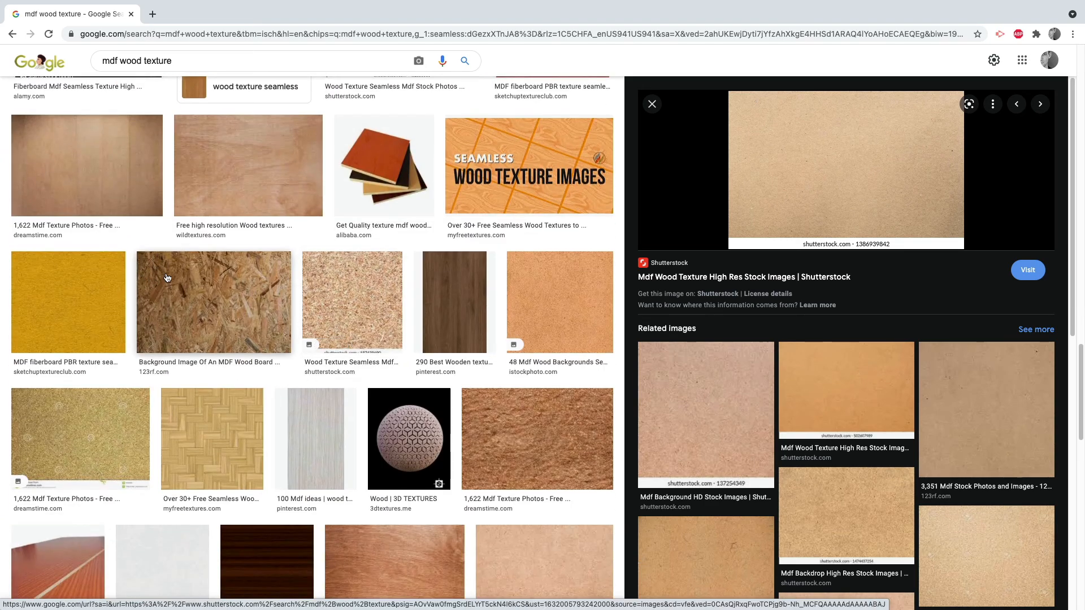
left_click(373, 312)
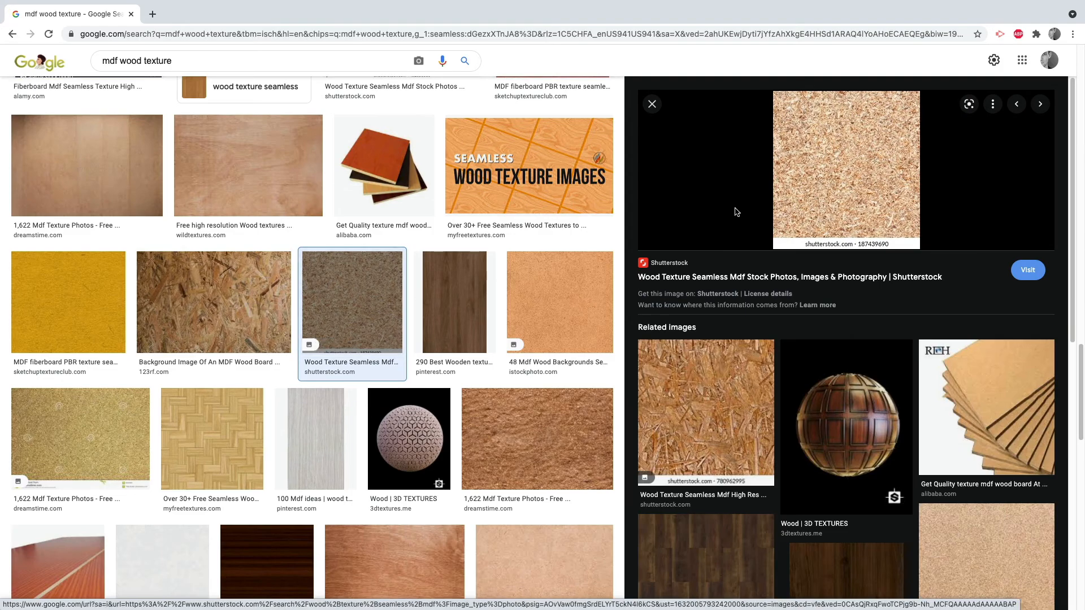
scroll(363, 374, "up", 20)
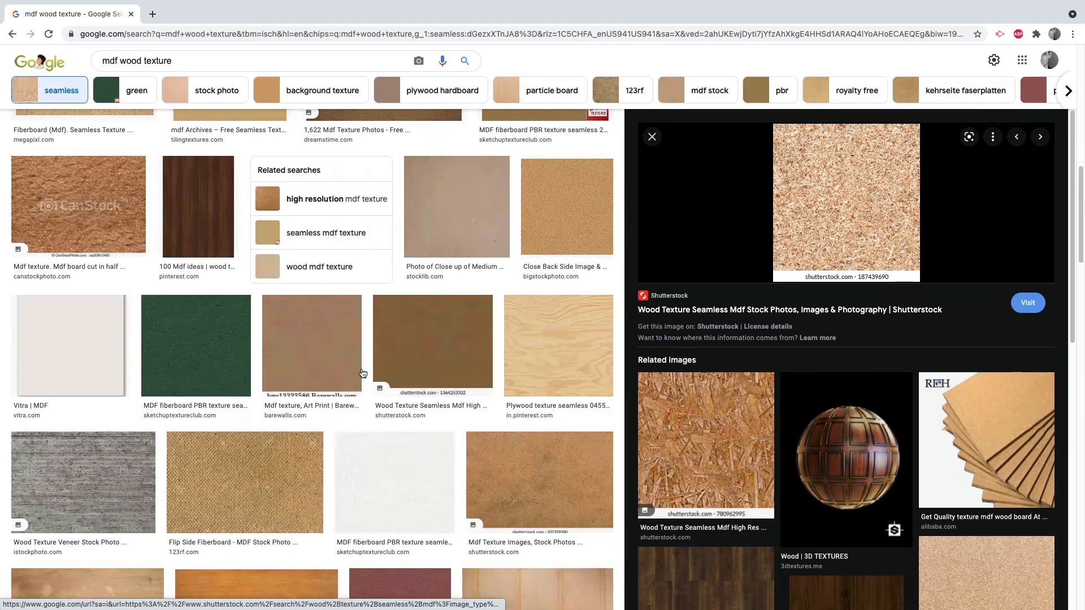
scroll(363, 374, "up", 2)
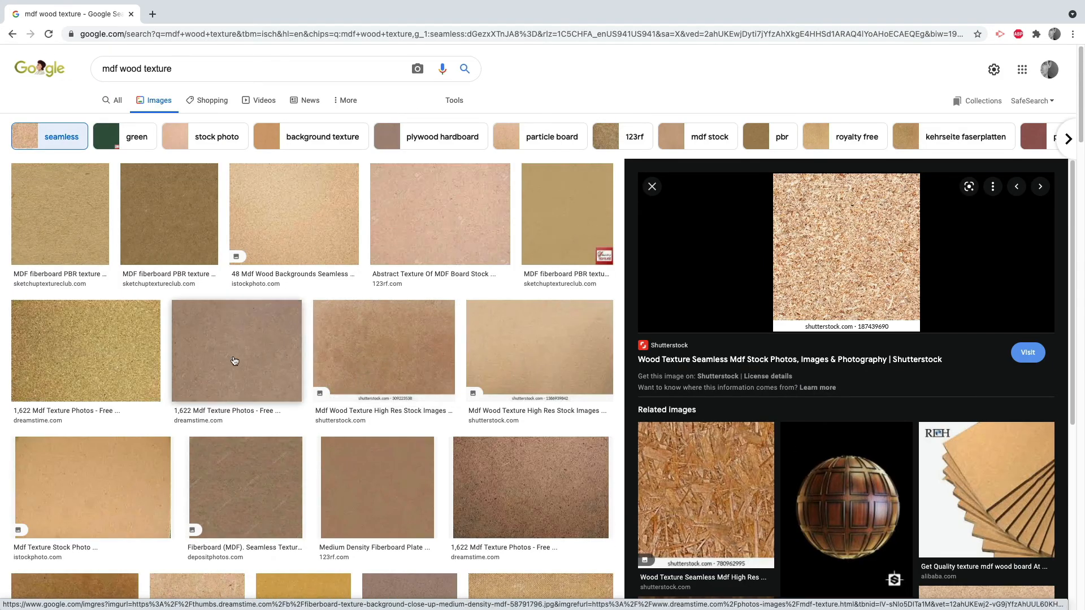
left_click(266, 360)
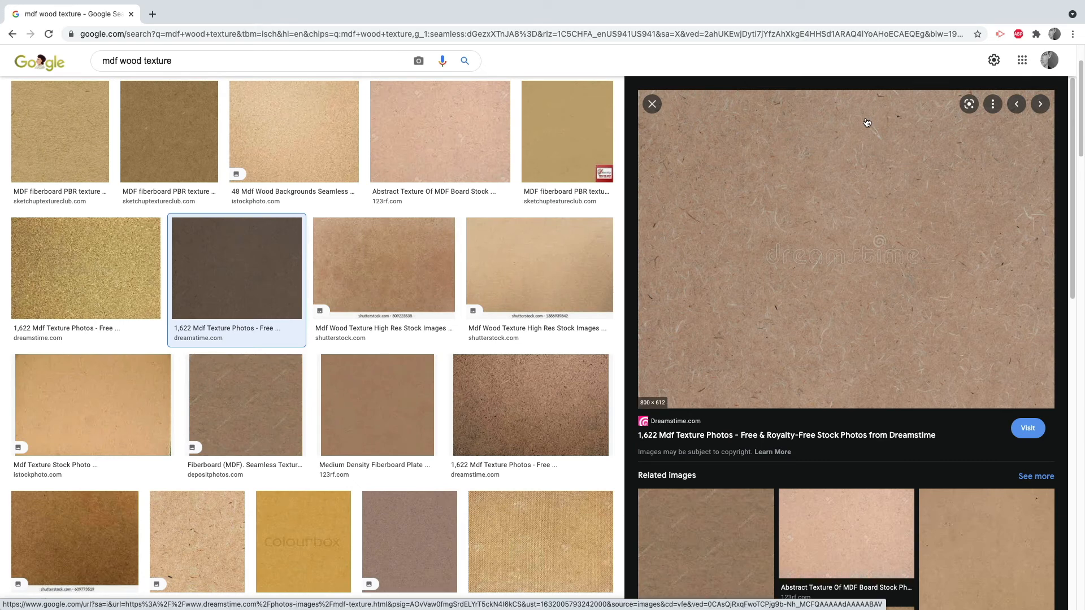
Switch to Photoshop and remove the dreamstime watermark from the MDF texture with the Spot Healing Brush.
key("super+Tab")
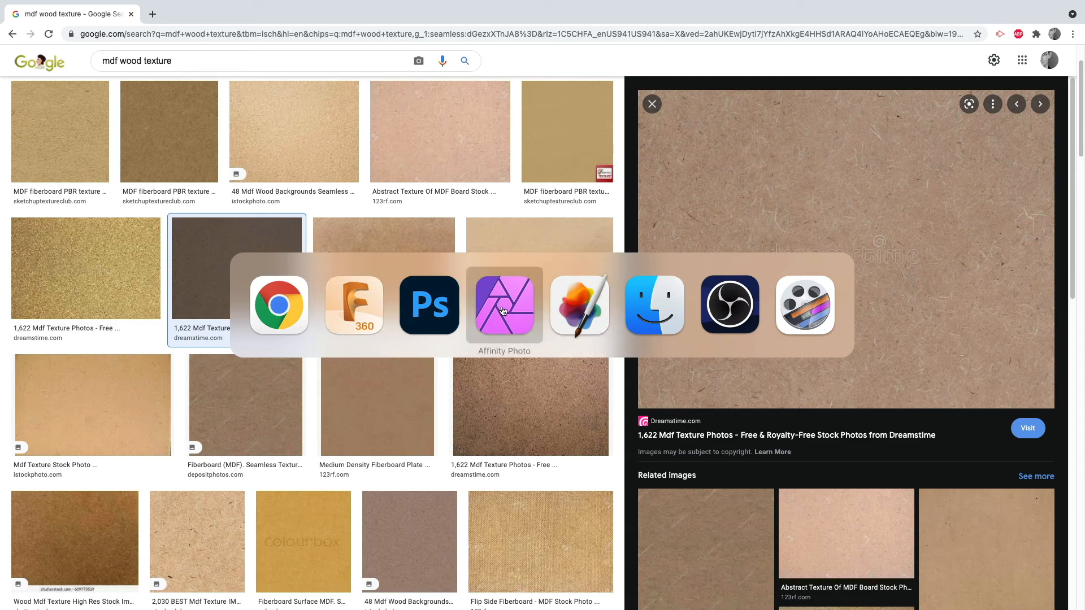
left_click(425, 310)
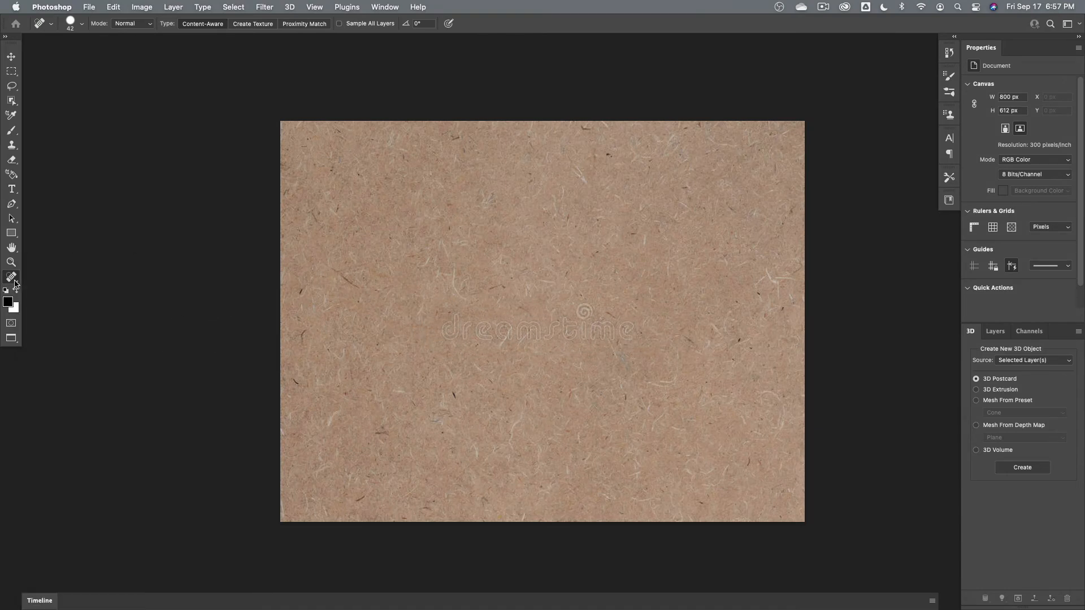
left_click(14, 280)
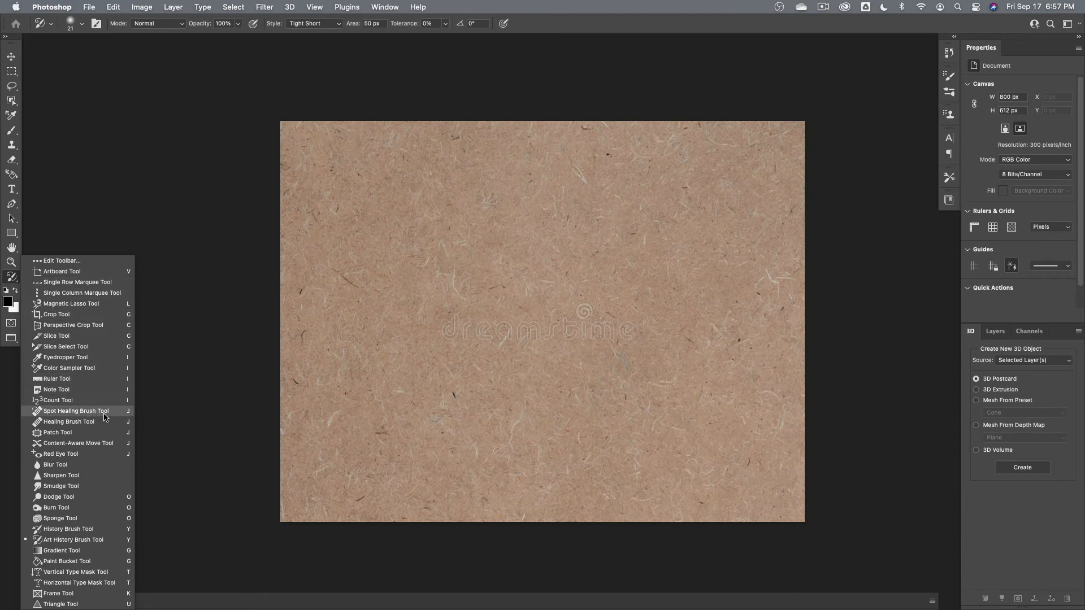
left_click(105, 412)
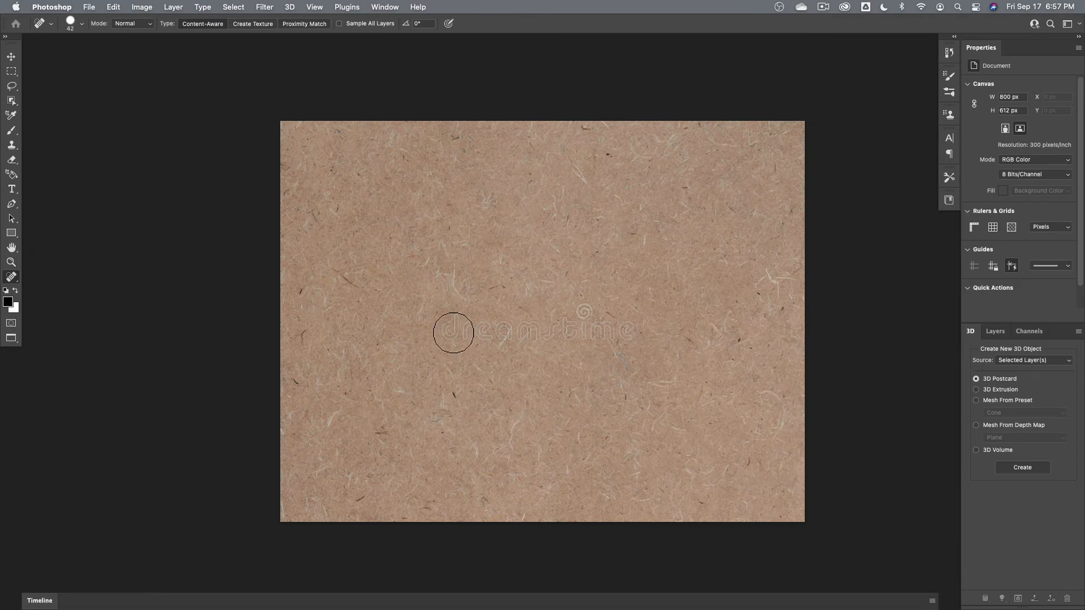
mouse_move(453, 333)
left_mouse_down()
mouse_move(632, 334)
mouse_move(583, 299)
left_mouse_up()
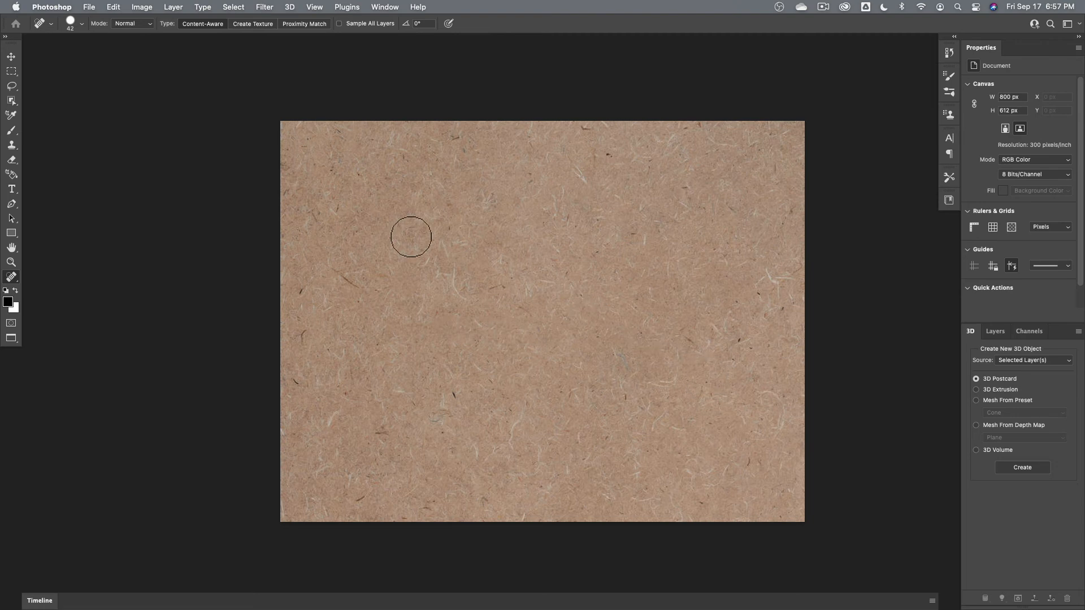
Enlarge the Spot Healing Brush to 134 and heal a broad band across the texture above its centre.
right_click(436, 233)
mouse_move(469, 252)
left_mouse_down()
mouse_move(460, 254)
mouse_move(514, 253)
left_mouse_up()
left_click(364, 218)
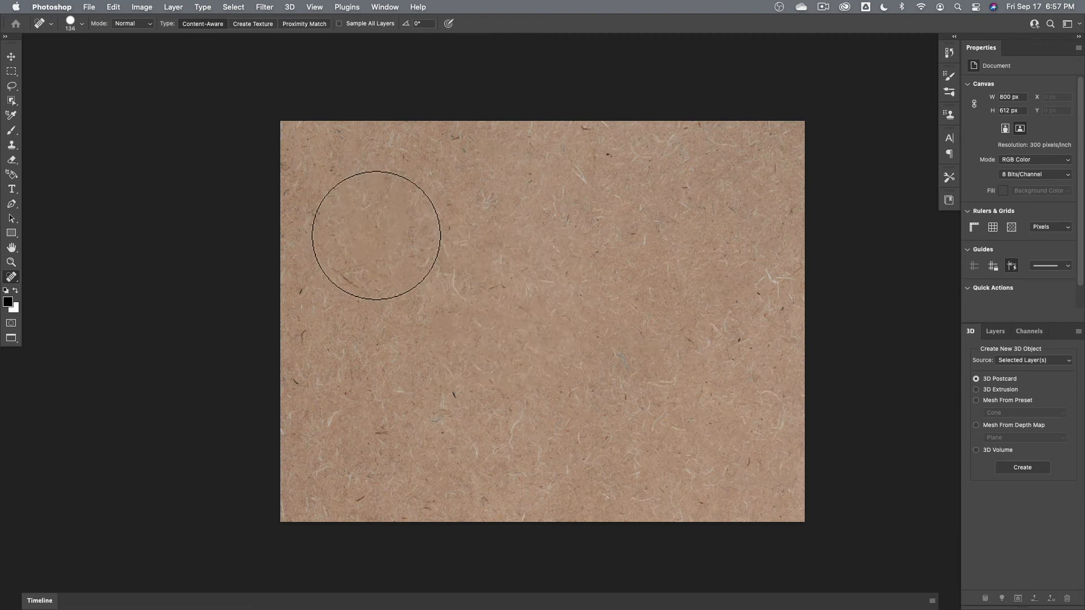
mouse_move(376, 236)
left_mouse_down()
mouse_move(527, 310)
mouse_move(673, 292)
left_mouse_up()
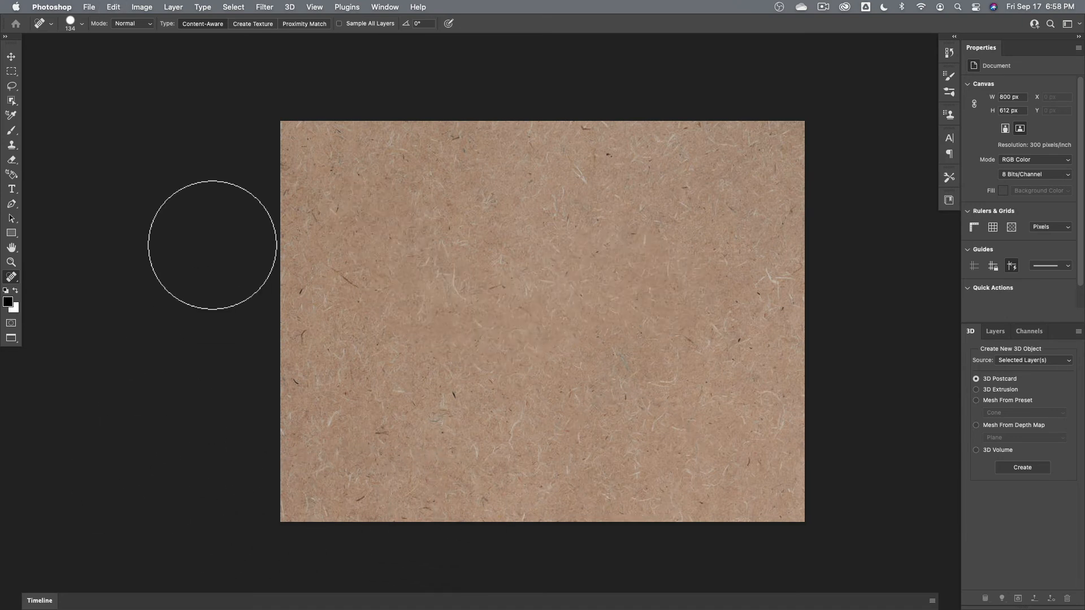
Check the Export As settings for saving the cleaned MDF texture as PNG, and leave without exporting.
left_click(92, 6)
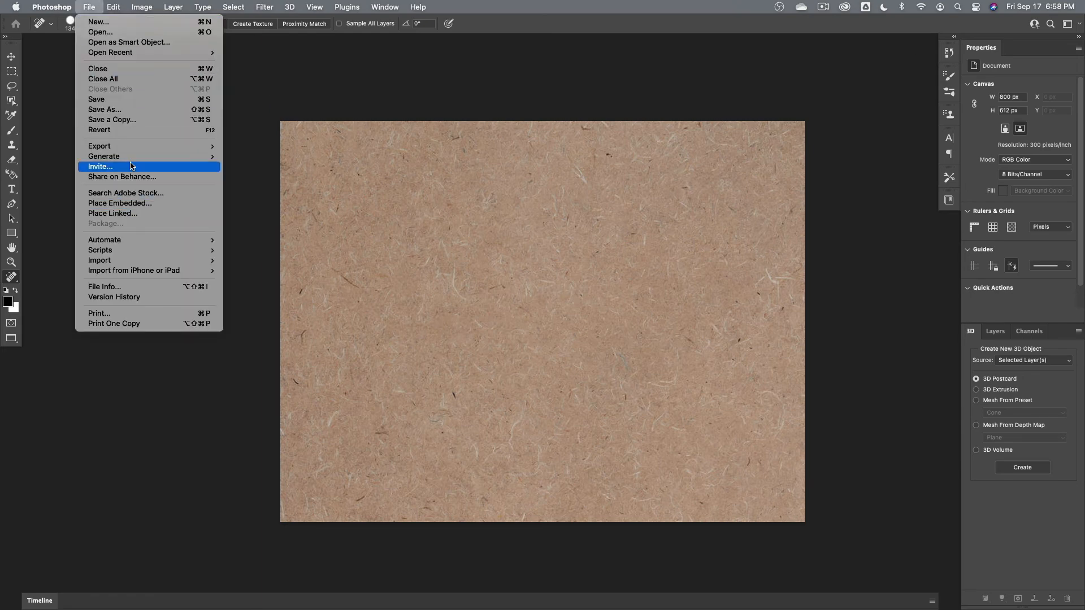
mouse_move(133, 149)
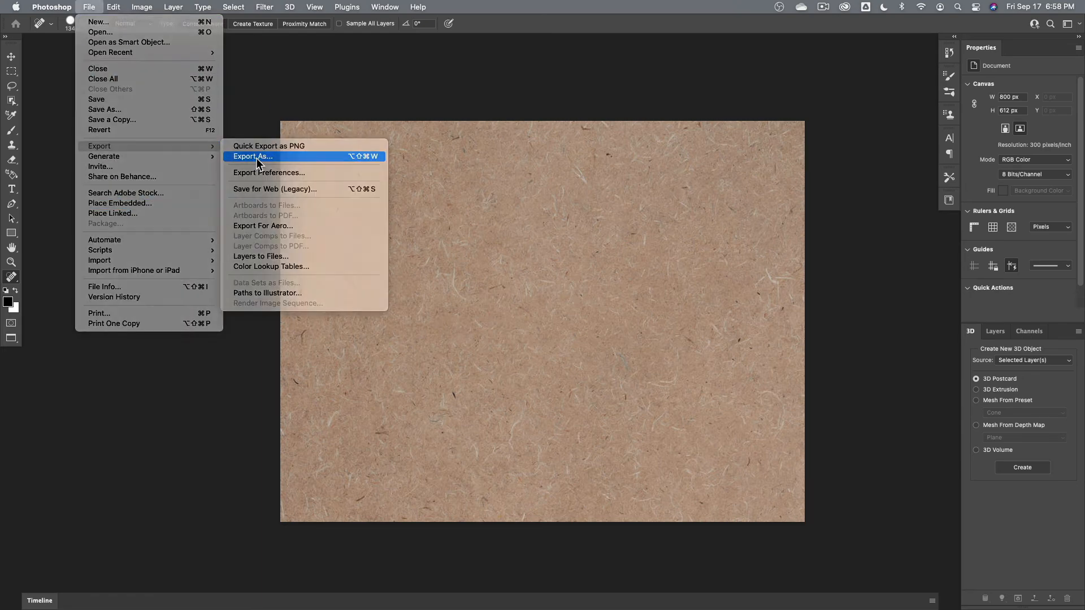
left_click(258, 157)
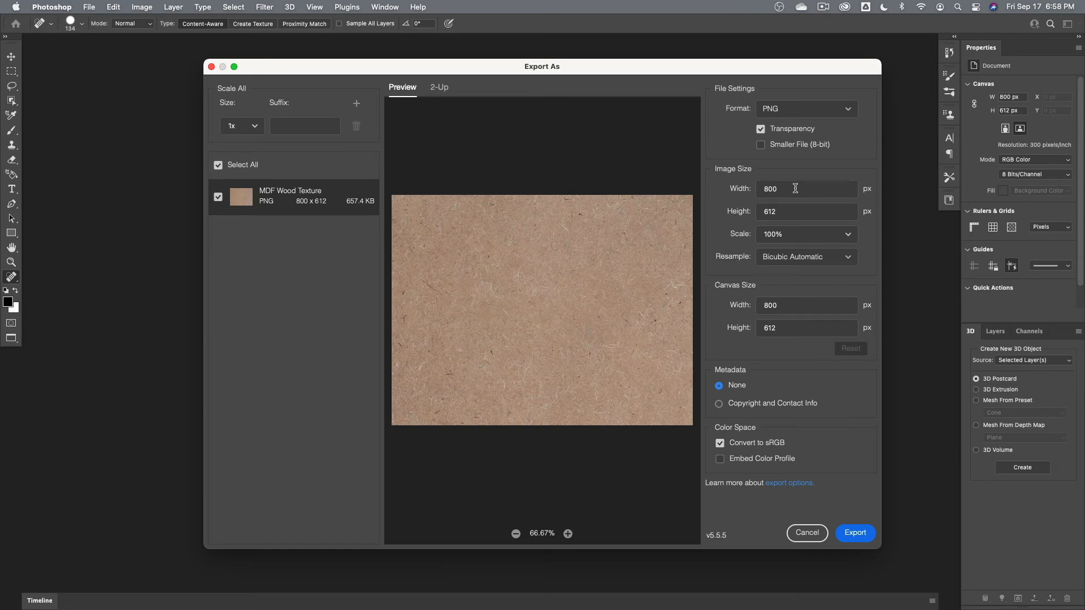
left_click(808, 534)
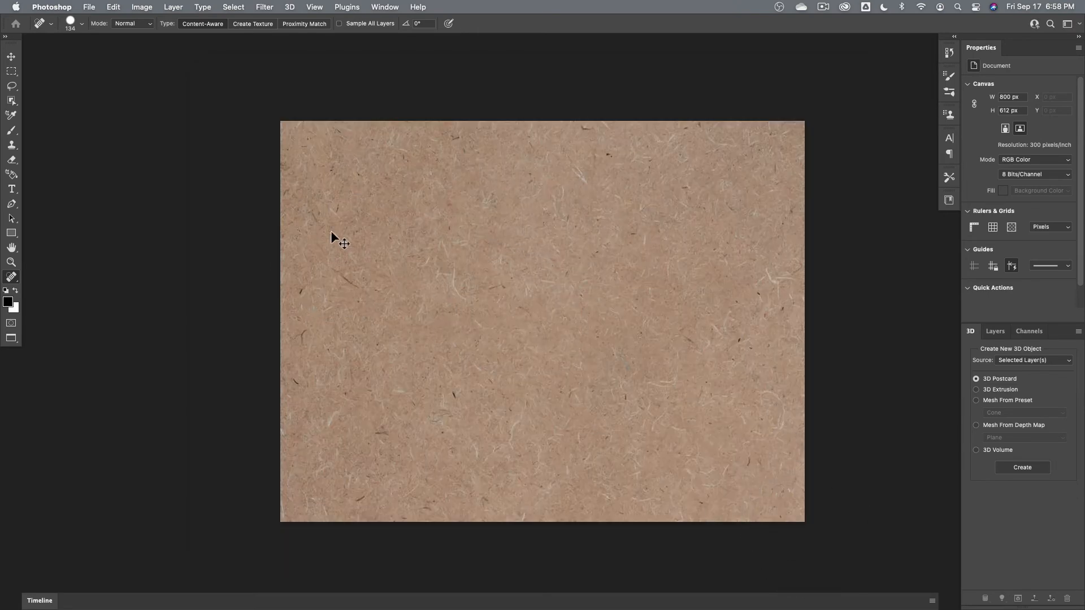
Switch to Affinity Photo and remove the dreamstime watermark from the MDF texture with the Inpainting Brush.
key("super+Tab")
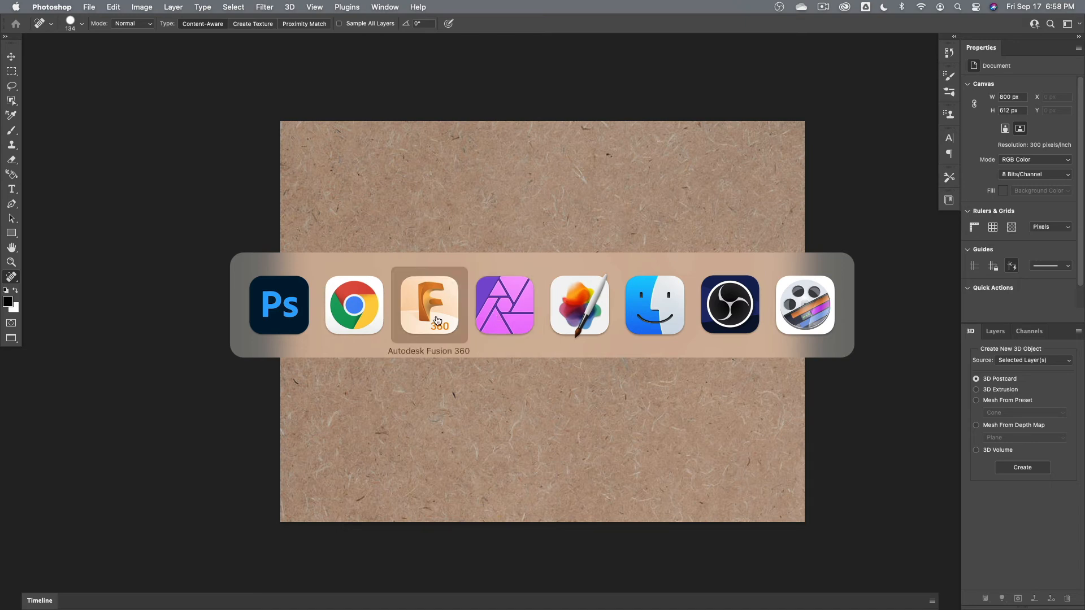
left_click(516, 302)
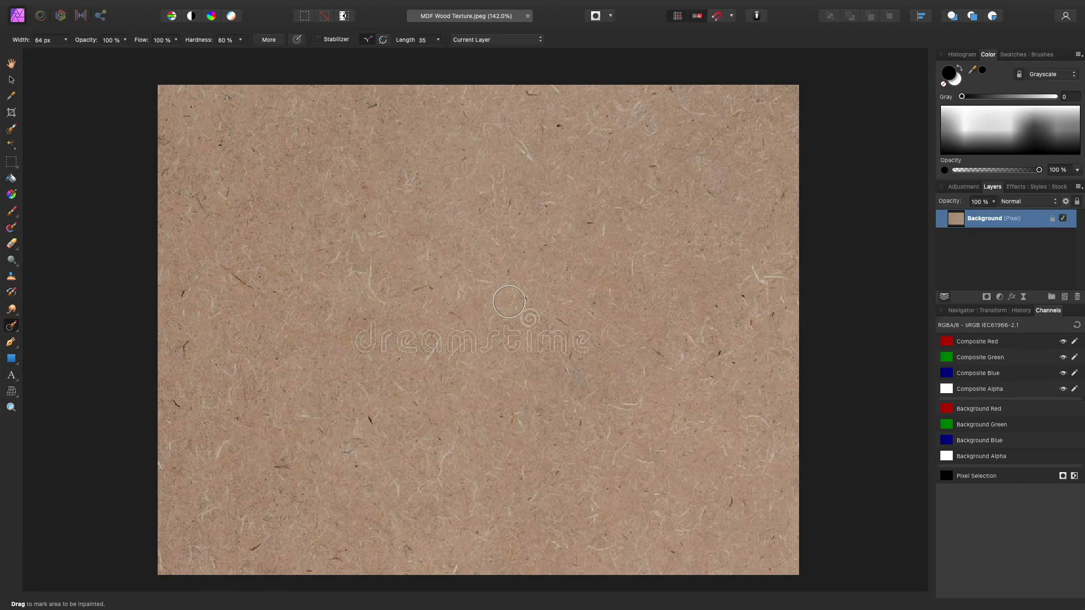
left_click(10, 330)
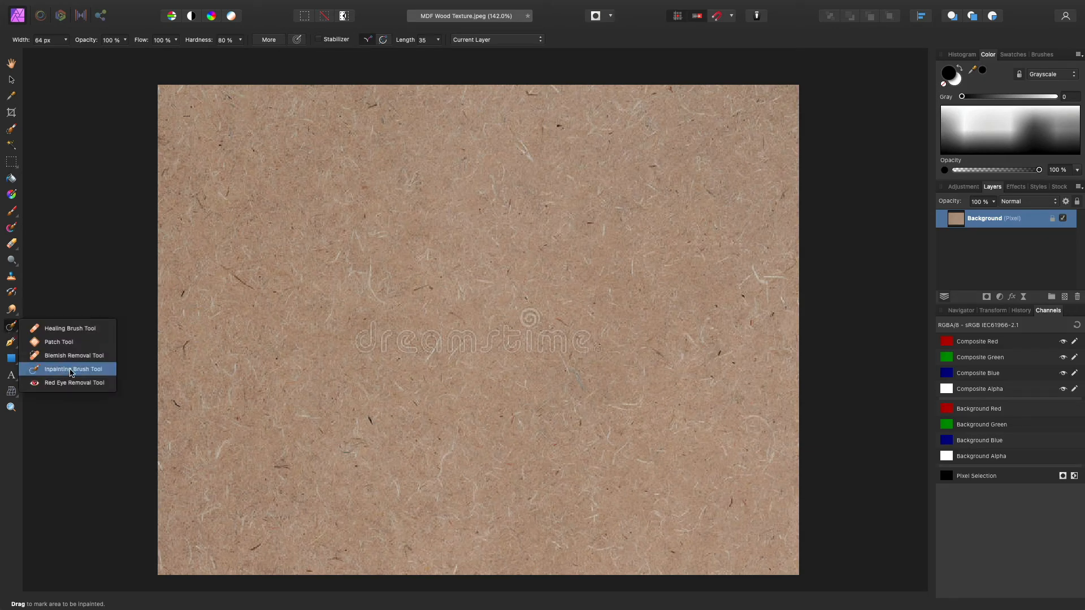
left_click(32, 372)
mouse_move(366, 335)
left_mouse_down()
mouse_move(550, 345)
mouse_move(520, 309)
left_mouse_up()
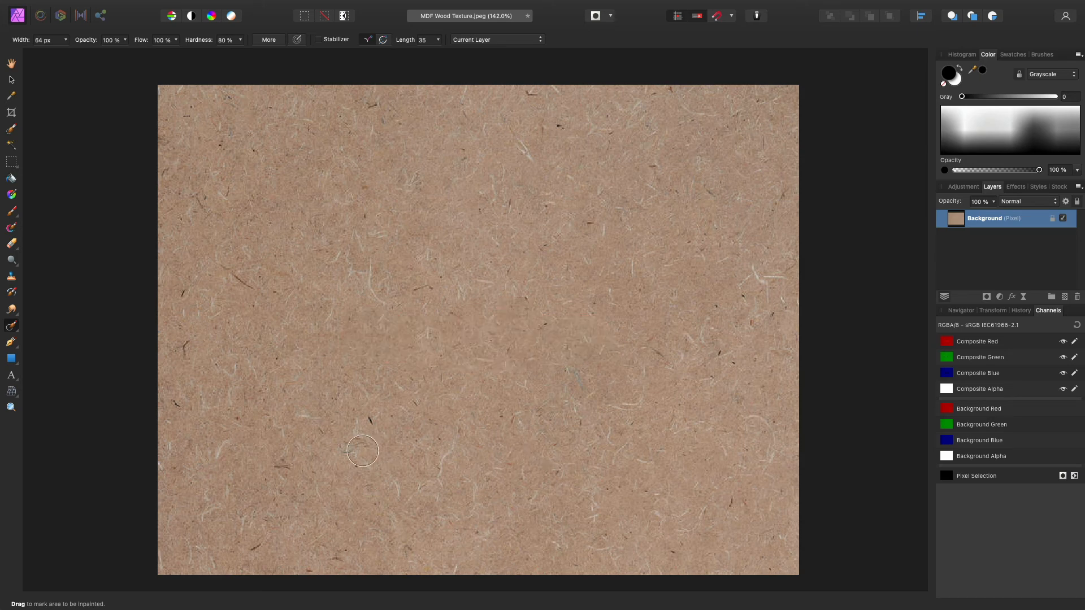
Check Affinity Photo's PNG export settings for the inpainted MDF texture, and leave without exporting.
left_click(99, 7)
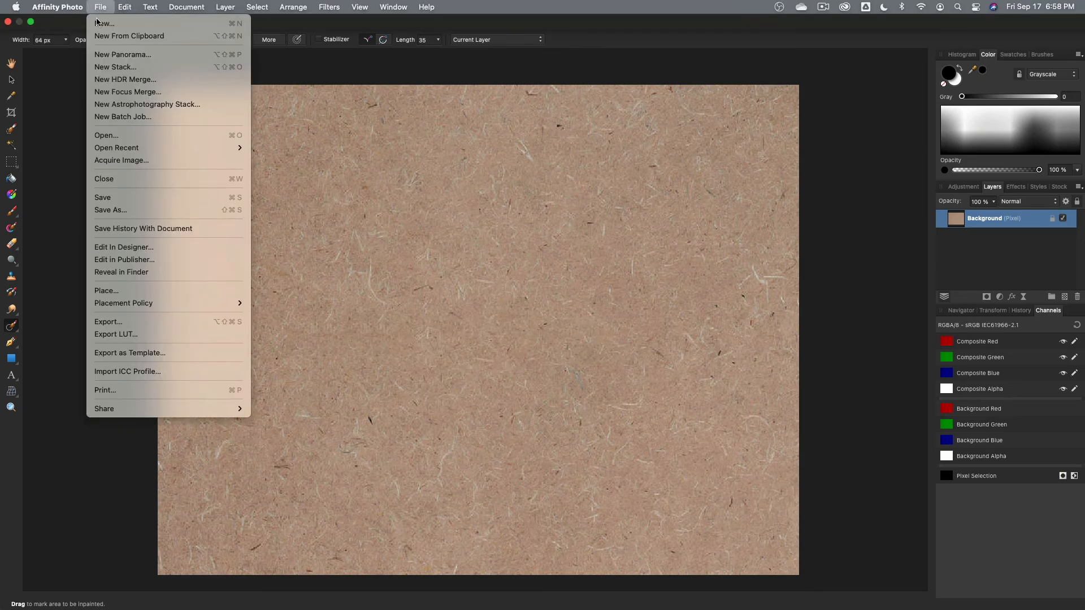
left_click(142, 323)
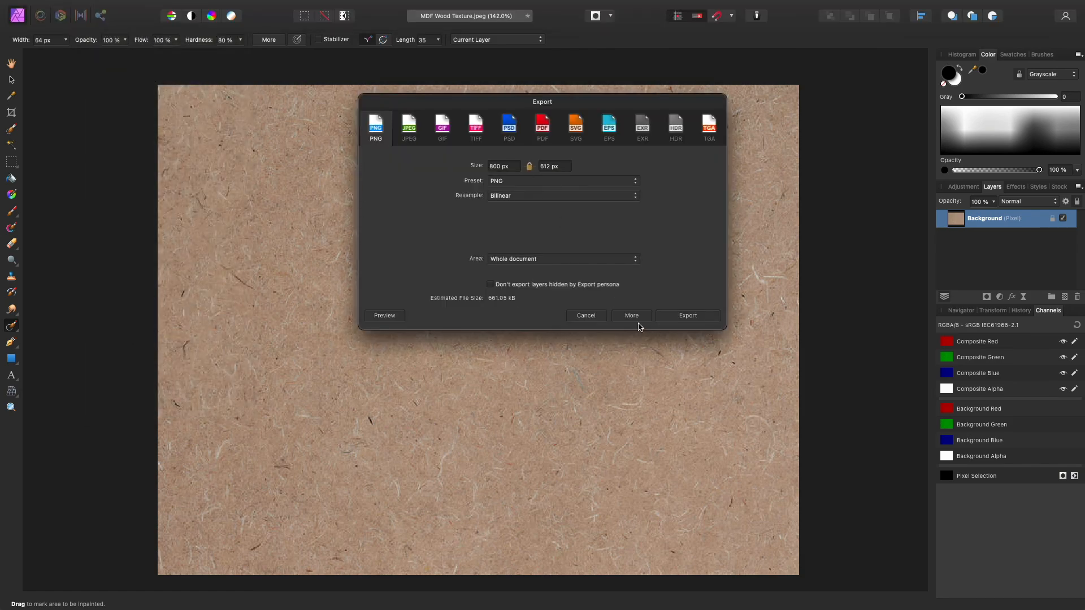
left_click(595, 317)
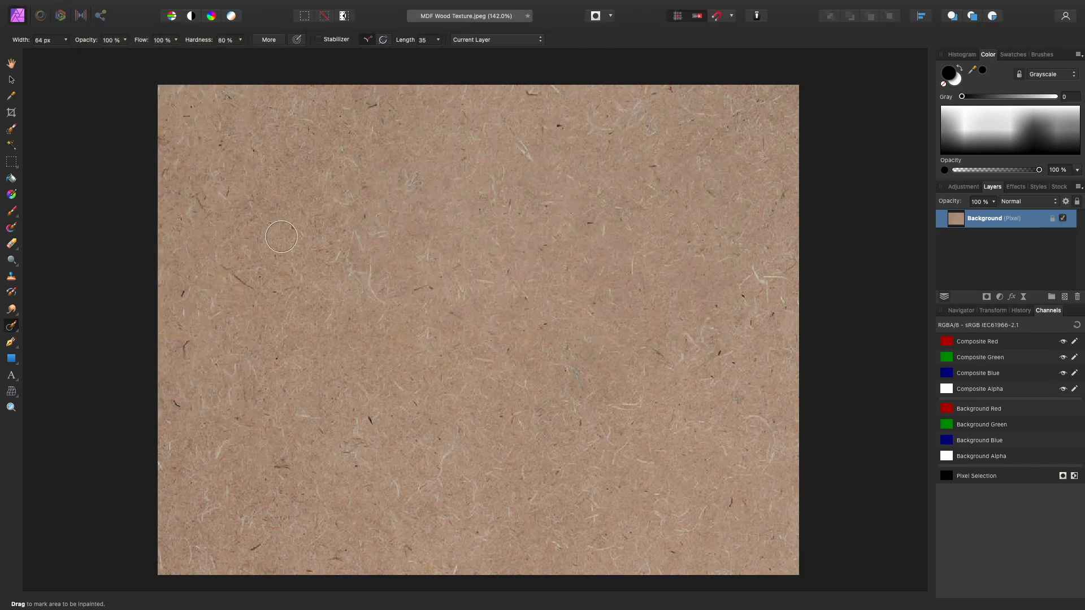
Switch to Pixelmator Pro, set the Repair brush size to 9%, and remove the dreamstime watermark from the MDF texture.
key("super+Tab")
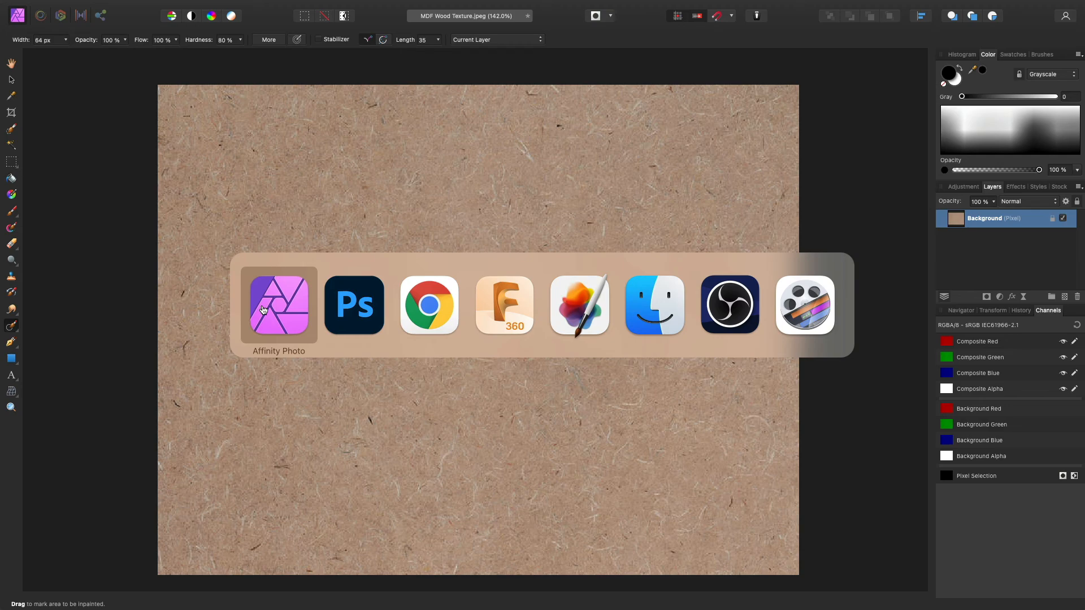
left_click(576, 321)
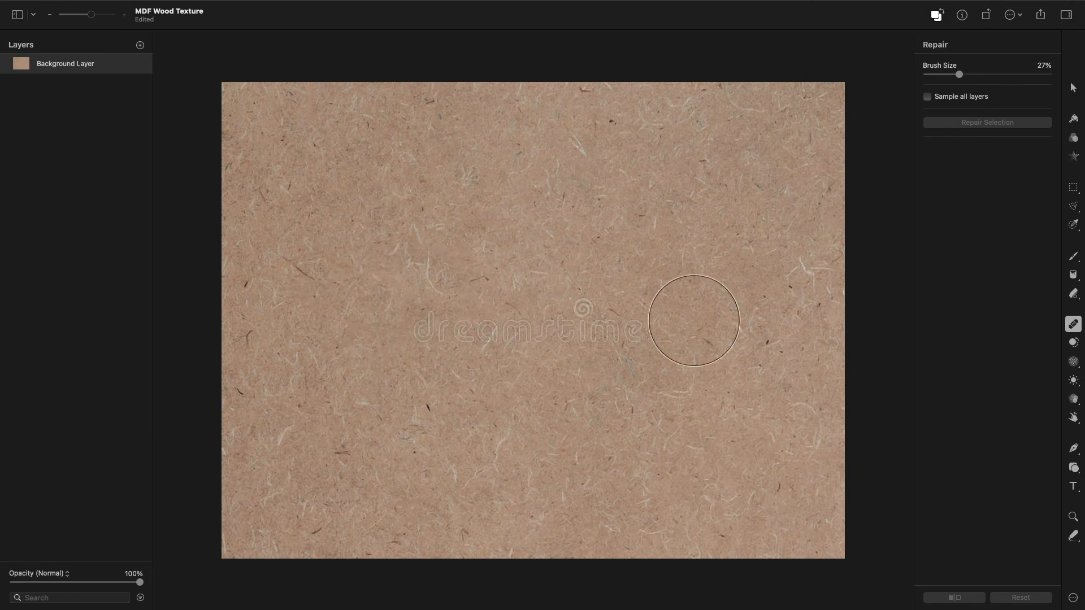
right_click(400, 260)
left_click_drag(448, 281, 427, 280)
mouse_move(420, 339)
left_mouse_down()
mouse_move(436, 326)
mouse_move(497, 334)
mouse_move(591, 316)
mouse_move(622, 337)
mouse_move(638, 330)
left_mouse_up()
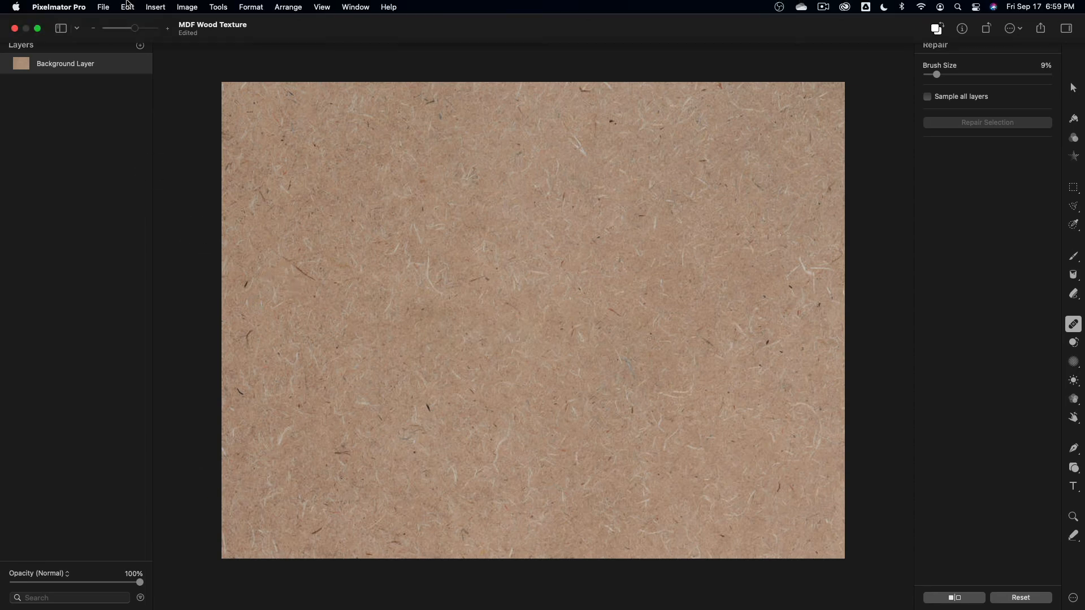
Export the repaired texture to the Desktop in PNG format under the name MDF Wood Texture.
left_click(104, 7)
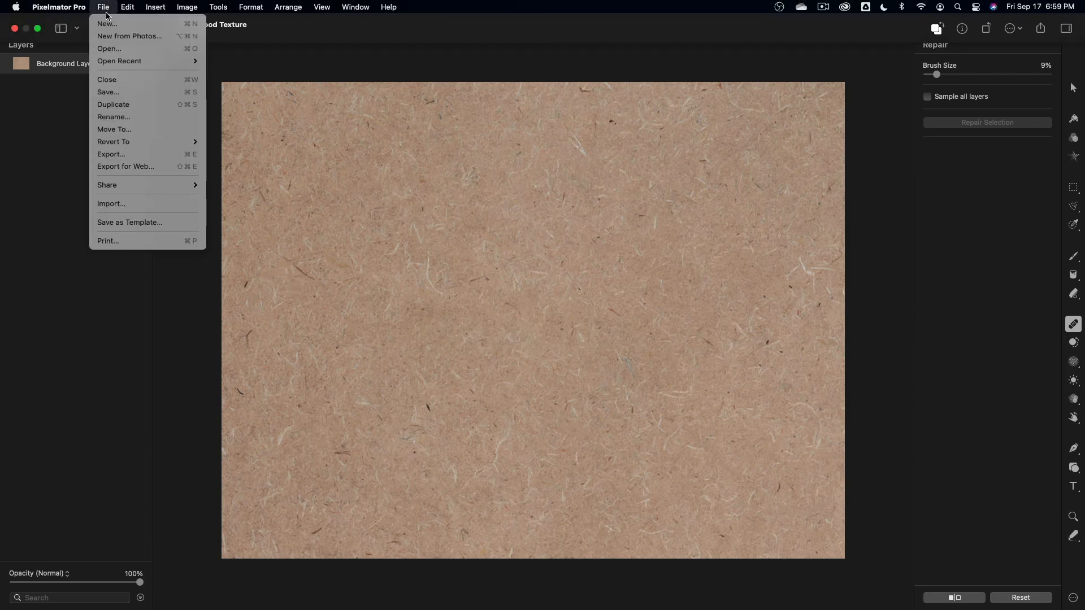
left_click(127, 158)
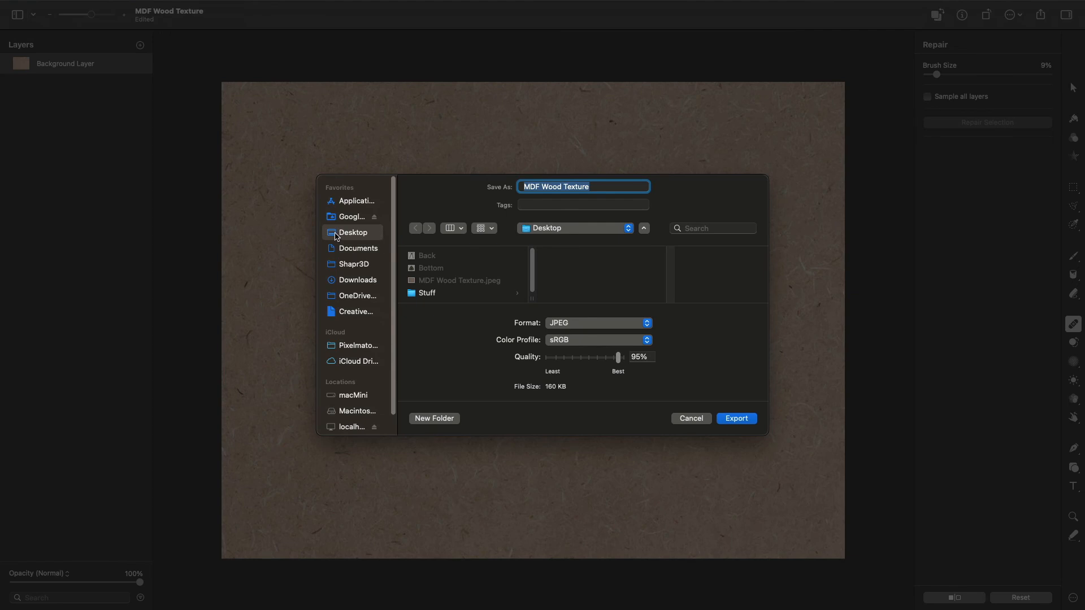
left_click(593, 326)
left_click(593, 338)
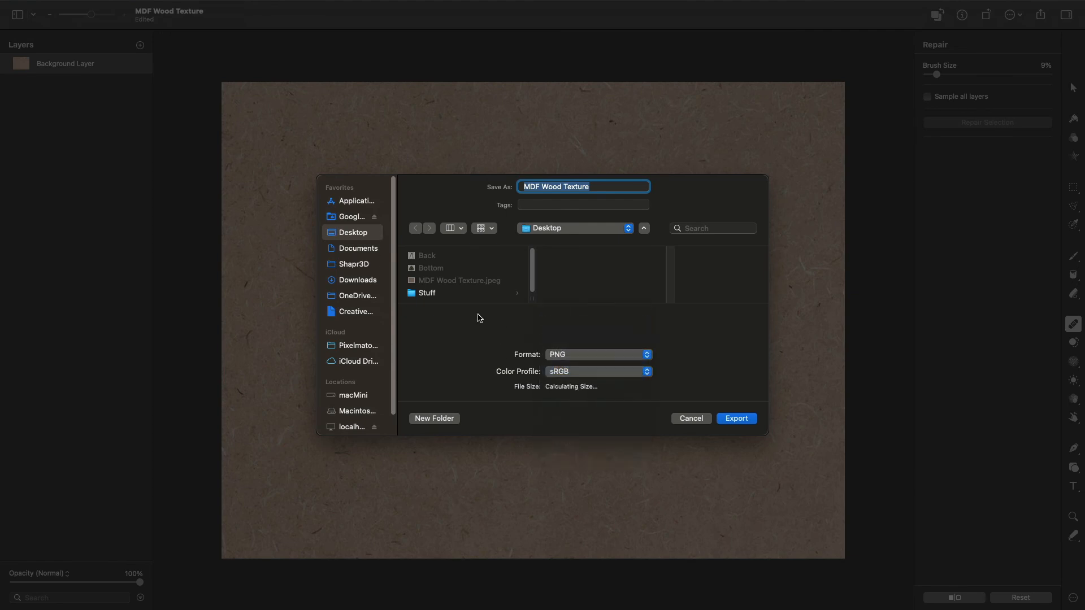
left_click(459, 282)
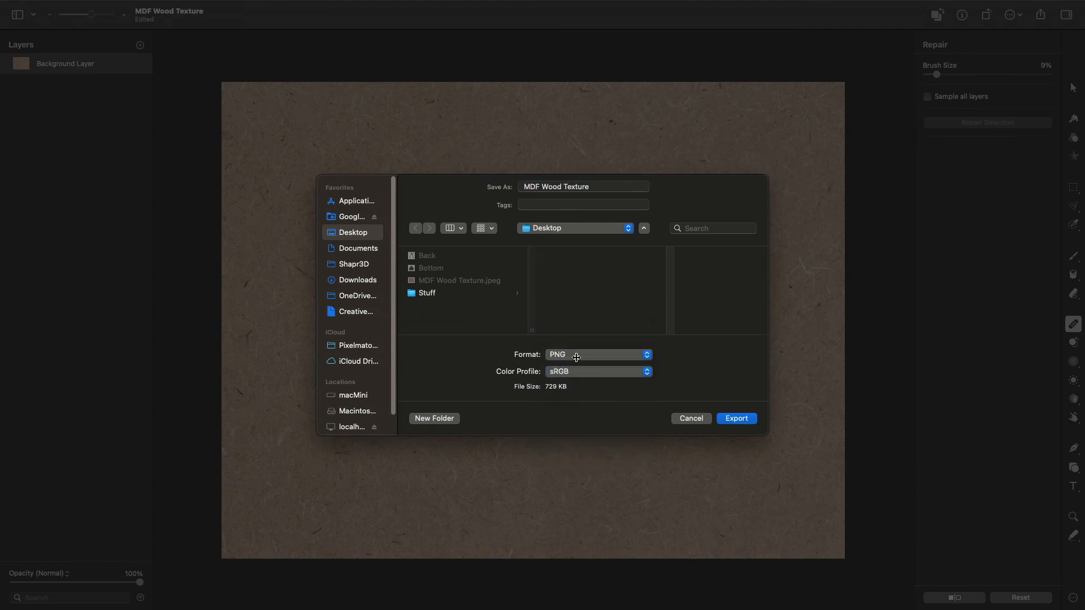
left_click(738, 420)
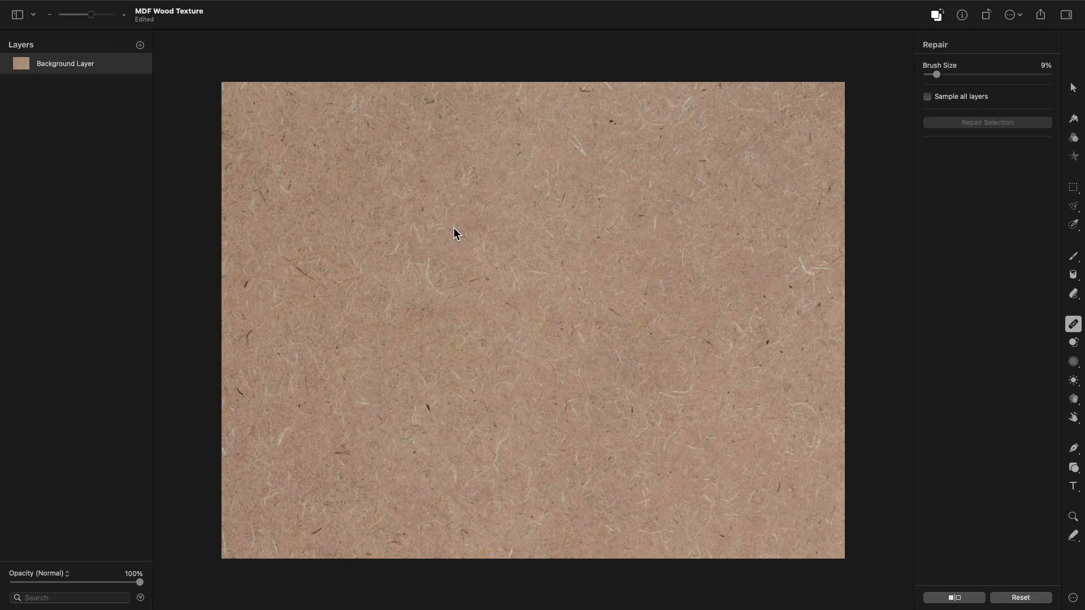
Switch to Fusion 360, add Base Material - Opaque to the design, and apply it only to the table top's underside face.
key("super+Tab")
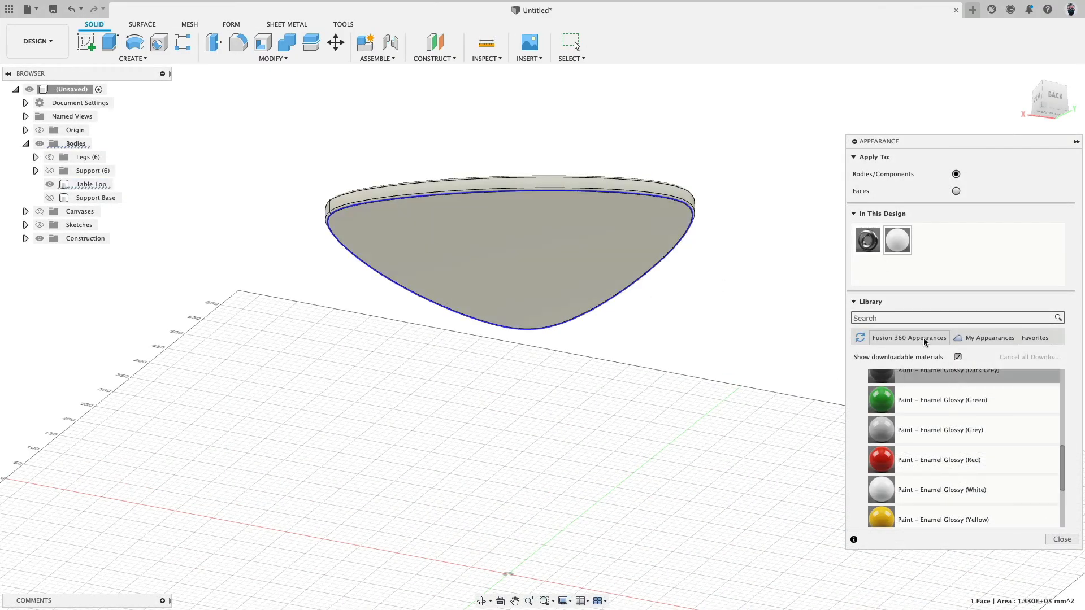
scroll(897, 407, "up", 10)
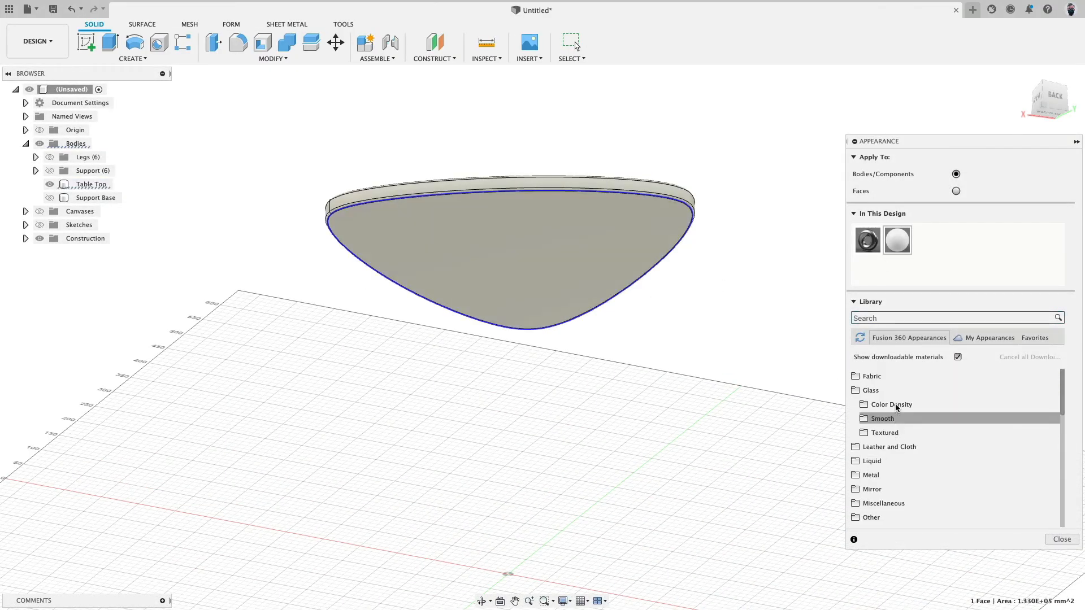
left_click(855, 390)
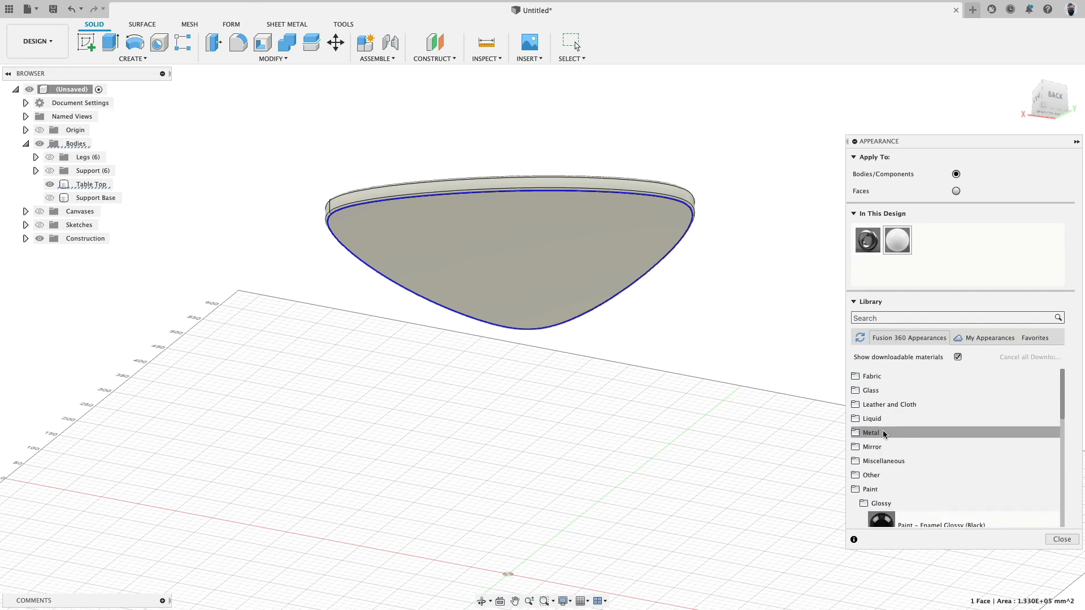
left_click(855, 478)
scroll(865, 464, "down", 2)
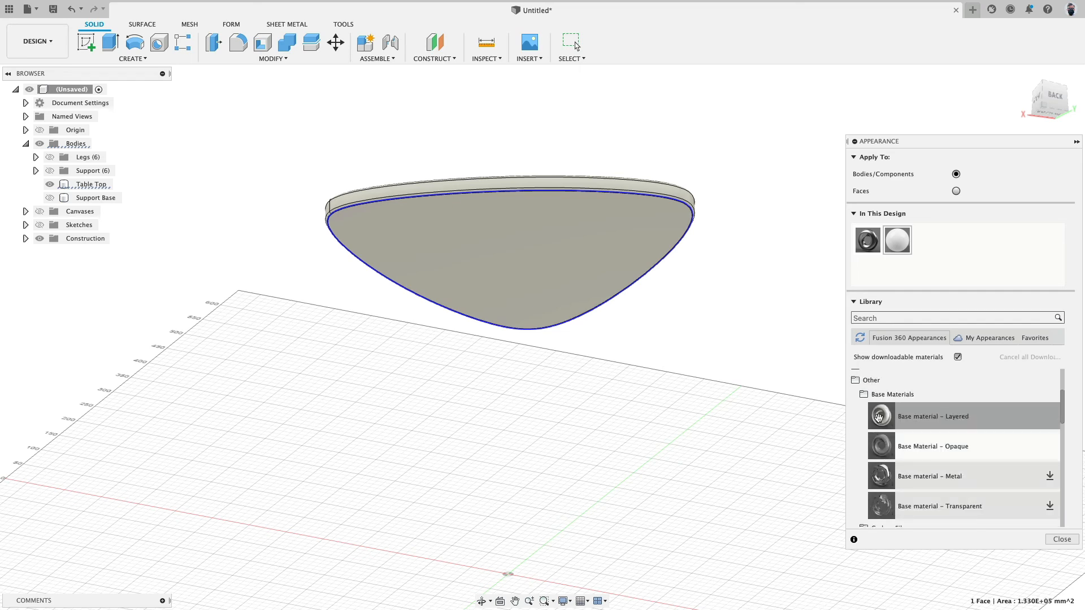
left_click_drag(879, 450, 932, 245)
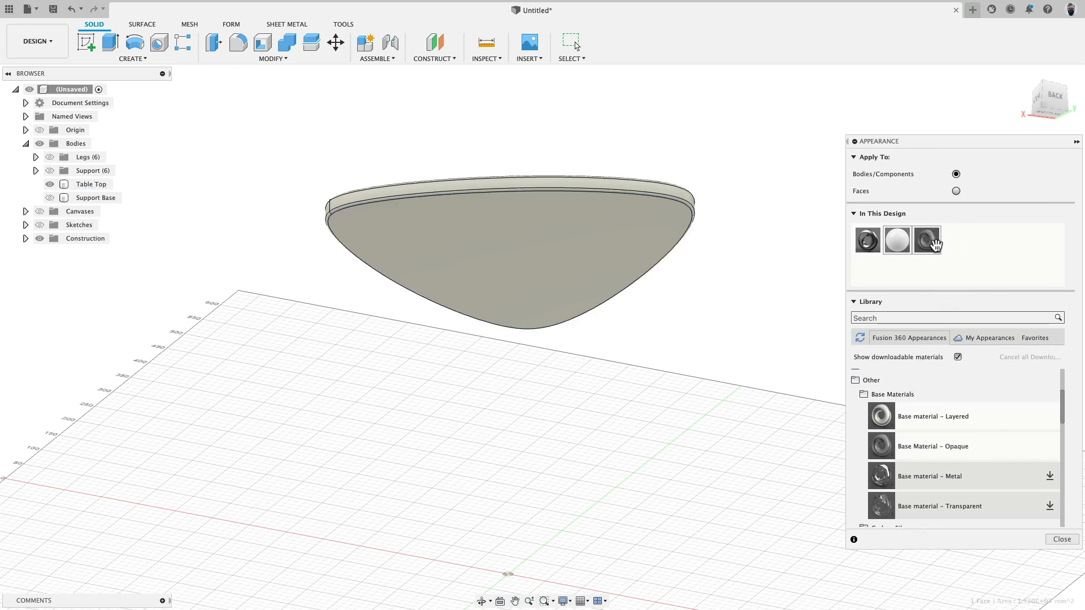
left_click(956, 191)
left_click_drag(927, 240, 548, 256)
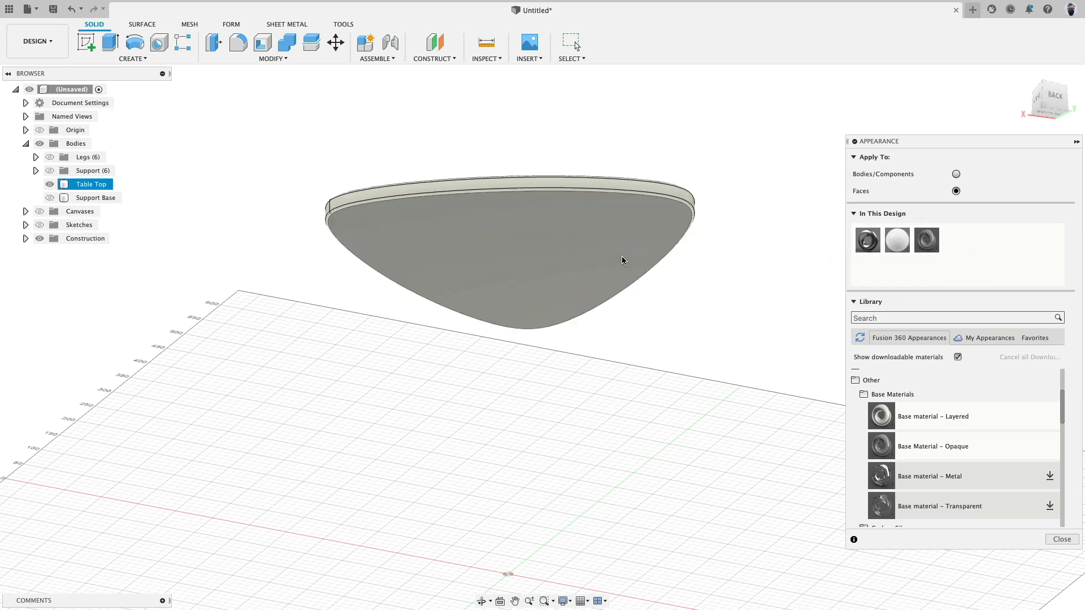
Change the Base Material - Opaque color to an image, using MDF Wood Texture.png from the Desktop.
double_click(930, 240)
left_click(783, 324)
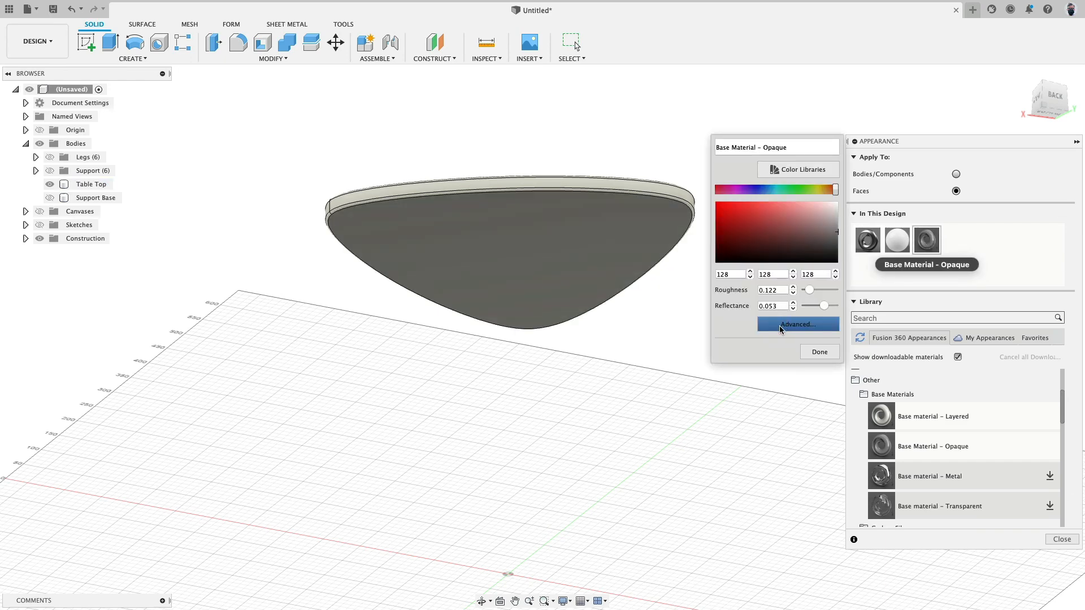
left_click(799, 258)
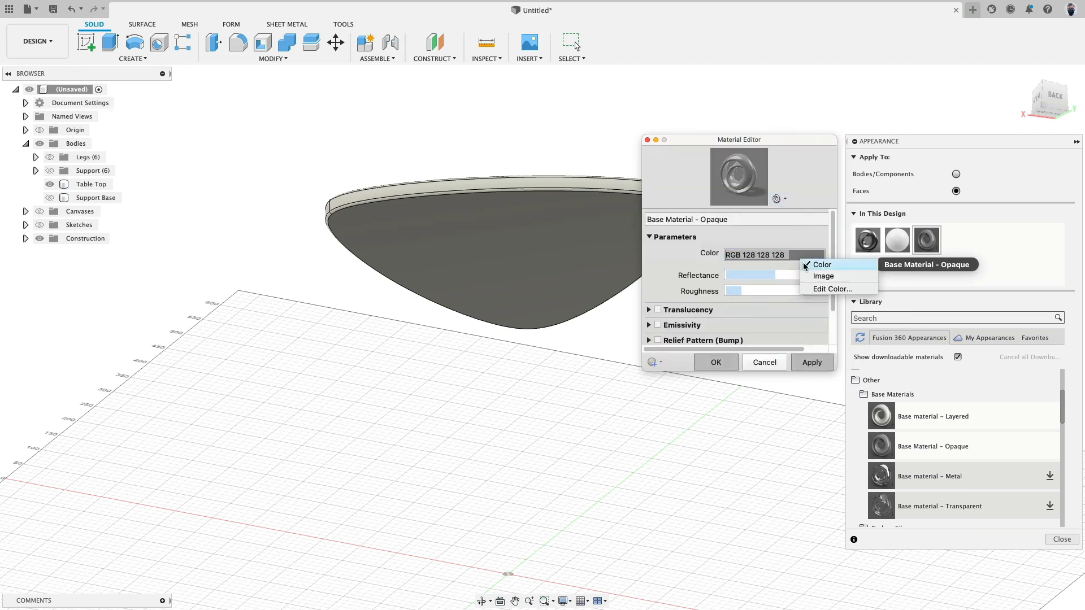
left_click(811, 279)
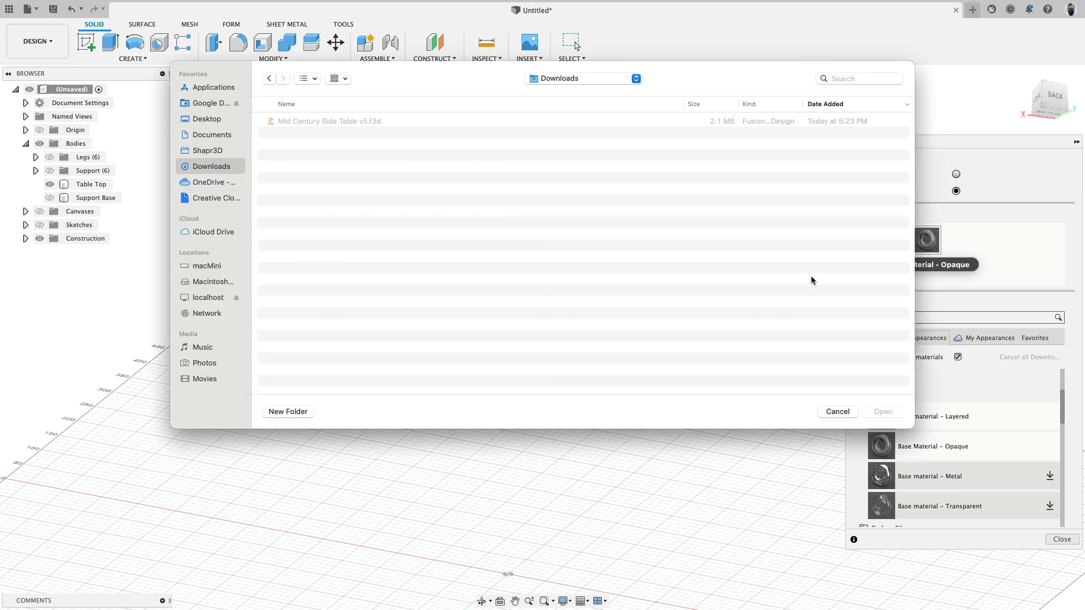
left_click(213, 120)
left_click(338, 122)
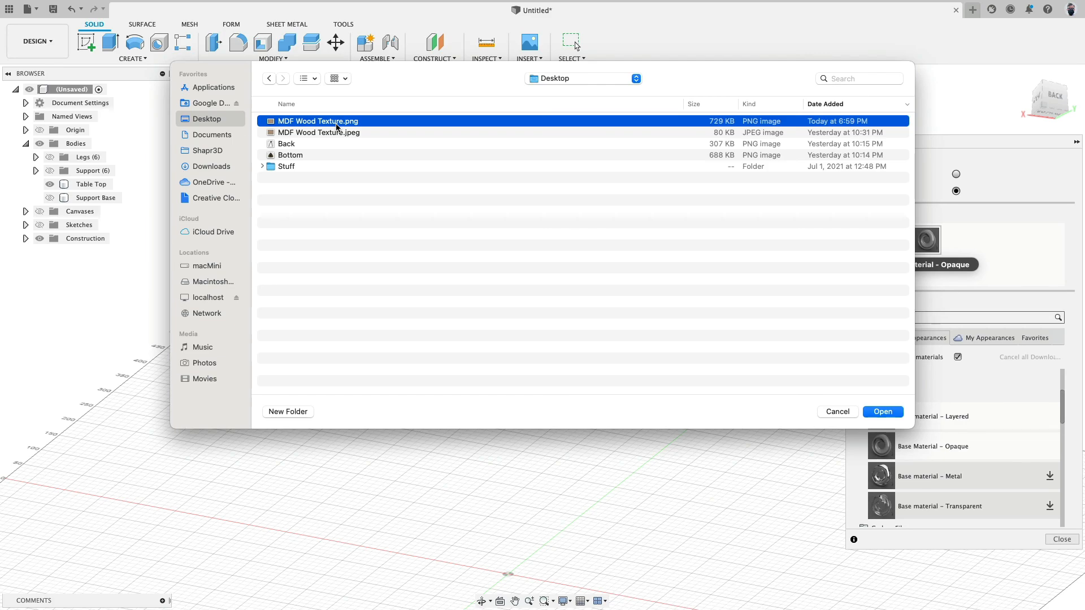
left_click(883, 412)
Open the MDF image's texture parameters for editing and enlarge the Texture Editor so all settings fit.
middle_click_drag(557, 281, 475, 351, "shift")
left_click(790, 264)
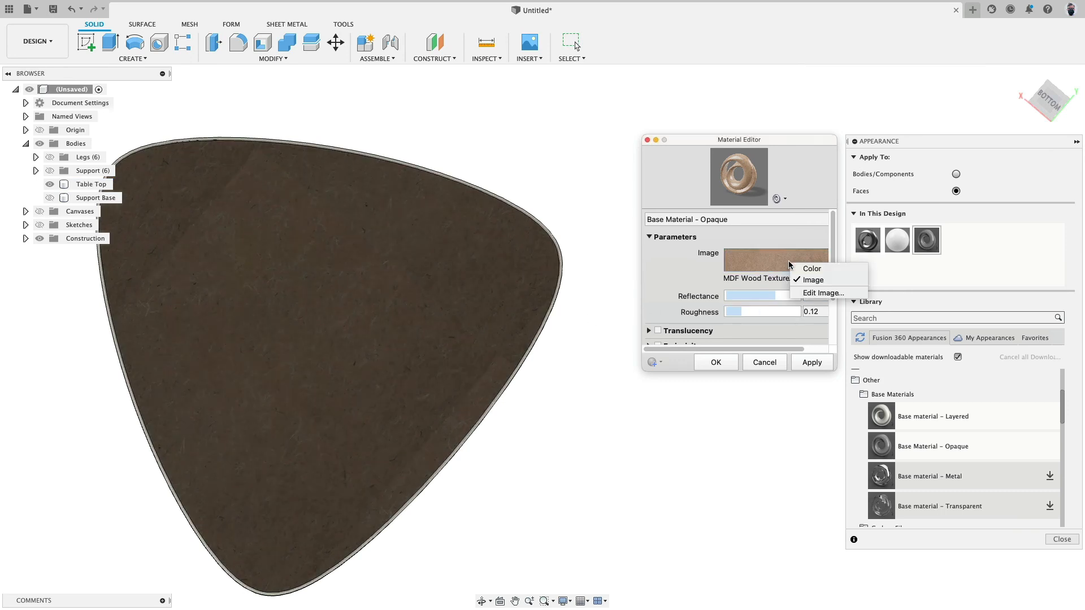
left_click(812, 294)
left_click_drag(885, 210, 695, 103)
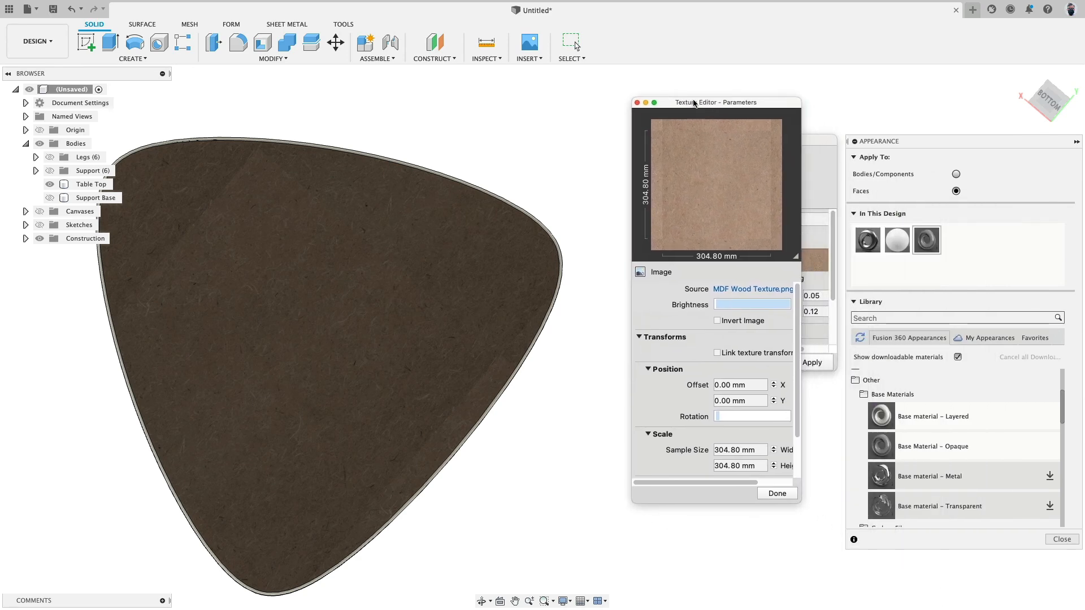
left_click_drag(799, 505, 954, 577)
Try a texture sample size of 800 mm wide by 600 mm high for the MDF image.
left_click(775, 451)
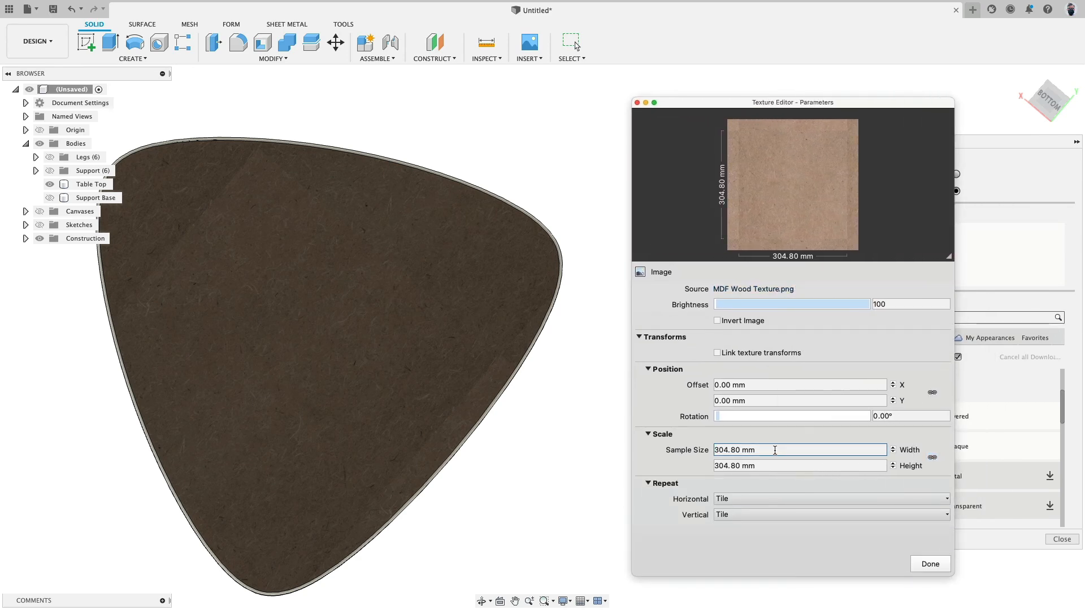
triple_click(775, 450)
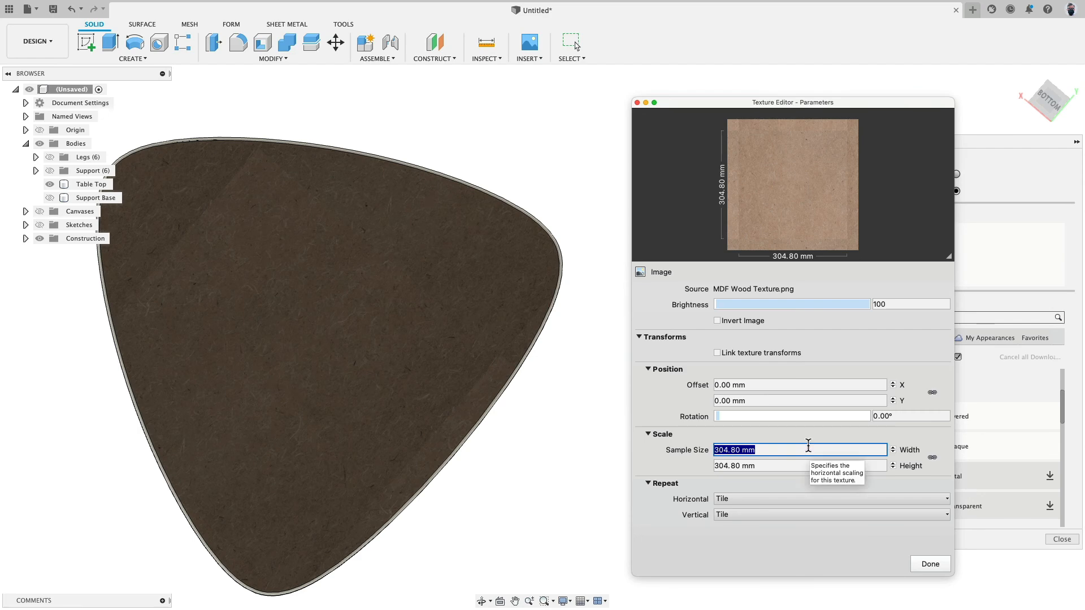
type("800")
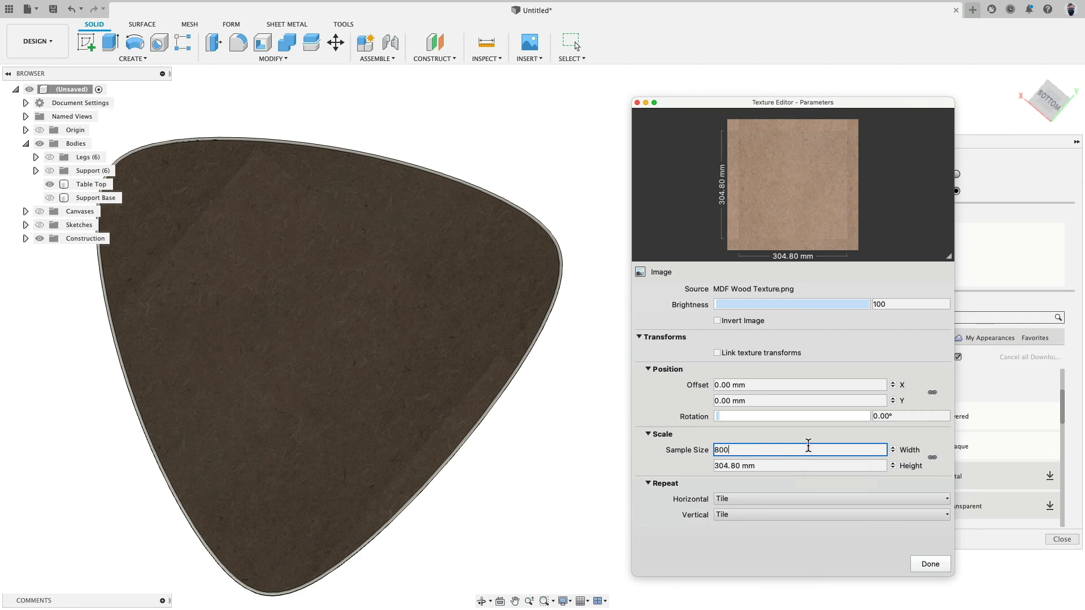
key("Tab")
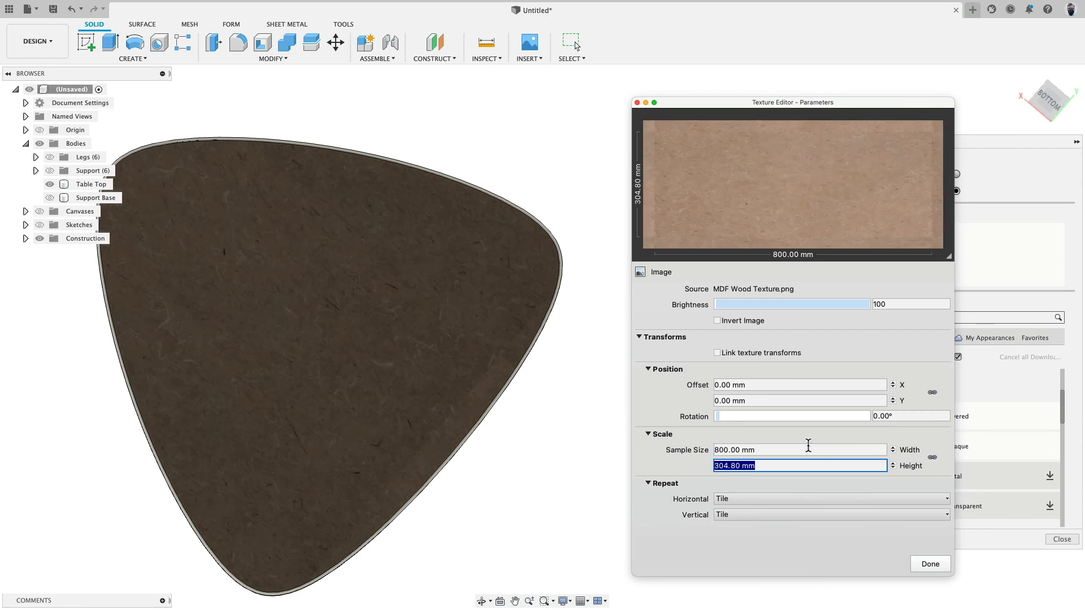
type("600")
key("Return")
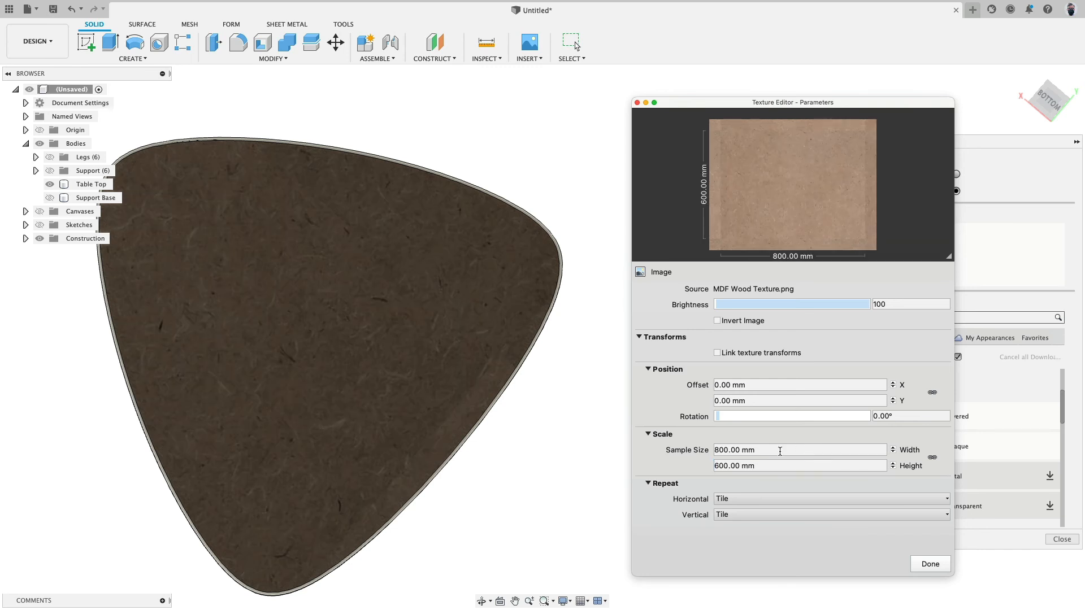
Set the MDF texture's sample size to 400 mm wide by 300 mm high.
left_click(780, 451)
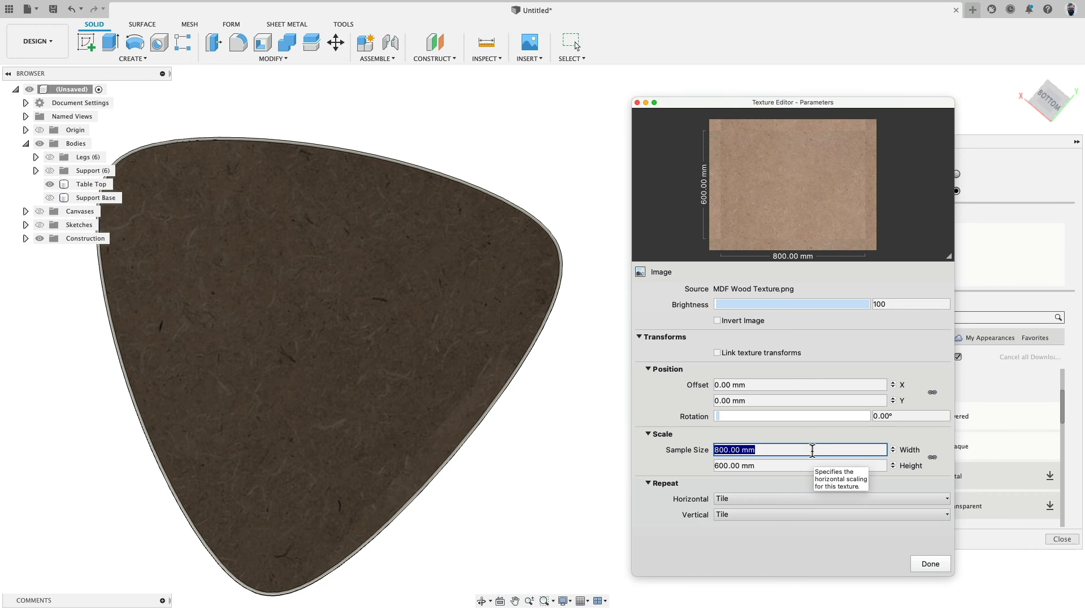
type("400")
key("Tab")
type("3")
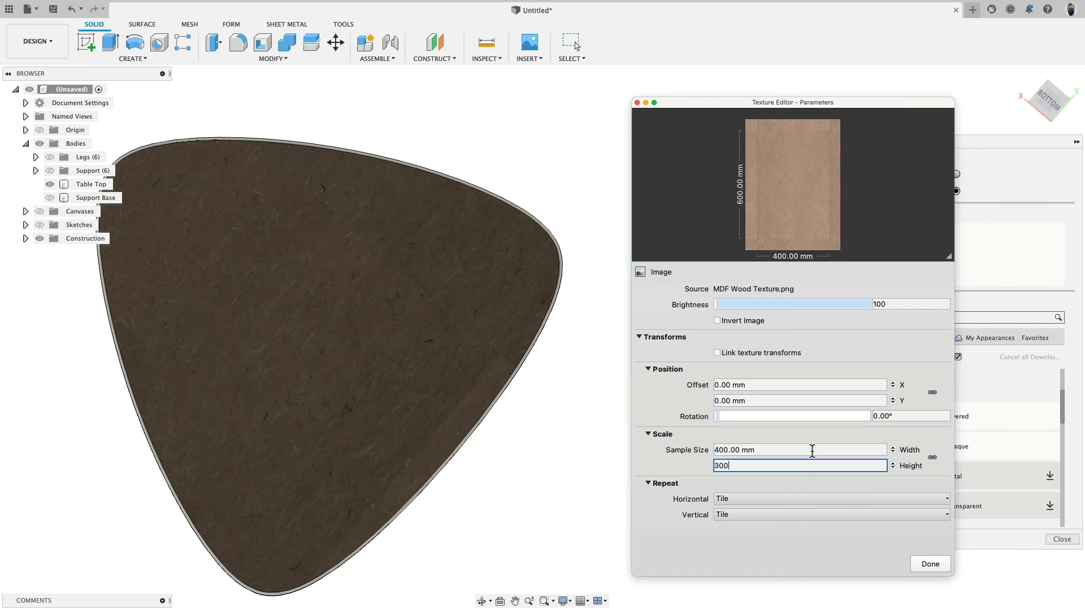
key("Return")
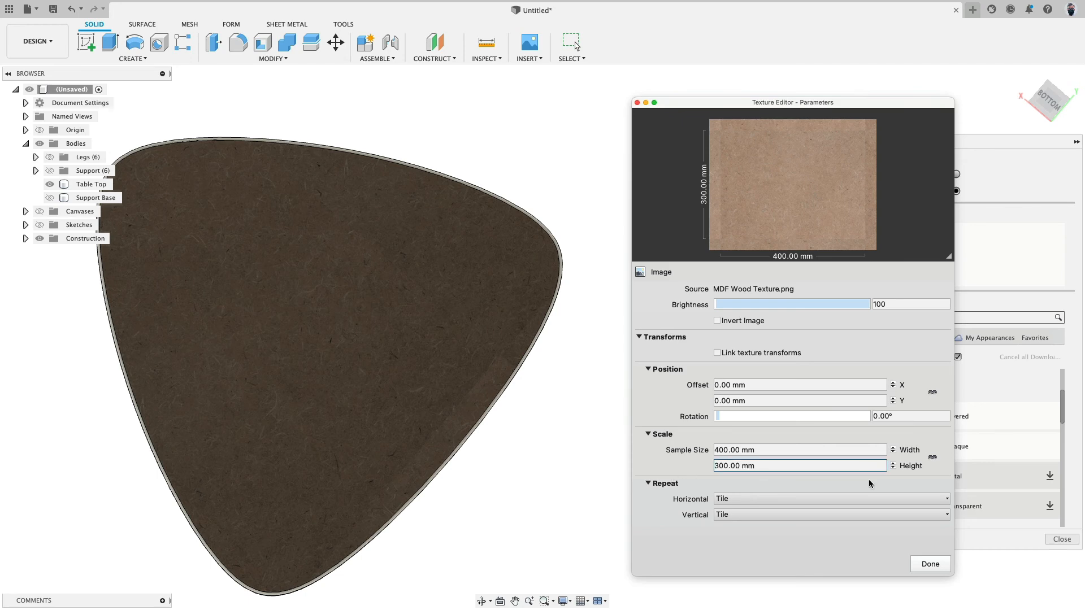
left_click(487, 393)
Try an X offset of -40 mm for the MDF texture's position.
left_click(768, 380)
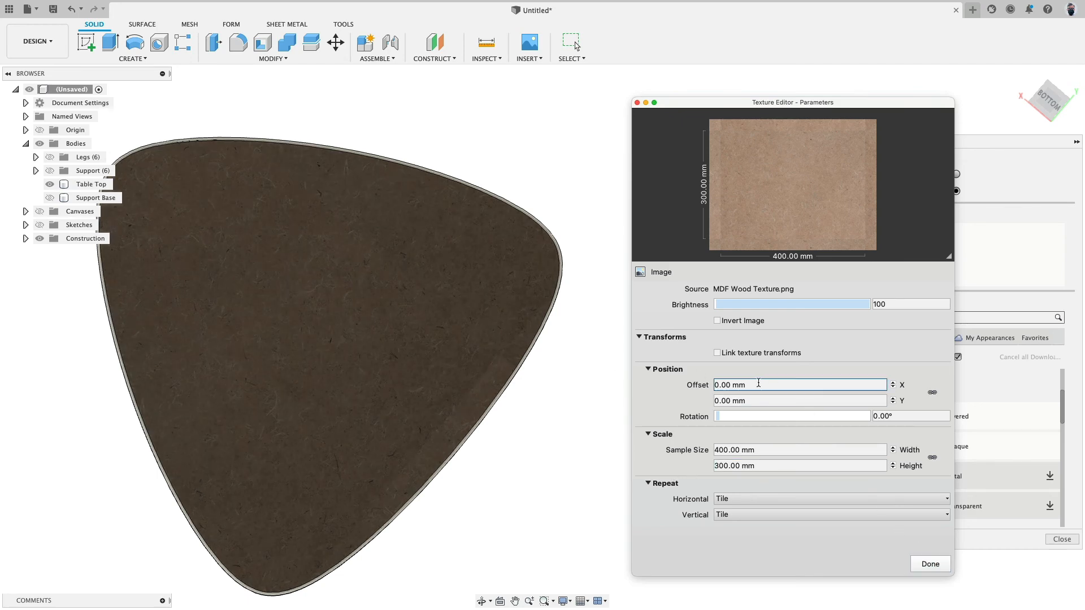
triple_click(769, 380)
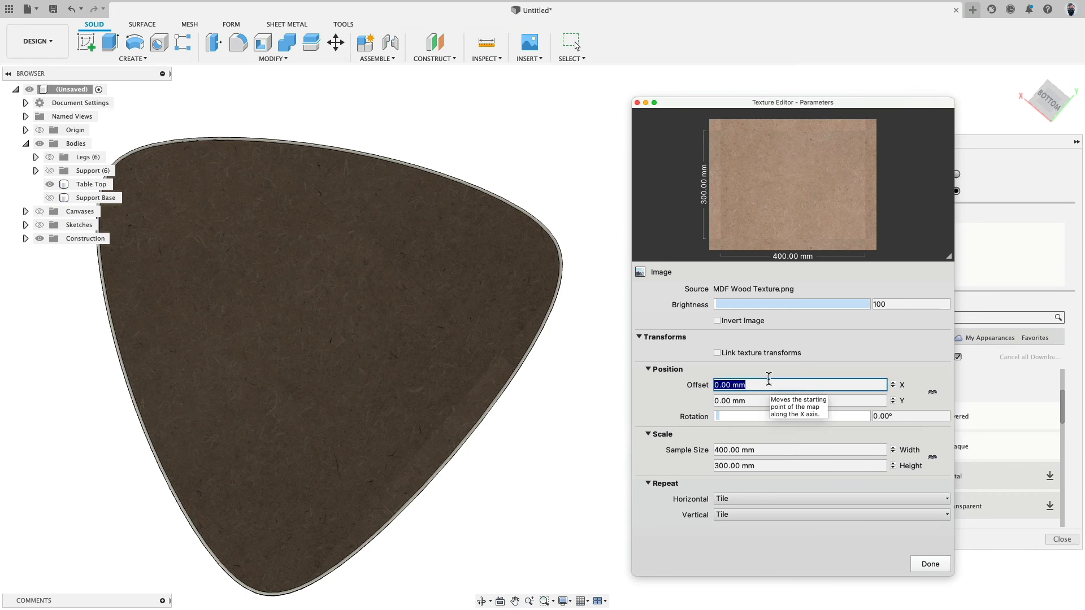
type("-")
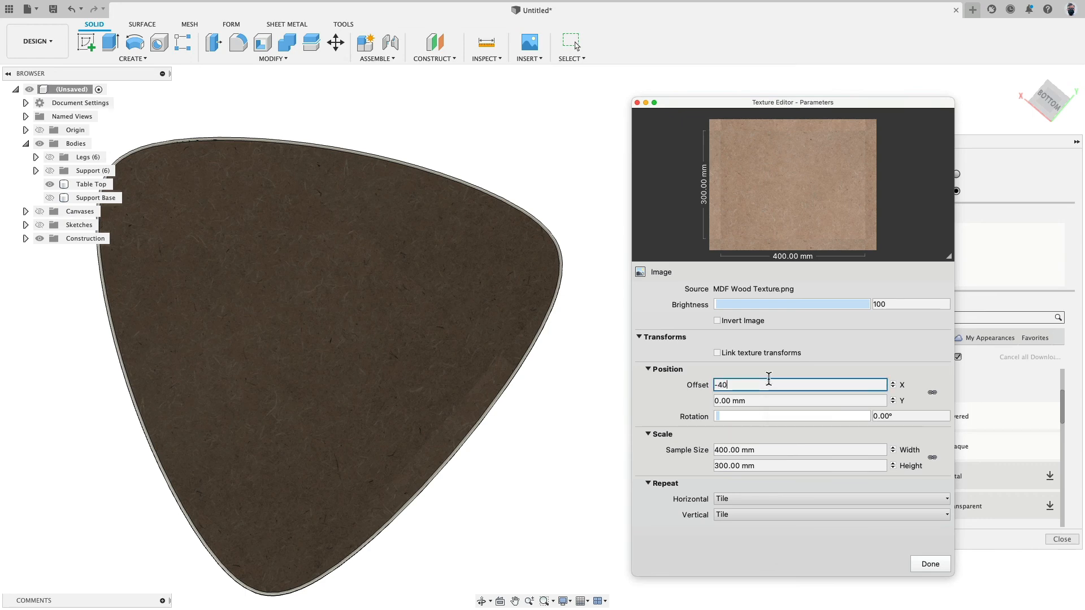
type("40")
key("Tab")
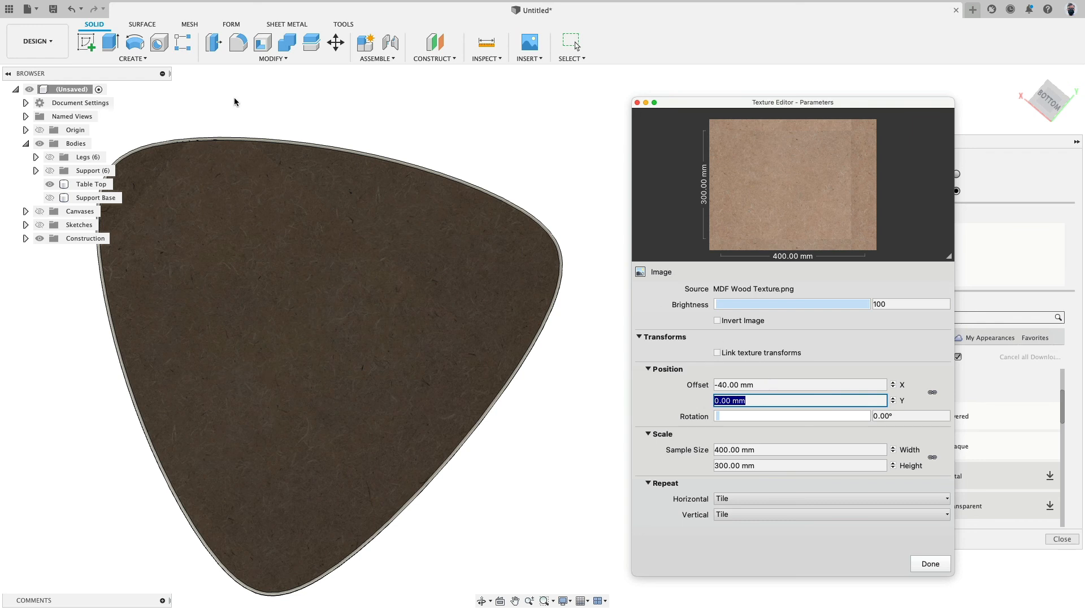
Set the MDF texture's offset to -20 mm in X and 30 mm in Y, and accept the material changes.
left_click_drag(714, 385, 721, 385)
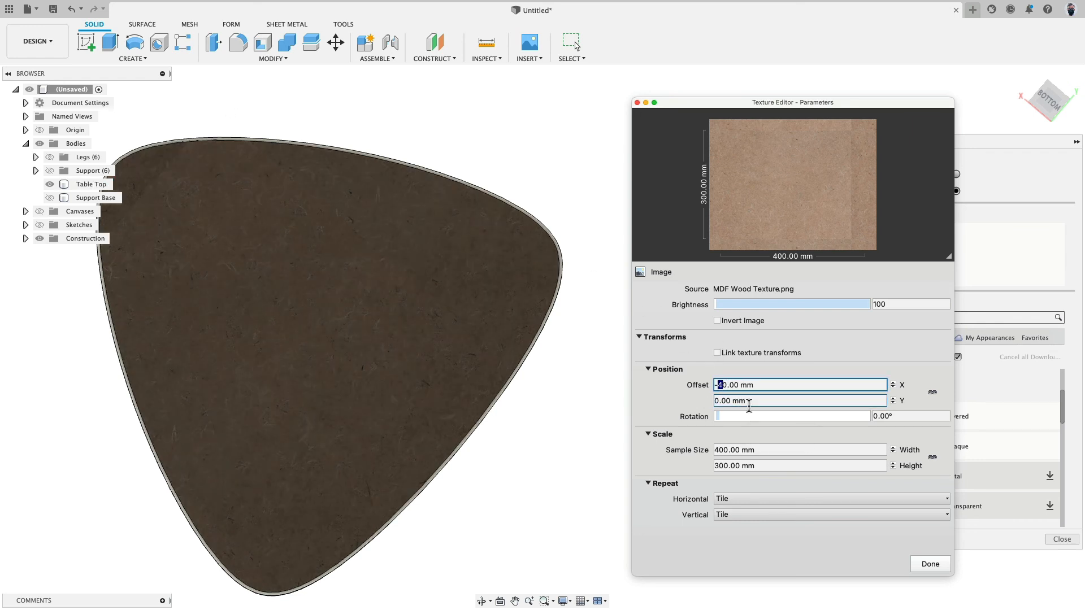
type("-2")
key("Tab")
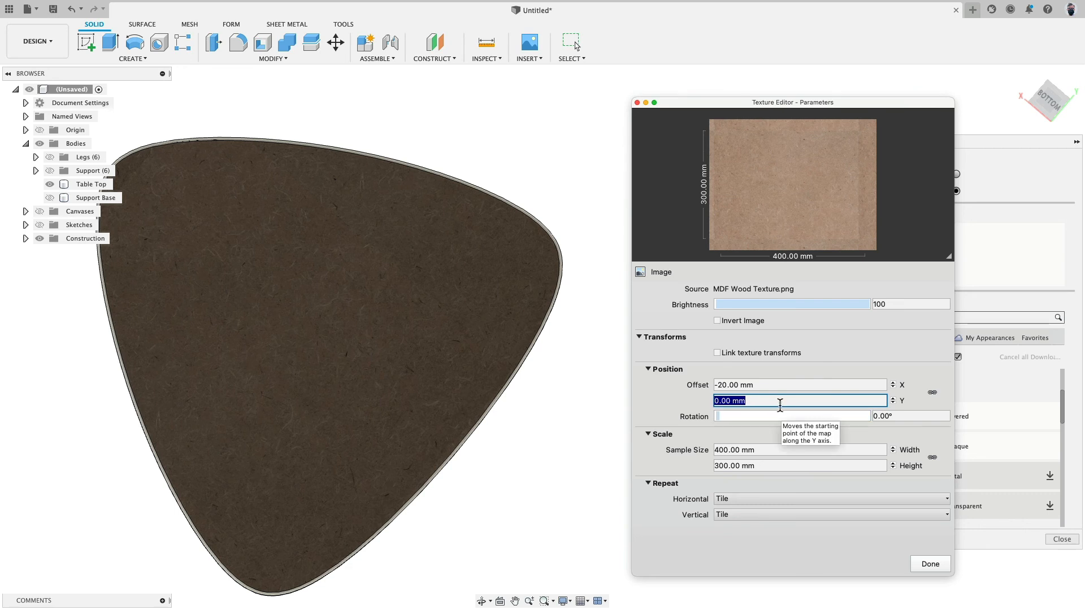
type("30")
key("Tab")
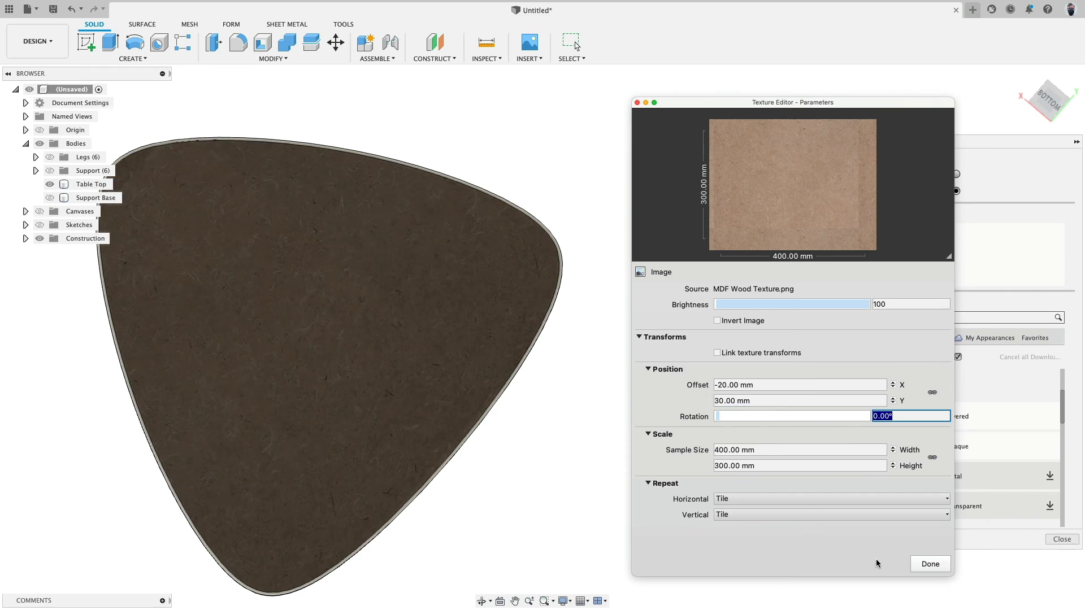
left_click(930, 564)
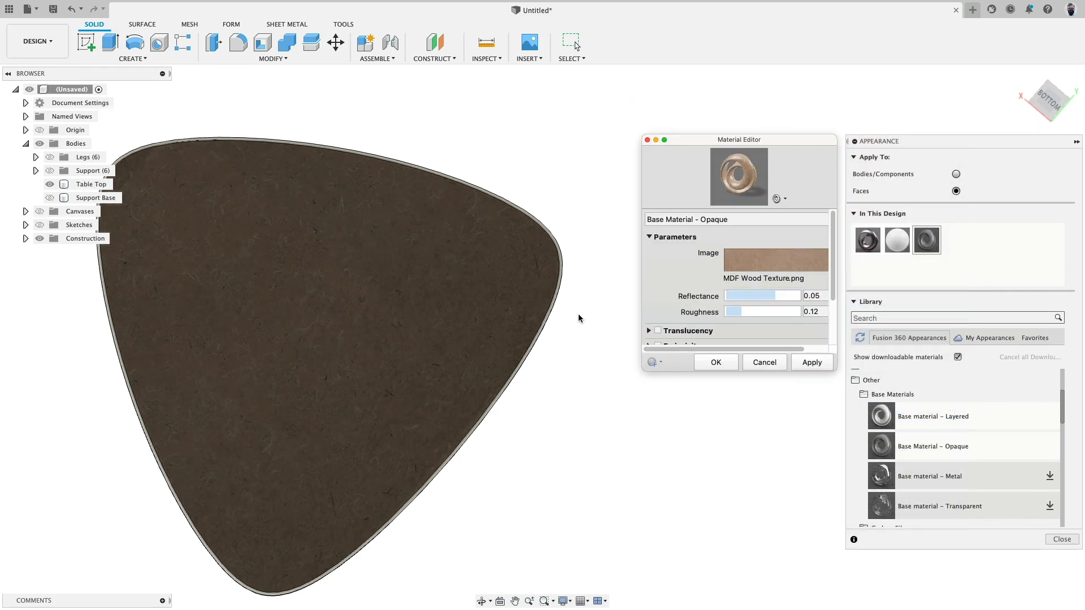
left_click(716, 363)
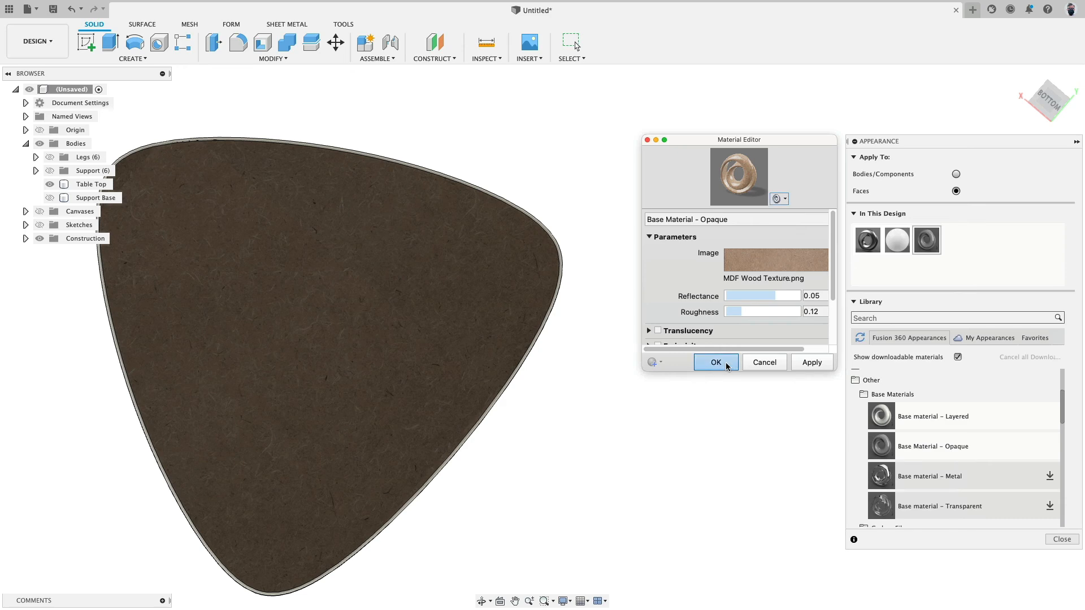
left_click(1062, 539)
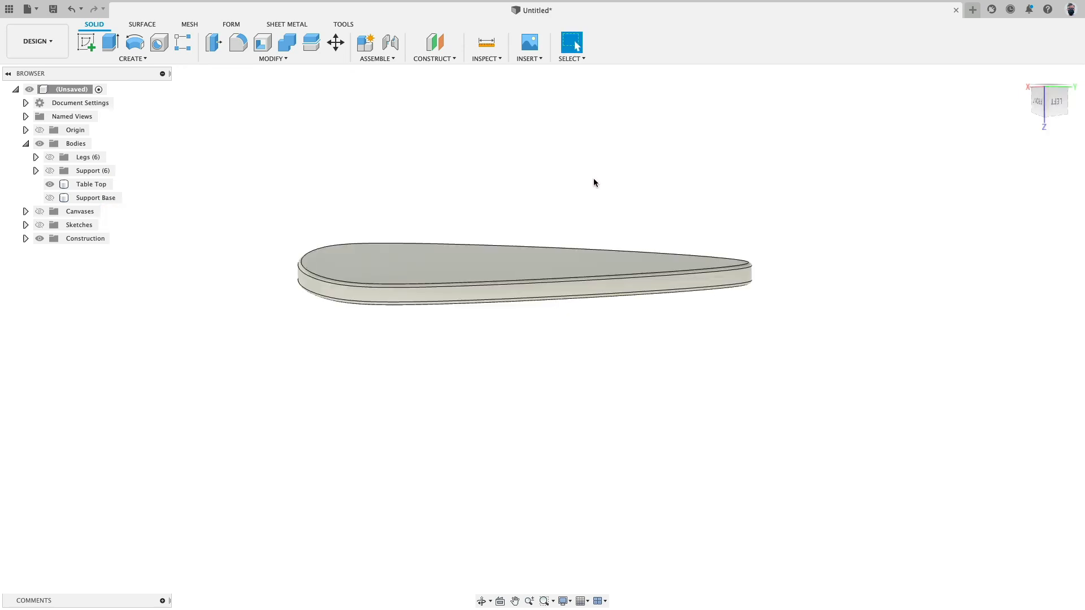
Start Texture Map Controls for the Table Top body with its underside in view.
middle_click_drag(520, 342, 622, 406, "shift")
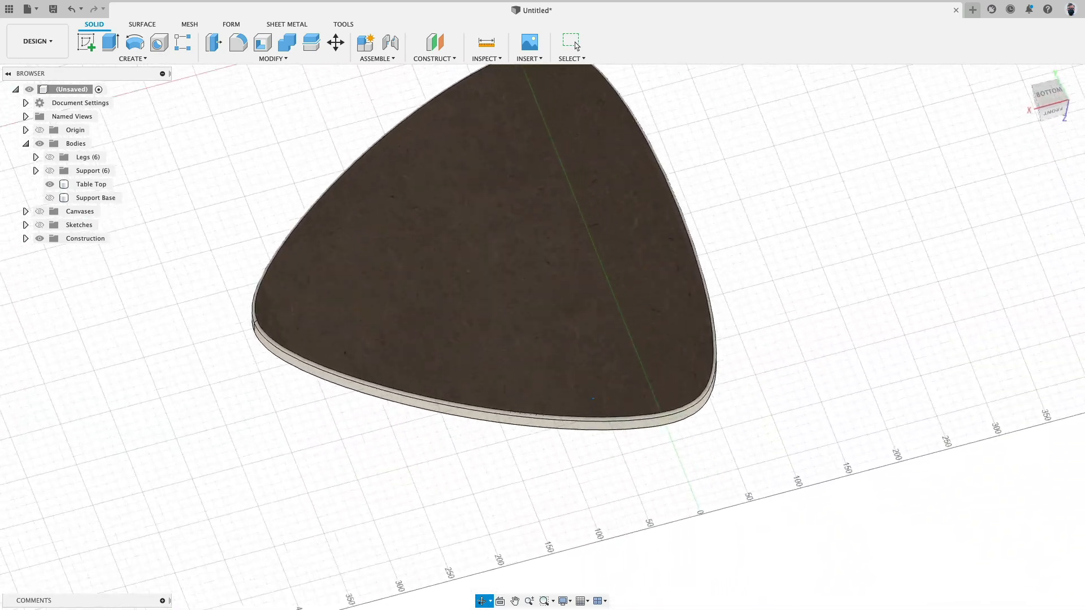
middle_click_drag(768, 237, 746, 297, "shift")
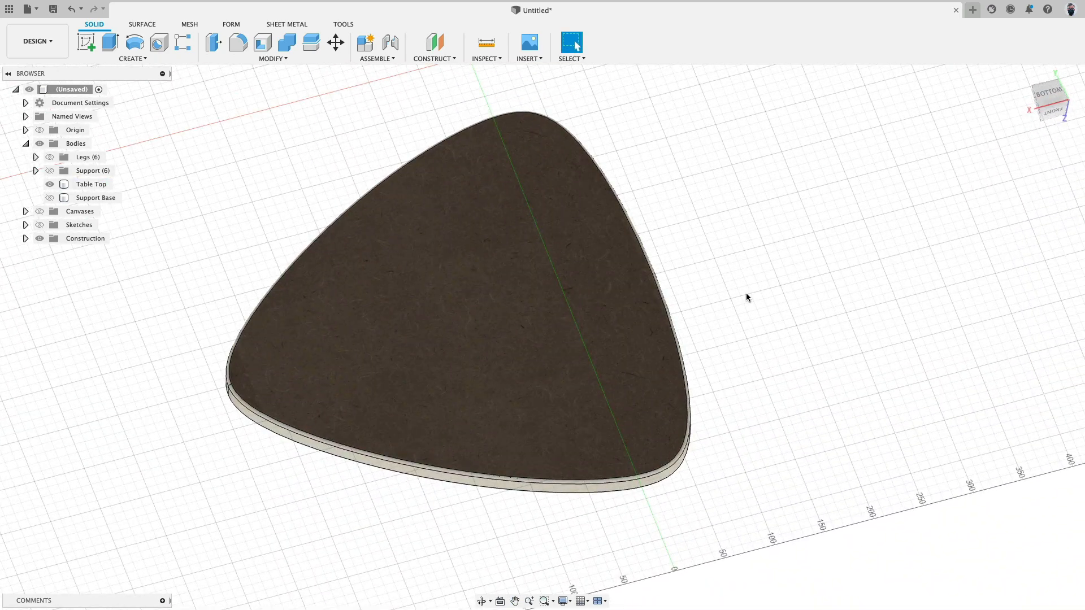
left_click(298, 395)
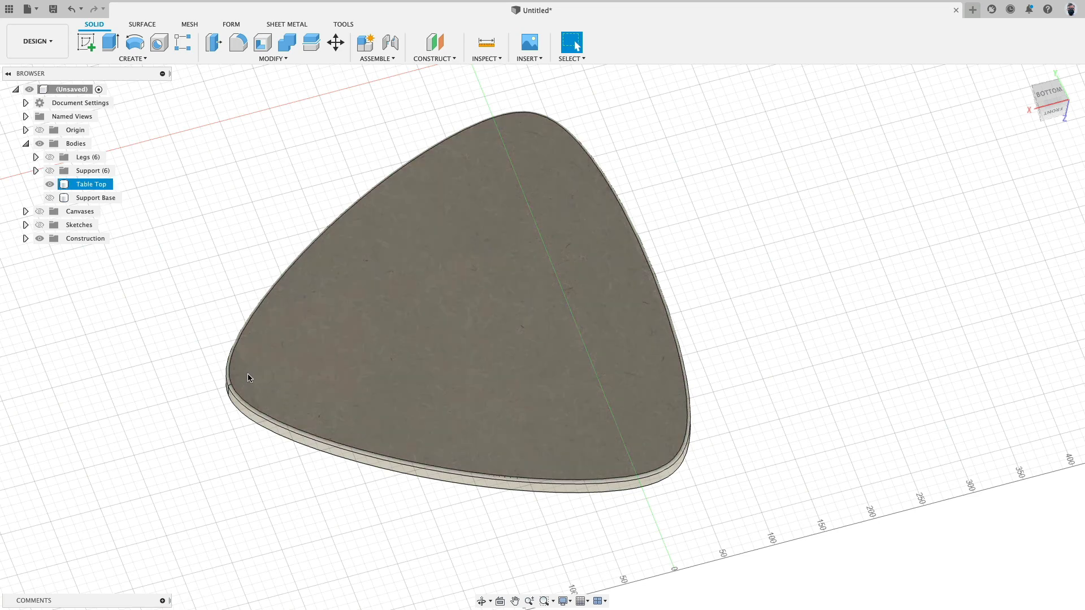
left_click(198, 172)
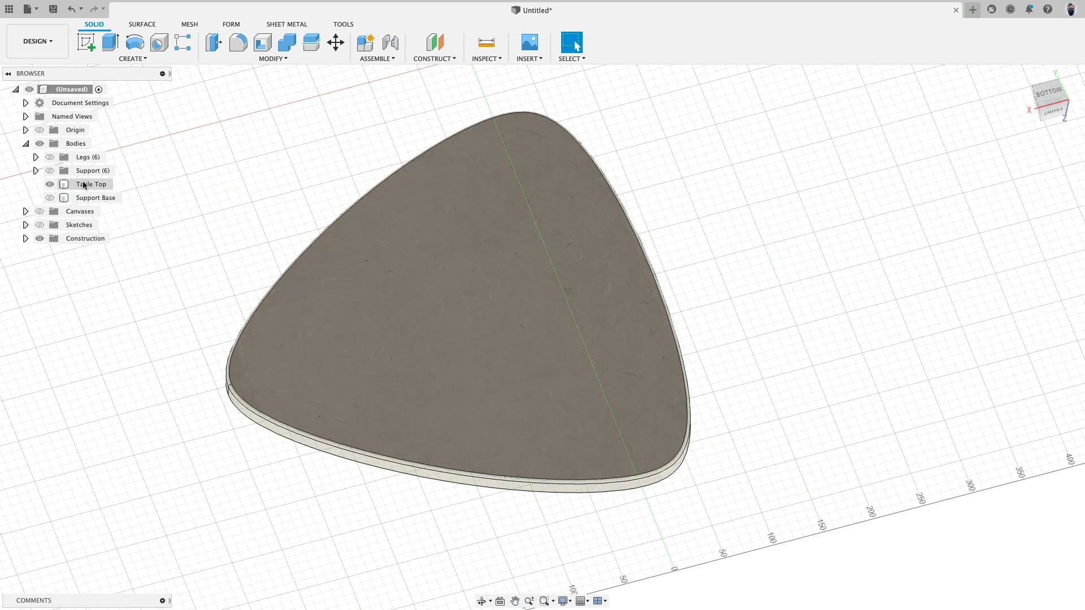
right_click(84, 184)
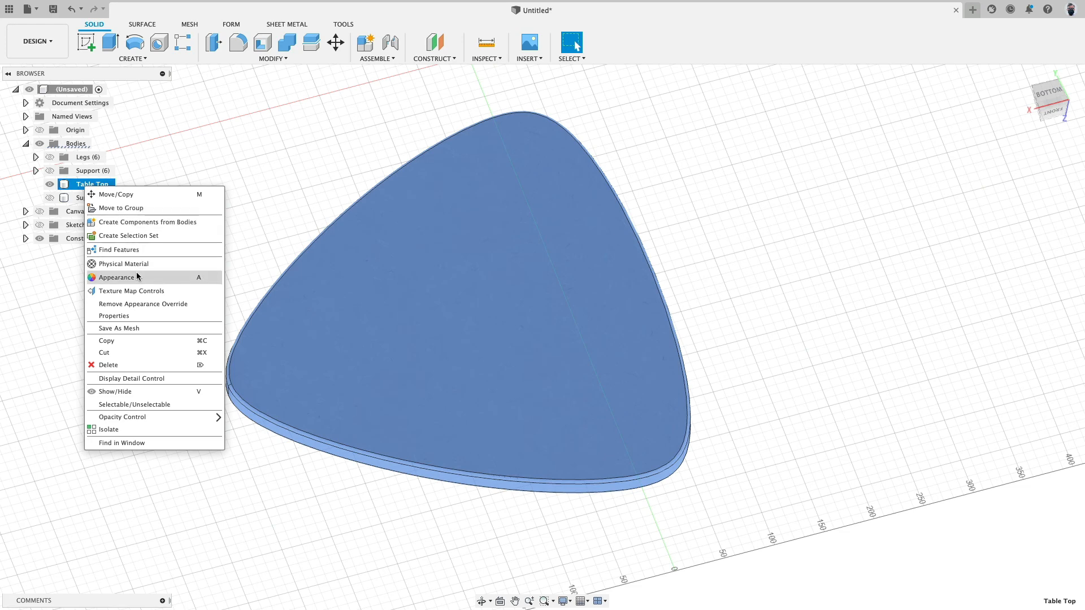
left_click(123, 291)
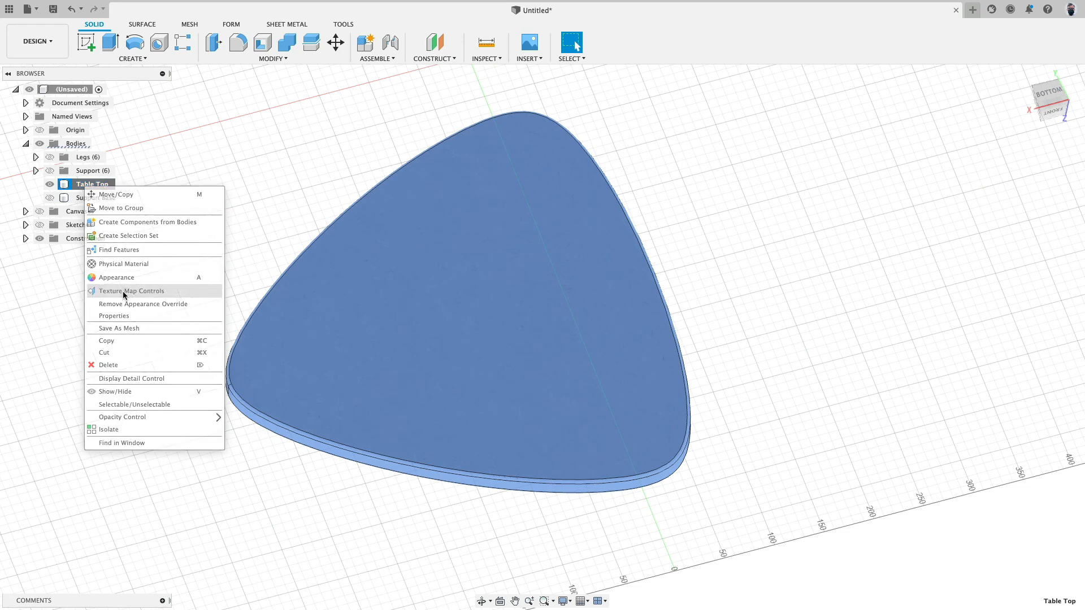
left_click_drag(869, 118, 876, 115)
Try the Automatic projection type for the table top's texture, and return it to Box.
left_click(876, 148)
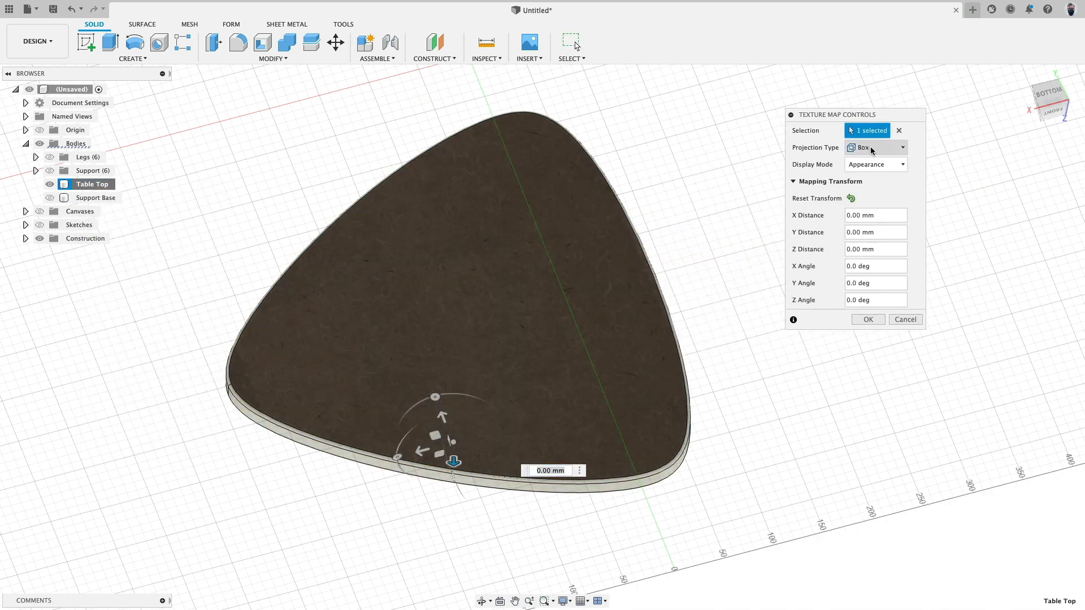
left_click(876, 163)
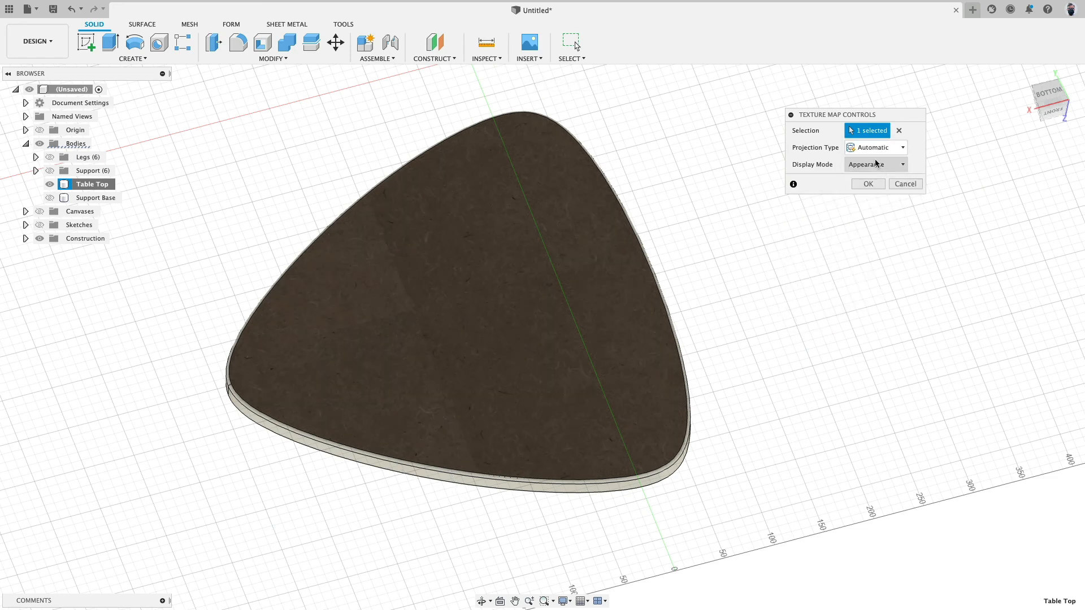
left_click(877, 148)
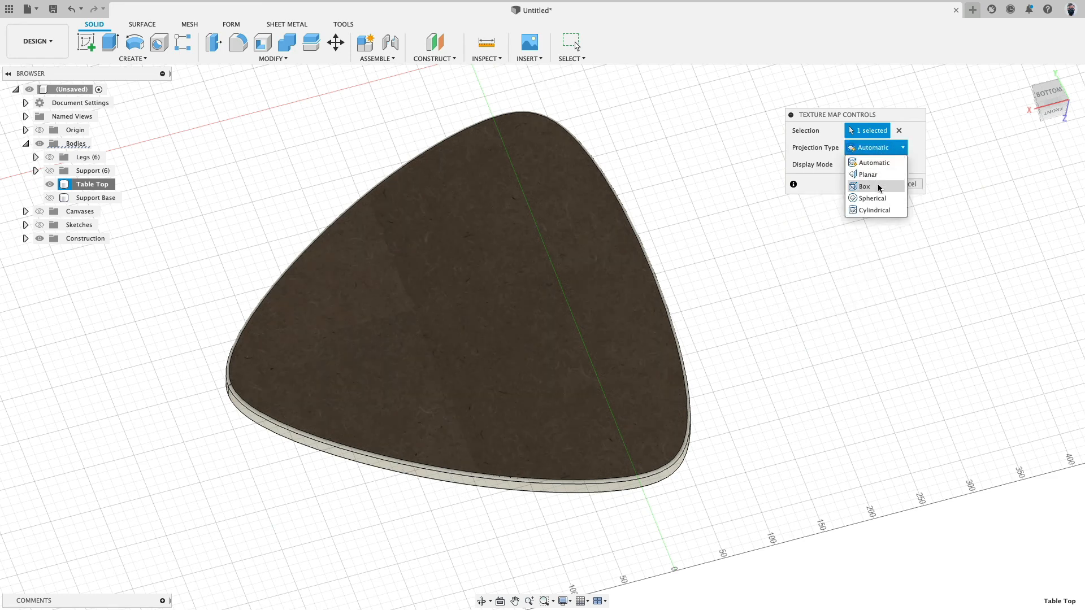
left_click(878, 187)
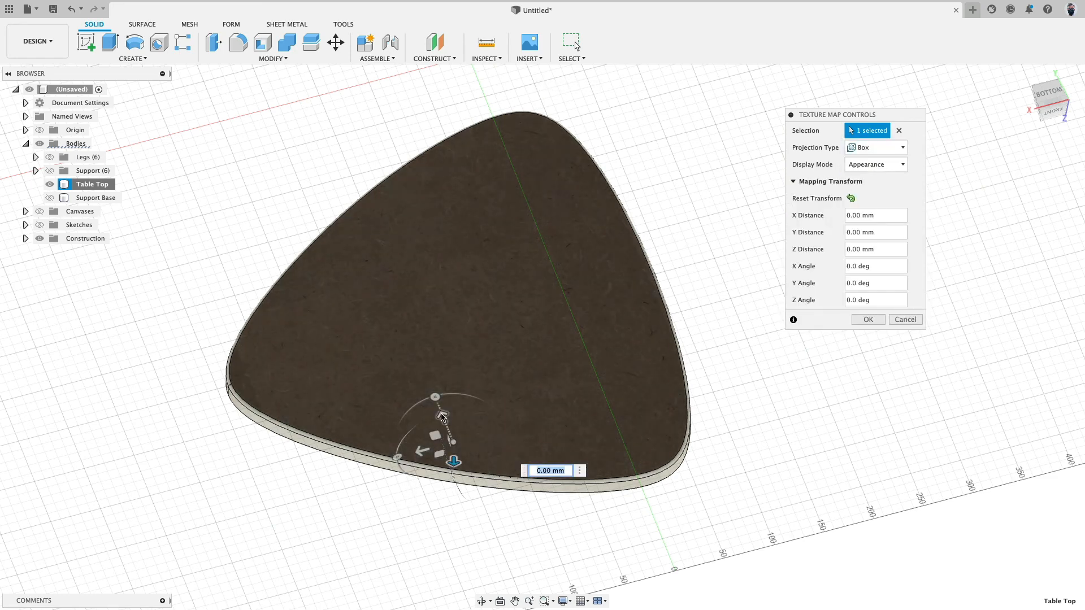
Shift the Table Top's box-projected texture along its X and Y directions, finishing with a Y distance of about 128 mm, and accept the mapping.
left_click_drag(442, 417, 431, 390)
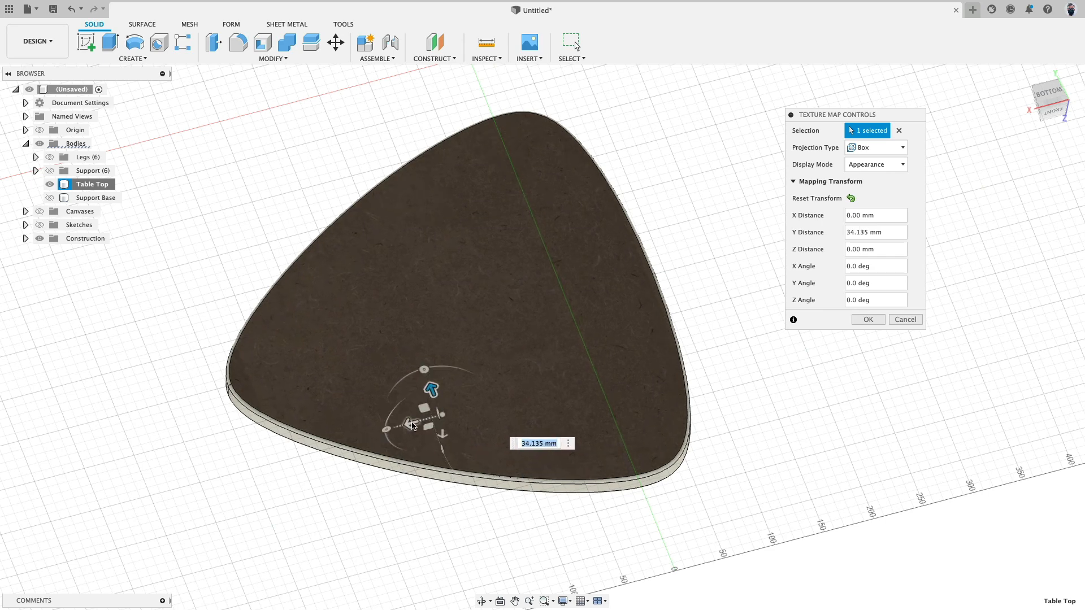
mouse_move(414, 426)
left_mouse_down()
mouse_move(383, 428)
mouse_move(397, 428)
left_mouse_up()
left_click_drag(419, 391, 422, 399)
left_click_drag(401, 436, 788, 270)
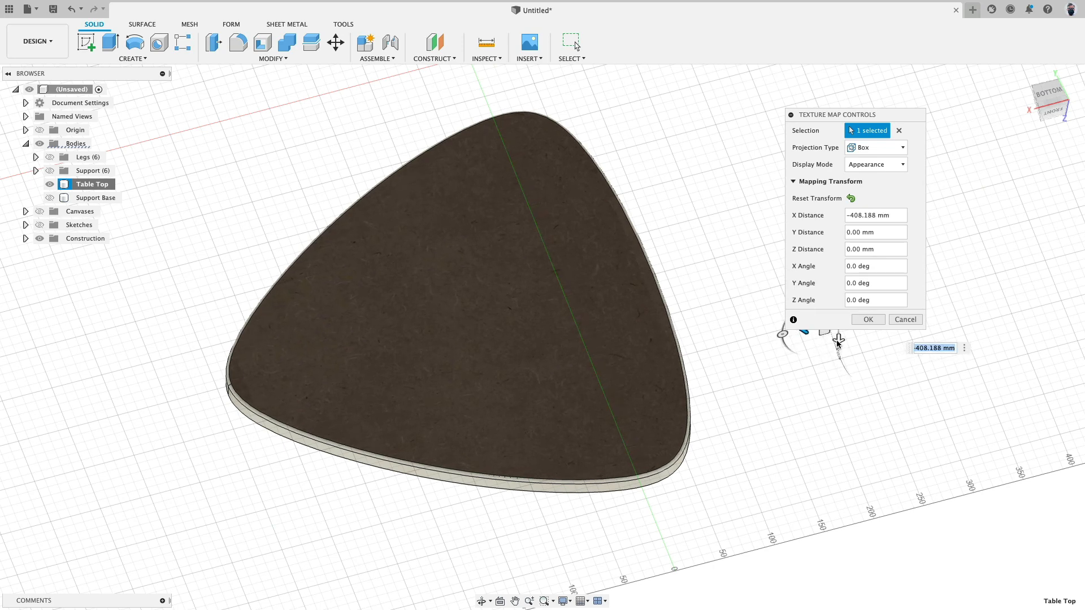
left_click_drag(846, 119, 967, 121)
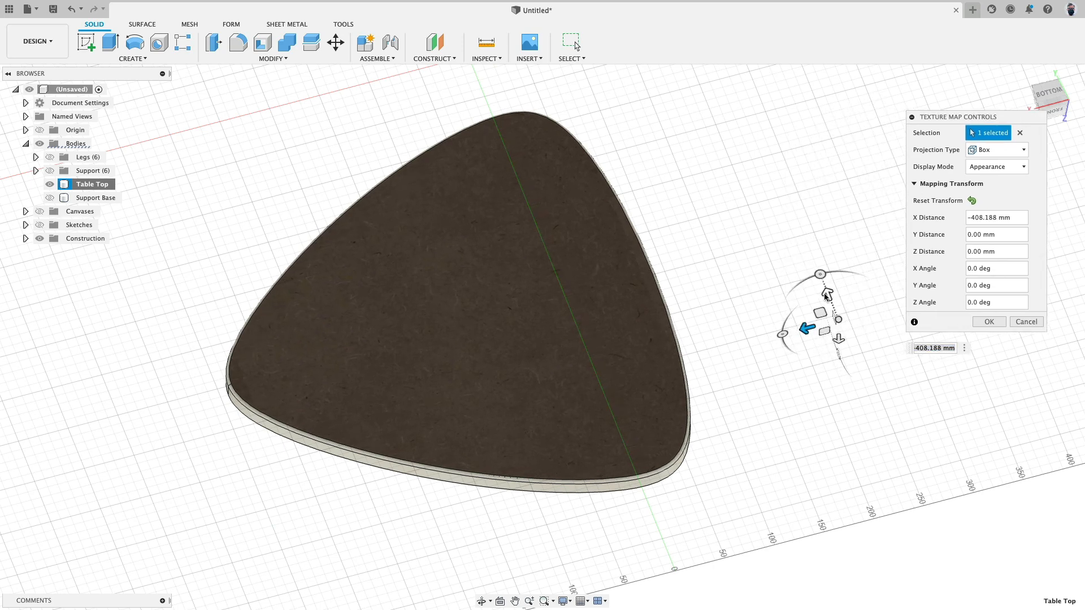
left_click_drag(826, 295, 785, 190)
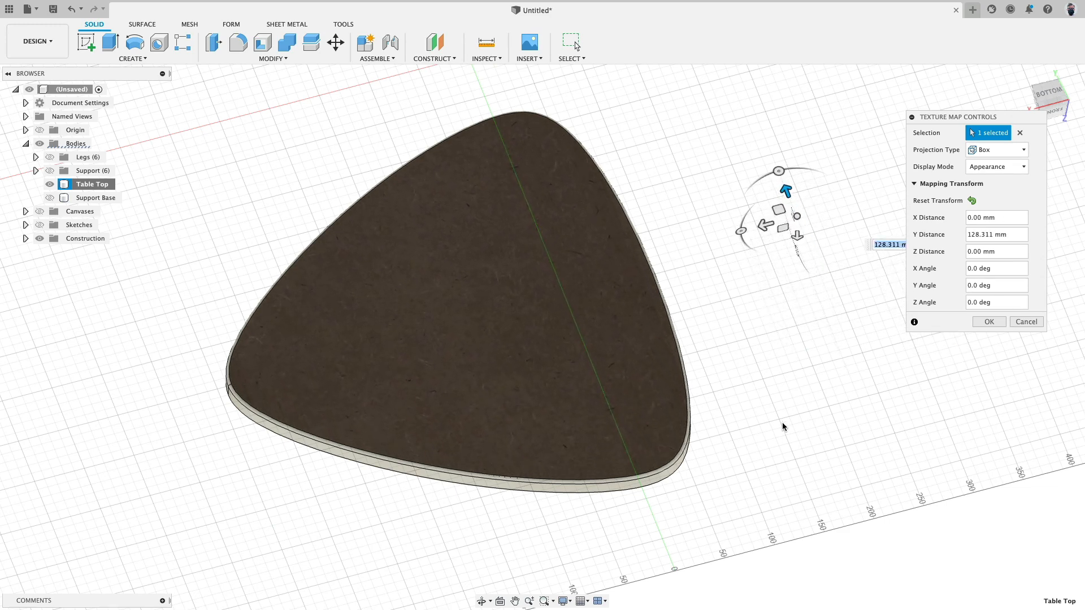
left_click(990, 322)
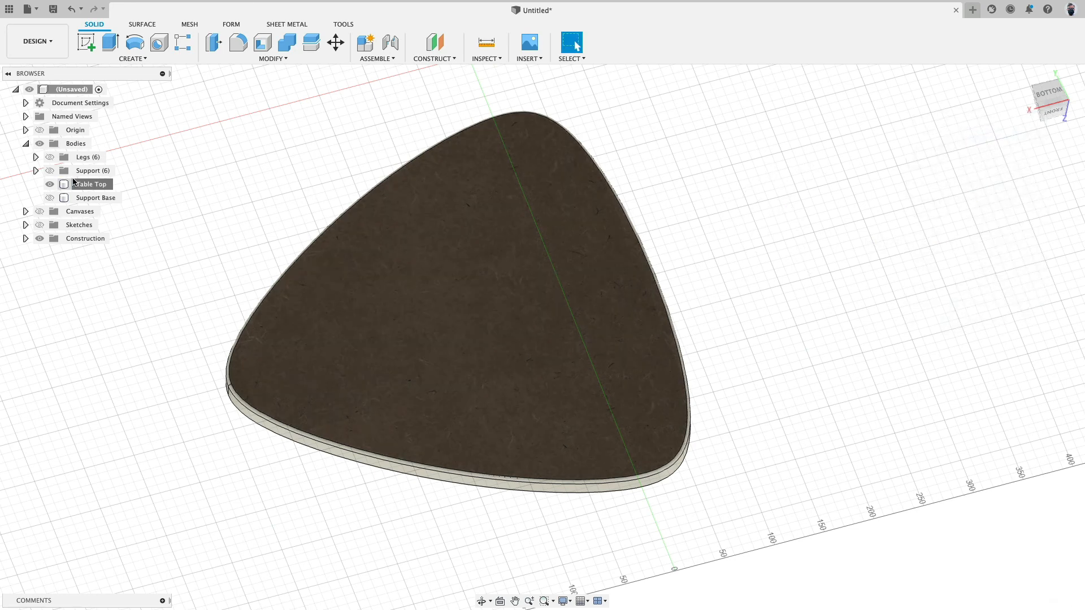
Show the Support Base, hide the Table Top, and apply the design's MDF appearance to the Support Base.
left_click(50, 197)
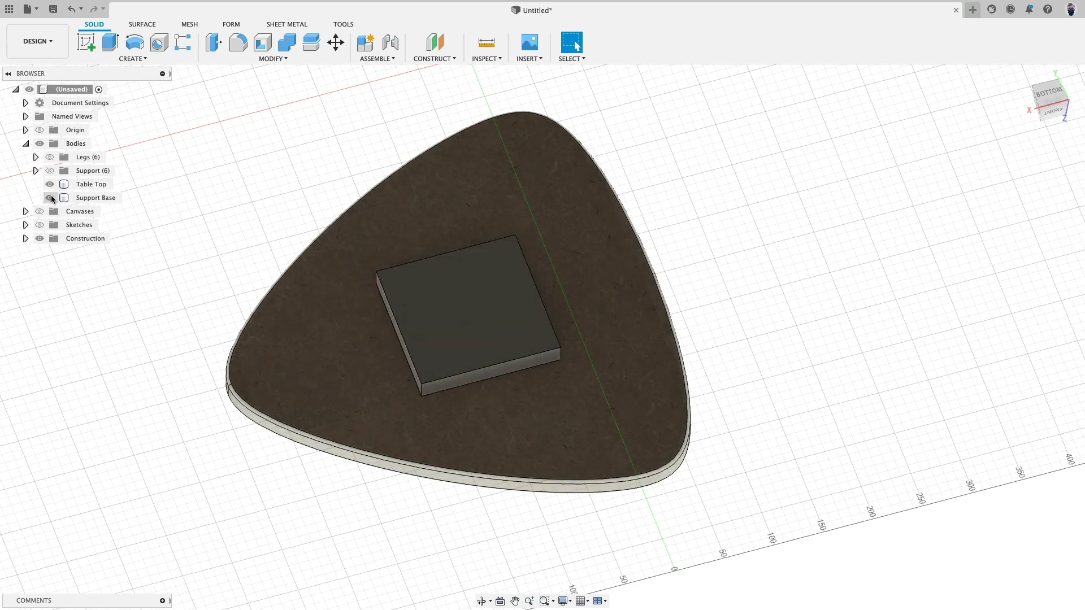
left_click(50, 184)
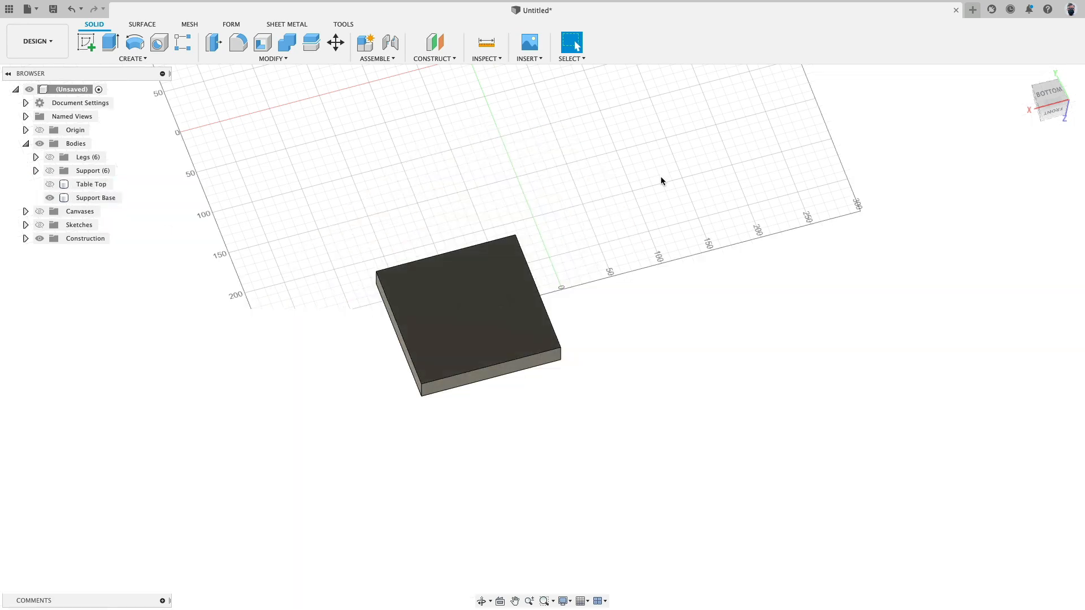
left_click(264, 59)
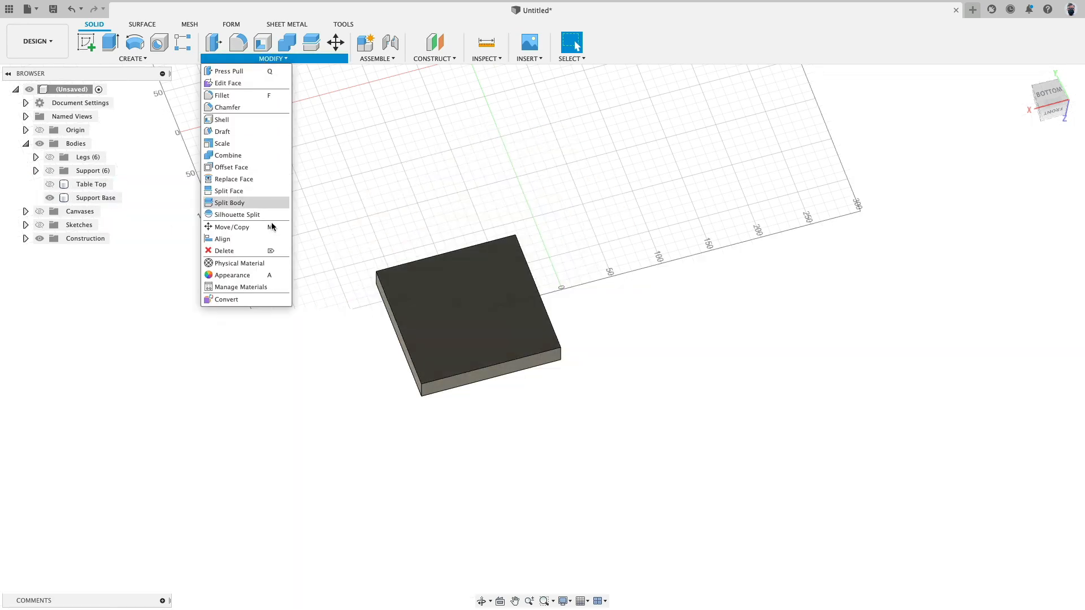
left_click(259, 279)
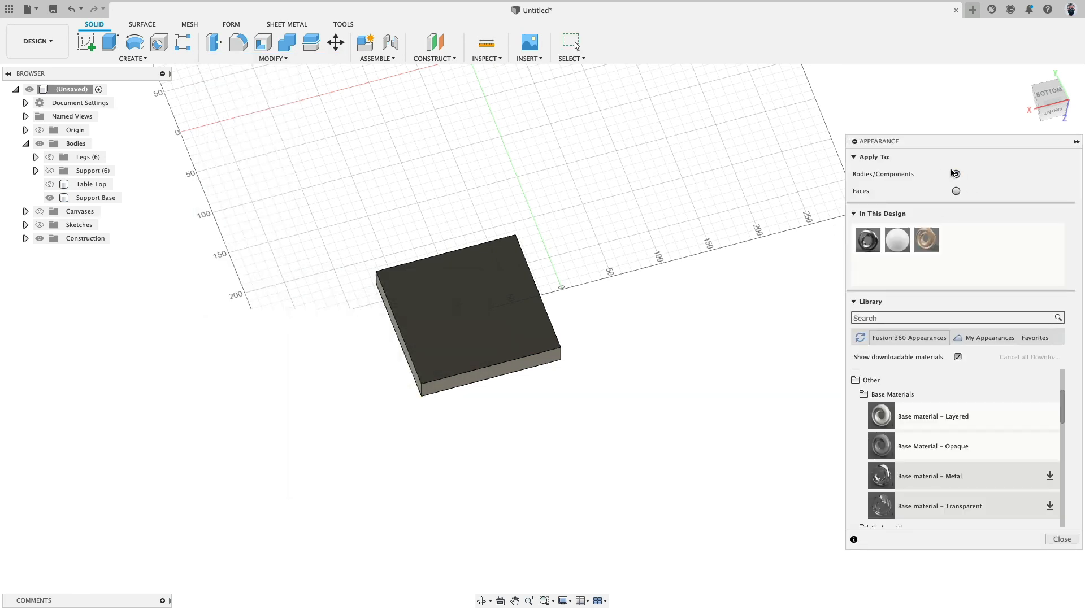
left_click_drag(924, 233, 484, 325)
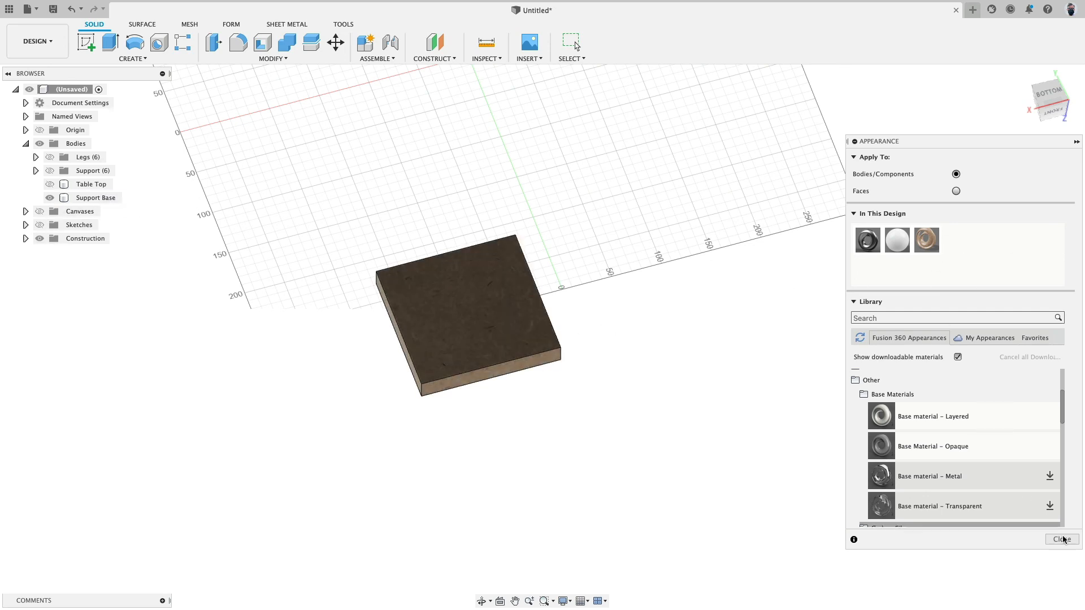
Set the MDF appearance's roughness to 1.000 and its reflectance to 0.000, and finish the appearance editing.
double_click(925, 243)
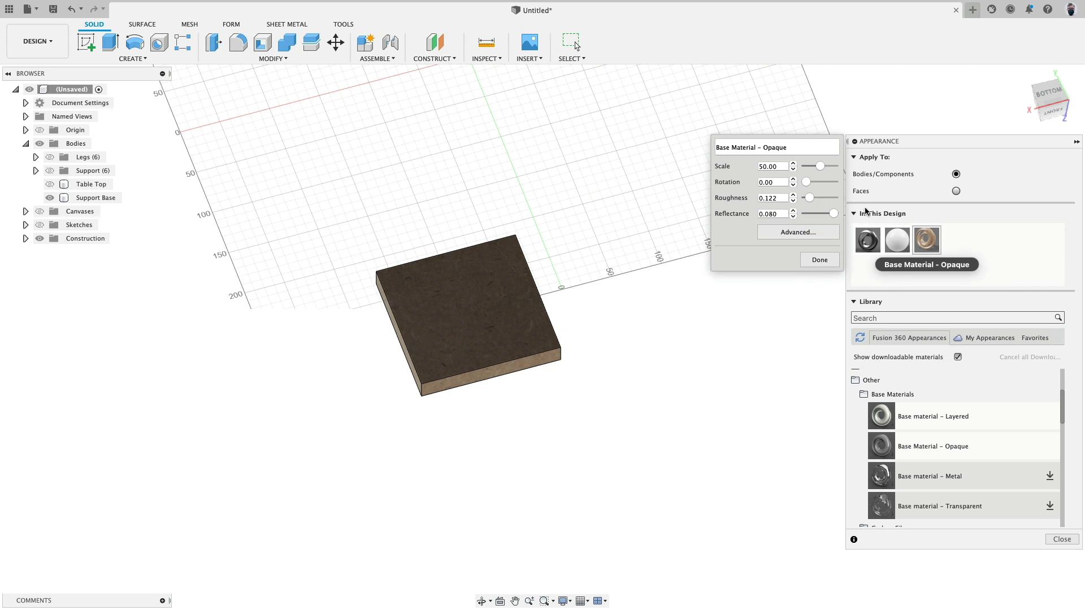
left_click_drag(865, 208, 836, 199)
left_click(819, 260)
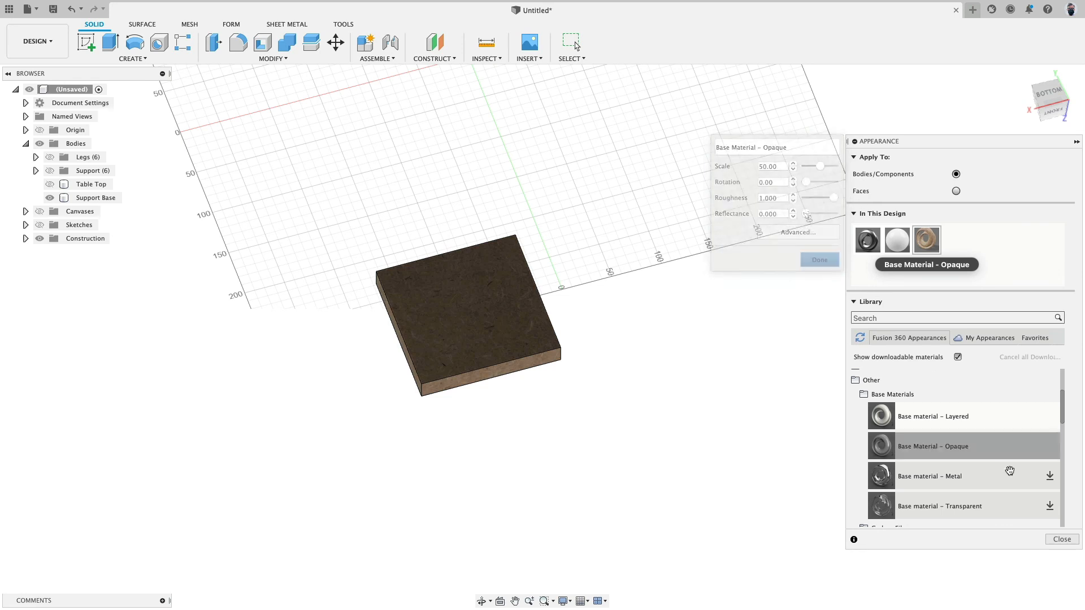
left_click(1062, 539)
Use Texture Map Controls to give the Support Base a Box projection with a Y distance of about 25 mm, and accept it.
right_click(96, 199)
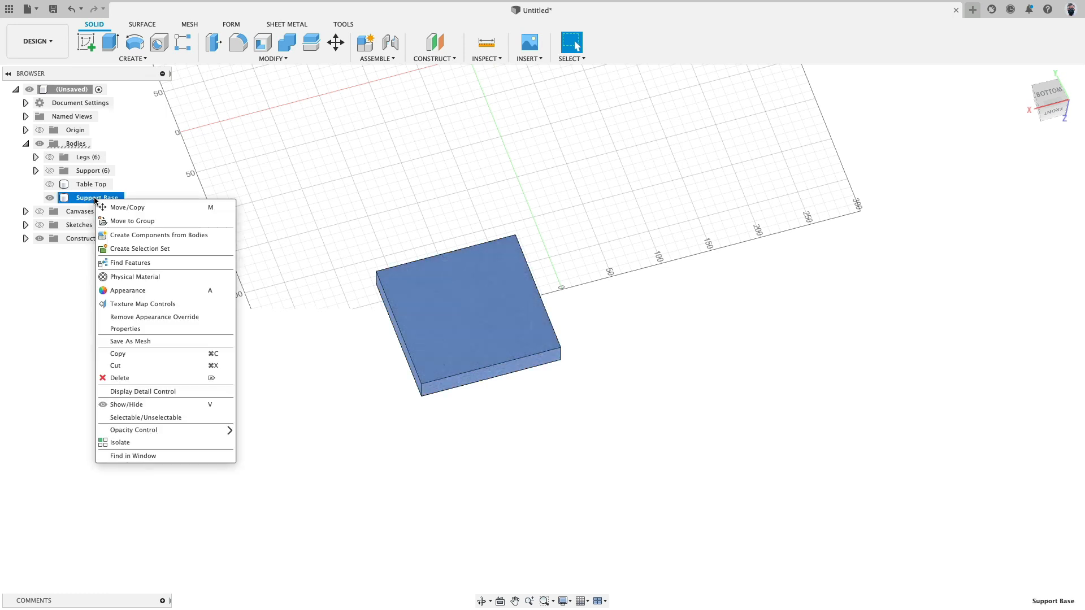
left_click(176, 305)
left_click(986, 150)
left_click(984, 165)
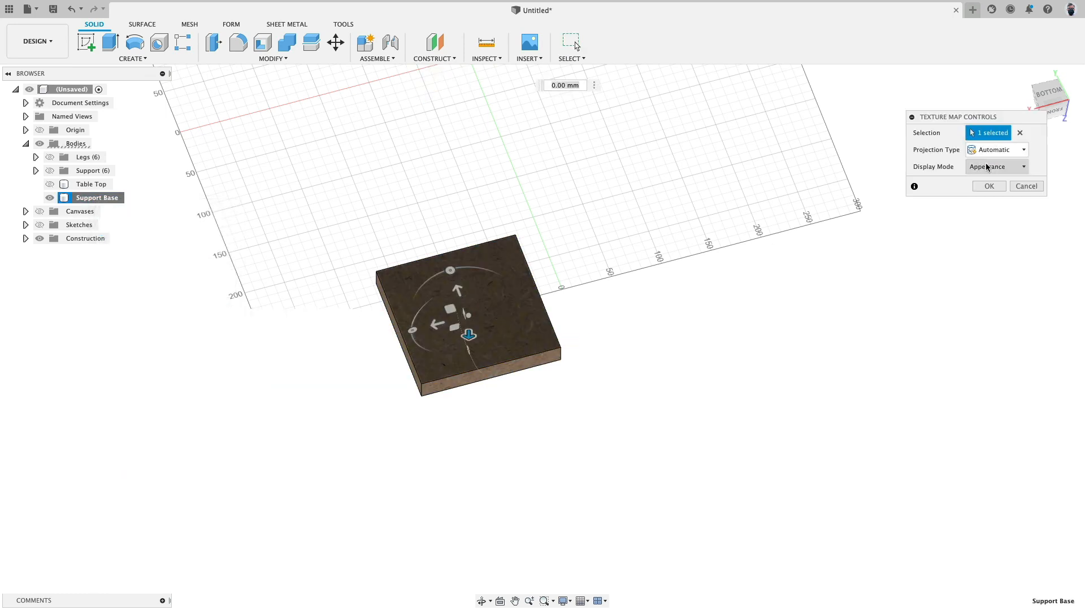
scroll(570, 278, "up", 3)
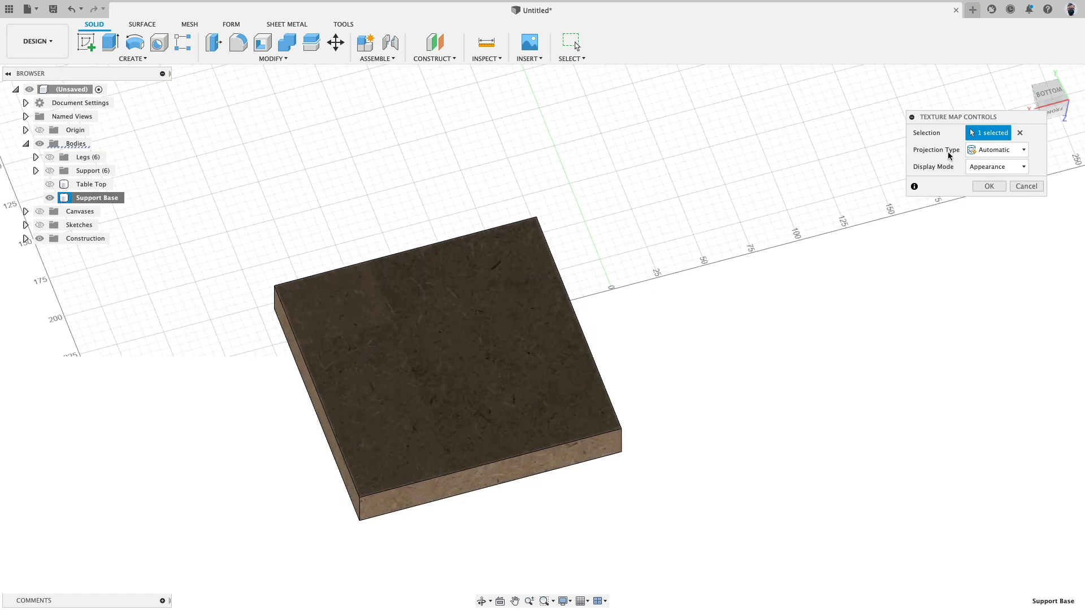
left_click(993, 151)
left_click(985, 189)
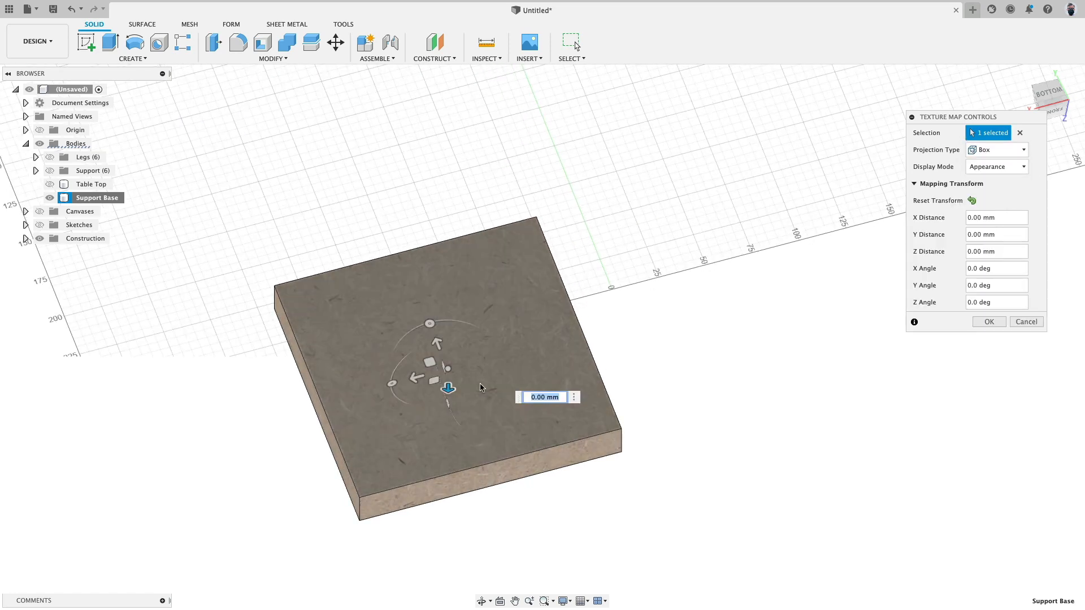
left_click_drag(419, 382, 396, 311)
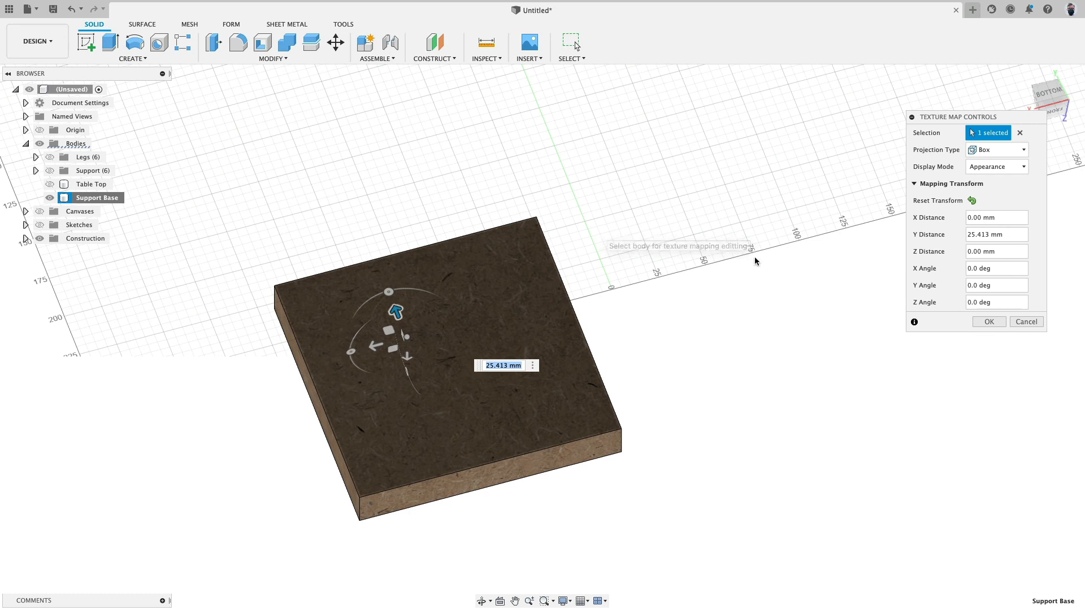
left_click(989, 322)
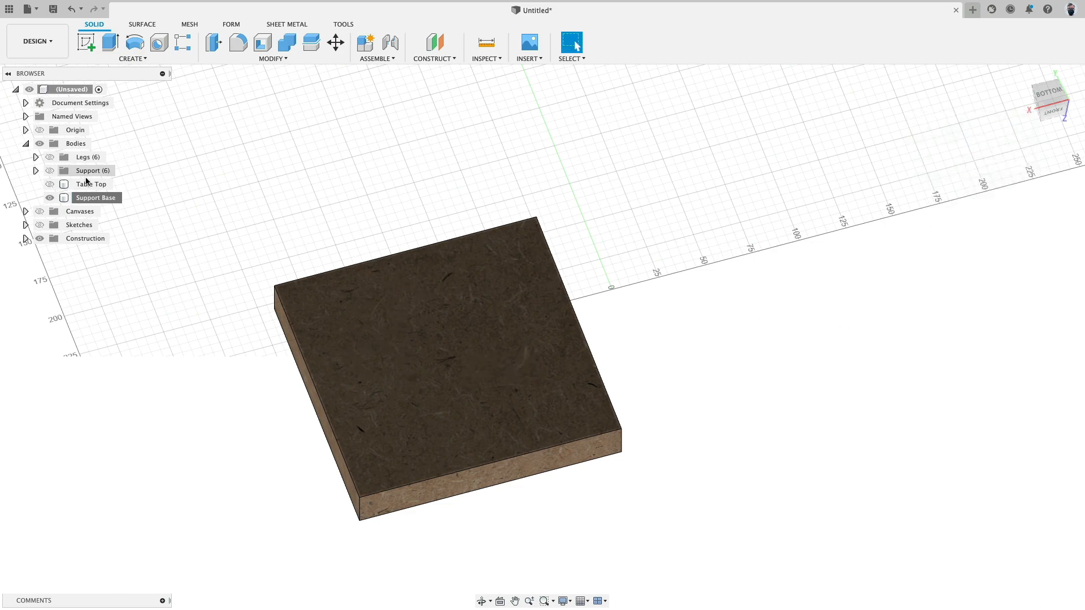
Make the Table Top body and the Support and Legs groups visible, with the whole table in view from below.
left_click(50, 184)
scroll(428, 228, "down", 5)
middle_click_drag(817, 141, 820, 219, "shift")
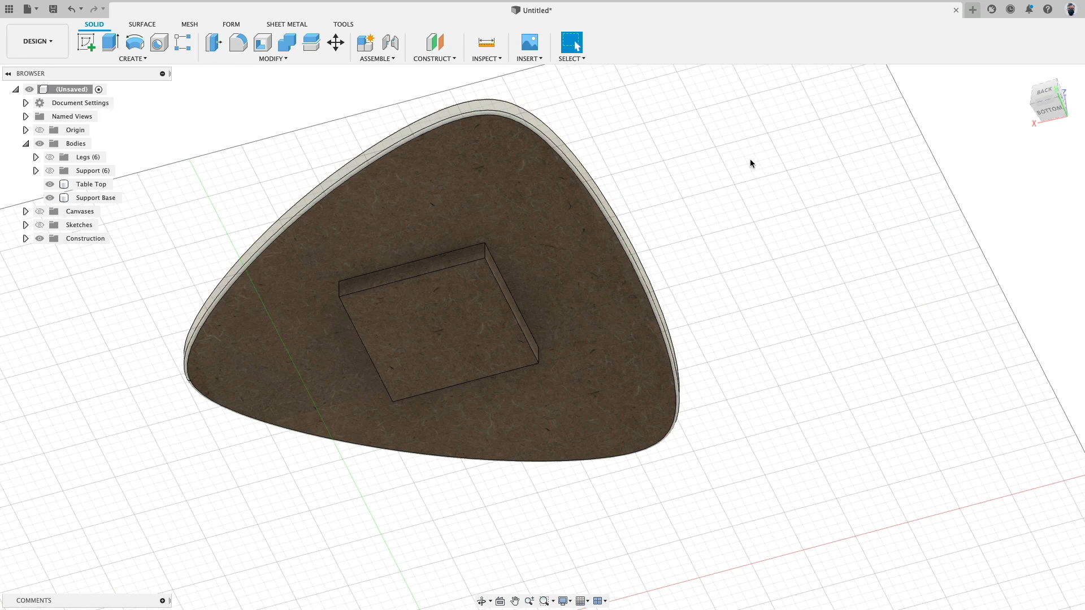
left_click(50, 171)
left_click(49, 158)
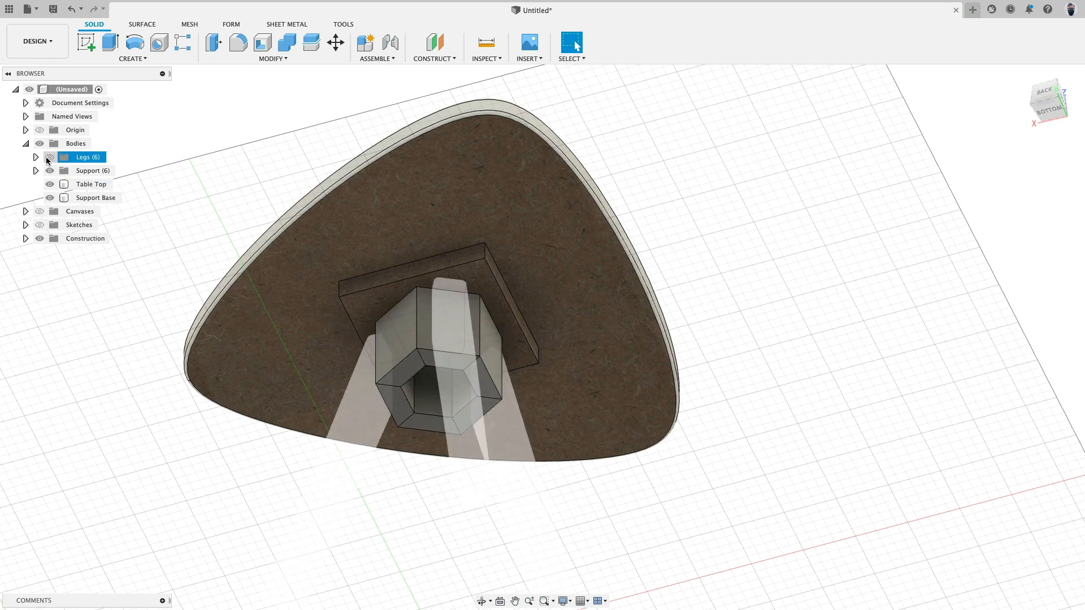
middle_click_drag(220, 346, 368, 269)
scroll(366, 269, "down", 4)
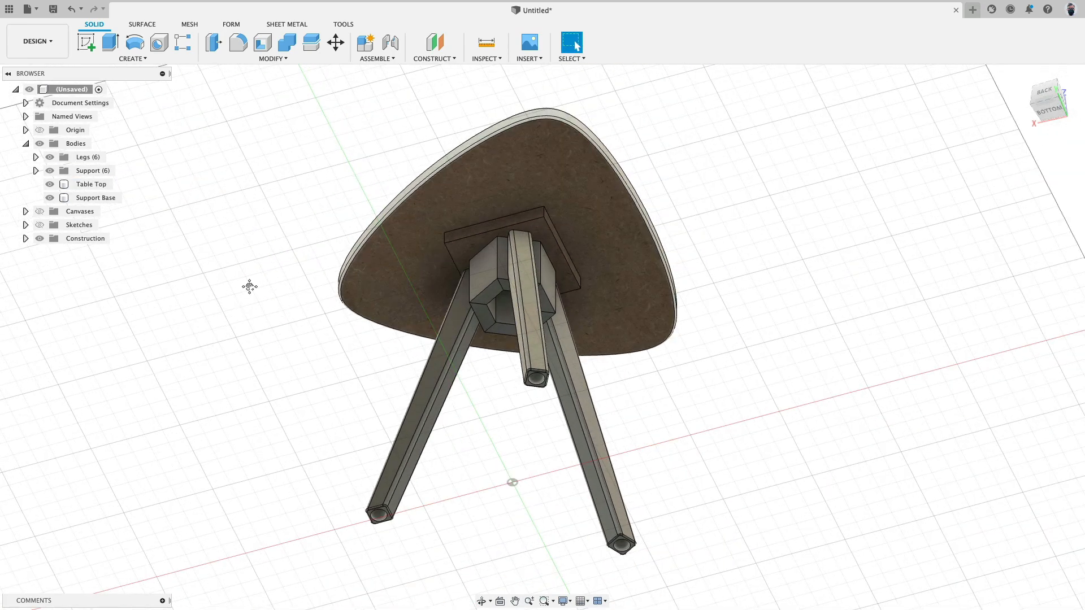
middle_click_drag(250, 286, 296, 251)
Find the 3D Cherry – Figured – Semigloss appearance in the Wood (Solid) library category and download it.
left_click(262, 60)
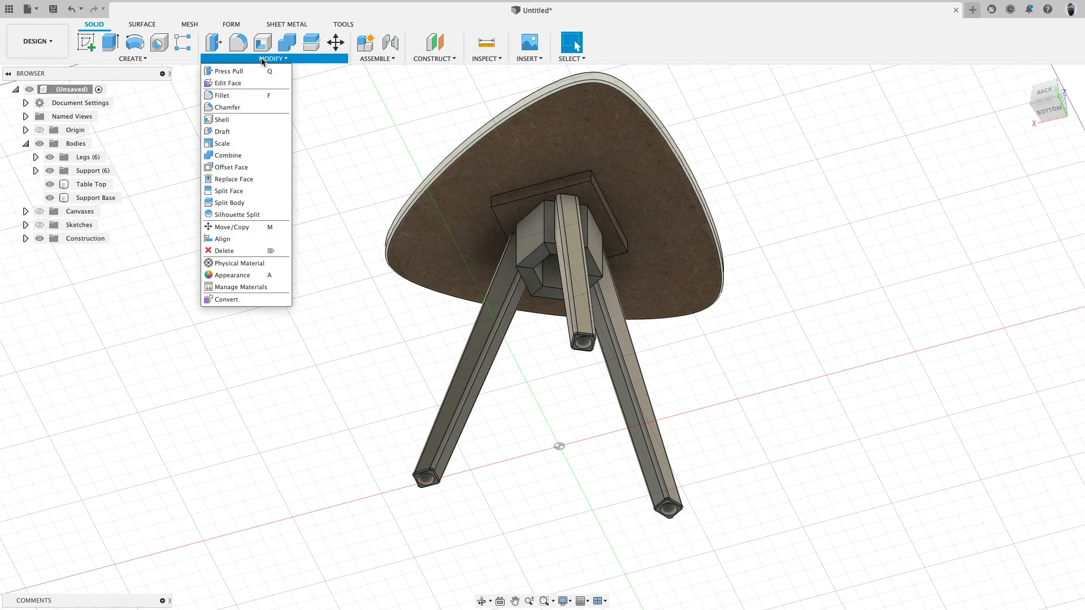
left_click(241, 276)
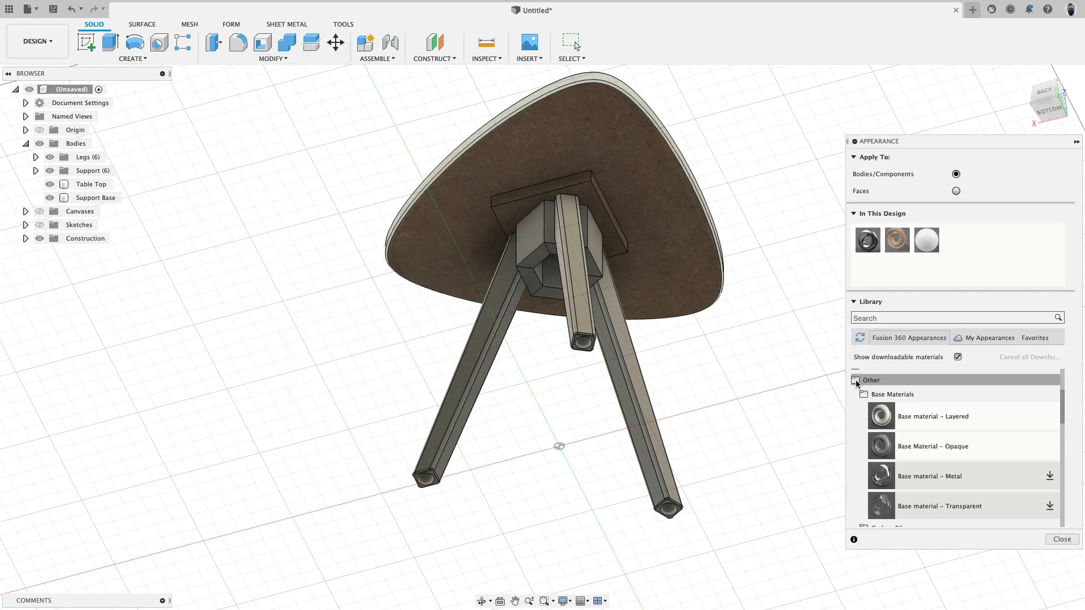
left_click(857, 382)
left_click(857, 395)
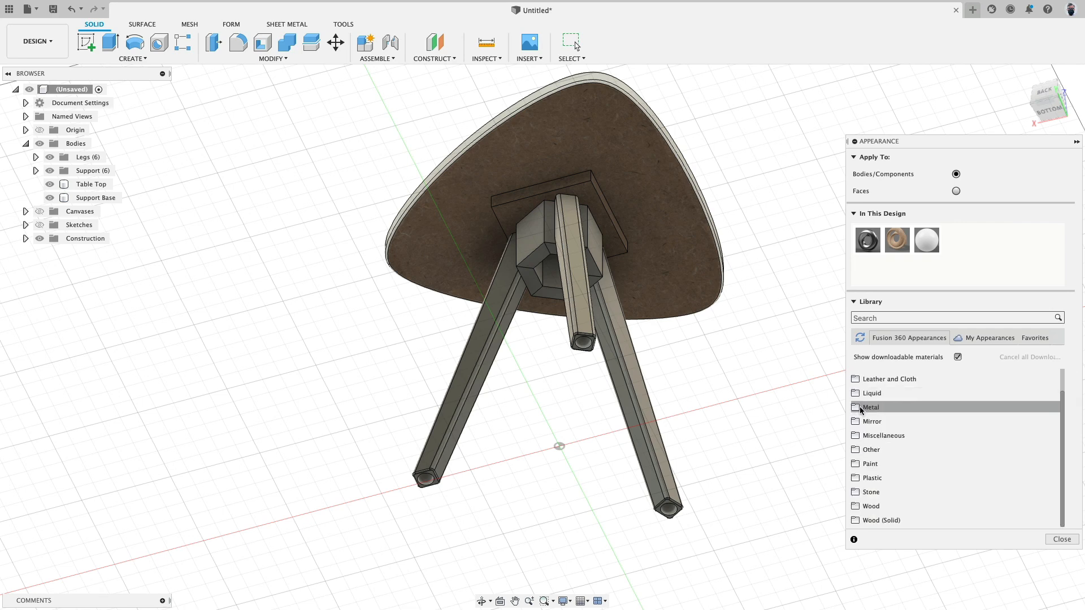
left_click(877, 519)
scroll(877, 518, "down", 3)
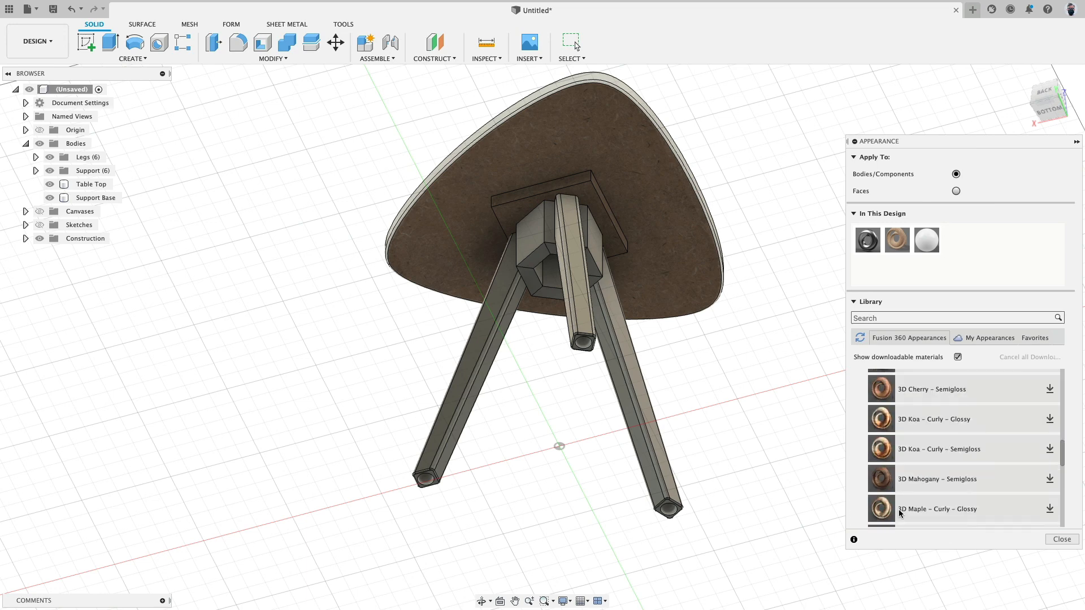
scroll(985, 429, "up", 5)
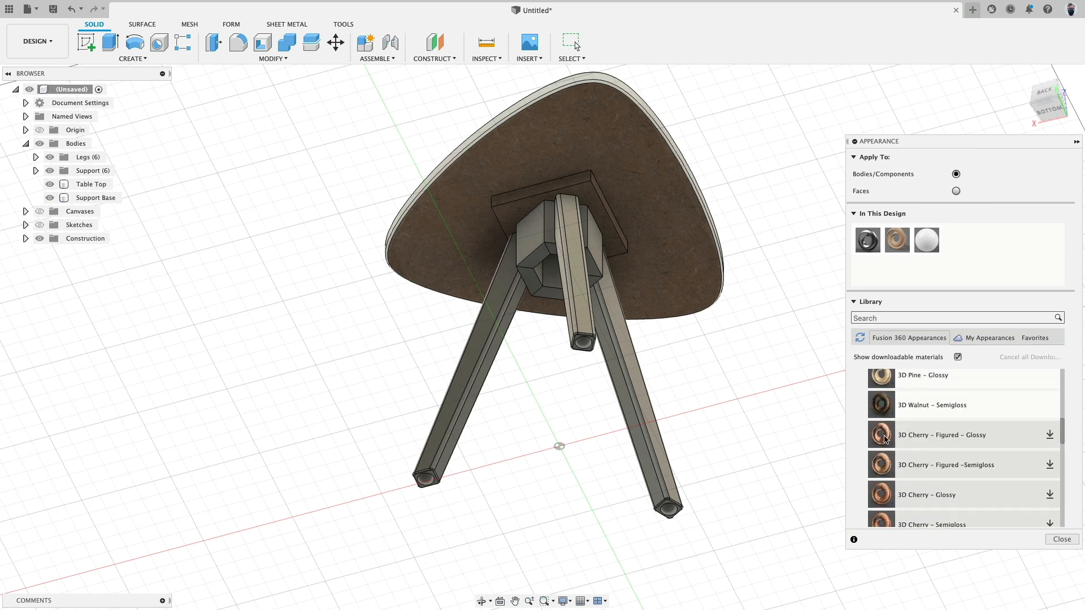
left_click(1050, 466)
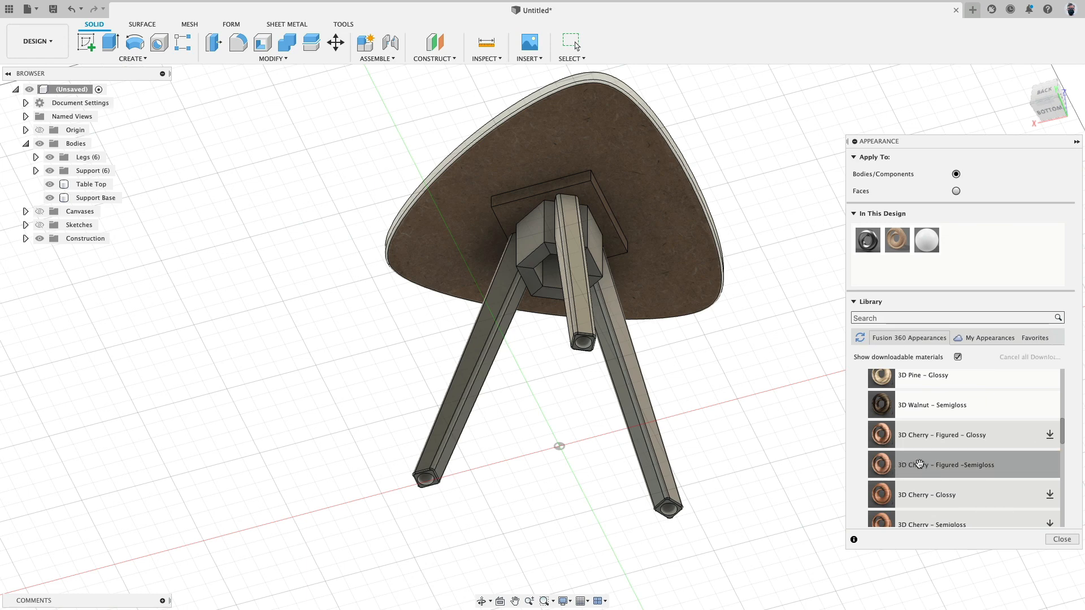
Apply the 3D Cherry – Figured – Semigloss appearance to the table's legs and the hexagonal support.
left_click_drag(919, 465, 457, 382)
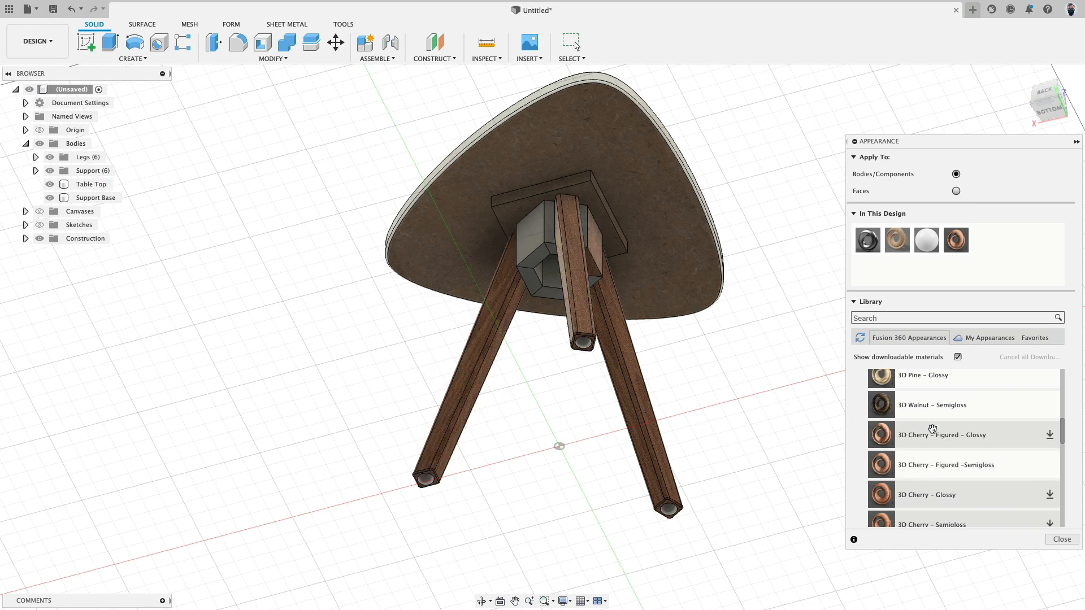
left_click_drag(932, 469, 561, 262)
left_click_drag(929, 466, 554, 286)
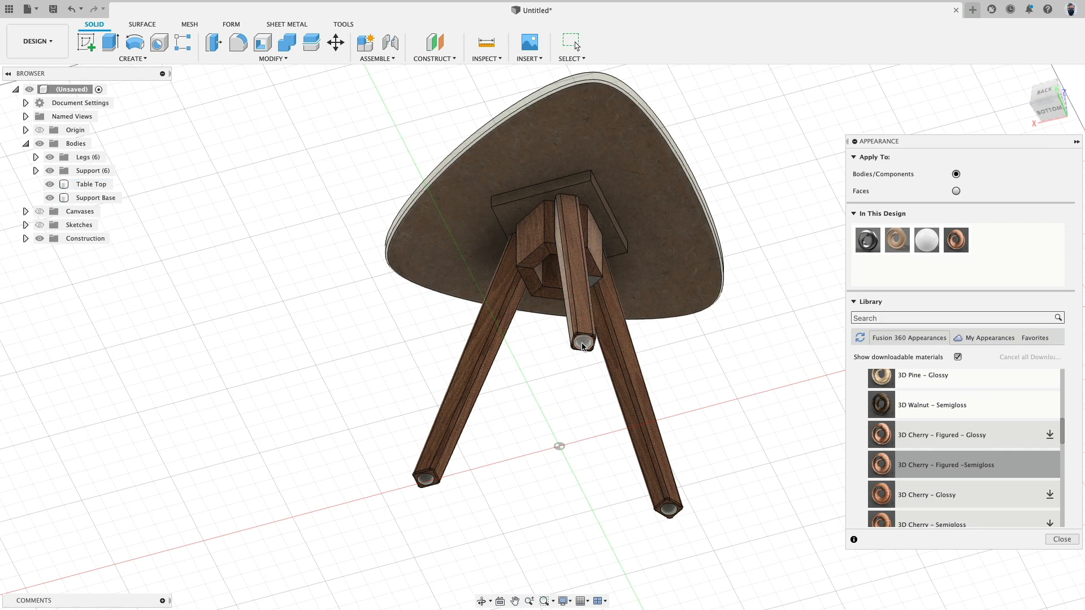
Search the appearance library for "rub" and apply Rubber – Soft to the round feet at the ends of all three legs.
left_click(909, 318)
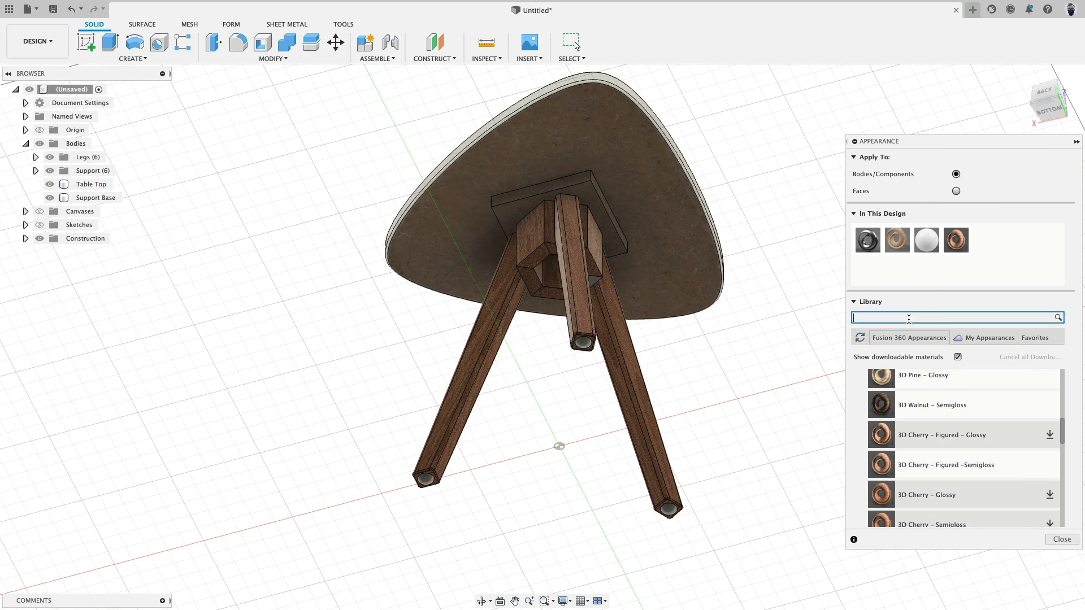
type("rub")
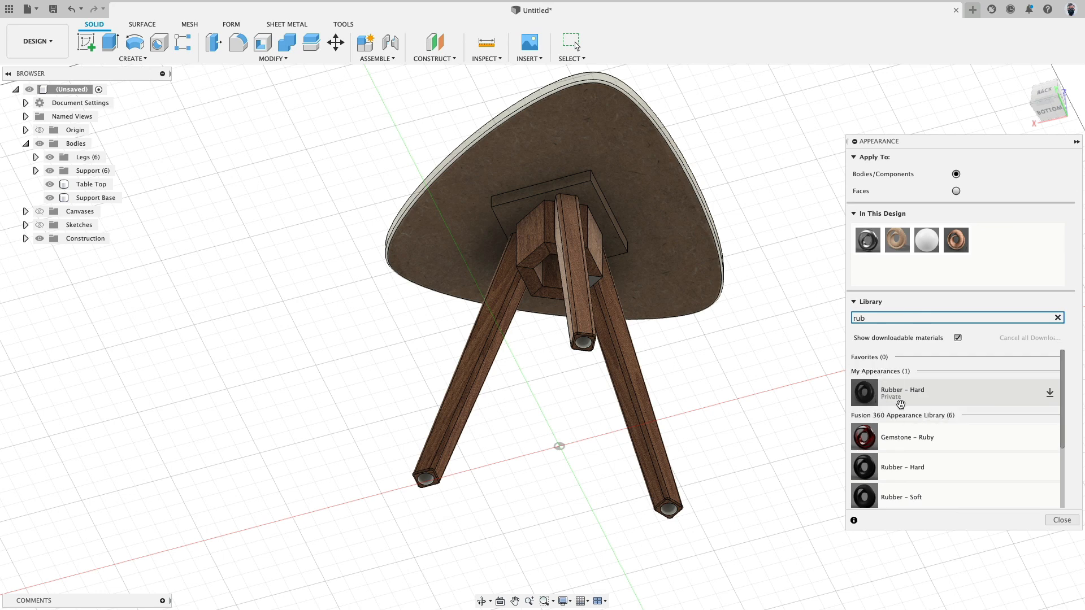
scroll(927, 438, "down", 3)
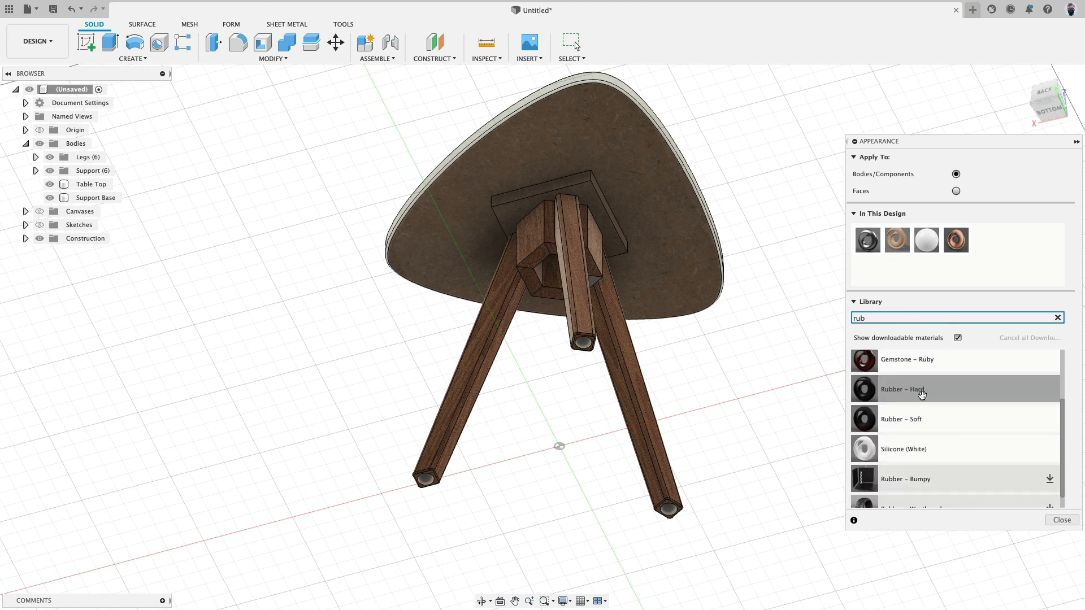
scroll(943, 455, "down", 1)
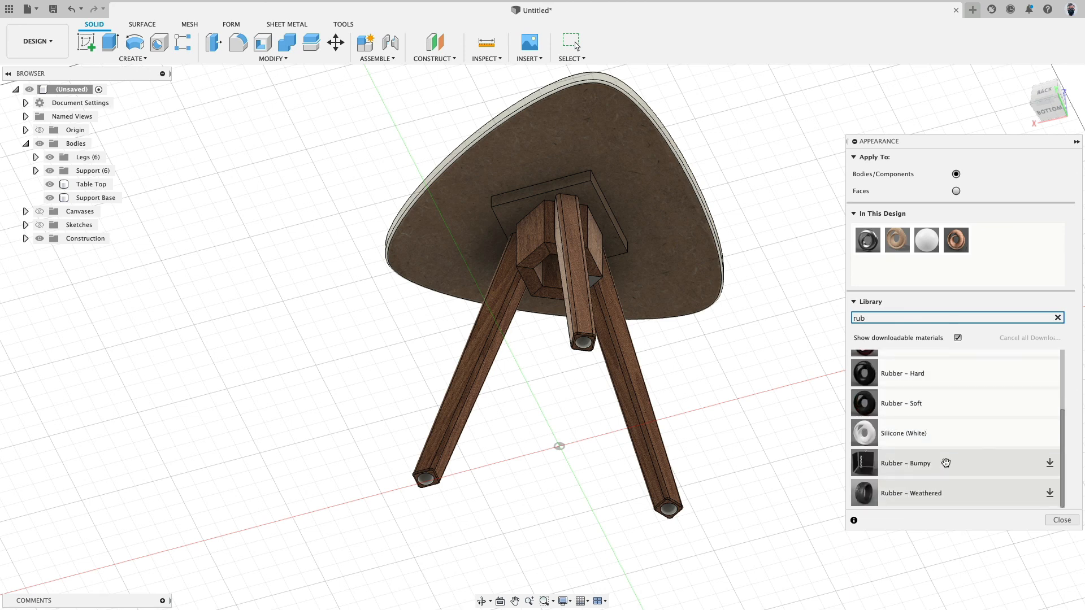
scroll(946, 464, "up", 3)
scroll(943, 455, "down", 3)
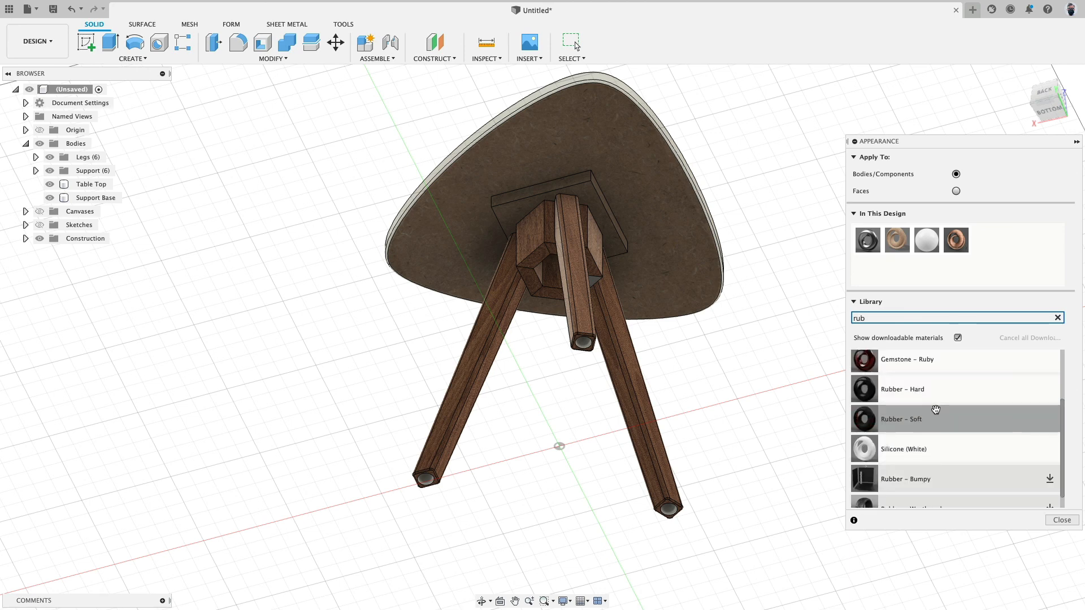
left_click_drag(871, 424, 584, 343)
left_click_drag(869, 423, 673, 514)
left_click_drag(870, 421, 425, 483)
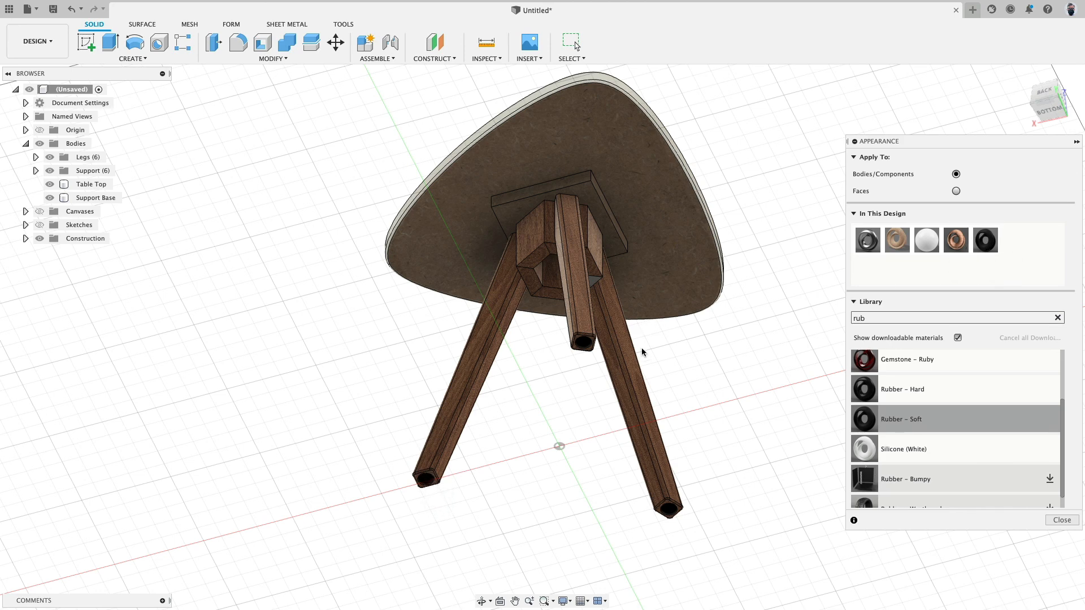
Lighten the Rubber – Soft appearance used on the feet to dark grey with RGB 54, 53, 53.
scroll(571, 348, "up", 5)
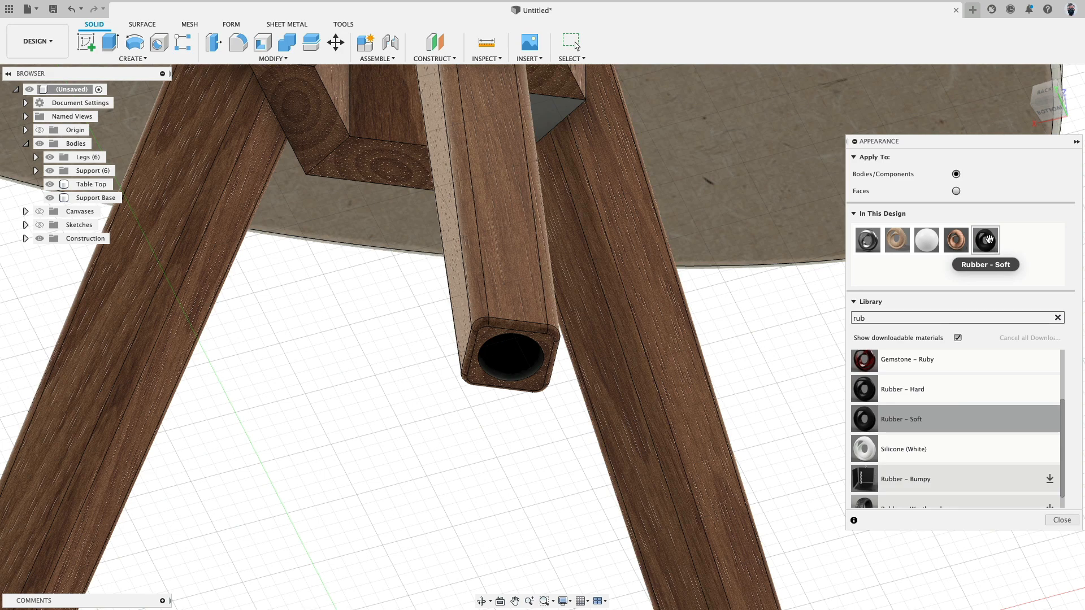
double_click(989, 238)
left_click_drag(836, 259, 835, 246)
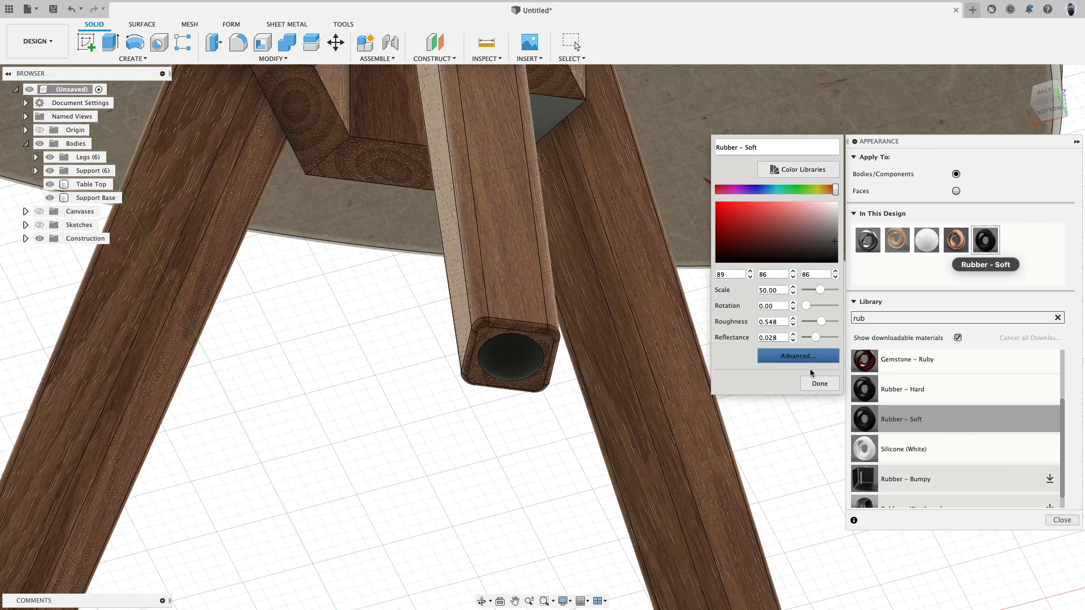
left_click(836, 250)
left_click(824, 384)
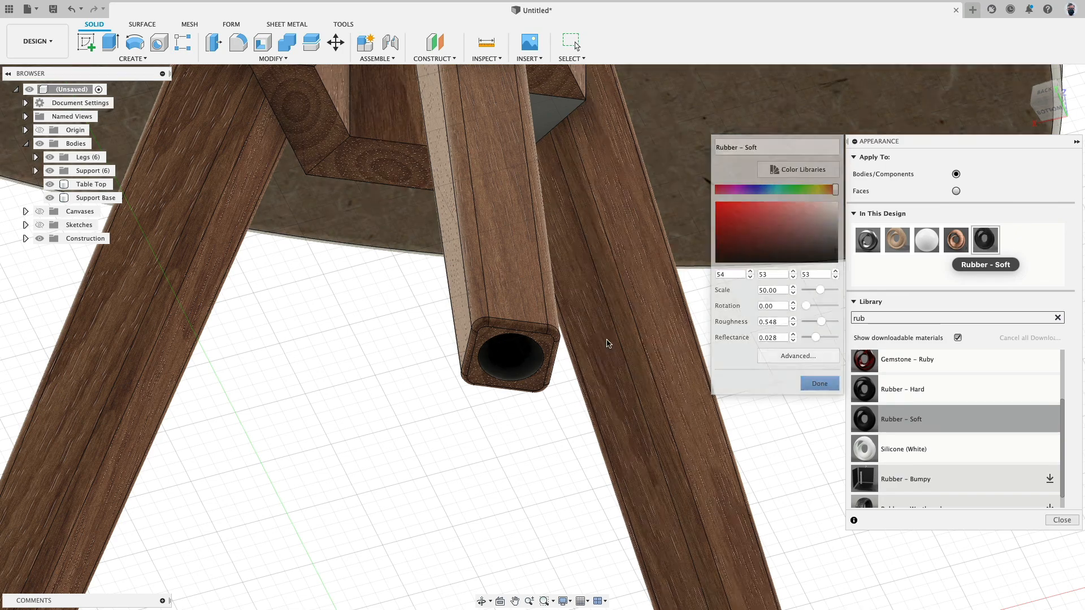
Apply the 3D Cherry – Figured – Semigloss appearance to the remaining uncoated grey part of the hexagonal support.
scroll(608, 342, "down", 10)
left_click_drag(717, 286, 638, 308)
middle_click_drag(638, 308, 659, 300, "shift")
middle_click_drag(724, 260, 692, 235, "shift")
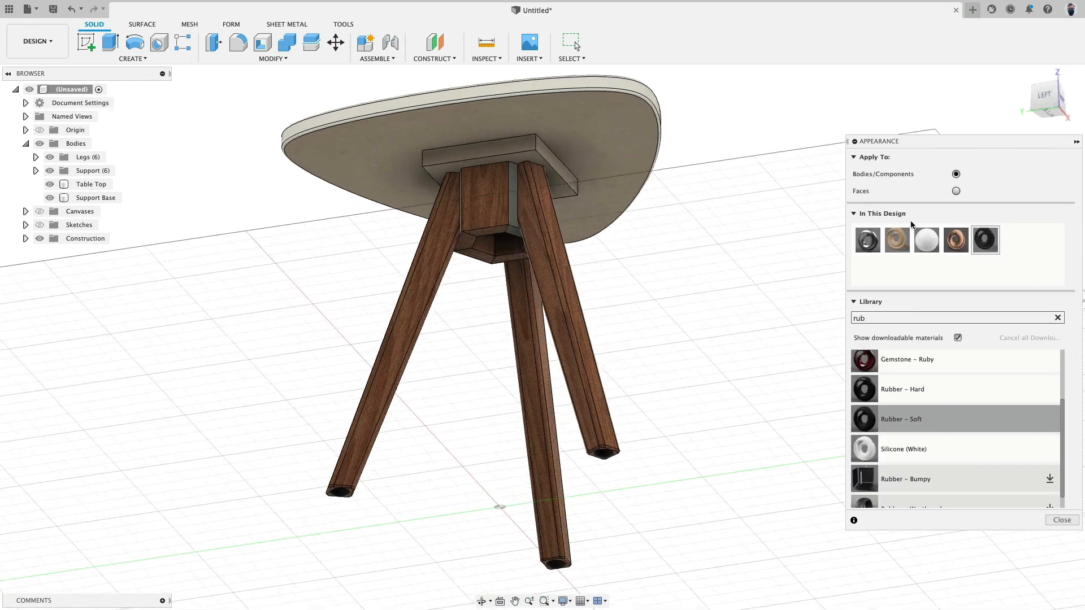
left_click_drag(956, 242, 549, 216)
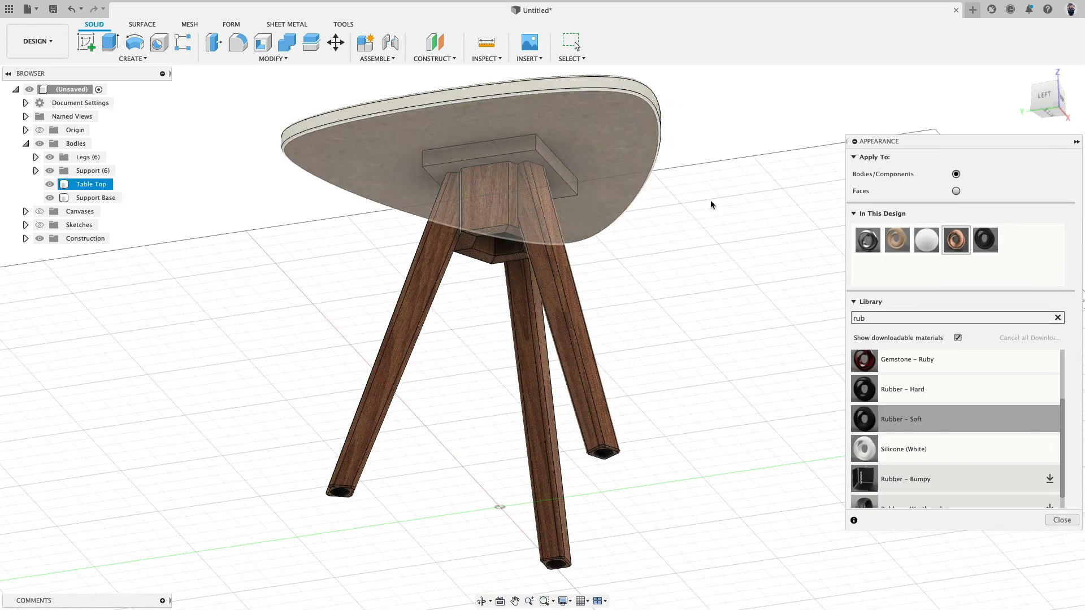
Change the Earlywood Color of the 3D Cherry – Figured – Semigloss appearance to a lighter, less red brown and finish editing appearances.
double_click(958, 242)
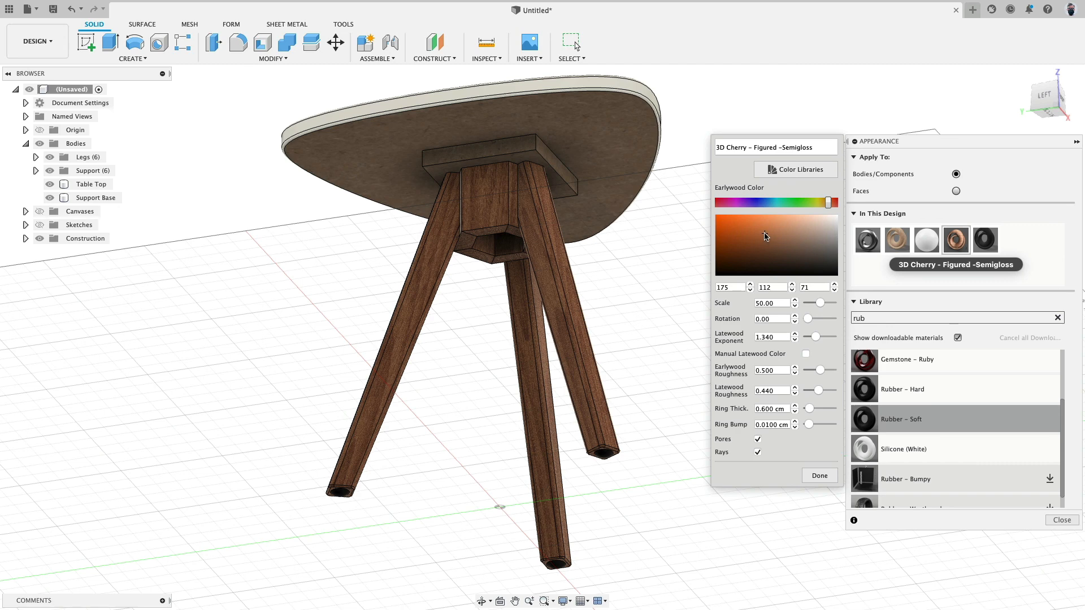
mouse_move(766, 236)
left_mouse_down()
mouse_move(797, 236)
mouse_move(826, 205)
mouse_move(769, 230)
mouse_move(807, 229)
mouse_move(758, 230)
mouse_move(803, 229)
mouse_move(825, 204)
left_mouse_up()
left_click(787, 233)
left_click(810, 235)
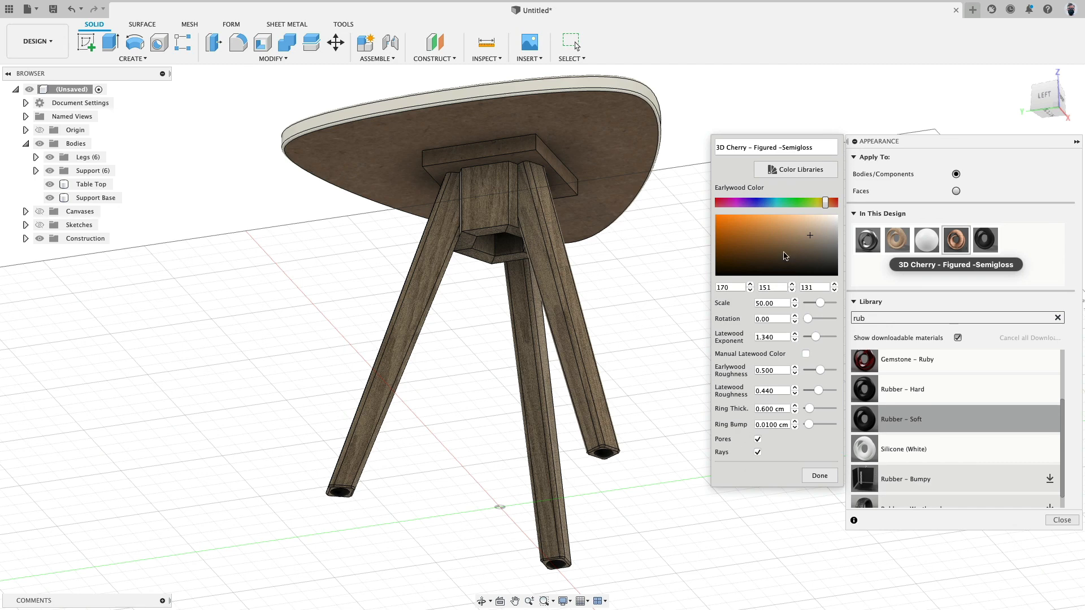
left_click_drag(798, 229, 779, 230)
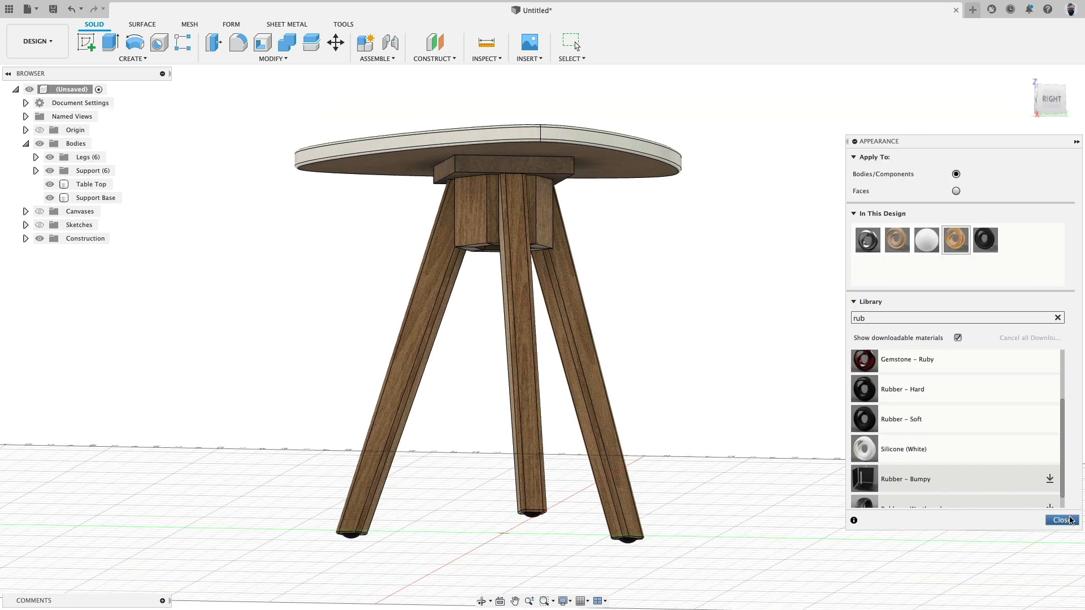
left_click(1063, 520)
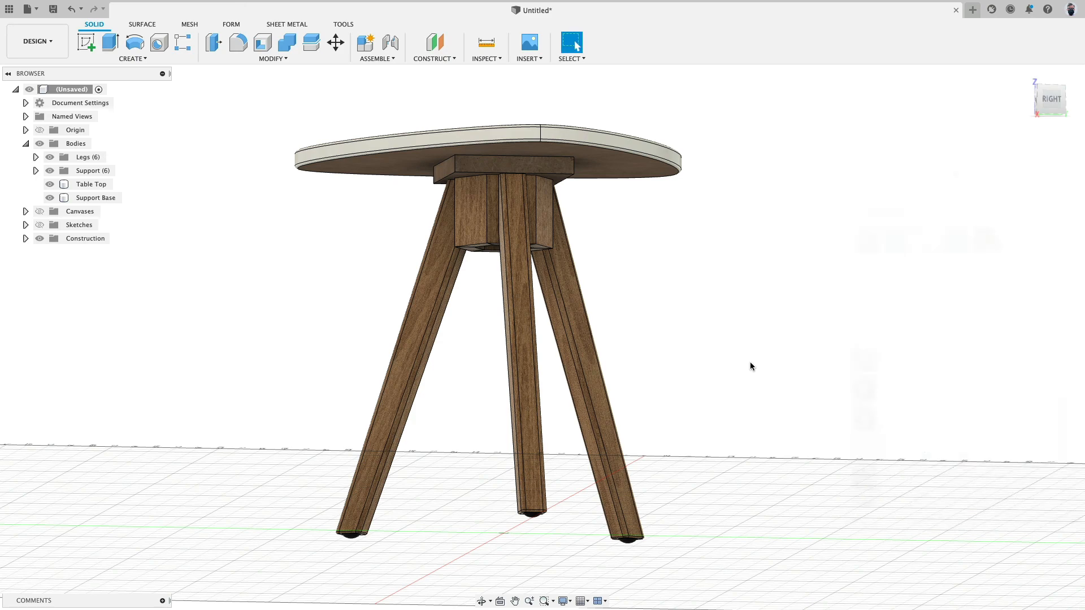
middle_click_drag(756, 323, 695, 356, "shift")
left_click(520, 175)
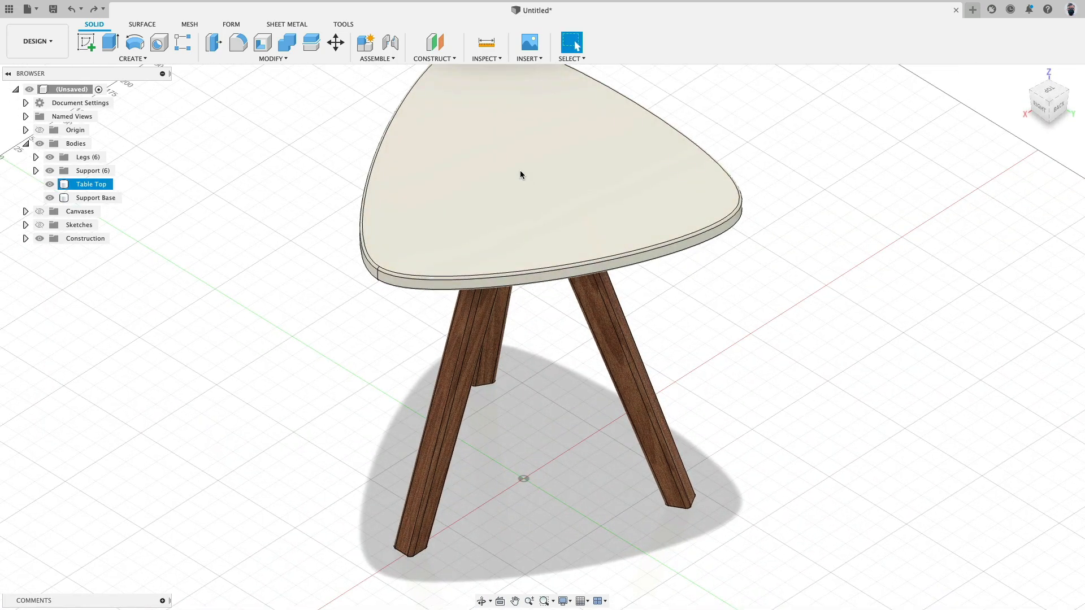
key("Escape")
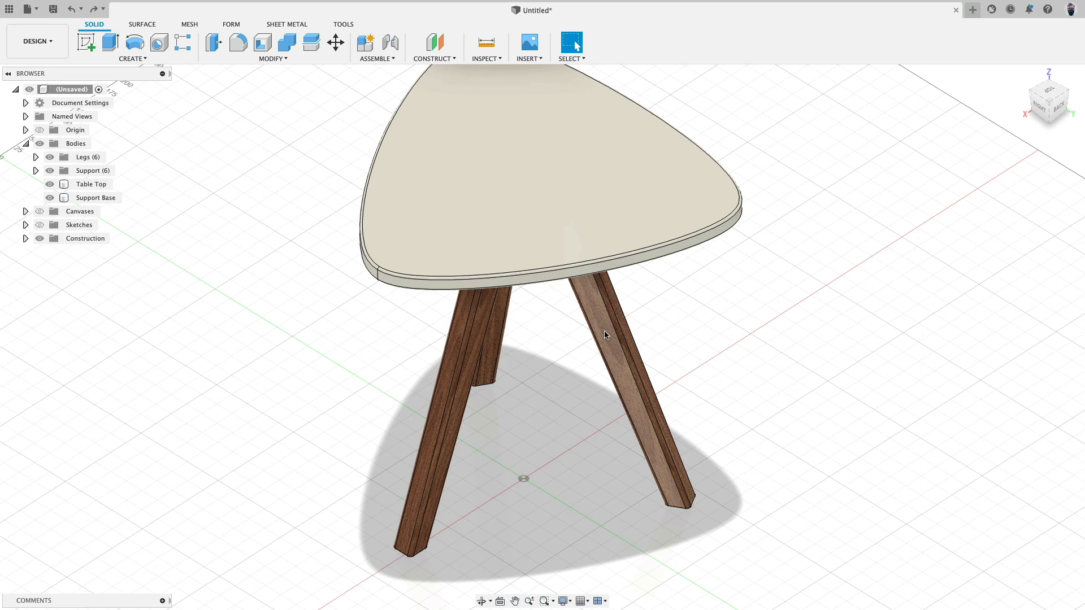
middle_click_drag(814, 354, 795, 321, "shift")
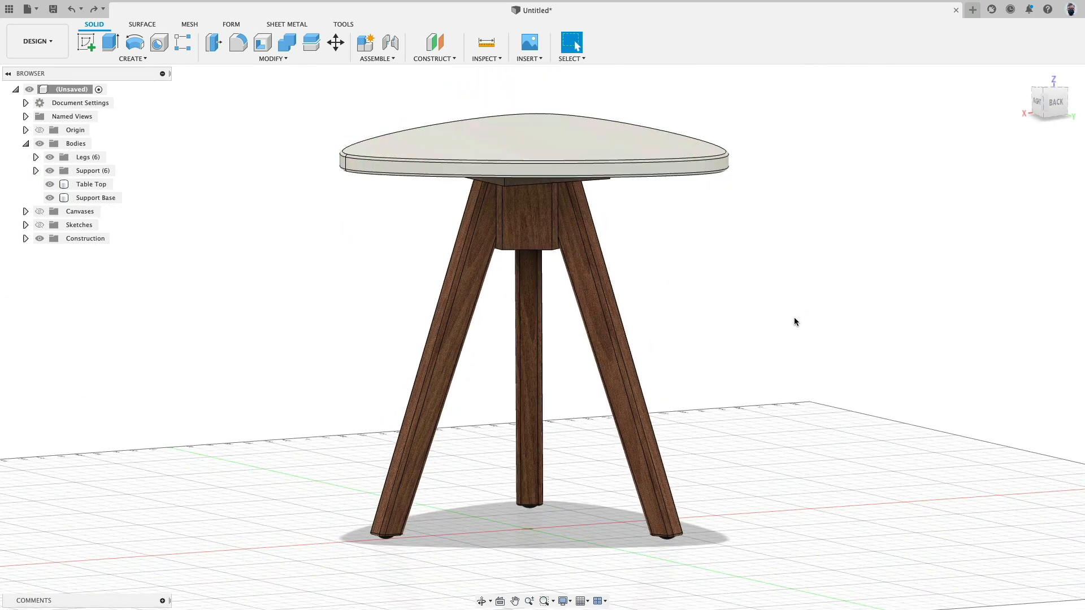